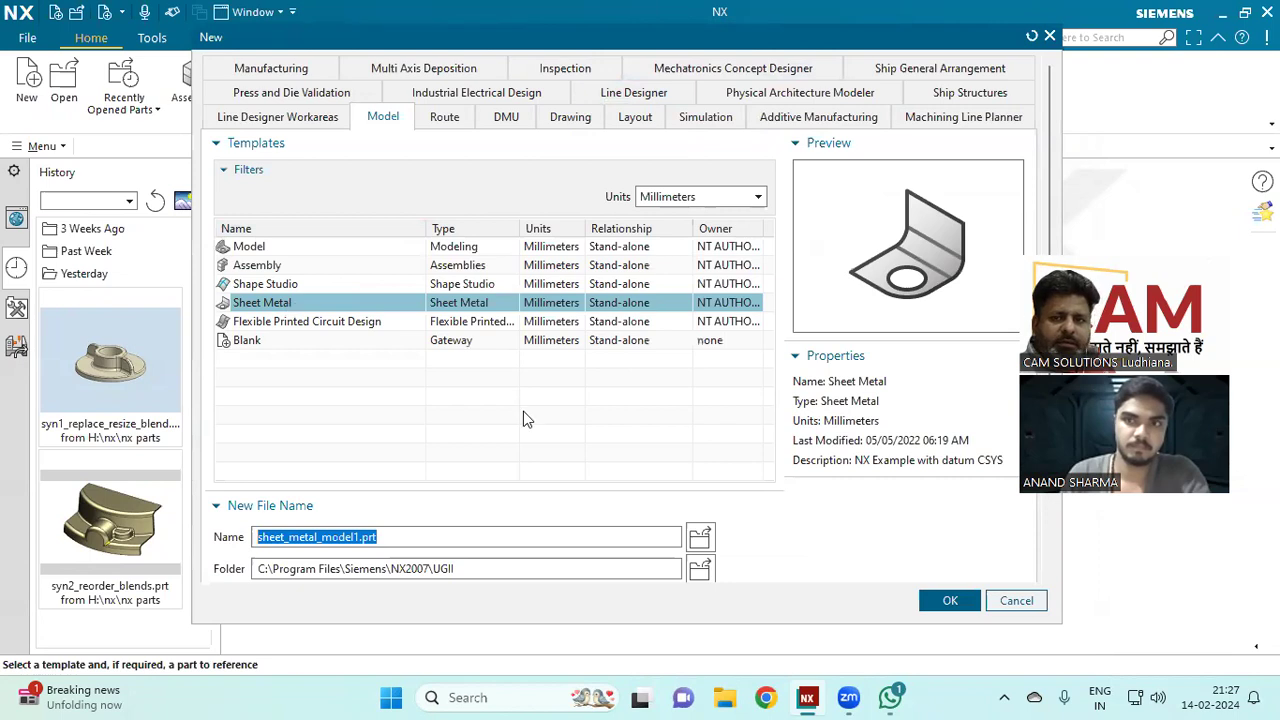
Step: Create the millimetre Sheet Metal part sheet_metal_model1.prt and switch the interface to the Advanced role
{"action": "left_click", "coordinate": [949, 604]}
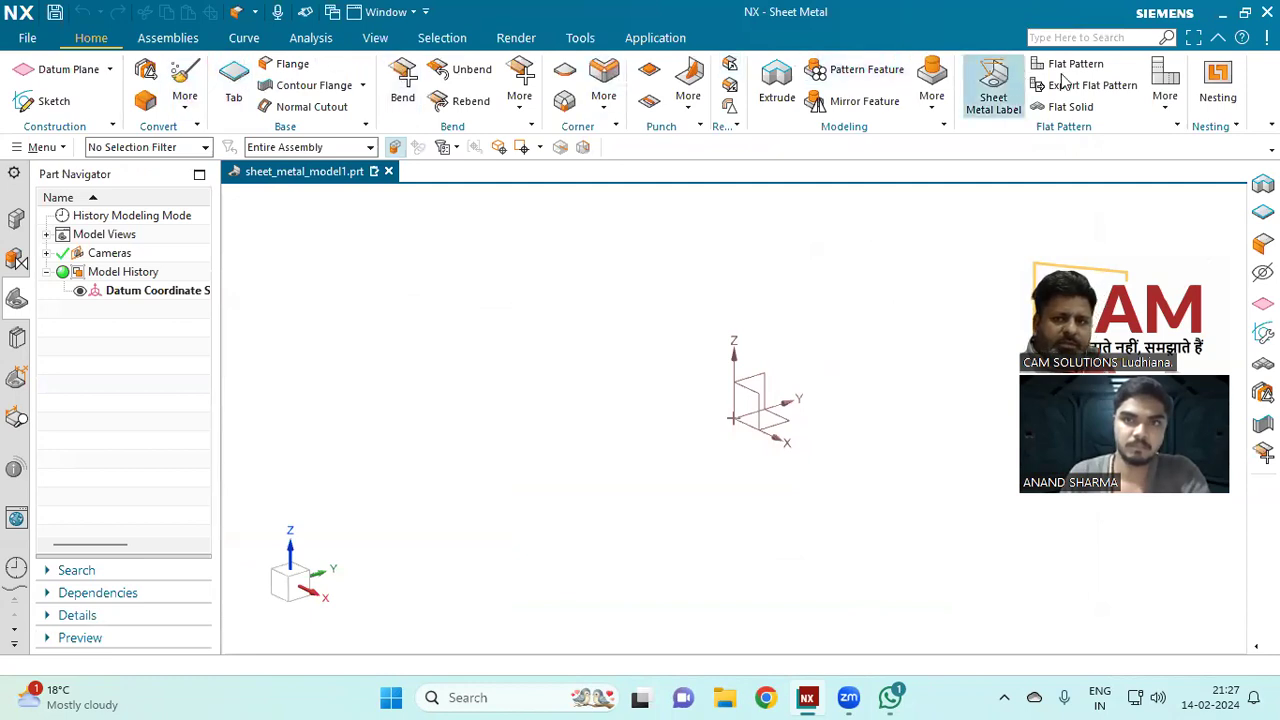
{"action": "left_click", "coordinate": [14, 631]}
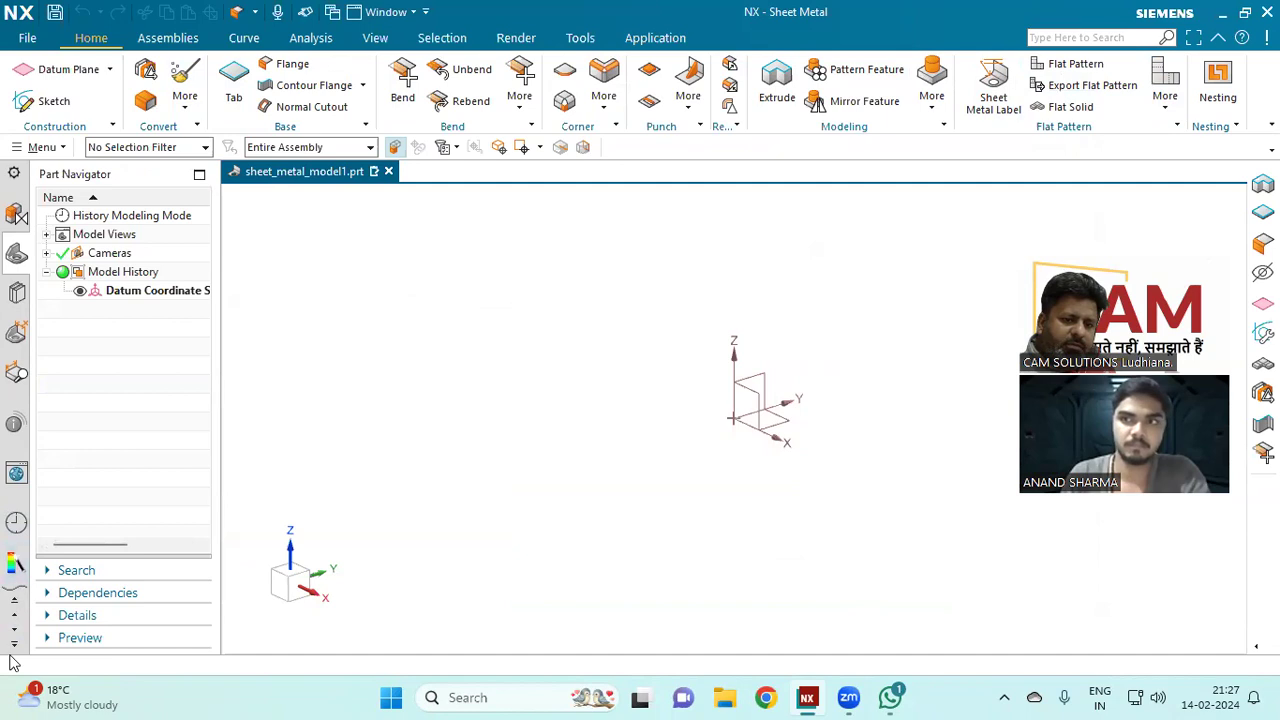
{"action": "left_click", "coordinate": [16, 636]}
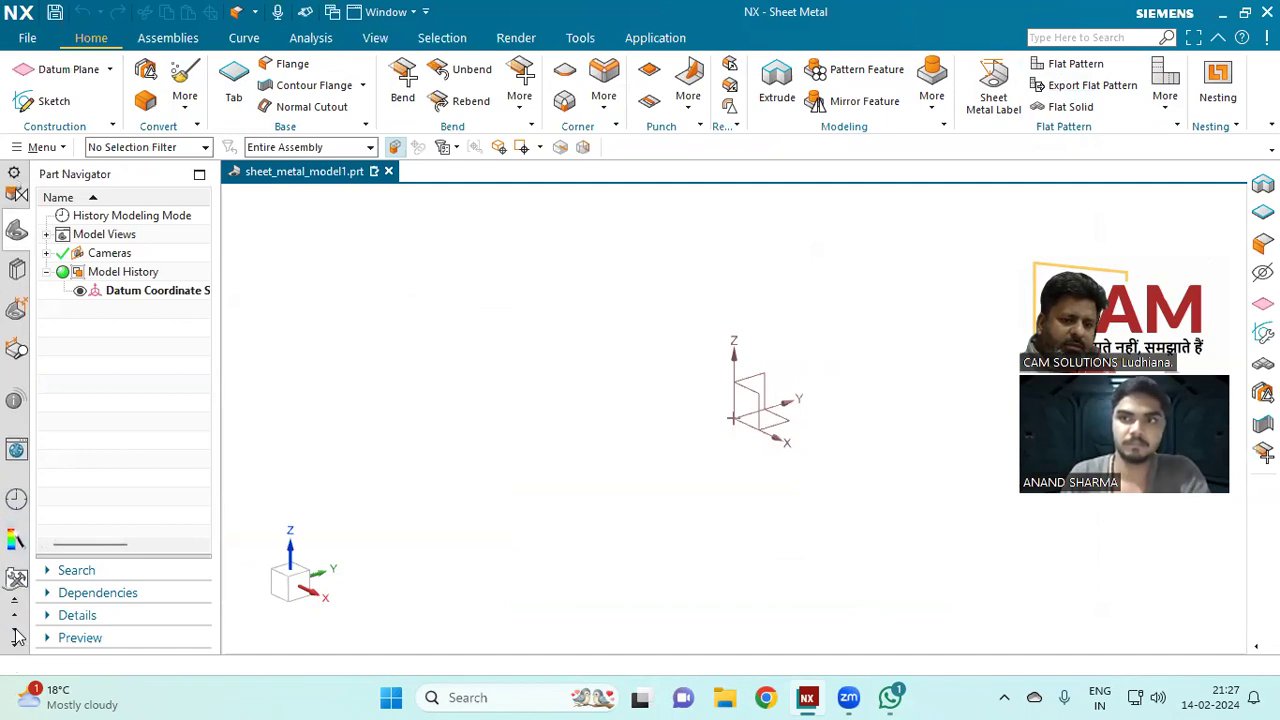
{"action": "left_click", "coordinate": [16, 568]}
{"action": "left_click", "coordinate": [110, 389]}
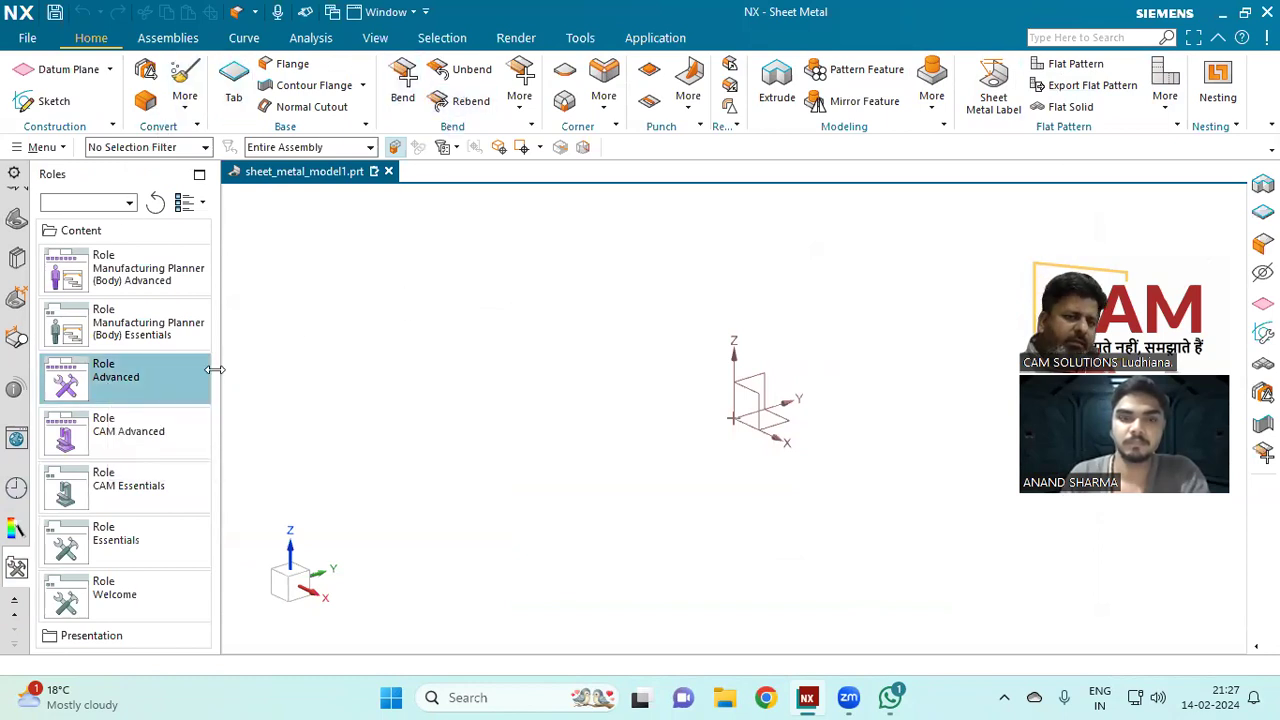
Step: Start a base tab and sketch a rectangle about 800 by 525.6 mm on the XY plane, centred on the origin
{"action": "left_click", "coordinate": [234, 86]}
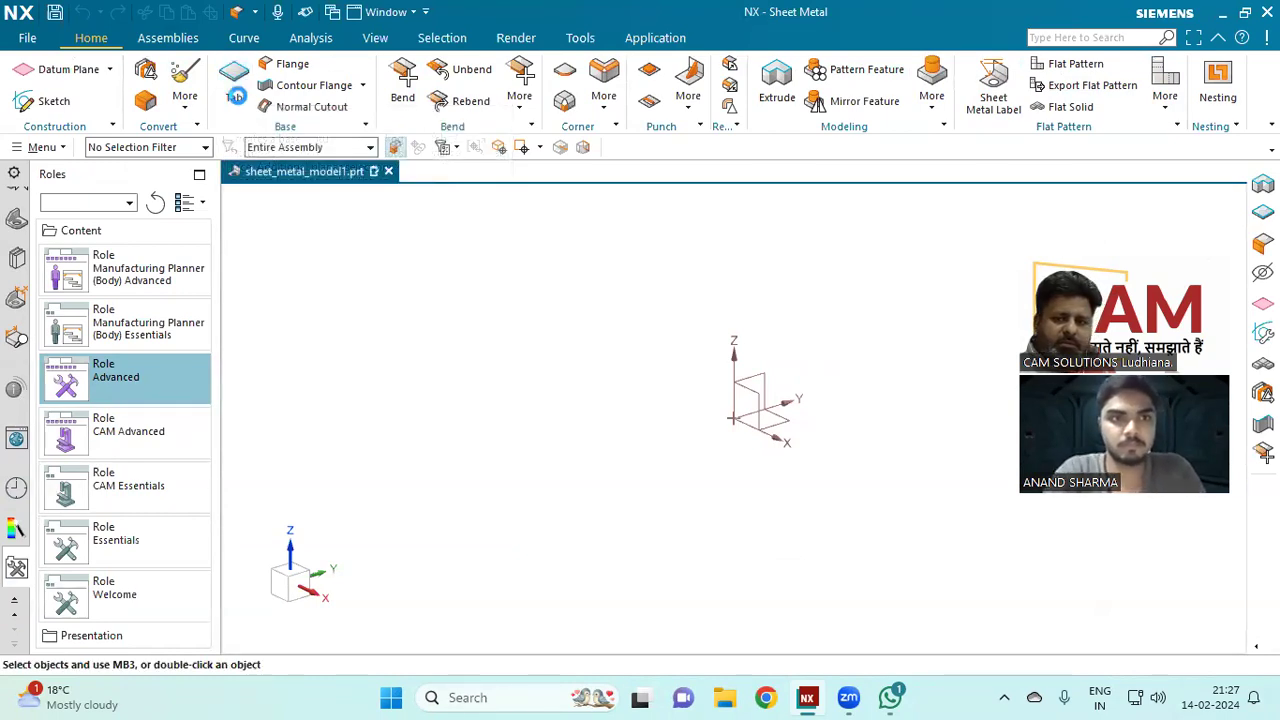
{"action": "left_click", "coordinate": [768, 421]}
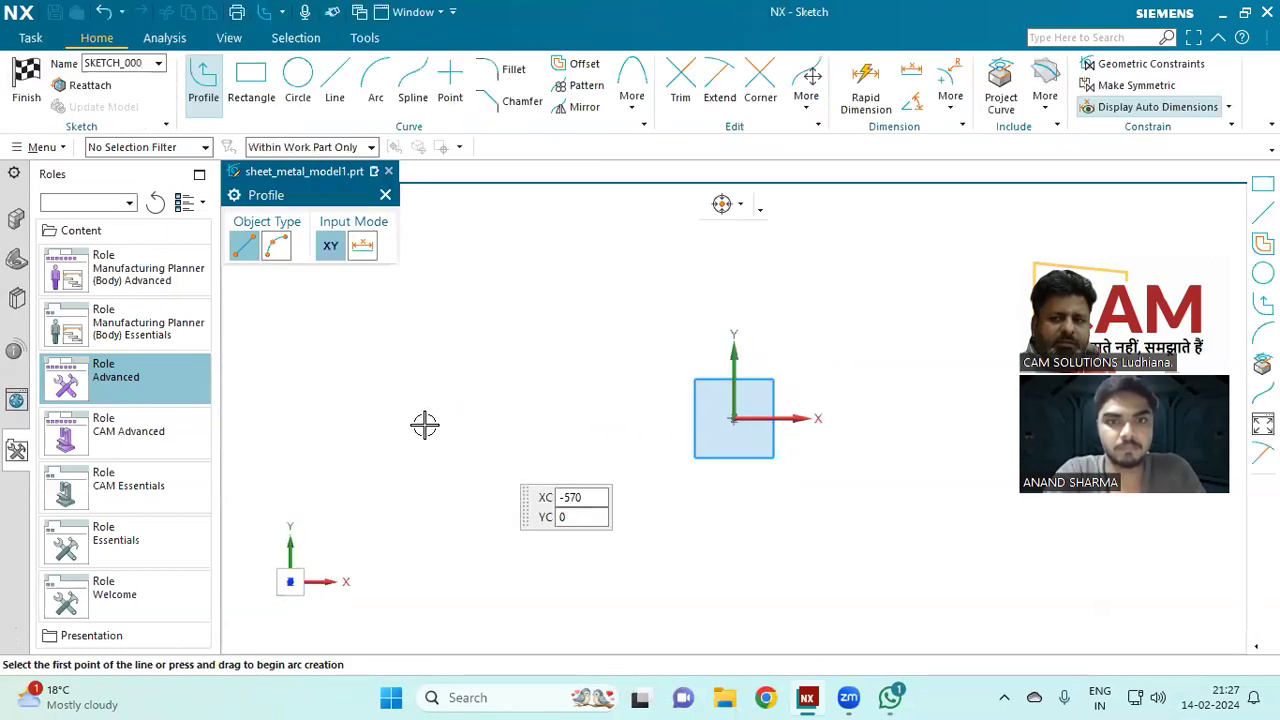
{"action": "left_click", "coordinate": [251, 80]}
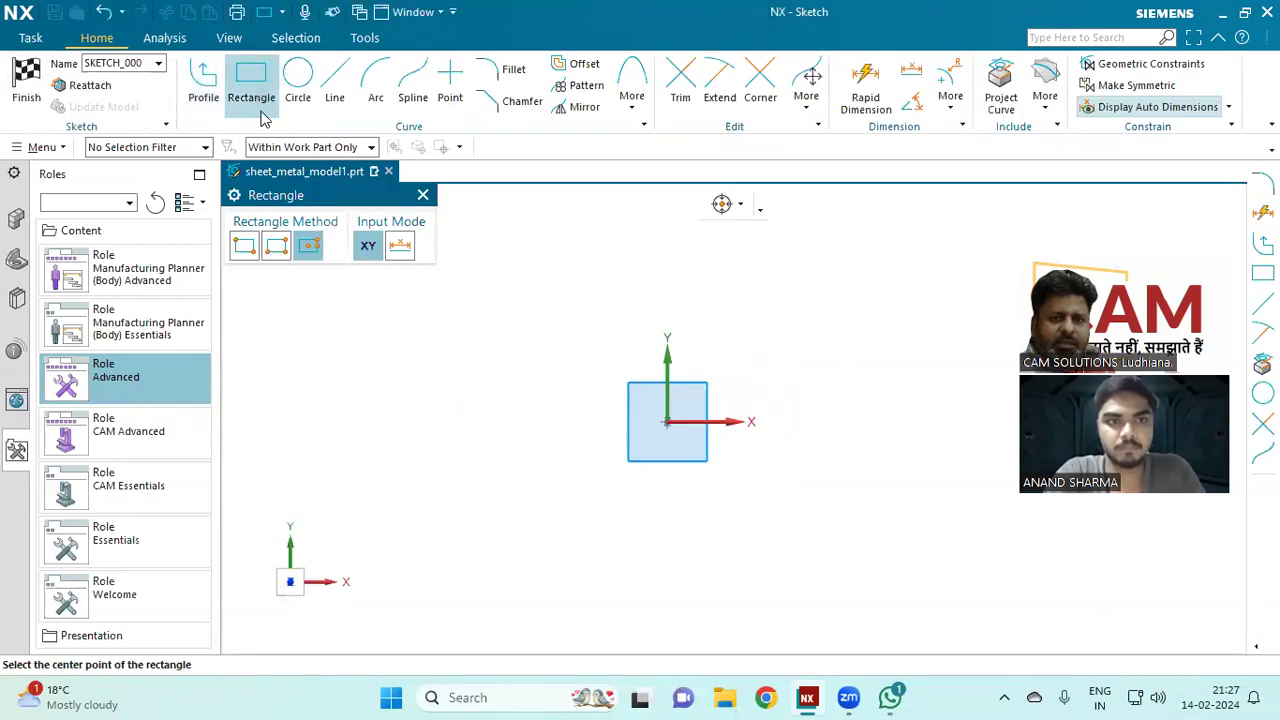
{"action": "left_click", "coordinate": [309, 245]}
{"action": "left_click", "coordinate": [668, 421]}
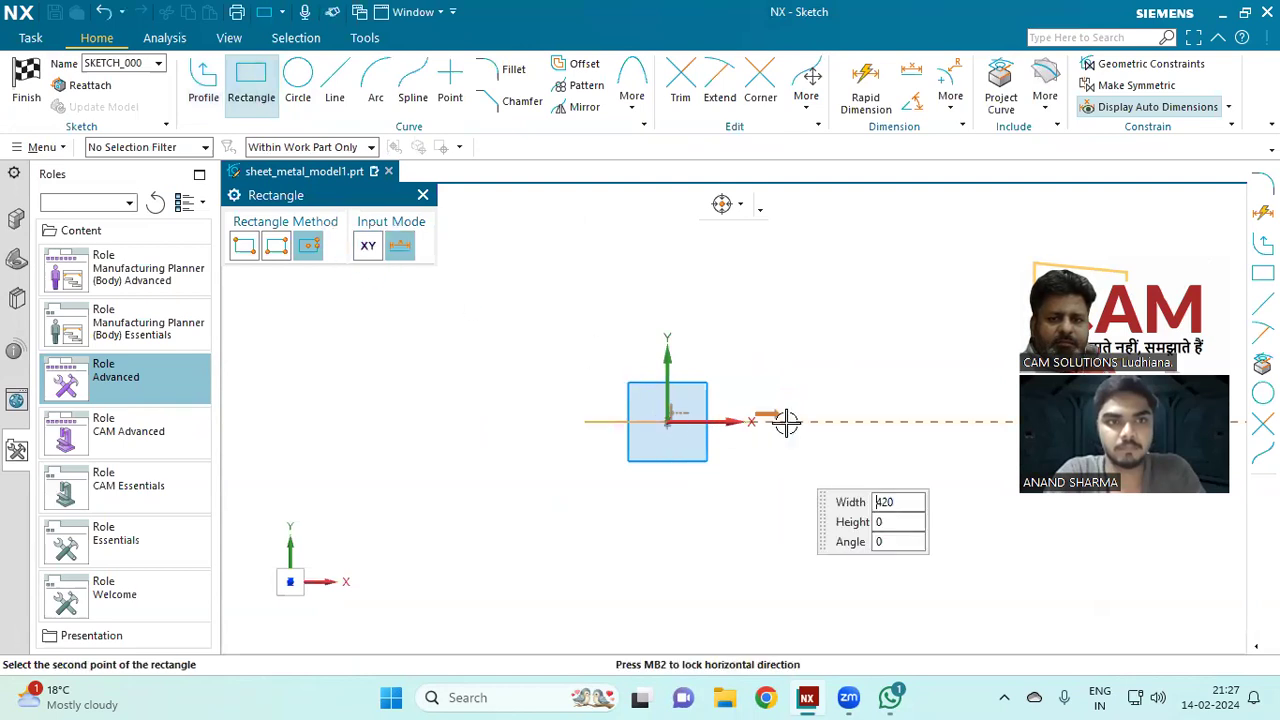
{"action": "left_click", "coordinate": [824, 319]}
Step: Sketch a second rectangle about 291.7 by 303 mm, centred on the midpoint of the first rectangle's upper edge
{"action": "left_click", "coordinate": [667, 318]}
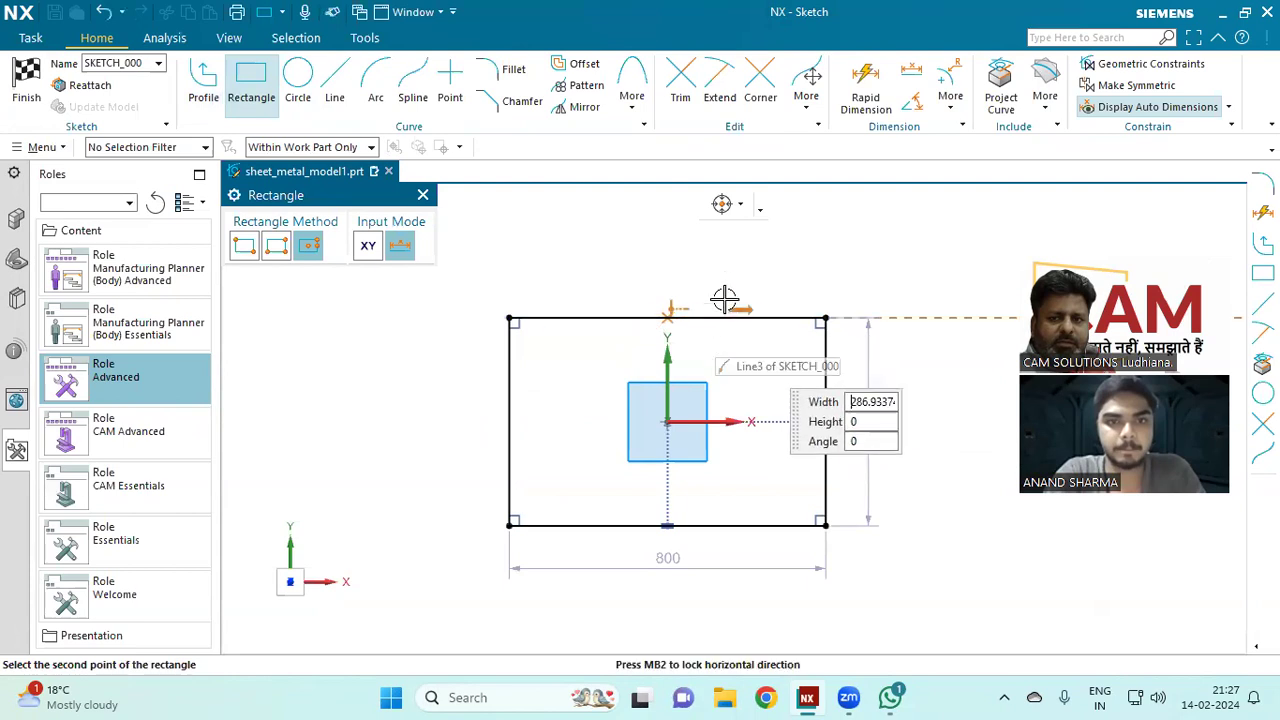
{"action": "left_click", "coordinate": [723, 253]}
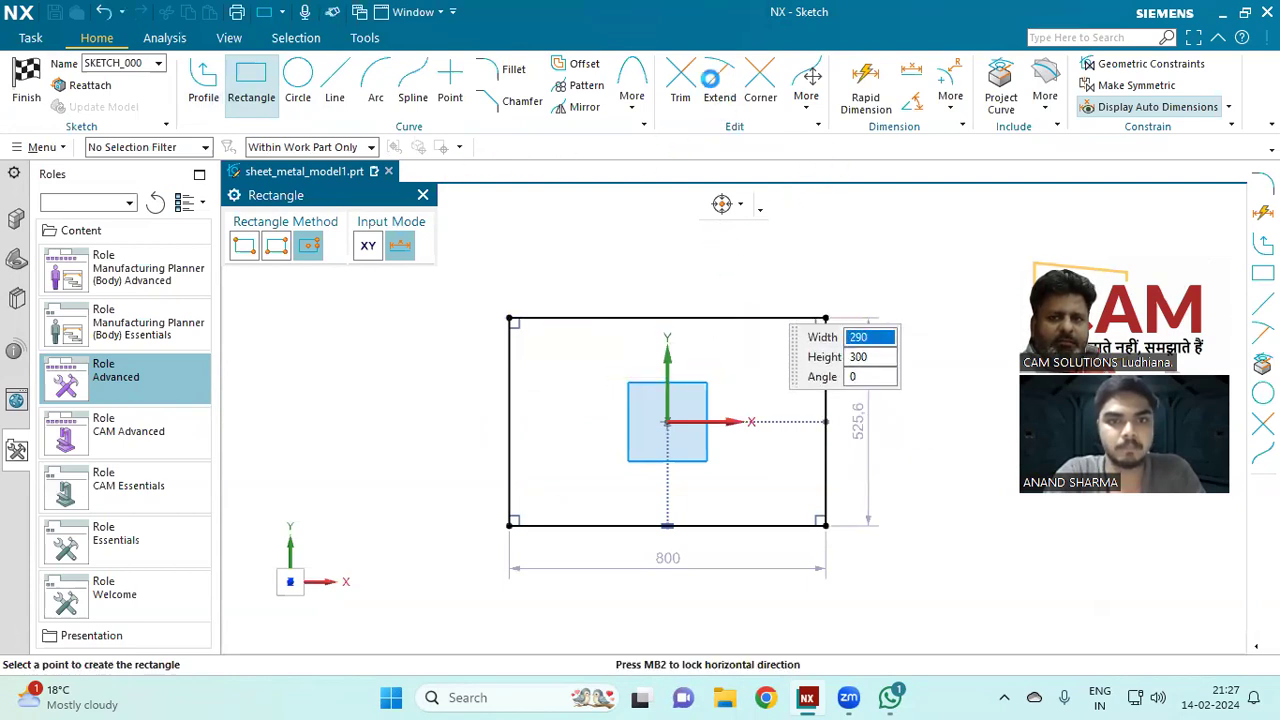
{"action": "left_click", "coordinate": [698, 273]}
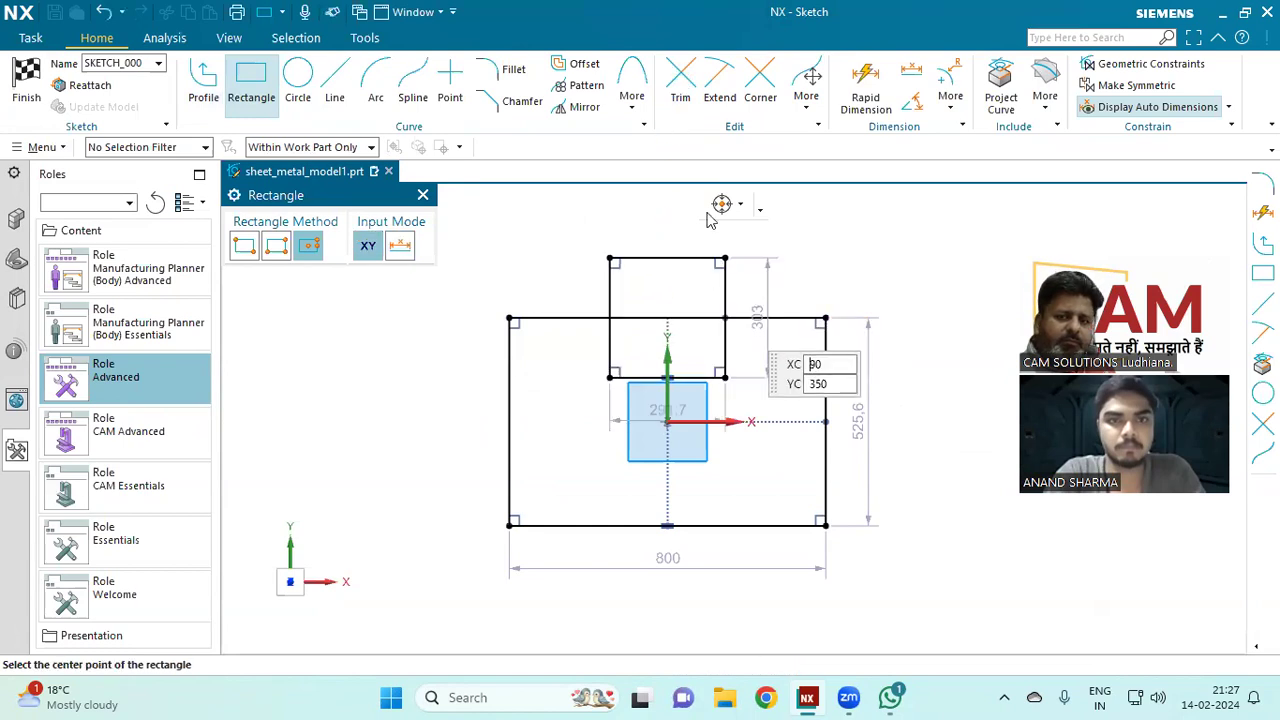
Step: Trim the overlapping segments of the two rectangles to leave one closed outline with a projection on the upper edge
{"action": "left_click", "coordinate": [680, 85]}
{"action": "left_click", "coordinate": [682, 372]}
{"action": "left_click", "coordinate": [720, 355]}
{"action": "left_click", "coordinate": [606, 355]}
{"action": "left_click", "coordinate": [471, 408]}
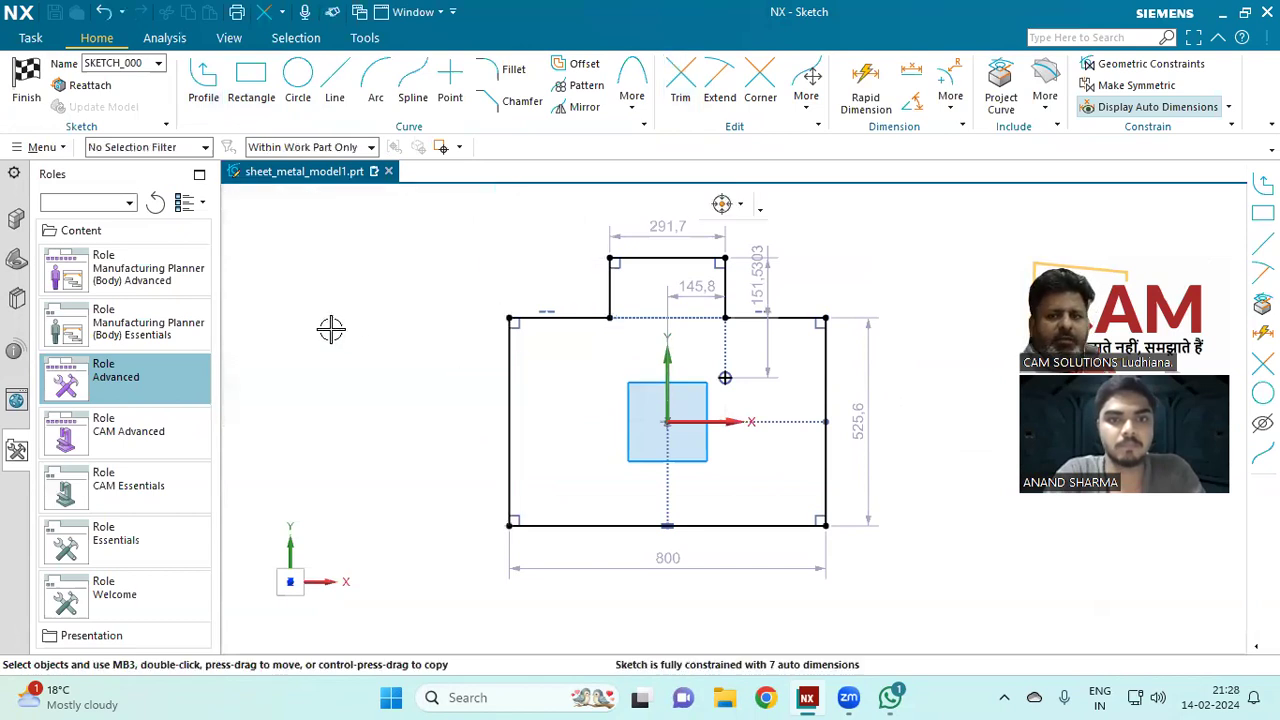
Step: Finish the sketch and create the base tab from it with a thickness of 3 mm
{"action": "left_click", "coordinate": [27, 82]}
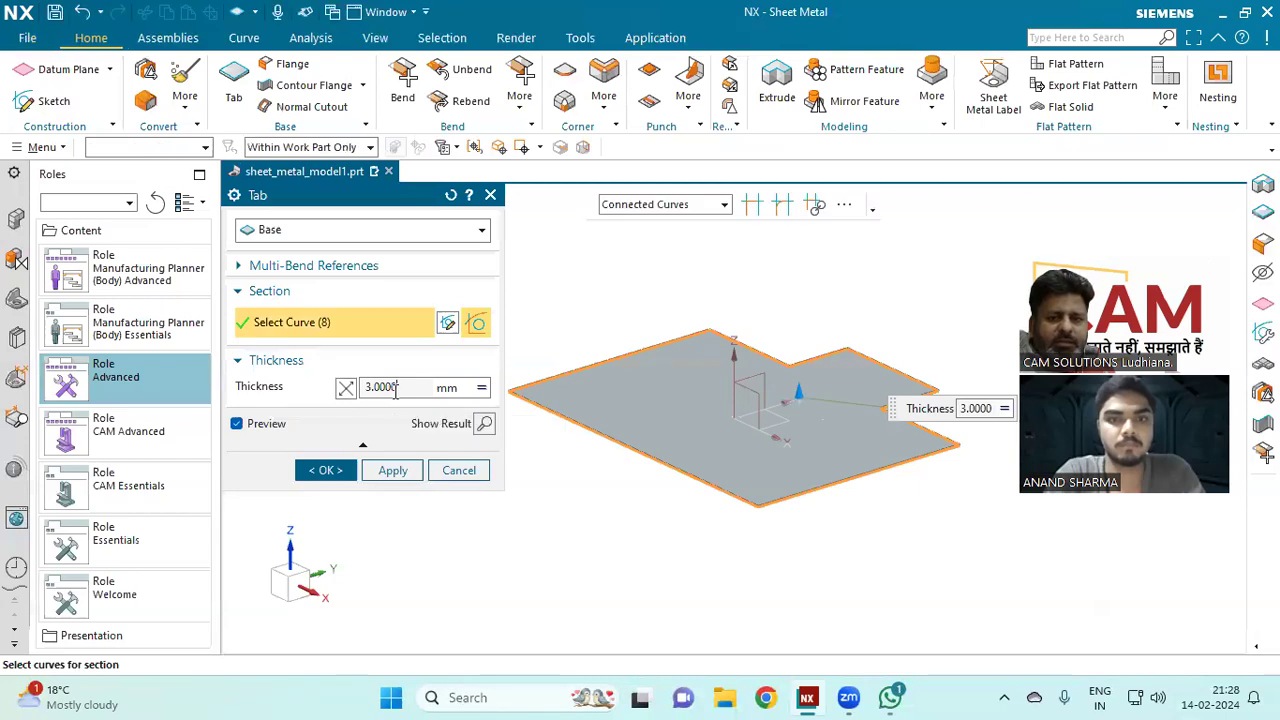
{"action": "left_click", "coordinate": [368, 470]}
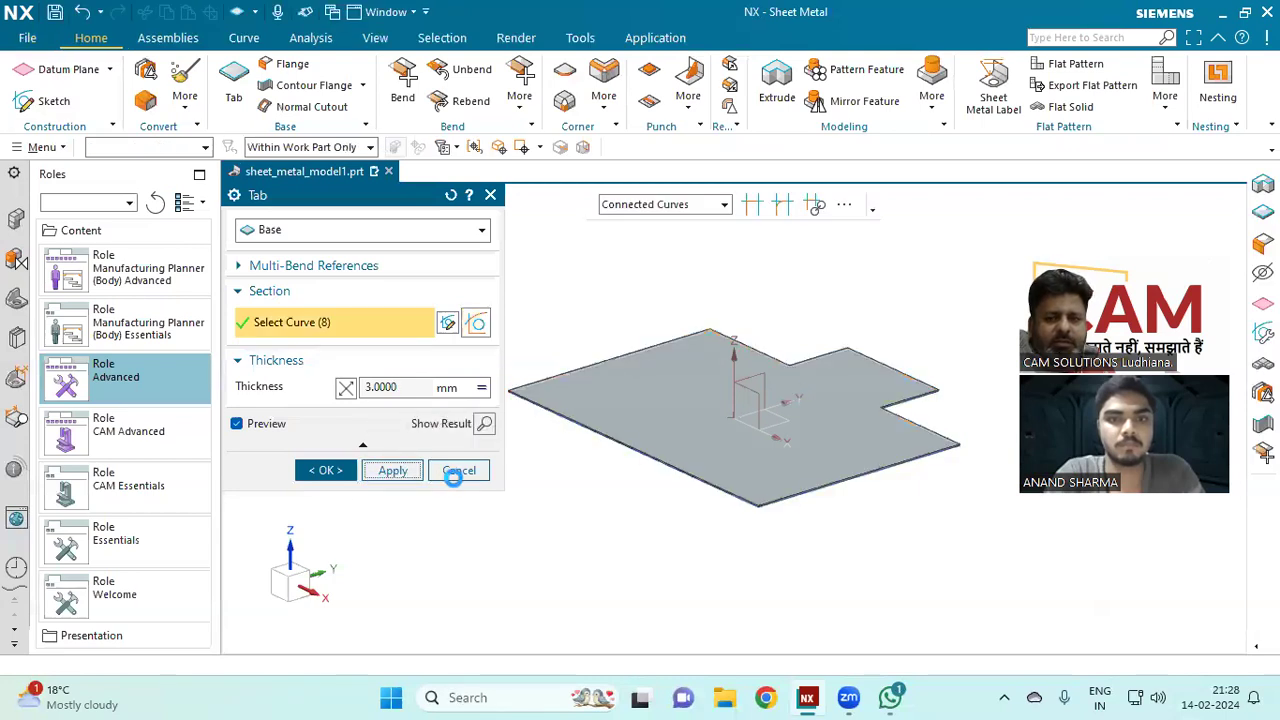
{"action": "left_click", "coordinate": [459, 470]}
Step: Edit the base tab and try local thickness values of 6 mm and 3 mm in place of the global value
{"action": "mouse_move", "coordinate": [492, 476]}
{"action": "middle_mouse_down"}
{"action": "mouse_move", "coordinate": [471, 449]}
{"action": "mouse_move", "coordinate": [440, 451]}
{"action": "mouse_move", "coordinate": [509, 449]}
{"action": "mouse_move", "coordinate": [501, 462]}
{"action": "middle_mouse_up"}
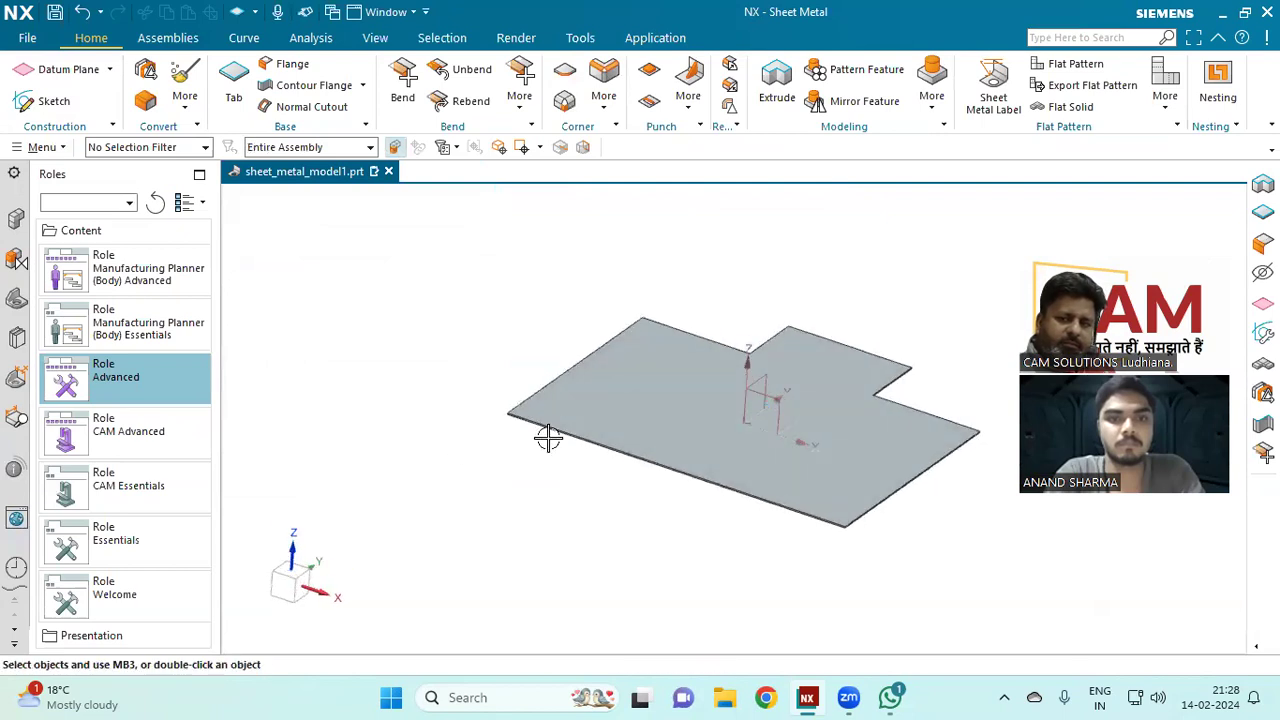
{"action": "double_click", "coordinate": [591, 414]}
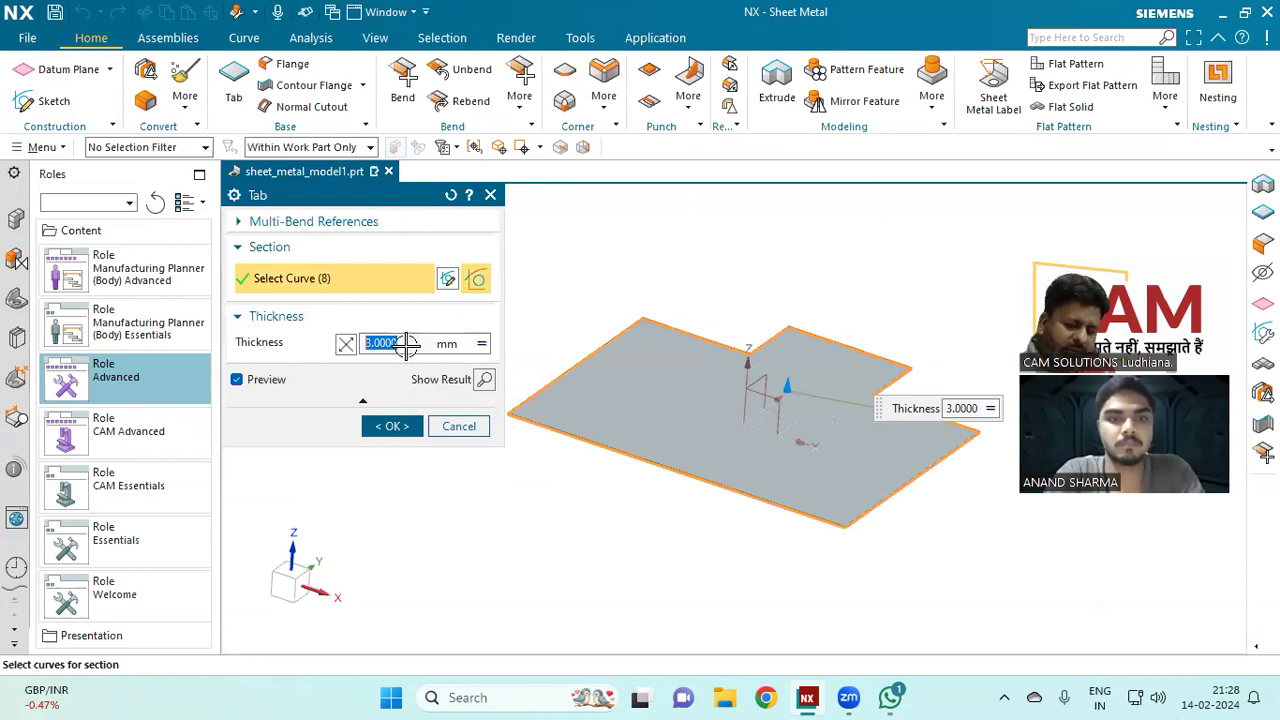
{"action": "left_click", "coordinate": [481, 343]}
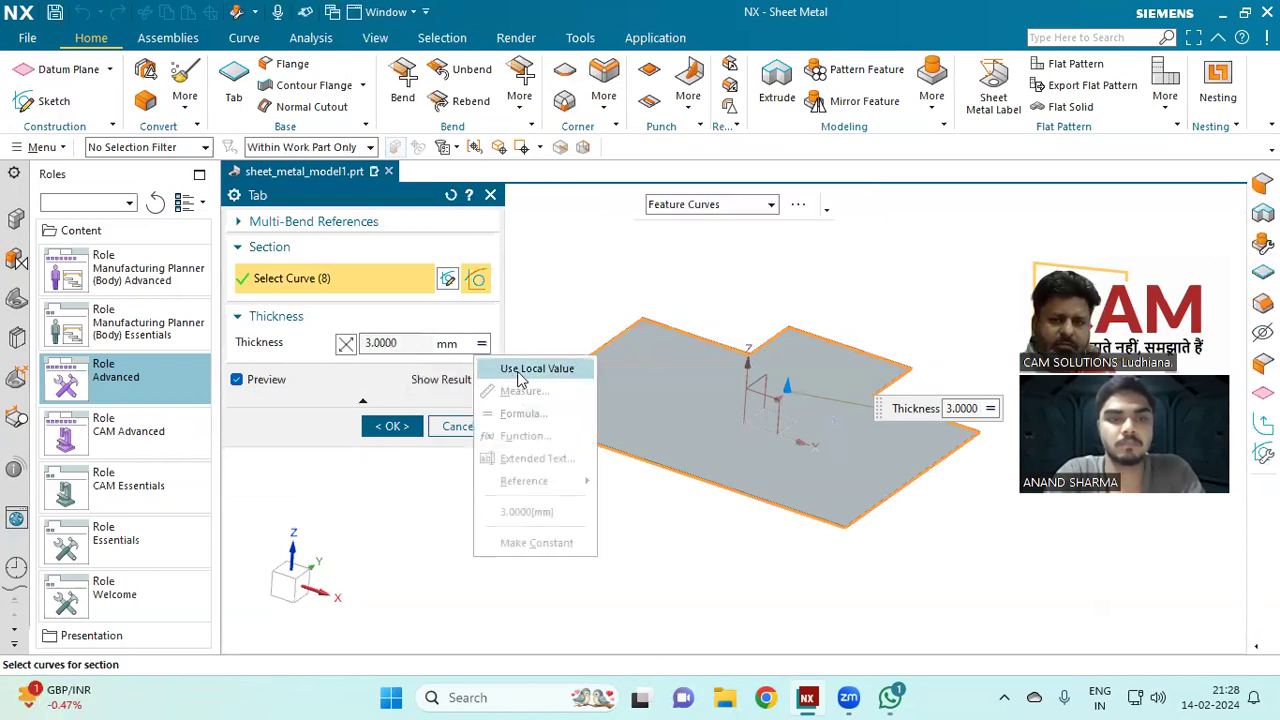
{"action": "left_click", "coordinate": [519, 368]}
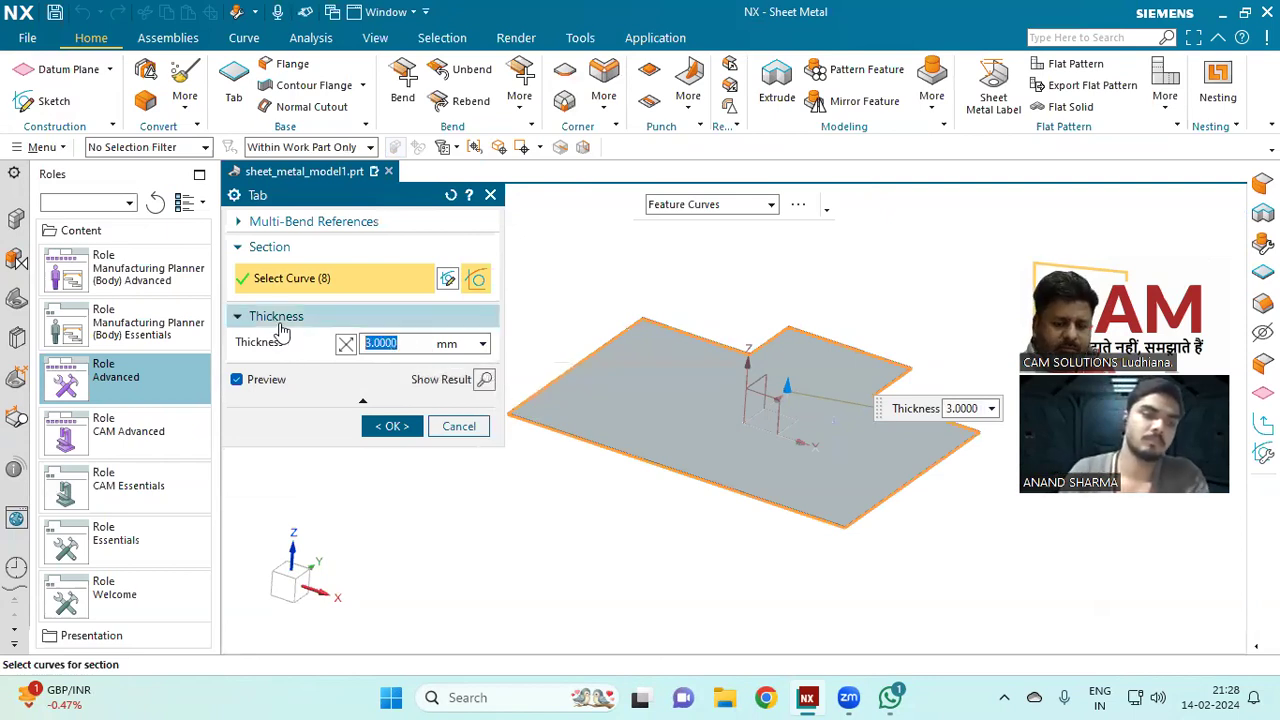
{"action": "type", "text": "6"}
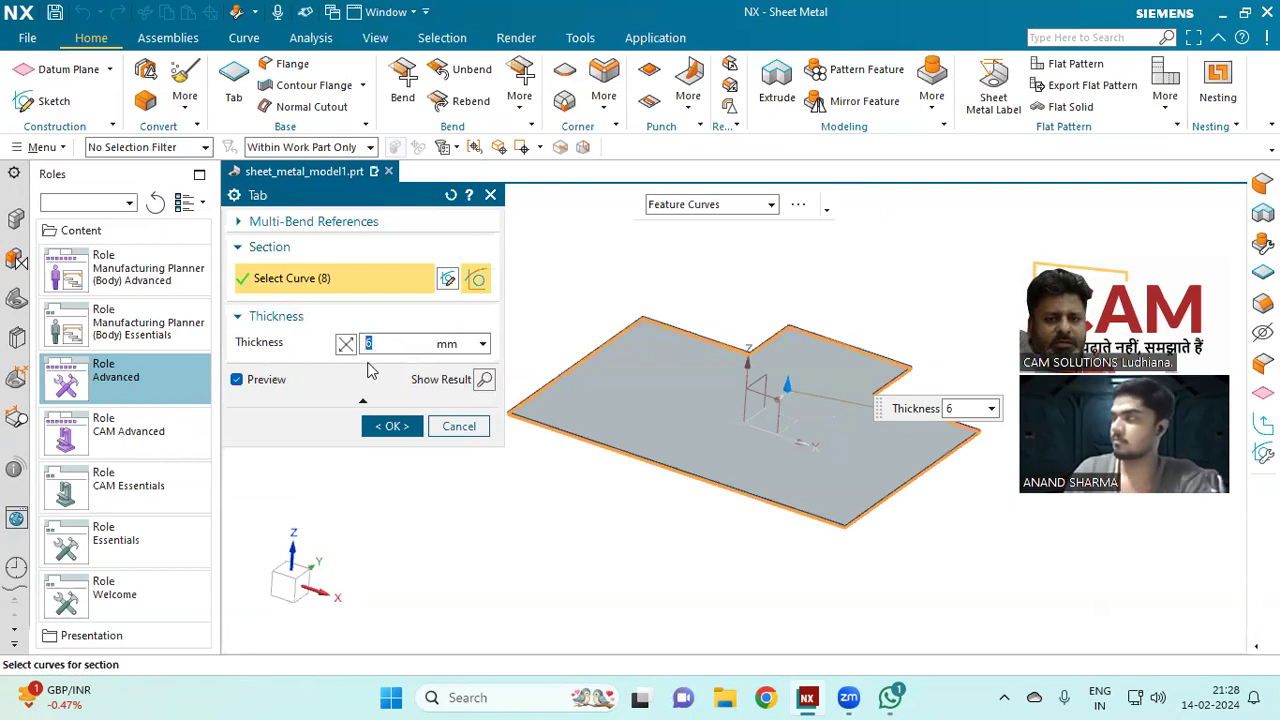
{"action": "key", "text": "Return"}
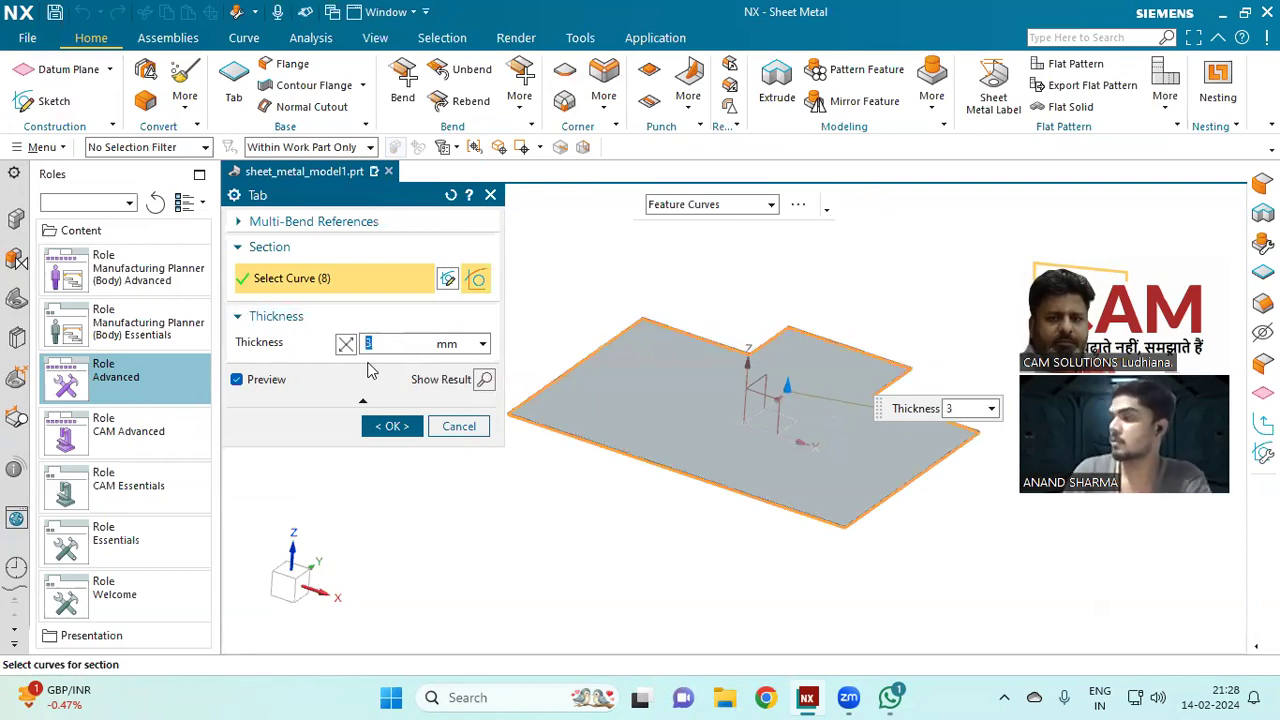
Step: Switch the tab's thickness back to the global value and accept the edit
{"action": "left_click", "coordinate": [483, 344]}
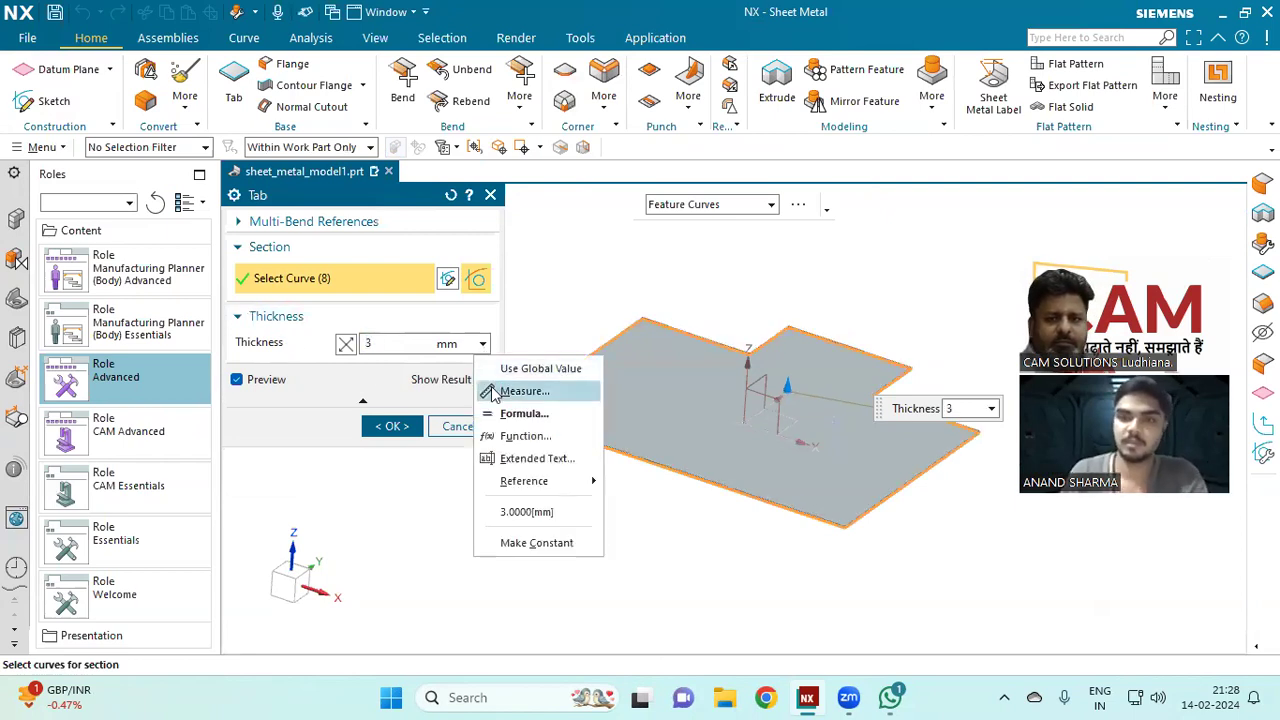
{"action": "left_click", "coordinate": [538, 512]}
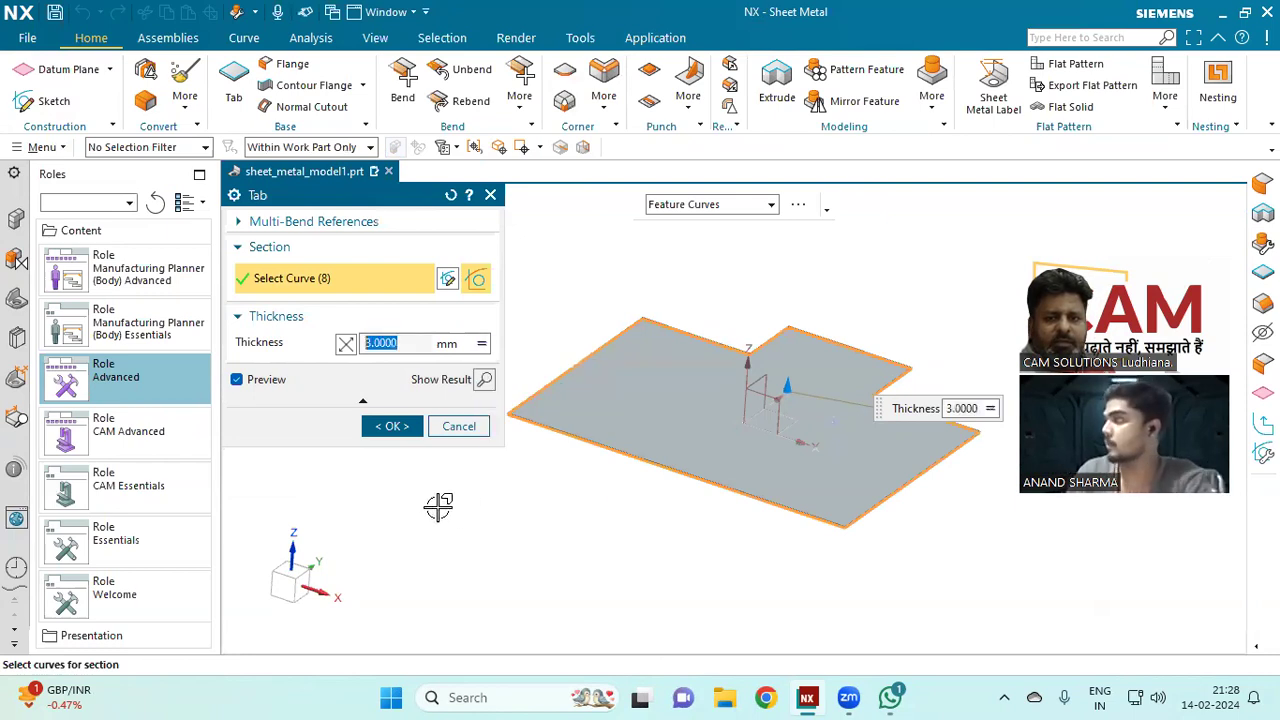
{"action": "left_click", "coordinate": [395, 426]}
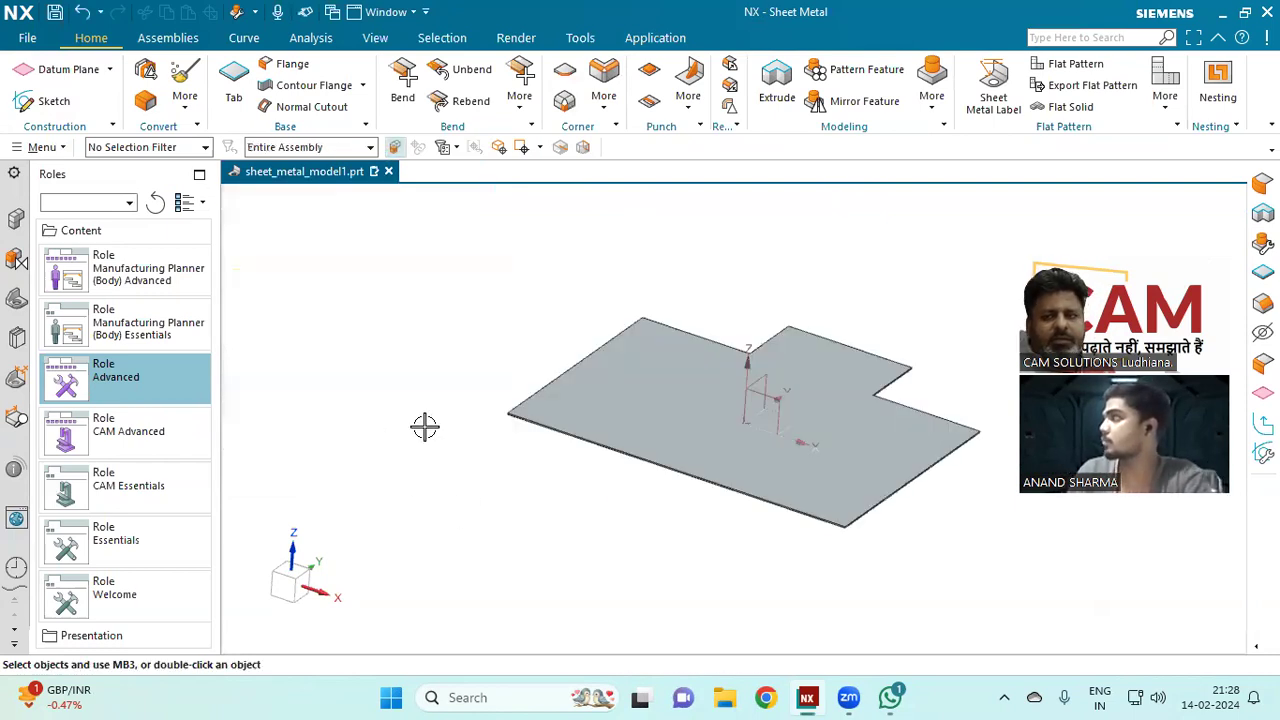
Step: Start a full-width flange on the plate's long edge opposite the projection, using the Single Curve selection rule
{"action": "middle_click_drag", "start_coordinate": [423, 426], "coordinate": [519, 470]}
{"action": "scroll", "coordinate": [686, 377], "scroll_direction": "down", "scroll_amount": 2}
{"action": "scroll", "coordinate": [671, 384], "scroll_direction": "up", "scroll_amount": 3}
{"action": "mouse_move", "coordinate": [668, 387]}
{"action": "middle_mouse_down"}
{"action": "mouse_move", "coordinate": [663, 405]}
{"action": "mouse_move", "coordinate": [666, 393]}
{"action": "middle_mouse_up"}
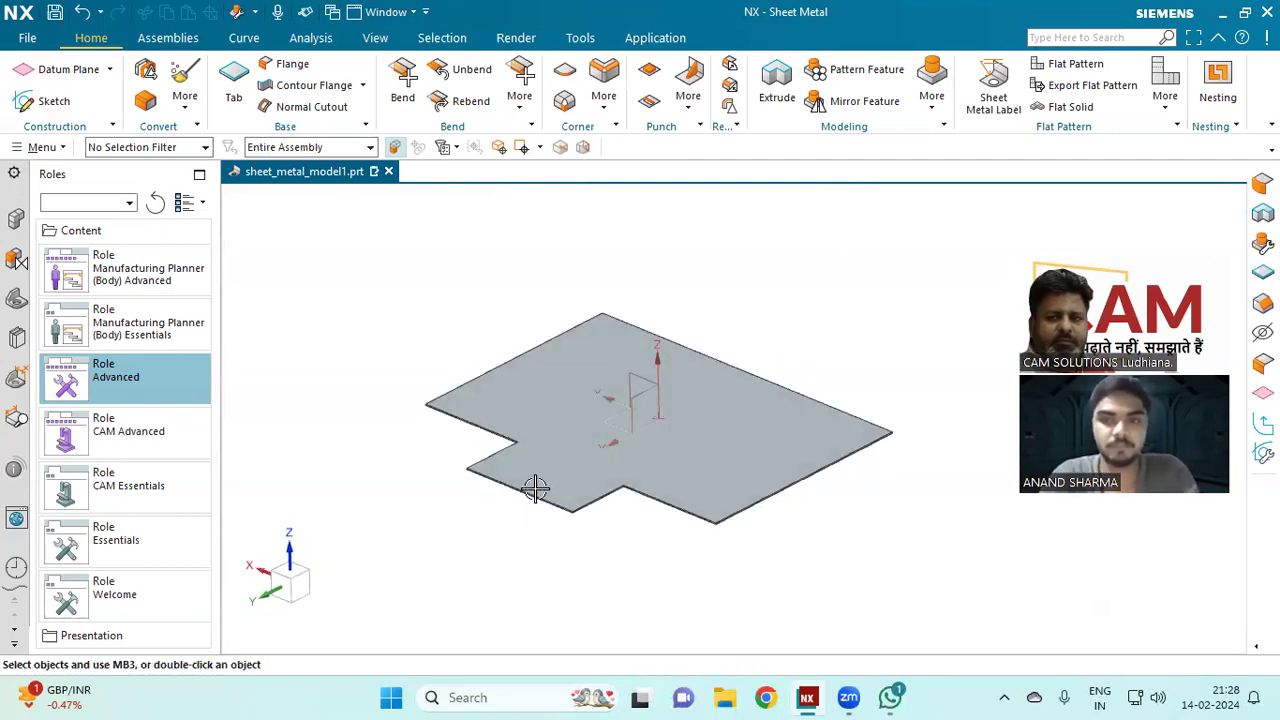
{"action": "mouse_move", "coordinate": [503, 523]}
{"action": "middle_mouse_down"}
{"action": "mouse_move", "coordinate": [500, 485]}
{"action": "mouse_move", "coordinate": [489, 529]}
{"action": "mouse_move", "coordinate": [490, 518]}
{"action": "middle_mouse_up"}
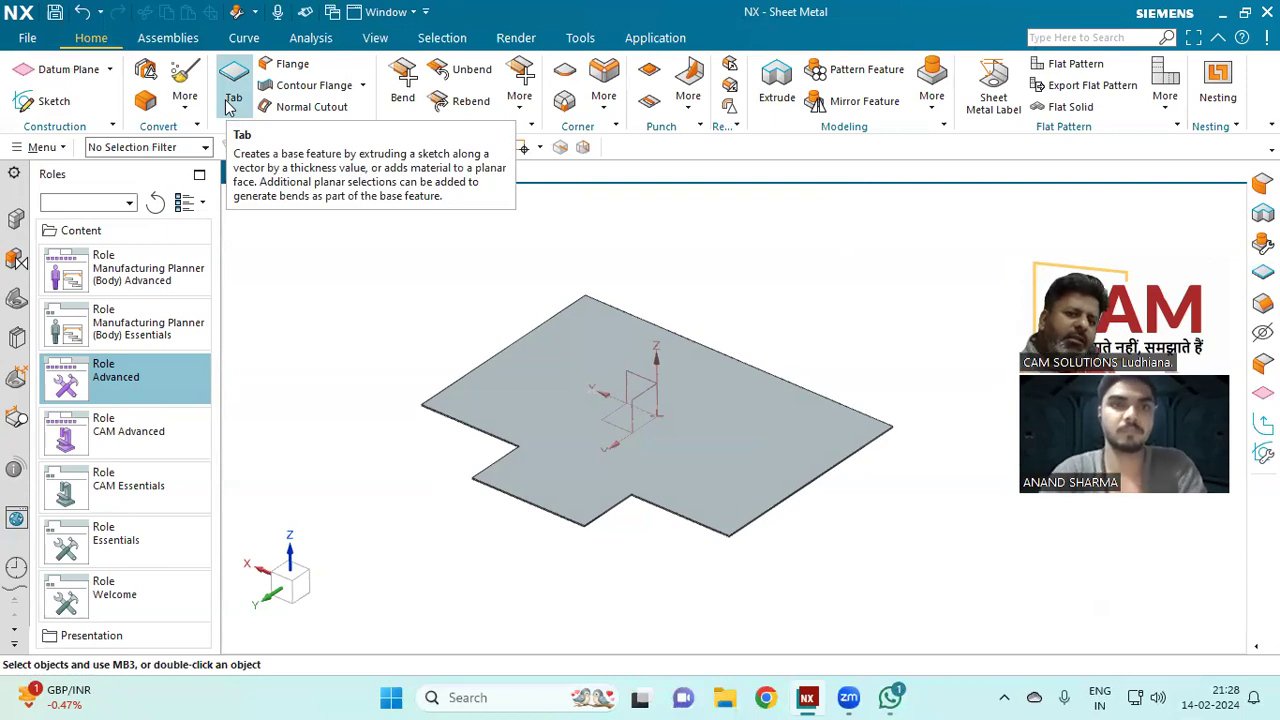
{"action": "left_click", "coordinate": [288, 66]}
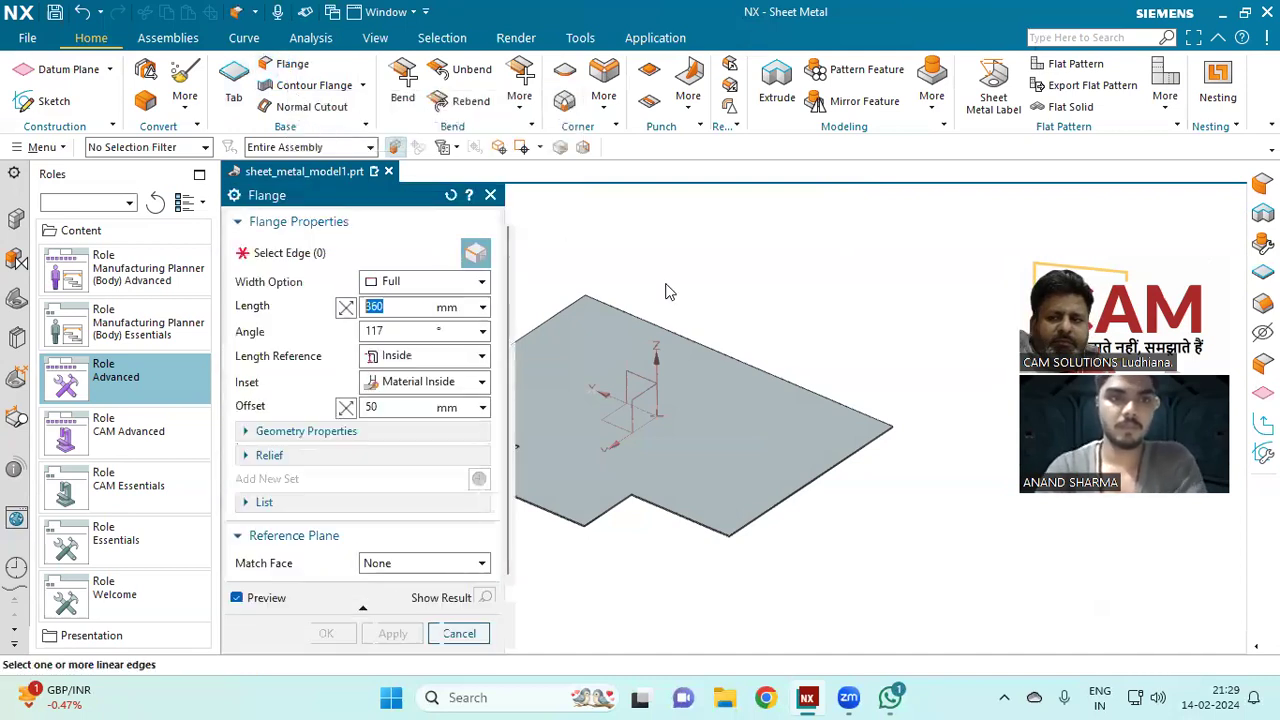
{"action": "scroll", "coordinate": [846, 446], "scroll_direction": "down", "scroll_amount": 3}
{"action": "scroll", "coordinate": [748, 387], "scroll_direction": "up", "scroll_amount": 2}
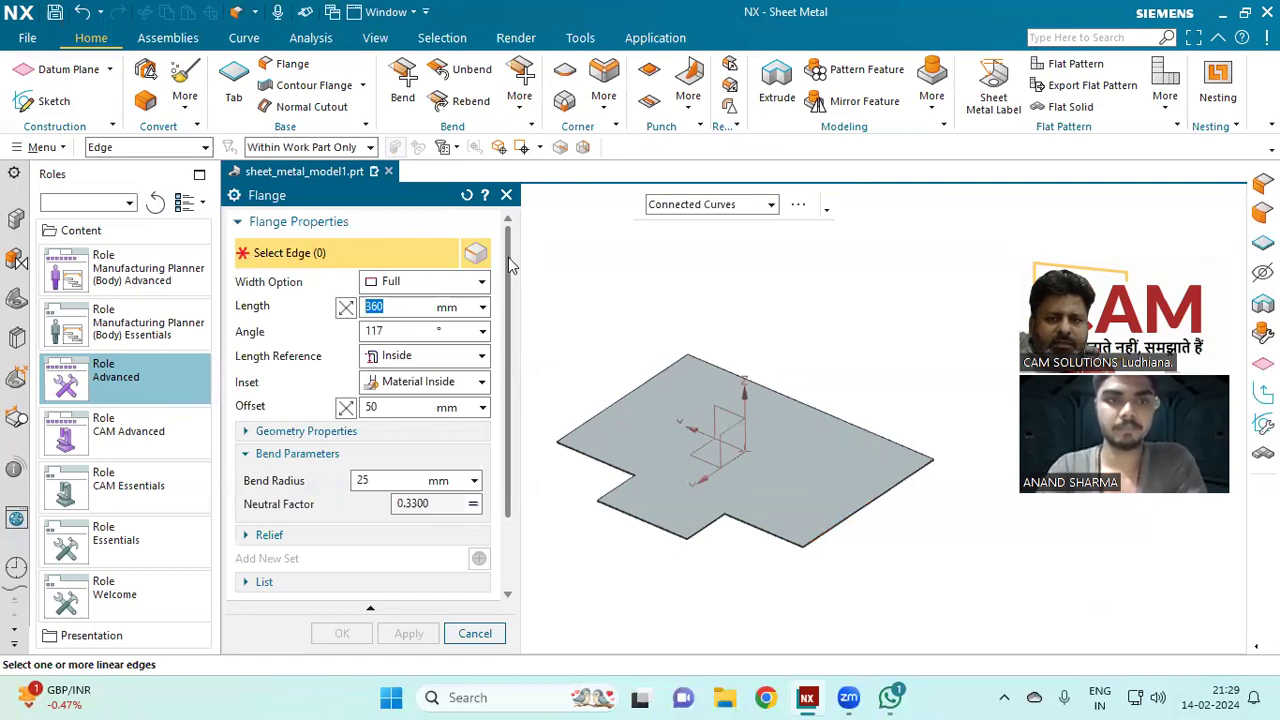
{"action": "left_click", "coordinate": [683, 210]}
{"action": "left_click", "coordinate": [686, 226]}
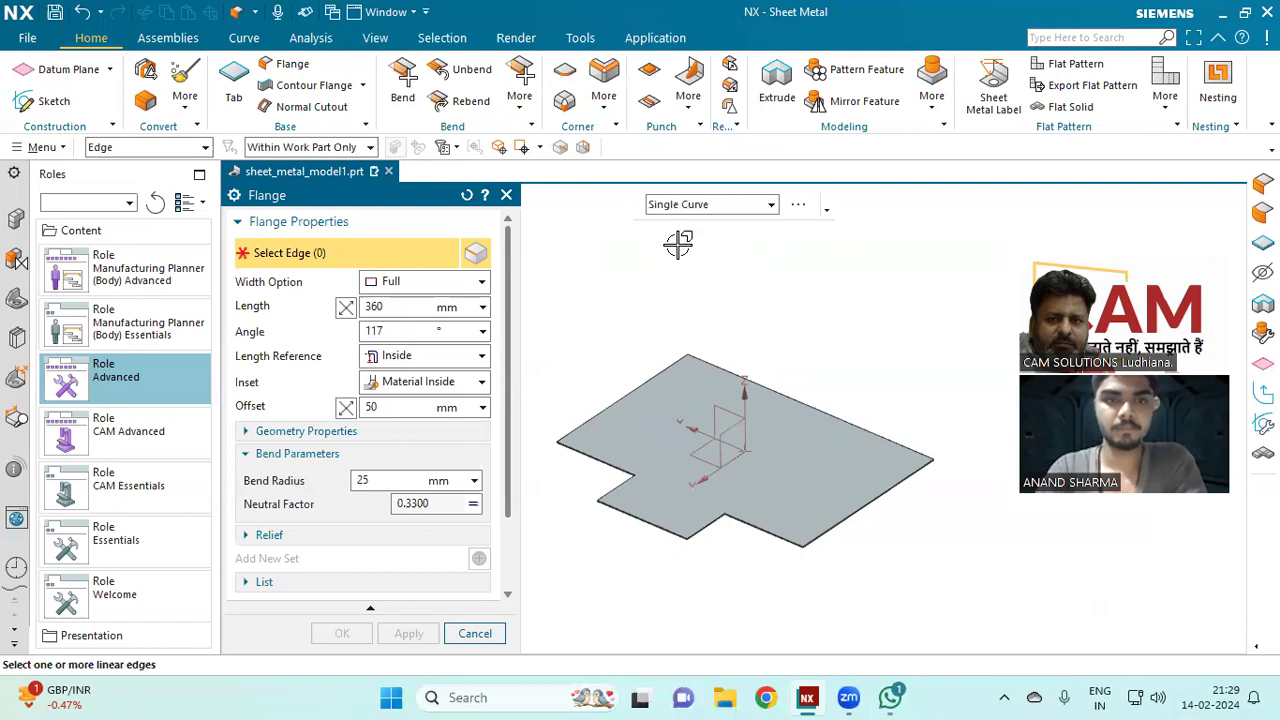
{"action": "left_click", "coordinate": [768, 382]}
{"action": "mouse_move", "coordinate": [760, 372]}
{"action": "middle_mouse_down"}
{"action": "mouse_move", "coordinate": [719, 356]}
{"action": "mouse_move", "coordinate": [750, 366]}
{"action": "middle_mouse_up"}
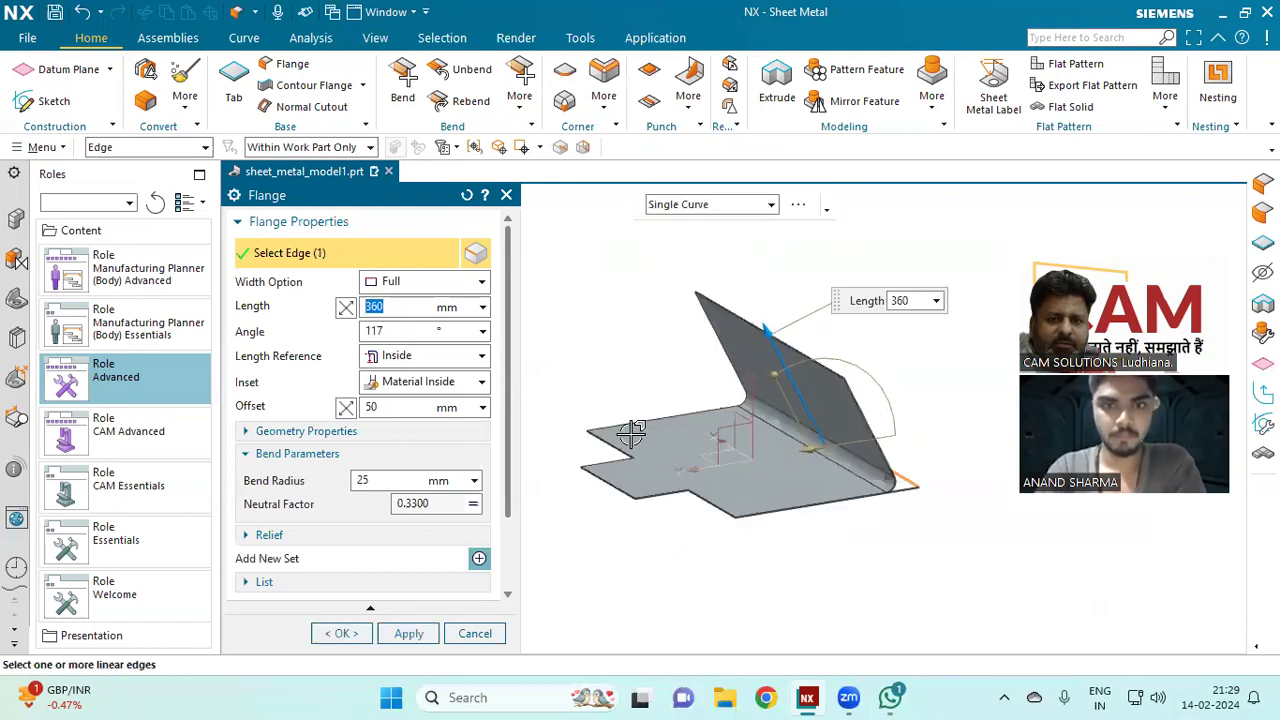
Step: Set the flange's offset to 0 mm
{"action": "left_click", "coordinate": [380, 484]}
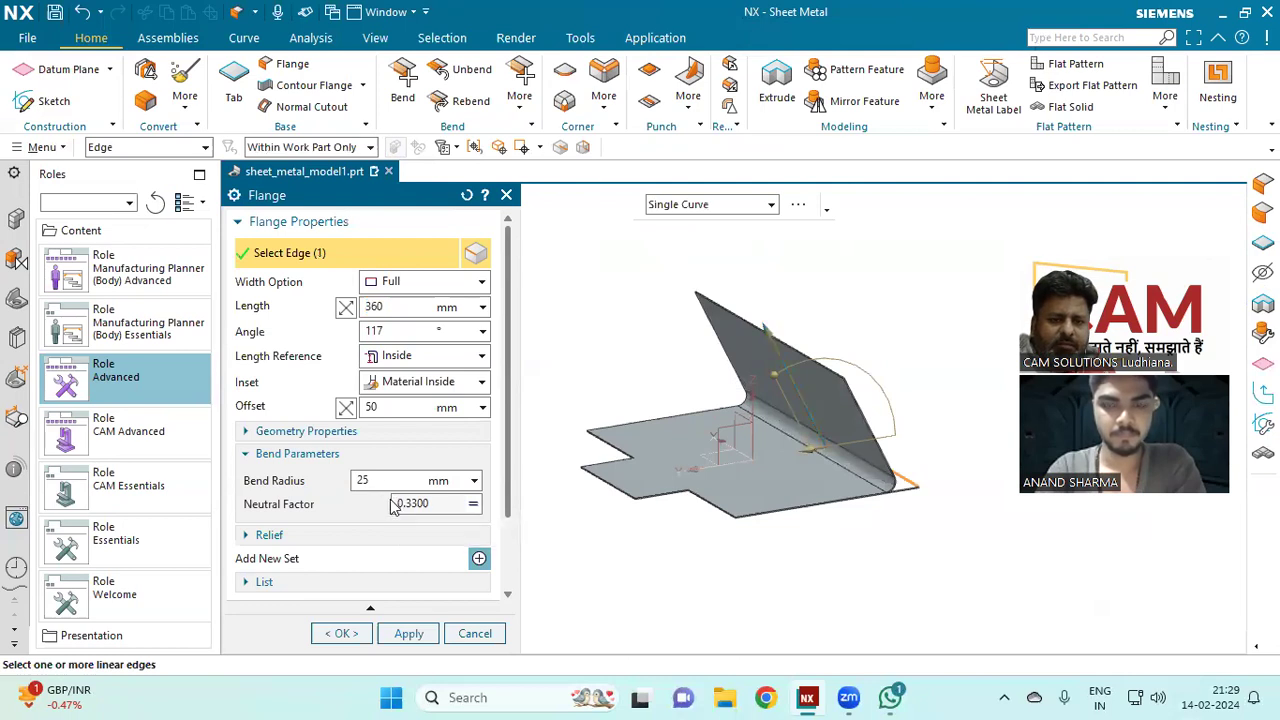
{"action": "left_click", "coordinate": [381, 407]}
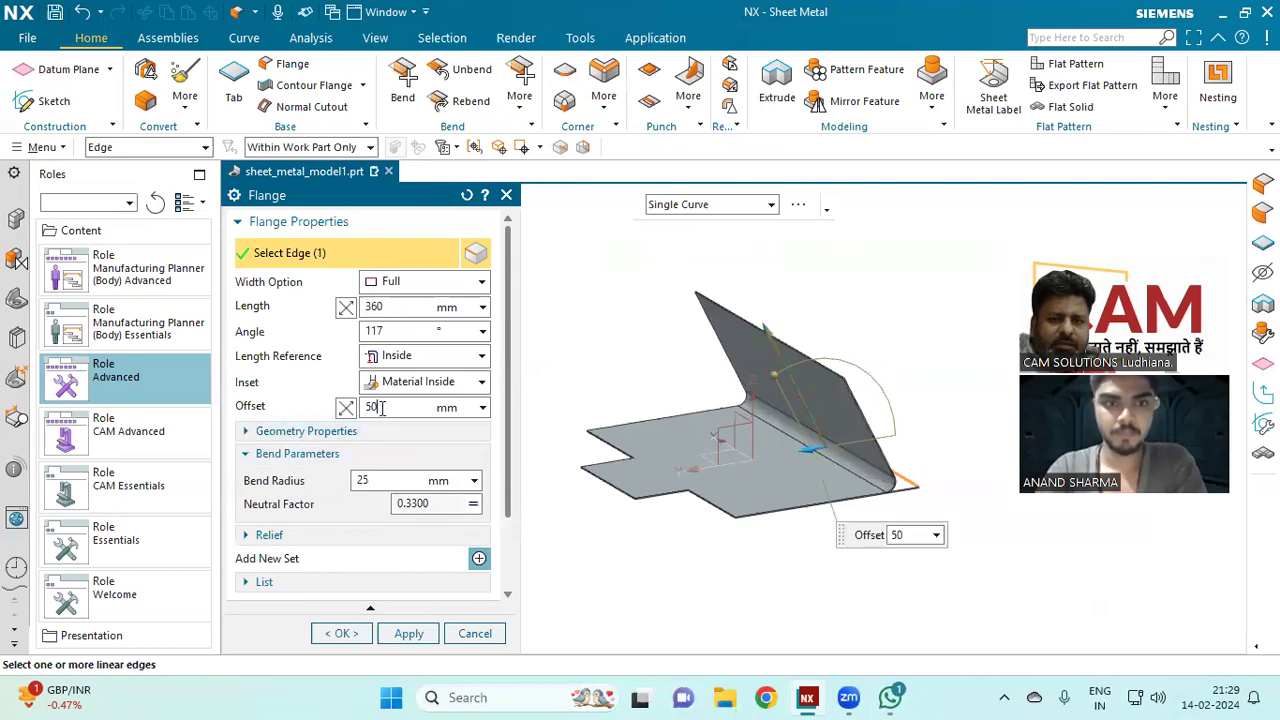
{"action": "left_click_drag", "start_coordinate": [381, 410], "coordinate": [322, 420]}
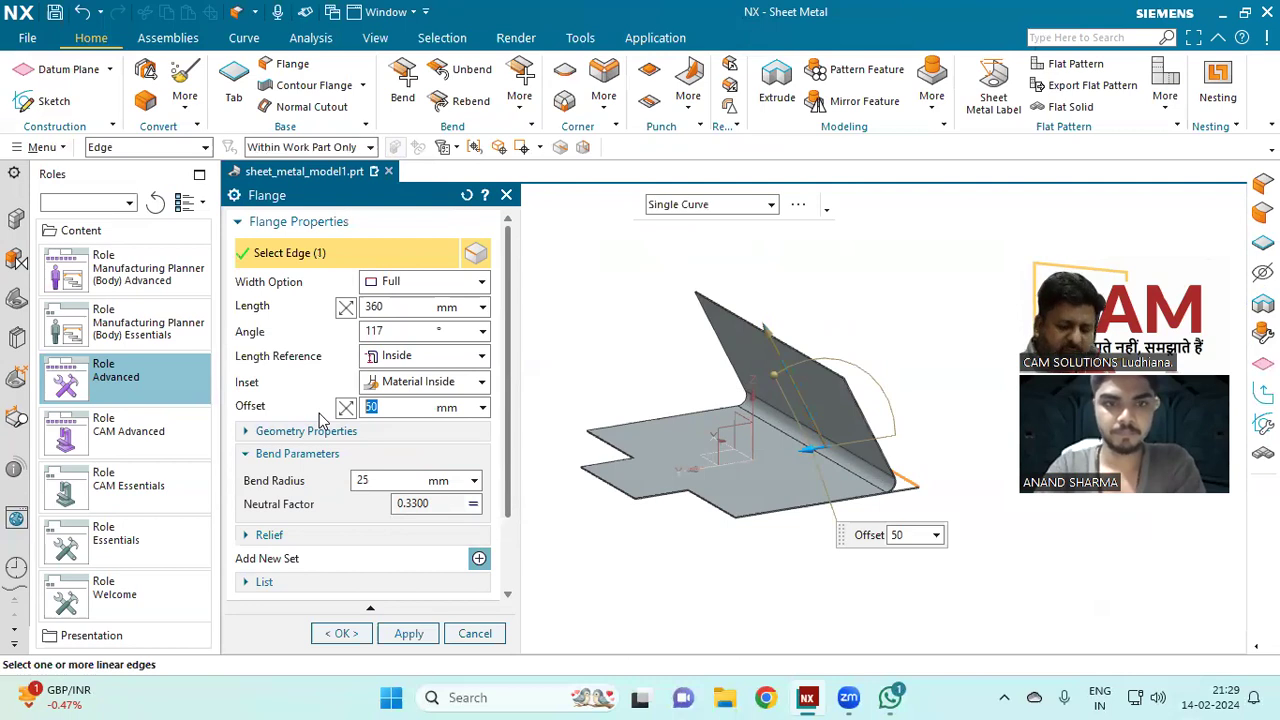
{"action": "key", "text": "Return"}
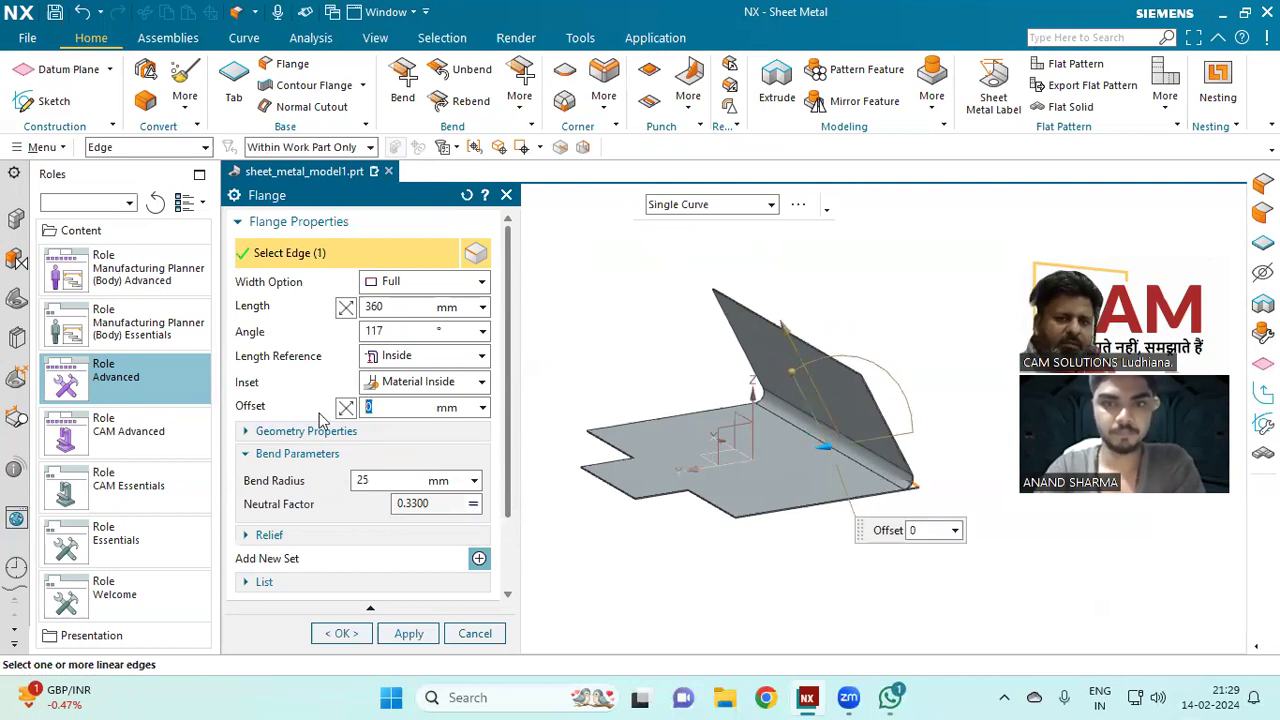
Step: Set the flange's length to 100 mm
{"action": "left_click", "coordinate": [400, 309]}
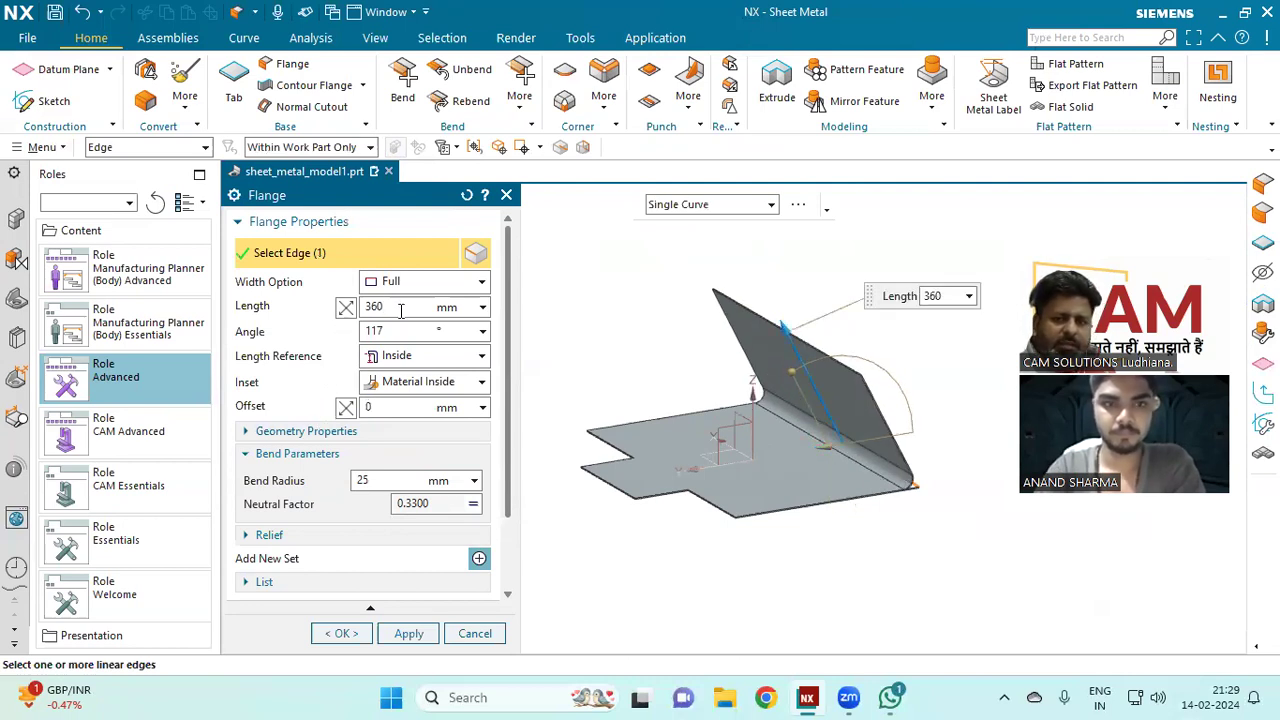
{"action": "type", "text": "1"}
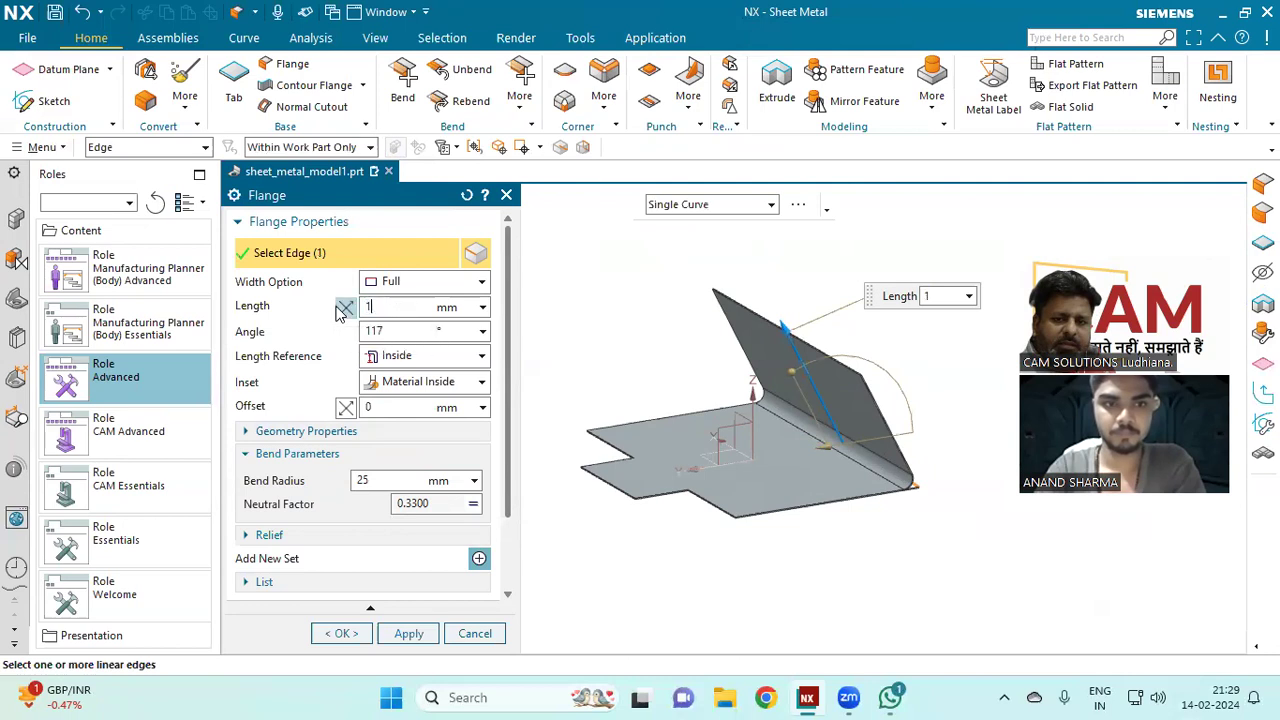
{"action": "type", "text": "00"}
{"action": "key", "text": "Return"}
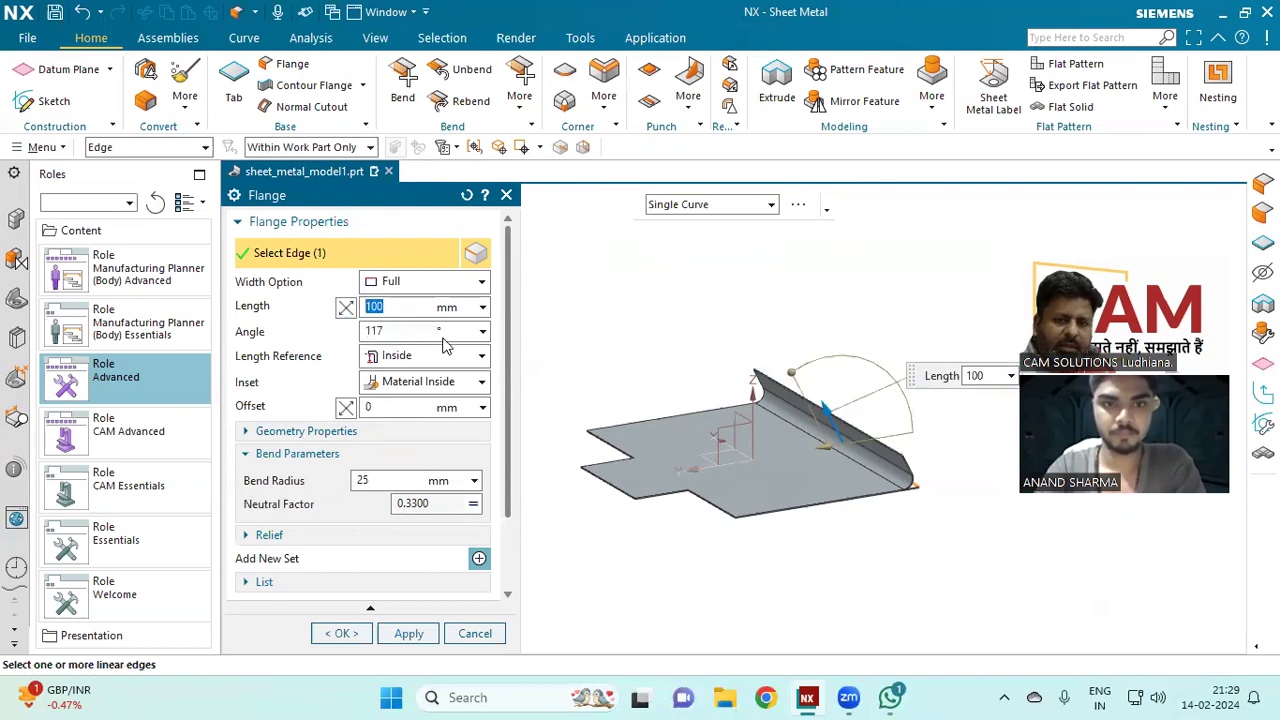
Step: Set the flange's angle to 90° and its bend radius to 20 mm
{"action": "left_click", "coordinate": [418, 331]}
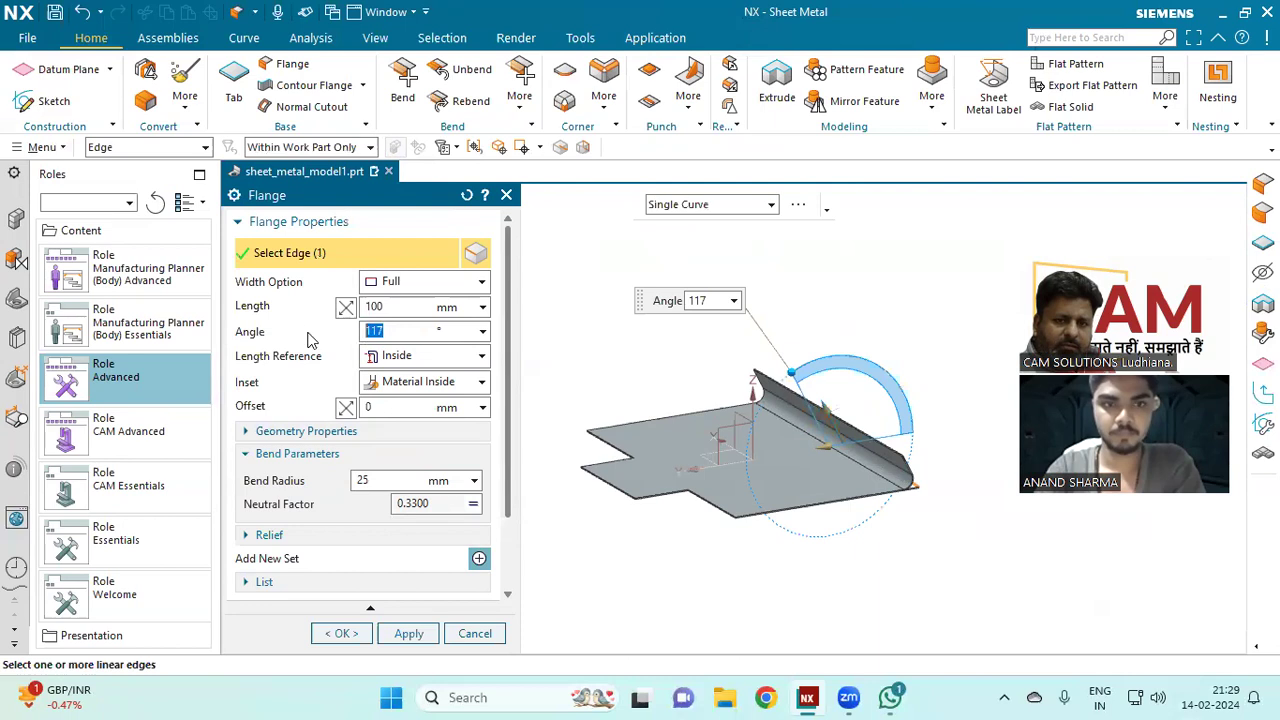
{"action": "key", "text": "Return"}
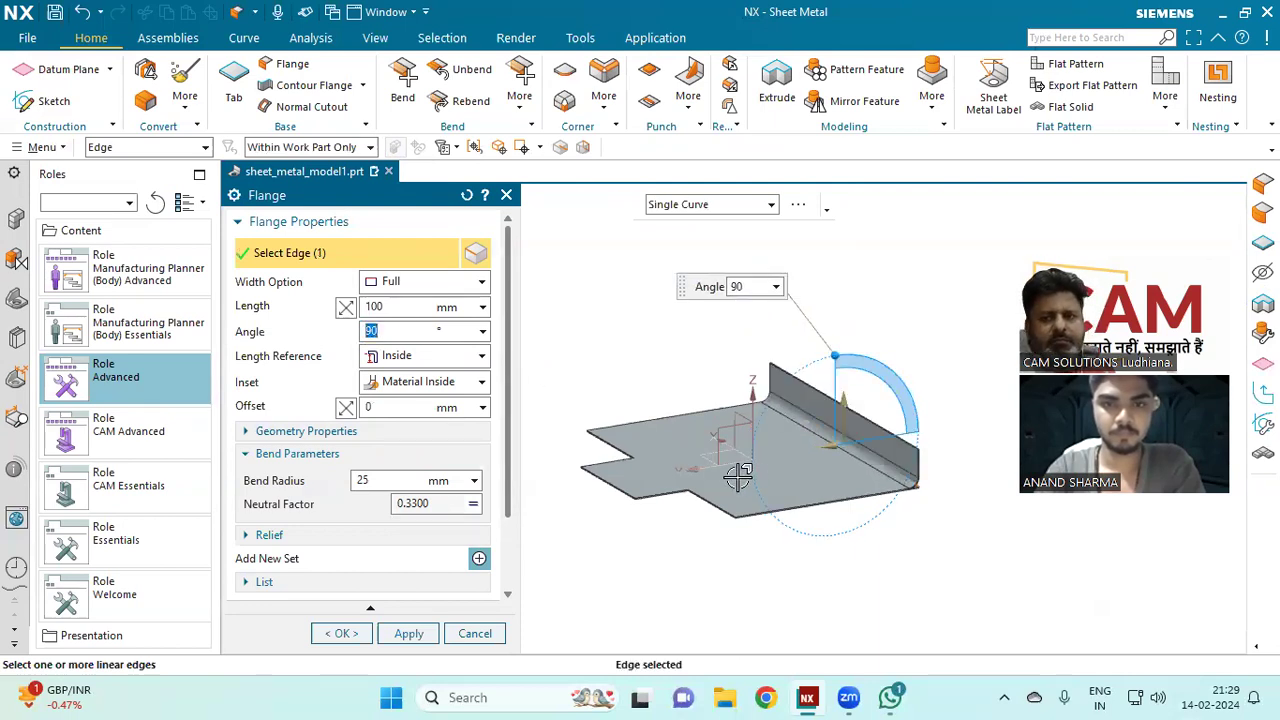
{"action": "left_click", "coordinate": [388, 481]}
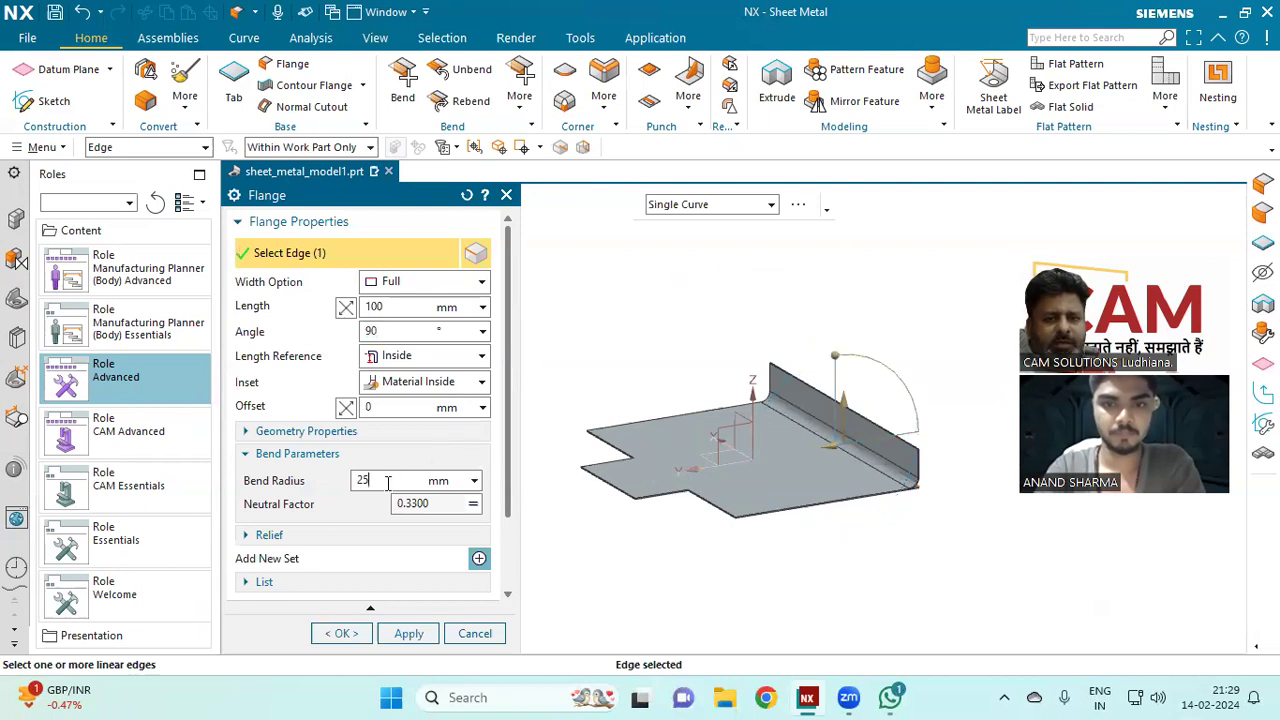
{"action": "key", "text": "Return"}
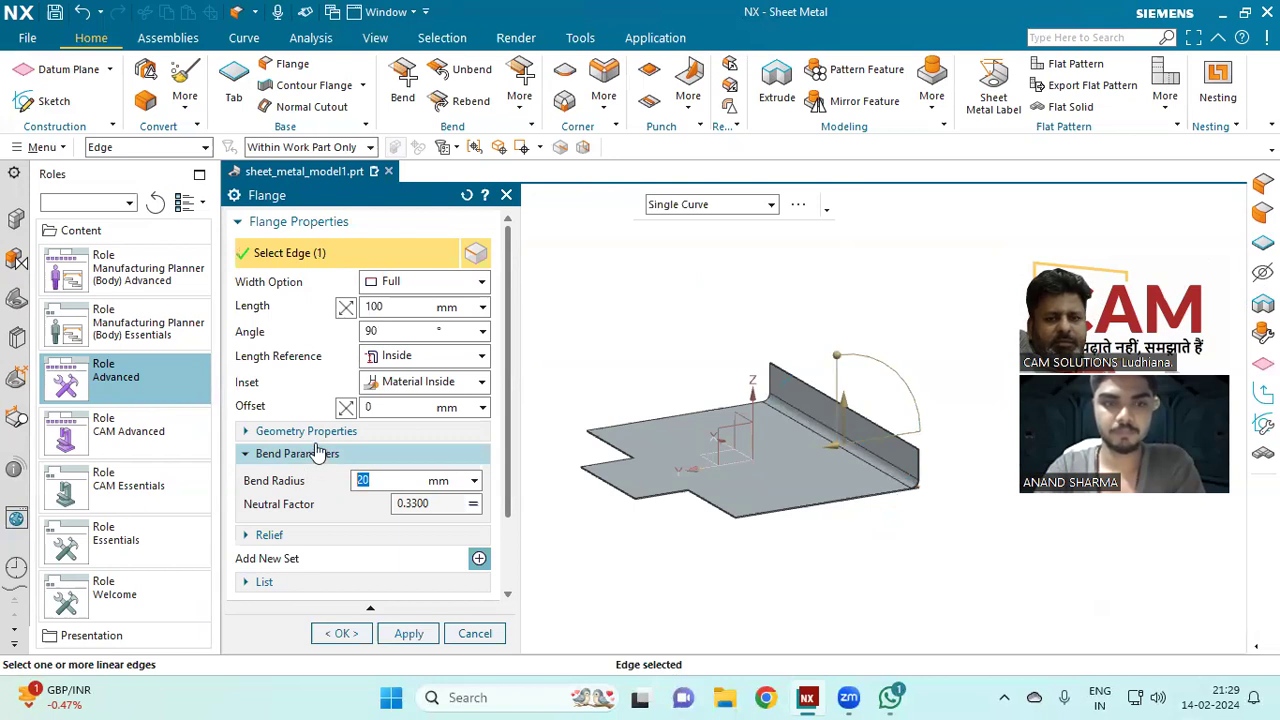
Step: Change the flange's width option to At Center and set its width to 50 mm
{"action": "left_click", "coordinate": [405, 288]}
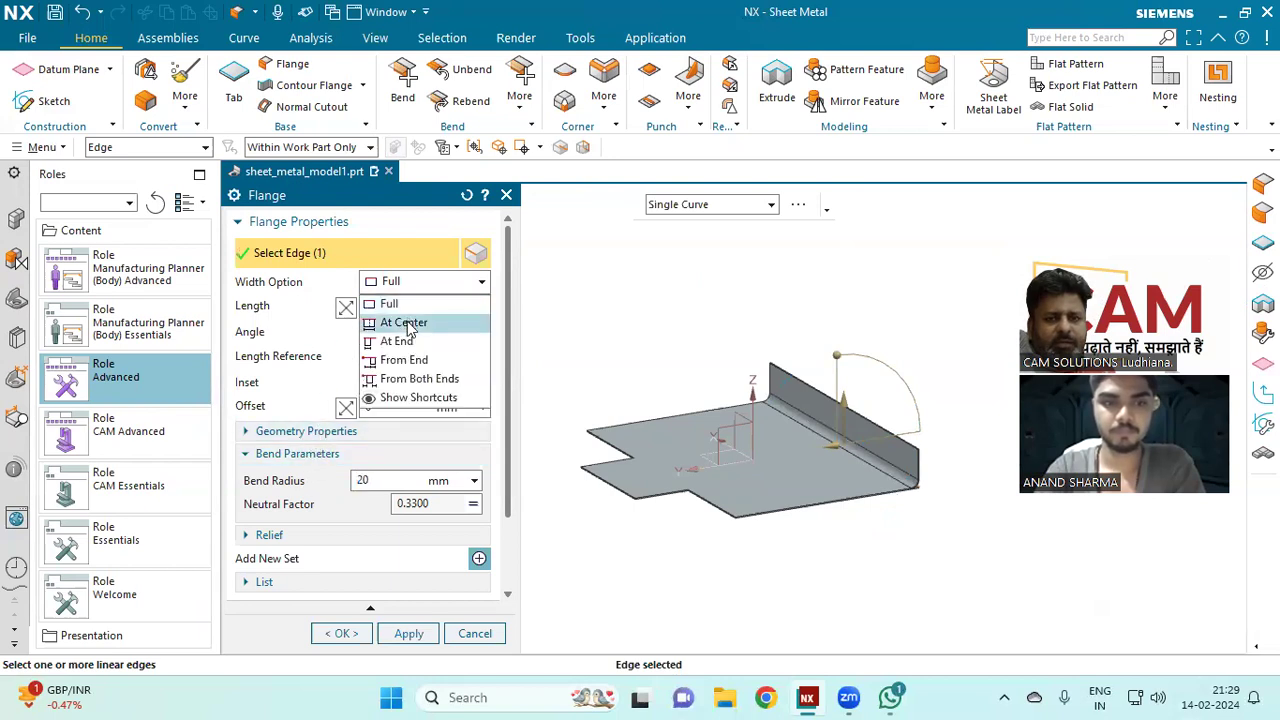
{"action": "left_click", "coordinate": [406, 321]}
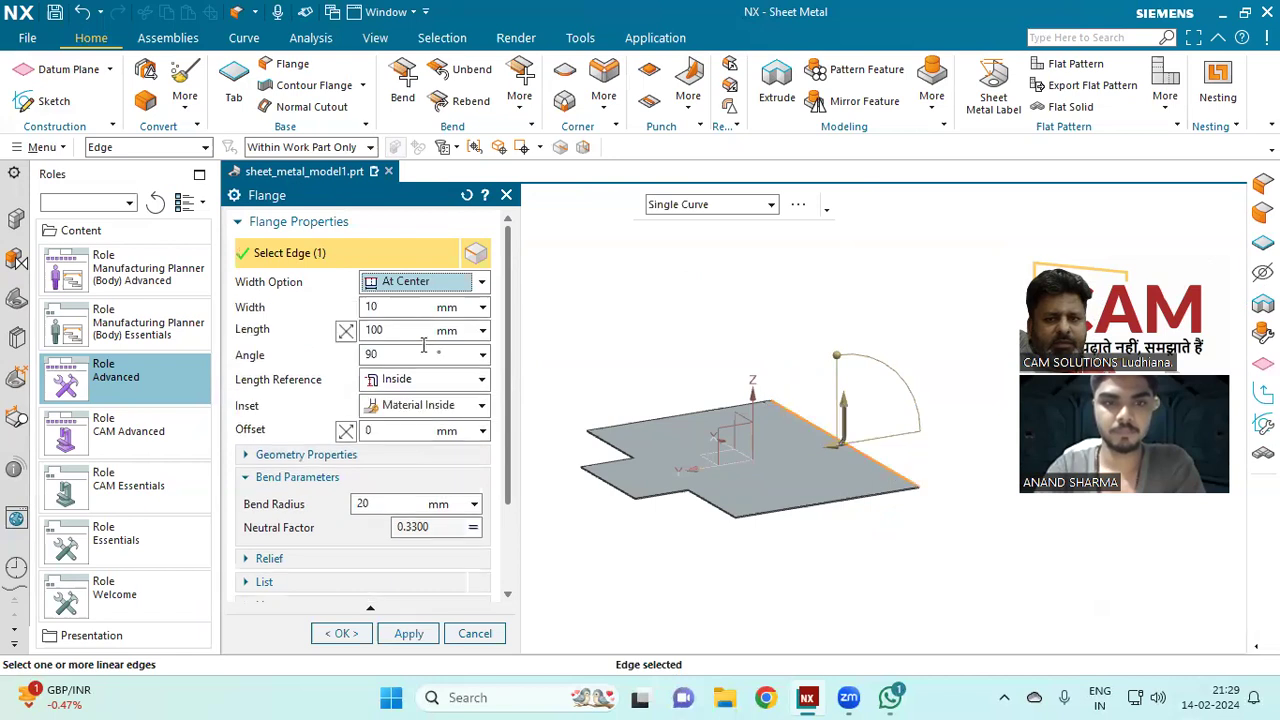
{"action": "scroll", "coordinate": [838, 440], "scroll_direction": "up", "scroll_amount": 3}
{"action": "middle_click_drag", "start_coordinate": [808, 461], "coordinate": [808, 517]}
{"action": "middle_click_drag", "start_coordinate": [753, 385], "coordinate": [765, 408]}
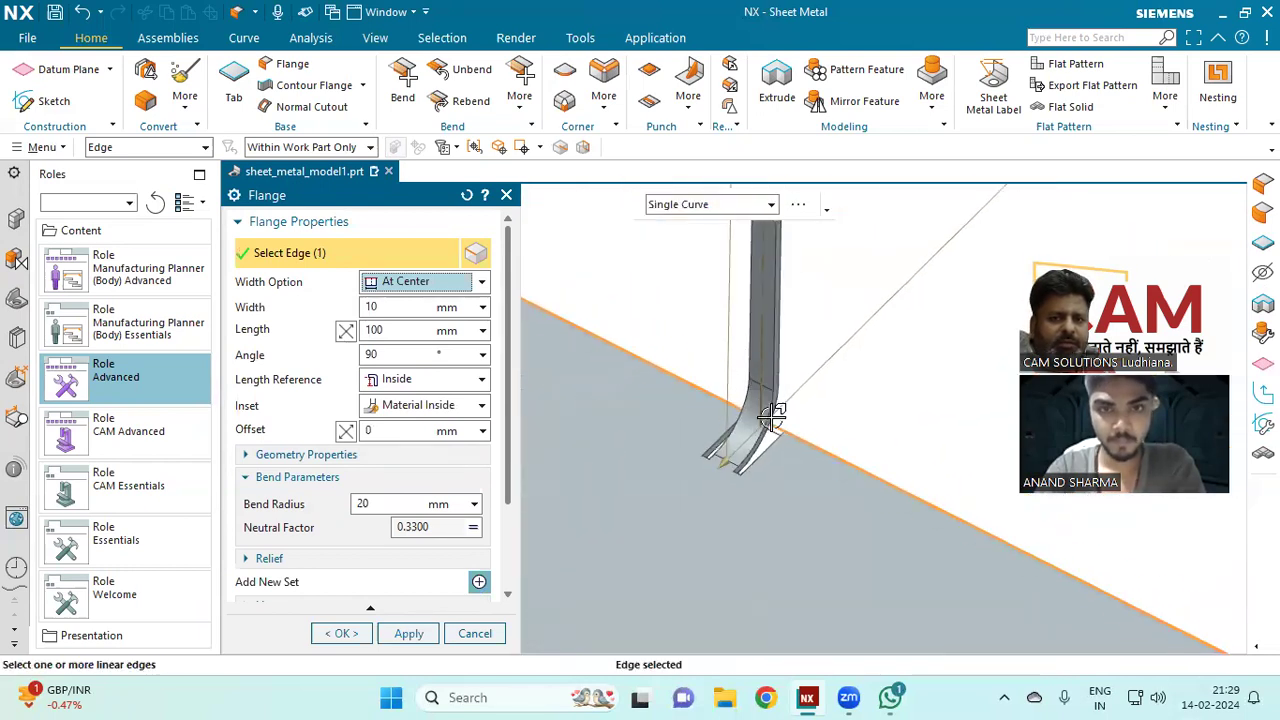
{"action": "scroll", "coordinate": [765, 408], "scroll_direction": "down", "scroll_amount": 2}
{"action": "left_click", "coordinate": [393, 312]}
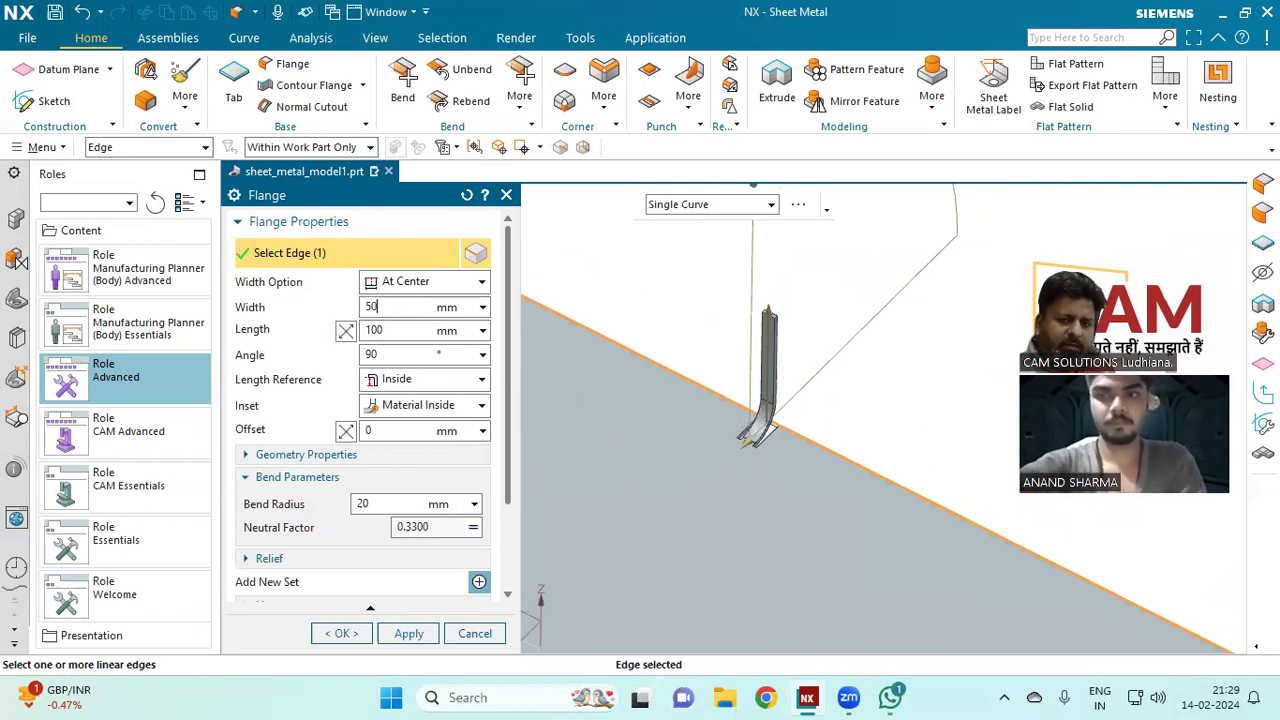
{"action": "type", "text": "50"}
{"action": "key", "text": "Return"}
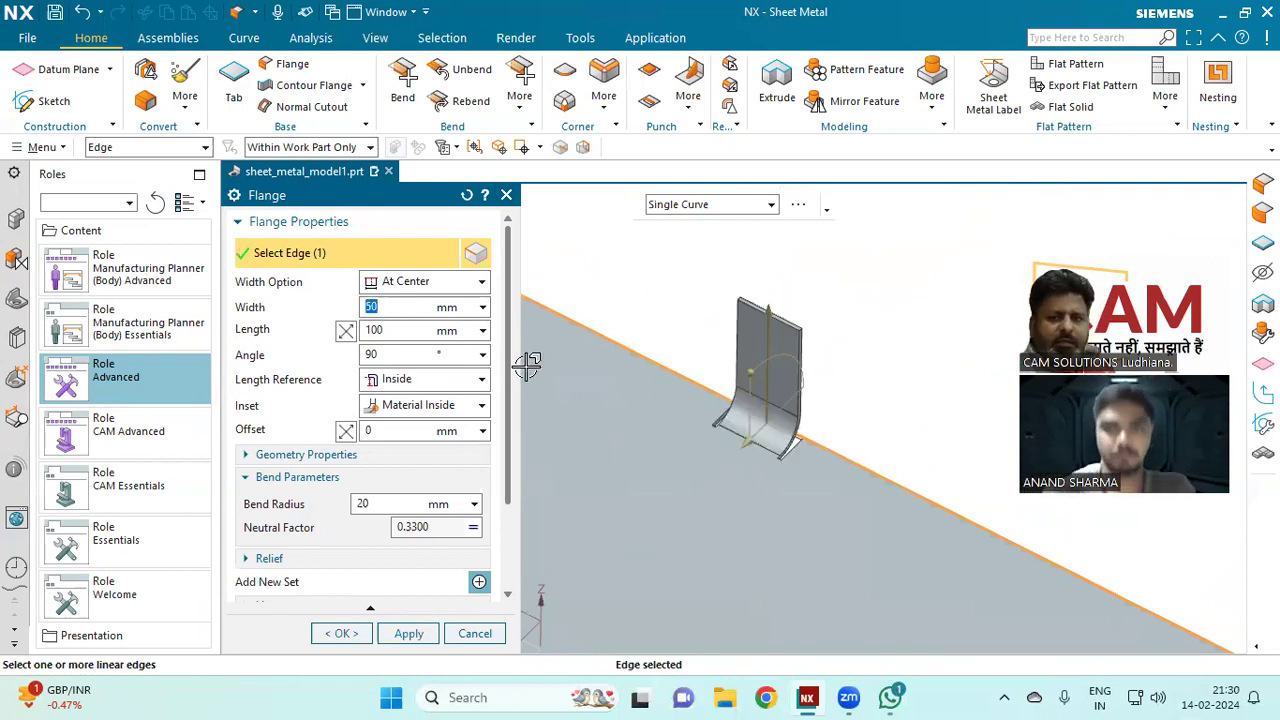
Step: Change the flange's bend relief to Round and create the flange, leaving the Flange command
{"action": "scroll", "coordinate": [735, 508], "scroll_direction": "up", "scroll_amount": 4}
{"action": "scroll", "coordinate": [603, 437], "scroll_direction": "up", "scroll_amount": 2}
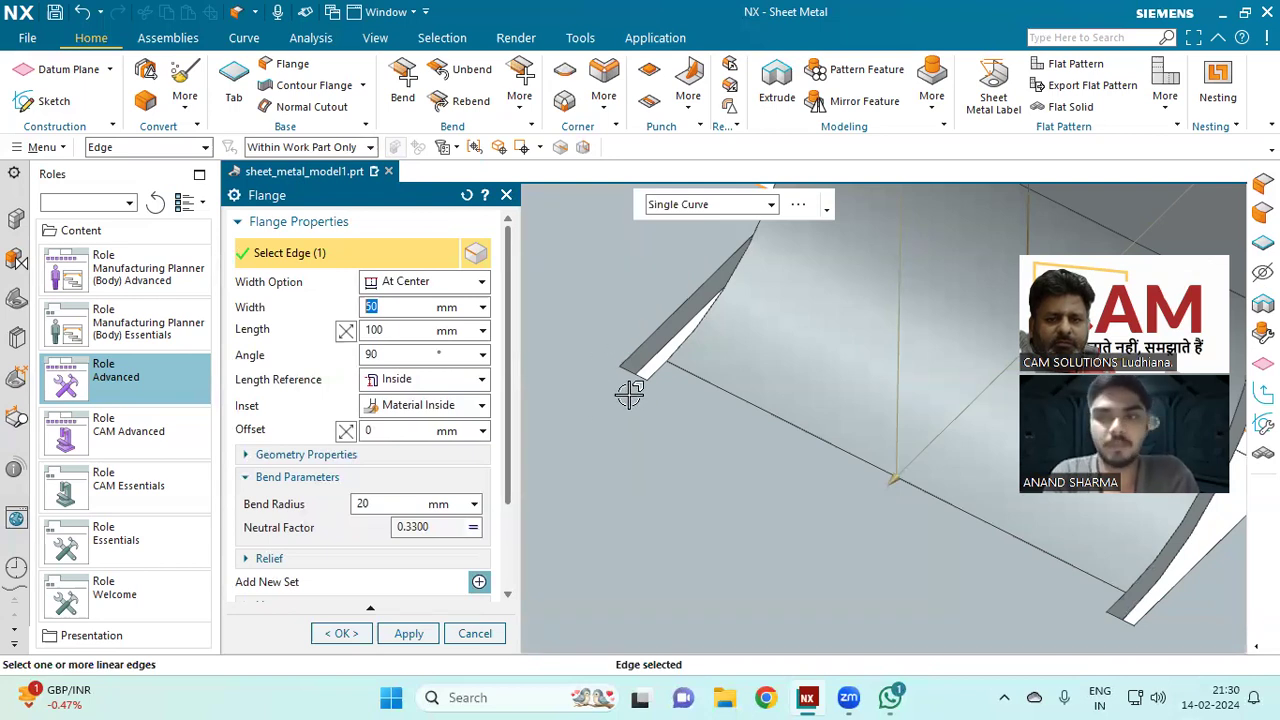
{"action": "scroll", "coordinate": [637, 388], "scroll_direction": "down", "scroll_amount": 3}
{"action": "scroll", "coordinate": [688, 408], "scroll_direction": "down", "scroll_amount": 5}
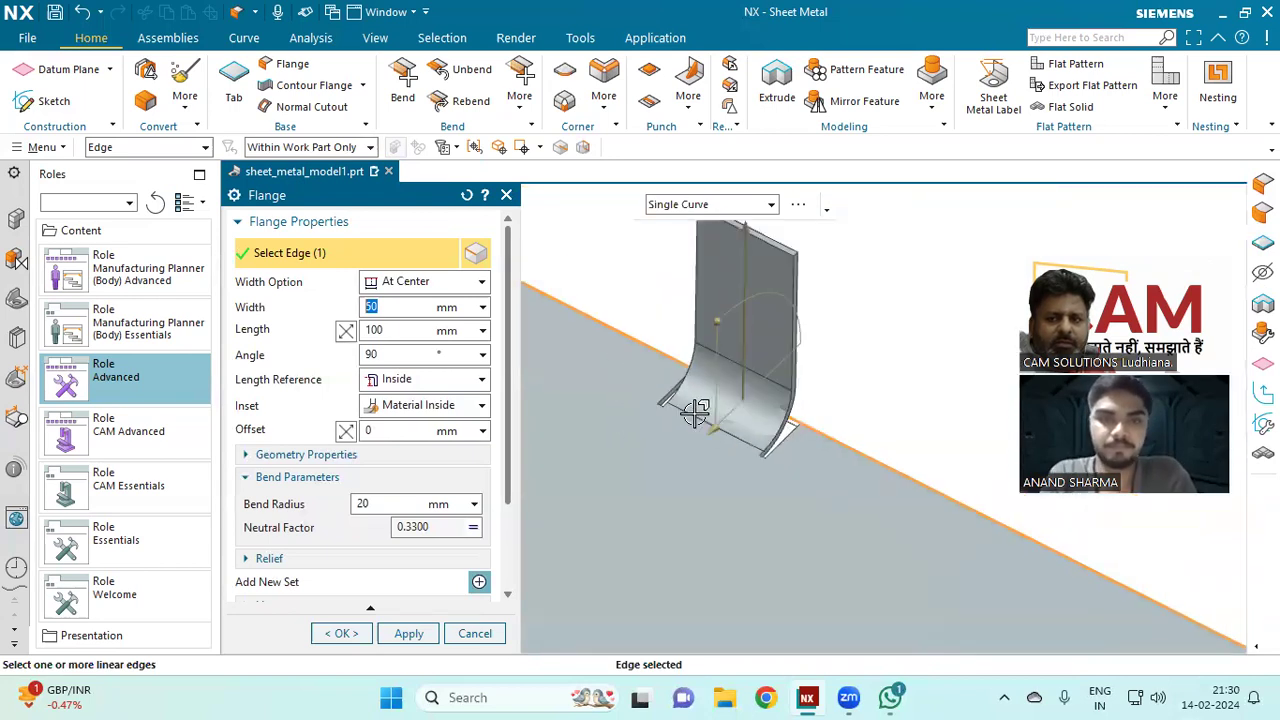
{"action": "scroll", "coordinate": [690, 430], "scroll_direction": "up", "scroll_amount": 2}
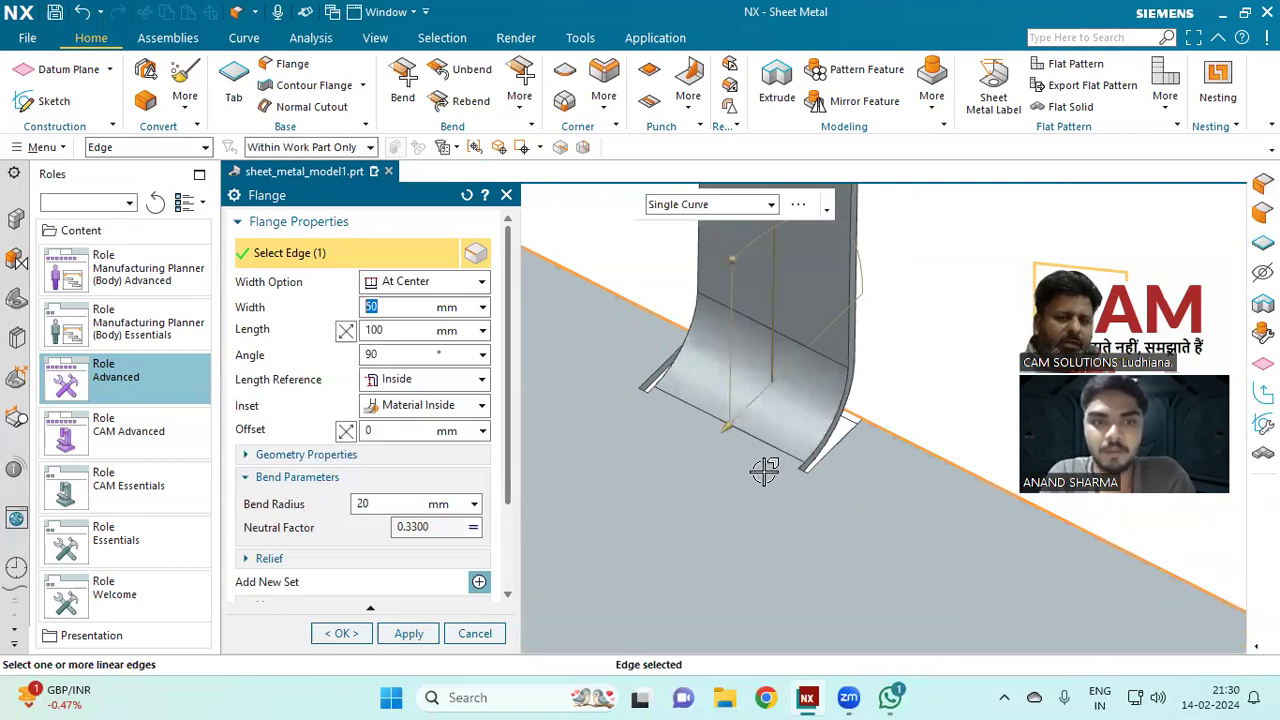
{"action": "scroll", "coordinate": [334, 580], "scroll_direction": "down", "scroll_amount": 2}
{"action": "scroll", "coordinate": [334, 580], "scroll_direction": "down", "scroll_amount": 2}
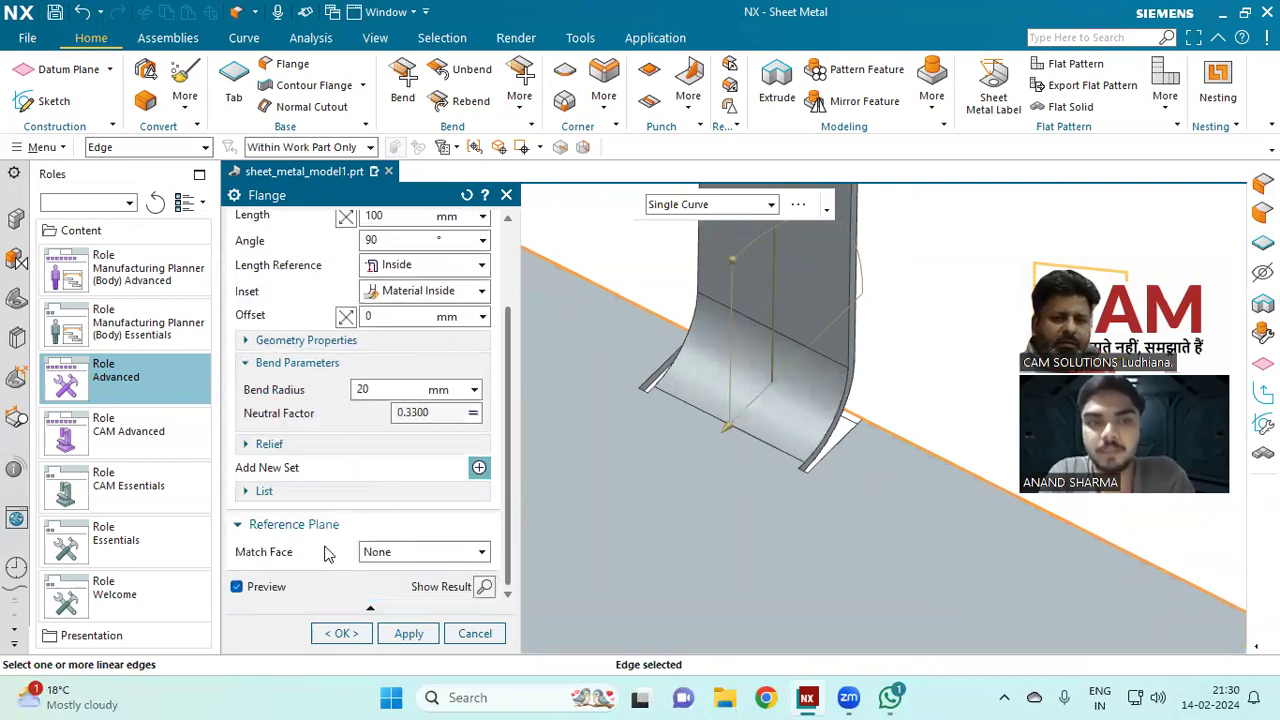
{"action": "left_click", "coordinate": [277, 449]}
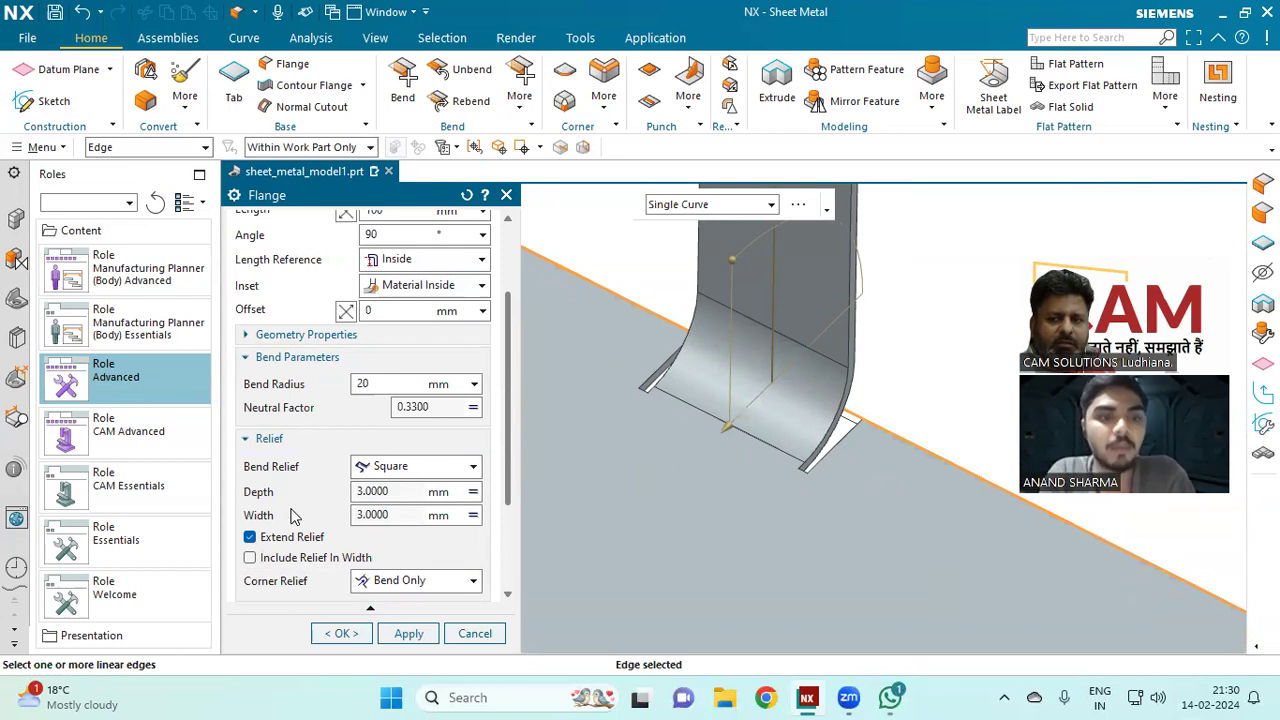
{"action": "left_click", "coordinate": [380, 470]}
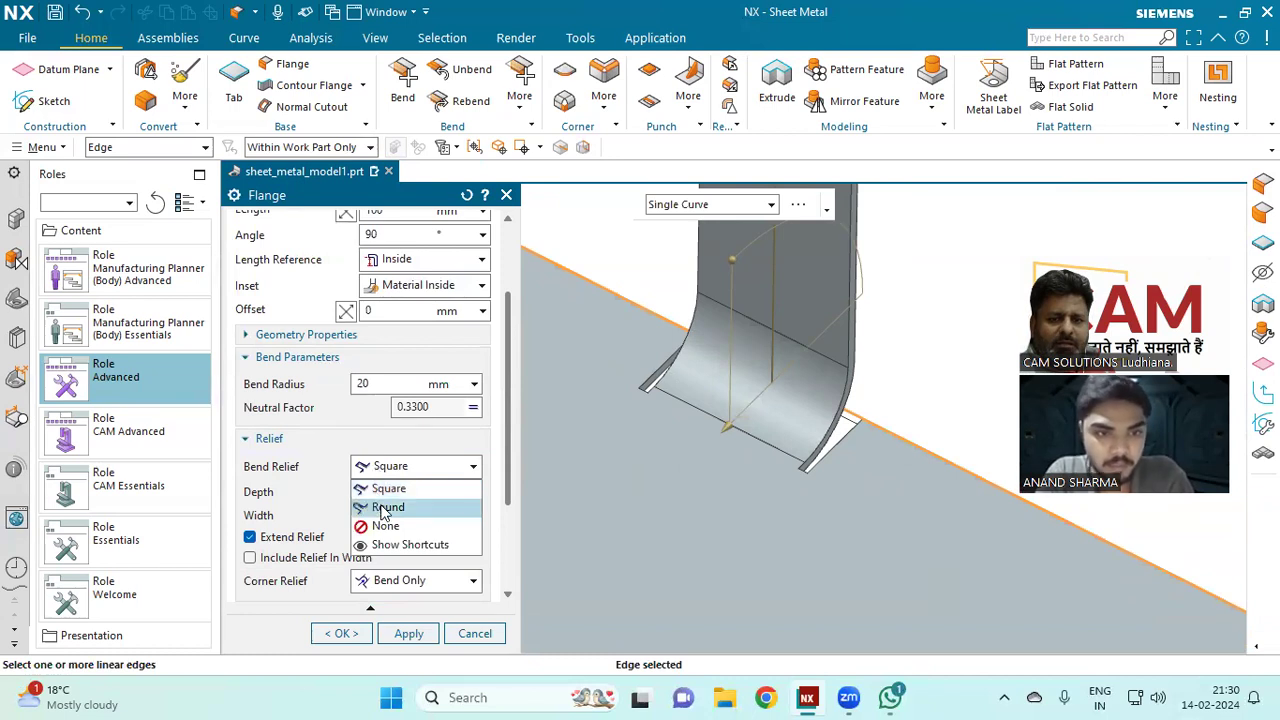
{"action": "left_click", "coordinate": [385, 508]}
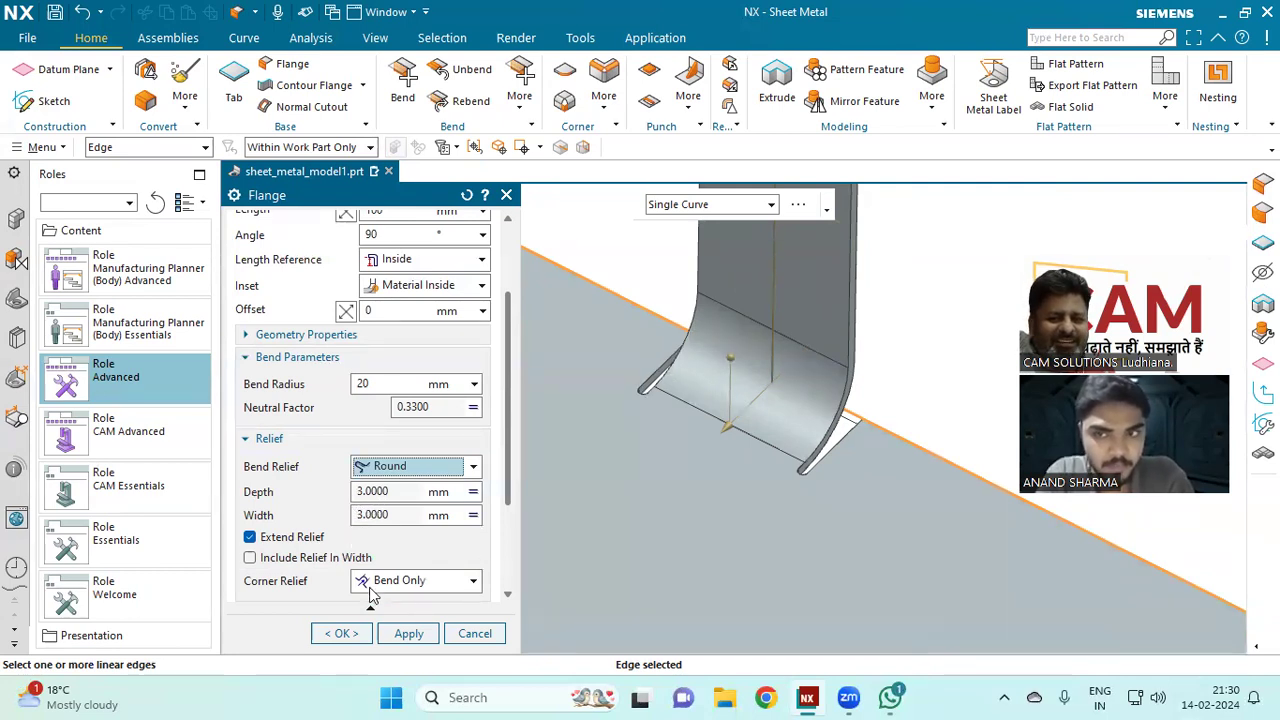
{"action": "left_click", "coordinate": [408, 633]}
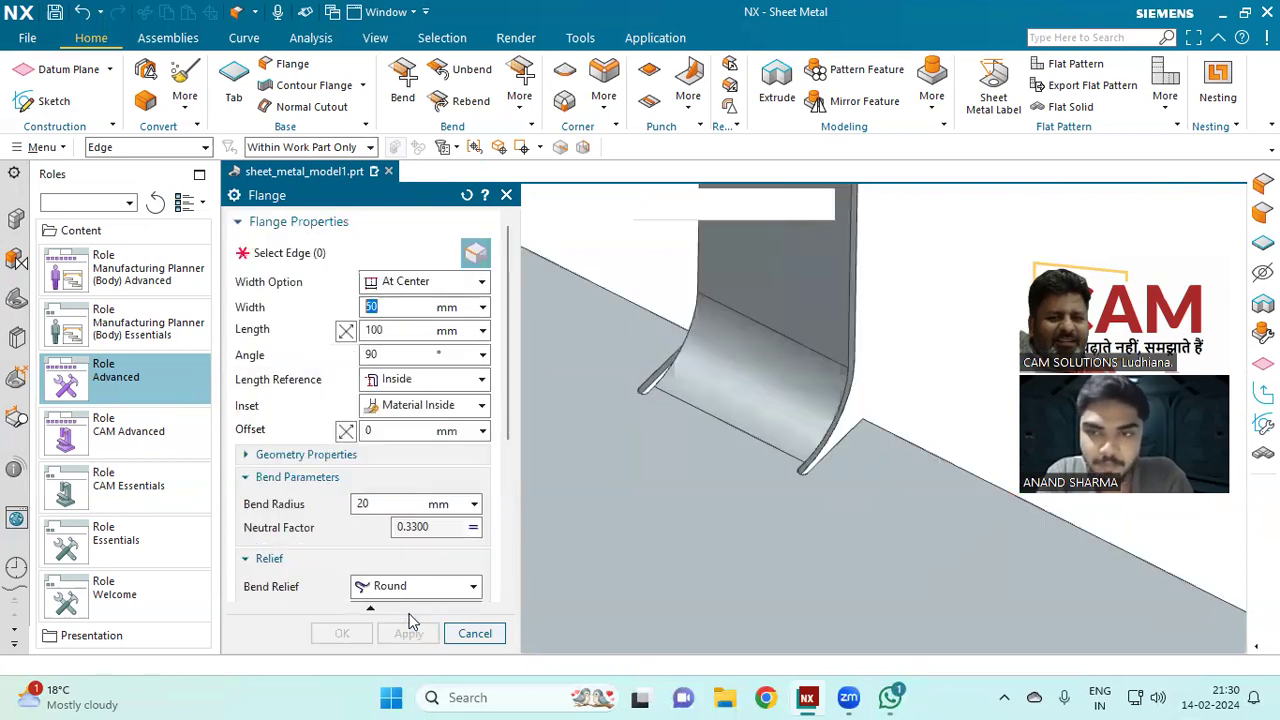
{"action": "left_click", "coordinate": [475, 633]}
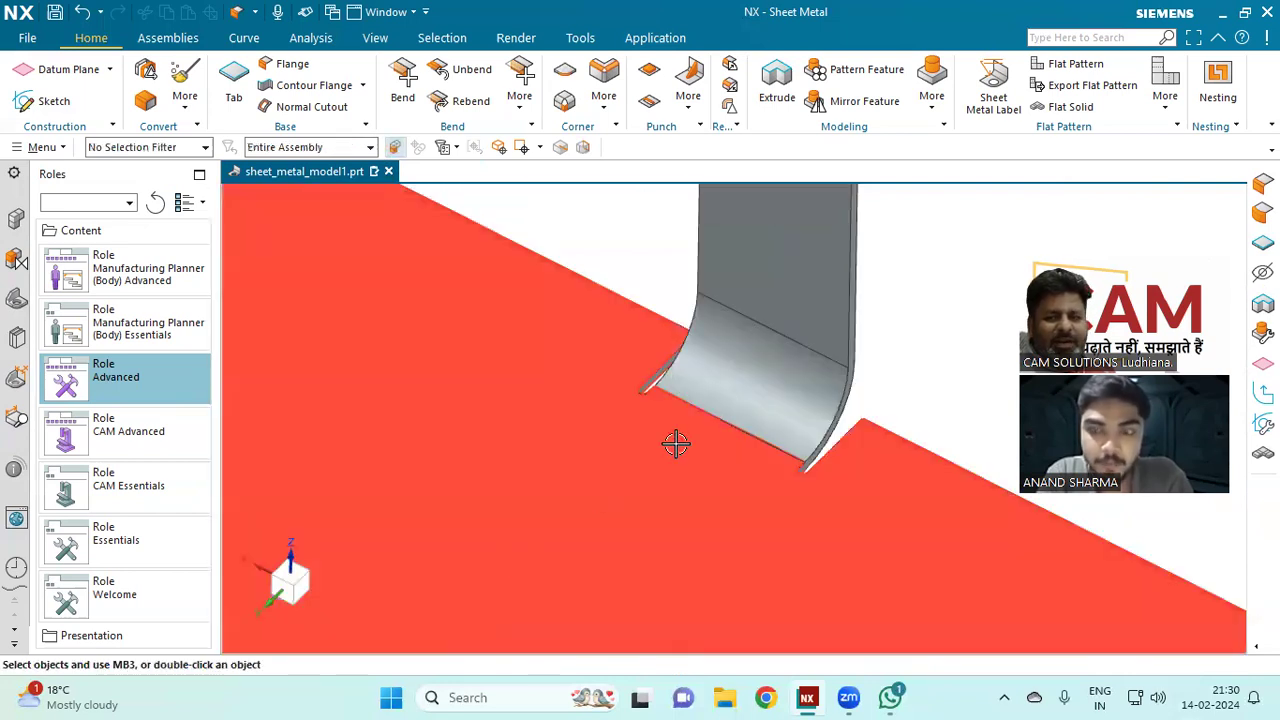
Step: Examine the round relief slots beside the bend and reopen the centred flange for editing
{"action": "scroll", "coordinate": [680, 434], "scroll_direction": "up", "scroll_amount": 5}
{"action": "scroll", "coordinate": [595, 457], "scroll_direction": "down", "scroll_amount": 3}
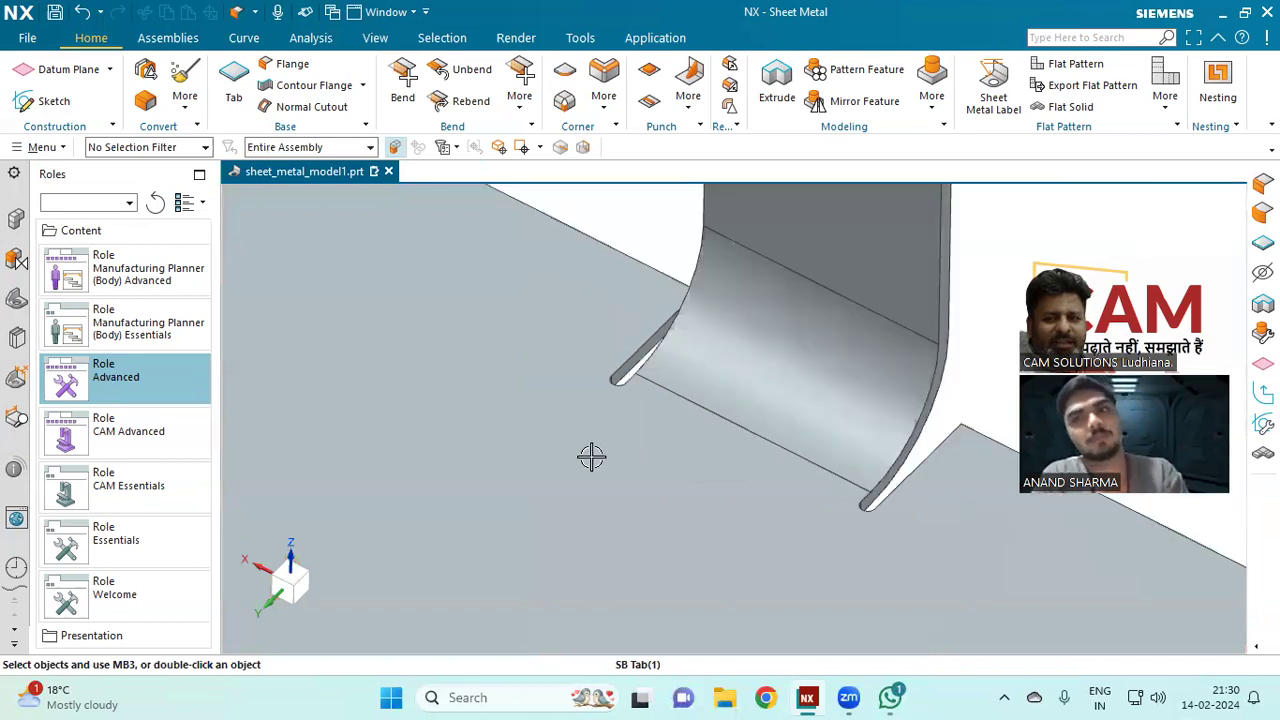
{"action": "scroll", "coordinate": [595, 457], "scroll_direction": "down", "scroll_amount": 2}
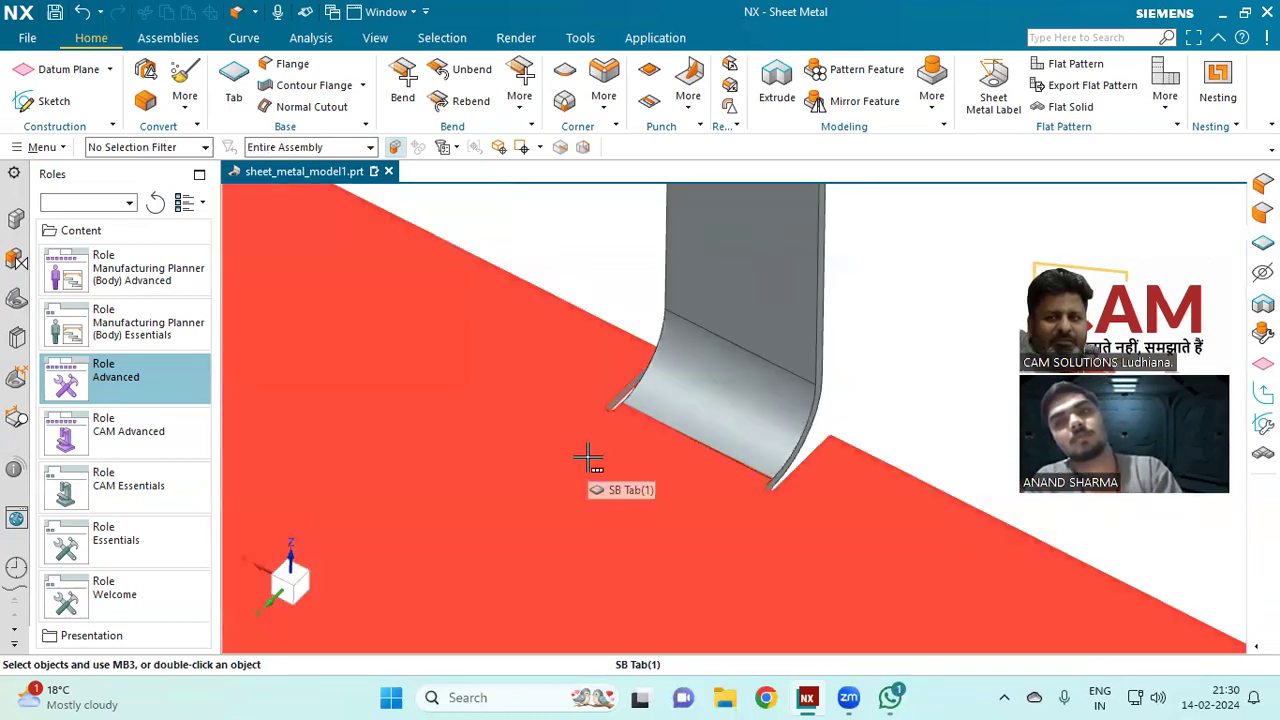
{"action": "scroll", "coordinate": [643, 360], "scroll_direction": "down", "scroll_amount": 5}
{"action": "middle_click_drag", "start_coordinate": [604, 361], "coordinate": [462, 441]}
{"action": "scroll", "coordinate": [690, 350], "scroll_direction": "up", "scroll_amount": 5}
{"action": "double_click", "coordinate": [676, 378]}
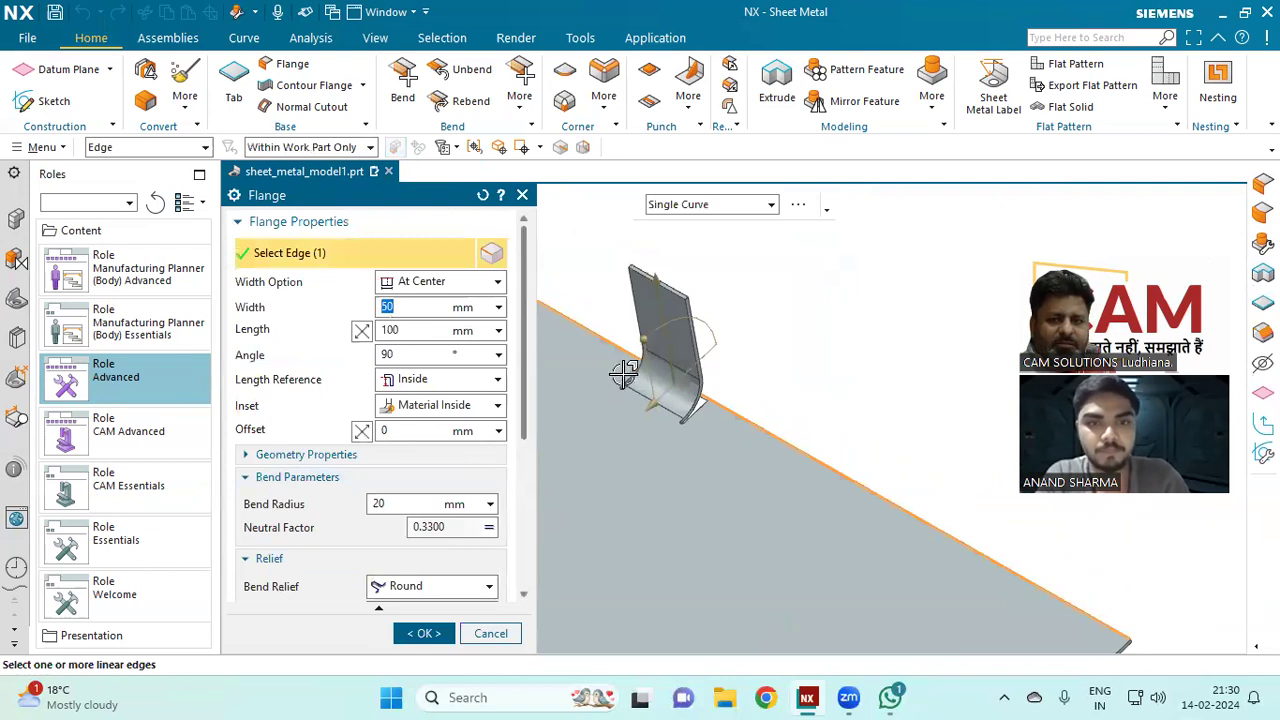
Step: Try the Material Outside, Bend Outside and Material Inside OML insets on the flange, settling on Bend Outside
{"action": "left_click", "coordinate": [476, 410]}
{"action": "left_click", "coordinate": [473, 446]}
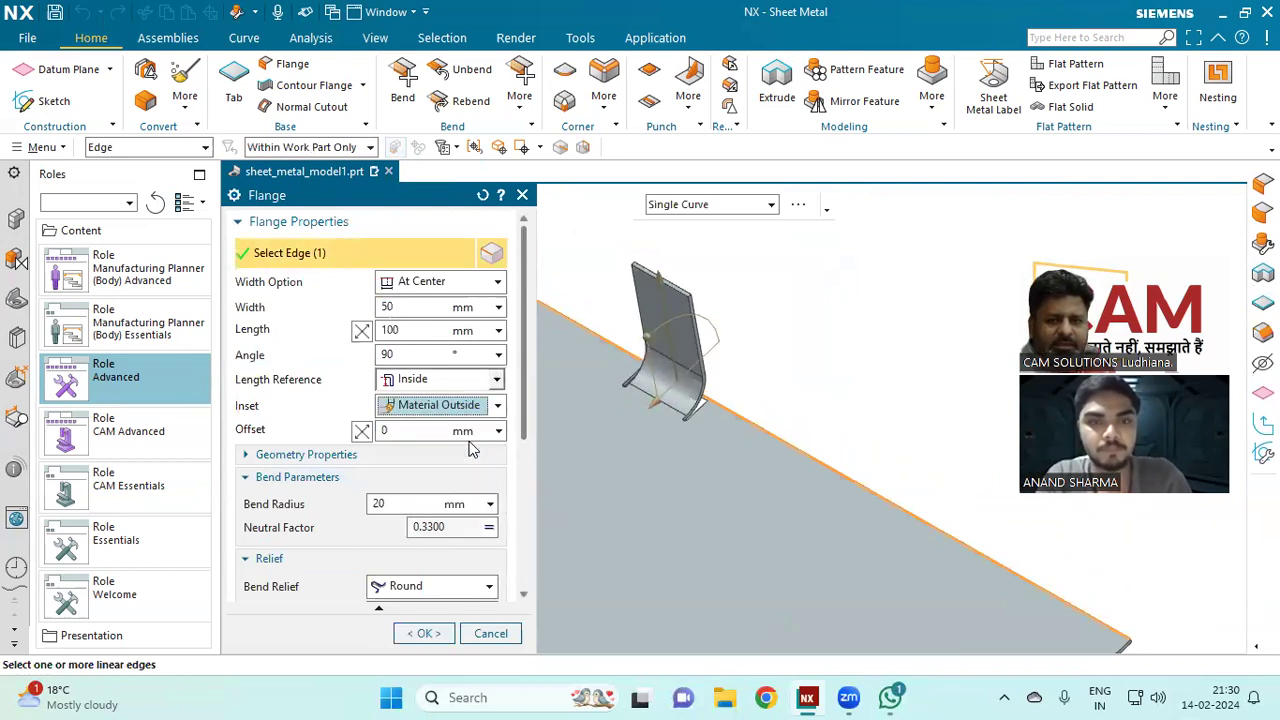
{"action": "left_click", "coordinate": [462, 412]}
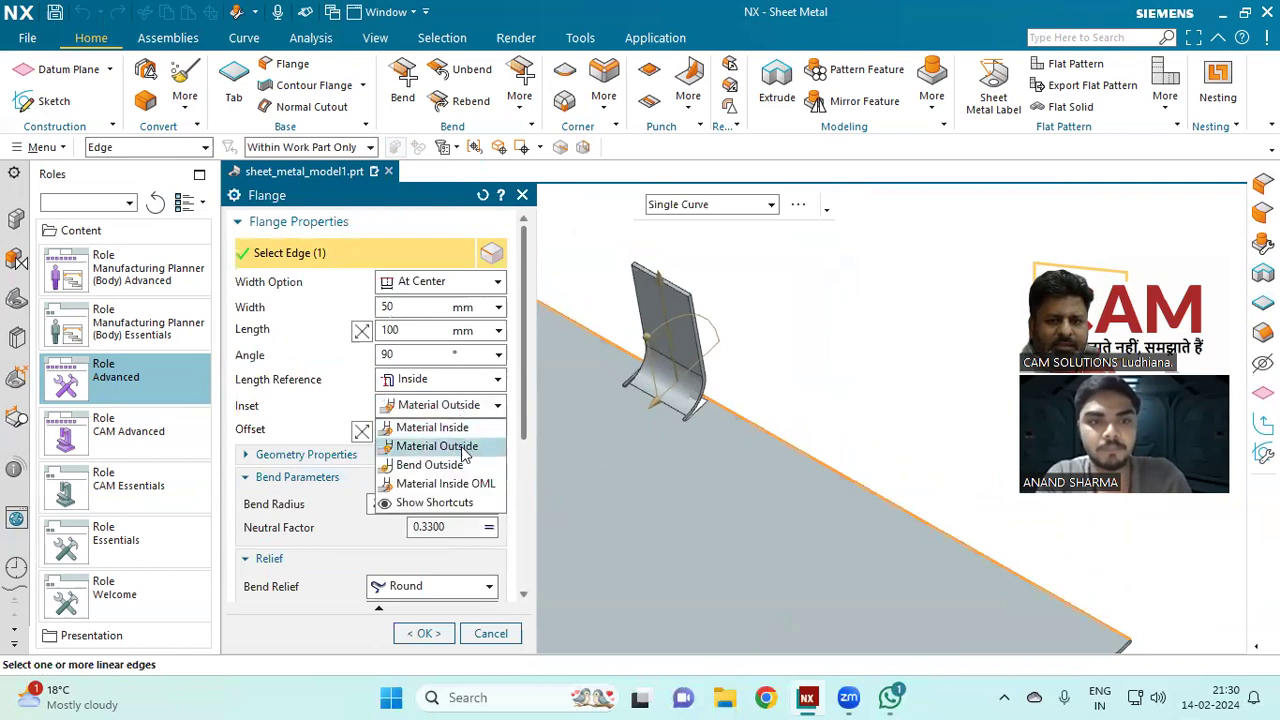
{"action": "left_click", "coordinate": [463, 466]}
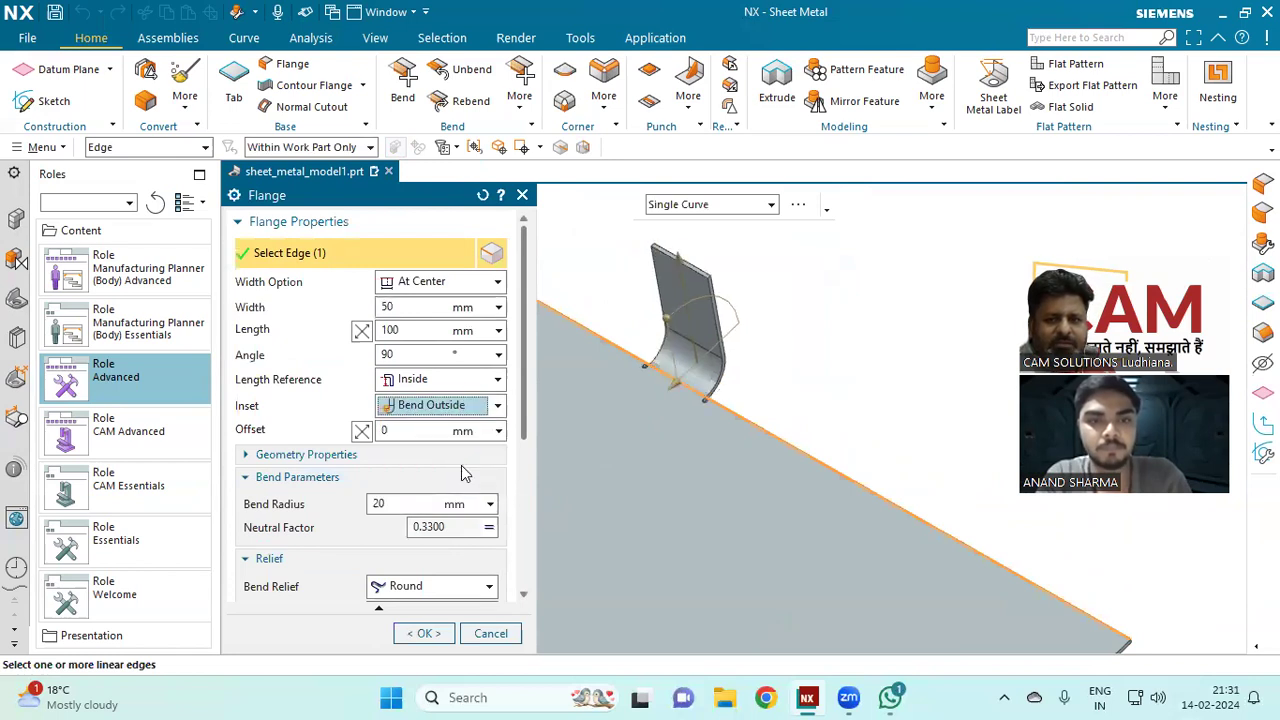
{"action": "left_click", "coordinate": [456, 410]}
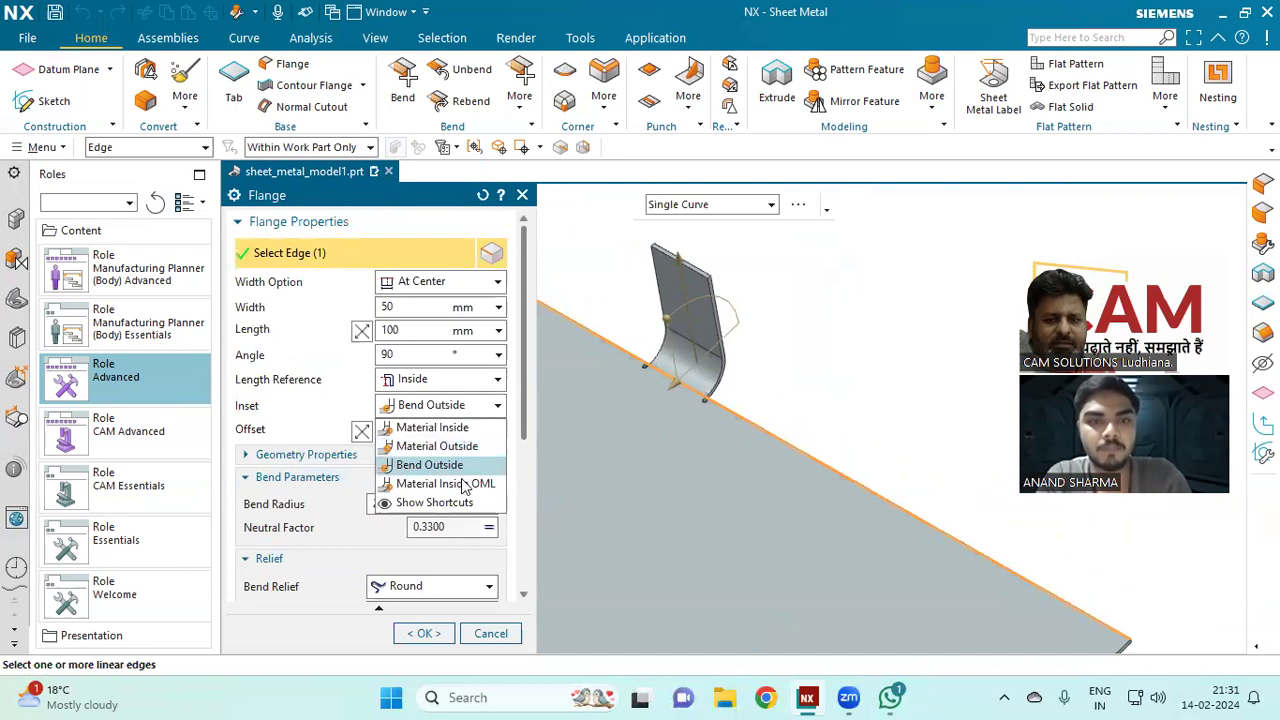
{"action": "left_click", "coordinate": [463, 485]}
{"action": "left_click", "coordinate": [452, 408]}
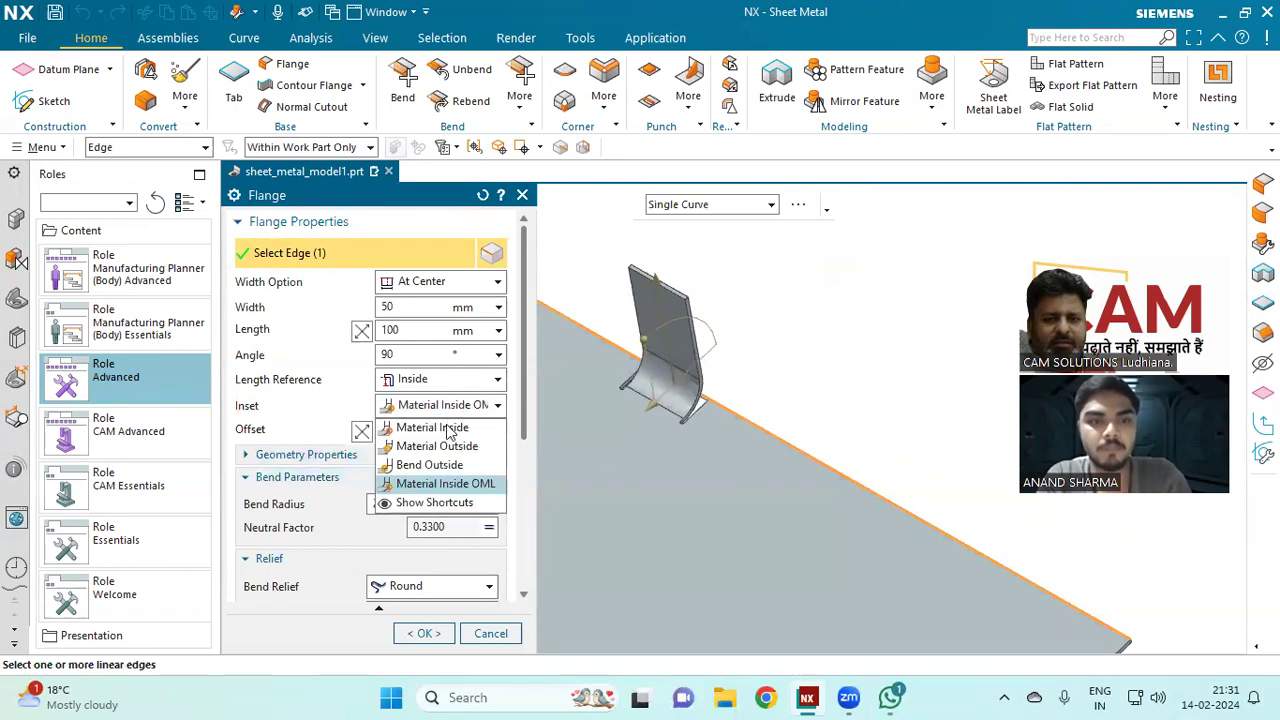
{"action": "left_click", "coordinate": [449, 466]}
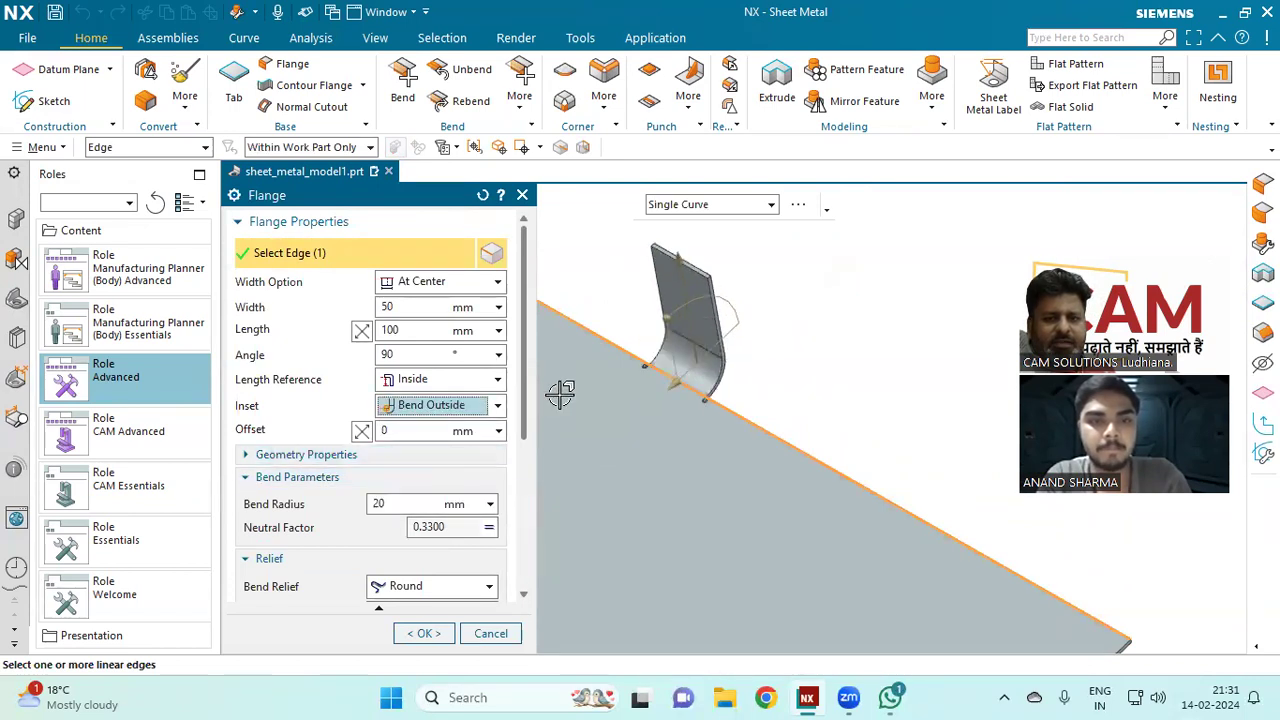
Step: Try Outside as the flange's length reference and switch it to Web, inspecting the flange preview
{"action": "scroll", "coordinate": [627, 370], "scroll_direction": "down", "scroll_amount": 4}
{"action": "scroll", "coordinate": [591, 363], "scroll_direction": "up", "scroll_amount": 4}
{"action": "scroll", "coordinate": [622, 361], "scroll_direction": "up", "scroll_amount": 3}
{"action": "middle_click_drag", "start_coordinate": [630, 380], "coordinate": [566, 374]}
{"action": "left_click", "coordinate": [452, 381]}
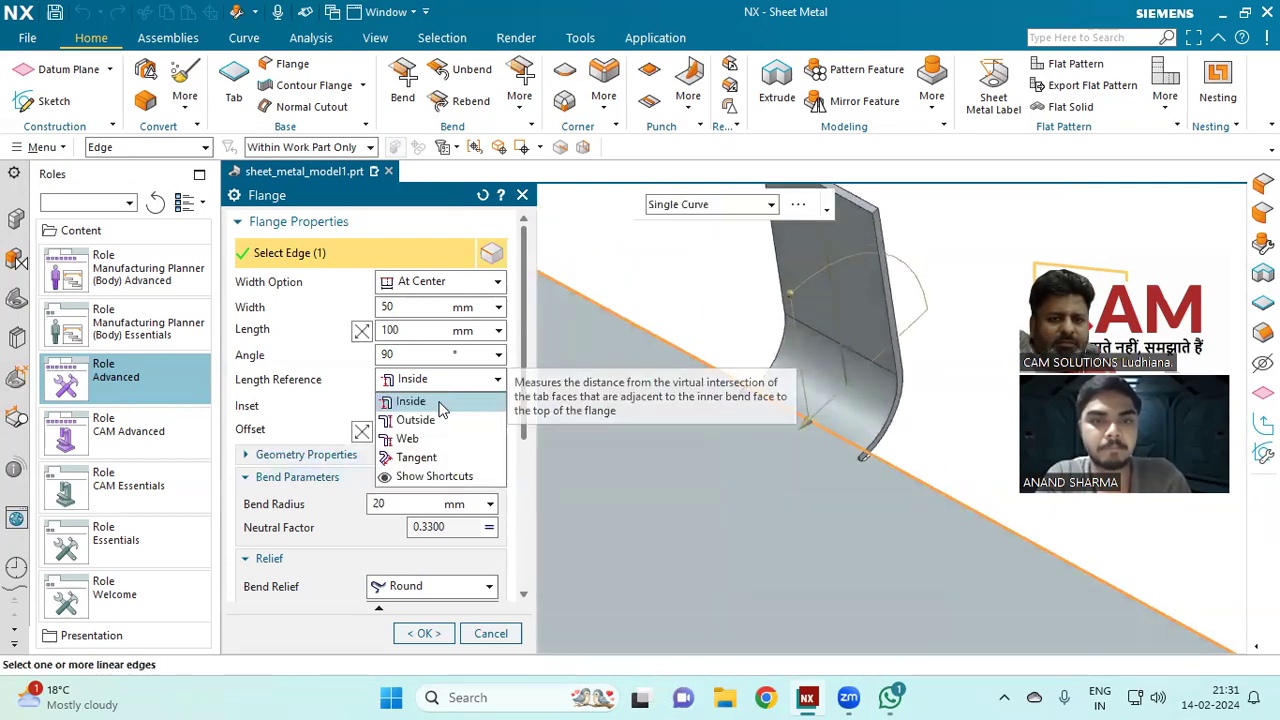
{"action": "left_click", "coordinate": [437, 420]}
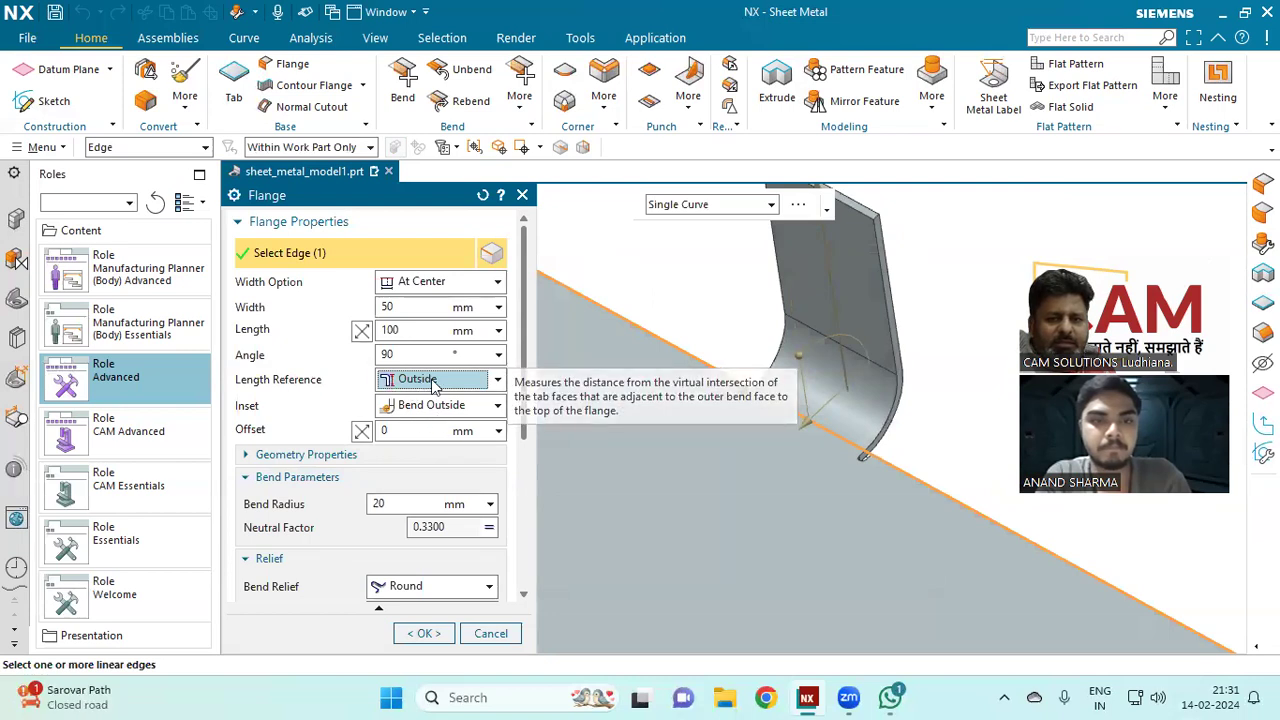
{"action": "left_click", "coordinate": [424, 381]}
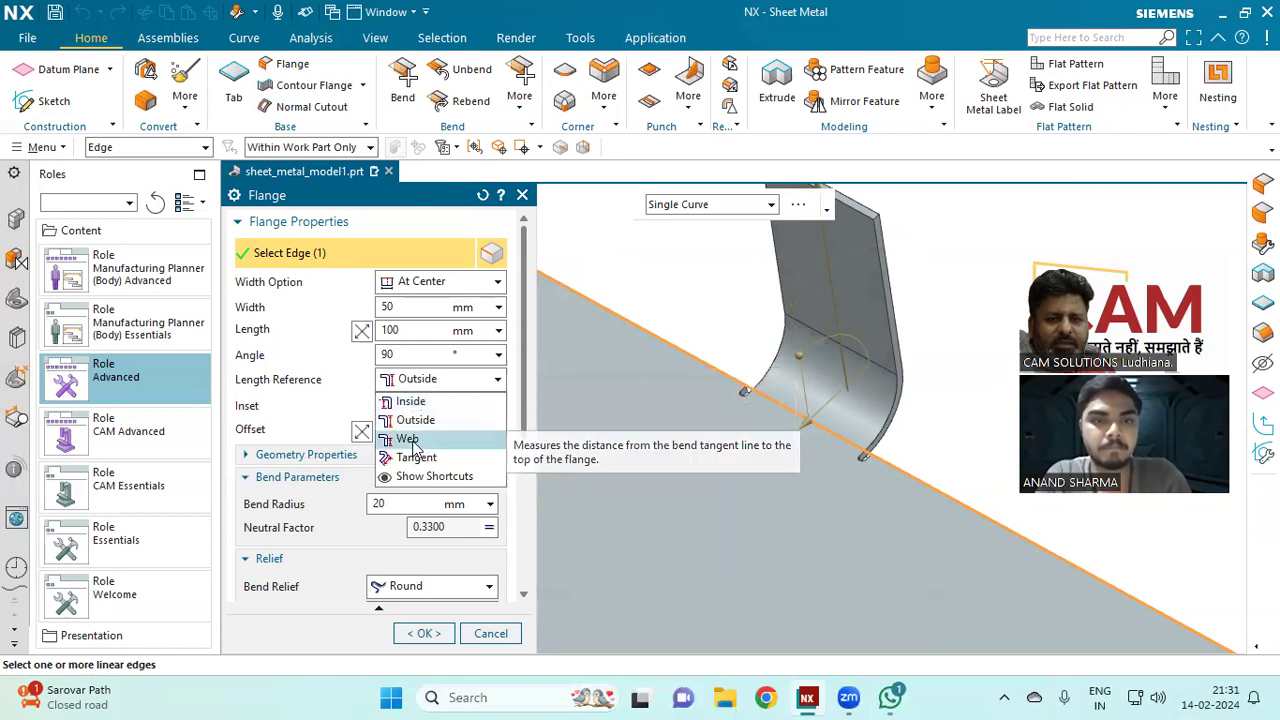
{"action": "left_click", "coordinate": [408, 439]}
{"action": "scroll", "coordinate": [925, 375], "scroll_direction": "up", "scroll_amount": 2}
{"action": "scroll", "coordinate": [899, 482], "scroll_direction": "down", "scroll_amount": 3}
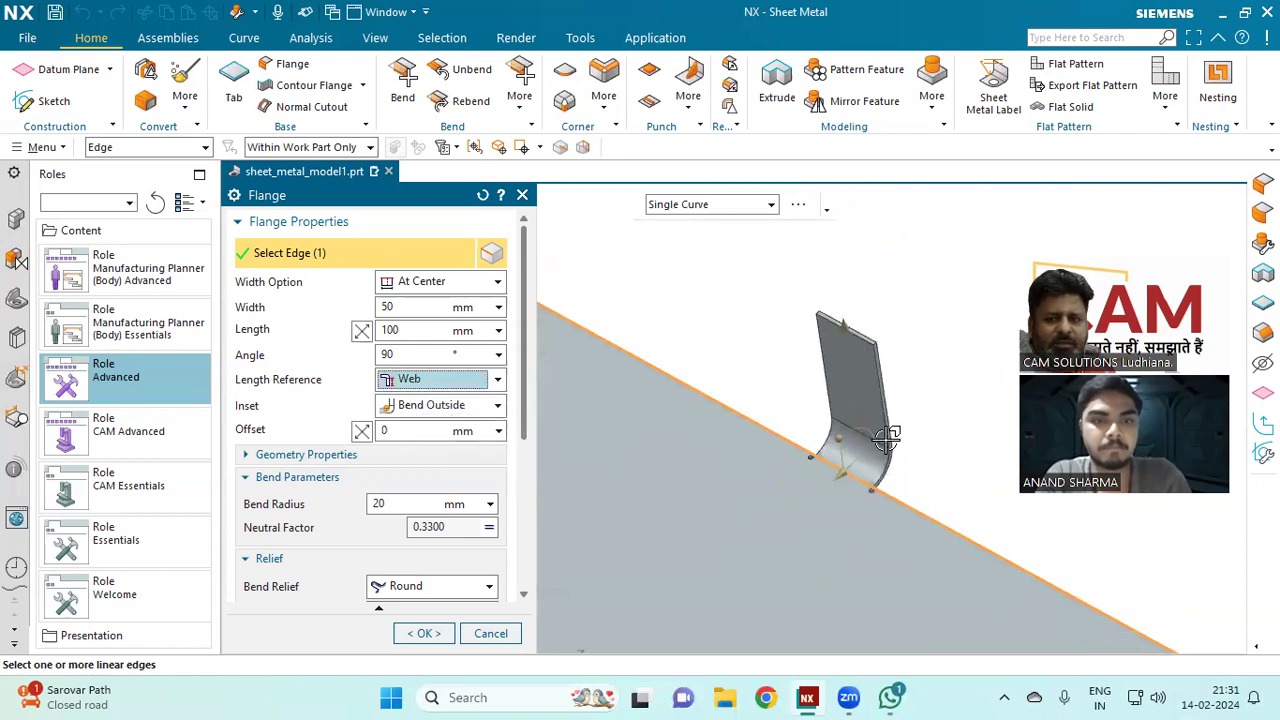
{"action": "scroll", "coordinate": [860, 370], "scroll_direction": "up", "scroll_amount": 2}
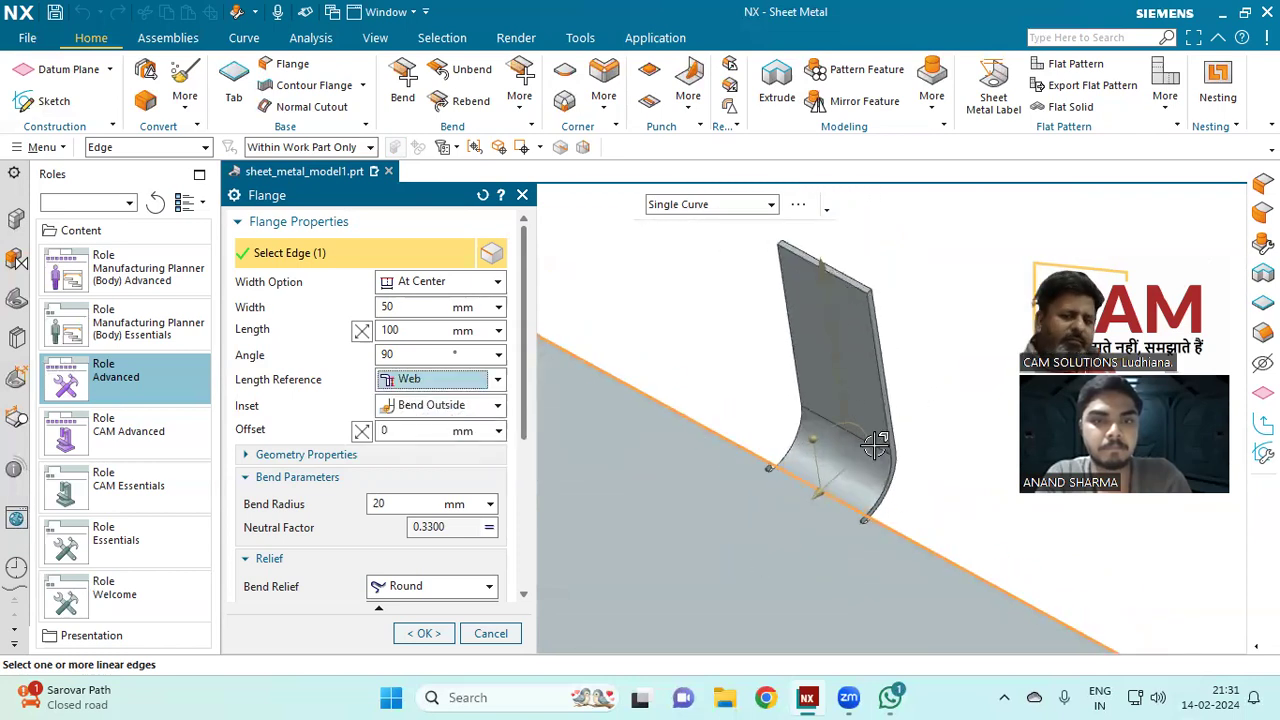
Step: Set the centred flange's bend relief to None, keeping its corner relief at Bend Only
{"action": "scroll", "coordinate": [340, 520], "scroll_direction": "down", "scroll_amount": 5}
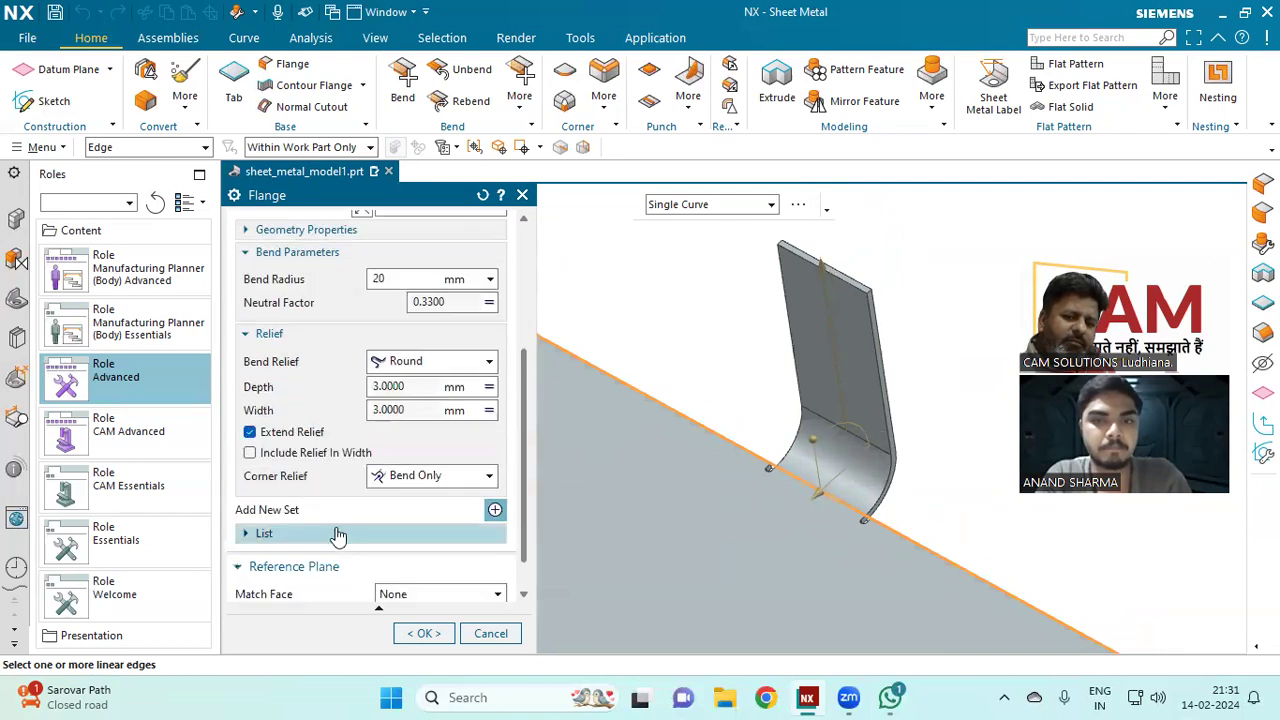
{"action": "left_click", "coordinate": [406, 365]}
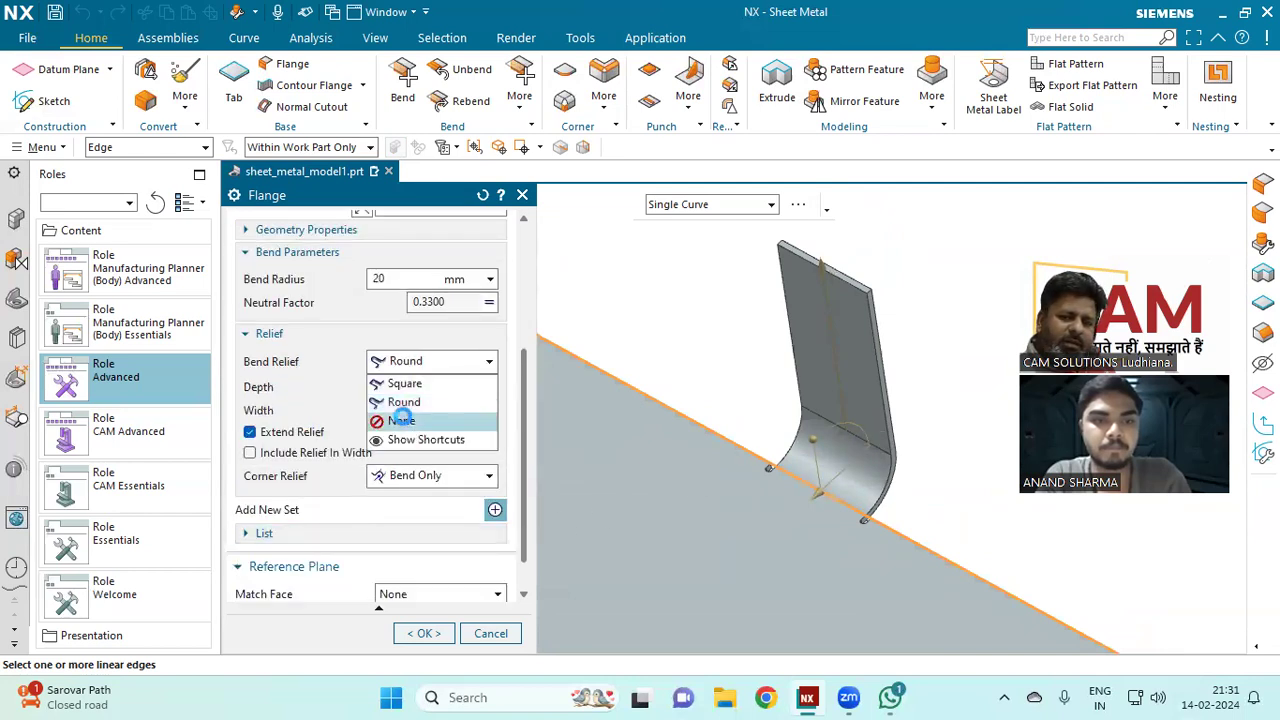
{"action": "left_click", "coordinate": [405, 420]}
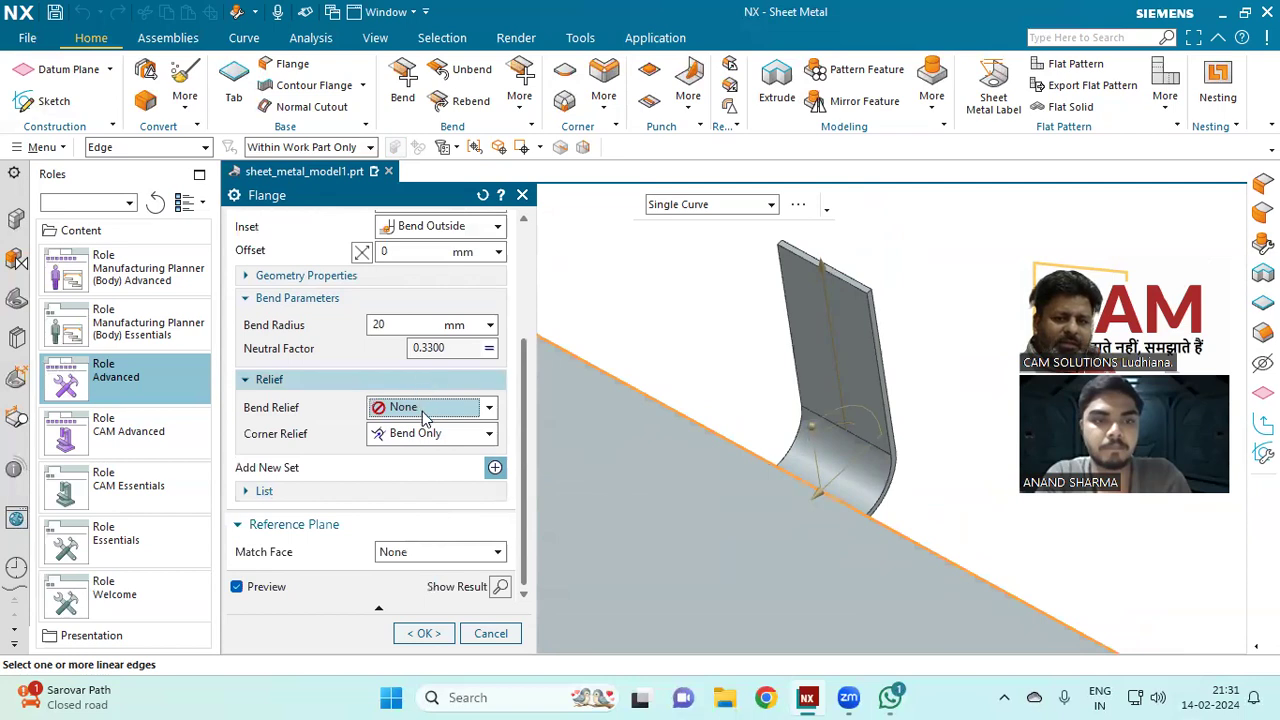
{"action": "left_click", "coordinate": [428, 433]}
{"action": "left_click", "coordinate": [428, 440]}
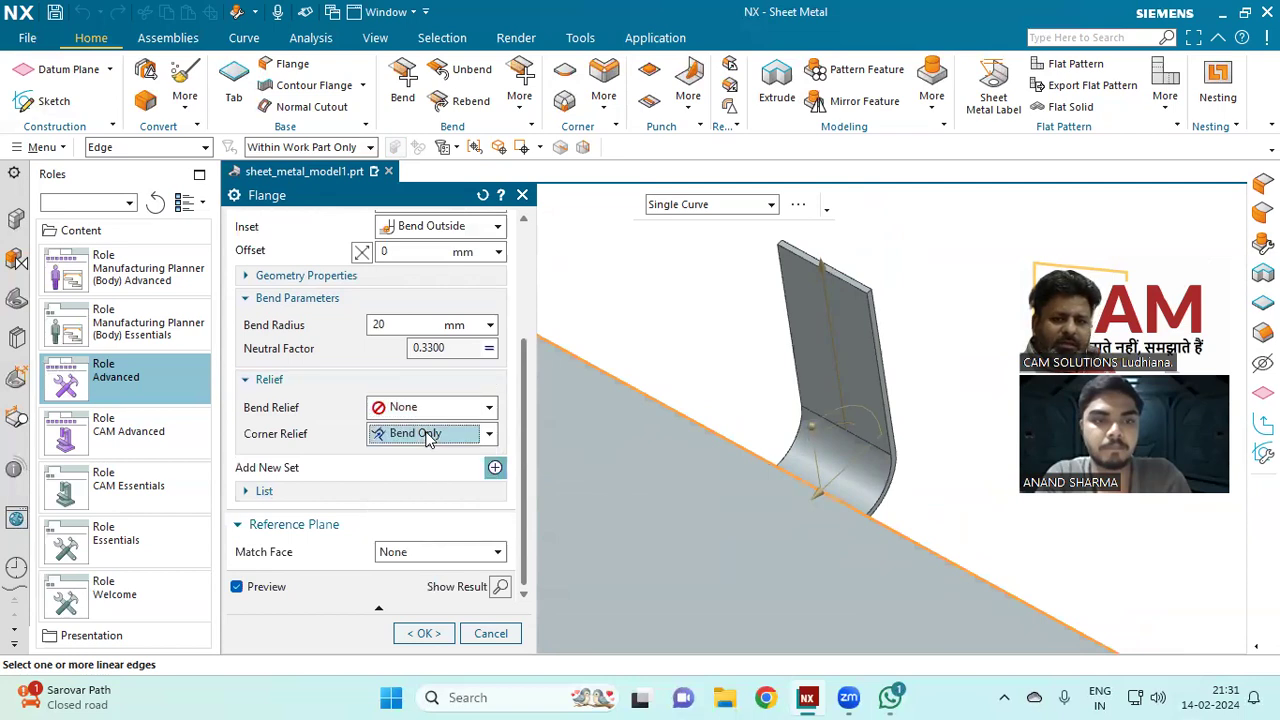
Step: Change the centred flange's inset to Material Inside and apply the edited flange to the part
{"action": "left_click", "coordinate": [443, 228]}
{"action": "left_click", "coordinate": [440, 252]}
{"action": "mouse_move", "coordinate": [760, 490]}
{"action": "middle_mouse_down"}
{"action": "mouse_move", "coordinate": [805, 530]}
{"action": "mouse_move", "coordinate": [720, 508]}
{"action": "mouse_move", "coordinate": [746, 514]}
{"action": "mouse_move", "coordinate": [728, 561]}
{"action": "mouse_move", "coordinate": [717, 543]}
{"action": "mouse_move", "coordinate": [751, 497]}
{"action": "mouse_move", "coordinate": [760, 449]}
{"action": "mouse_move", "coordinate": [742, 486]}
{"action": "middle_mouse_up"}
{"action": "scroll", "coordinate": [938, 428], "scroll_direction": "down", "scroll_amount": 5}
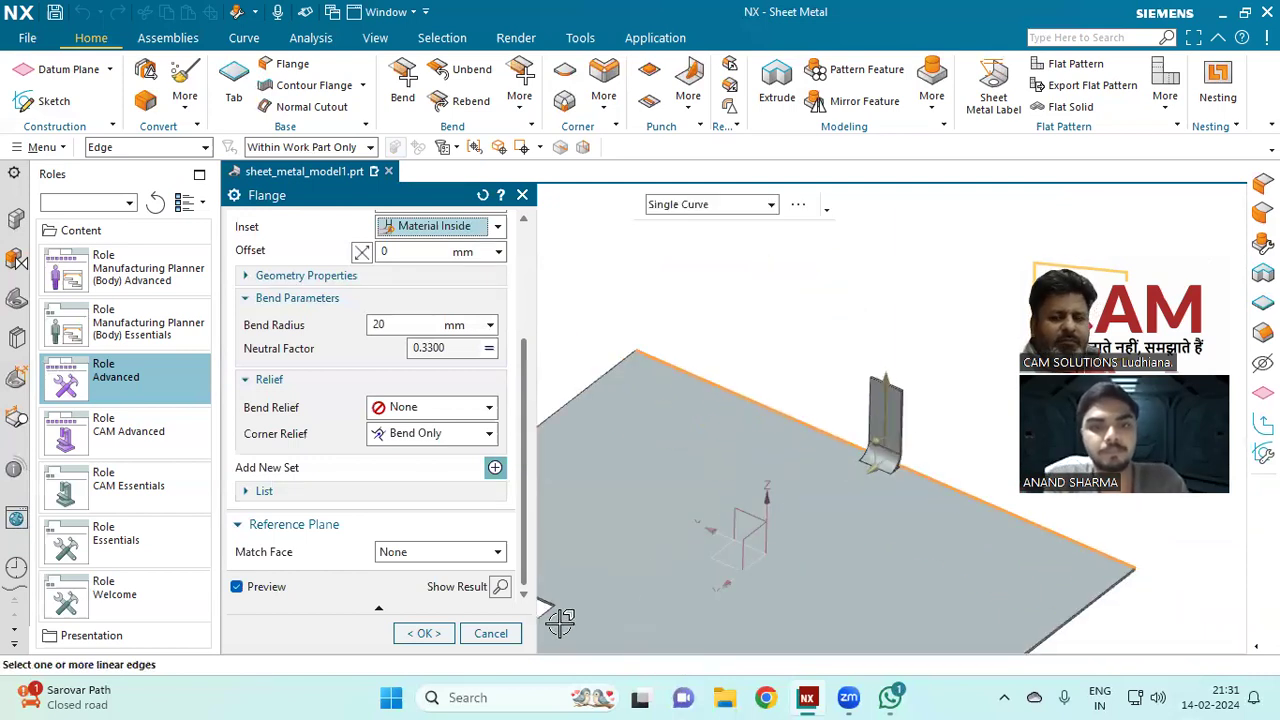
{"action": "left_click", "coordinate": [437, 634]}
{"action": "scroll", "coordinate": [623, 350], "scroll_direction": "down", "scroll_amount": 2}
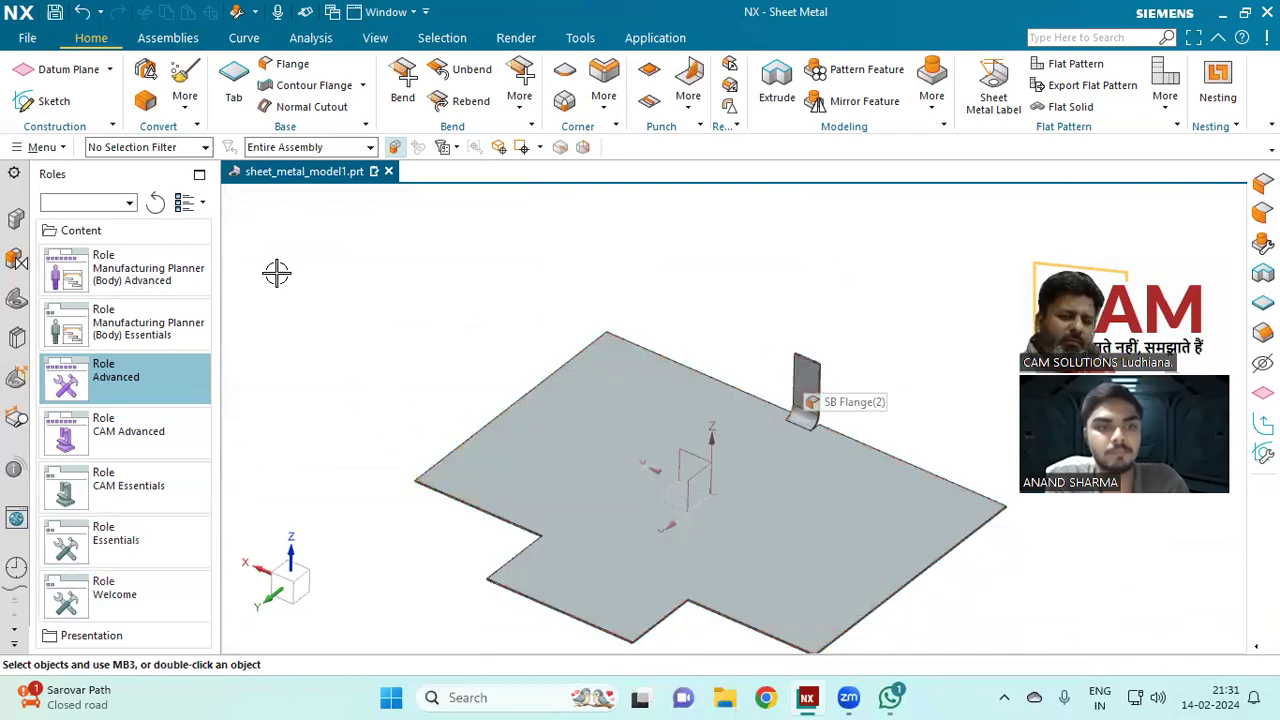
Step: Undo the last flange edit and delete the centred flange from the model history
{"action": "left_click", "coordinate": [80, 13]}
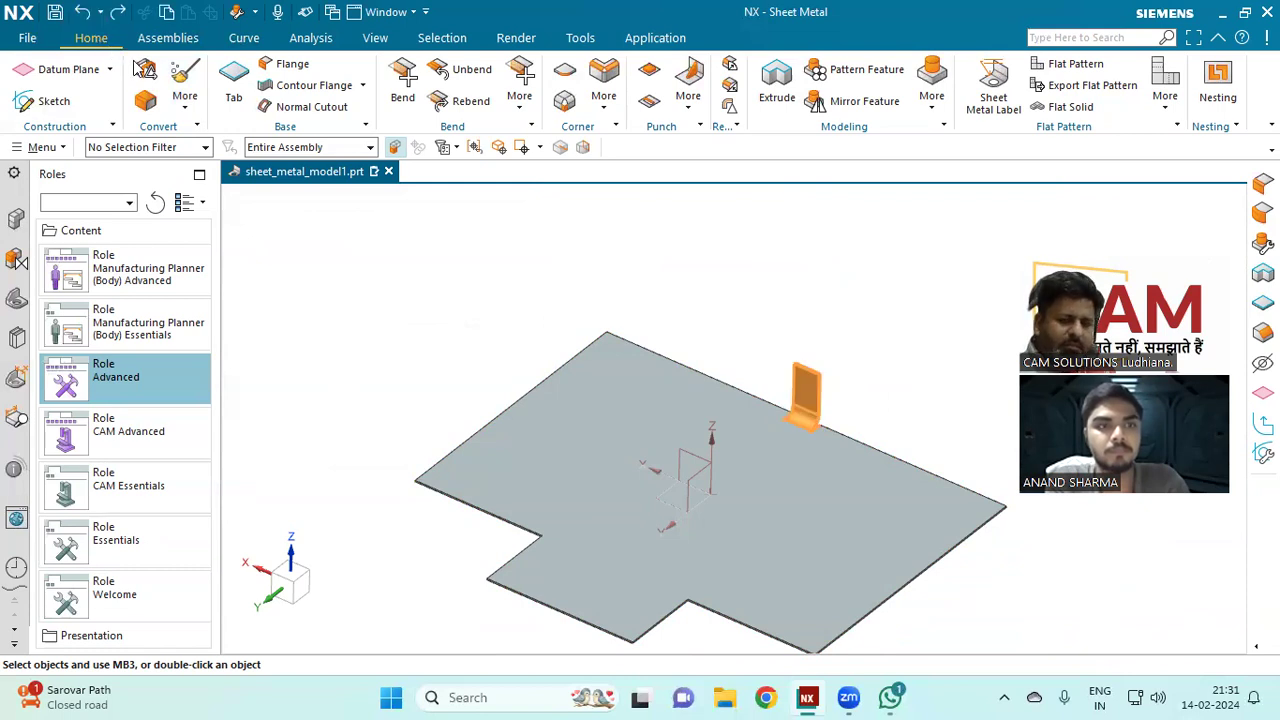
{"action": "left_click", "coordinate": [16, 302]}
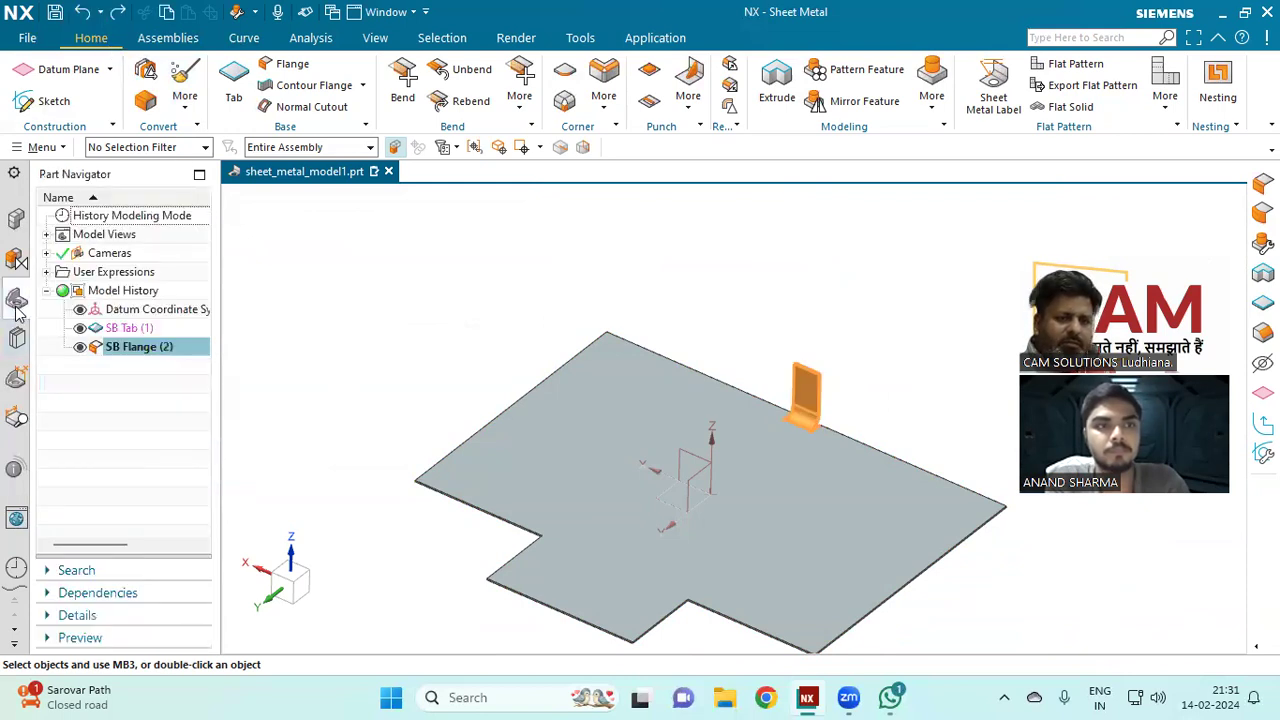
{"action": "left_click", "coordinate": [108, 352]}
{"action": "left_click", "coordinate": [186, 469]}
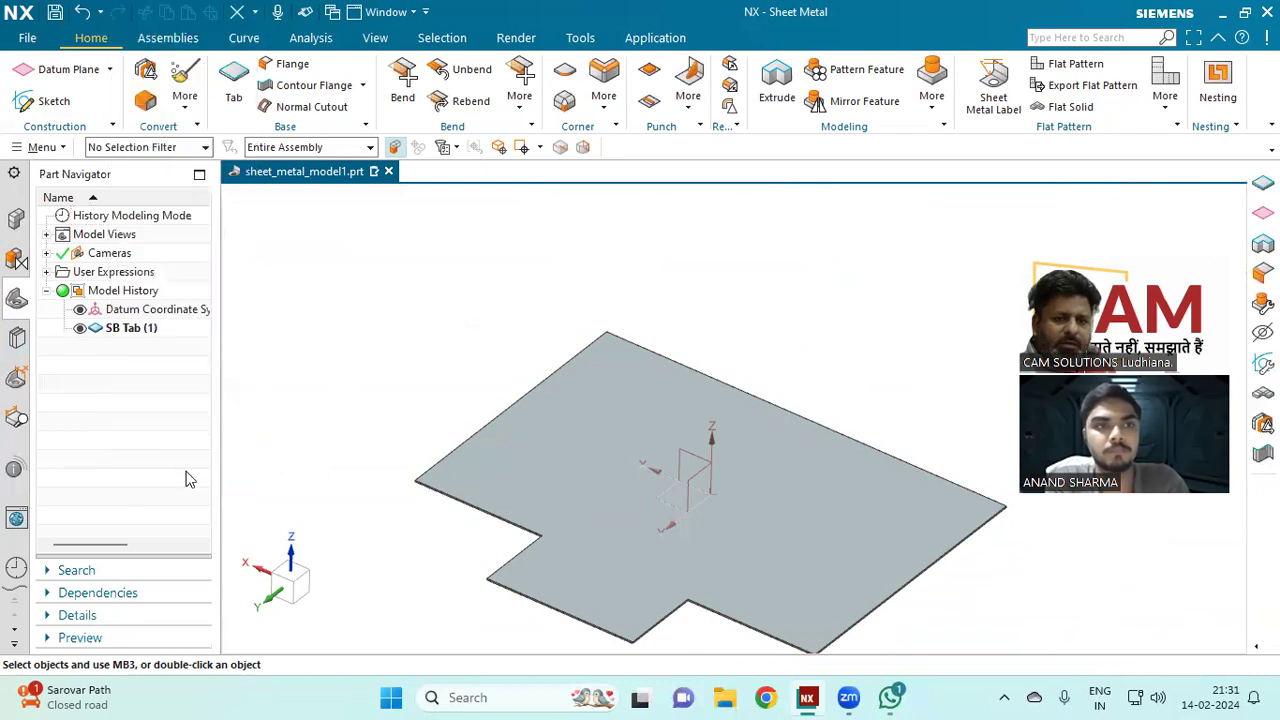
Step: Try a 100 mm flange on the tab's long straight edge with the width option set to Full
{"action": "left_click", "coordinate": [293, 65]}
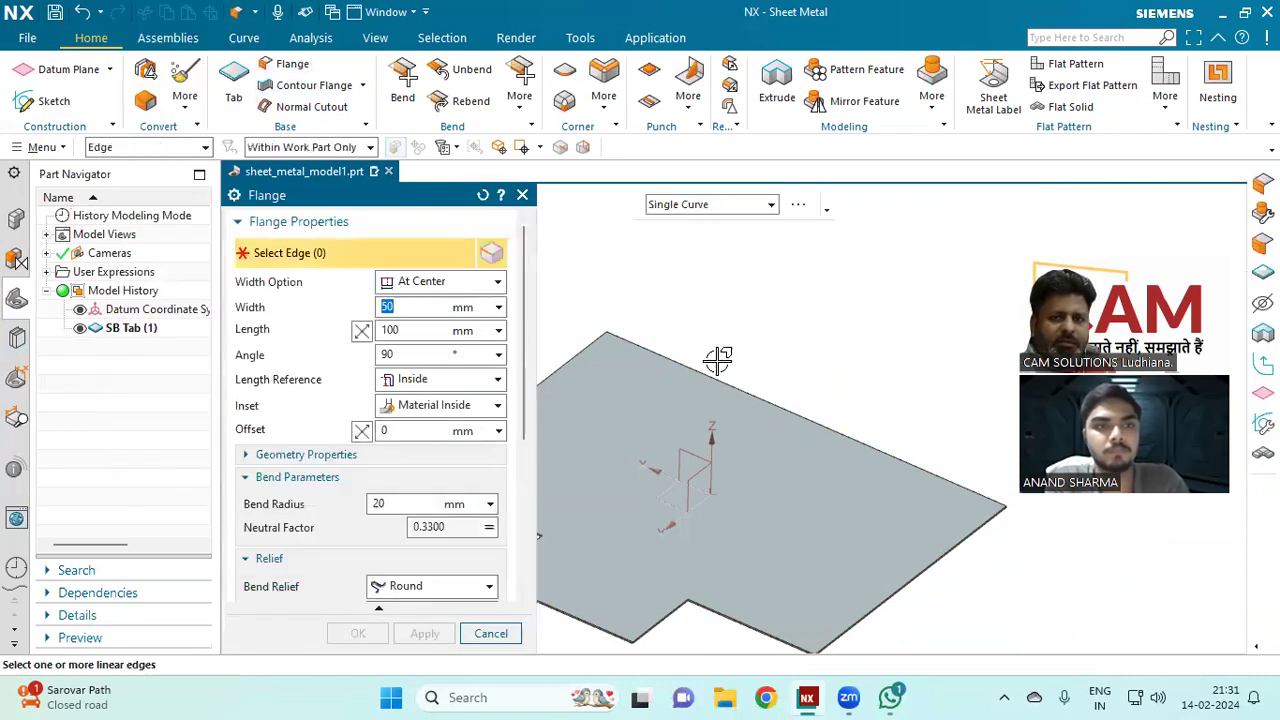
{"action": "left_click", "coordinate": [742, 383]}
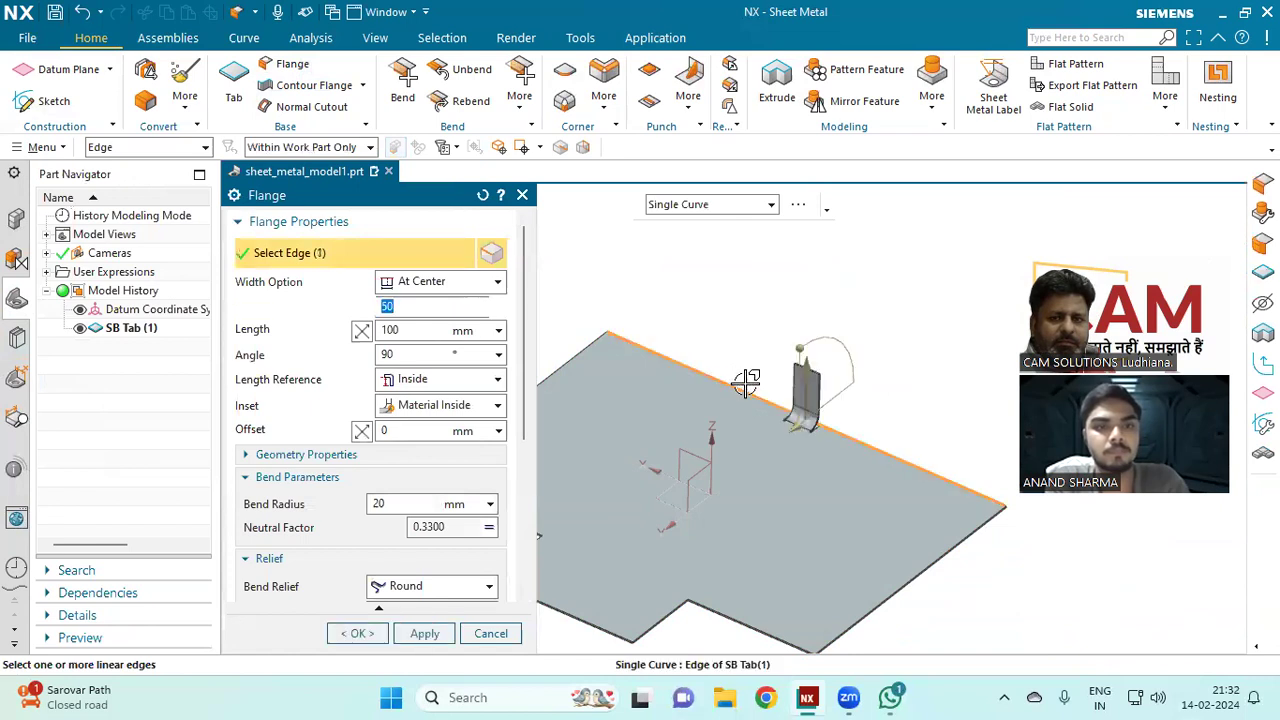
{"action": "left_click", "coordinate": [457, 288]}
{"action": "left_click", "coordinate": [446, 300]}
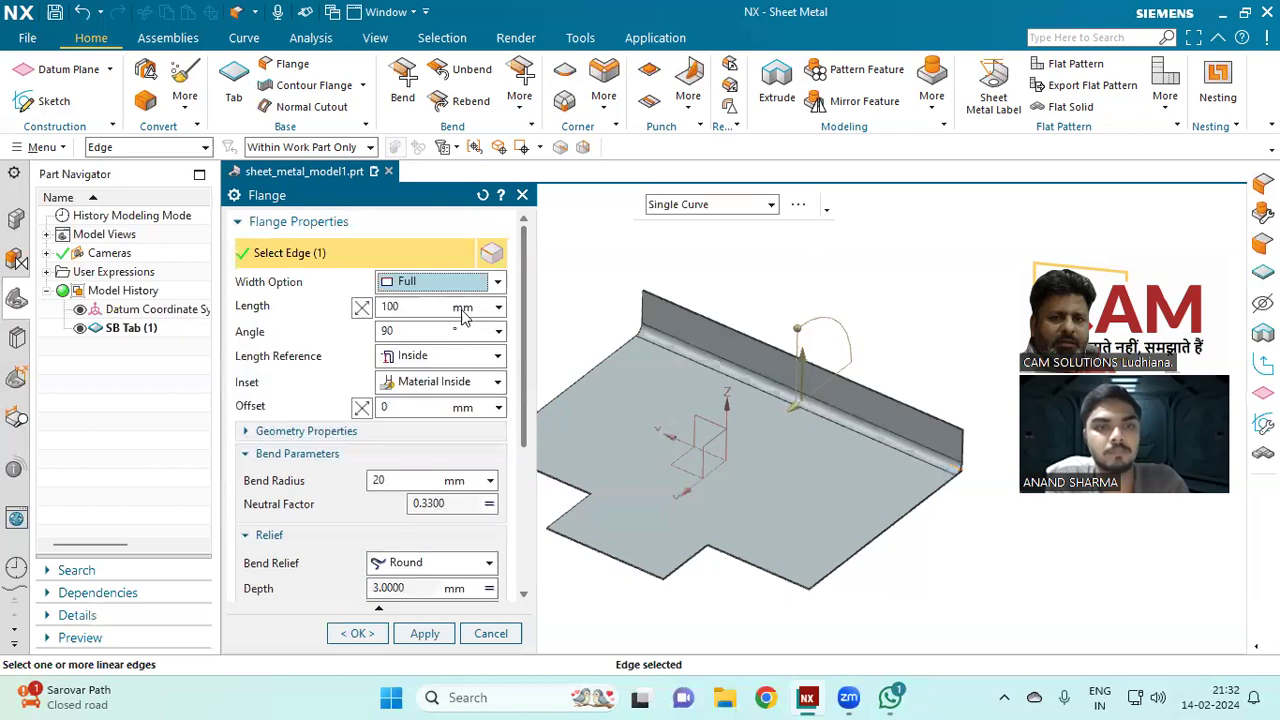
{"action": "middle_click_drag", "start_coordinate": [882, 348], "coordinate": [759, 375]}
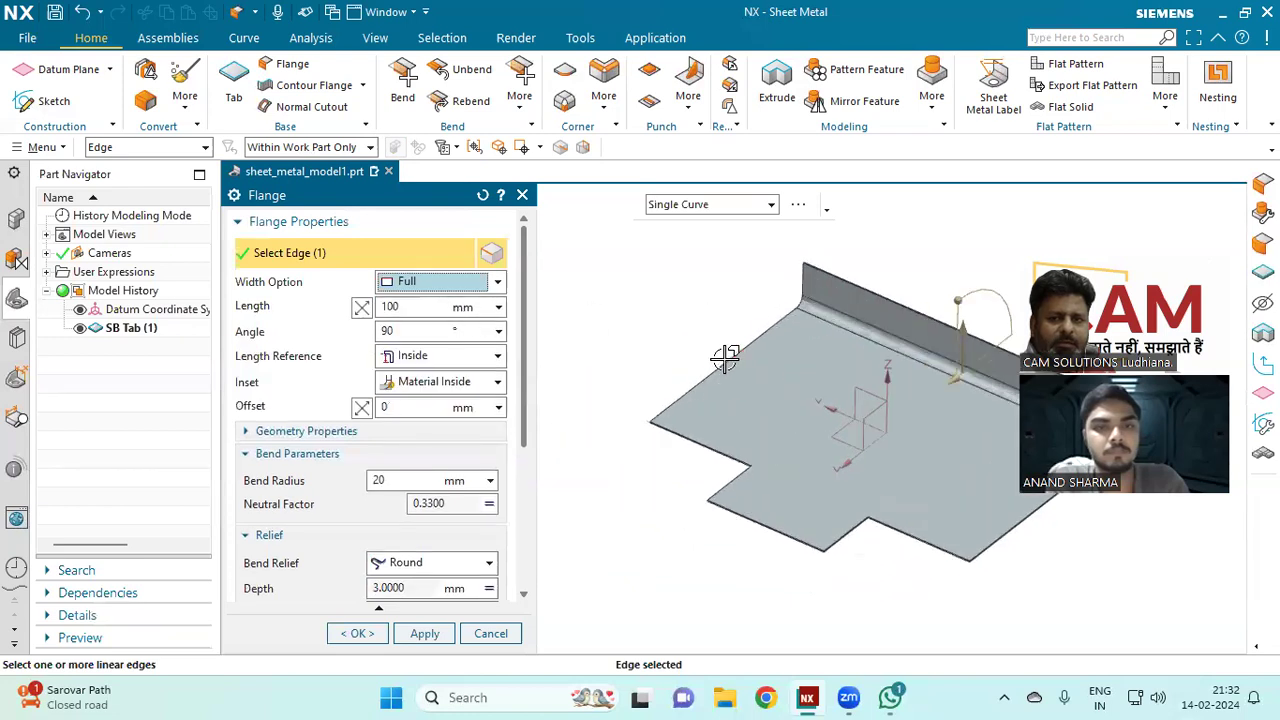
Step: Try adding the adjacent side edge, the neighbouring stepped edge and the inner notch edge to the flange using Connected Curves, and abandon it
{"action": "left_click", "coordinate": [723, 359]}
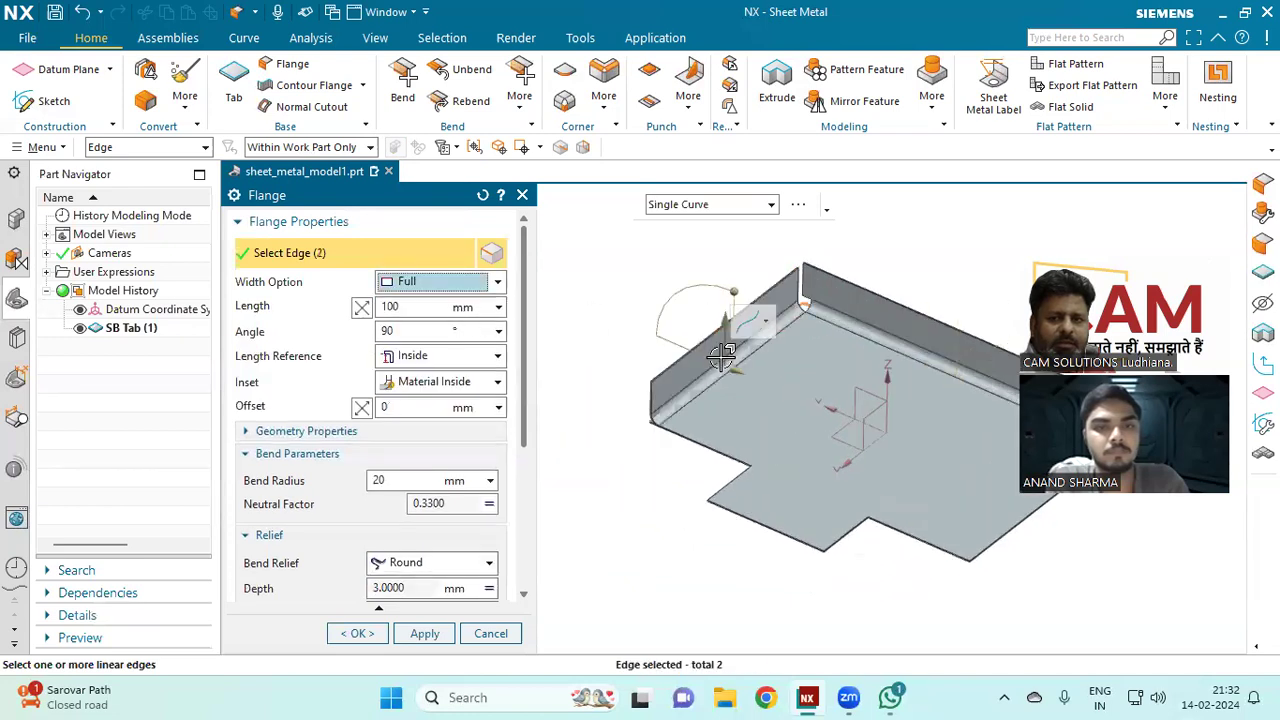
{"action": "left_click", "coordinate": [696, 433]}
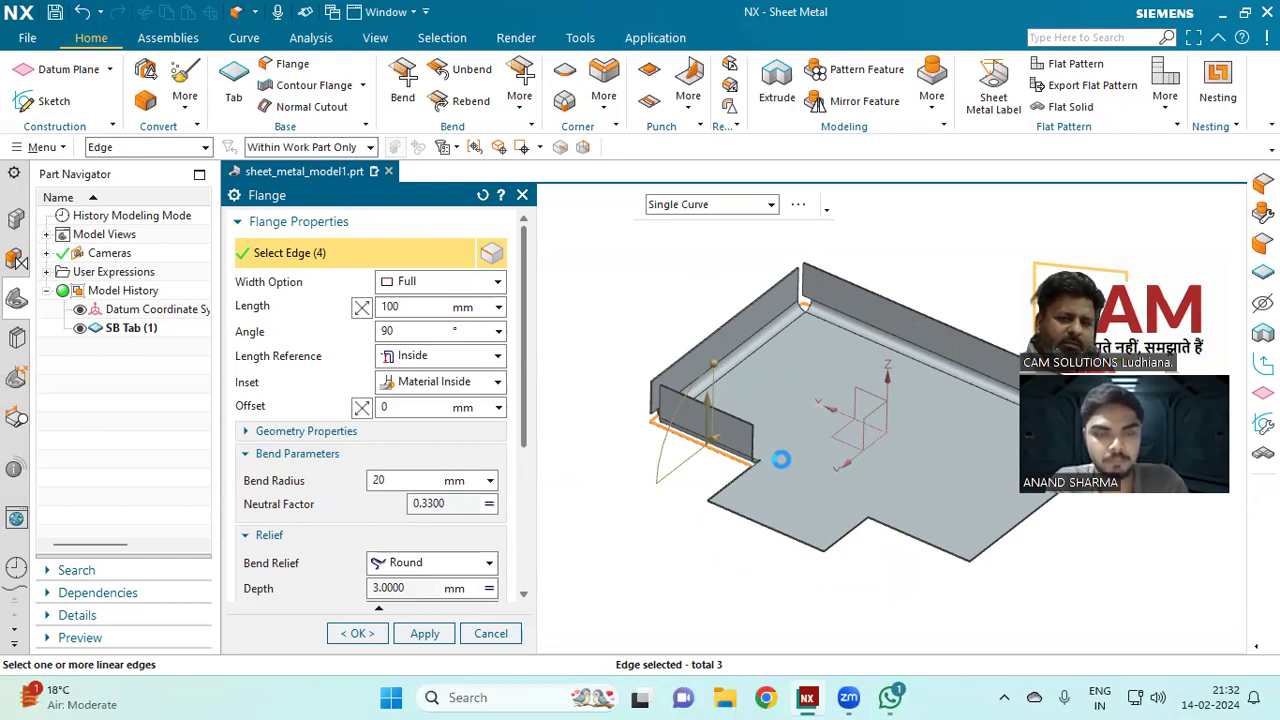
{"action": "left_click", "coordinate": [741, 468]}
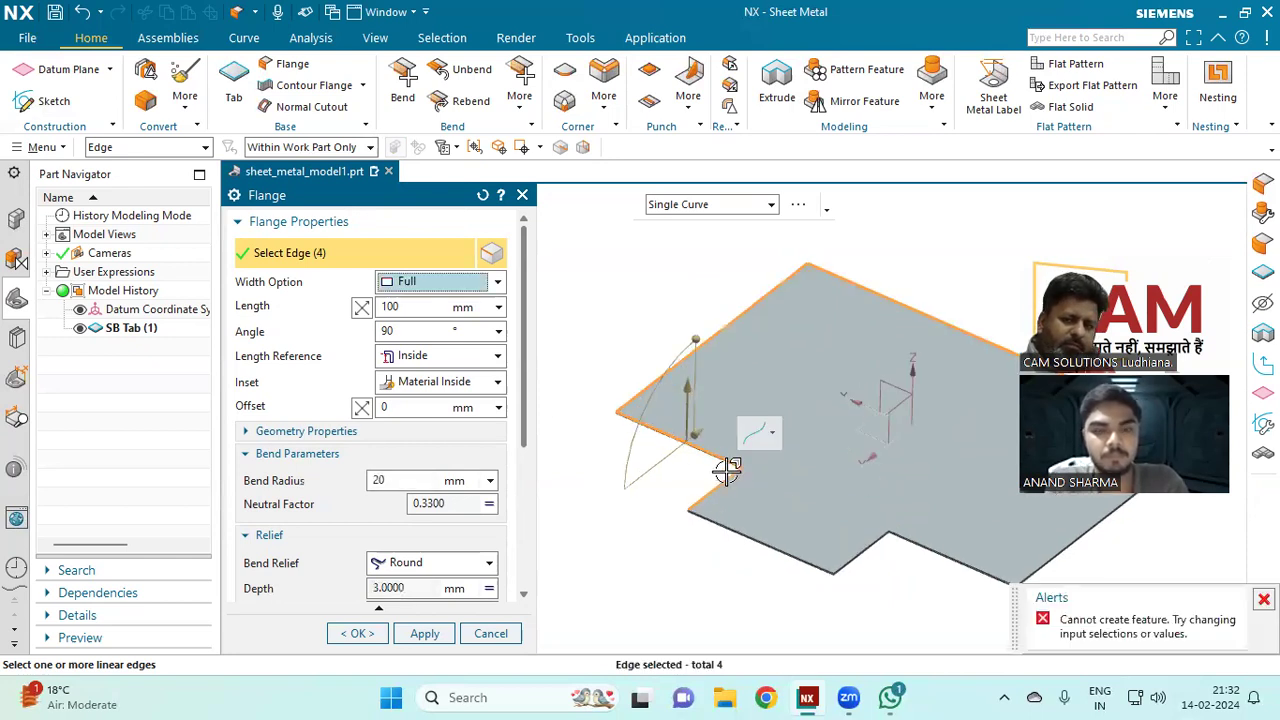
{"action": "scroll", "coordinate": [750, 460], "scroll_direction": "up", "scroll_amount": 4}
{"action": "left_click", "coordinate": [763, 435]}
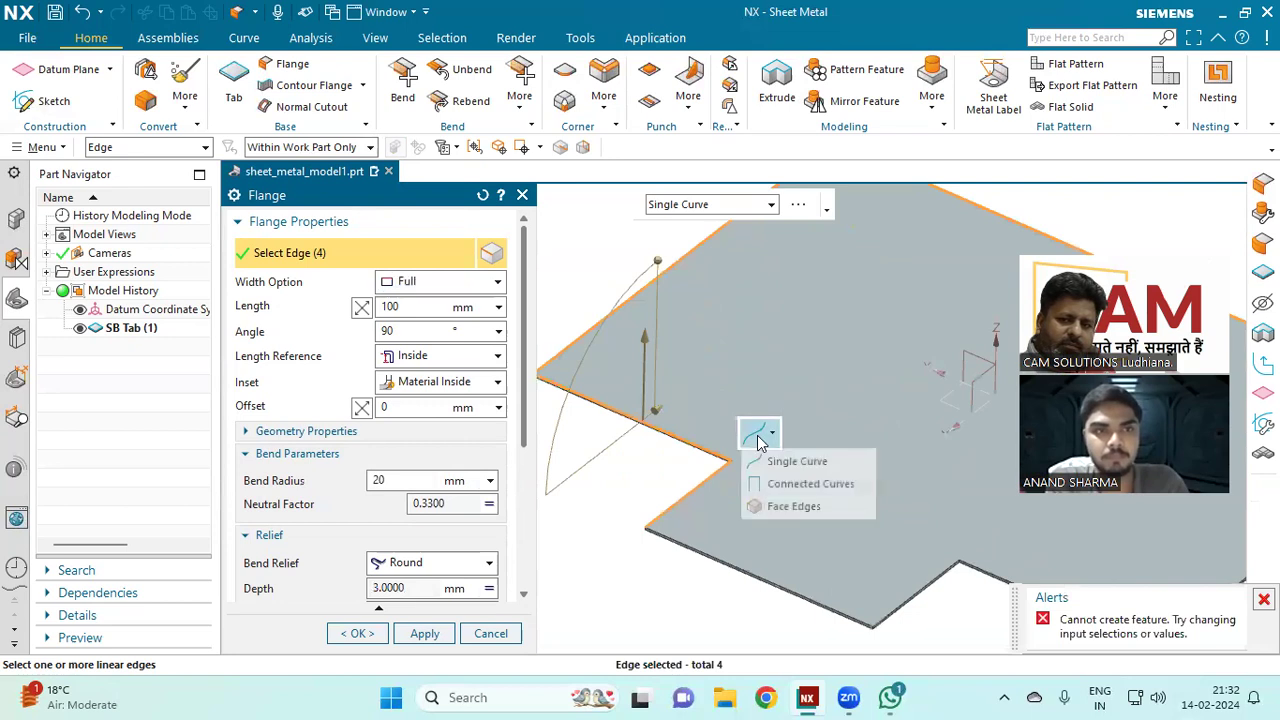
{"action": "left_click", "coordinate": [787, 484]}
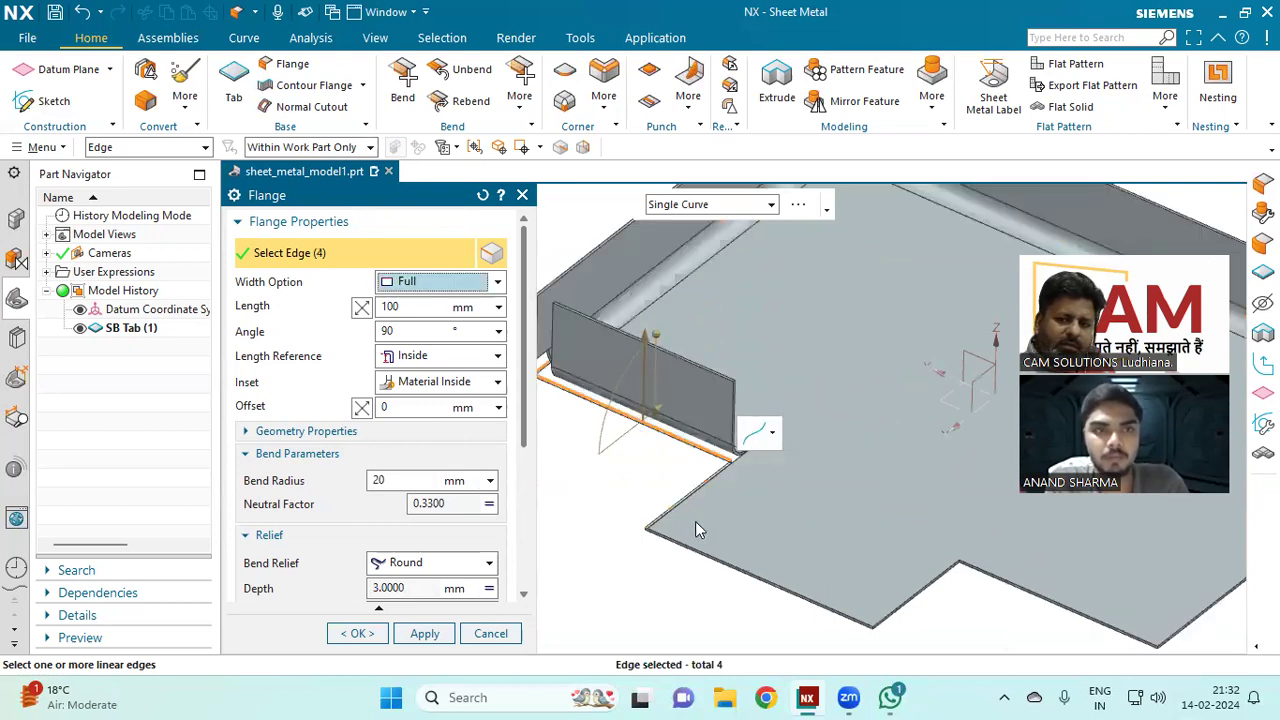
{"action": "scroll", "coordinate": [652, 515], "scroll_direction": "down", "scroll_amount": 5}
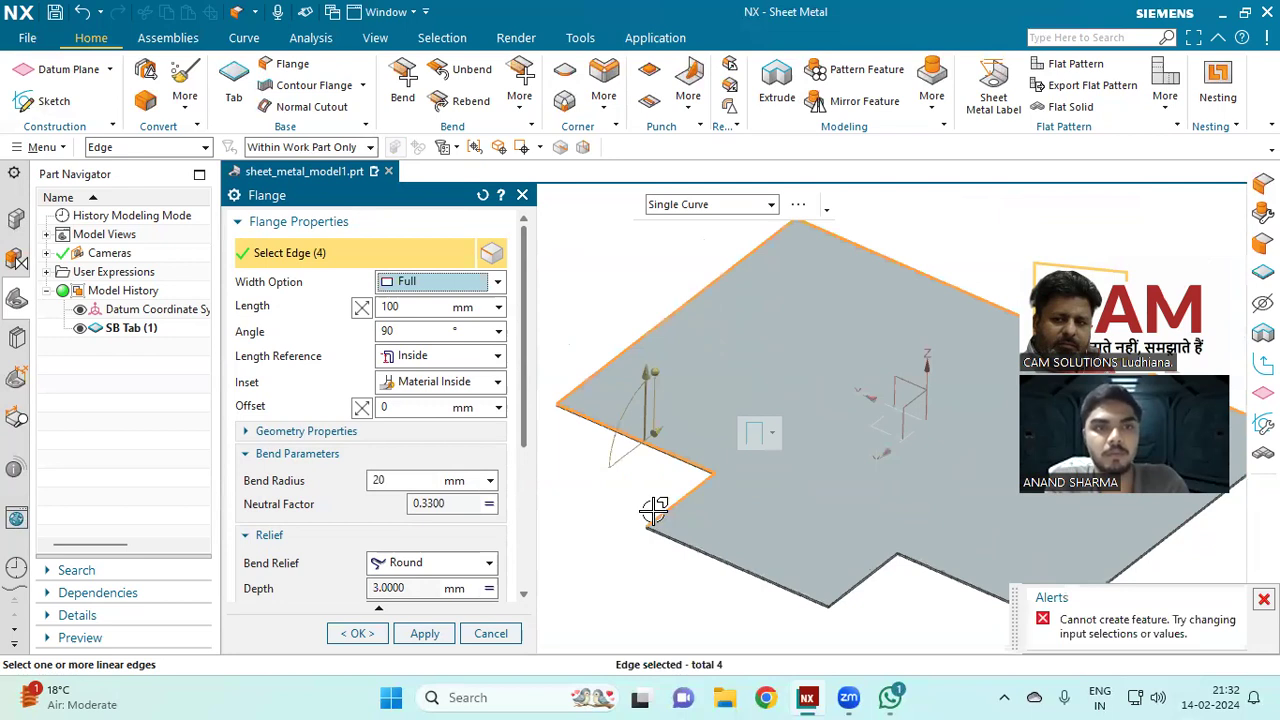
{"action": "left_click", "coordinate": [514, 637]}
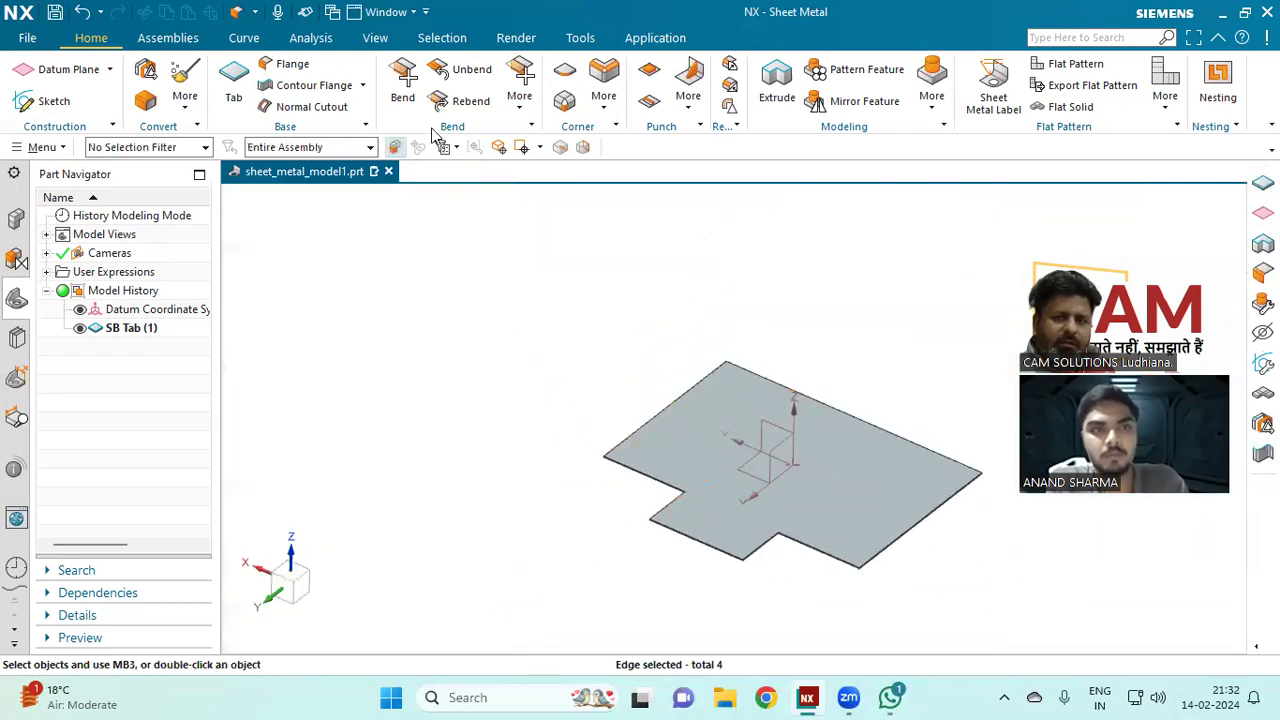
Step: Start a Full-width flange on the tab's long straight edge and include both adjacent side edges
{"action": "left_click", "coordinate": [292, 64]}
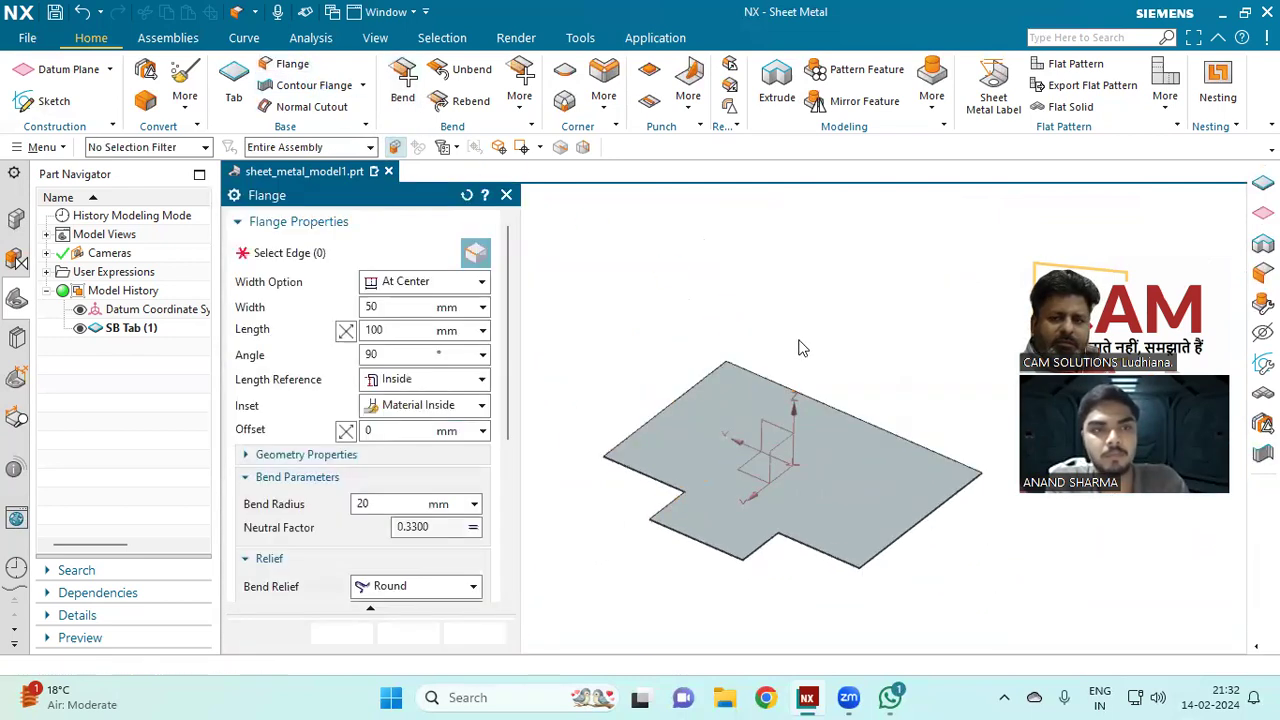
{"action": "scroll", "coordinate": [895, 480], "scroll_direction": "up", "scroll_amount": 3}
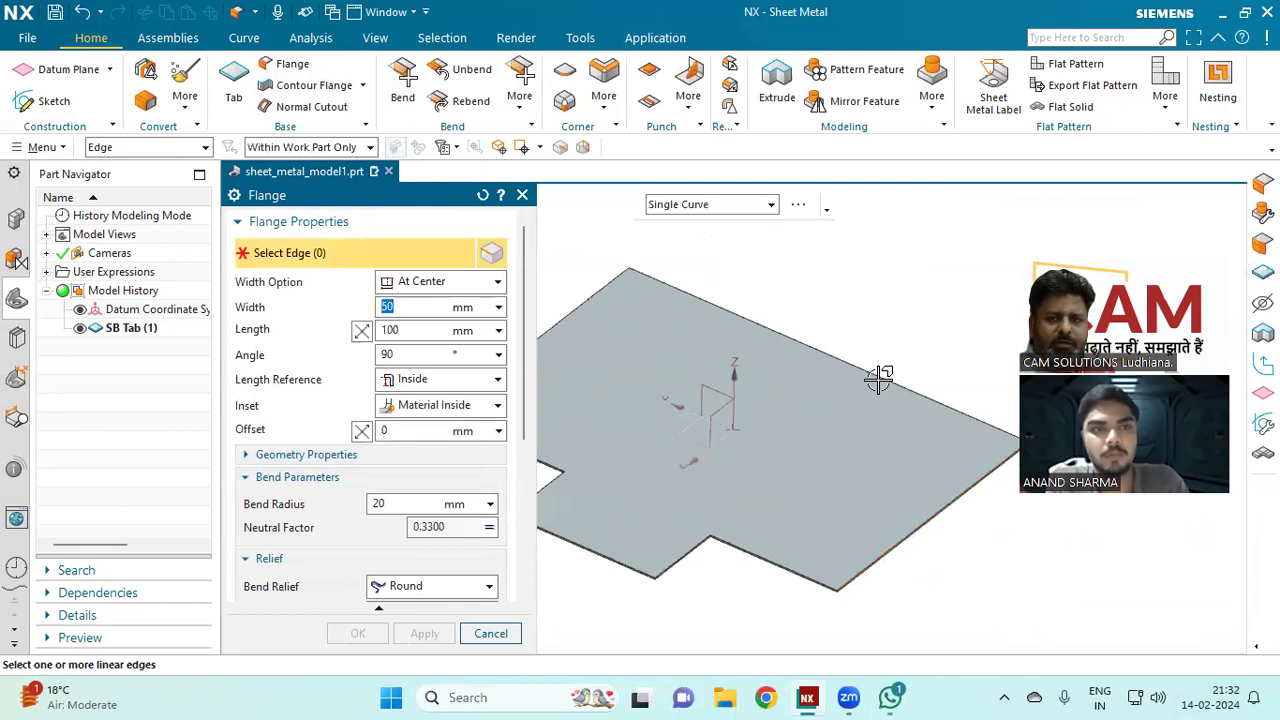
{"action": "left_click", "coordinate": [867, 378]}
{"action": "left_click", "coordinate": [414, 284]}
{"action": "left_click", "coordinate": [405, 299]}
{"action": "scroll", "coordinate": [910, 410], "scroll_direction": "down", "scroll_amount": 2}
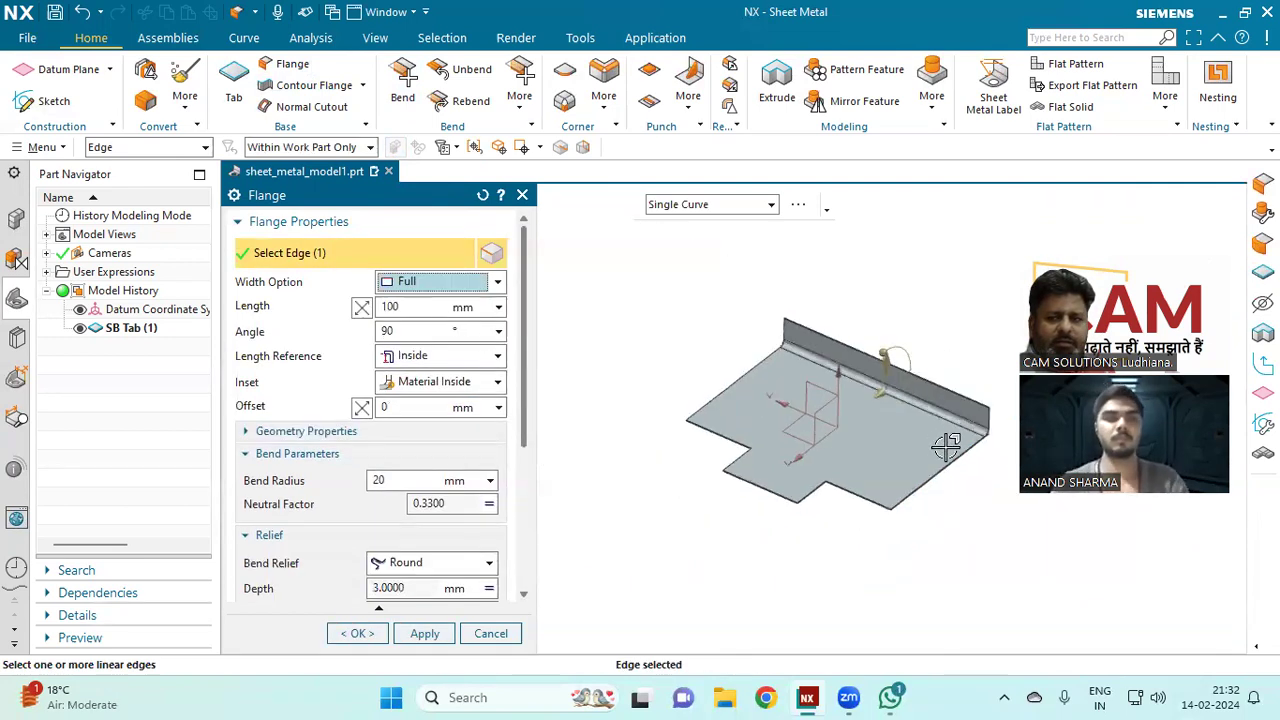
{"action": "left_click", "coordinate": [692, 345]}
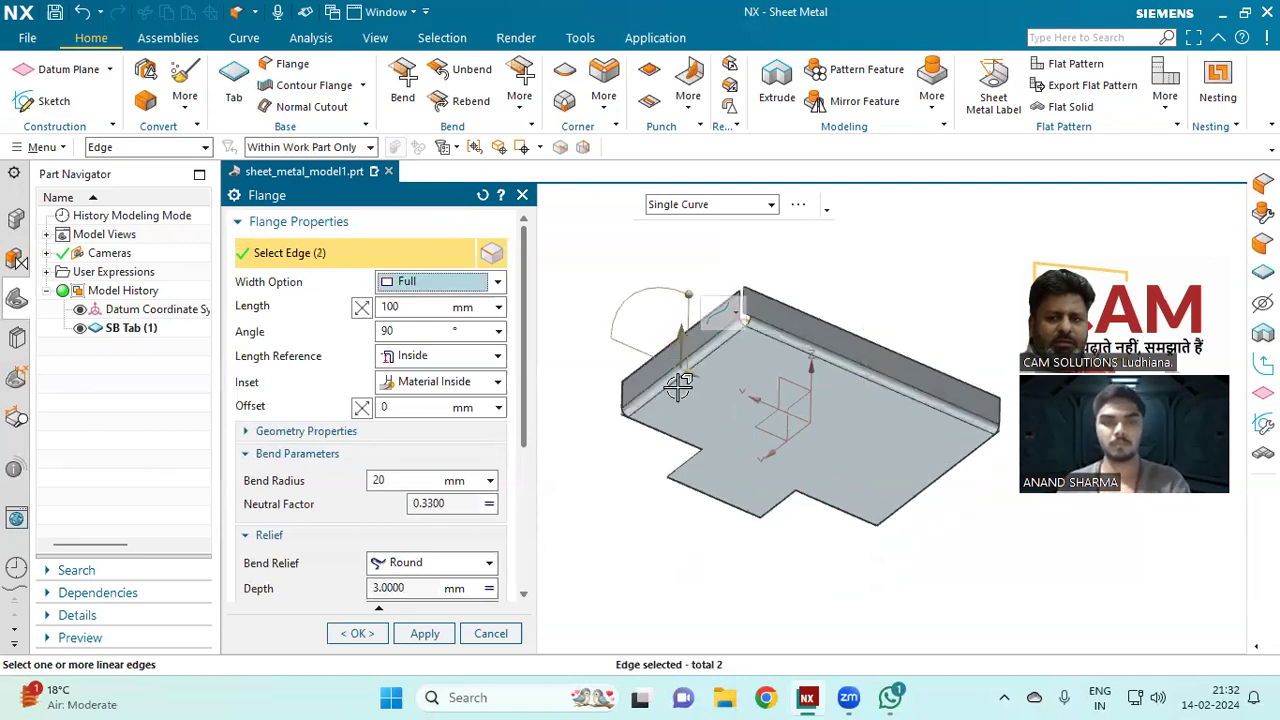
{"action": "left_click", "coordinate": [942, 468]}
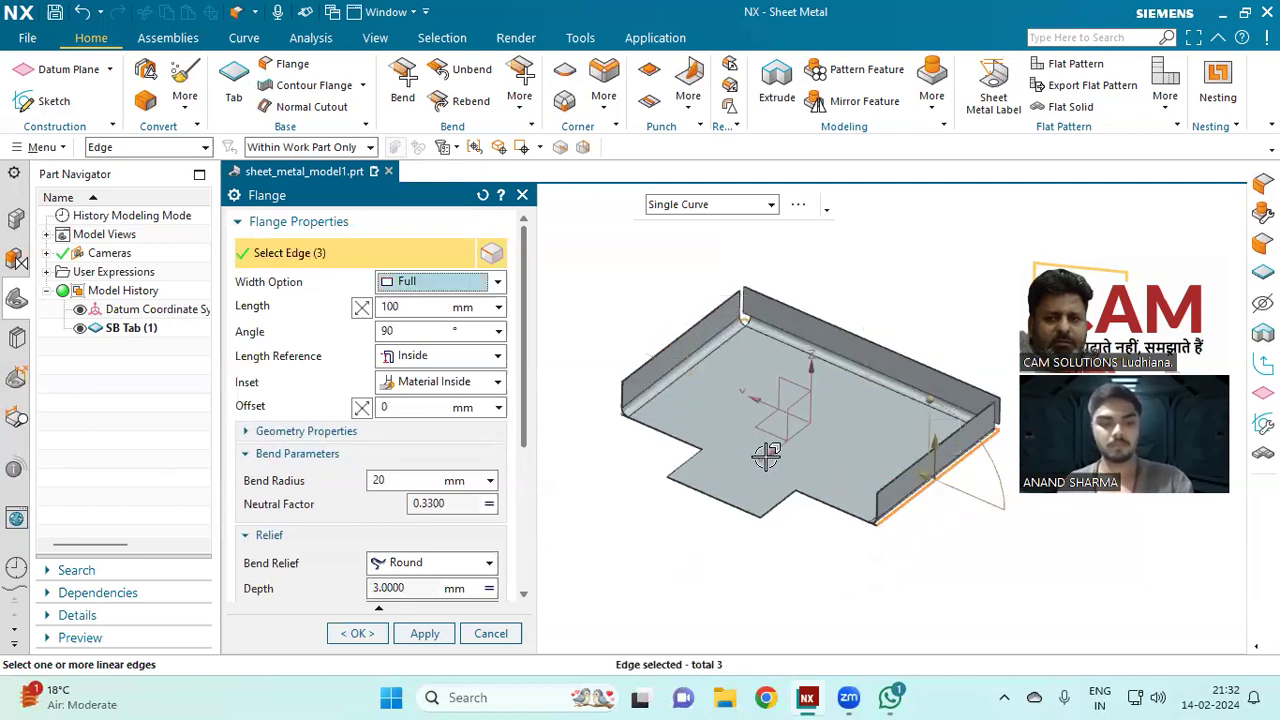
{"action": "middle_click_drag", "start_coordinate": [771, 433], "coordinate": [768, 405]}
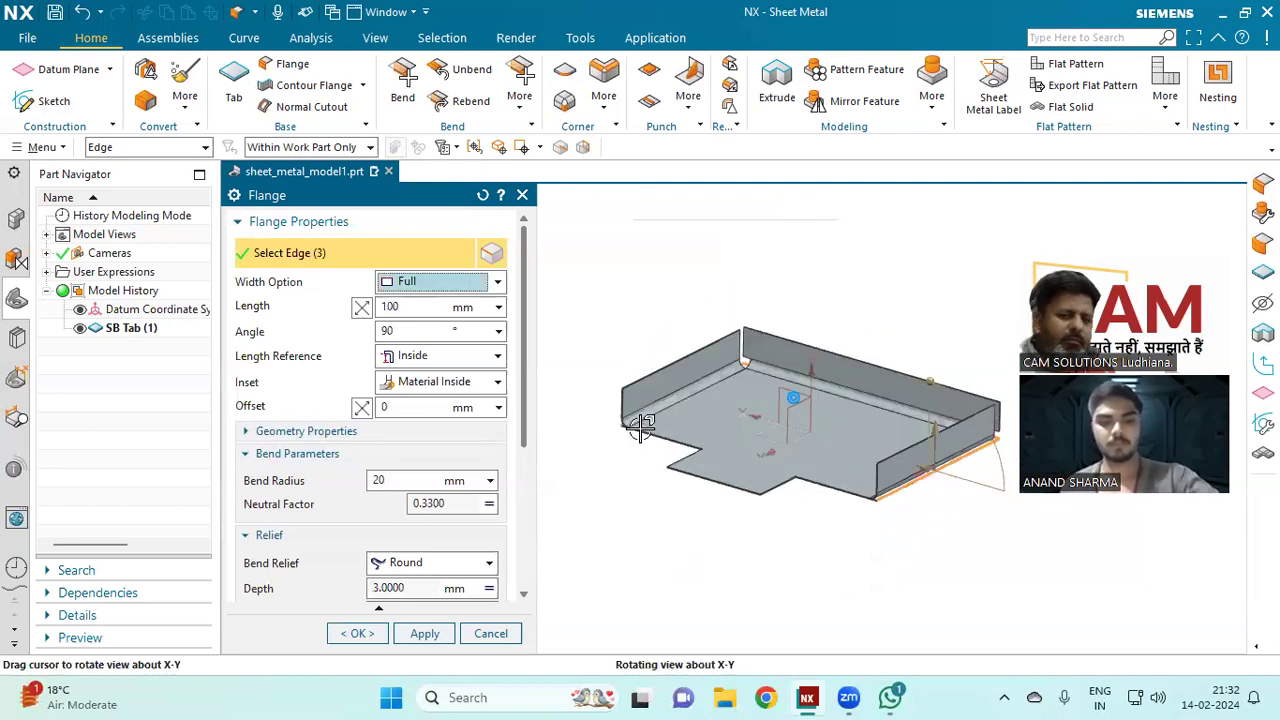
Step: Set the angle of the three-edge flange to 60 degrees
{"action": "left_click", "coordinate": [418, 334]}
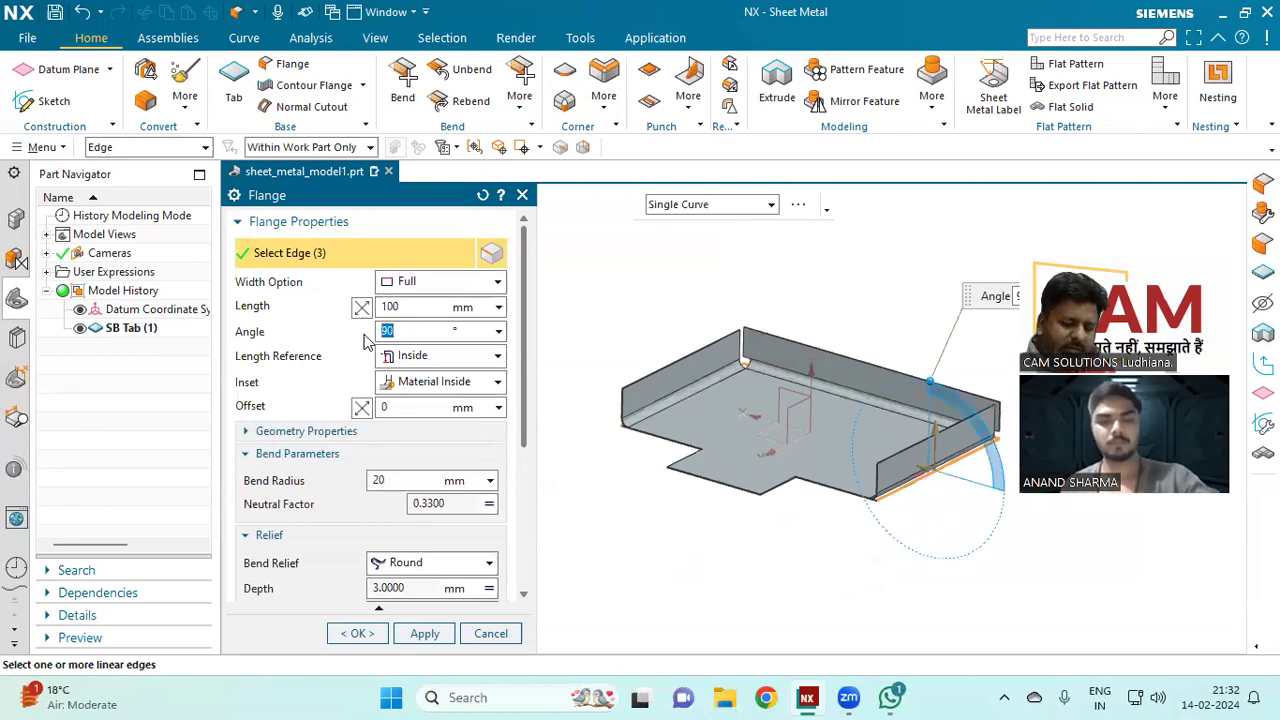
{"action": "key", "text": "Return"}
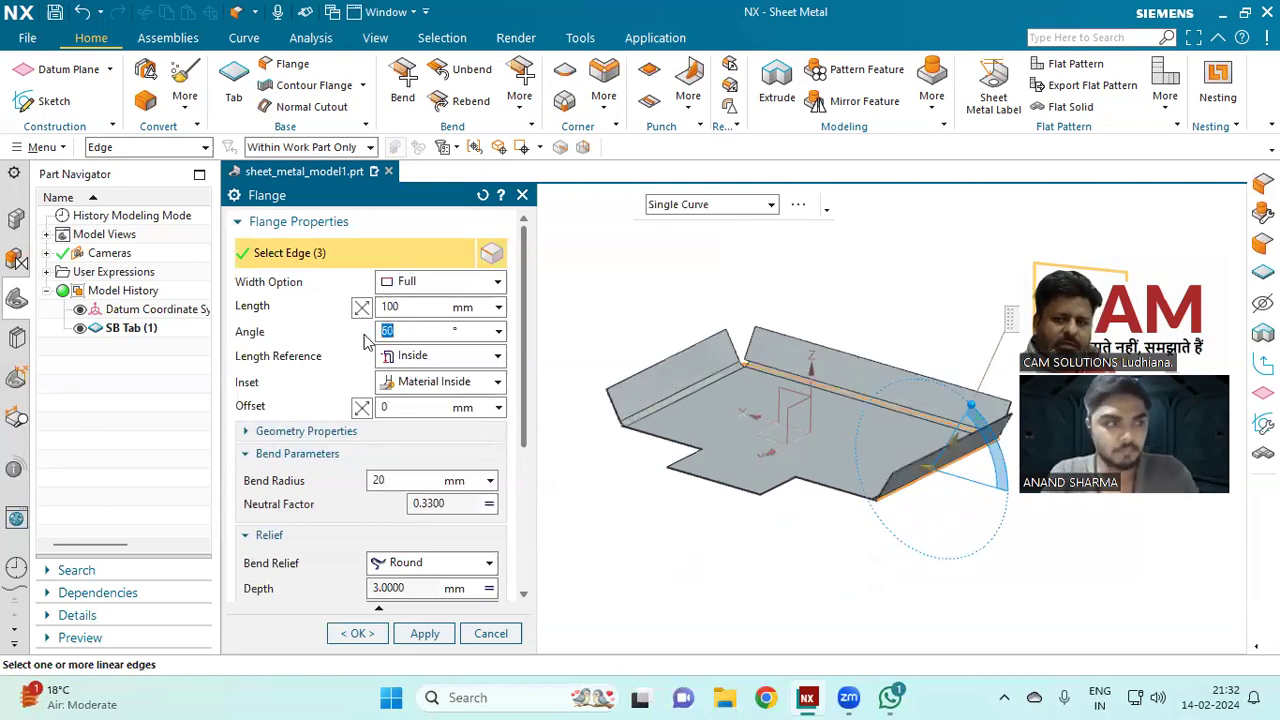
{"action": "mouse_move", "coordinate": [524, 373]}
{"action": "left_mouse_down"}
{"action": "mouse_move", "coordinate": [516, 543]}
{"action": "mouse_move", "coordinate": [521, 355]}
{"action": "left_mouse_up"}
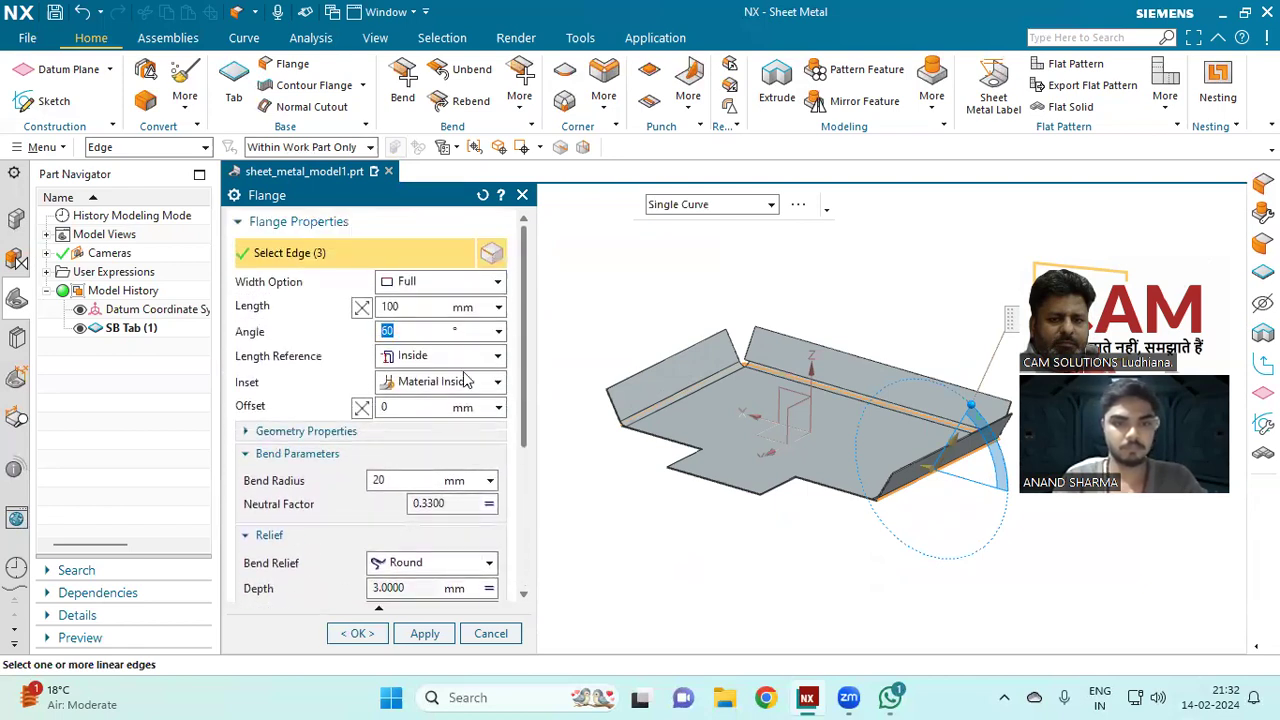
Step: Try the Miter option on the three-edge flange and examine how the adjacent flanges meet at the corner
{"action": "left_click", "coordinate": [290, 436]}
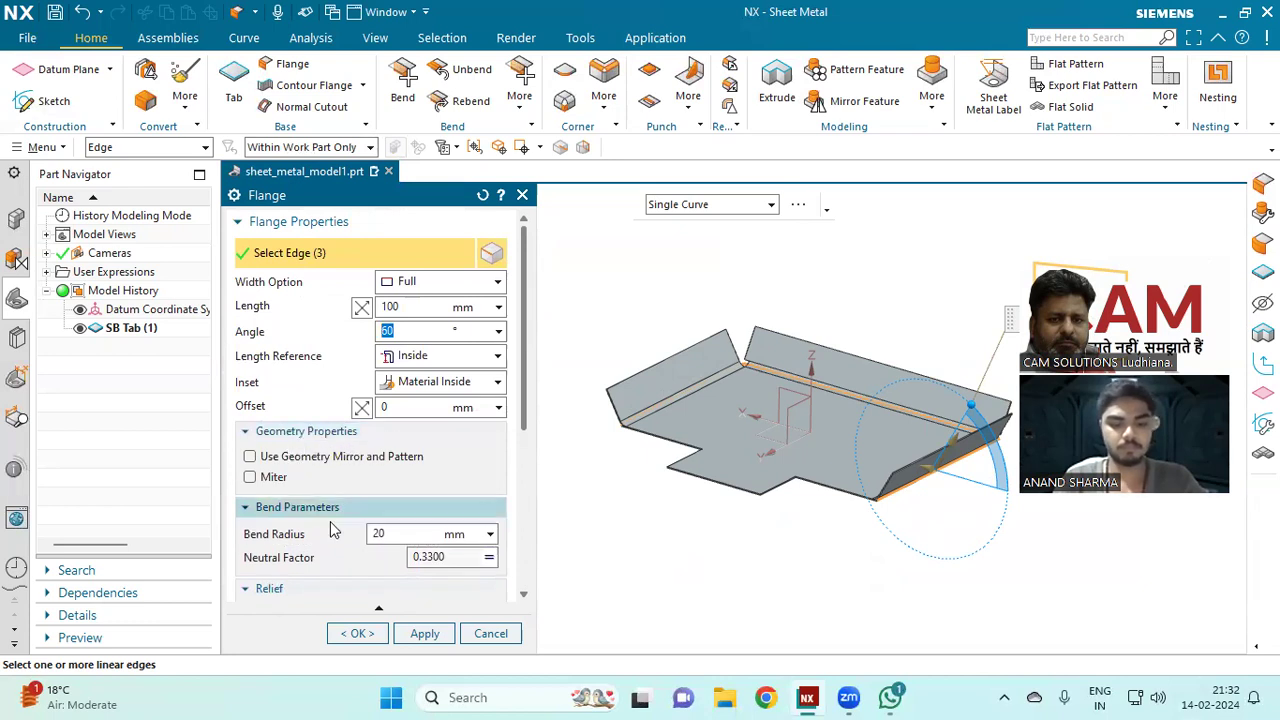
{"action": "left_click", "coordinate": [273, 477]}
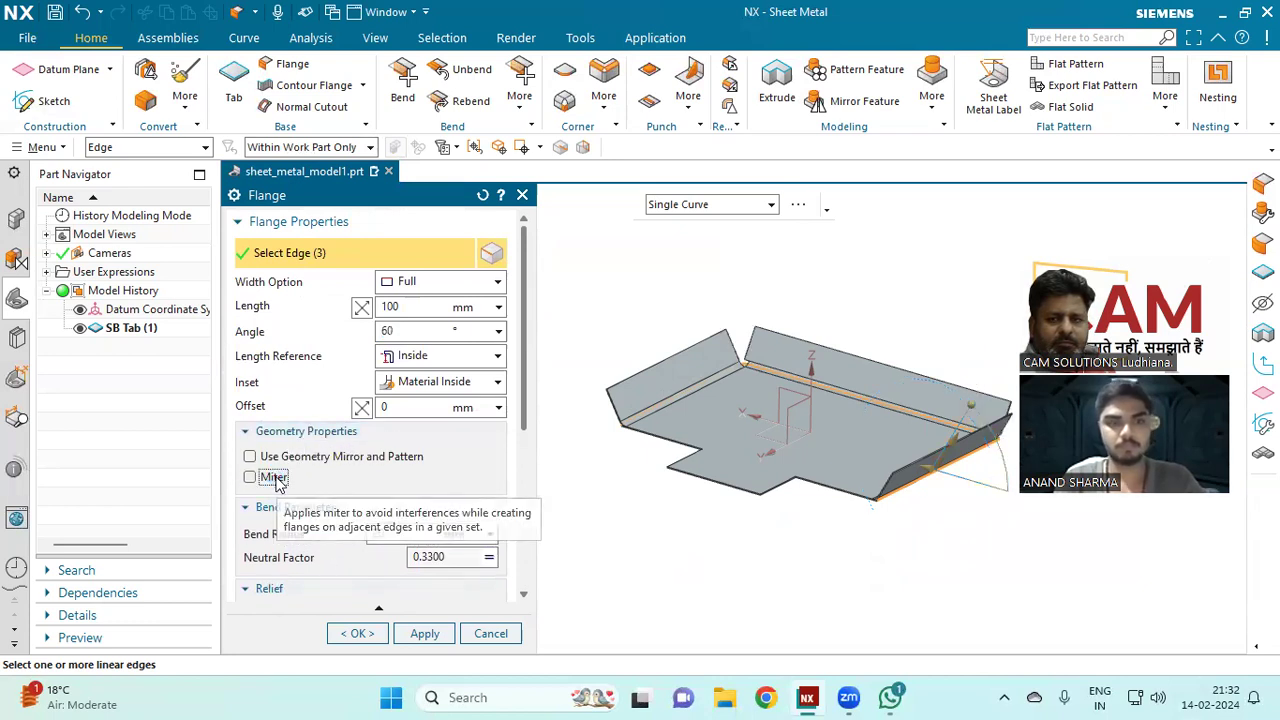
{"action": "middle_click_drag", "start_coordinate": [600, 410], "coordinate": [707, 265]}
{"action": "scroll", "coordinate": [695, 264], "scroll_direction": "up", "scroll_amount": 3}
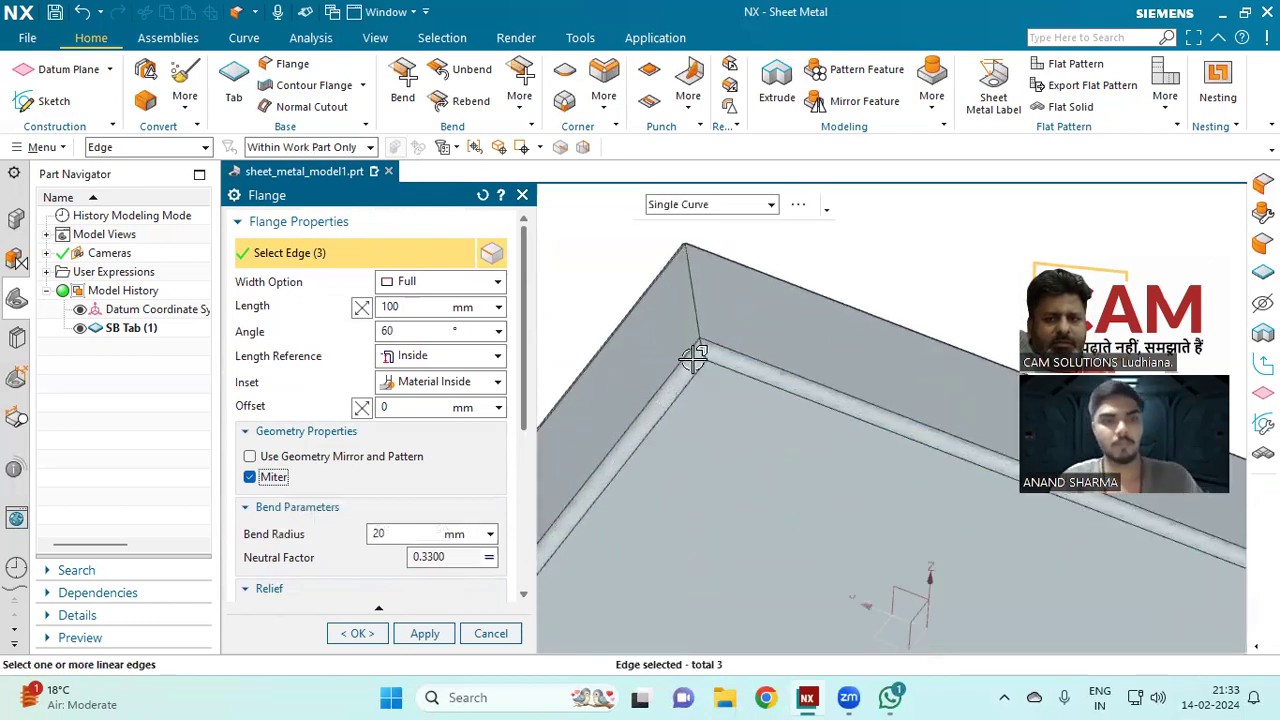
{"action": "scroll", "coordinate": [693, 358], "scroll_direction": "down", "scroll_amount": 3}
{"action": "middle_click_drag", "start_coordinate": [690, 370], "coordinate": [694, 430]}
{"action": "left_click", "coordinate": [250, 477]}
{"action": "middle_click_drag", "start_coordinate": [783, 400], "coordinate": [813, 226]}
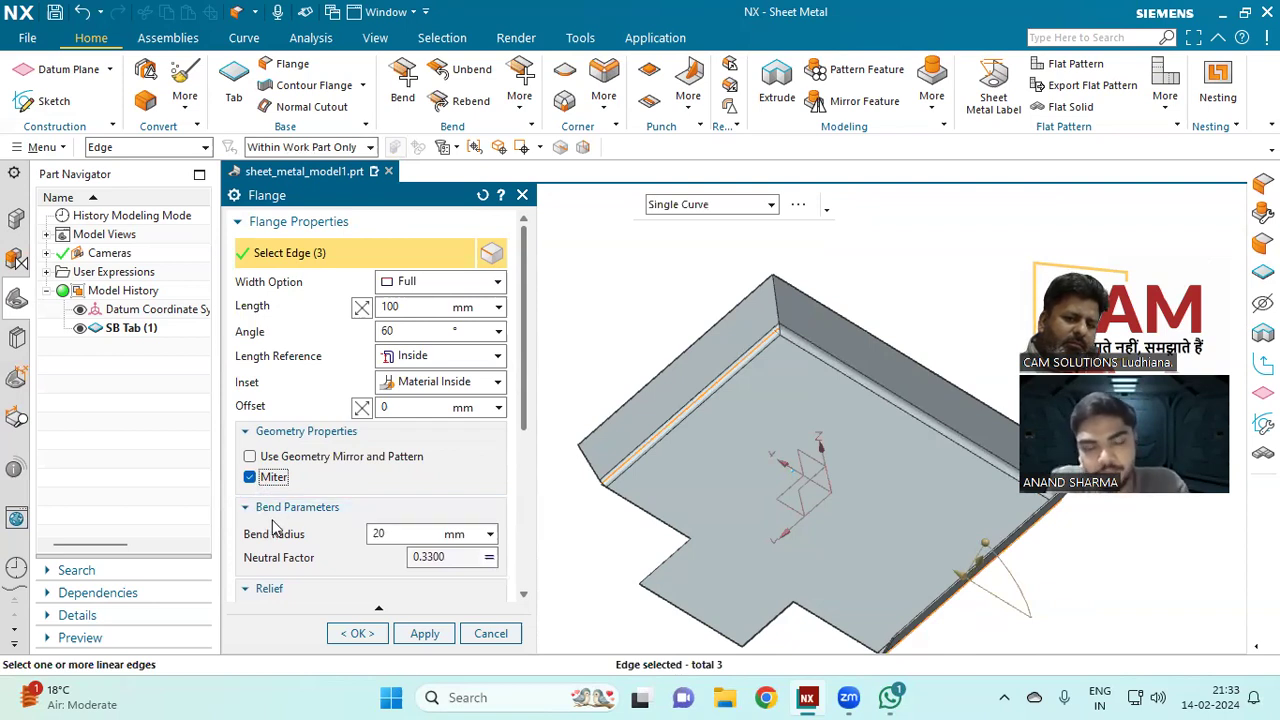
Step: Turn off Miter and enable Use Geometry Mirror and Pattern for the three-edge flange
{"action": "left_click", "coordinate": [276, 456]}
{"action": "left_click", "coordinate": [276, 456]}
{"action": "middle_click_drag", "start_coordinate": [873, 378], "coordinate": [547, 437]}
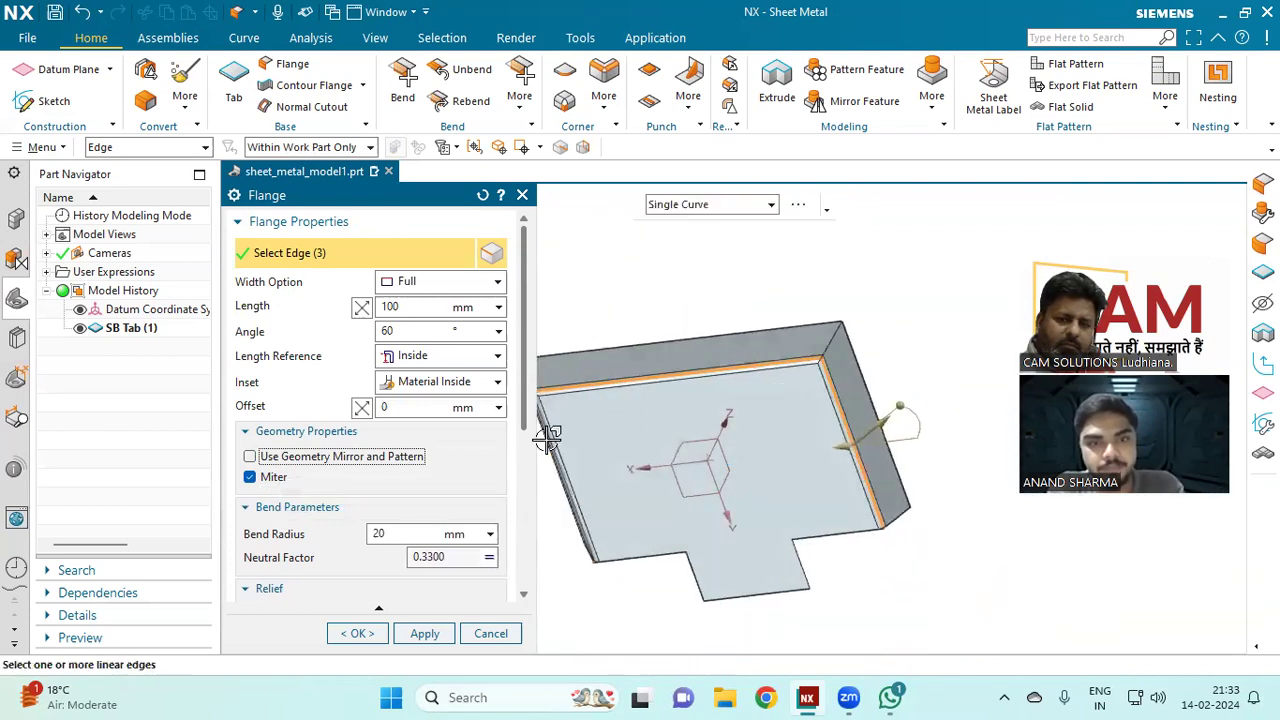
{"action": "left_click", "coordinate": [280, 478]}
{"action": "left_click", "coordinate": [292, 457]}
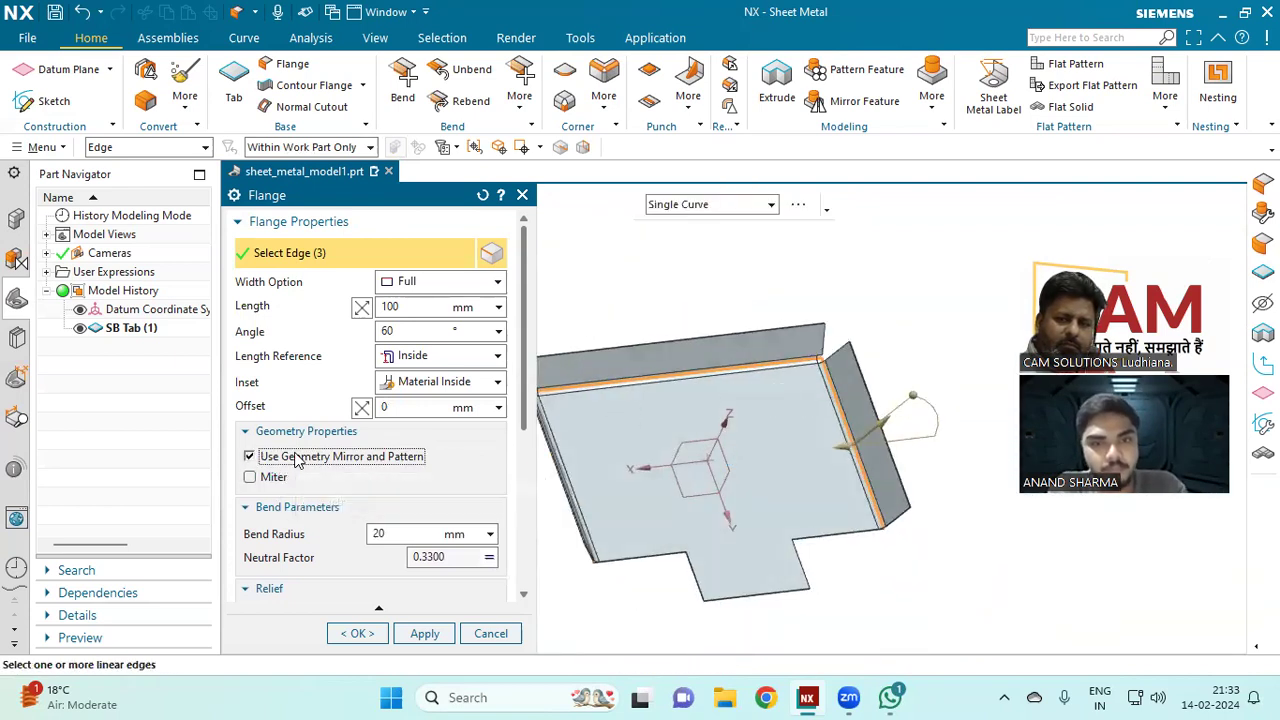
Step: Switch the three-edge flange from Use Geometry Mirror and Pattern to Miter and create it
{"action": "left_click", "coordinate": [276, 478]}
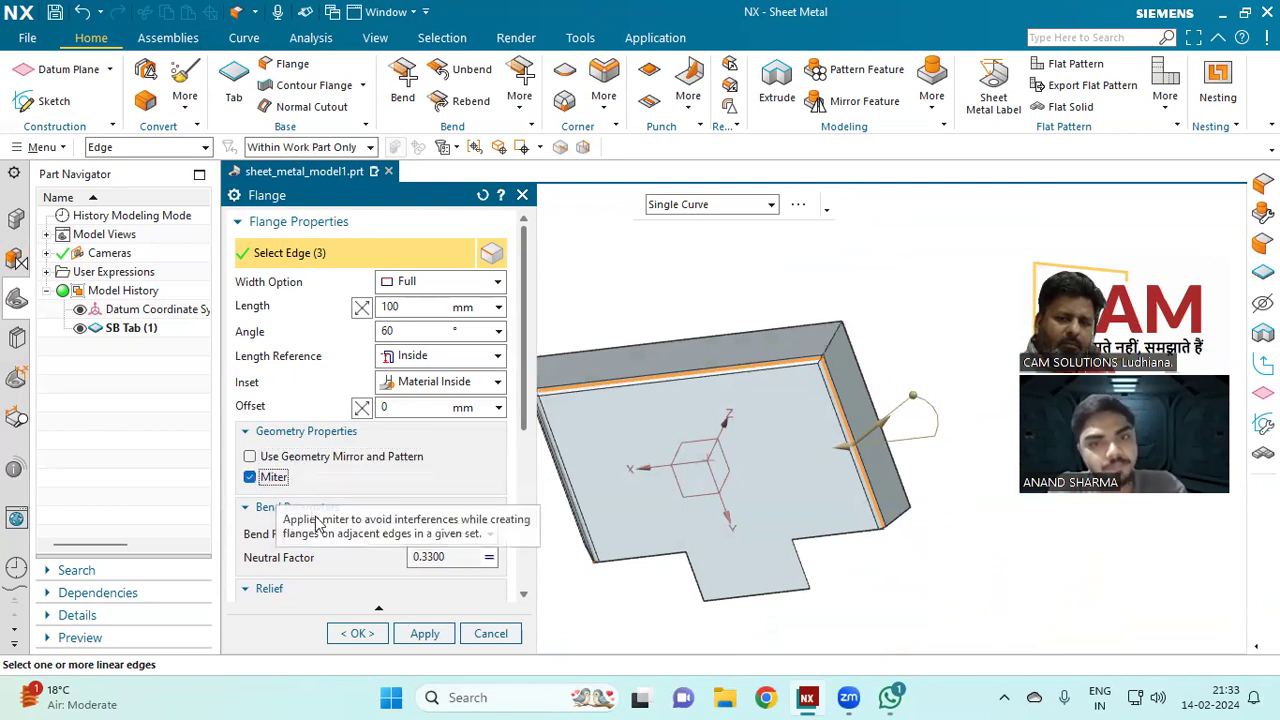
{"action": "left_click", "coordinate": [424, 633]}
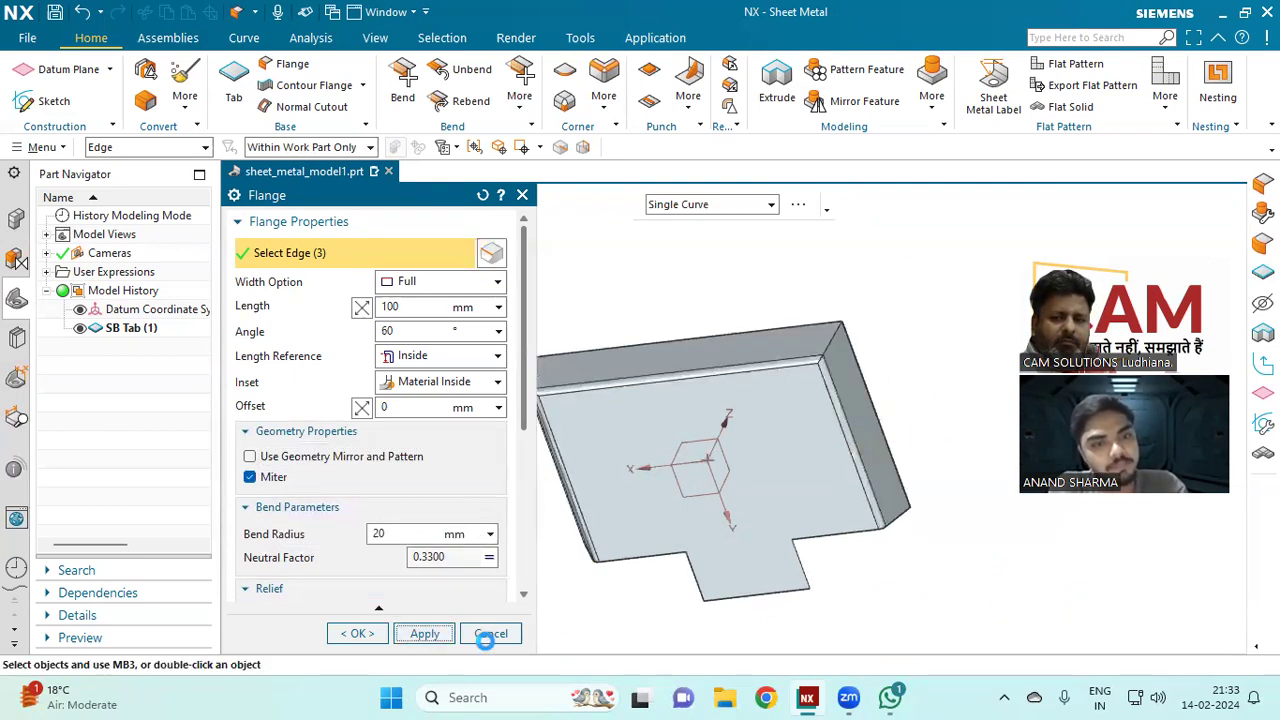
{"action": "left_click", "coordinate": [490, 633]}
{"action": "middle_click_drag", "start_coordinate": [523, 457], "coordinate": [514, 400]}
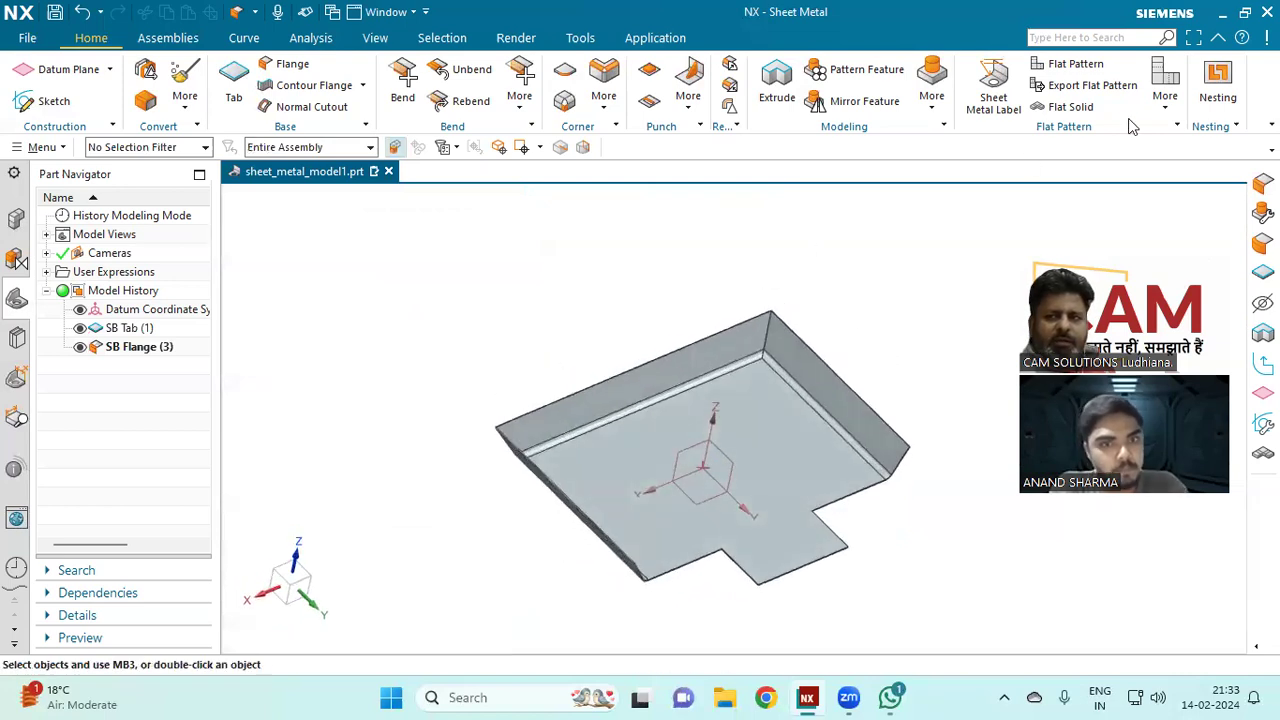
Step: Create a Flat Solid of the flanged part, using the tab's large face as the stationary face
{"action": "left_click", "coordinate": [1164, 105]}
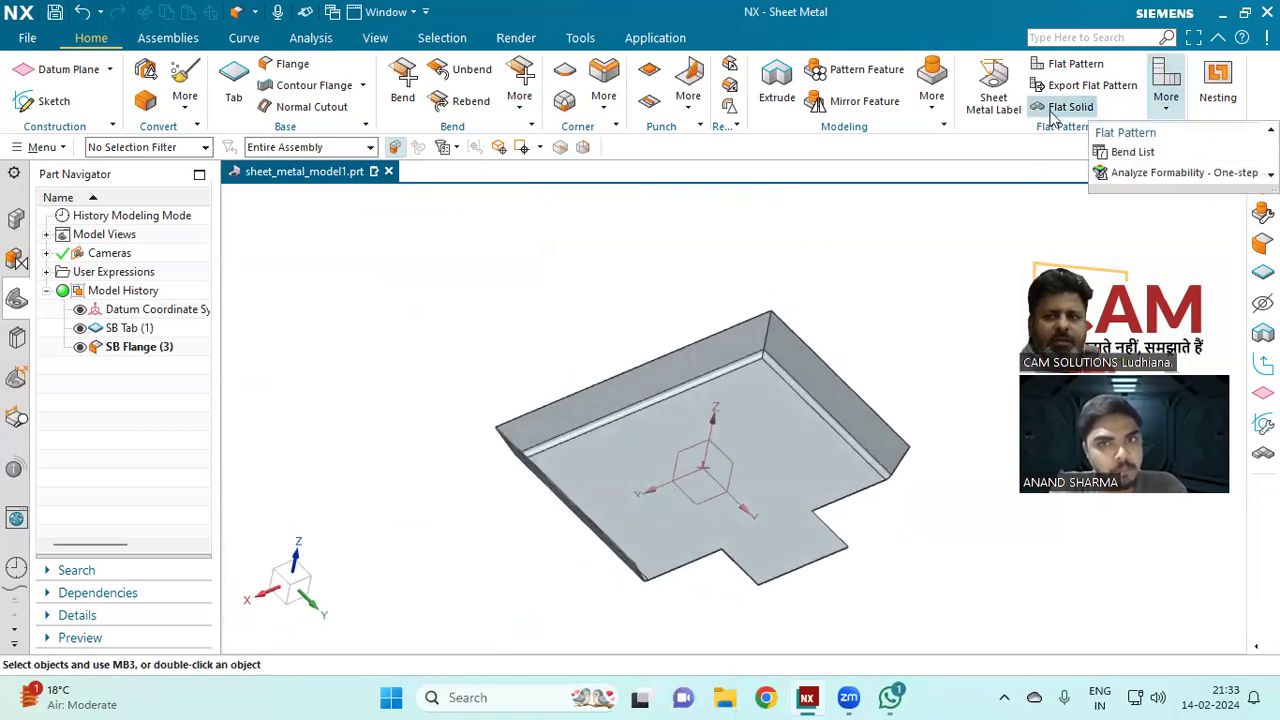
{"action": "left_click", "coordinate": [938, 117]}
{"action": "left_click", "coordinate": [938, 117]}
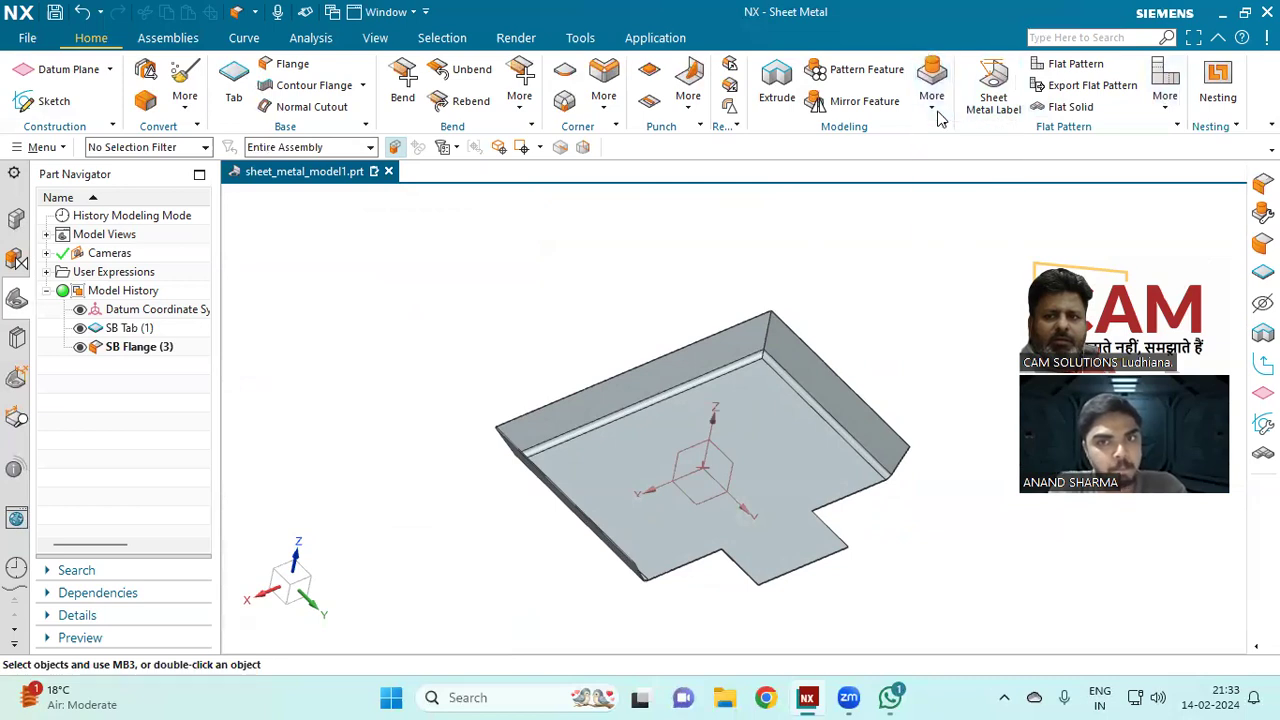
{"action": "left_click", "coordinate": [1165, 114]}
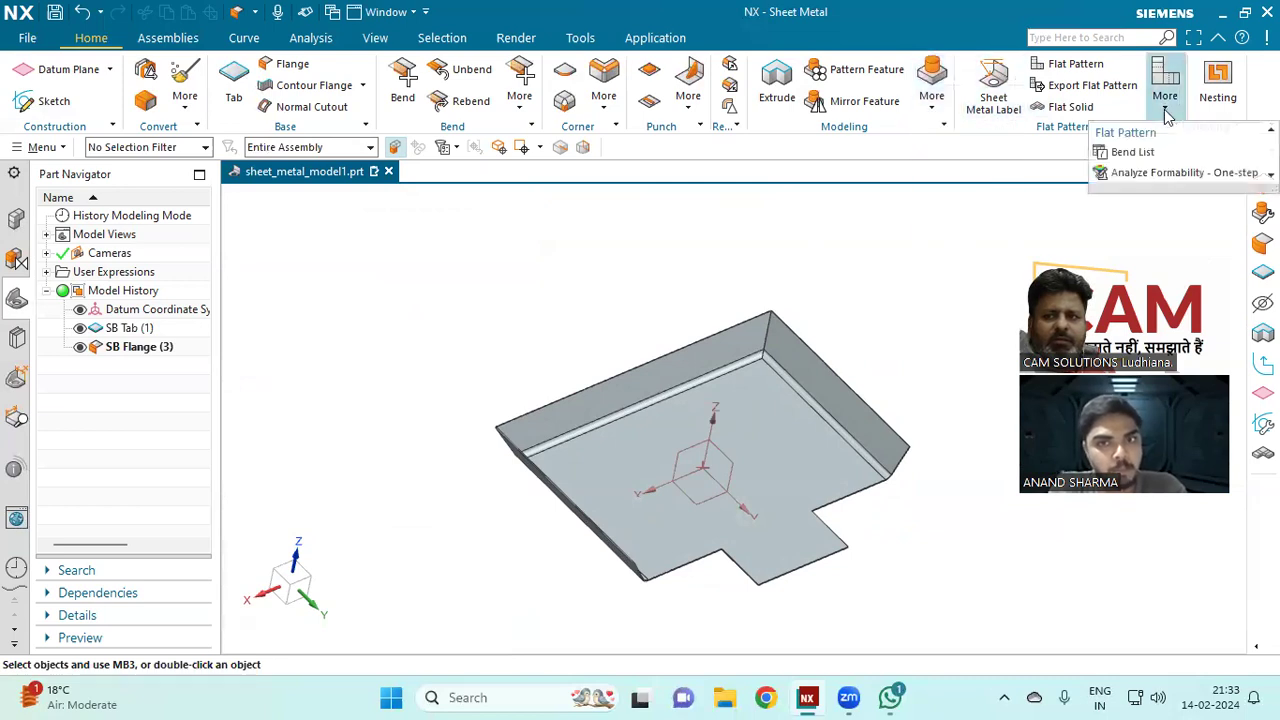
{"action": "left_click", "coordinate": [1068, 108]}
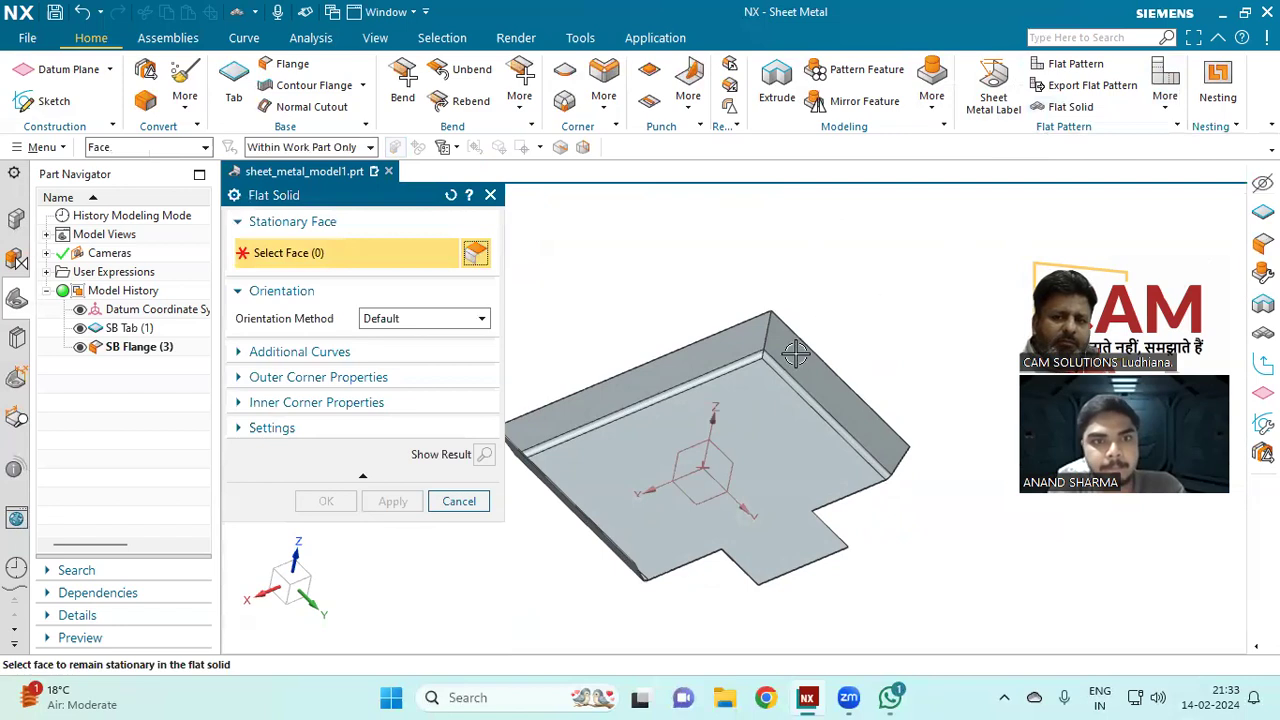
{"action": "left_click", "coordinate": [741, 421]}
{"action": "left_click", "coordinate": [392, 501]}
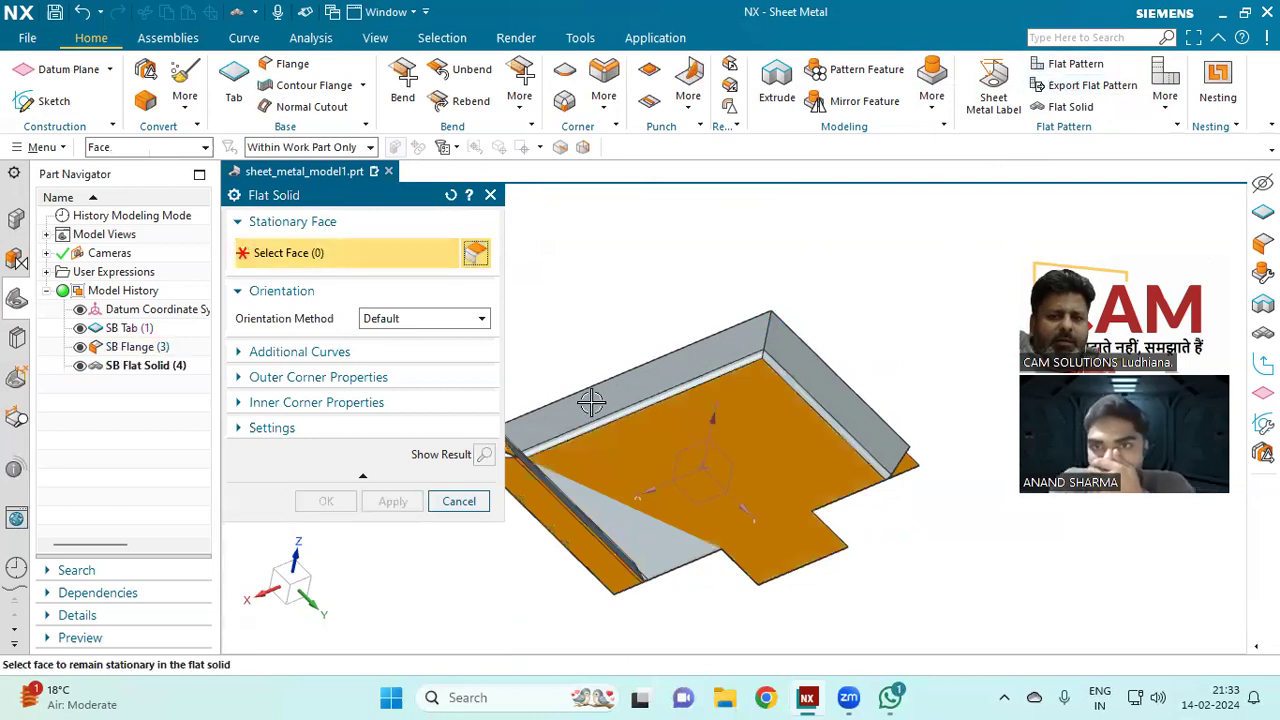
{"action": "left_click", "coordinate": [466, 501]}
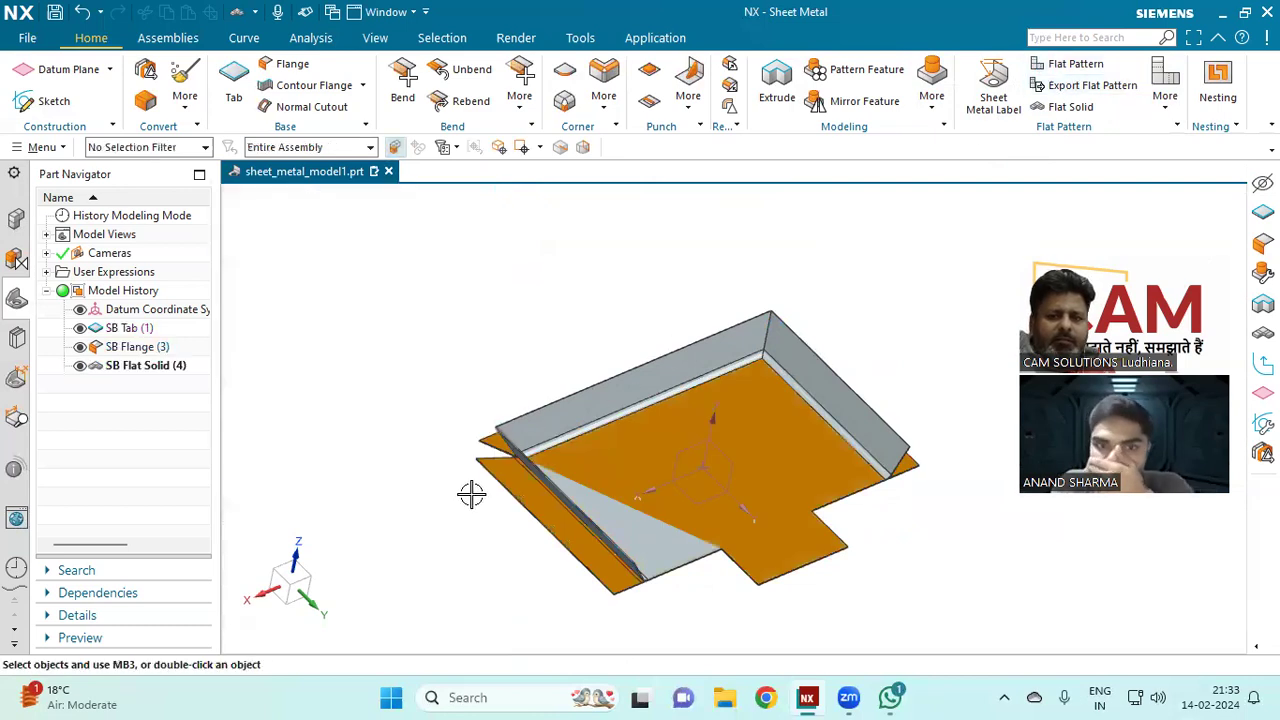
Step: Hide the folded body to examine the flat solid, and undo both the hiding and the flat solid
{"action": "left_click", "coordinate": [570, 392]}
{"action": "left_click", "coordinate": [679, 362]}
{"action": "middle_click_drag", "start_coordinate": [622, 298], "coordinate": [566, 323]}
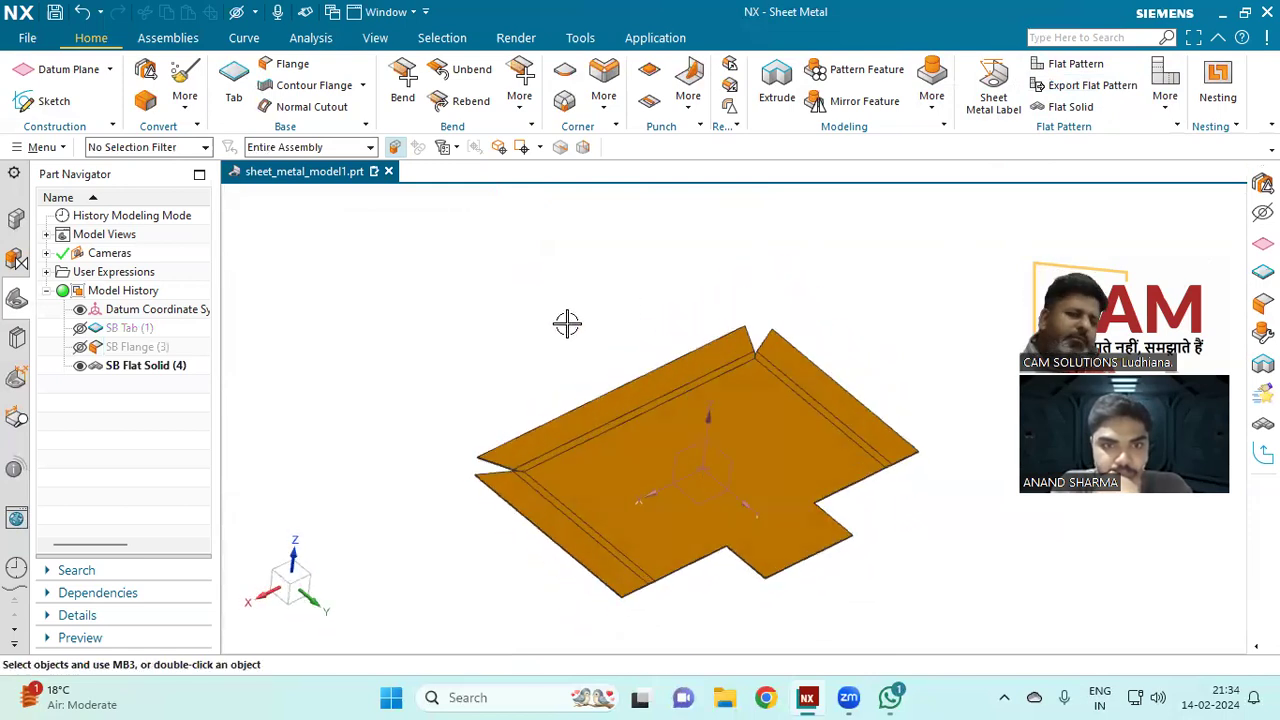
{"action": "left_click", "coordinate": [82, 12]}
{"action": "left_click", "coordinate": [82, 12]}
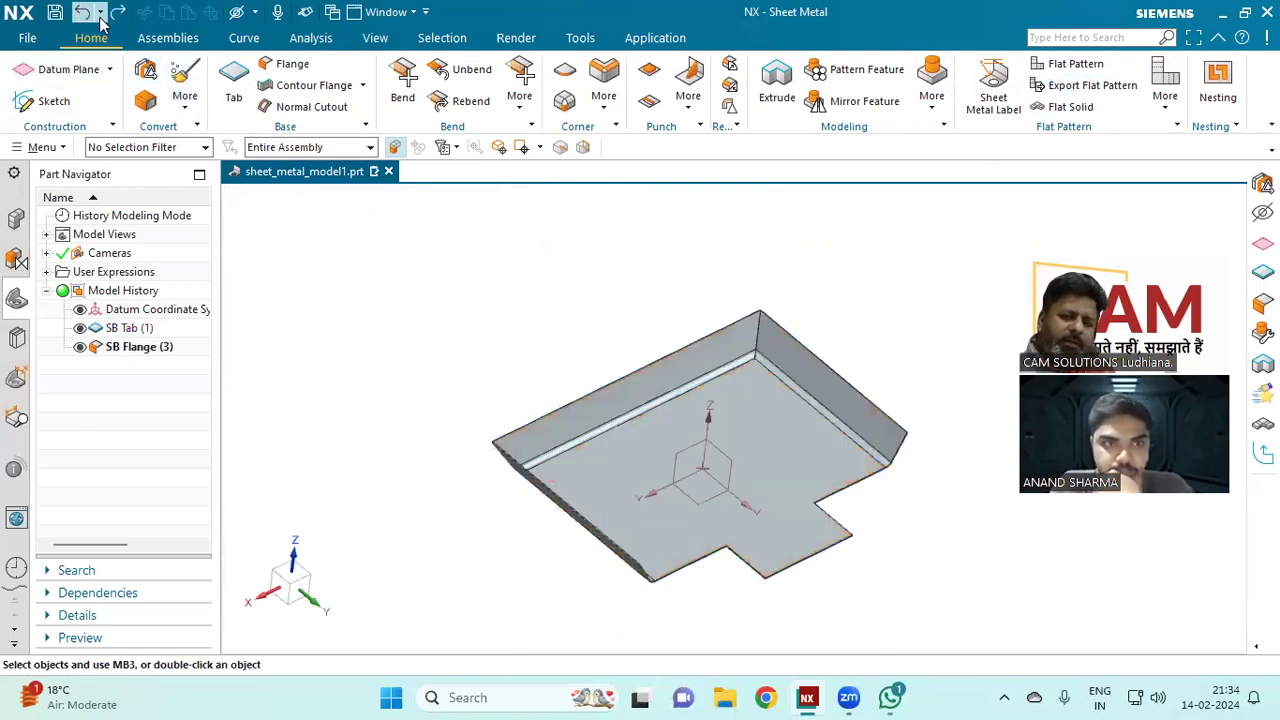
Step: Create a Flat Pattern of the flanged part with the tab's large face as the upward face, and select it in the model history
{"action": "left_click", "coordinate": [1073, 65]}
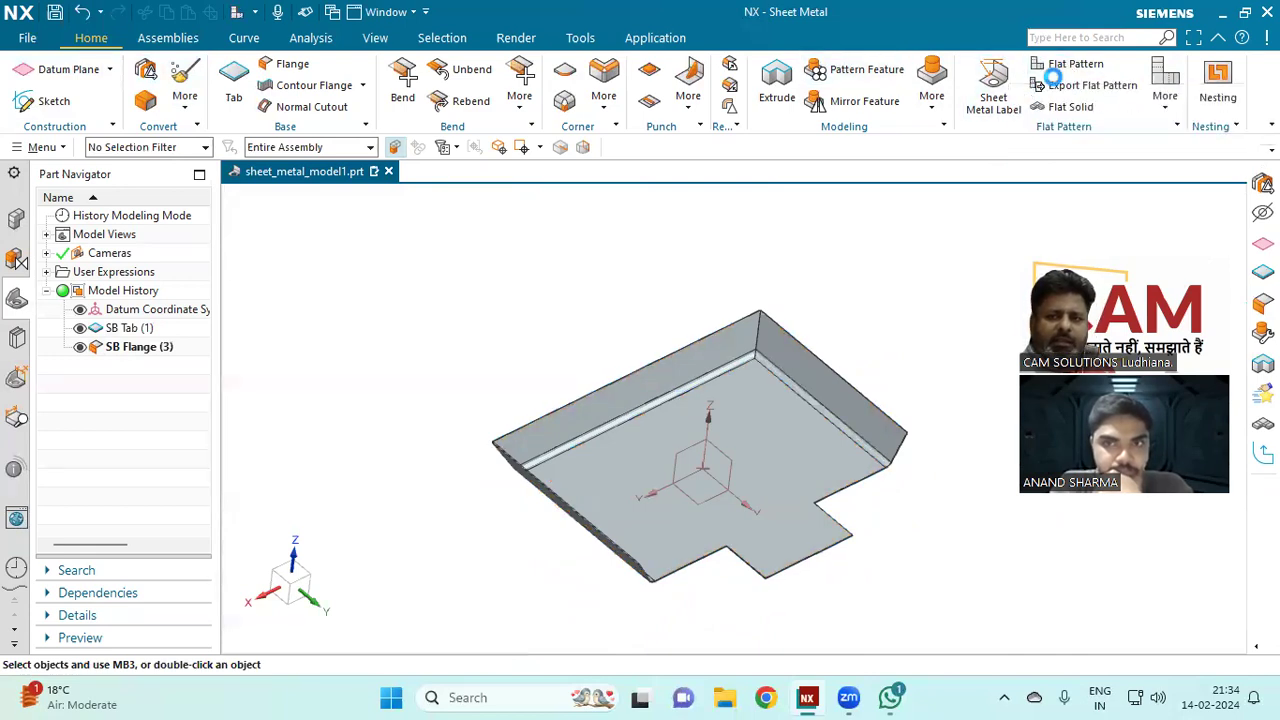
{"action": "left_click", "coordinate": [765, 432]}
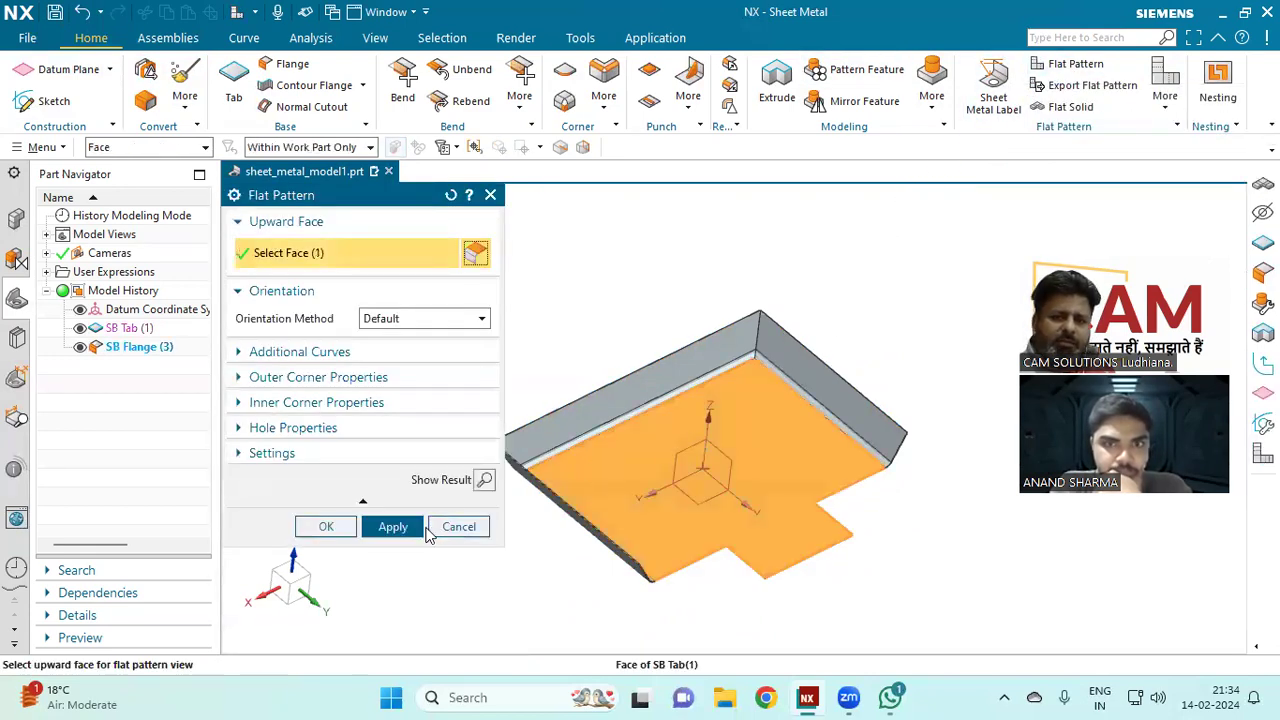
{"action": "left_click", "coordinate": [392, 526]}
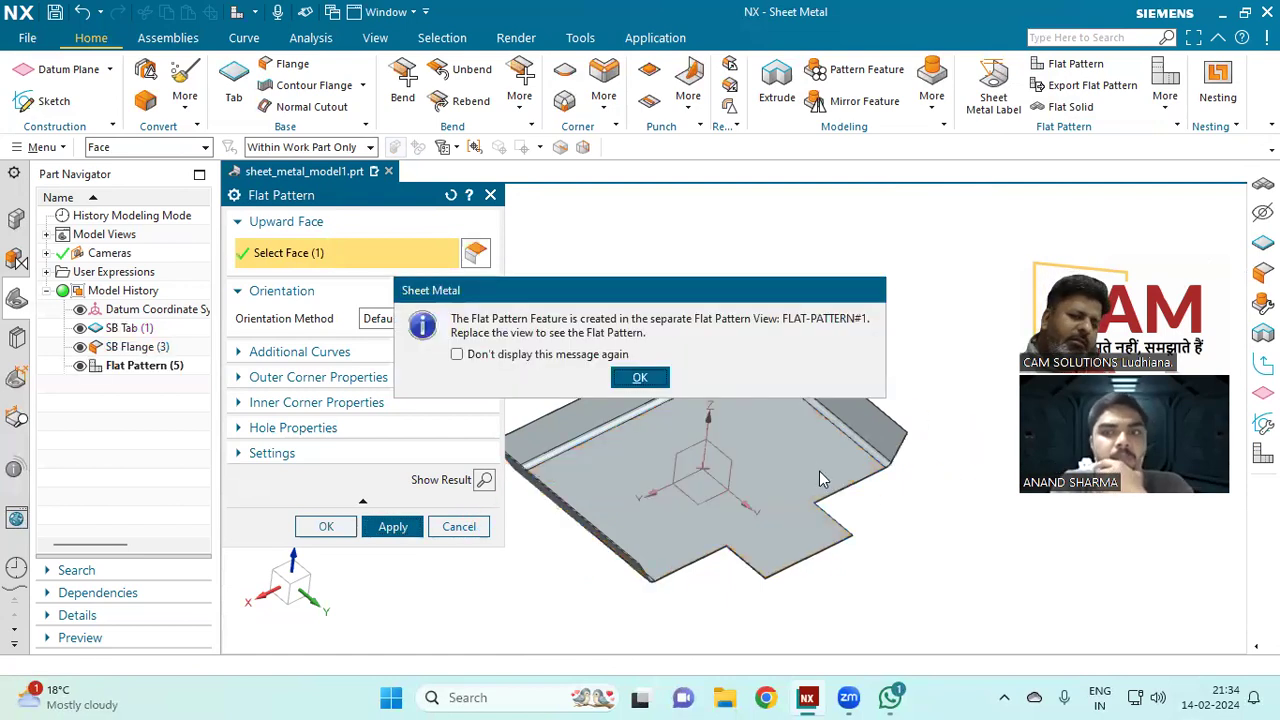
{"action": "left_click", "coordinate": [640, 377]}
{"action": "left_click", "coordinate": [459, 527]}
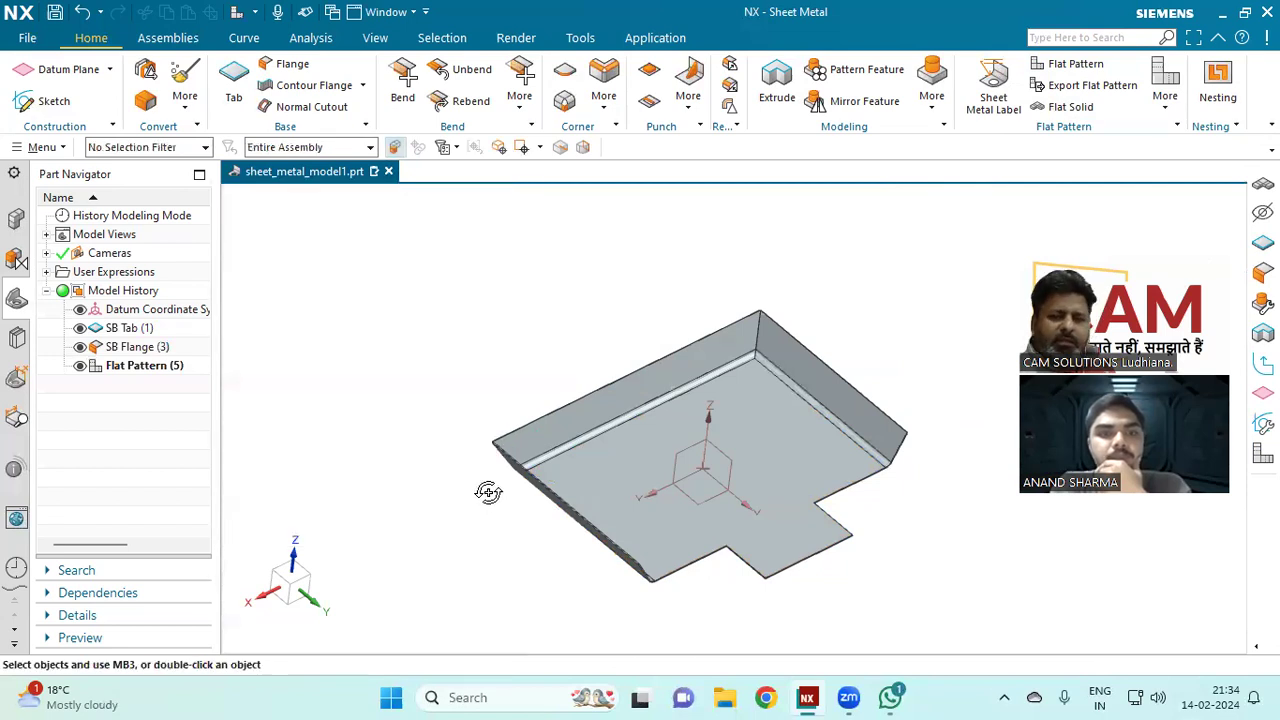
{"action": "middle_click_drag", "start_coordinate": [486, 489], "coordinate": [480, 503]}
{"action": "left_click", "coordinate": [157, 368]}
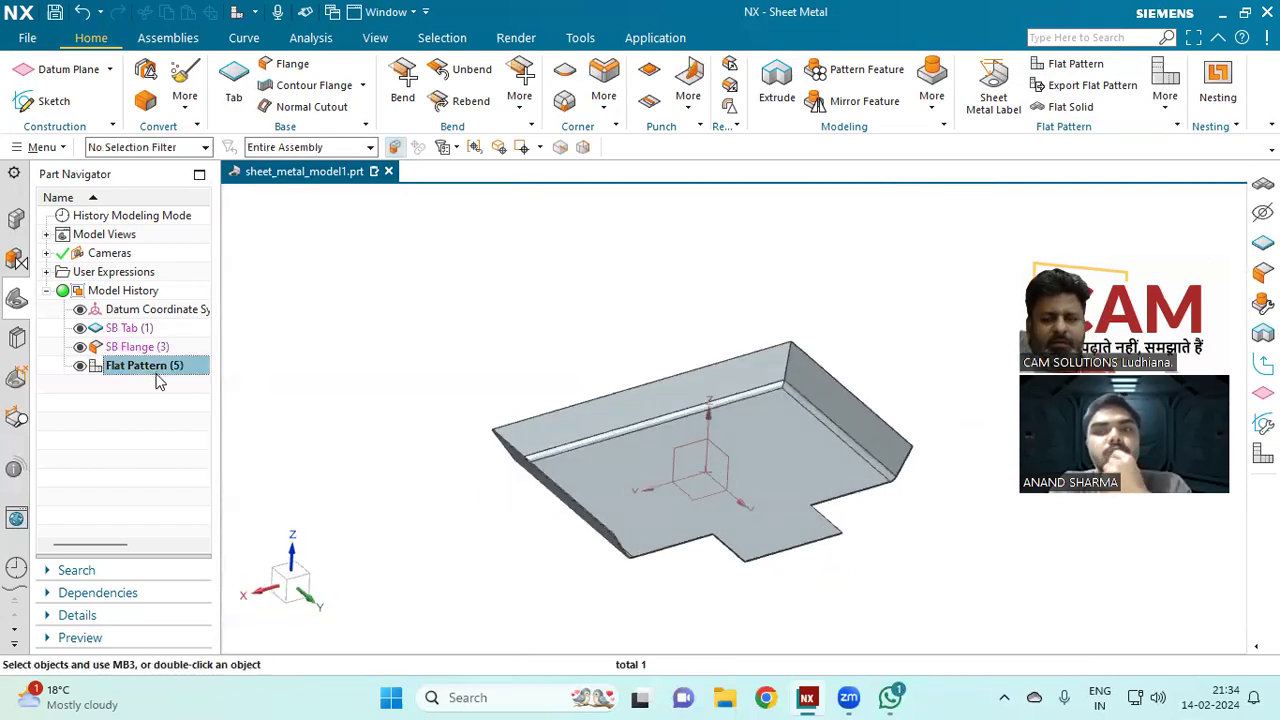
{"action": "middle_click_drag", "start_coordinate": [340, 374], "coordinate": [348, 390]}
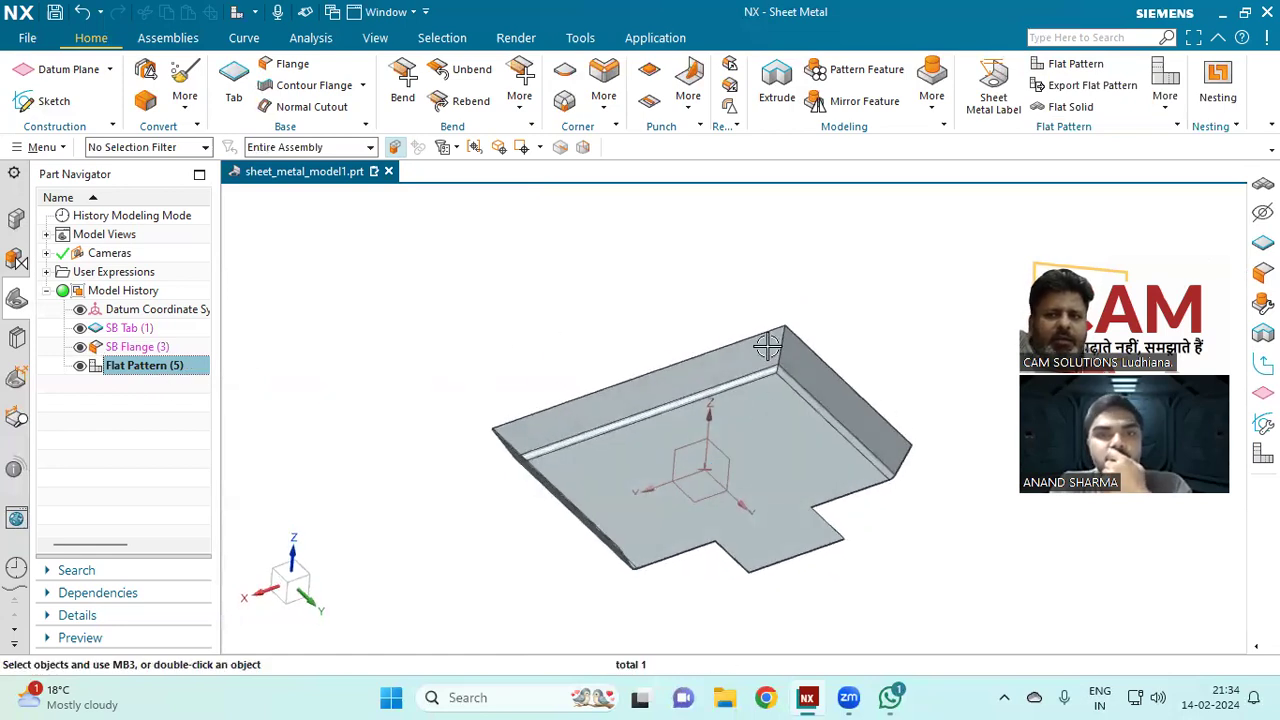
Step: Delete the Flat Pattern feature from the model history
{"action": "right_click", "coordinate": [157, 370]}
{"action": "left_click", "coordinate": [202, 399]}
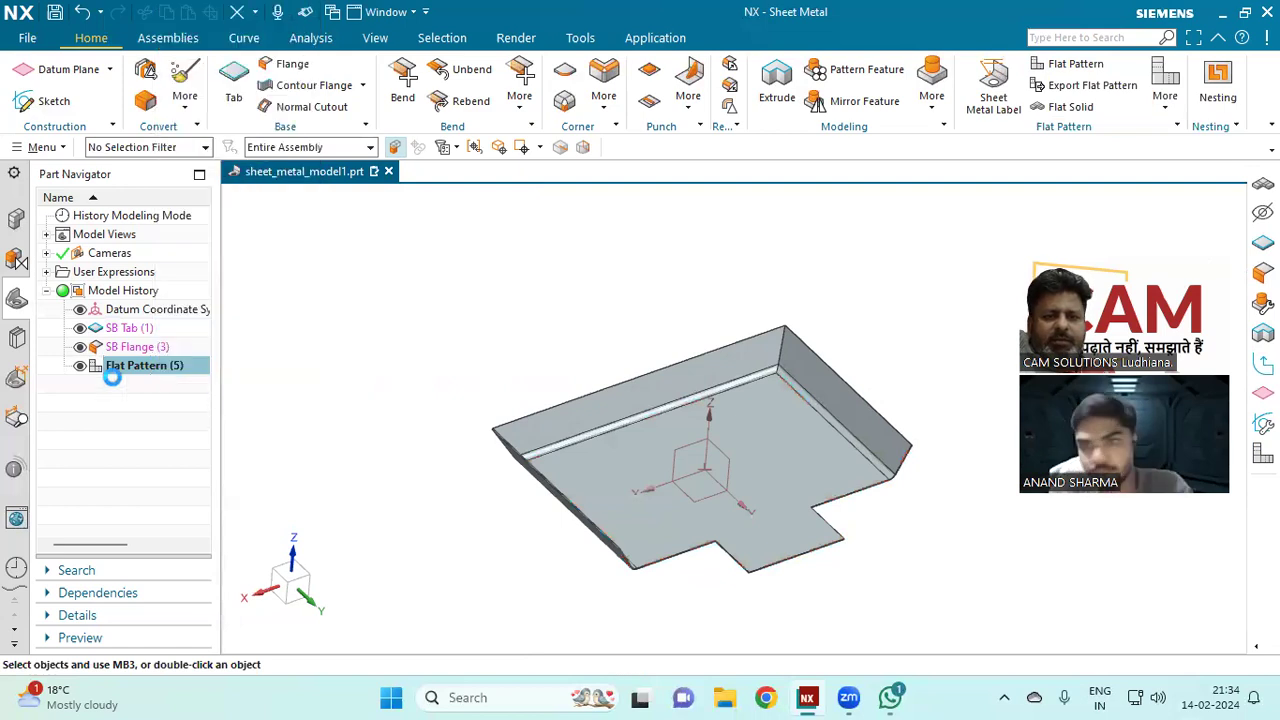
{"action": "middle_click_drag", "start_coordinate": [535, 320], "coordinate": [557, 320]}
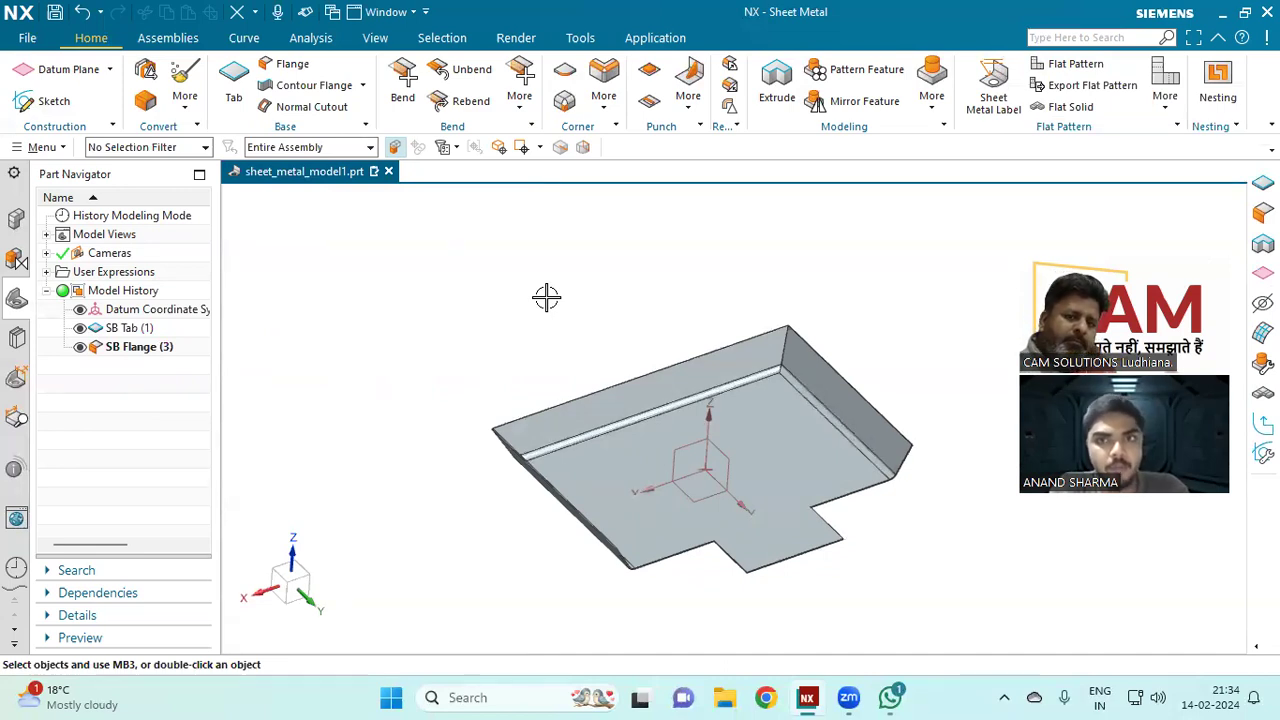
Step: Delete the three-edge flange from the part
{"action": "left_click", "coordinate": [150, 348]}
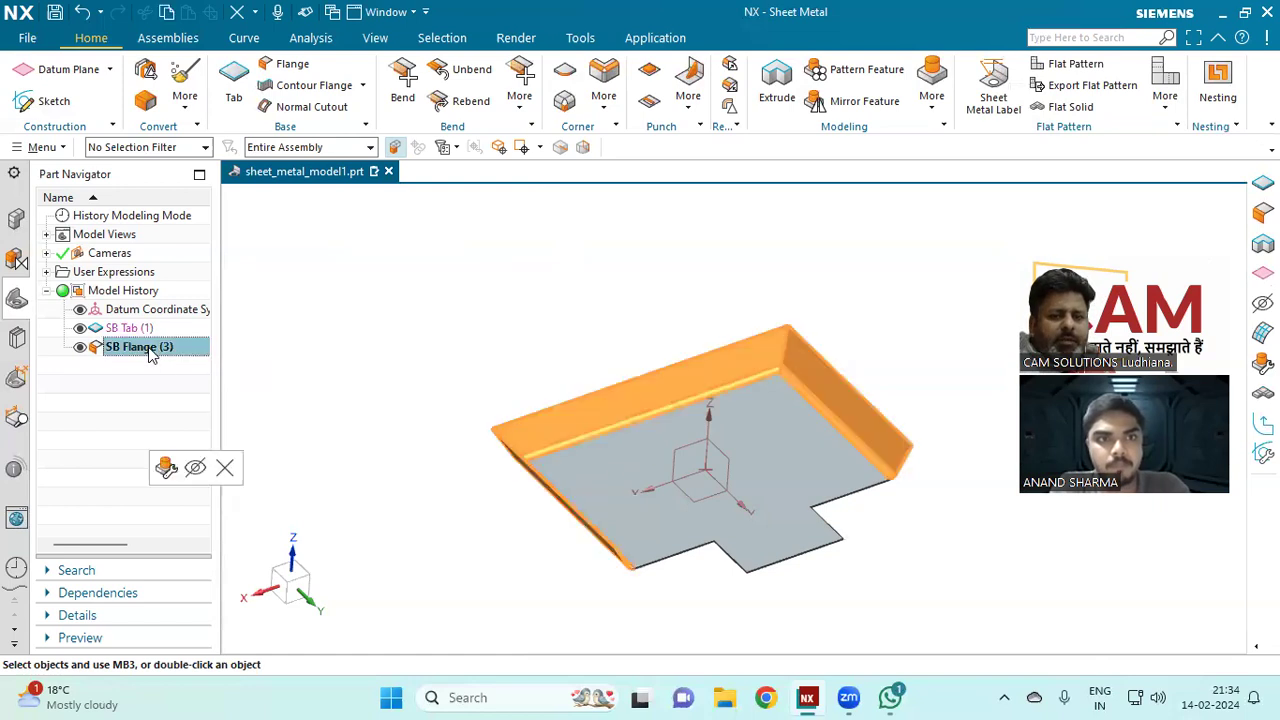
{"action": "right_click", "coordinate": [150, 348]}
{"action": "left_click", "coordinate": [190, 329]}
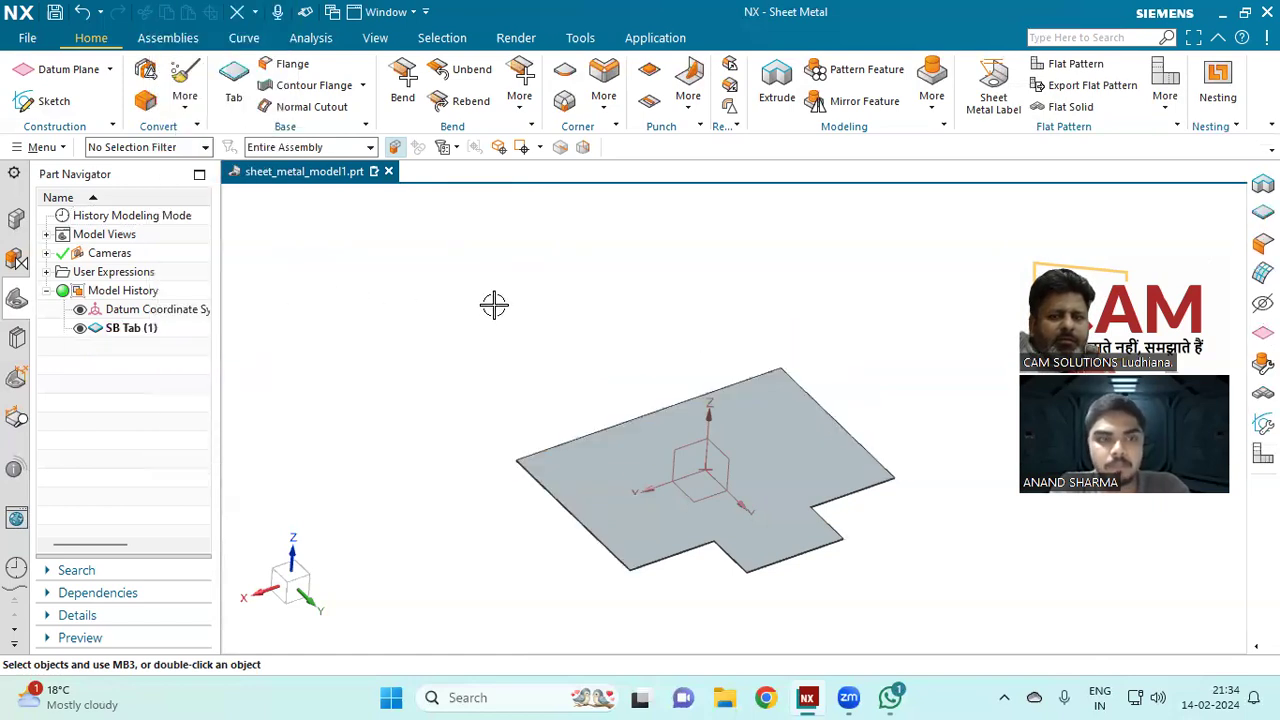
Step: Start a Secondary contour flange and place its section sketch normal to the tab's long straight edge at 22% arc length
{"action": "scroll", "coordinate": [505, 365], "scroll_direction": "down", "scroll_amount": 2}
{"action": "scroll", "coordinate": [505, 365], "scroll_direction": "up", "scroll_amount": 3}
{"action": "middle_click_drag", "start_coordinate": [631, 363], "coordinate": [580, 361]}
{"action": "scroll", "coordinate": [580, 361], "scroll_direction": "up", "scroll_amount": 2}
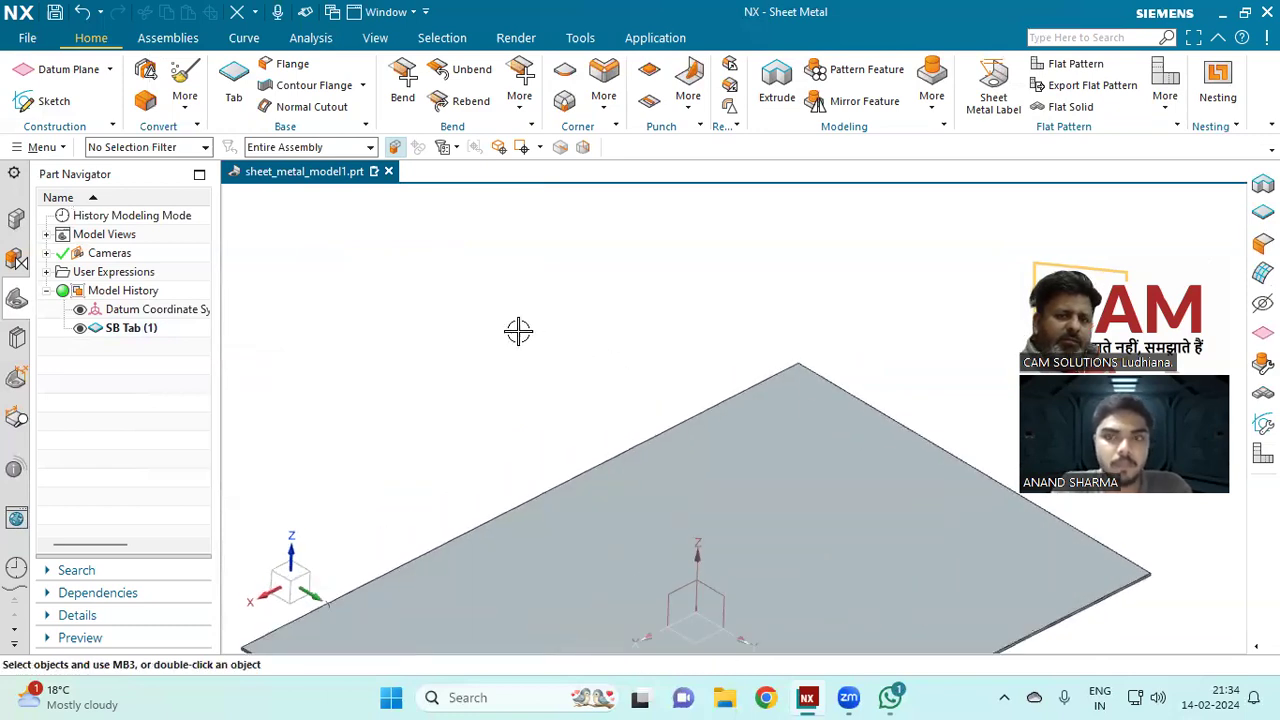
{"action": "left_click", "coordinate": [362, 85]}
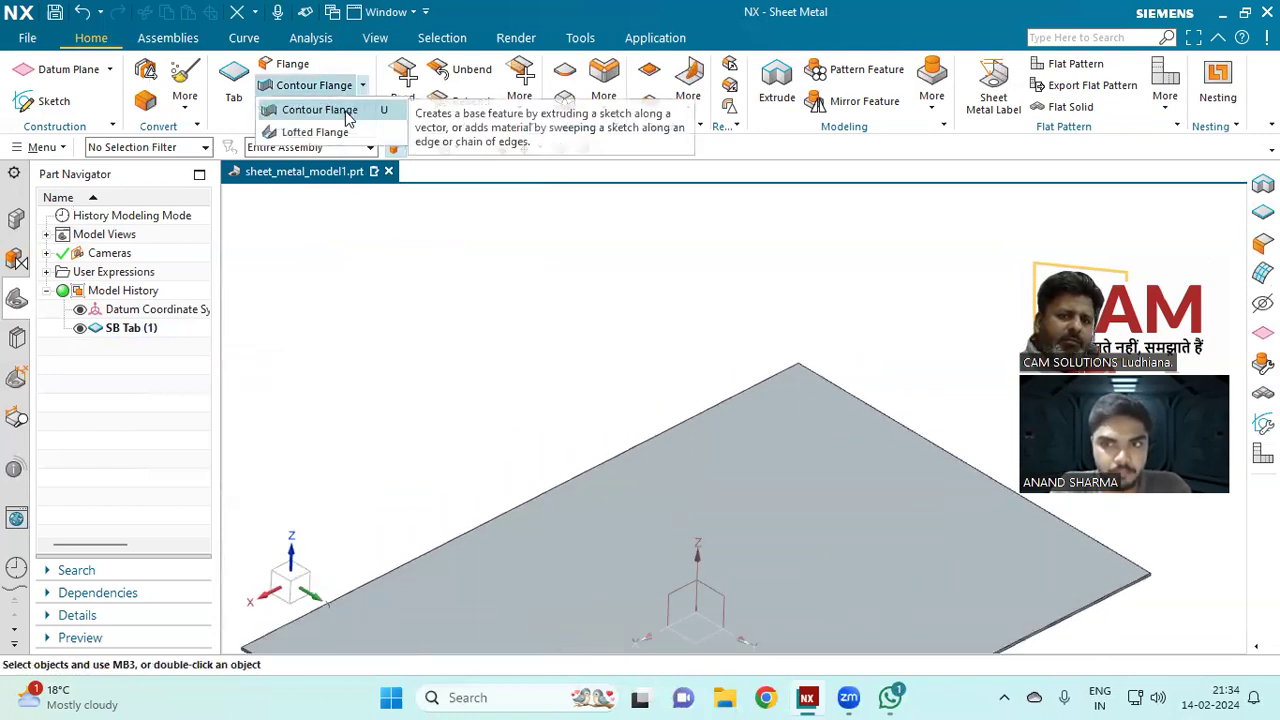
{"action": "left_click", "coordinate": [348, 113]}
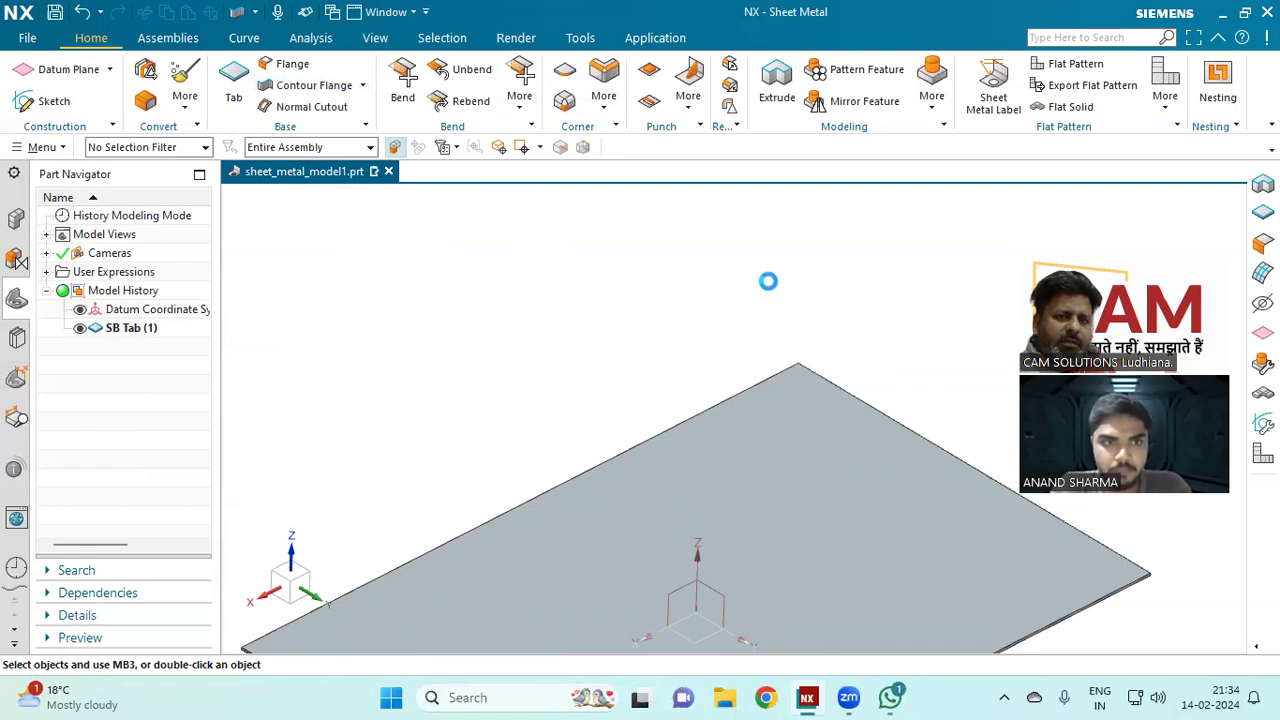
{"action": "scroll", "coordinate": [766, 279], "scroll_direction": "down", "scroll_amount": 4}
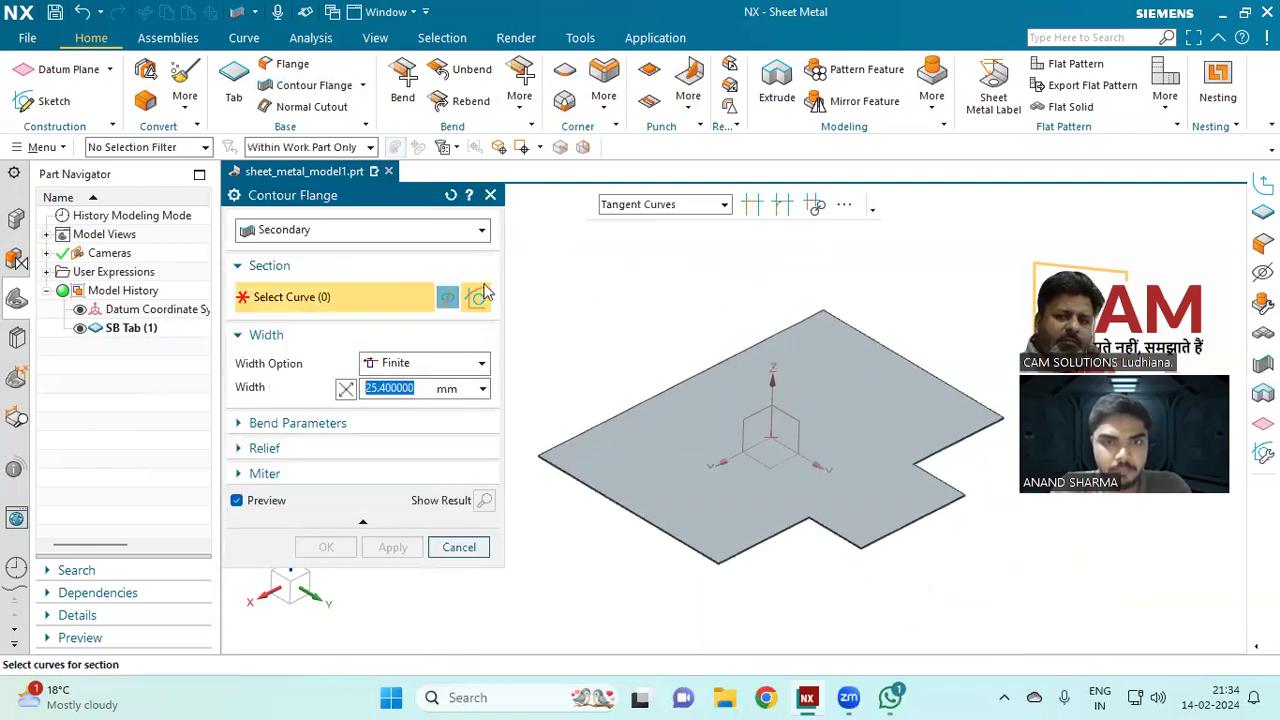
{"action": "left_click", "coordinate": [362, 232]}
{"action": "left_click", "coordinate": [295, 276]}
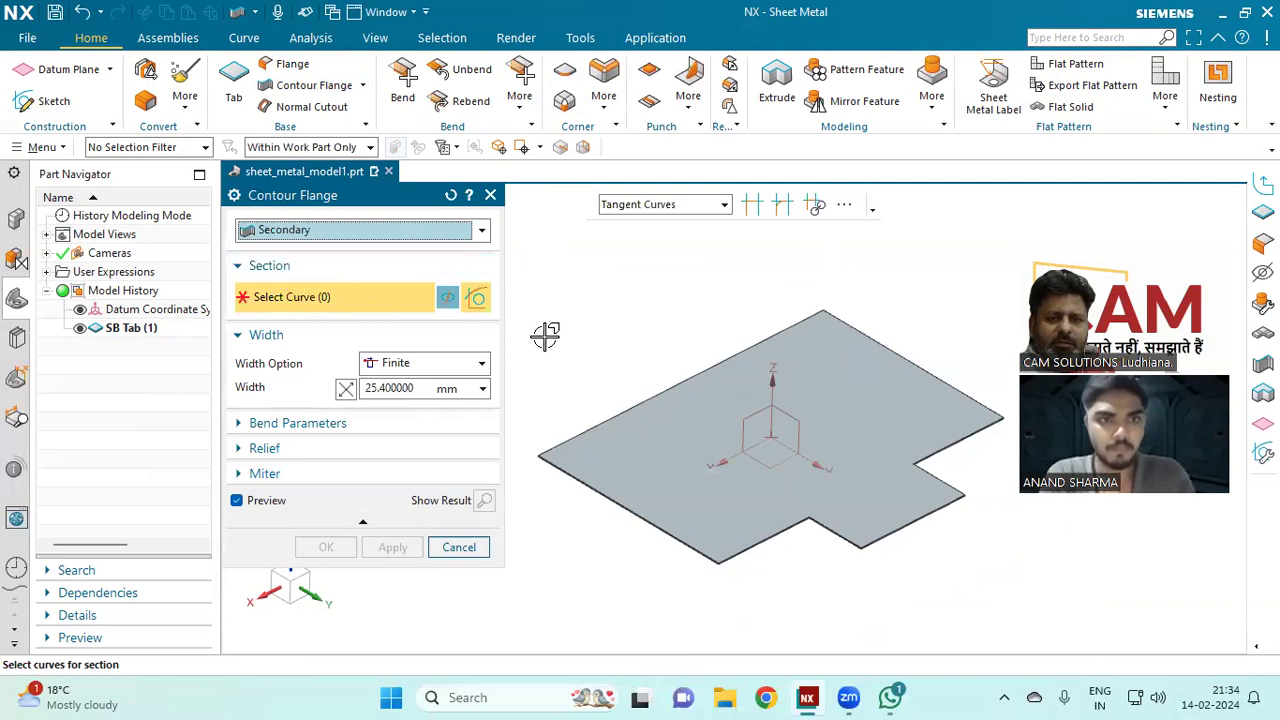
{"action": "left_click", "coordinate": [669, 386]}
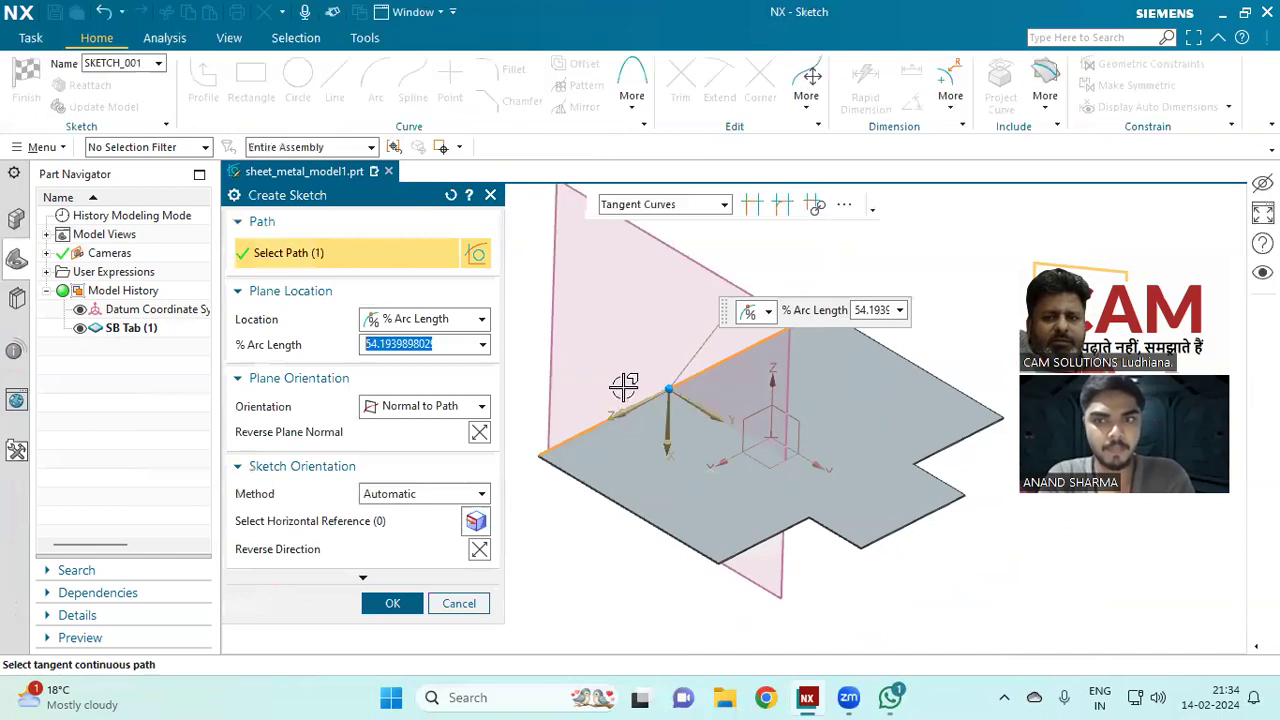
{"action": "mouse_move", "coordinate": [620, 382]}
{"action": "left_mouse_down"}
{"action": "mouse_move", "coordinate": [697, 371]}
{"action": "mouse_move", "coordinate": [797, 326]}
{"action": "mouse_move", "coordinate": [700, 370]}
{"action": "mouse_move", "coordinate": [766, 322]}
{"action": "mouse_move", "coordinate": [737, 347]}
{"action": "mouse_move", "coordinate": [760, 341]}
{"action": "left_mouse_up"}
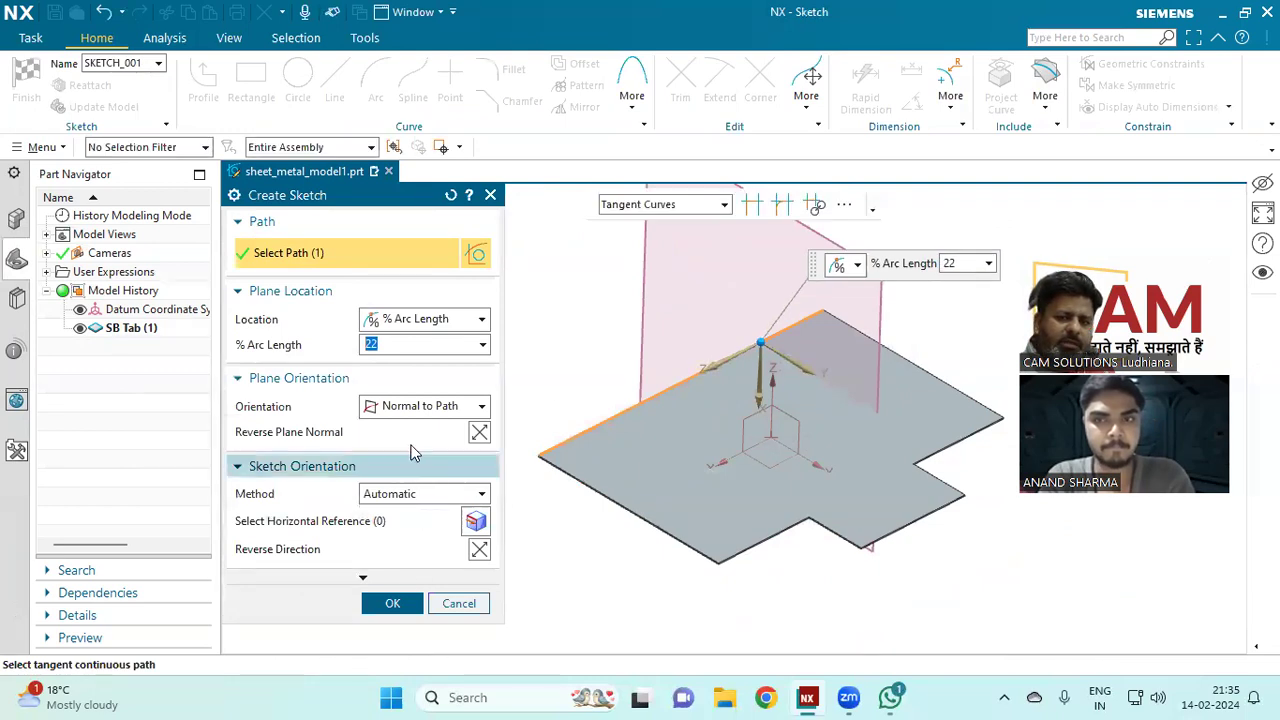
{"action": "left_click", "coordinate": [393, 603]}
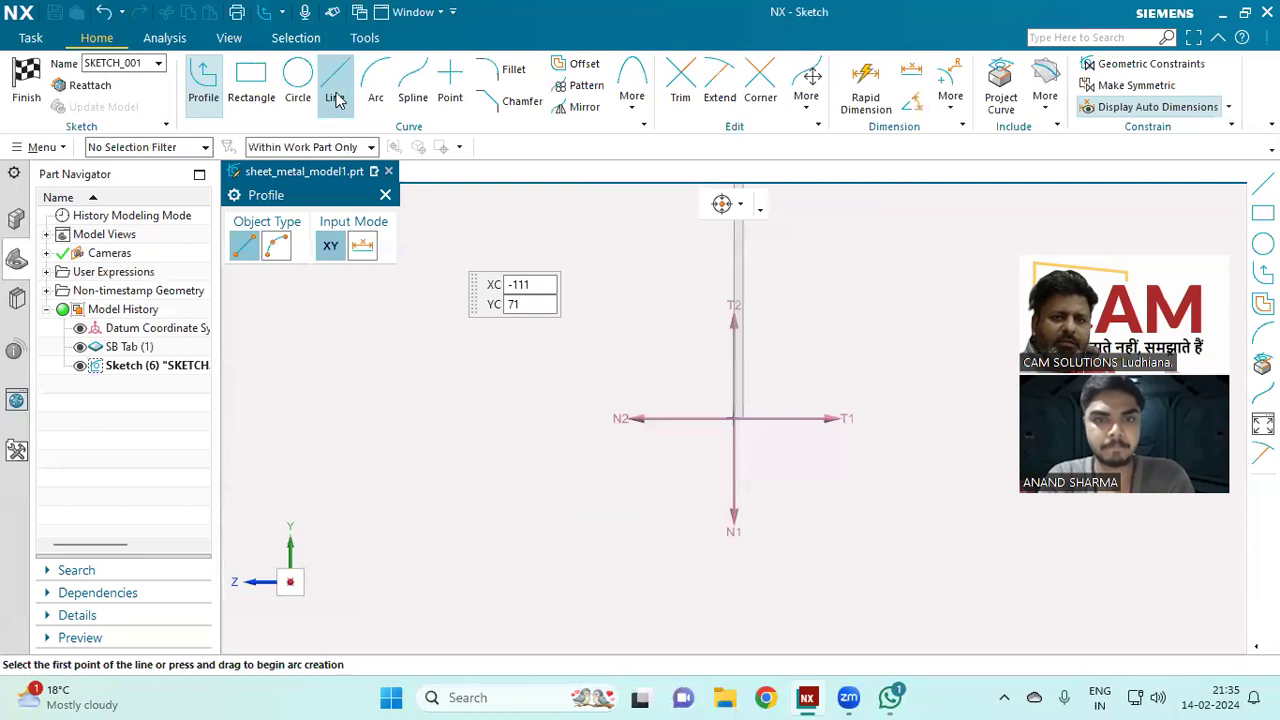
Step: Sketch a three-line open profile from the tab's edge: about 29 mm sloping at 160°, a short vertical, and about 21 mm horizontal; finish the sketch
{"action": "left_click", "coordinate": [733, 418]}
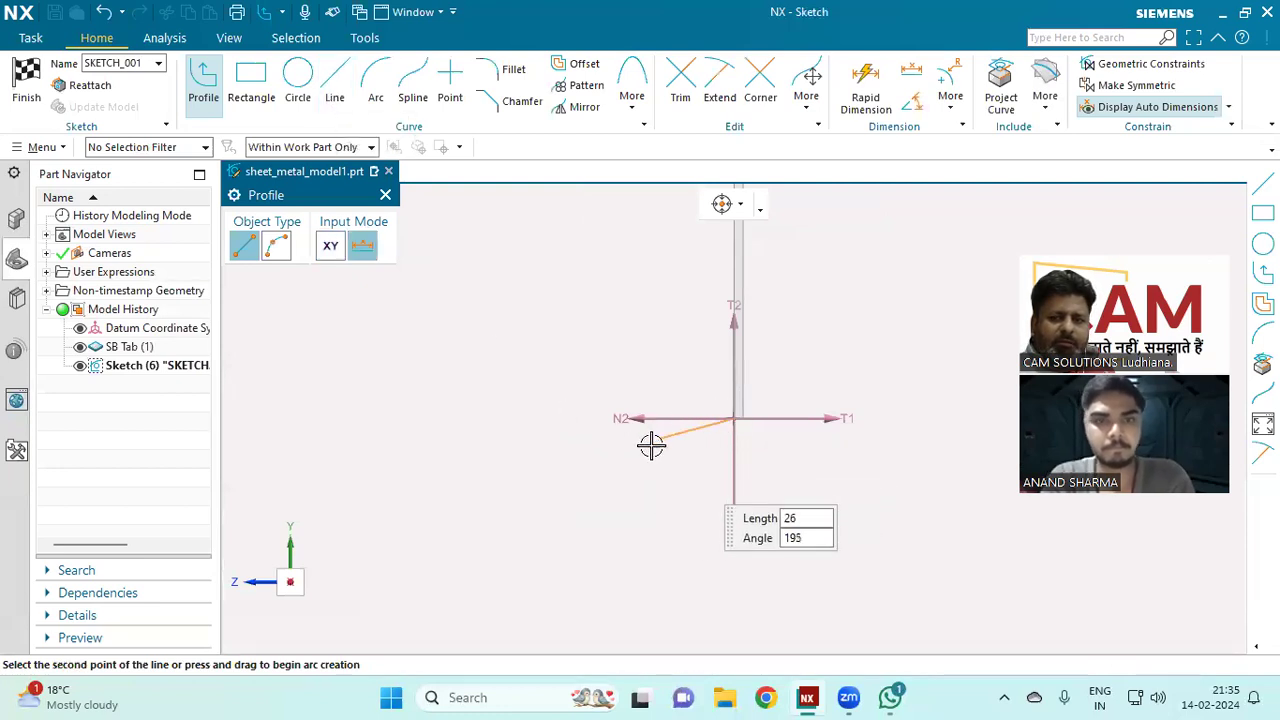
{"action": "left_click", "coordinate": [646, 501]}
{"action": "left_click", "coordinate": [590, 508]}
{"action": "left_click", "coordinate": [385, 195]}
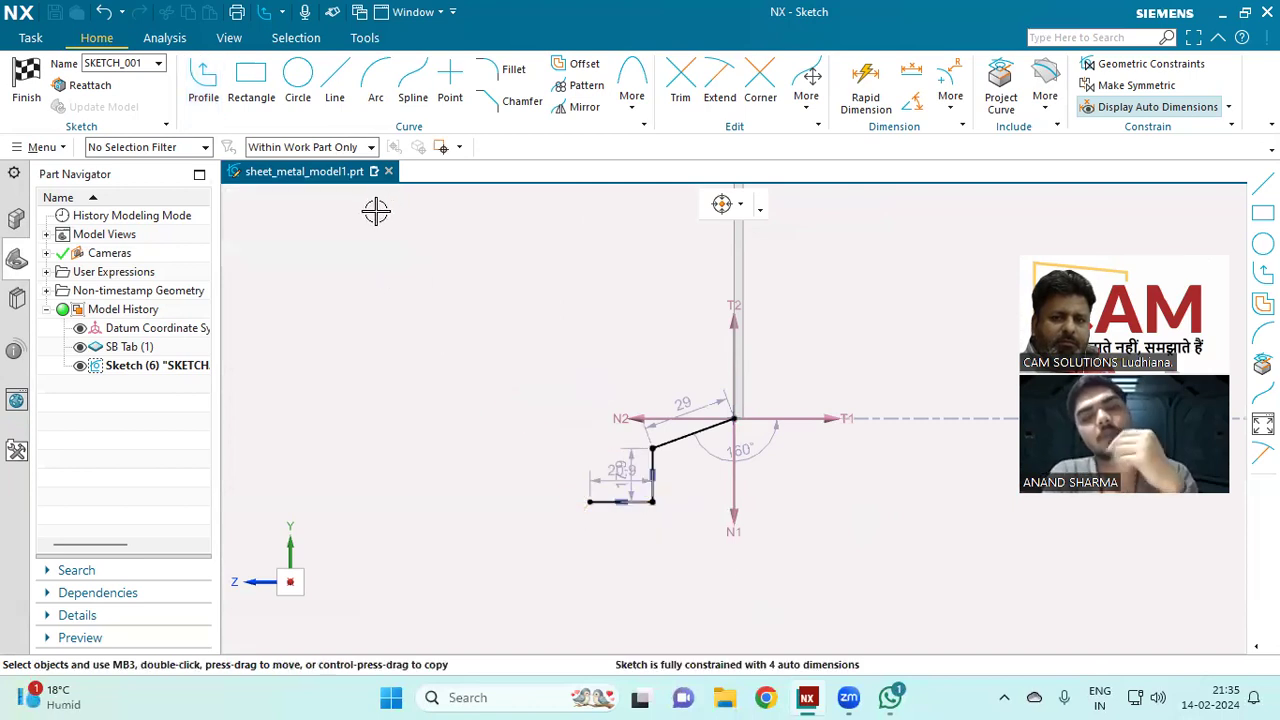
{"action": "left_click", "coordinate": [26, 82]}
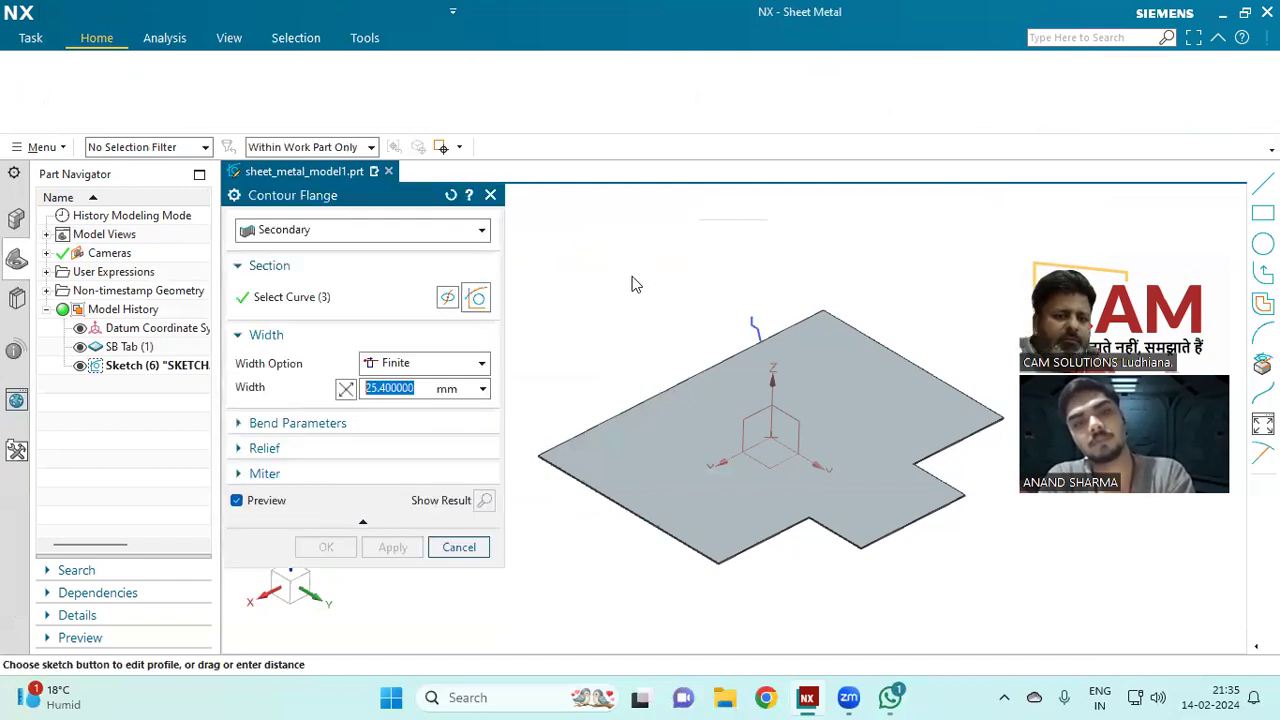
Step: Set the contour flange's Width Option to Chain and select five consecutive tab edges, starting with the long edge that carries the section
{"action": "left_click", "coordinate": [465, 368]}
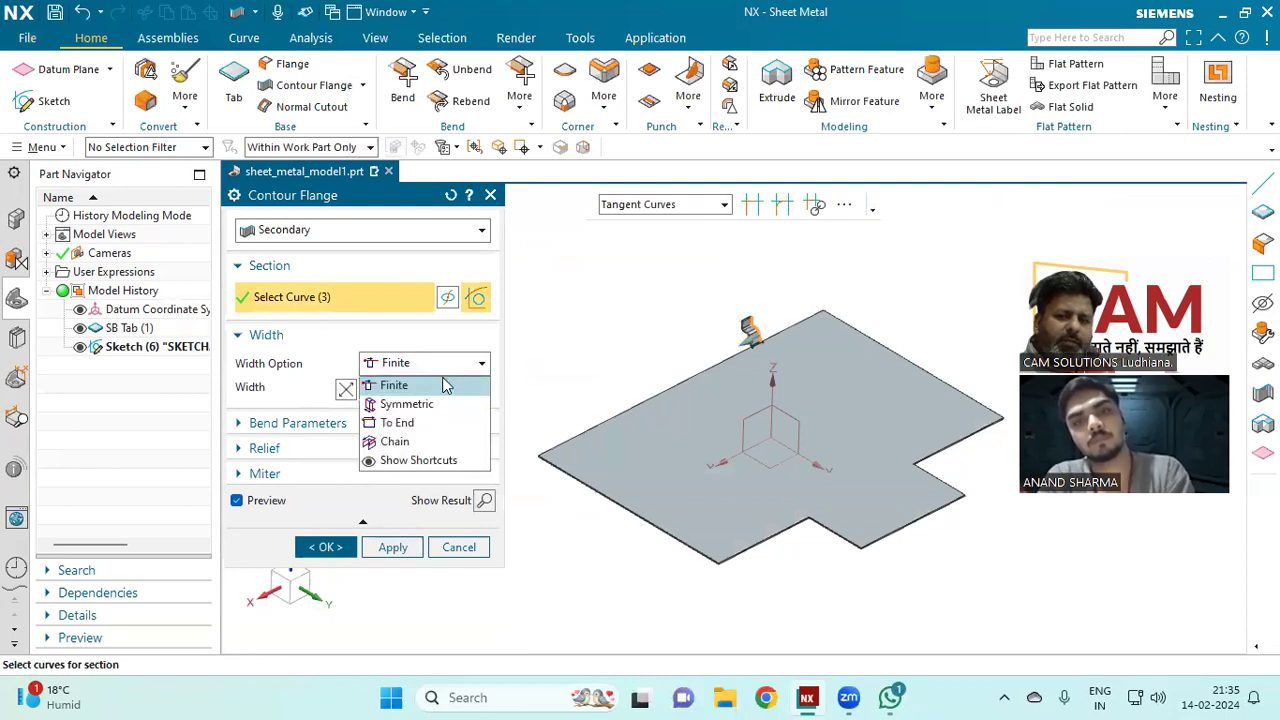
{"action": "left_click", "coordinate": [411, 441]}
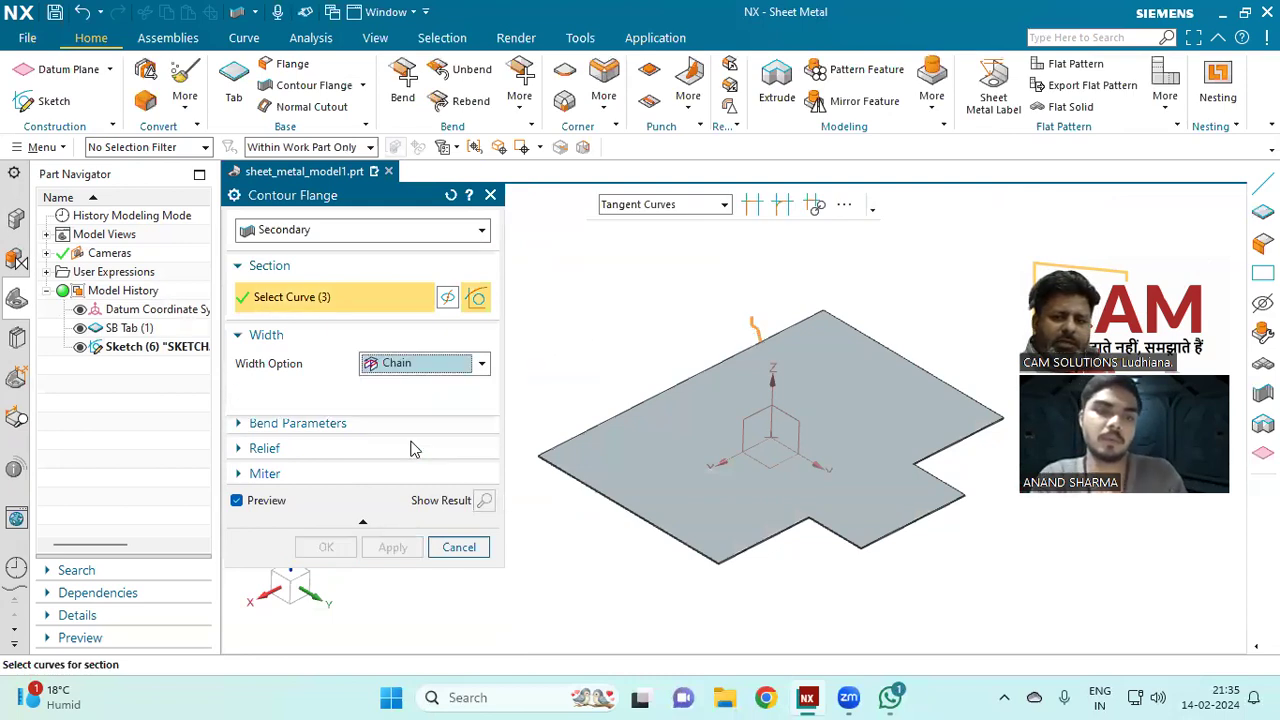
{"action": "left_click", "coordinate": [614, 413]}
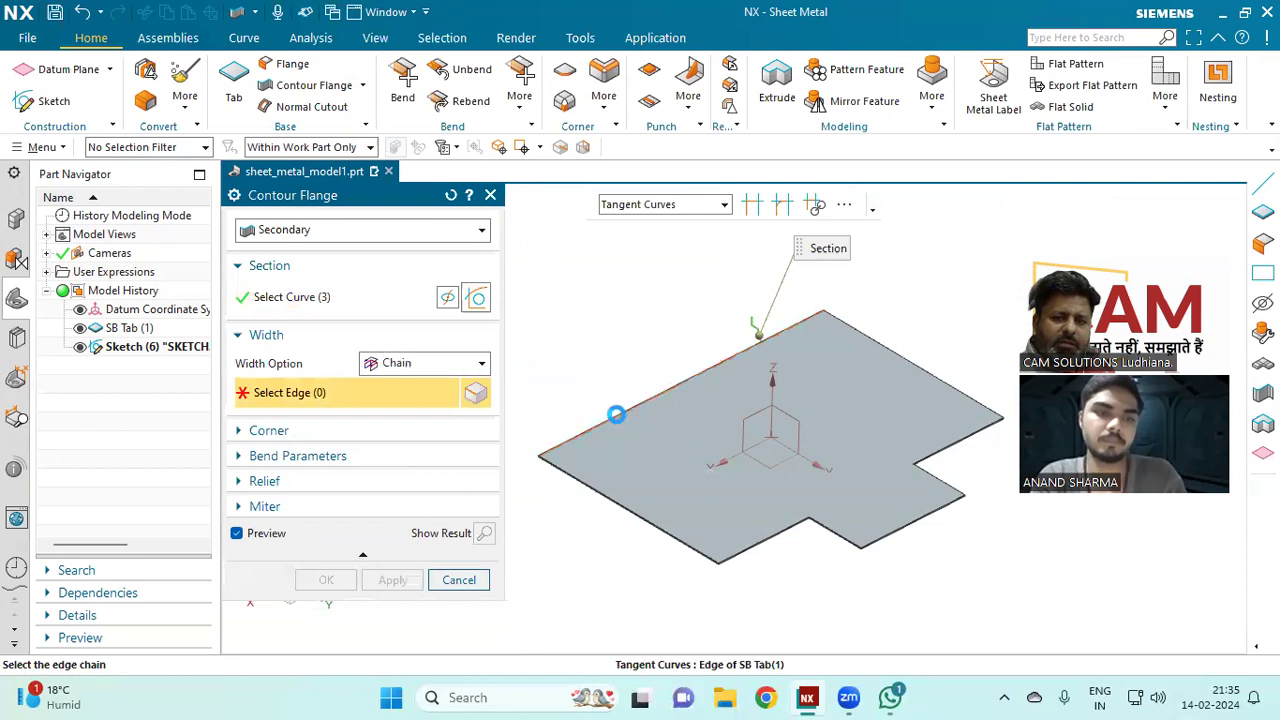
{"action": "left_click", "coordinate": [591, 480]}
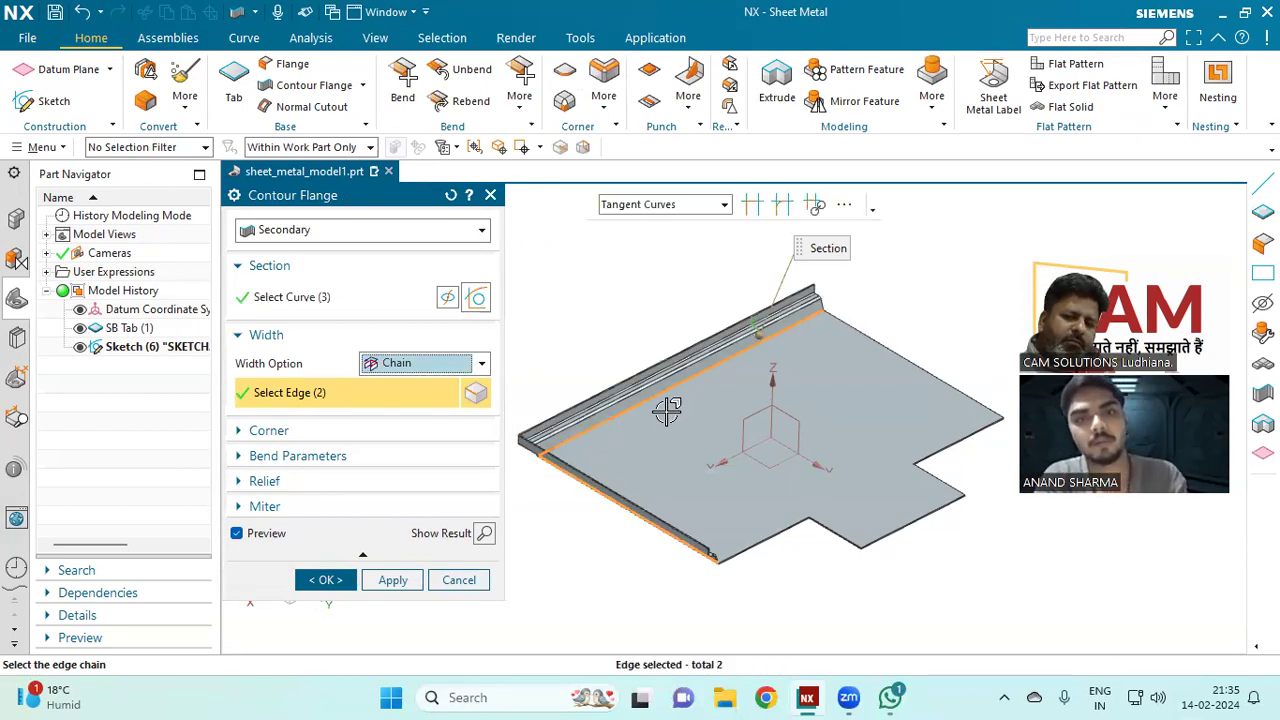
{"action": "left_click", "coordinate": [752, 542]}
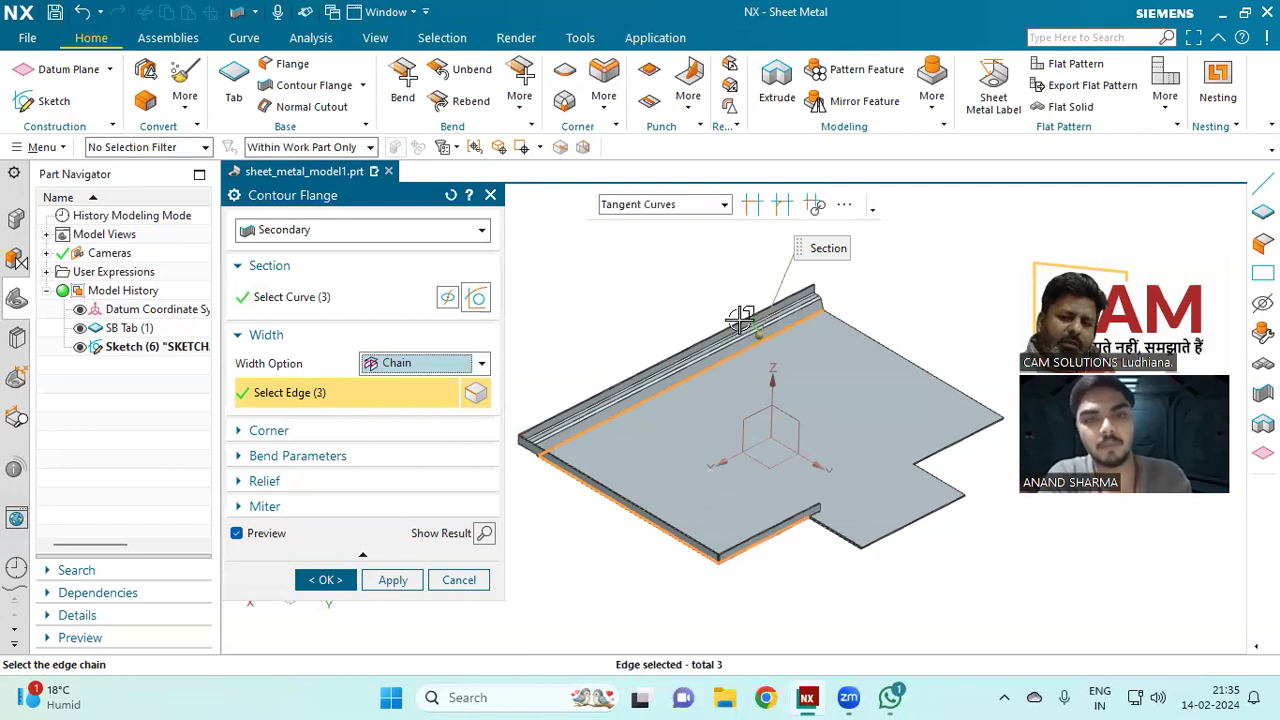
{"action": "scroll", "coordinate": [745, 517], "scroll_direction": "up", "scroll_amount": 2}
{"action": "mouse_move", "coordinate": [745, 517]}
{"action": "middle_mouse_down"}
{"action": "mouse_move", "coordinate": [706, 494]}
{"action": "mouse_move", "coordinate": [746, 505]}
{"action": "middle_mouse_up"}
{"action": "left_click", "coordinate": [939, 521]}
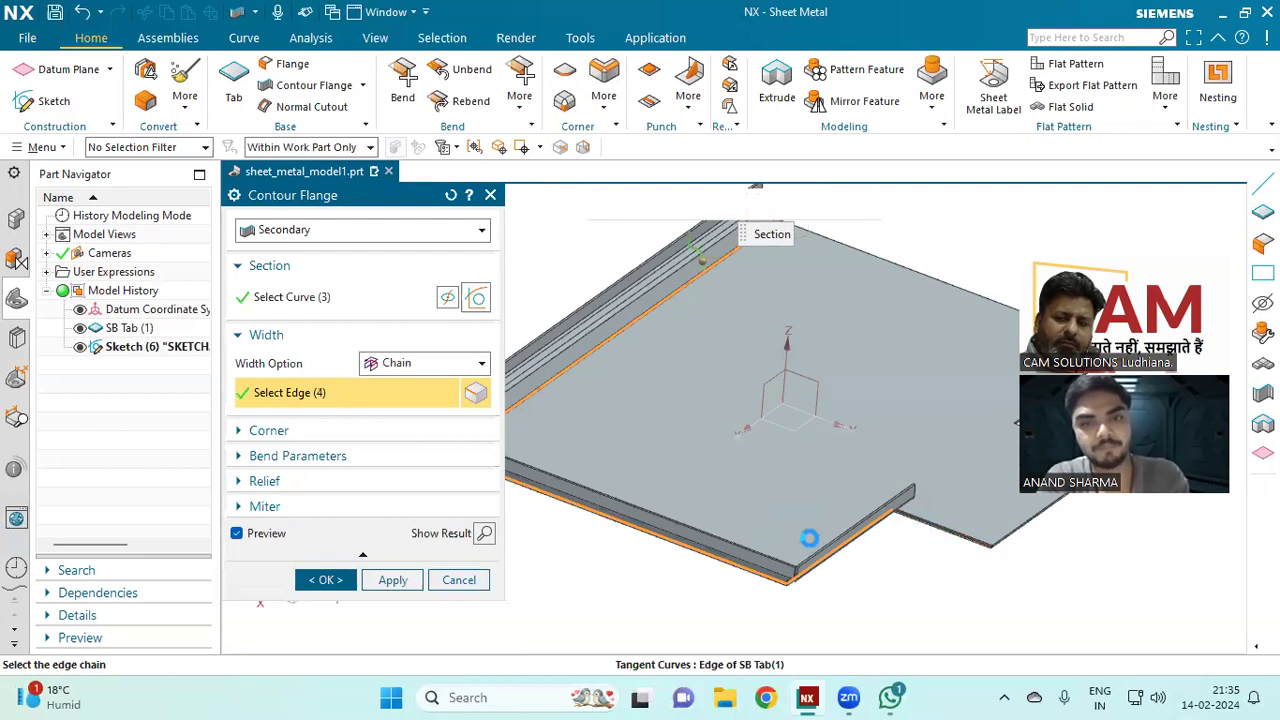
{"action": "middle_click_drag", "start_coordinate": [960, 512], "coordinate": [975, 563]}
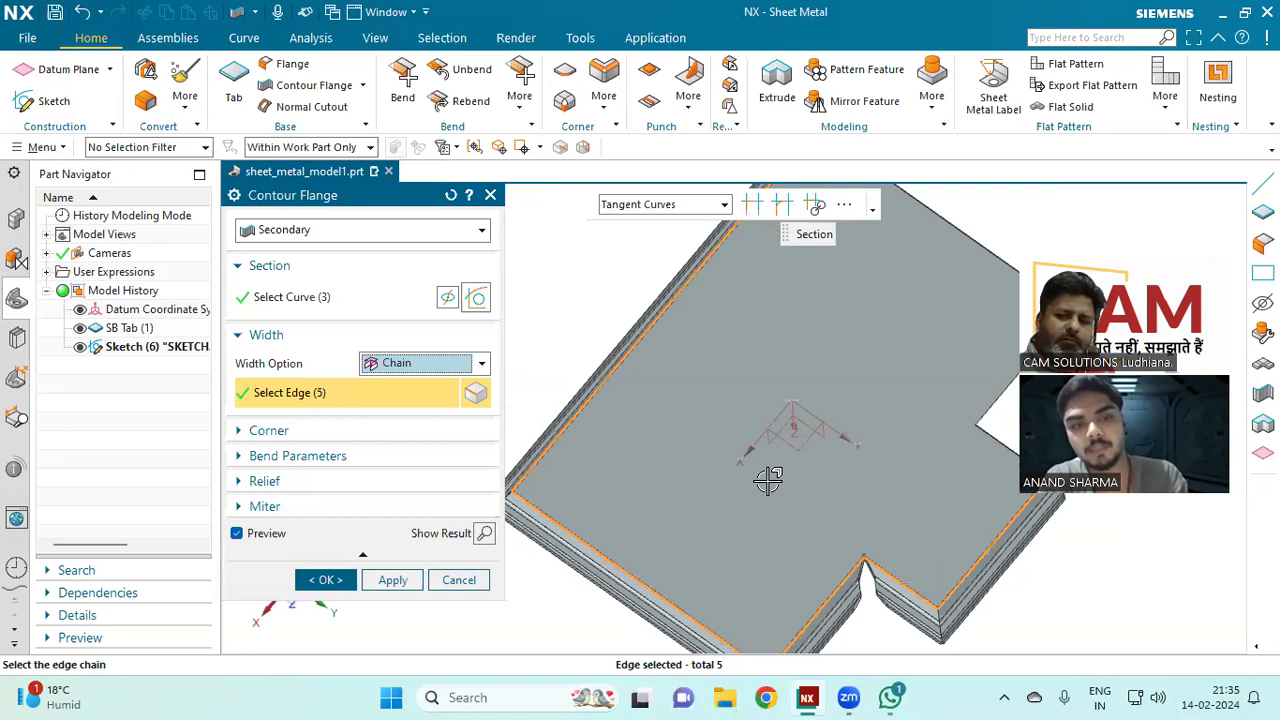
{"action": "scroll", "coordinate": [768, 480], "scroll_direction": "down", "scroll_amount": 3}
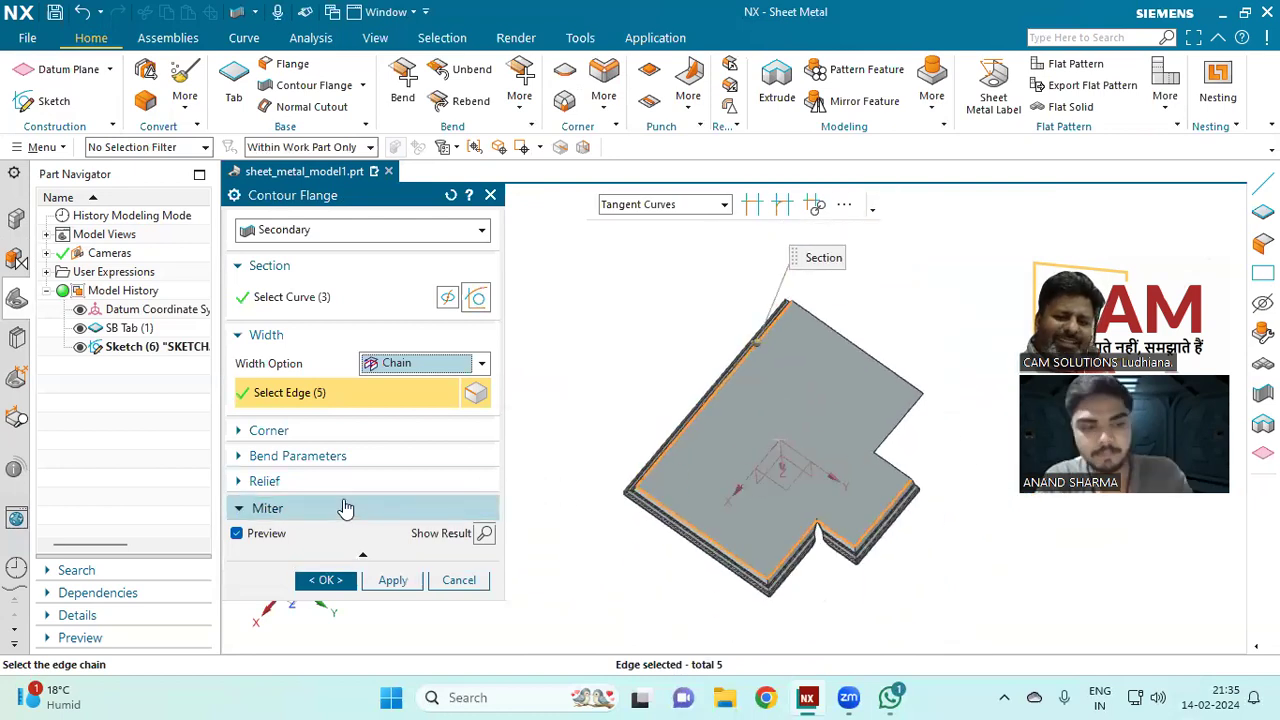
Step: Examine the contour flange's miter, relief, bend parameter and corner settings
{"action": "left_click", "coordinate": [345, 509]}
{"action": "left_click", "coordinate": [360, 471]}
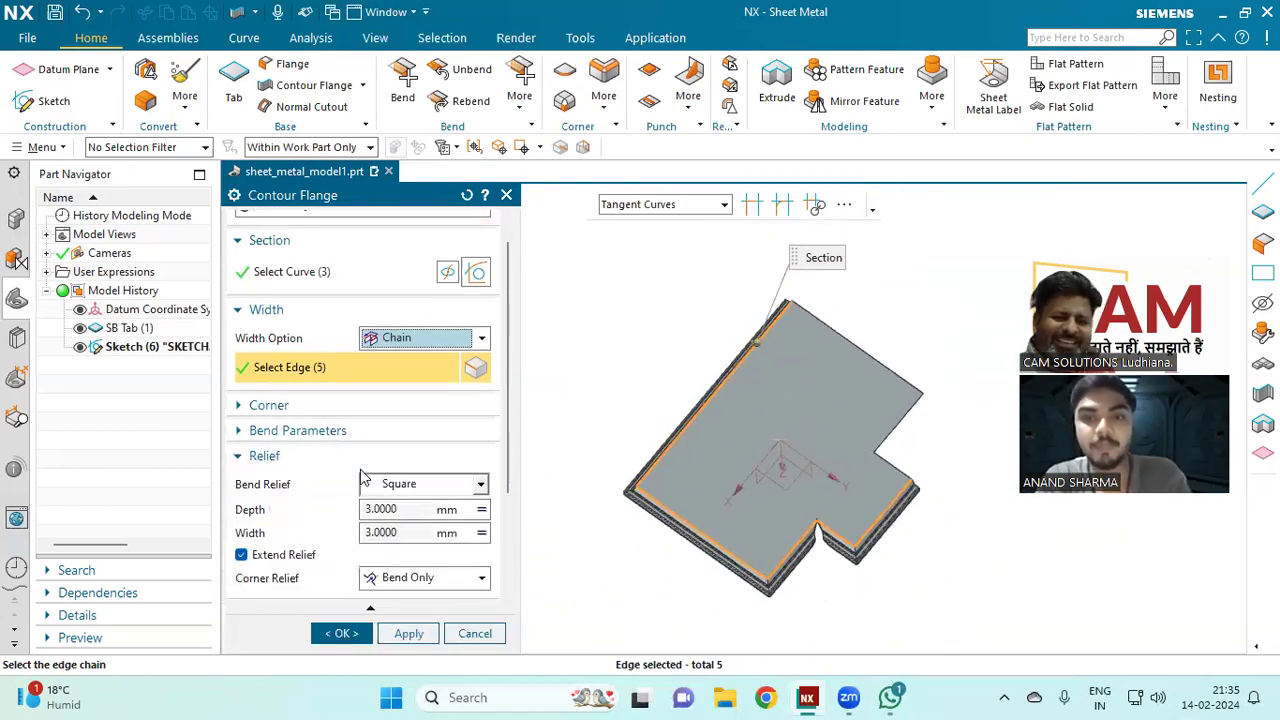
{"action": "scroll", "coordinate": [338, 515], "scroll_direction": "down", "scroll_amount": 2}
{"action": "scroll", "coordinate": [338, 522], "scroll_direction": "down", "scroll_amount": 1}
{"action": "scroll", "coordinate": [330, 515], "scroll_direction": "up", "scroll_amount": 5}
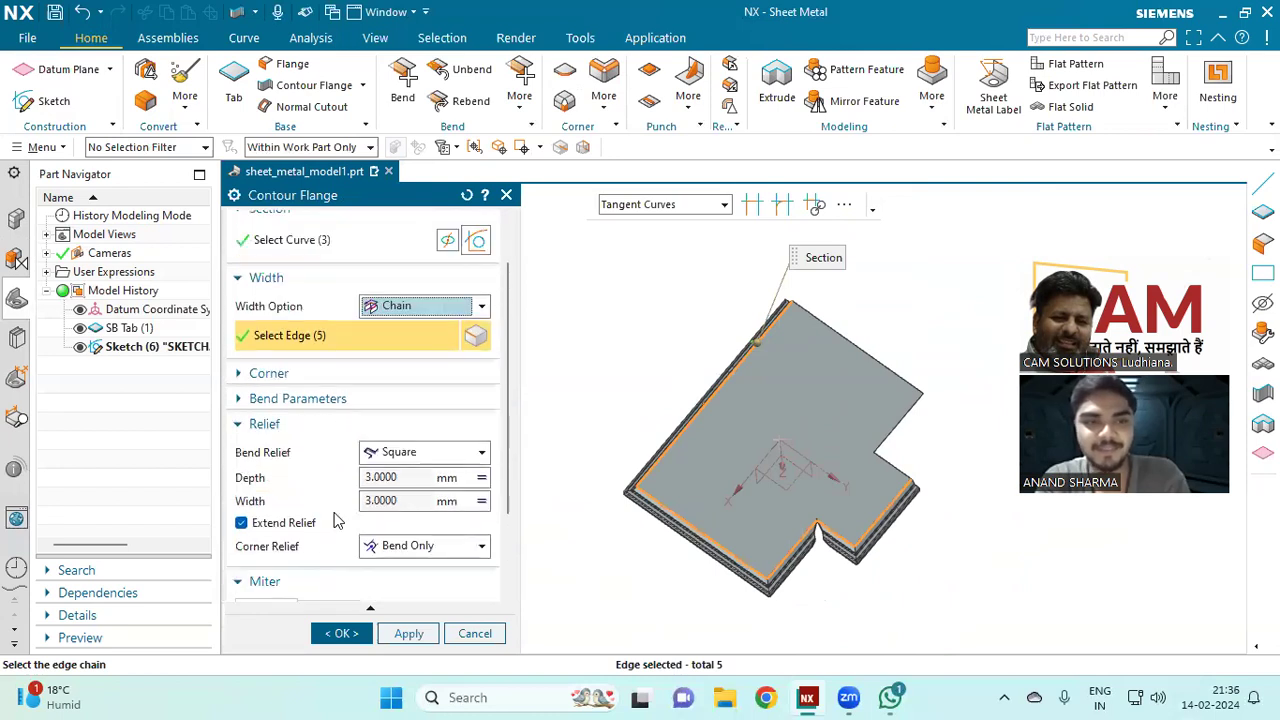
{"action": "left_click", "coordinate": [312, 460]}
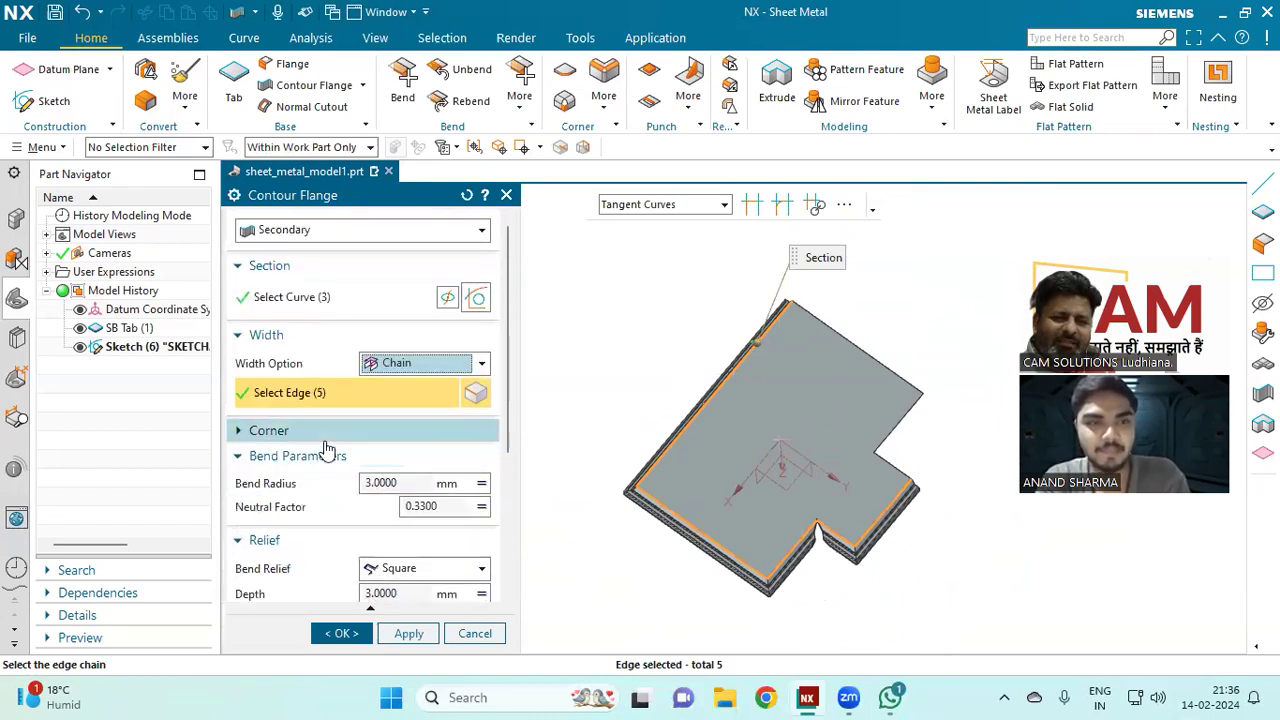
{"action": "left_click", "coordinate": [318, 436]}
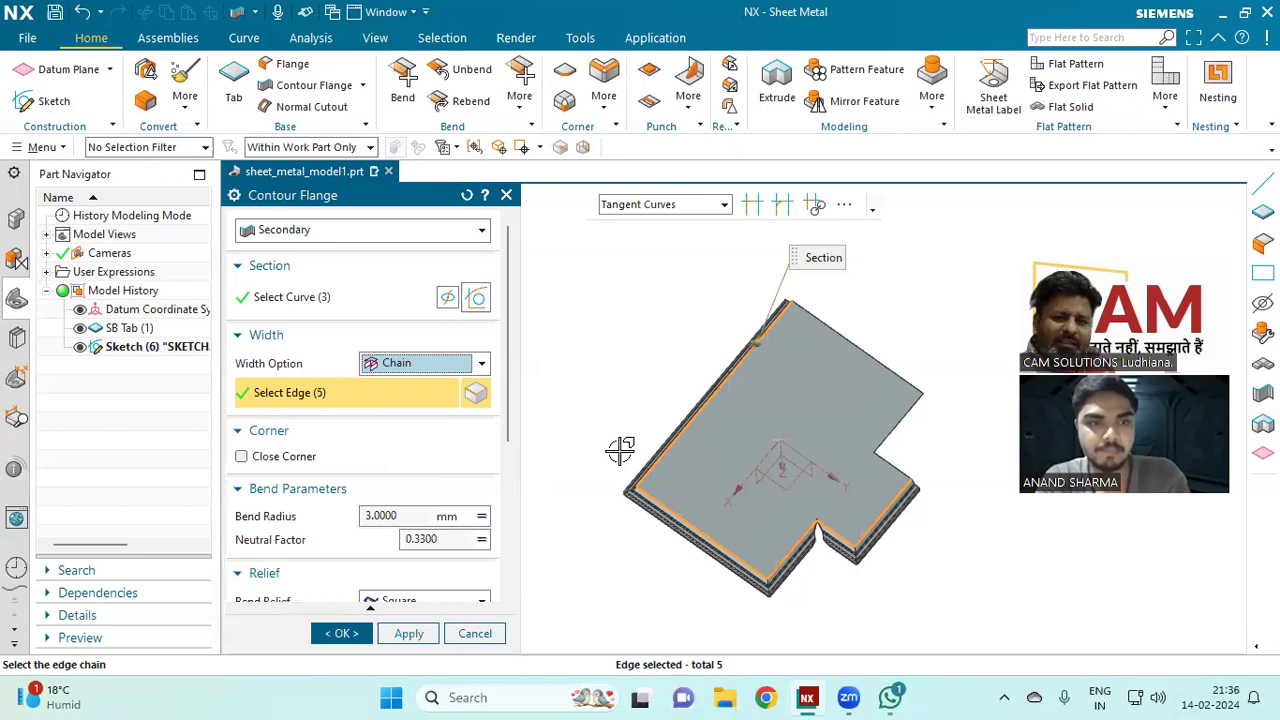
Step: Add the outer edge of the projecting step as the sixth chain edge and enable Close Corner
{"action": "scroll", "coordinate": [904, 440], "scroll_direction": "up", "scroll_amount": 1}
{"action": "left_click", "coordinate": [887, 460]}
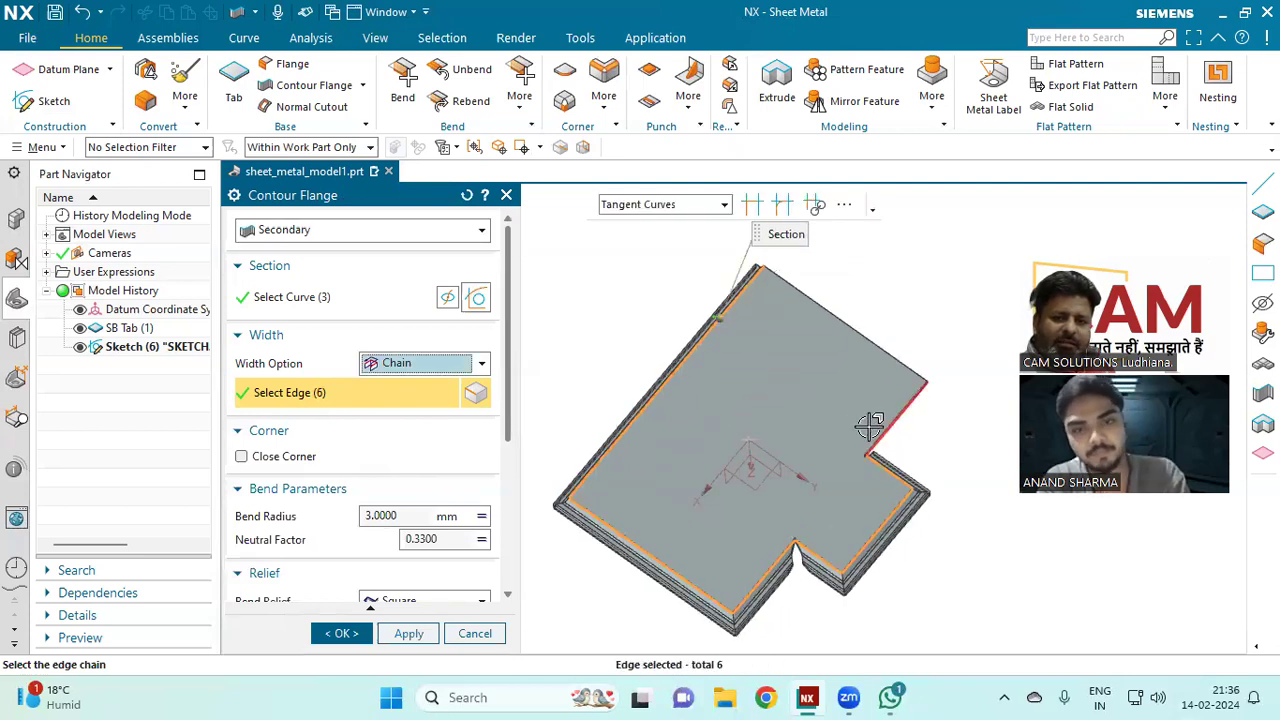
{"action": "left_click", "coordinate": [267, 458]}
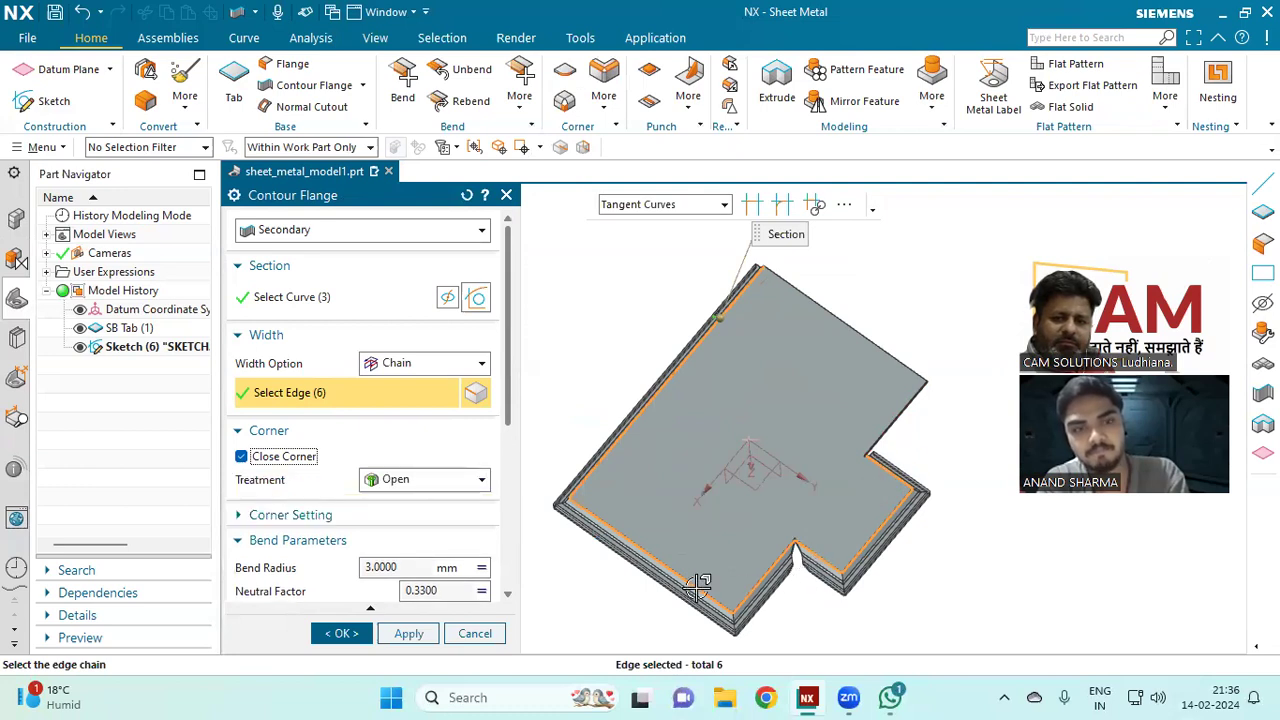
Step: Inspect a flange corner up close and set the corner treatment to Closed
{"action": "middle_click_drag", "start_coordinate": [700, 614], "coordinate": [719, 375]}
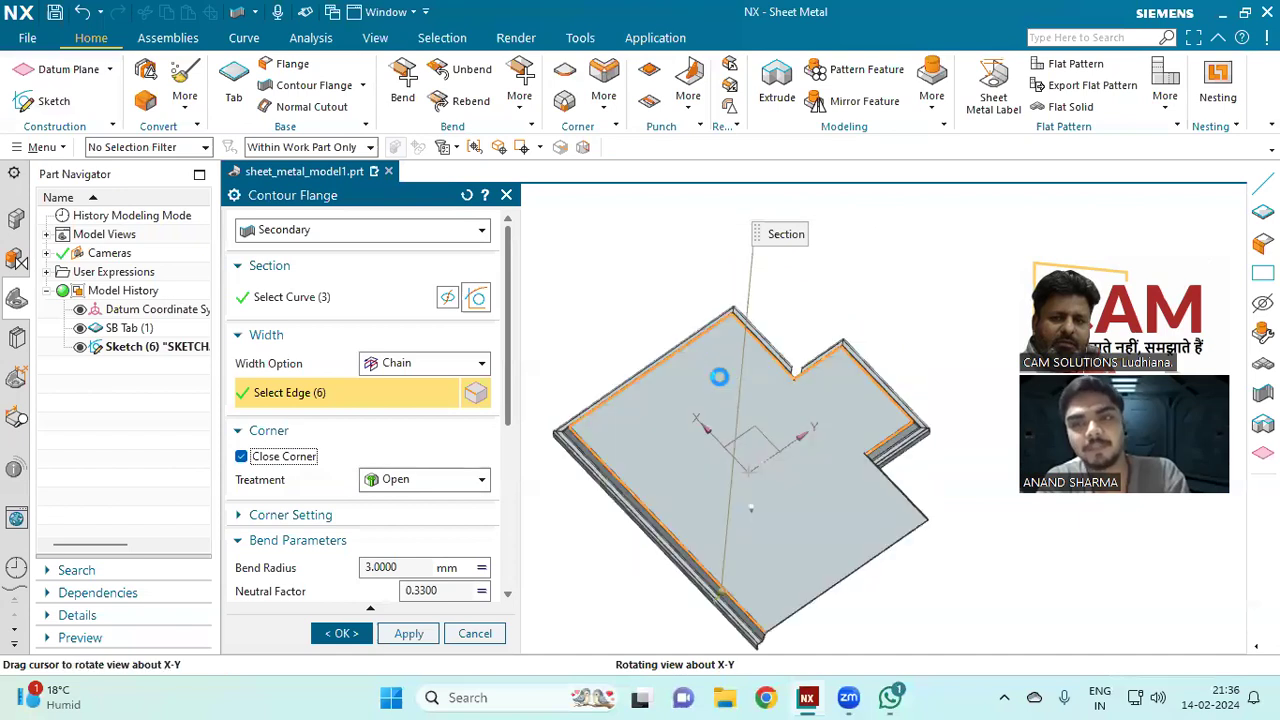
{"action": "scroll", "coordinate": [563, 421], "scroll_direction": "up", "scroll_amount": 3}
{"action": "scroll", "coordinate": [563, 421], "scroll_direction": "up", "scroll_amount": 5}
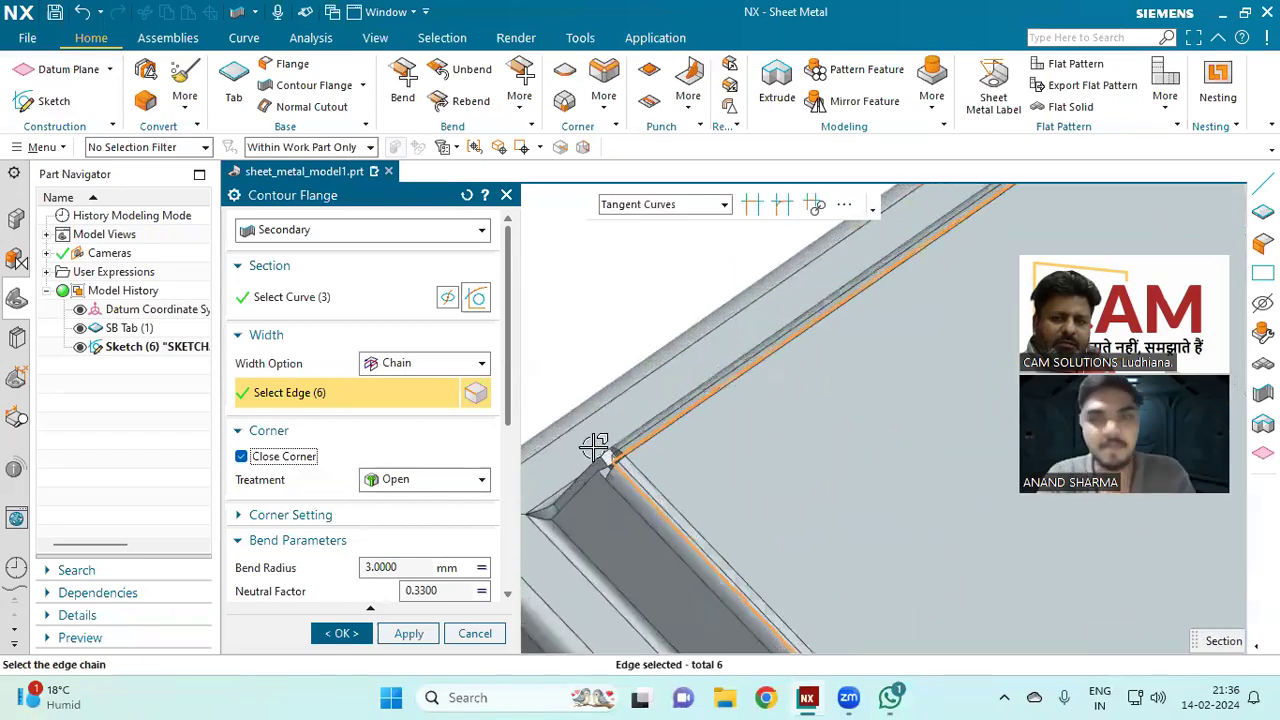
{"action": "middle_click_drag", "start_coordinate": [583, 434], "coordinate": [654, 466]}
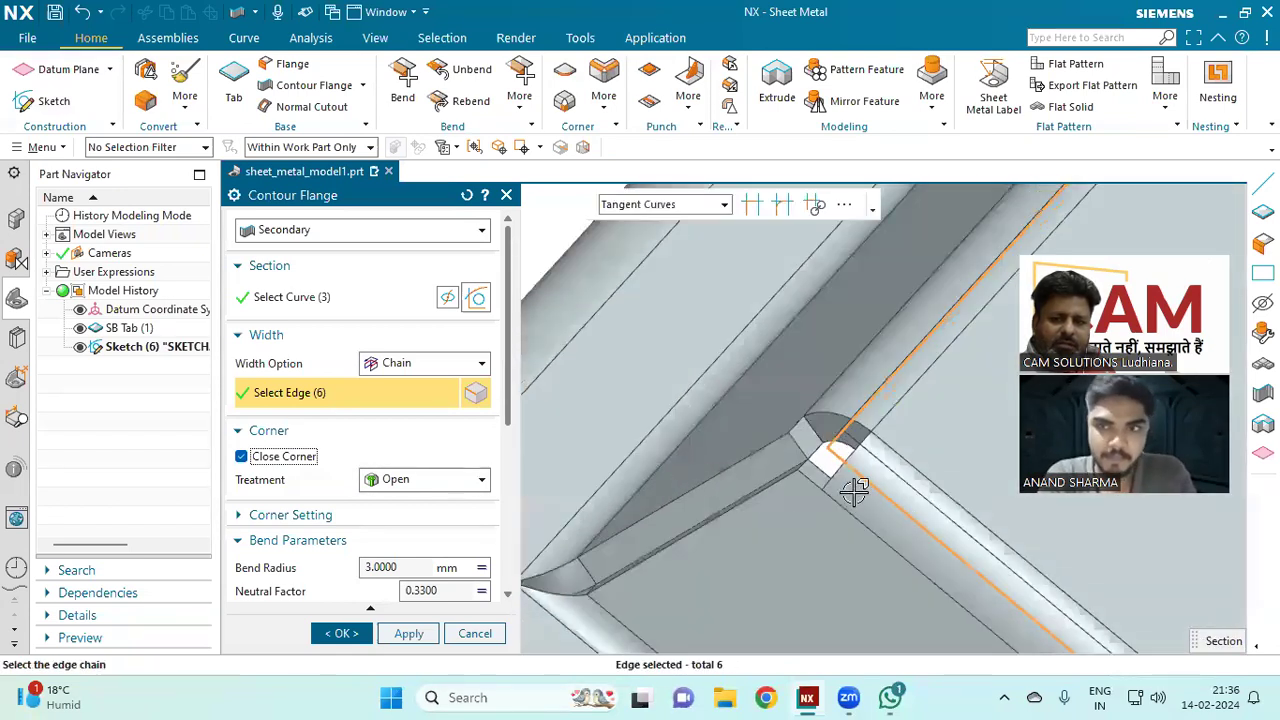
{"action": "scroll", "coordinate": [849, 480], "scroll_direction": "up", "scroll_amount": 2}
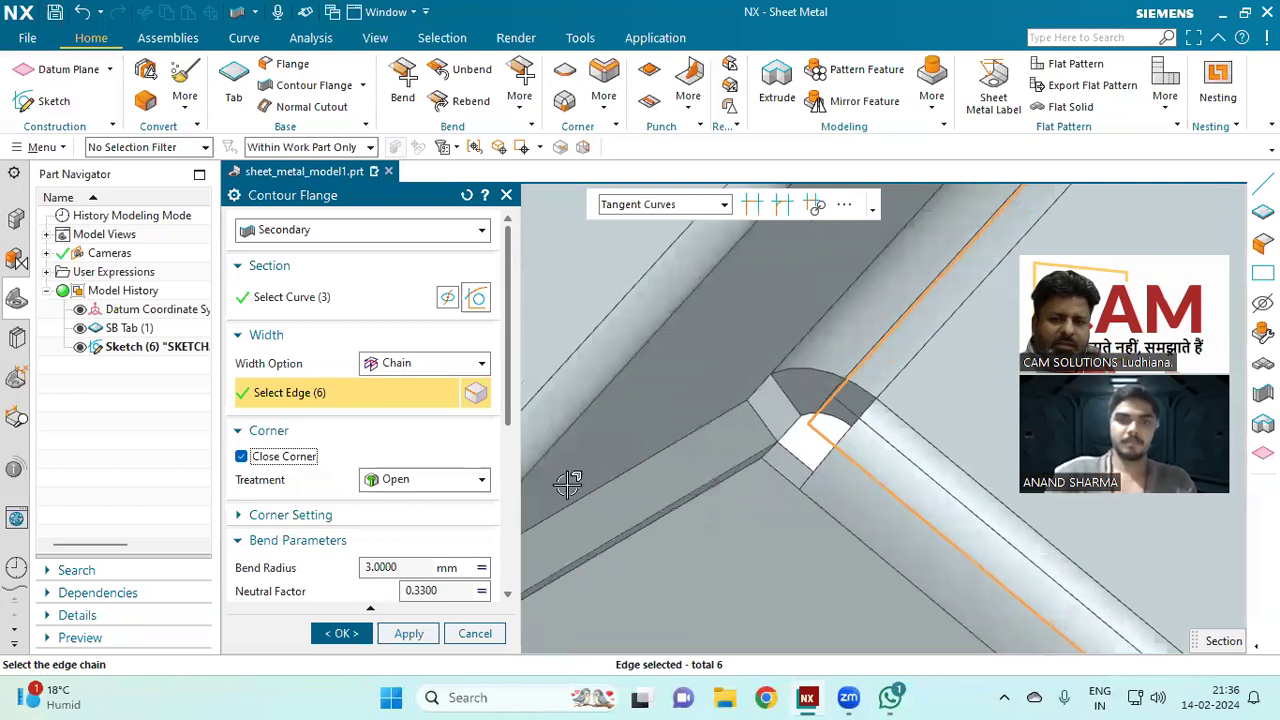
{"action": "left_click", "coordinate": [468, 484]}
{"action": "left_click", "coordinate": [398, 520]}
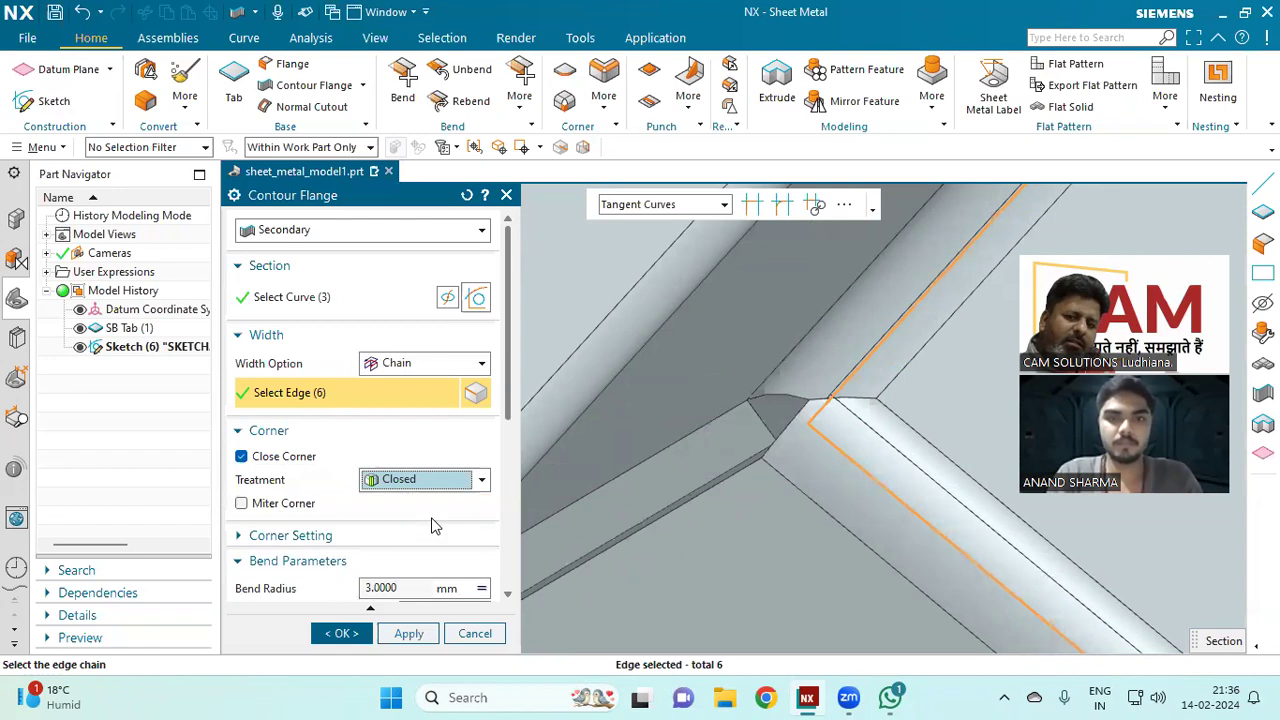
Step: Set the corner treatment to U Cutout and enable Miter Corner for the contour flange
{"action": "left_click", "coordinate": [438, 481]}
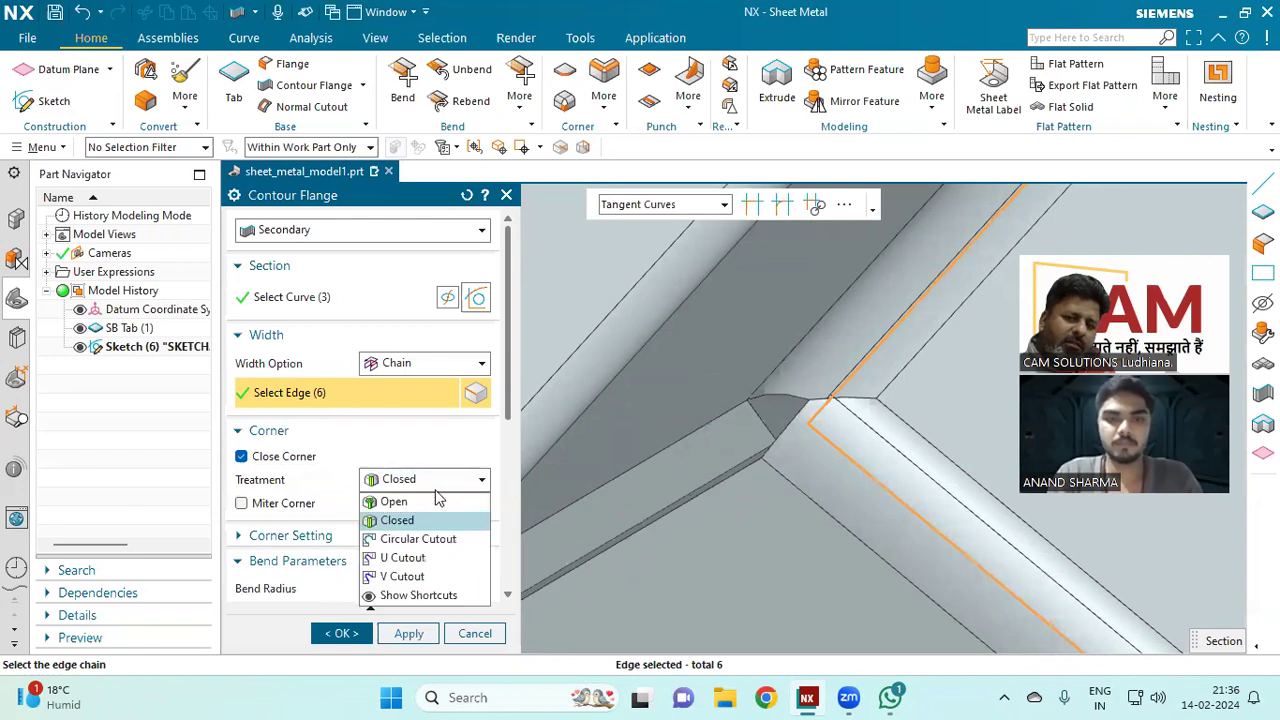
{"action": "left_click", "coordinate": [423, 556]}
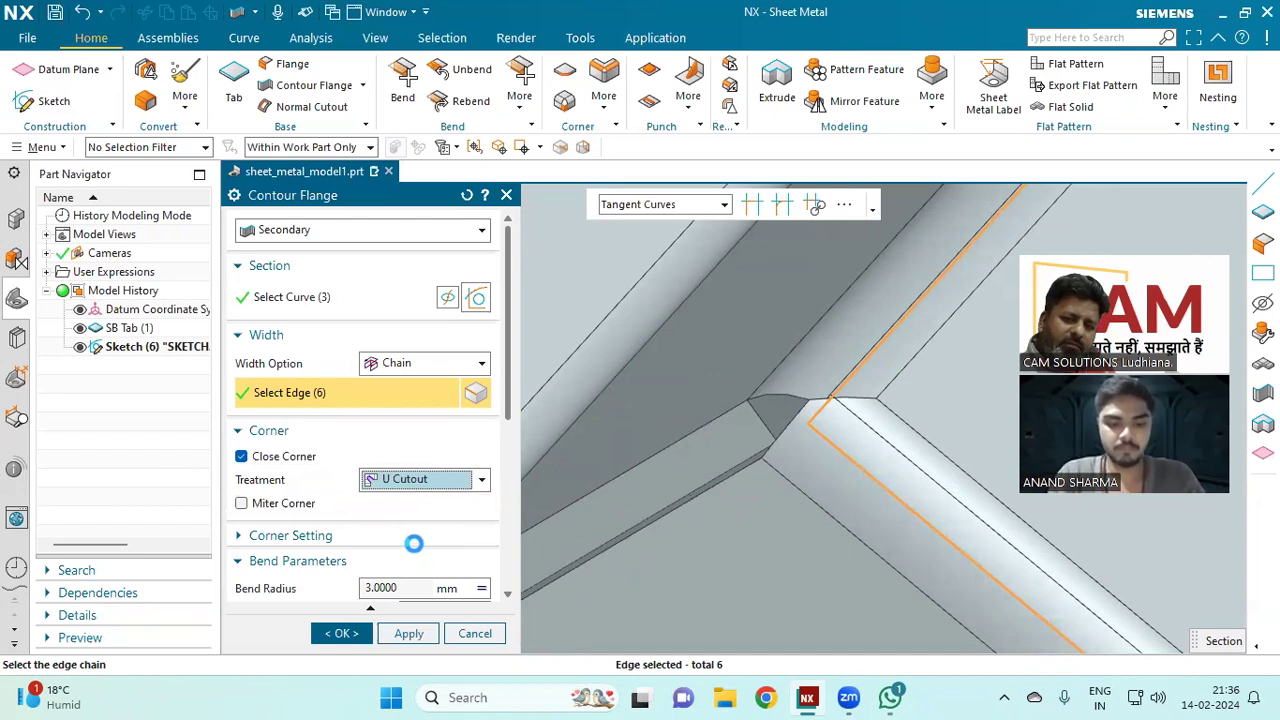
{"action": "left_click", "coordinate": [291, 503]}
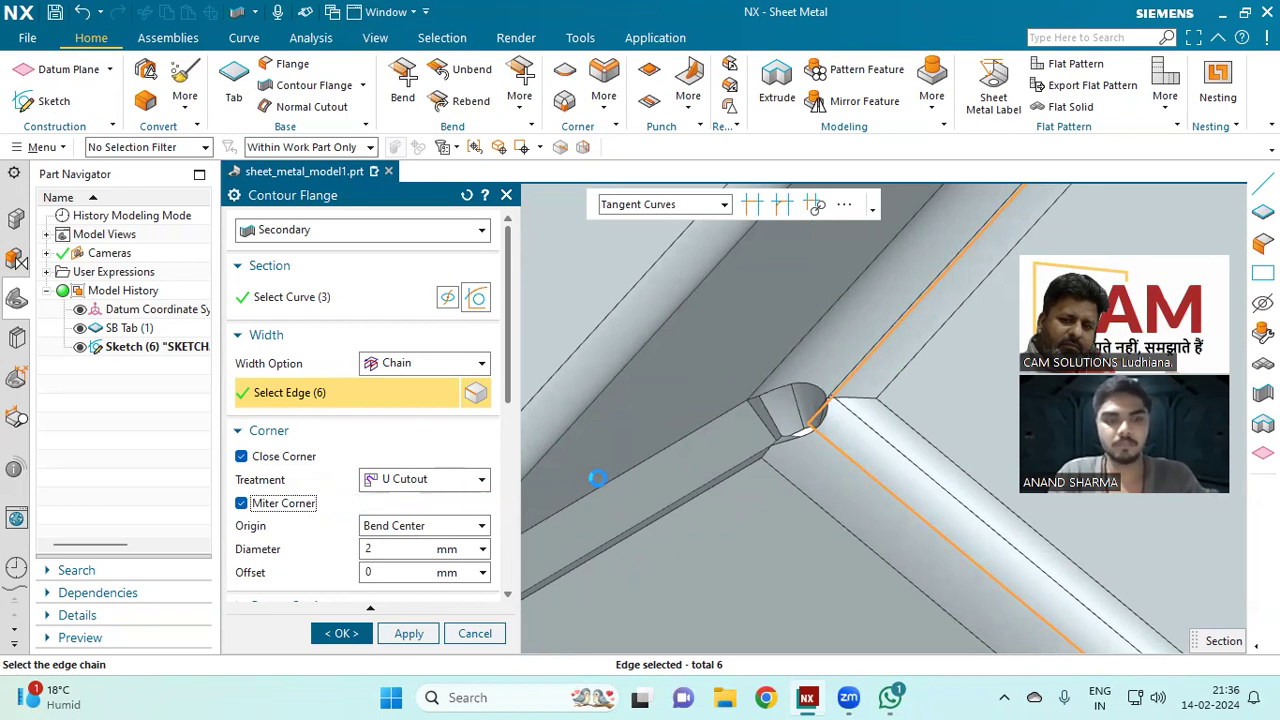
{"action": "middle_click_drag", "start_coordinate": [676, 449], "coordinate": [704, 457]}
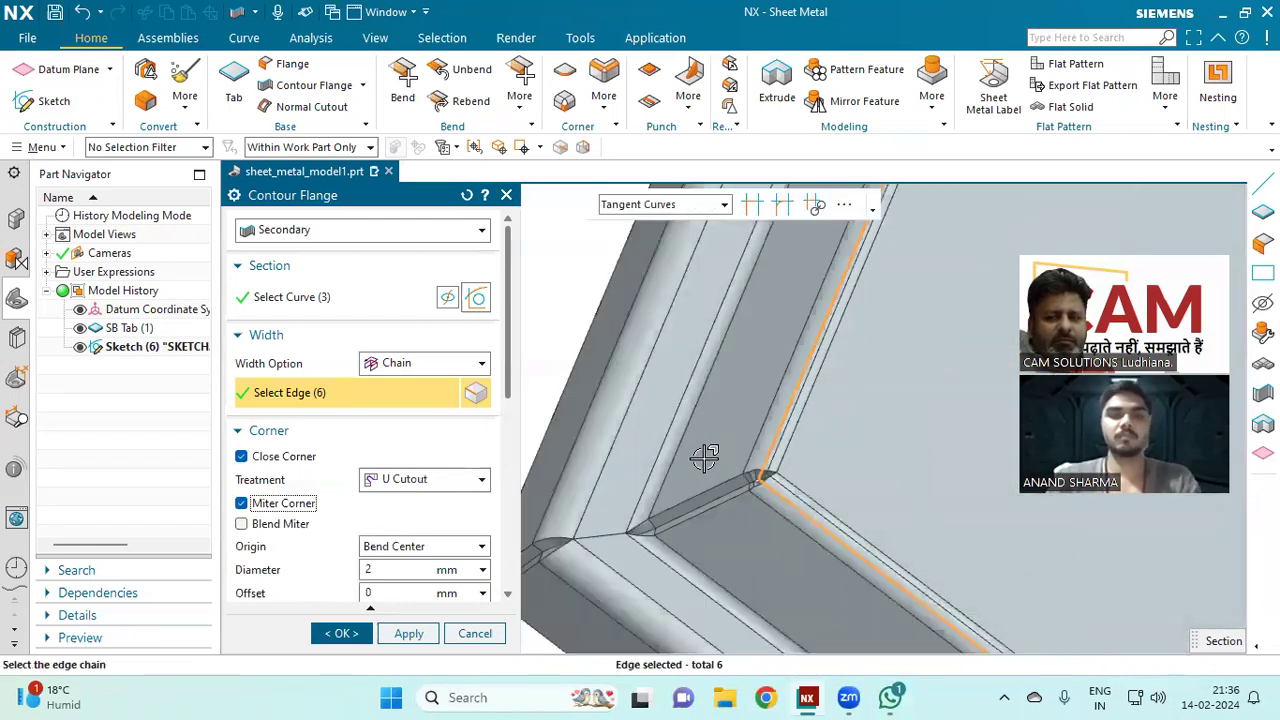
{"action": "scroll", "coordinate": [660, 449], "scroll_direction": "down", "scroll_amount": 10}
{"action": "middle_click_drag", "start_coordinate": [734, 409], "coordinate": [718, 555]}
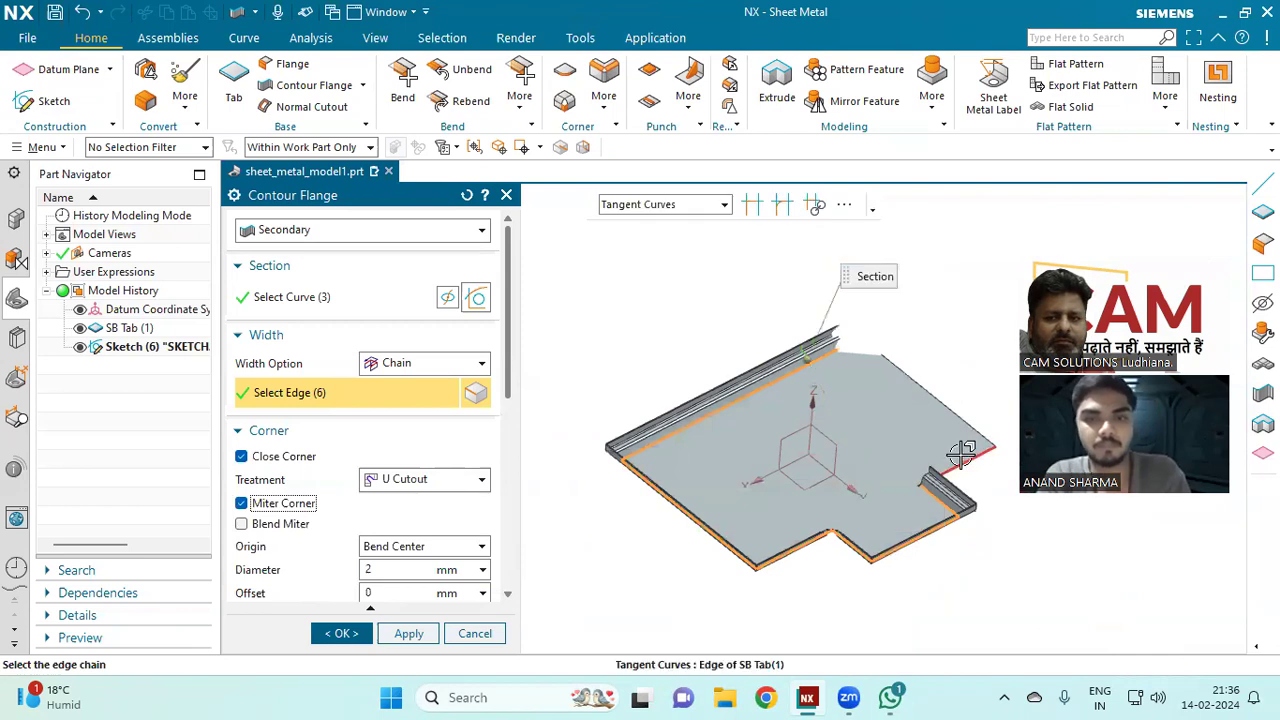
Step: Add the last two tab edges to complete the eight-edge chain, create the contour flange, and view the whole part
{"action": "left_click", "coordinate": [961, 453]}
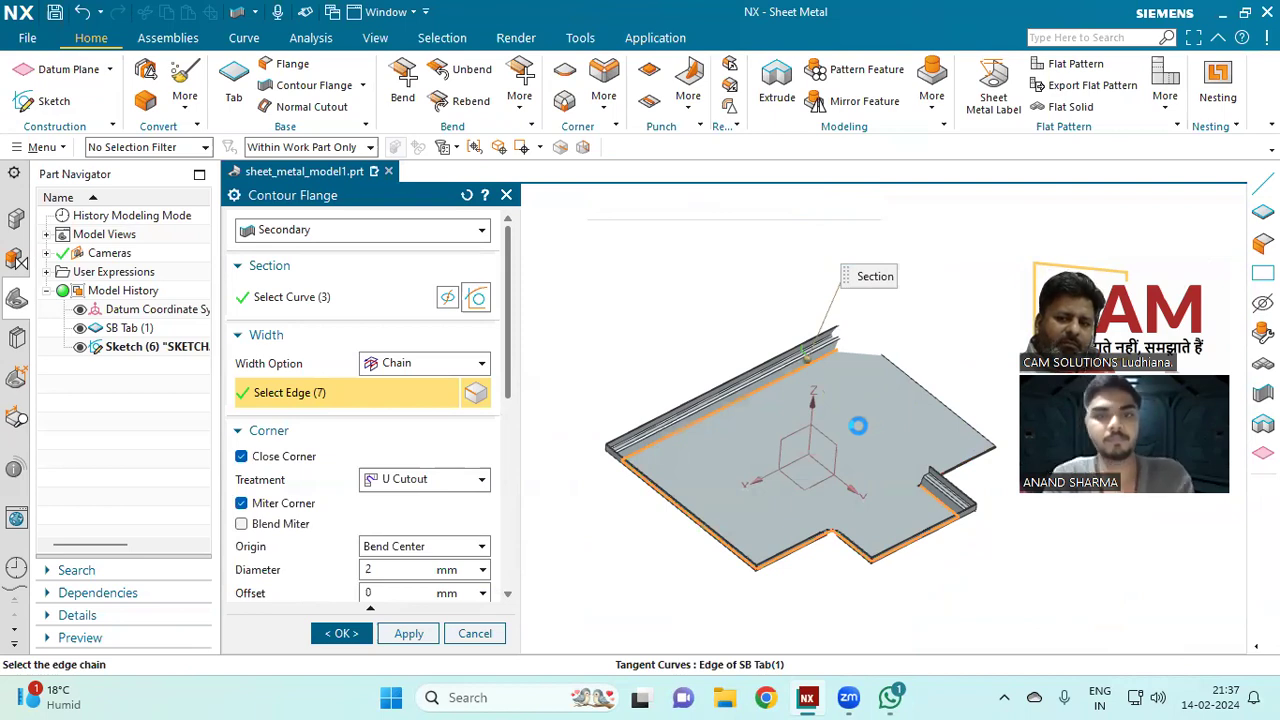
{"action": "scroll", "coordinate": [858, 425], "scroll_direction": "down", "scroll_amount": 2}
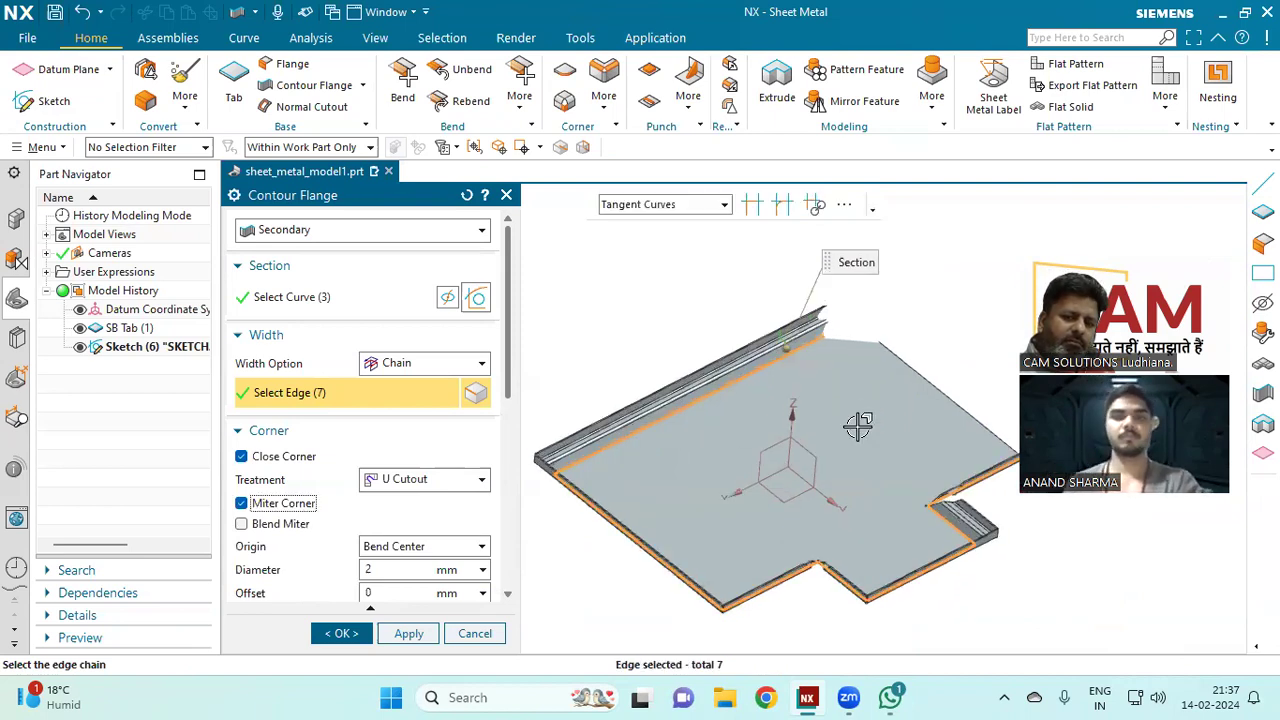
{"action": "left_click", "coordinate": [942, 382]}
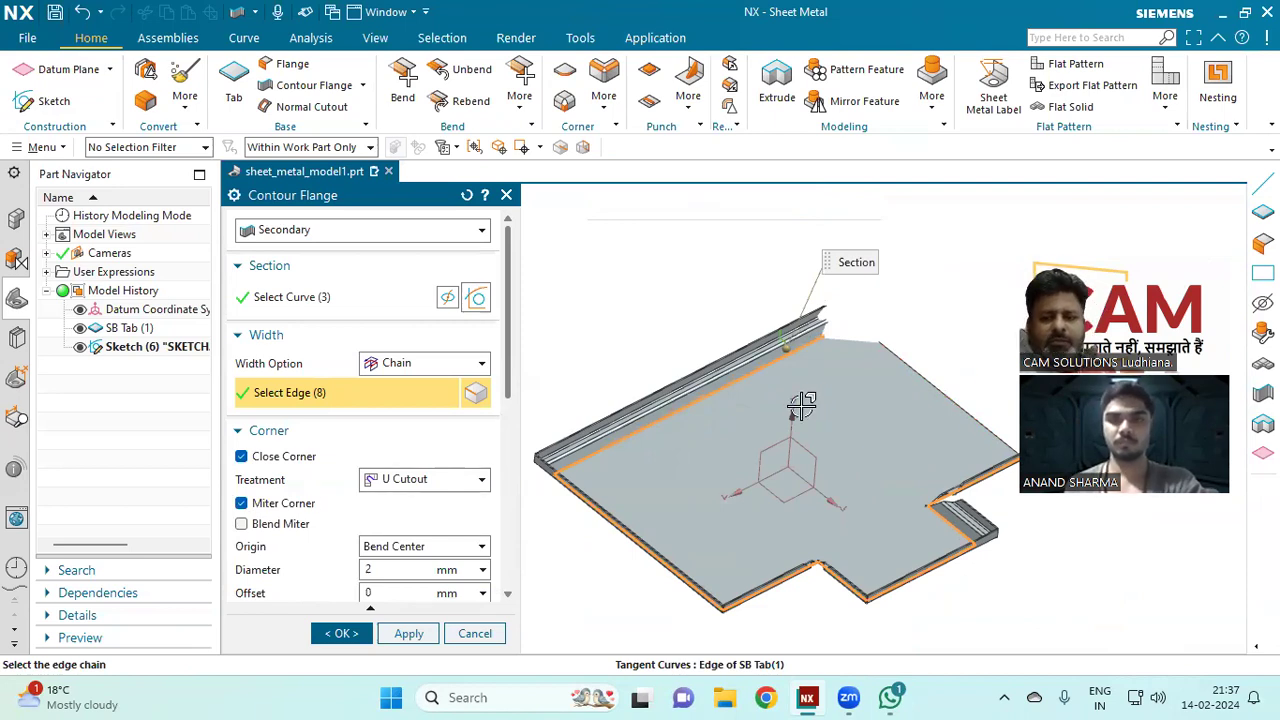
{"action": "scroll", "coordinate": [628, 452], "scroll_direction": "down", "scroll_amount": 4}
{"action": "scroll", "coordinate": [734, 417], "scroll_direction": "up", "scroll_amount": 6}
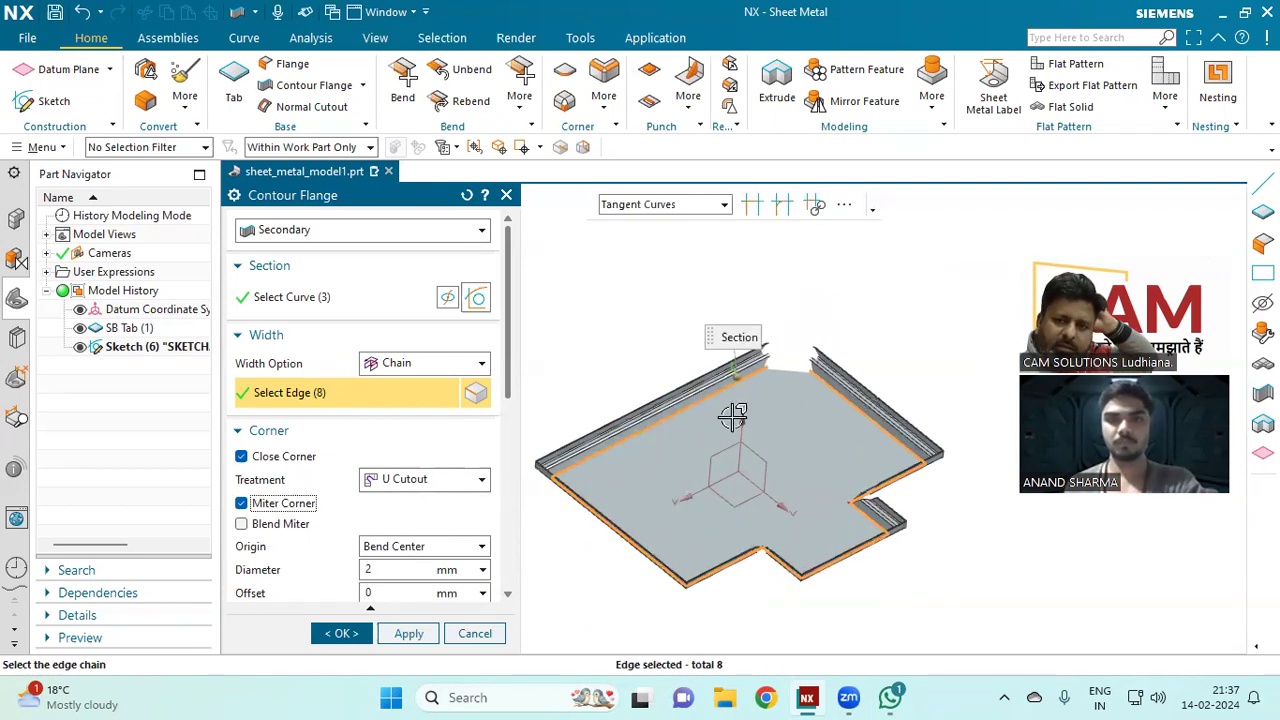
{"action": "middle_click_drag", "start_coordinate": [755, 364], "coordinate": [730, 313]}
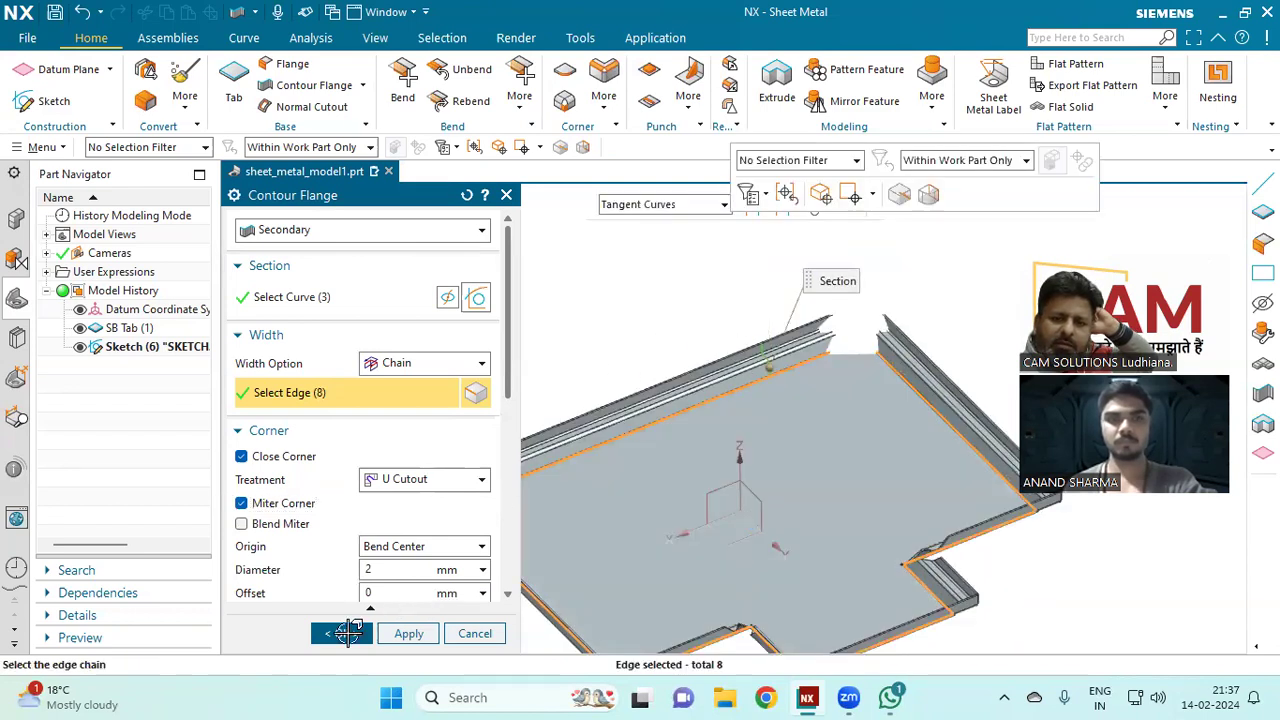
{"action": "left_click", "coordinate": [347, 633]}
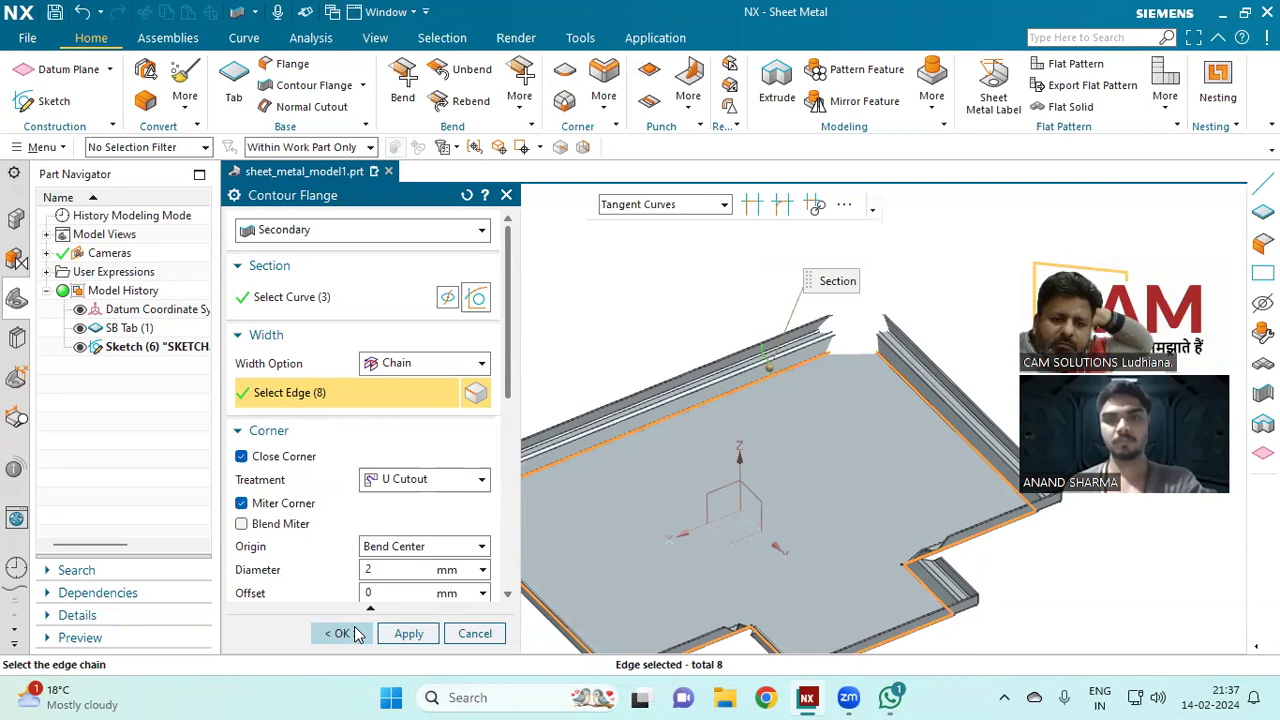
{"action": "left_click", "coordinate": [357, 634]}
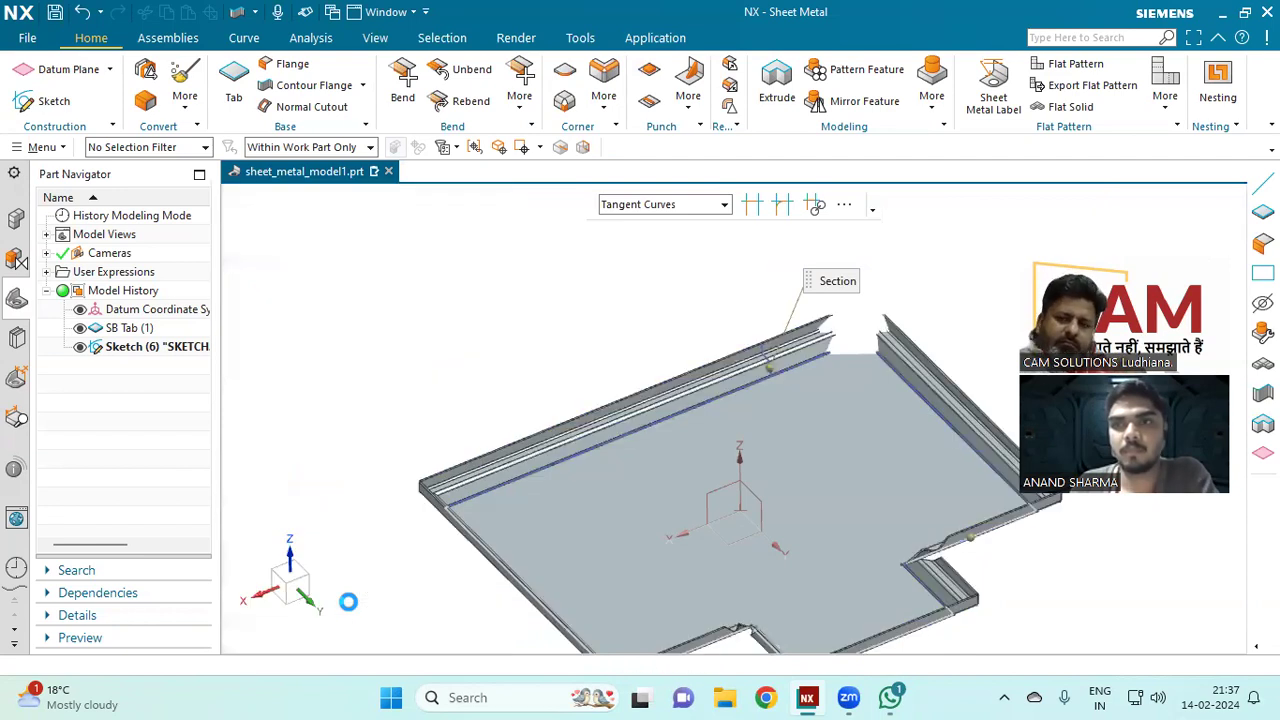
{"action": "right_click", "coordinate": [492, 372]}
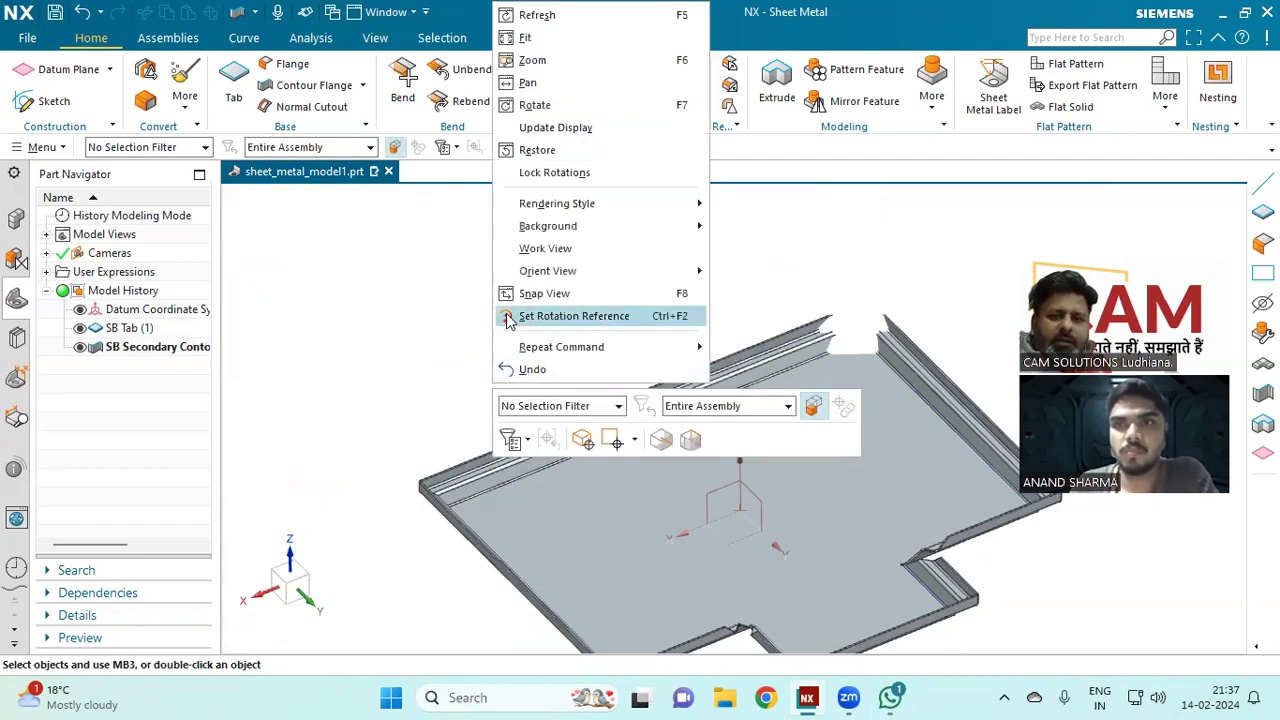
{"action": "left_click", "coordinate": [530, 40]}
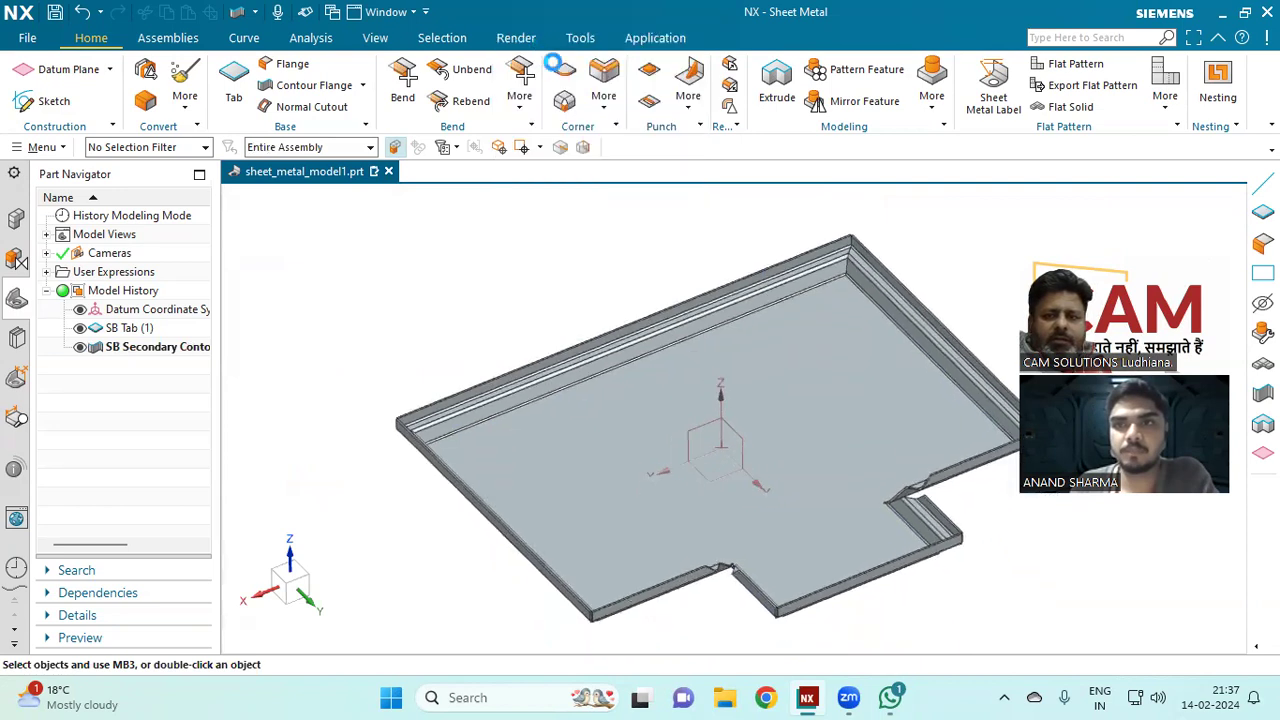
{"action": "middle_click_drag", "start_coordinate": [783, 447], "coordinate": [662, 468]}
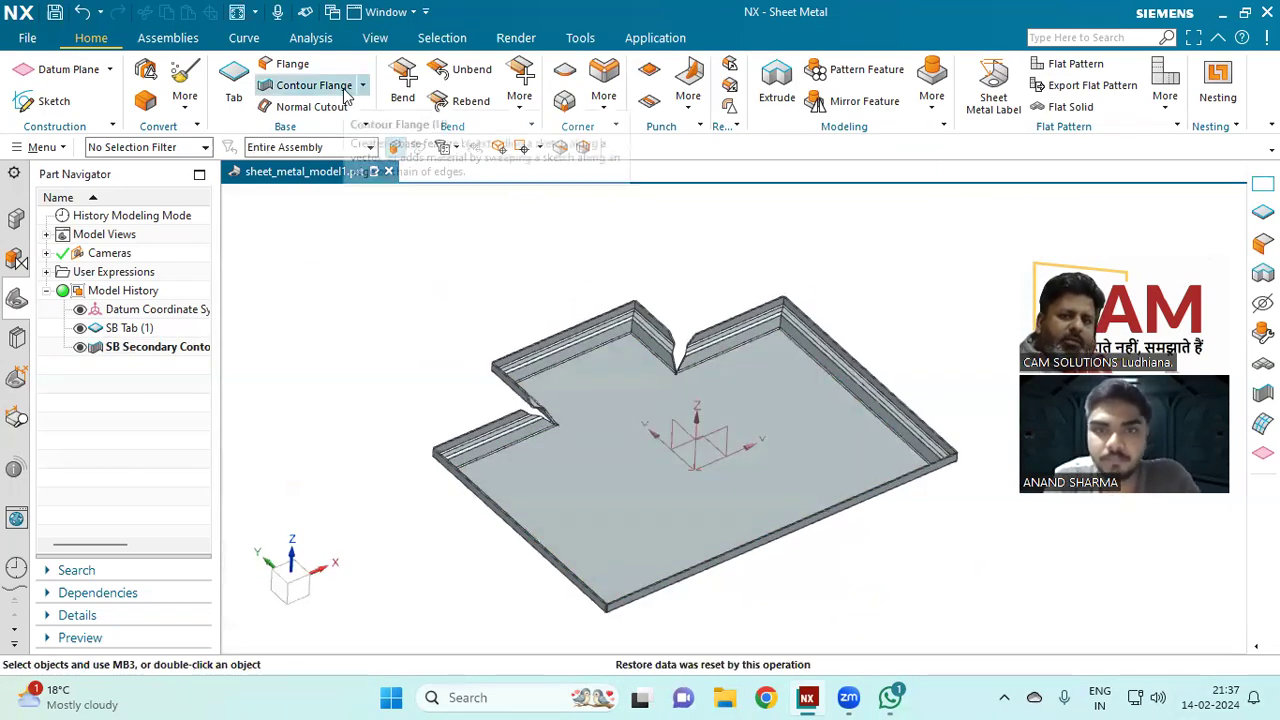
Step: Delete the secondary contour flange and the base tab from the model history
{"action": "left_click", "coordinate": [362, 86]}
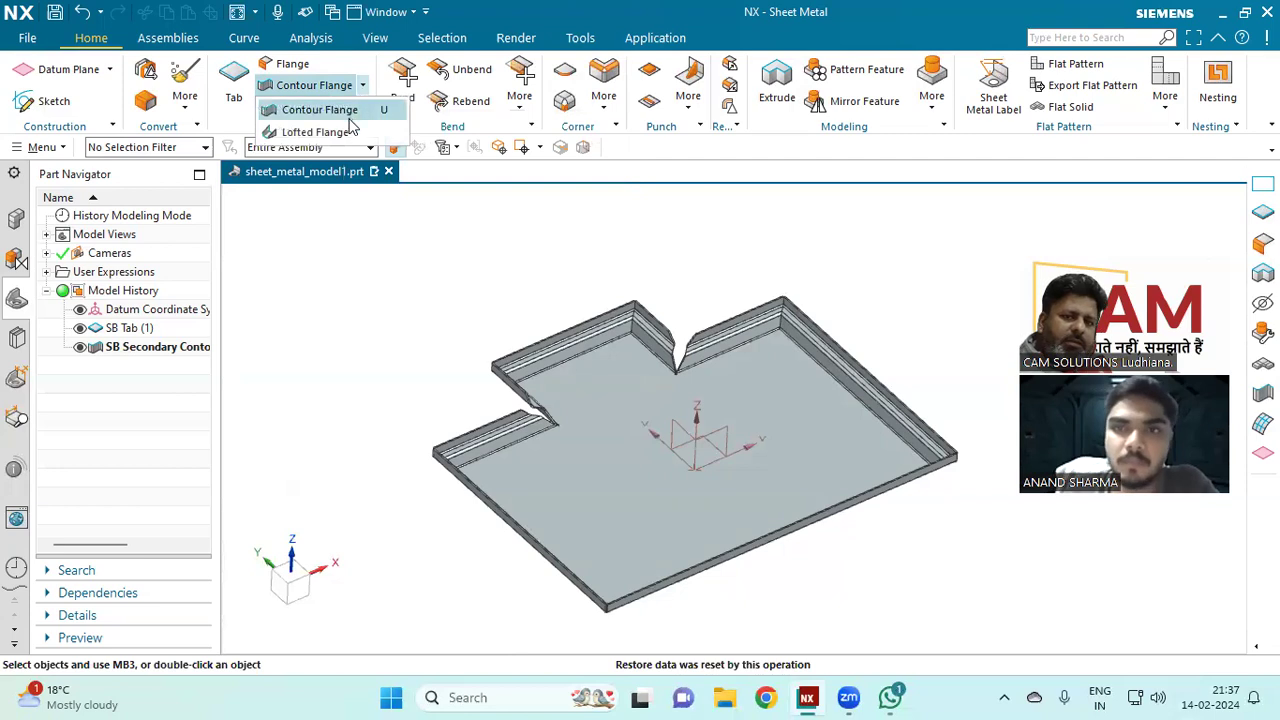
{"action": "left_click", "coordinate": [334, 251]}
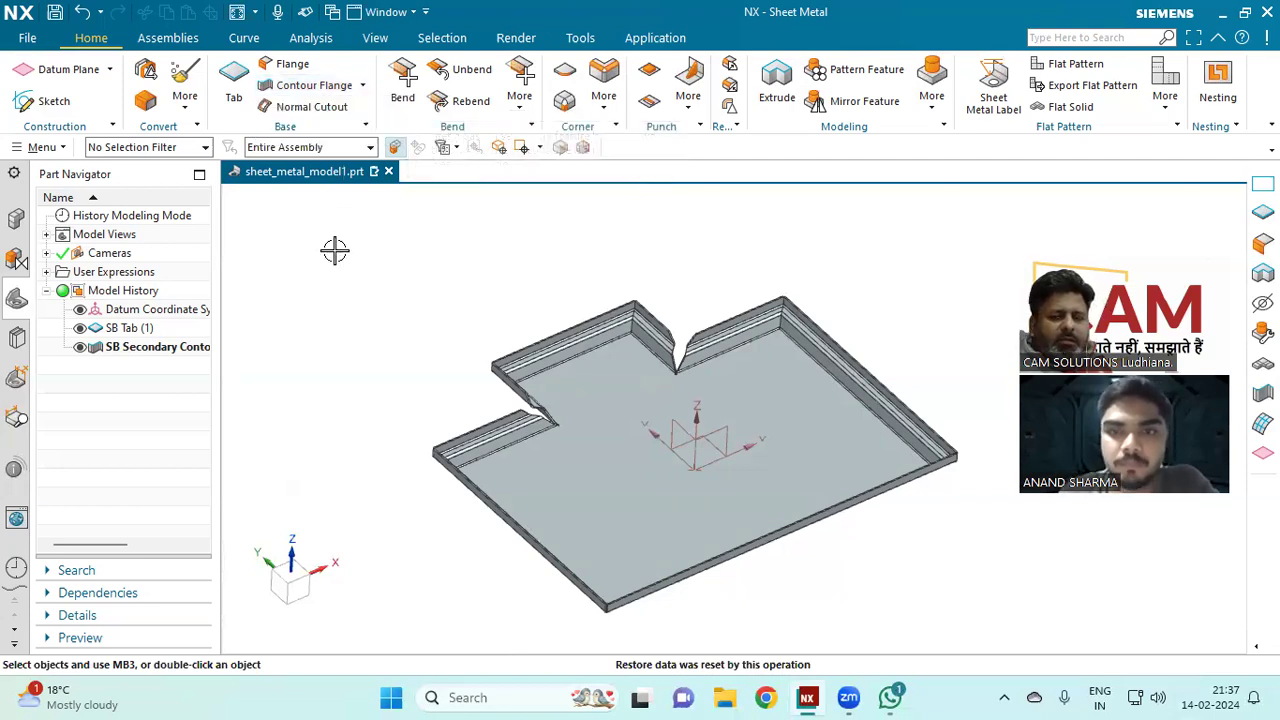
{"action": "right_click", "coordinate": [143, 351]}
{"action": "left_click", "coordinate": [172, 379]}
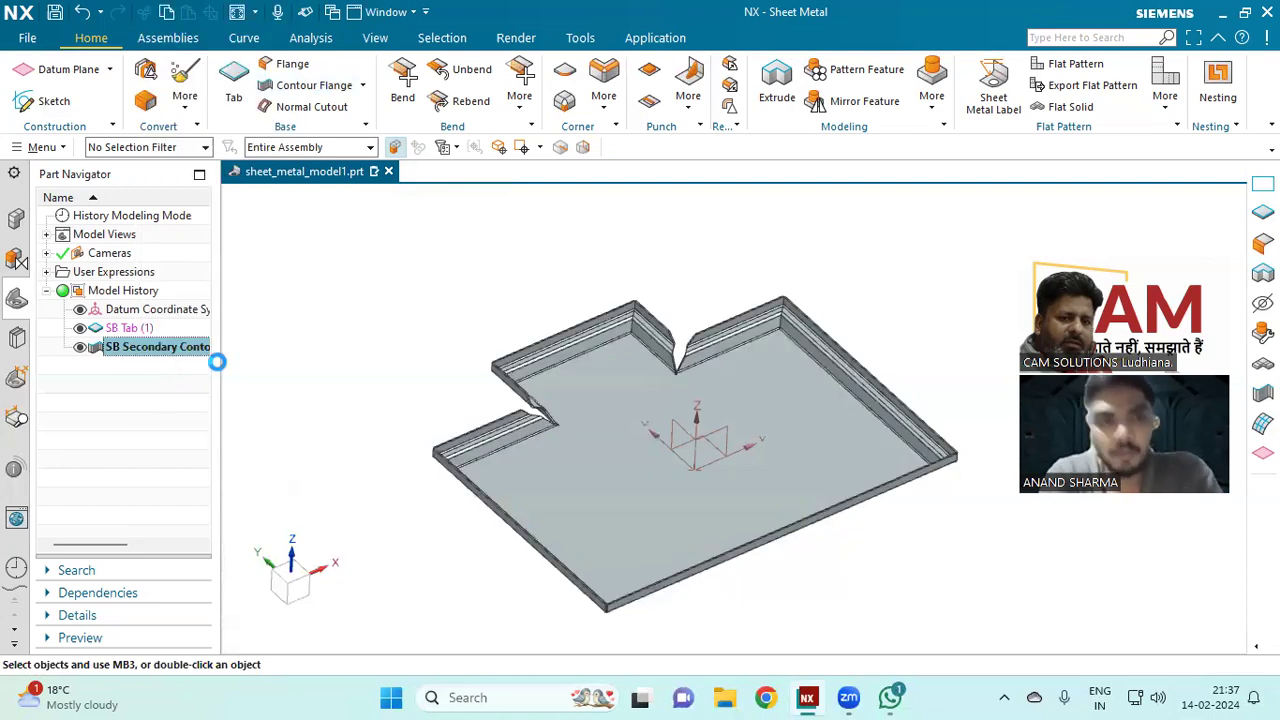
{"action": "right_click", "coordinate": [148, 336]}
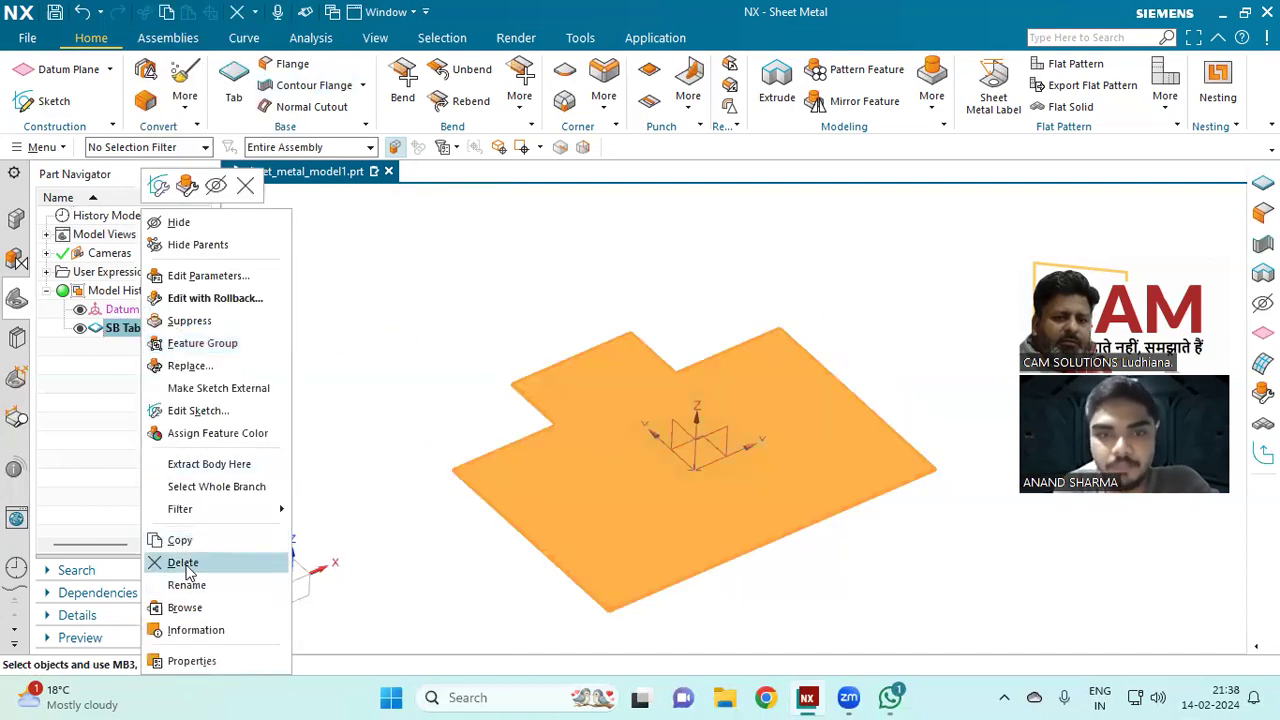
{"action": "left_click", "coordinate": [183, 563]}
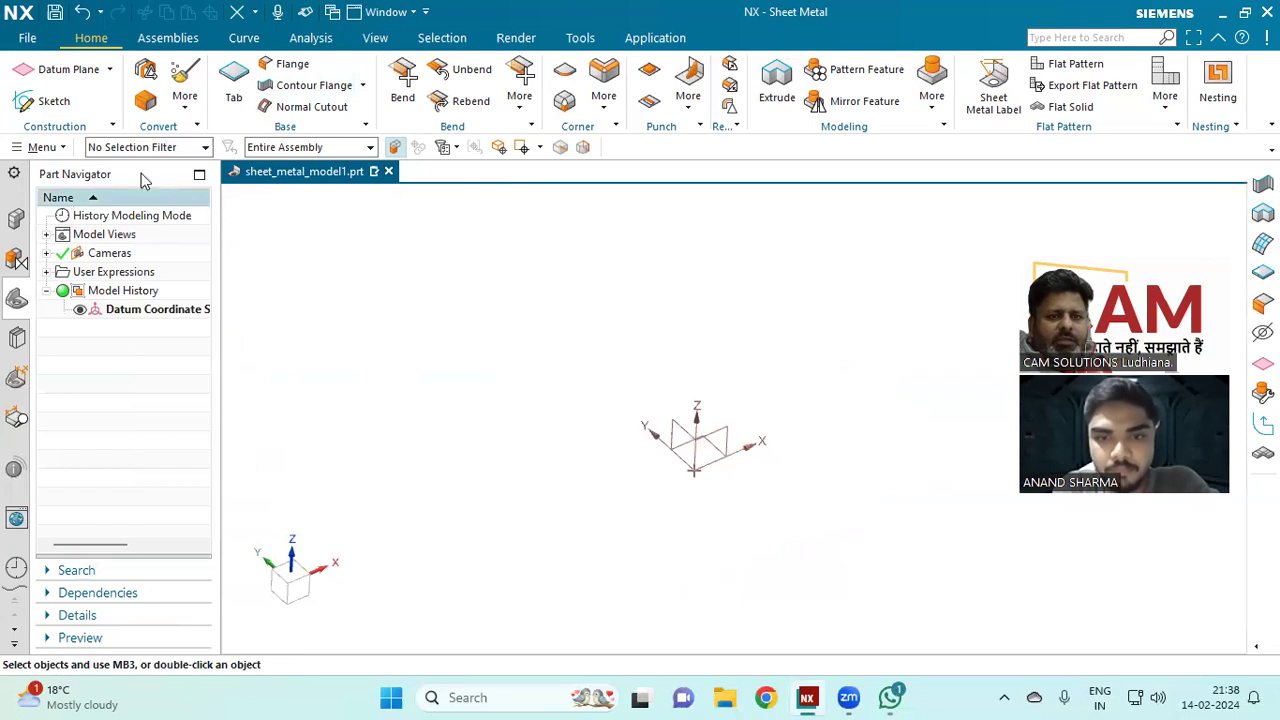
Step: Start a new sketch on the top XY plane using the On Plane type
{"action": "left_click", "coordinate": [55, 100]}
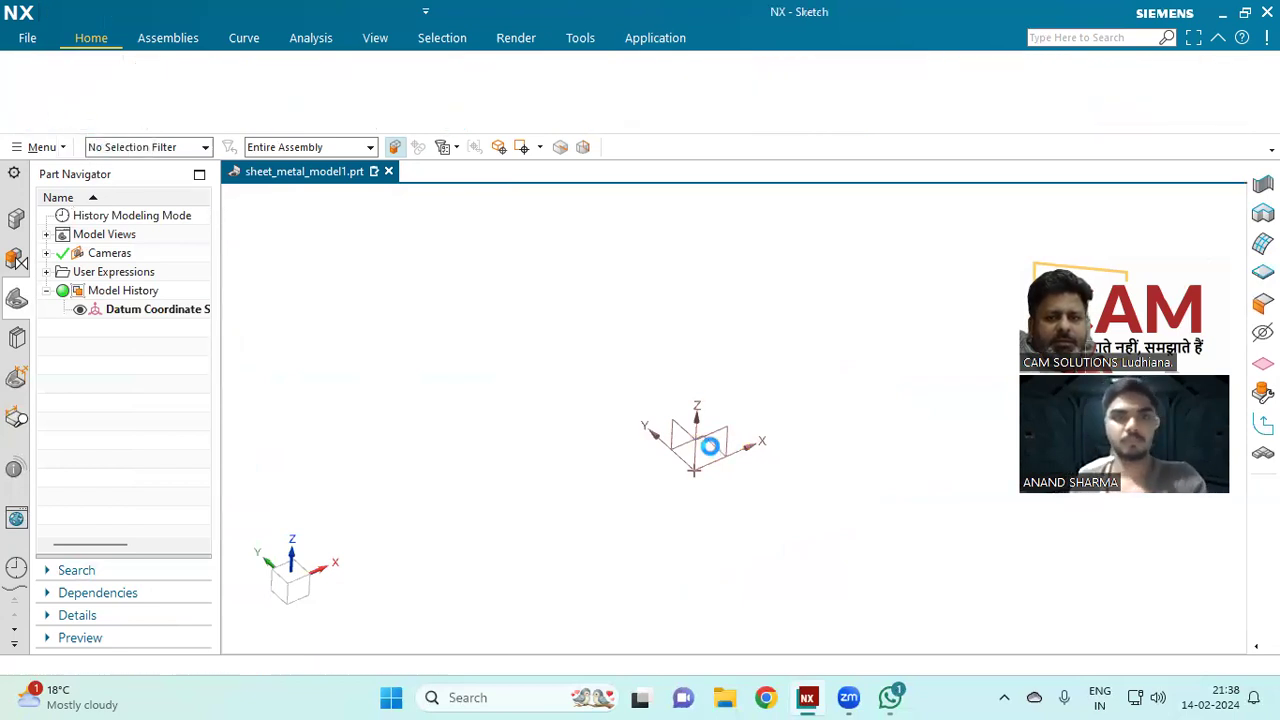
{"action": "middle_click_drag", "start_coordinate": [737, 428], "coordinate": [712, 412]}
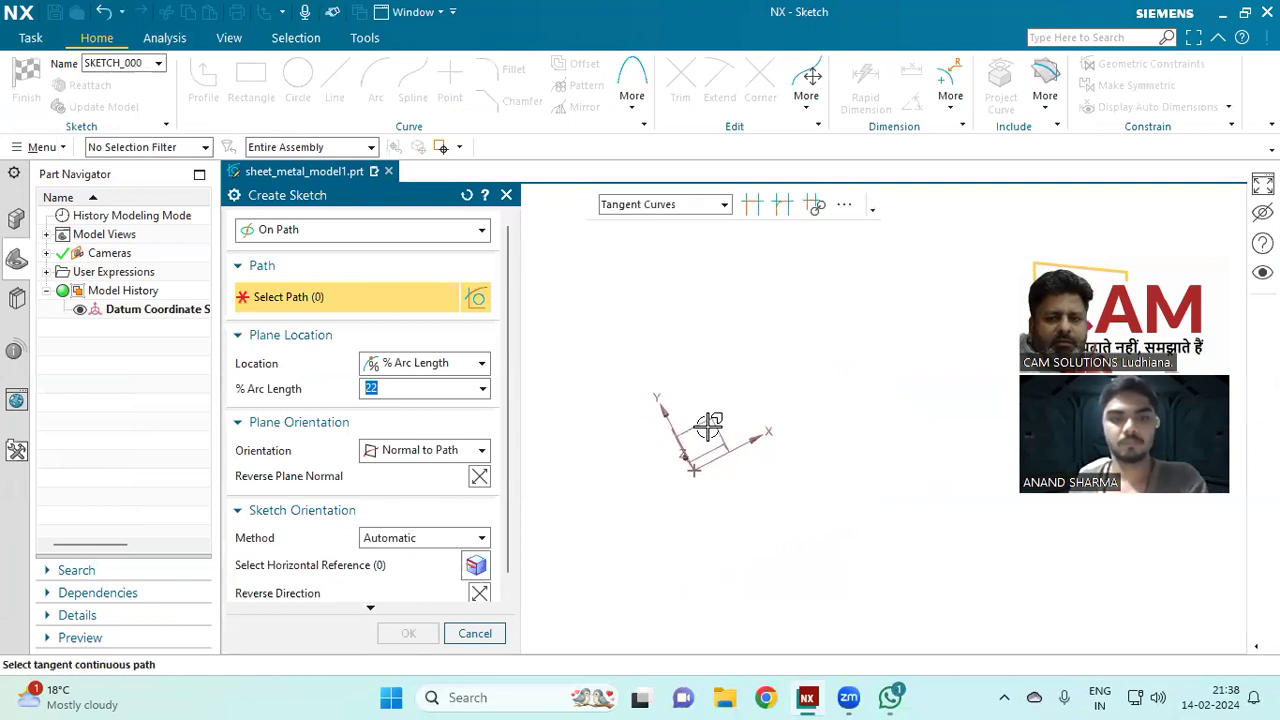
{"action": "left_click", "coordinate": [383, 229]}
{"action": "left_click", "coordinate": [372, 251]}
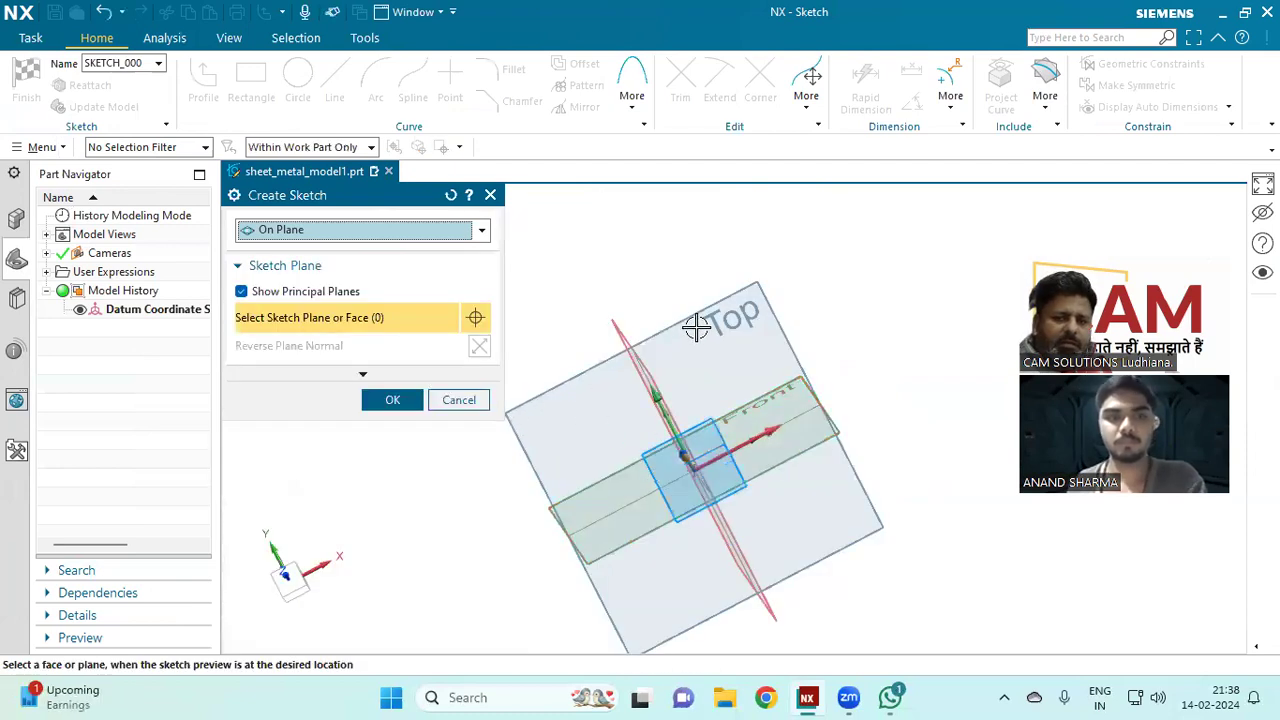
{"action": "left_click", "coordinate": [620, 340]}
{"action": "left_click", "coordinate": [392, 399]}
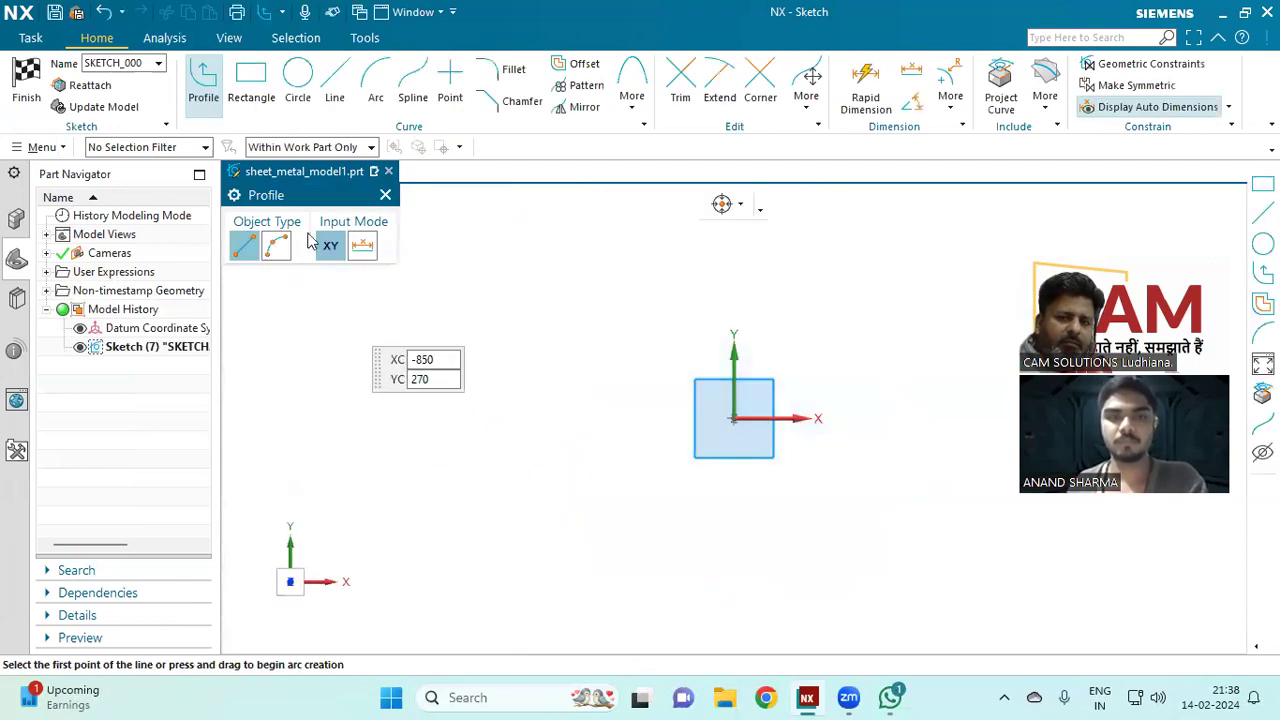
Step: Sketch a rectangle centred on the origin, about 560 mm wide and 458 mm high
{"action": "left_click", "coordinate": [251, 80]}
{"action": "left_click", "coordinate": [298, 78]}
{"action": "left_click", "coordinate": [251, 80]}
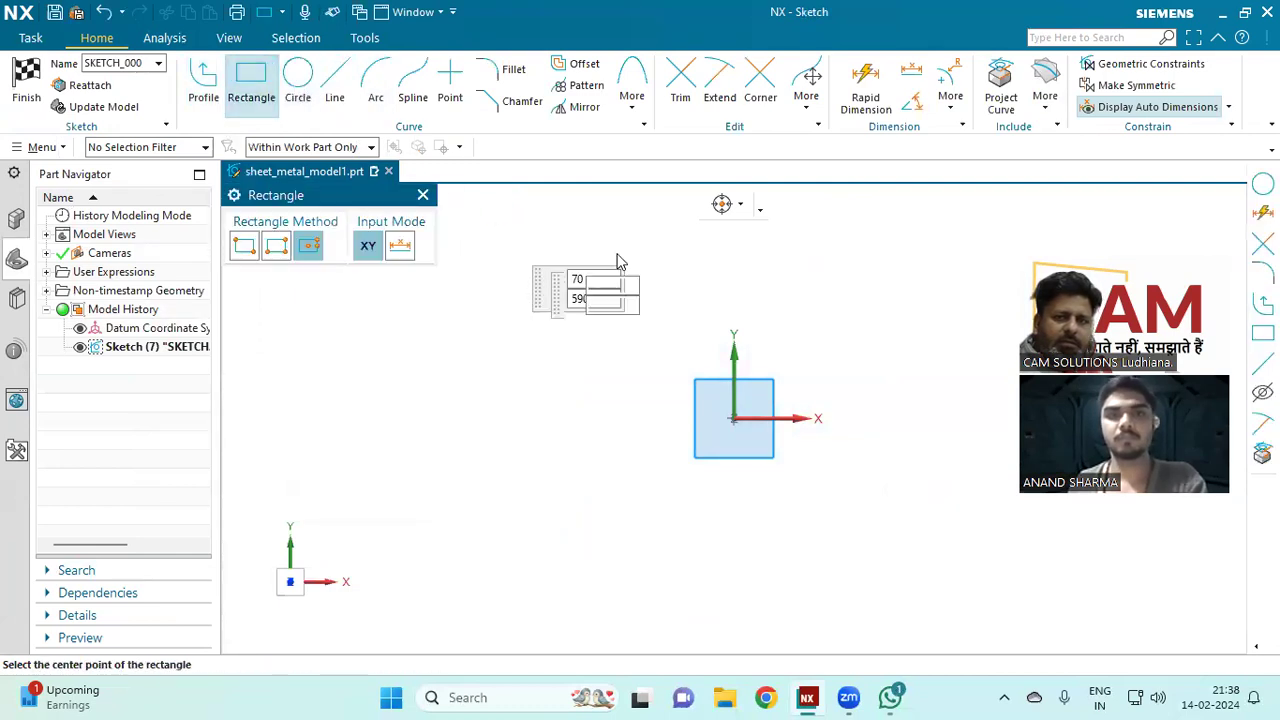
{"action": "left_click", "coordinate": [736, 418]}
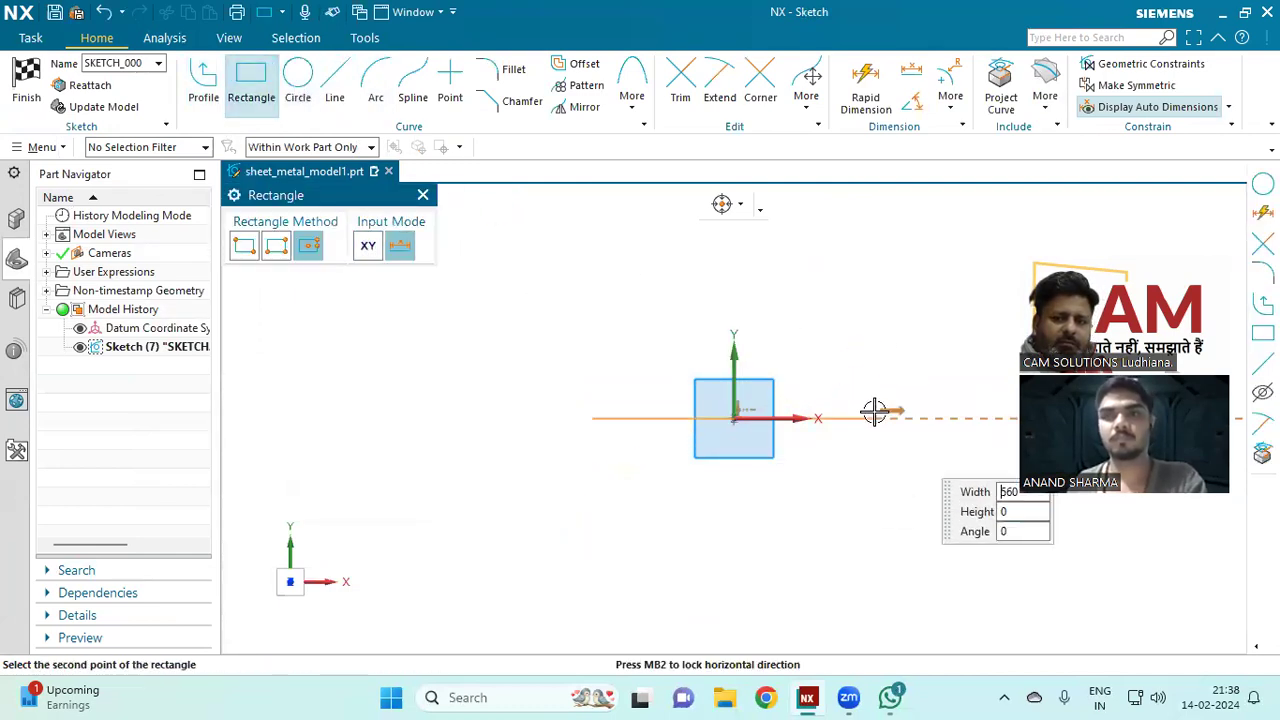
{"action": "left_click", "coordinate": [874, 531]}
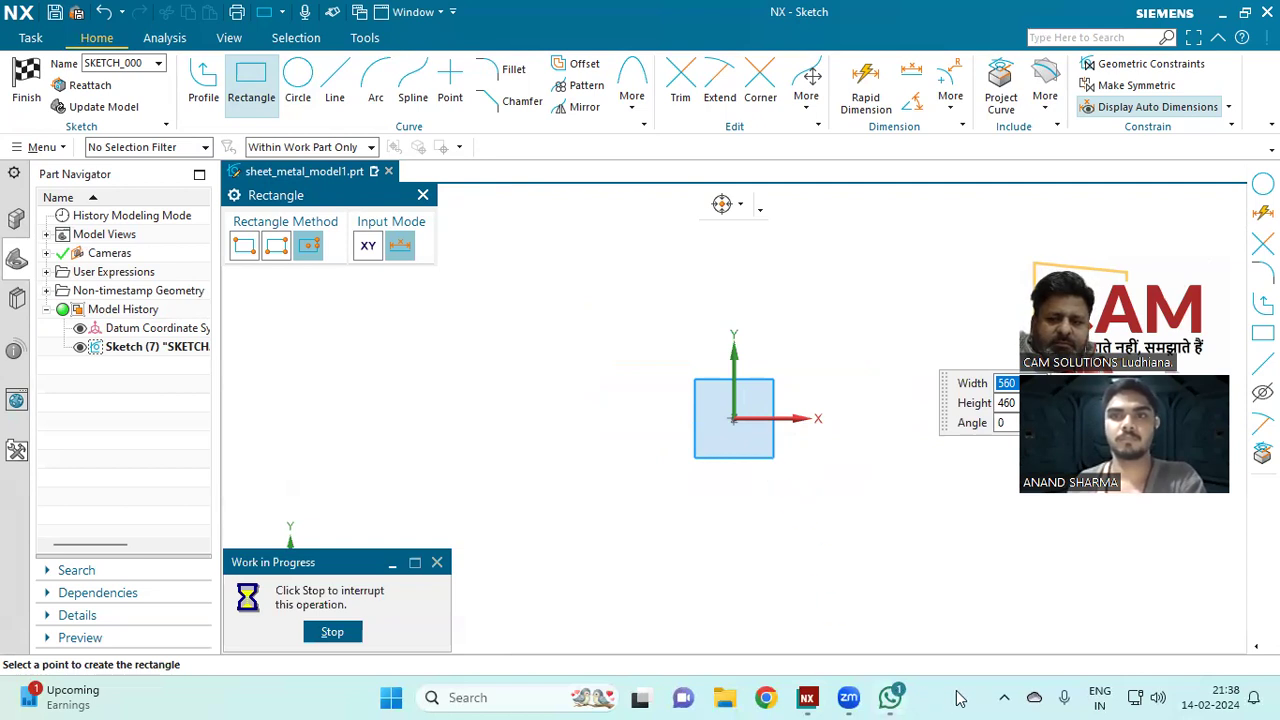
Step: Sketch a circle about 52 mm in diameter centred on the midpoint of the rectangle's upper edge
{"action": "scroll", "coordinate": [814, 302], "scroll_direction": "up", "scroll_amount": 2}
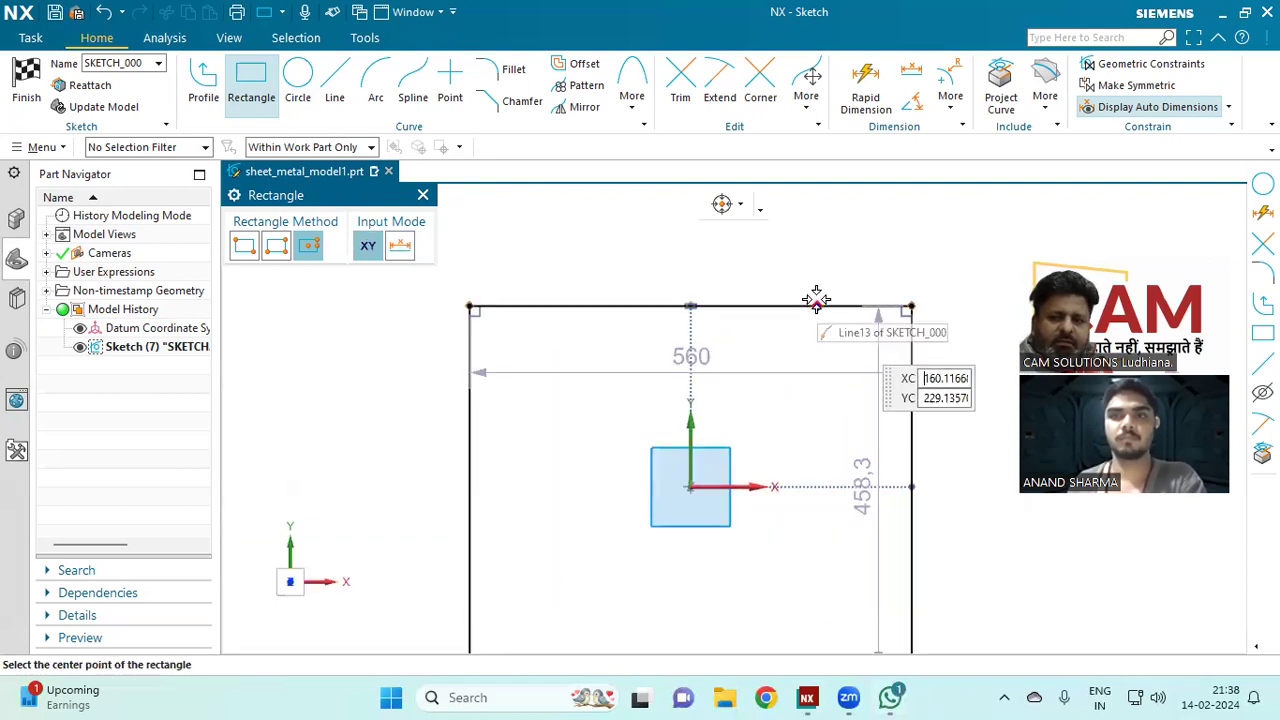
{"action": "left_click", "coordinate": [297, 80]}
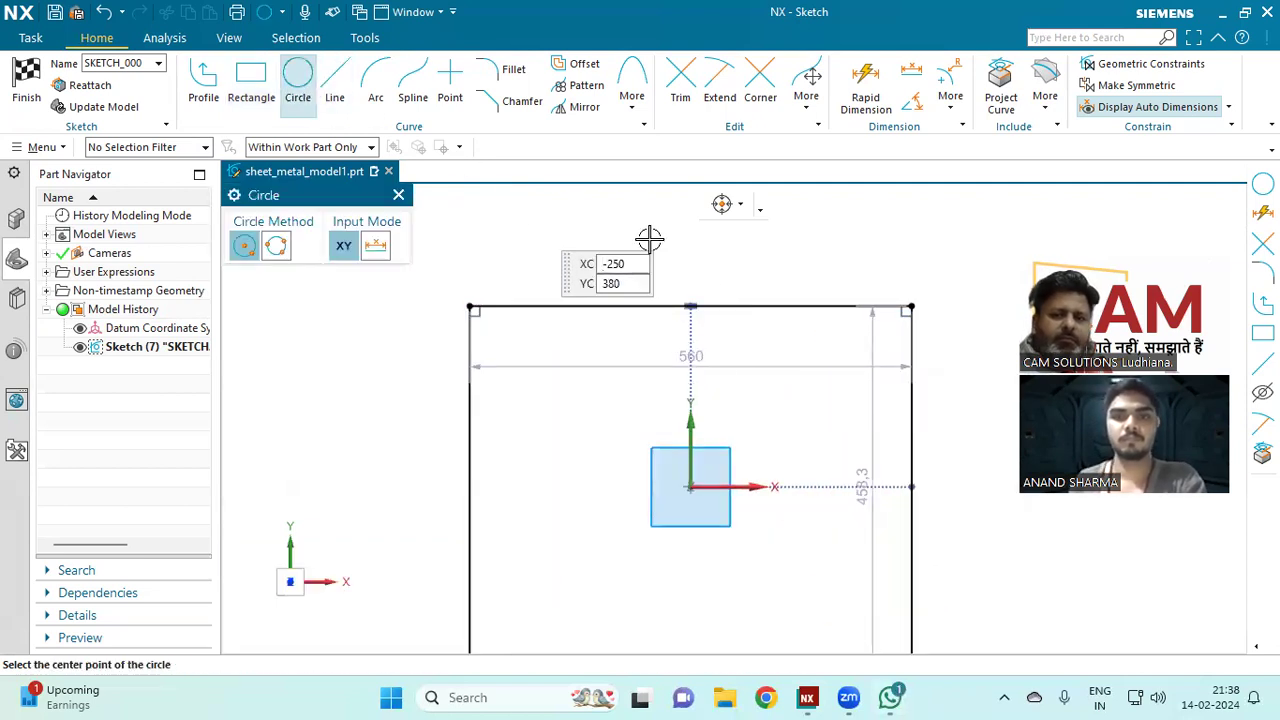
{"action": "left_click", "coordinate": [694, 305]}
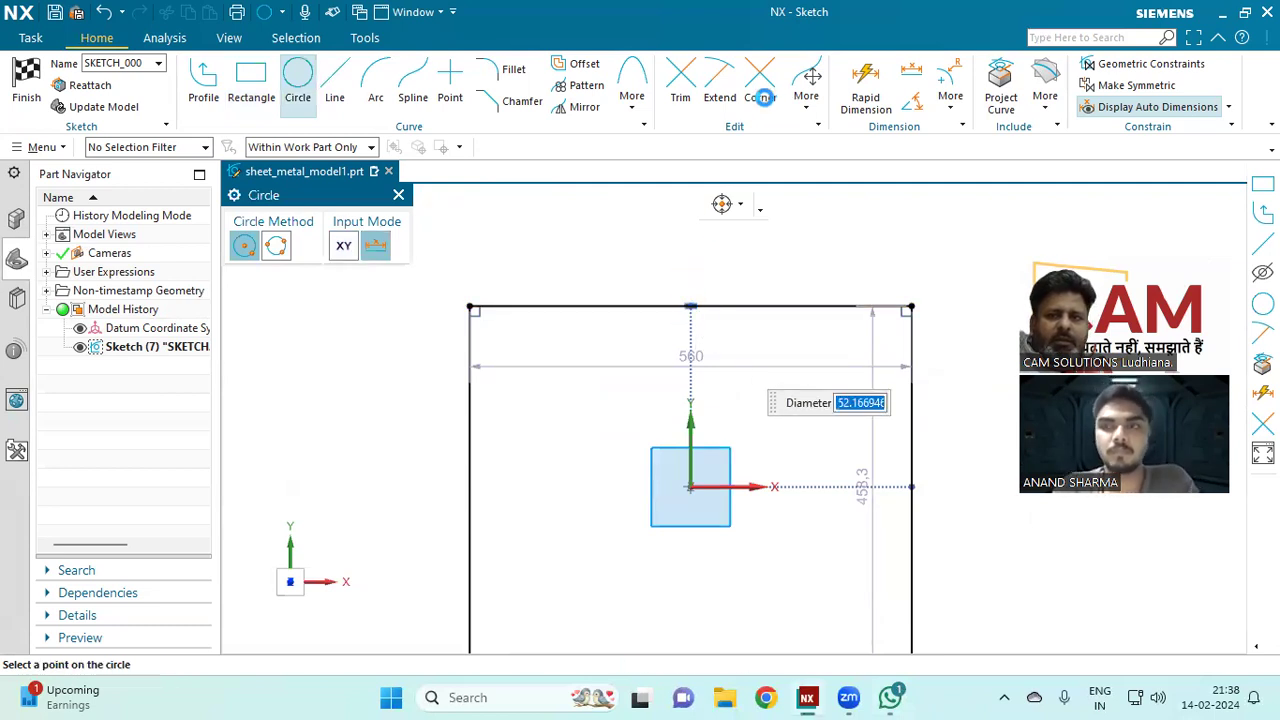
Step: Trim away the small circle and the edge segment inside it to leave a gap in the rectangle's upper edge
{"action": "left_click", "coordinate": [680, 80]}
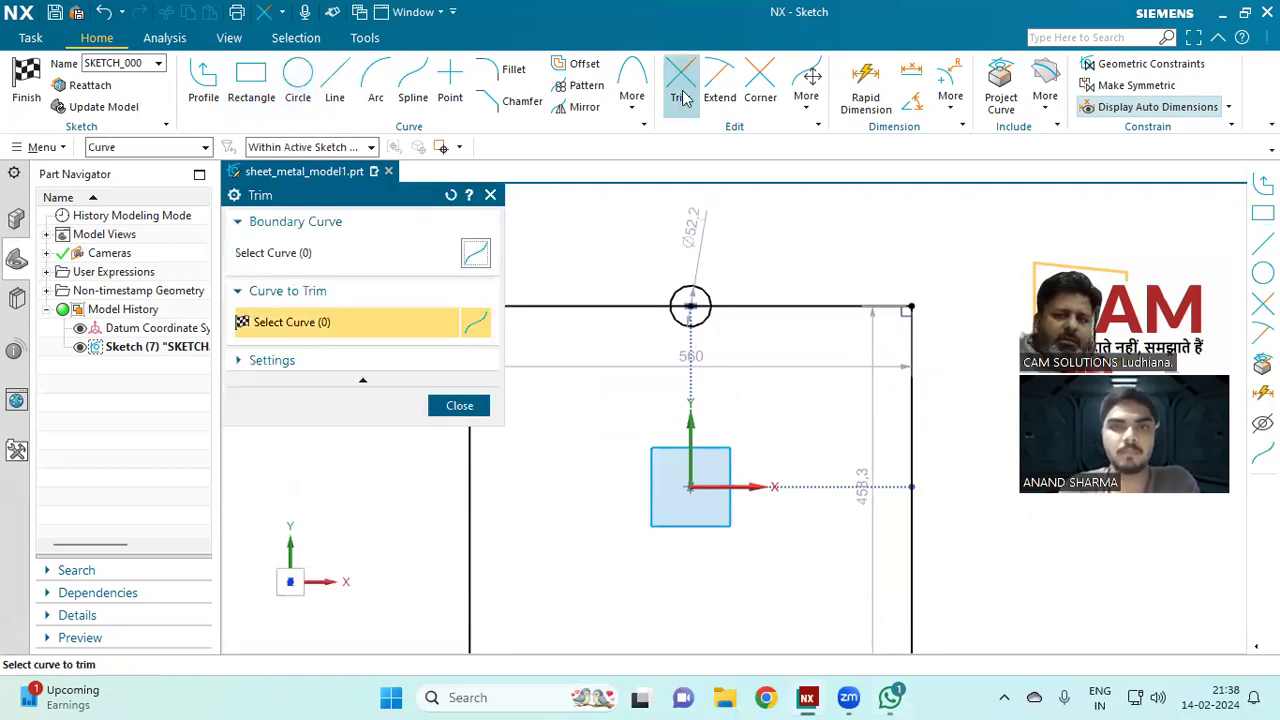
{"action": "scroll", "coordinate": [686, 280], "scroll_direction": "up", "scroll_amount": 3}
{"action": "scroll", "coordinate": [686, 280], "scroll_direction": "up", "scroll_amount": 3}
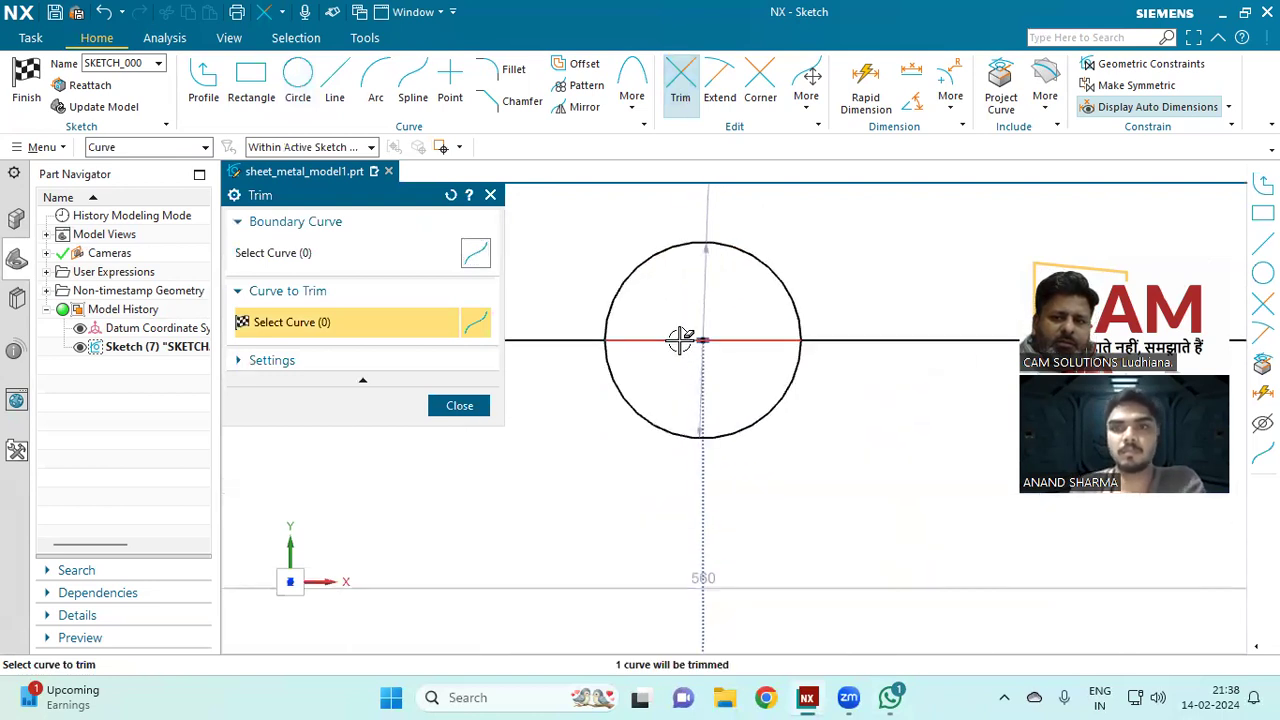
{"action": "left_click", "coordinate": [717, 254]}
{"action": "left_click", "coordinate": [751, 417]}
{"action": "scroll", "coordinate": [714, 397], "scroll_direction": "down", "scroll_amount": 3}
{"action": "scroll", "coordinate": [701, 352], "scroll_direction": "down", "scroll_amount": 3}
{"action": "middle_click_drag", "start_coordinate": [729, 334], "coordinate": [543, 380]}
{"action": "left_click", "coordinate": [459, 405]}
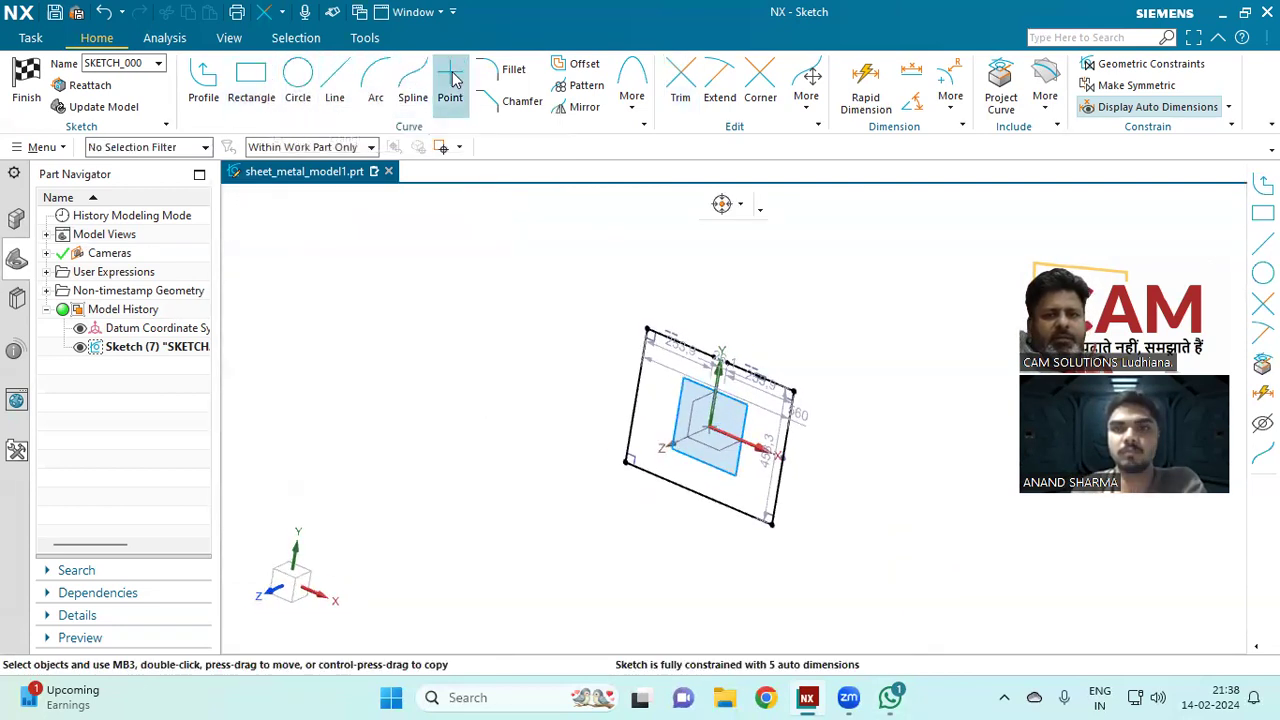
Step: Fillet the rectangle's two lower corners with radii of about 127 mm and 195 mm
{"action": "left_click", "coordinate": [508, 70]}
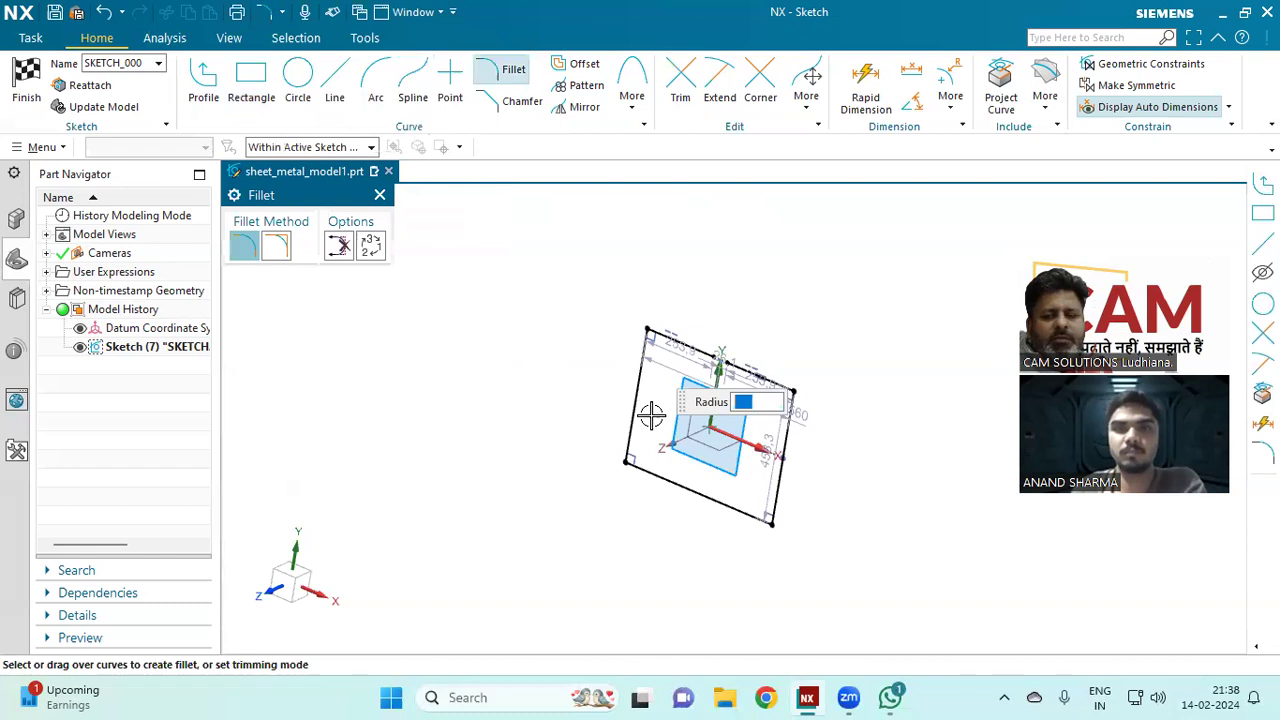
{"action": "left_click", "coordinate": [630, 462]}
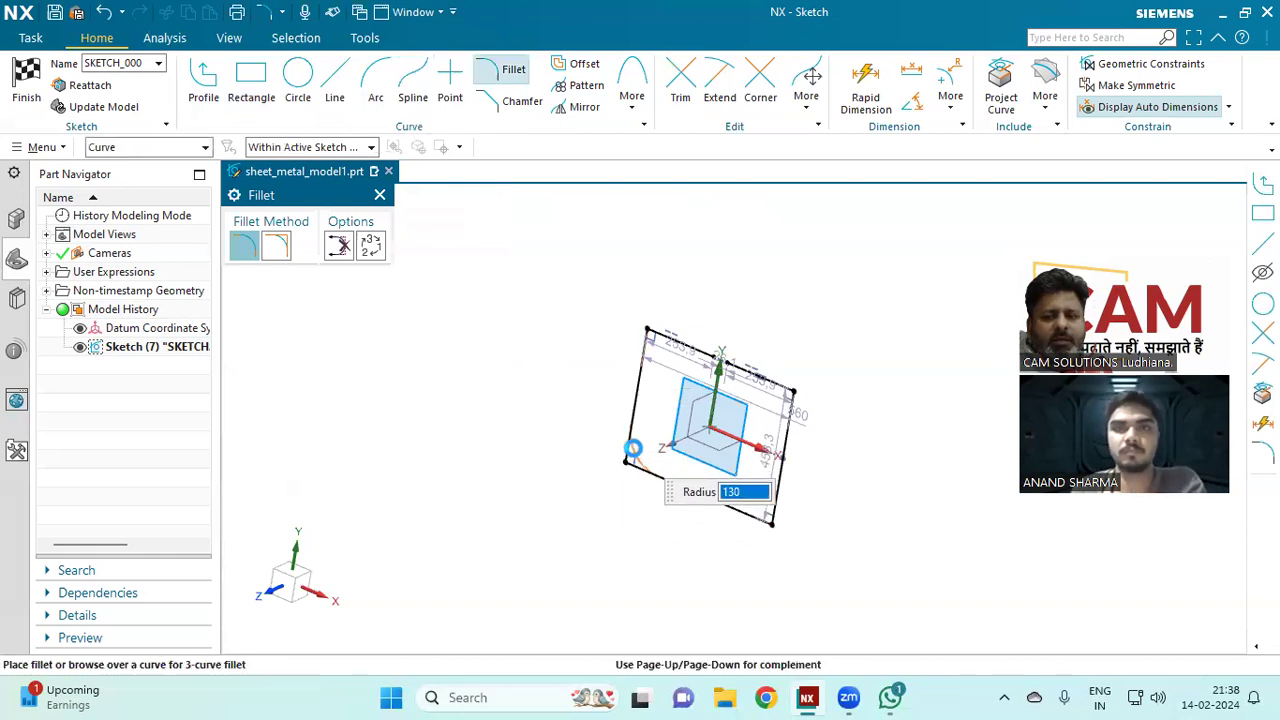
{"action": "left_click", "coordinate": [770, 511]}
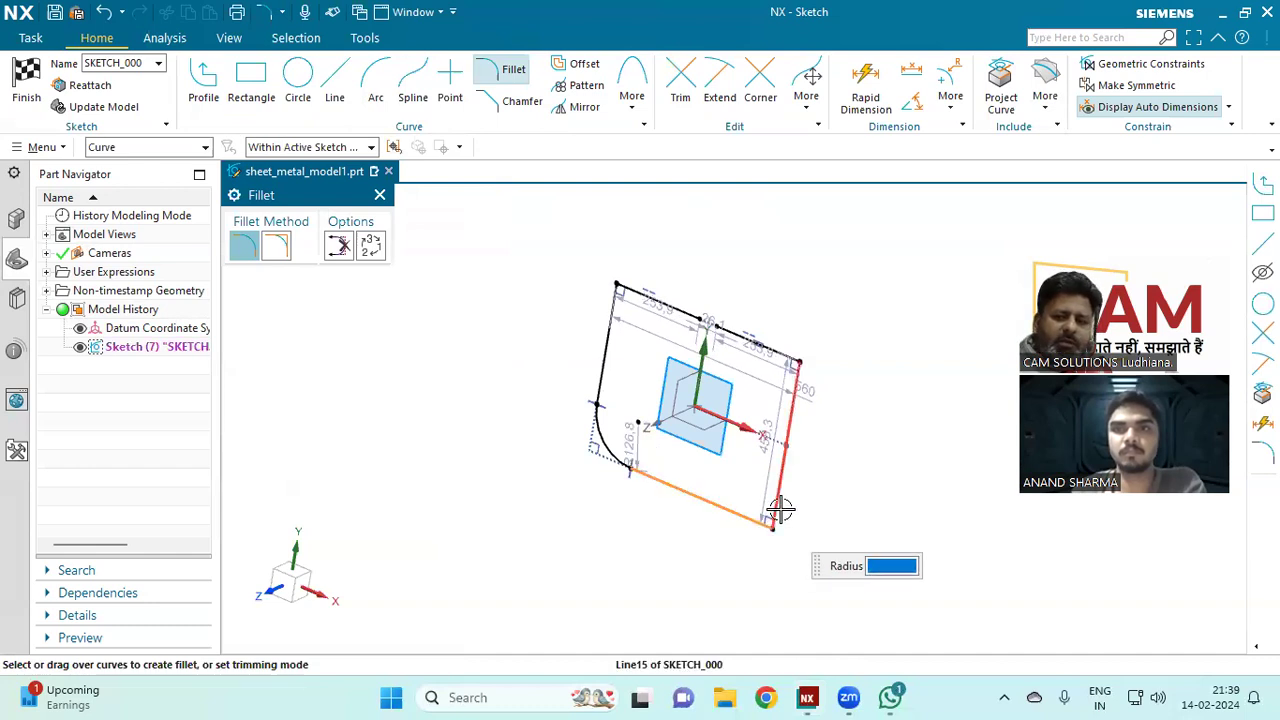
{"action": "left_click", "coordinate": [776, 515]}
{"action": "left_click", "coordinate": [752, 500]}
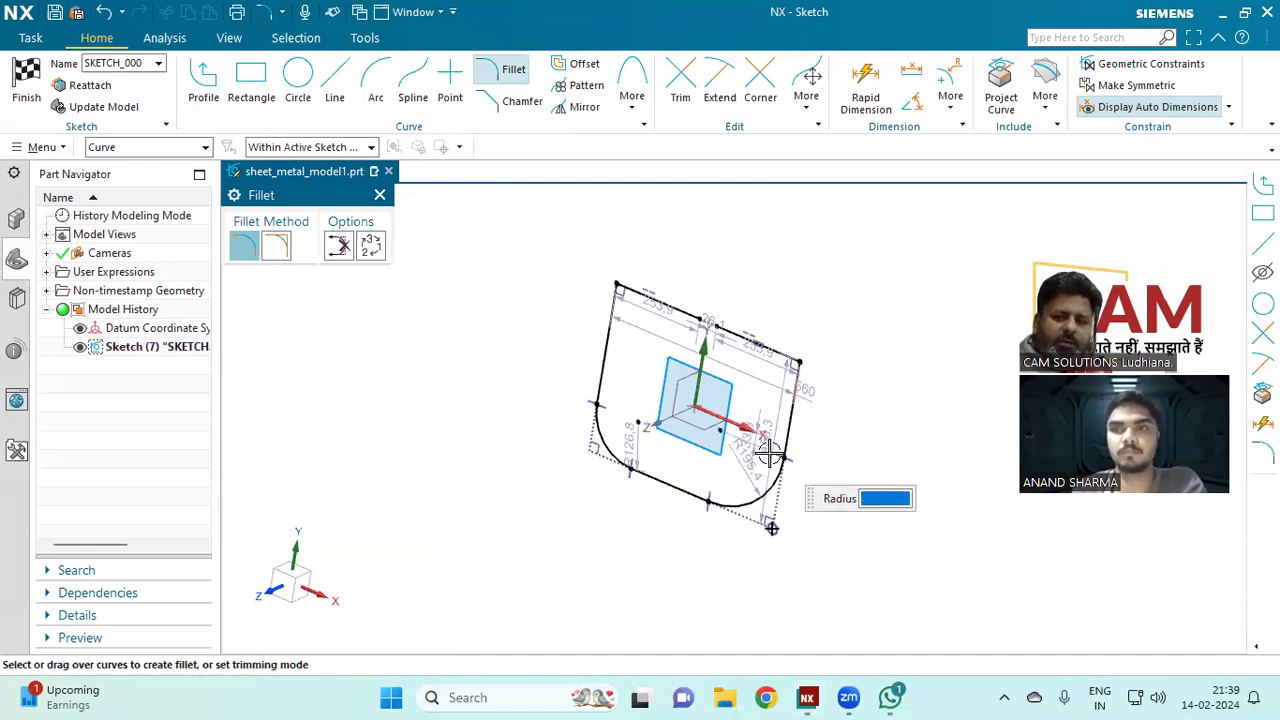
Step: Fillet the two upper corners with radii of about 126 mm and 132 mm, and finish the sketch
{"action": "middle_click_drag", "start_coordinate": [646, 446], "coordinate": [640, 405]}
{"action": "scroll", "coordinate": [624, 304], "scroll_direction": "up", "scroll_amount": 3}
{"action": "left_click", "coordinate": [626, 305]}
{"action": "left_click", "coordinate": [597, 334]}
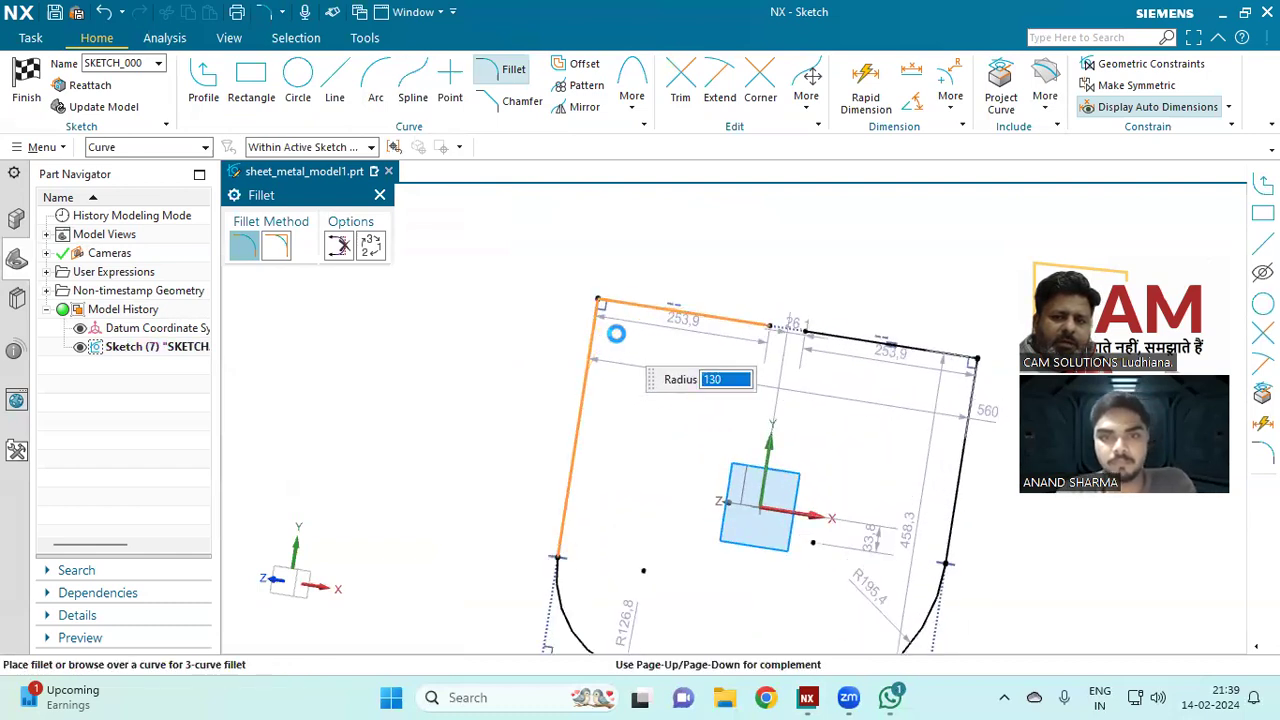
{"action": "left_click", "coordinate": [612, 334]}
{"action": "left_click", "coordinate": [961, 397]}
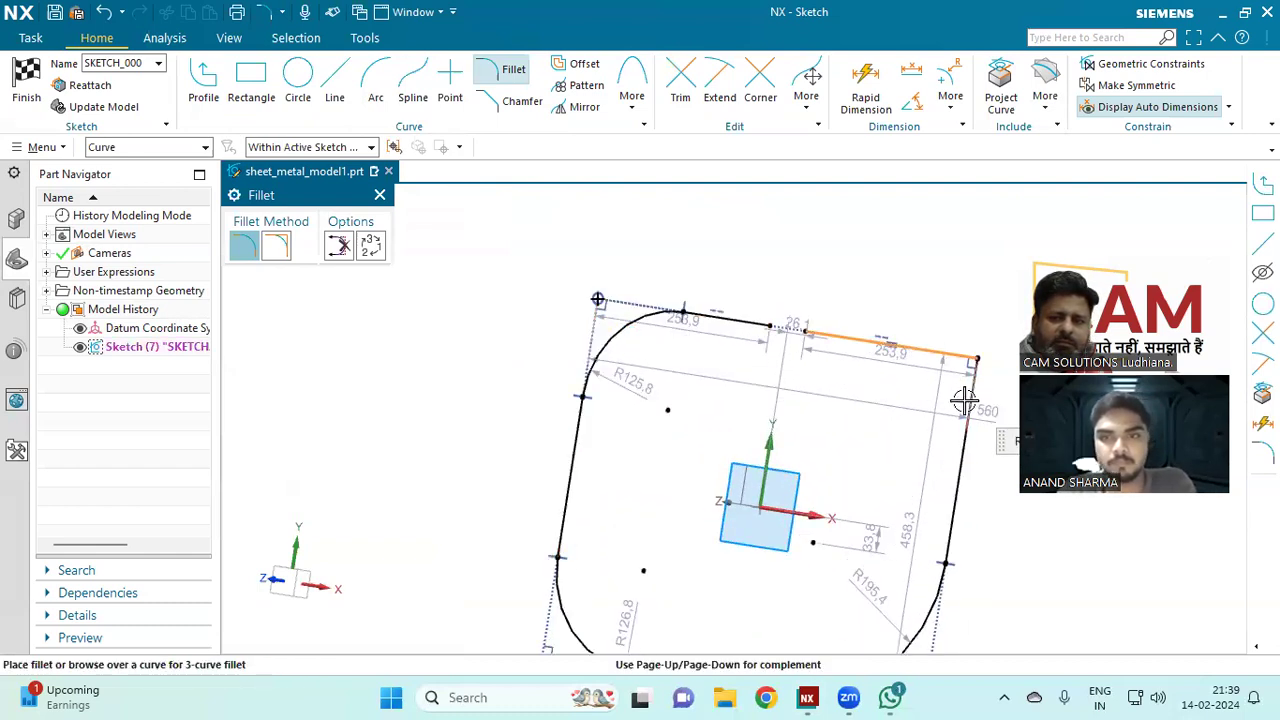
{"action": "left_click", "coordinate": [918, 393]}
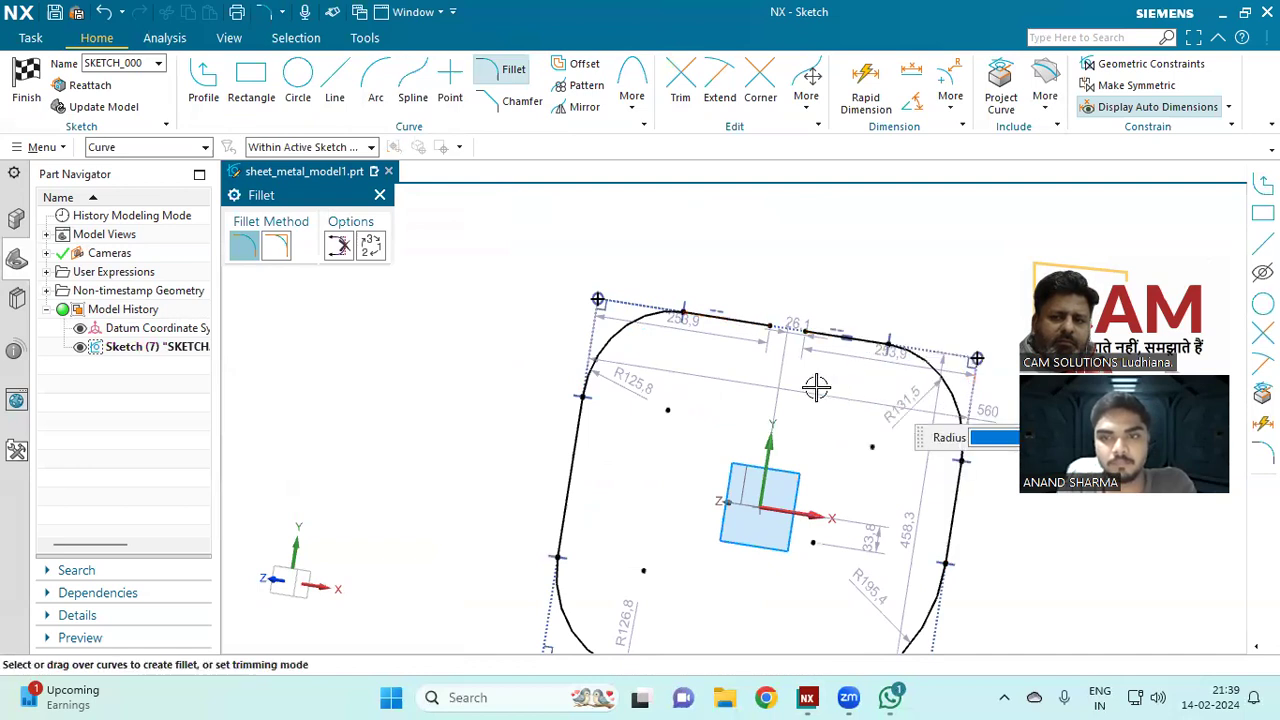
{"action": "left_click", "coordinate": [44, 106]}
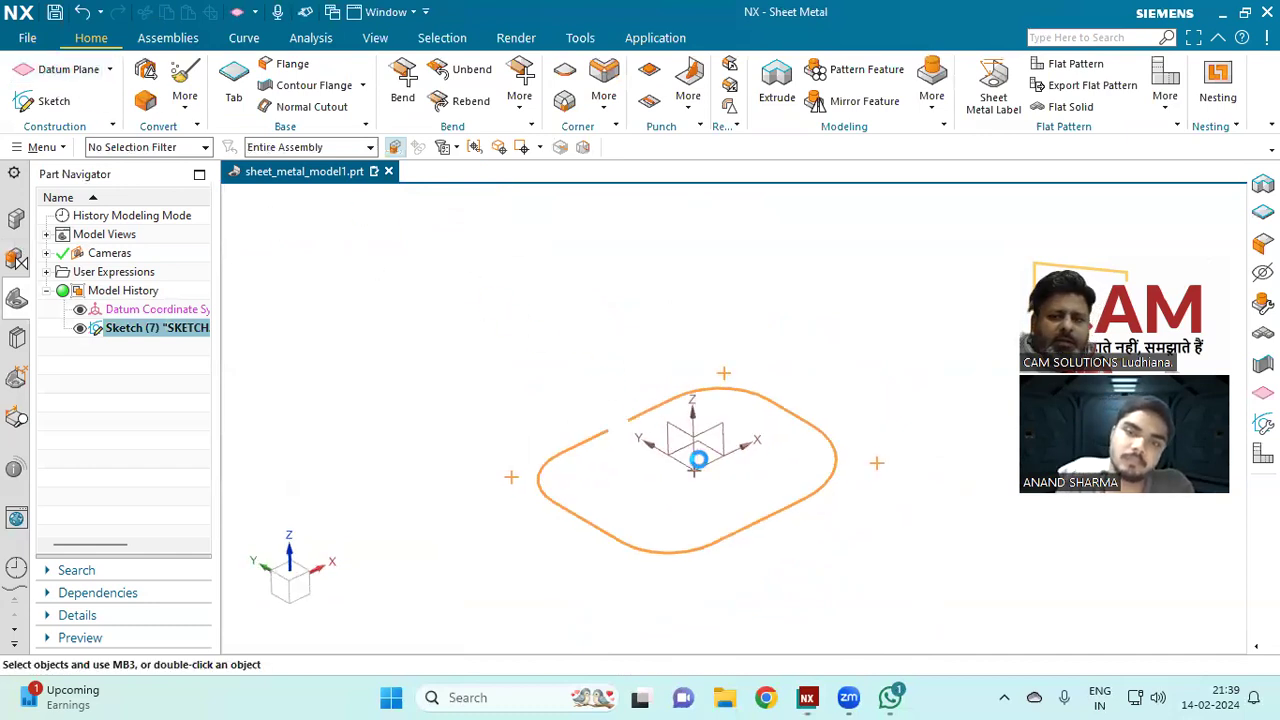
Step: Create a datum plane offset 530 mm above the XY plane
{"action": "left_click", "coordinate": [712, 452]}
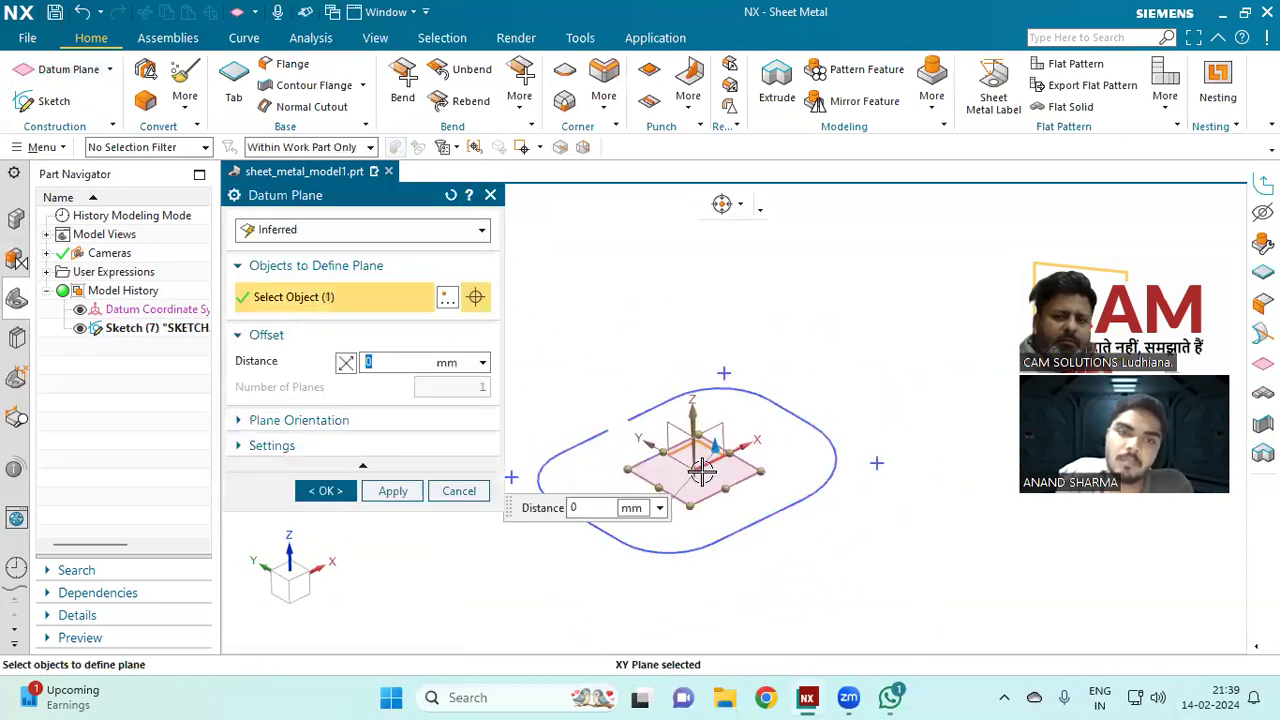
{"action": "left_click_drag", "start_coordinate": [720, 423], "coordinate": [723, 205]}
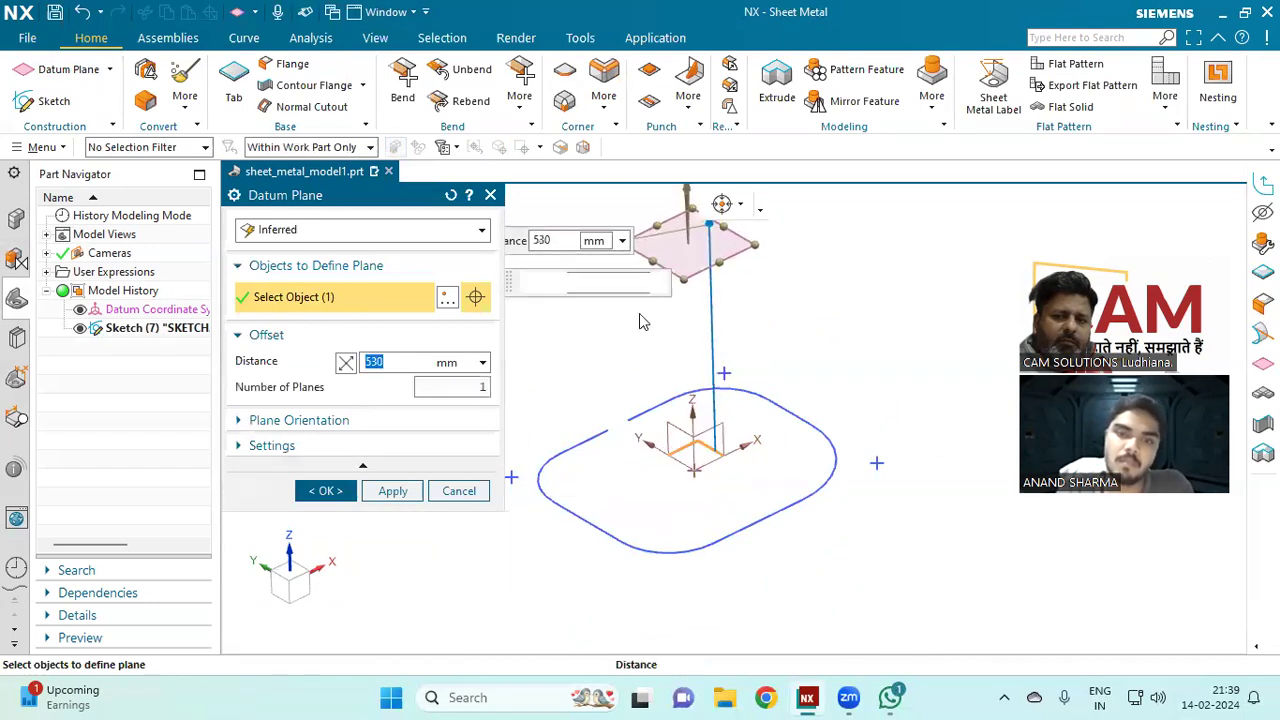
{"action": "left_click", "coordinate": [350, 489]}
{"action": "scroll", "coordinate": [438, 467], "scroll_direction": "up", "scroll_amount": 2}
{"action": "scroll", "coordinate": [540, 443], "scroll_direction": "down", "scroll_amount": 3}
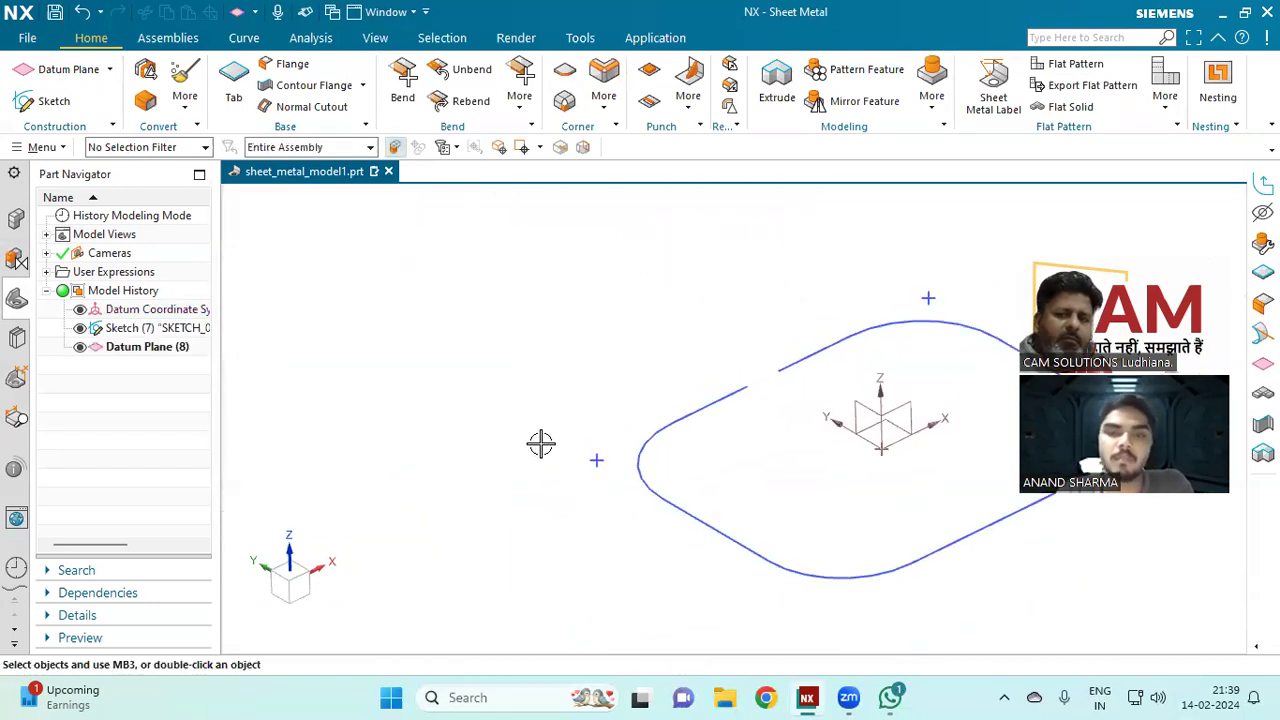
{"action": "scroll", "coordinate": [726, 340], "scroll_direction": "up", "scroll_amount": 1}
{"action": "mouse_move", "coordinate": [741, 295]}
{"action": "middle_mouse_down"}
{"action": "mouse_move", "coordinate": [817, 329]}
{"action": "mouse_move", "coordinate": [803, 346]}
{"action": "mouse_move", "coordinate": [828, 327]}
{"action": "middle_mouse_up"}
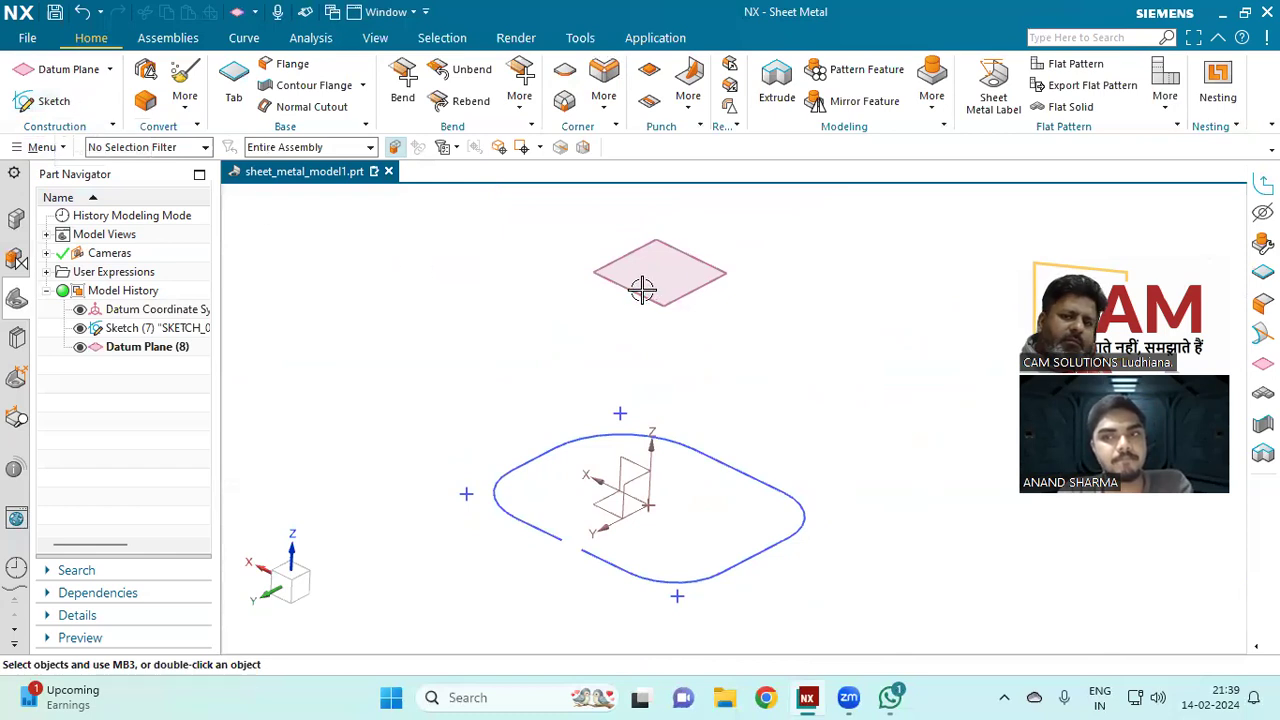
Step: Start a sketch on the offset datum plane and draw a circle about 418 mm in diameter centred on the origin
{"action": "left_click", "coordinate": [52, 102]}
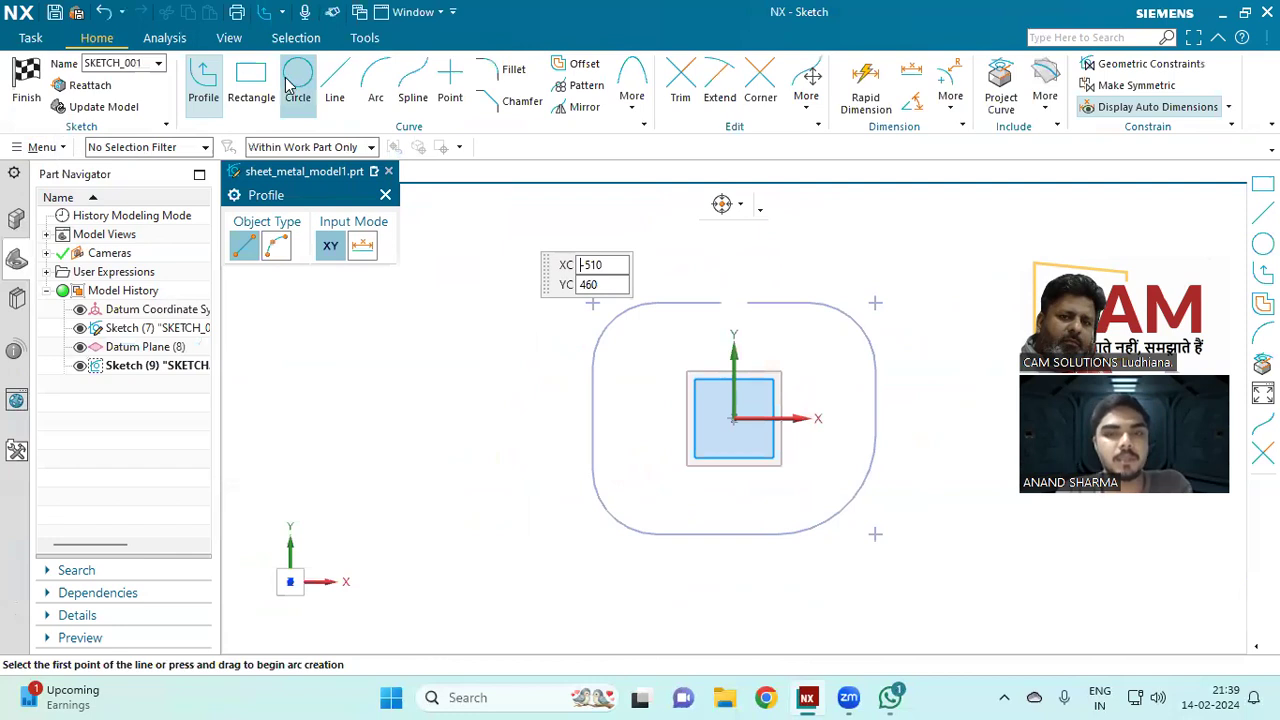
{"action": "left_click", "coordinate": [297, 80]}
{"action": "left_click", "coordinate": [735, 419]}
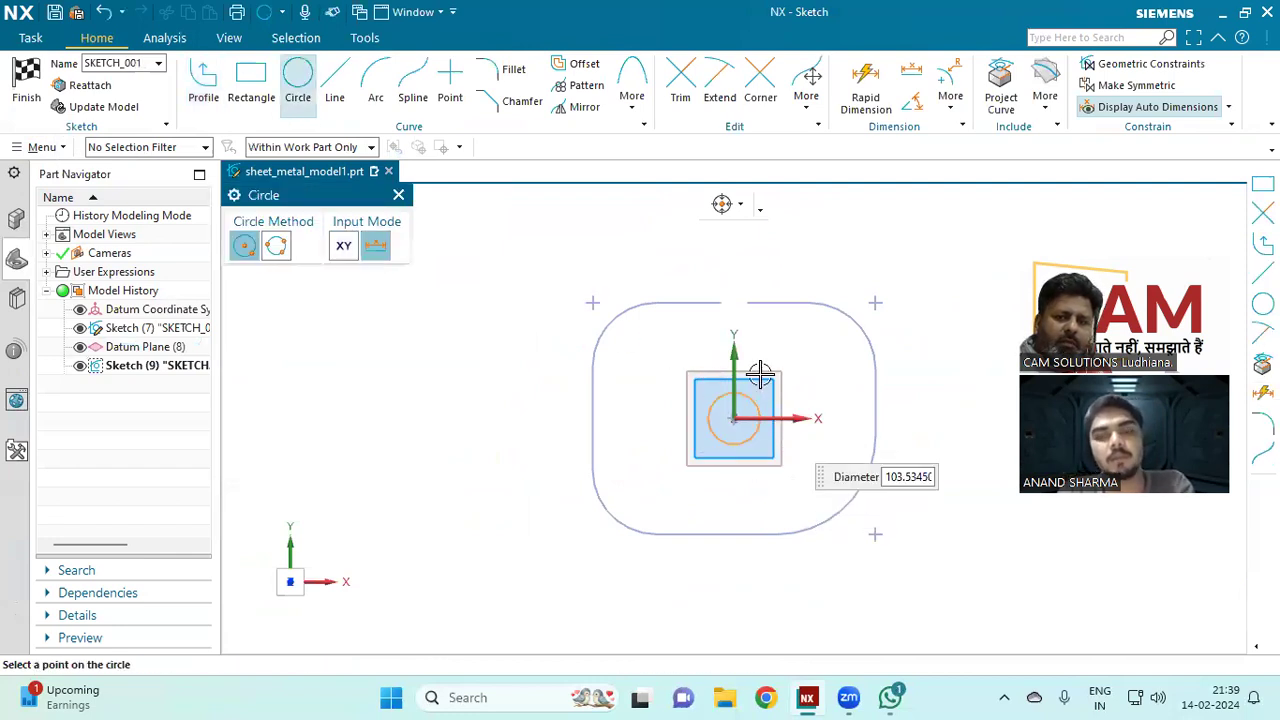
{"action": "left_click", "coordinate": [784, 325]}
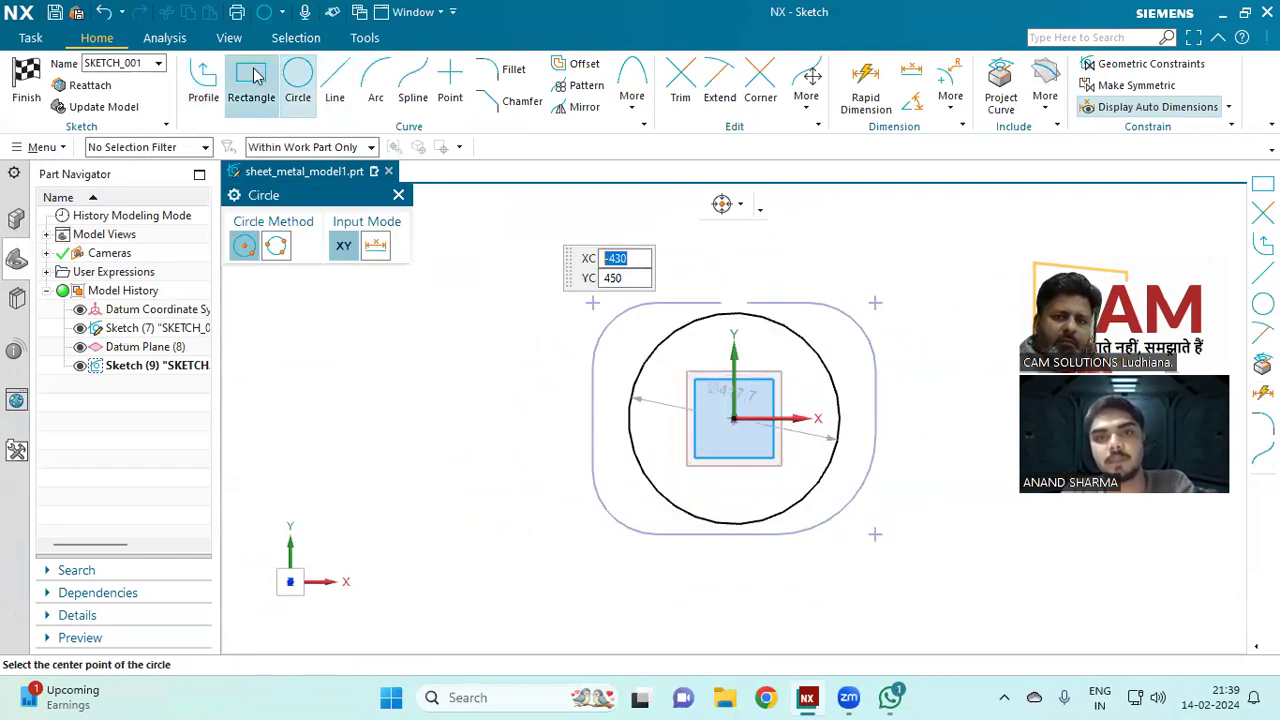
{"action": "key", "text": "Escape"}
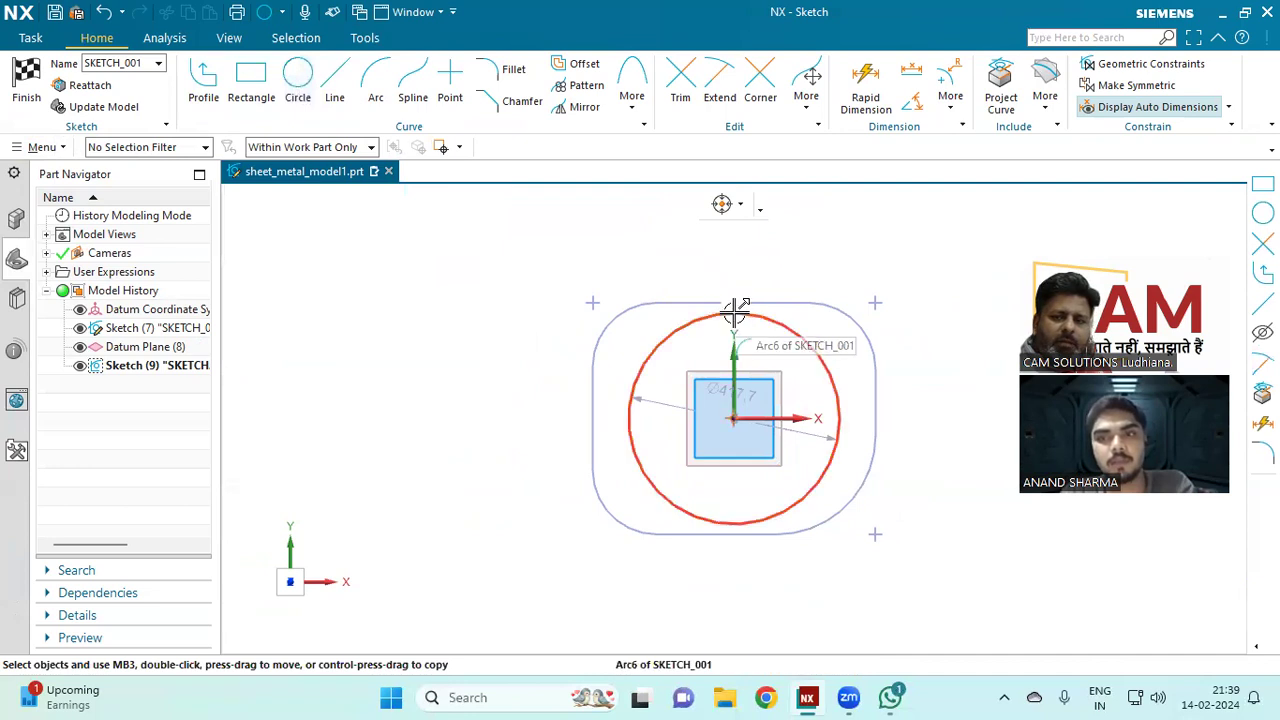
{"action": "left_click", "coordinate": [745, 206]}
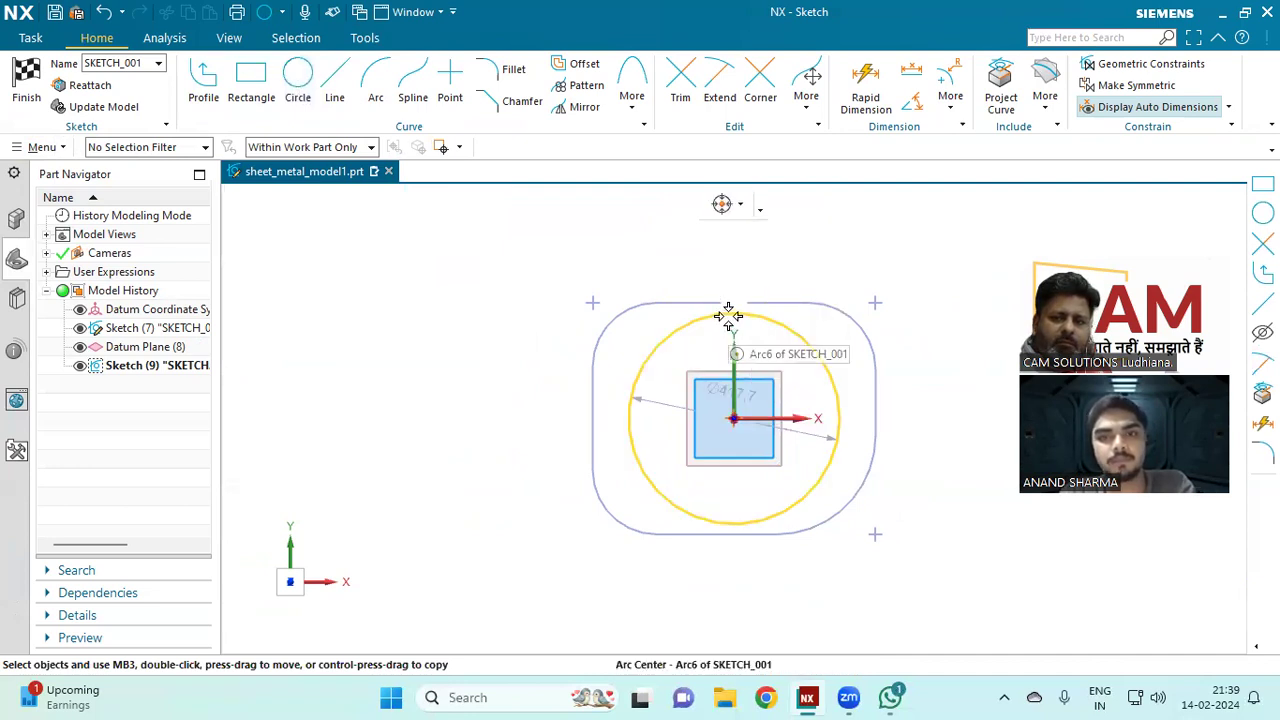
Step: Draw a small circle about 23 mm in diameter centred on the uppermost point of the large circle
{"action": "scroll", "coordinate": [735, 325], "scroll_direction": "up", "scroll_amount": 5}
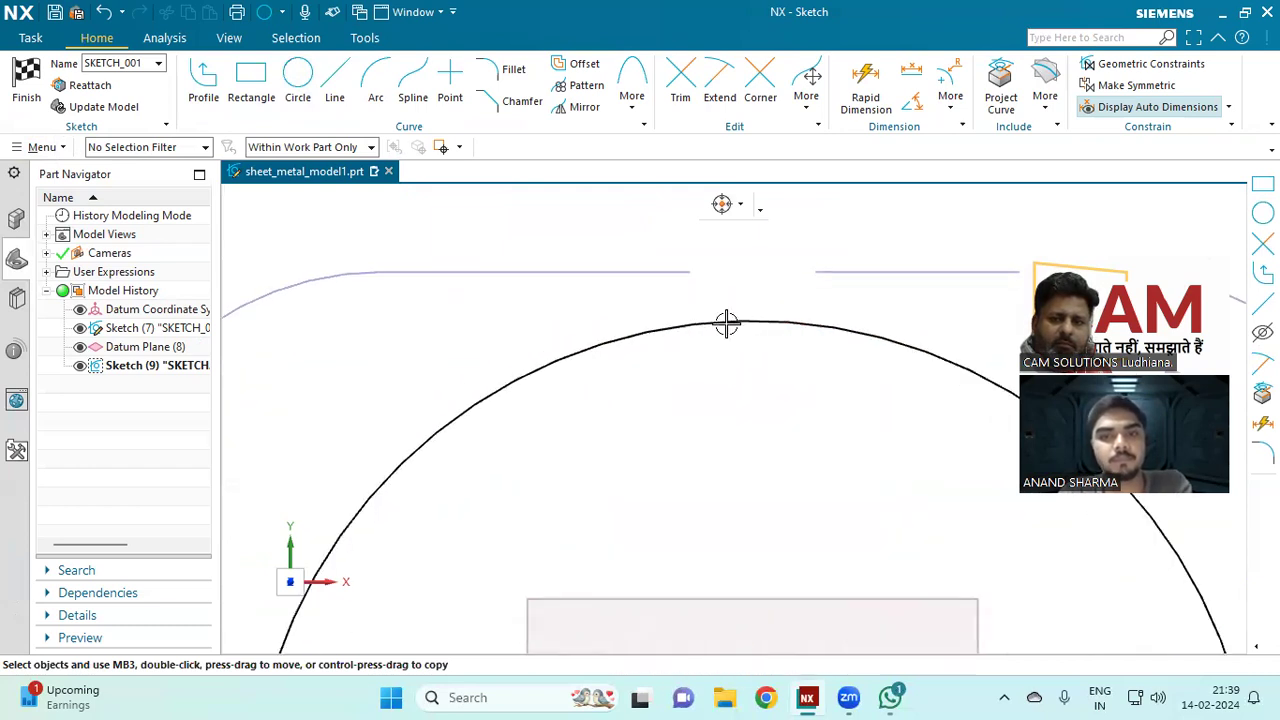
{"action": "left_click", "coordinate": [298, 80]}
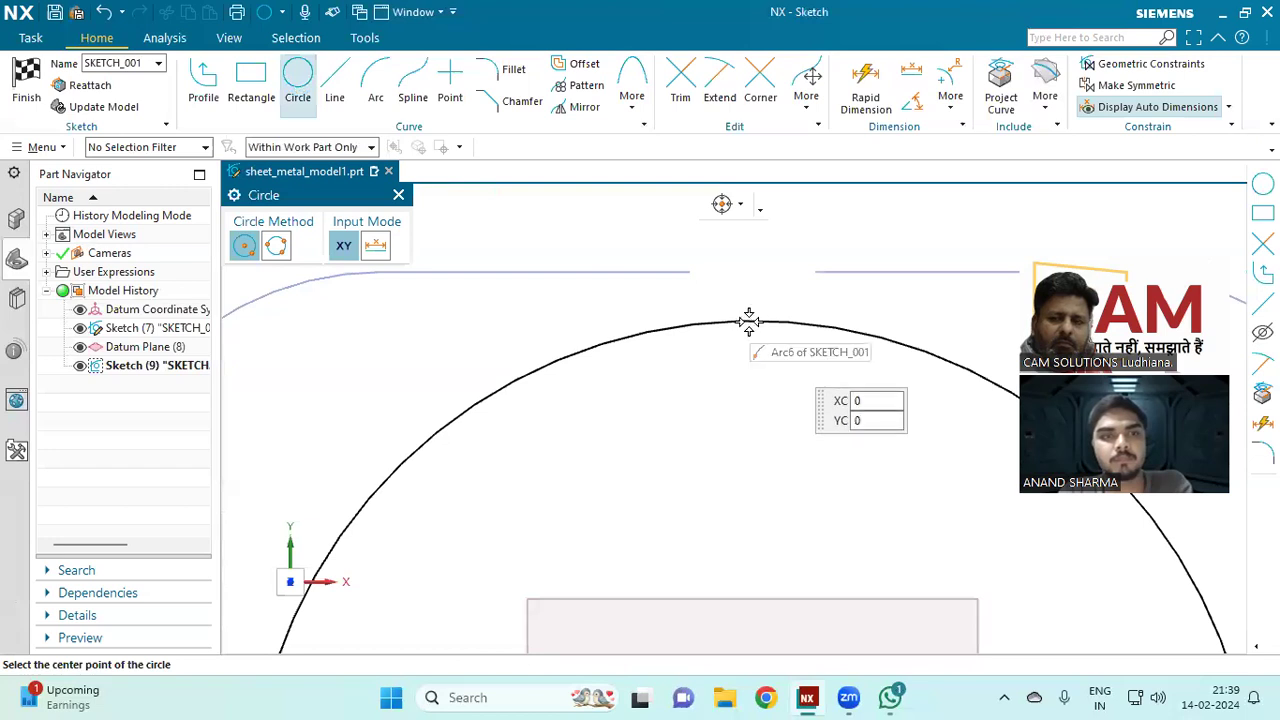
{"action": "left_click", "coordinate": [747, 317]}
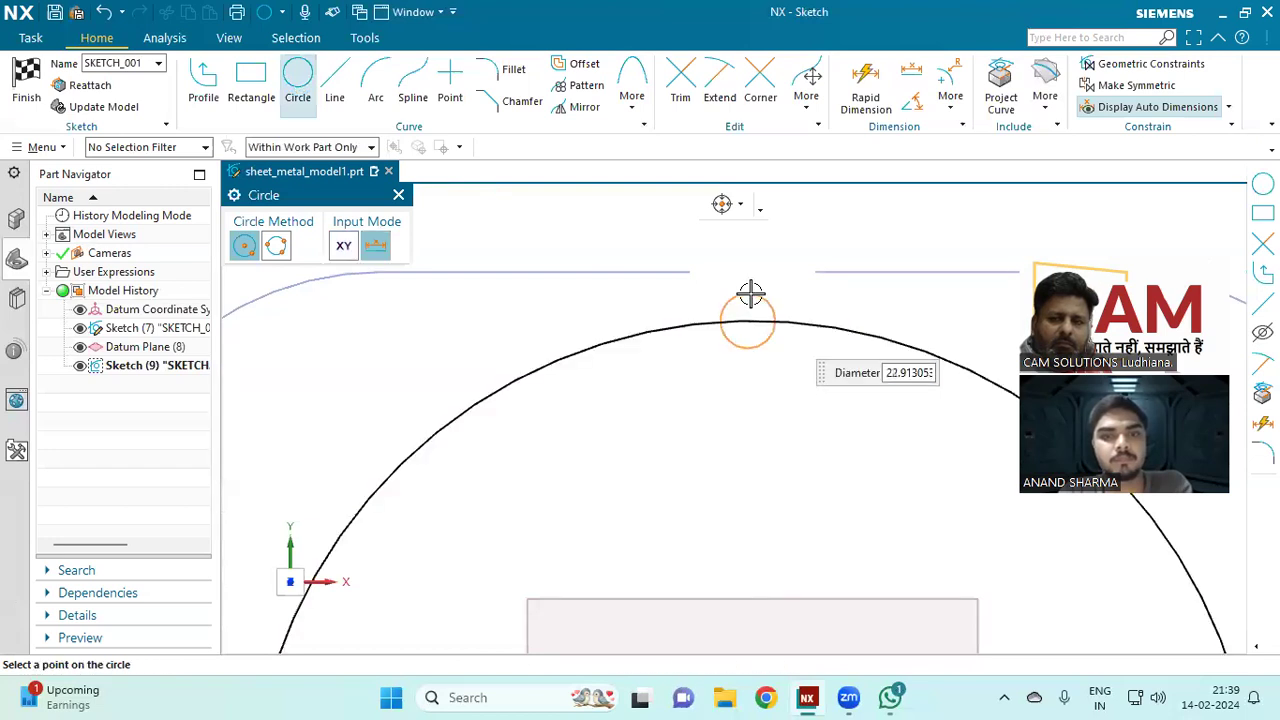
{"action": "left_click", "coordinate": [750, 293]}
Step: Trim the large circle's arc inside the small circle, trim away the small circle to leave a gap, and finish the sketch
{"action": "key", "text": "t"}
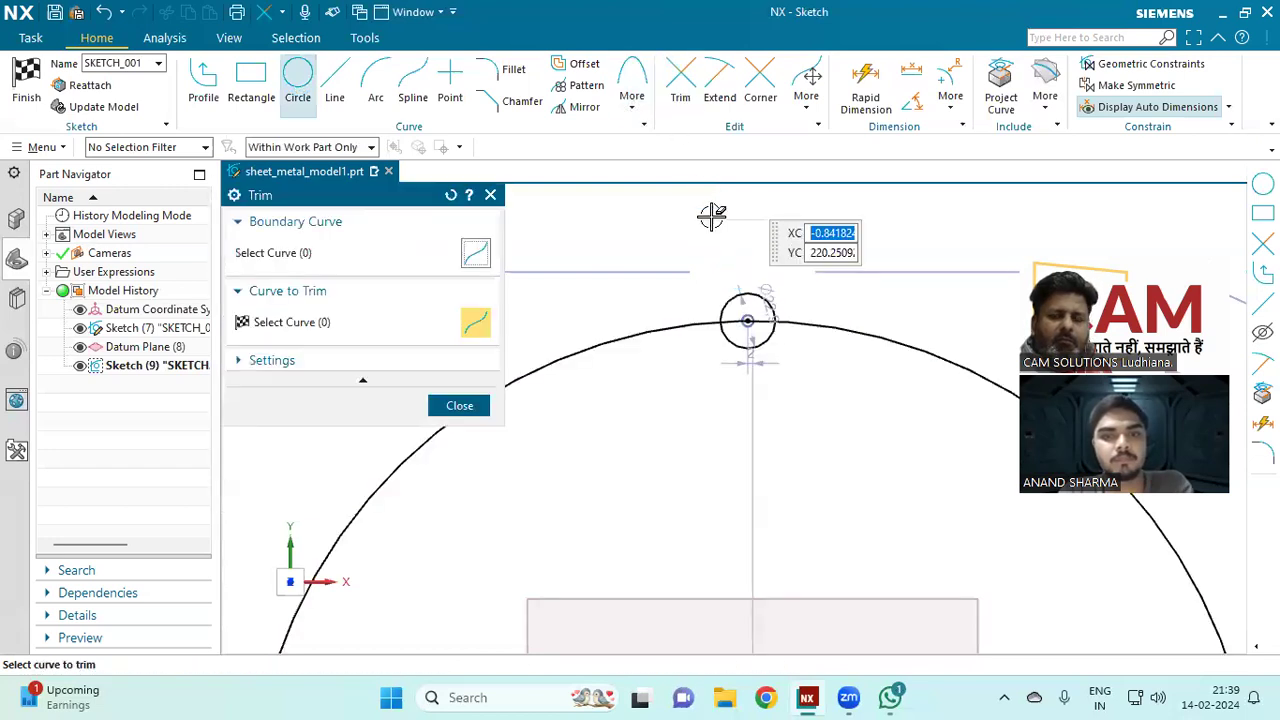
{"action": "left_click", "coordinate": [760, 324]}
{"action": "left_click", "coordinate": [758, 344]}
{"action": "left_click", "coordinate": [763, 301]}
{"action": "left_click", "coordinate": [470, 405]}
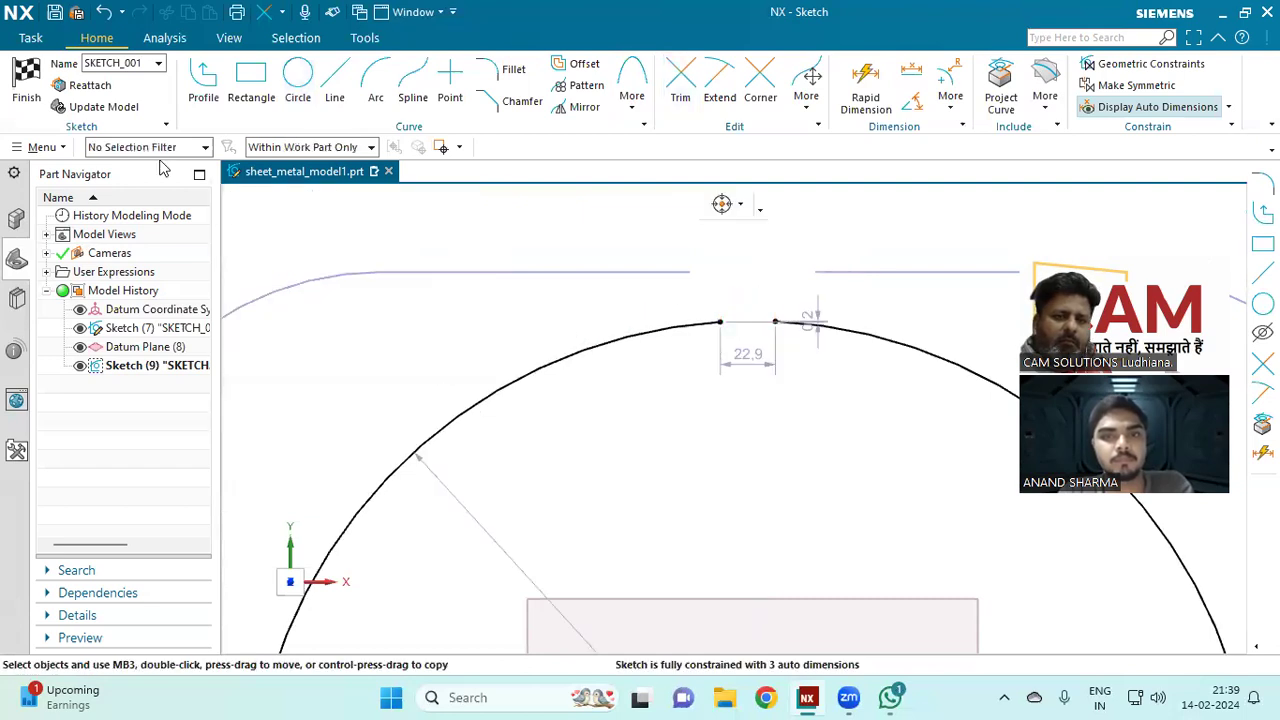
{"action": "left_click", "coordinate": [26, 88]}
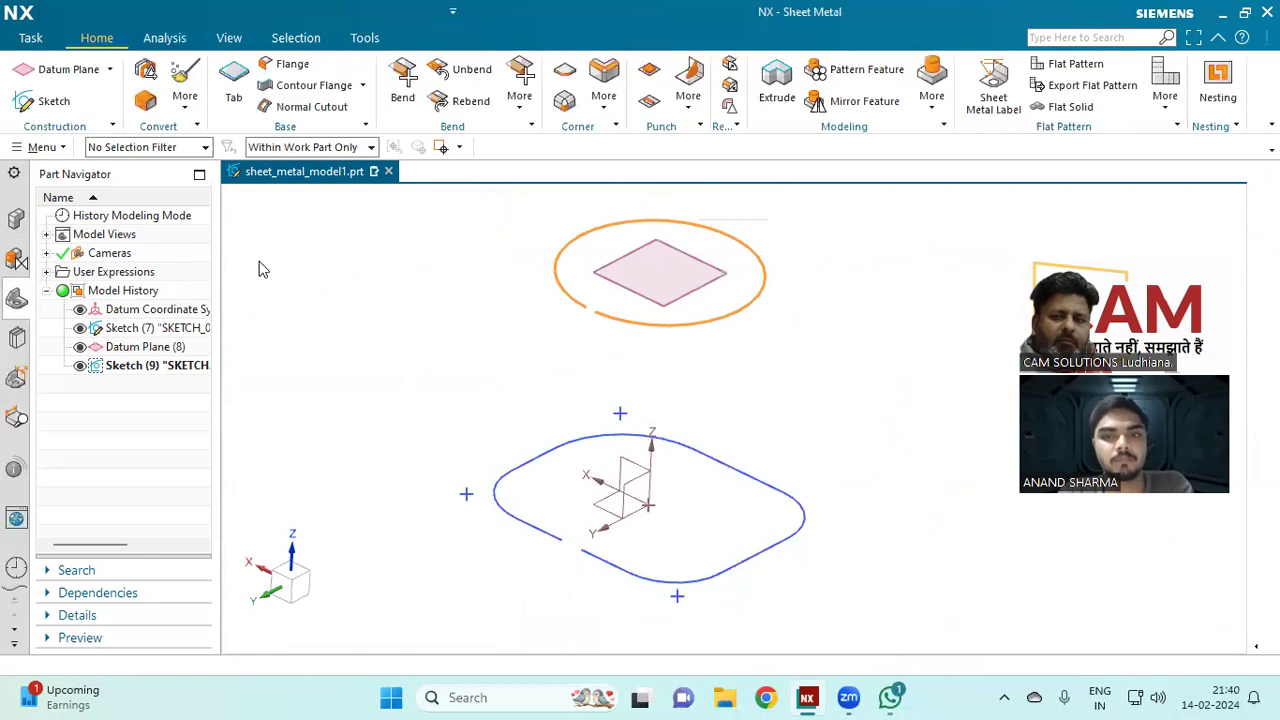
Step: Start a lofted flange of type Base and pick the open rounded rectangle as the start section
{"action": "left_click", "coordinate": [362, 86]}
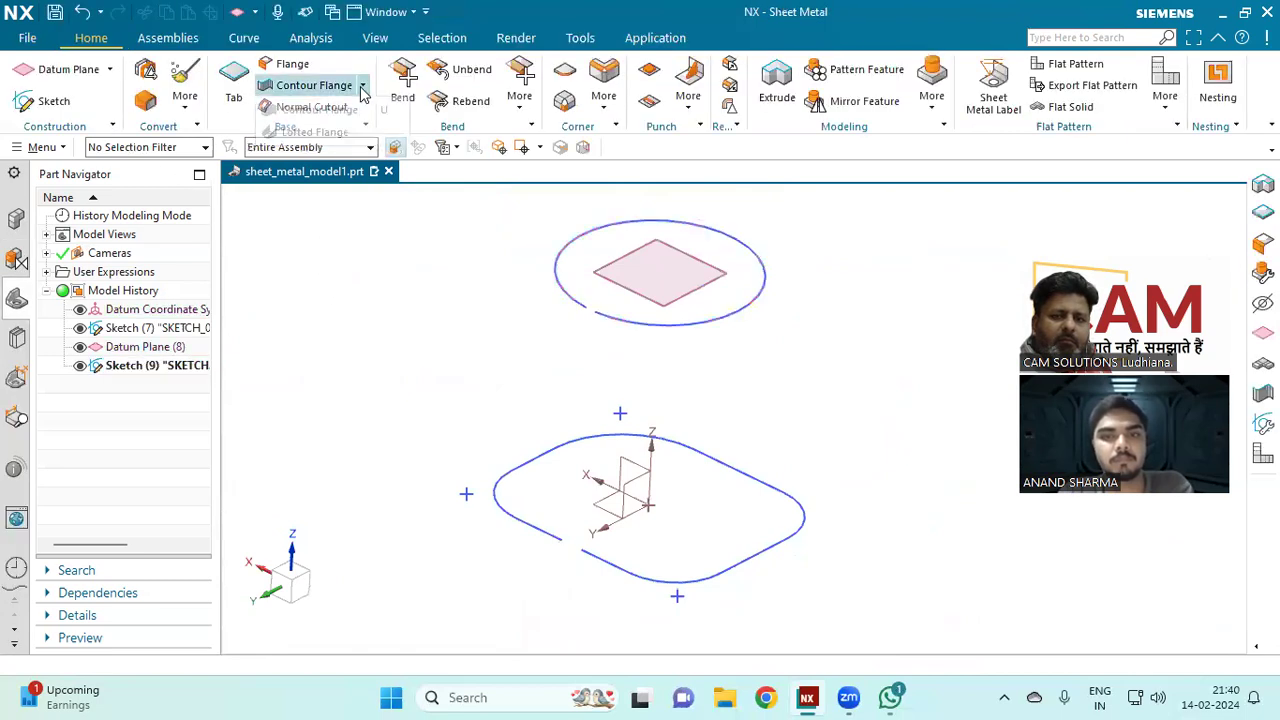
{"action": "left_click", "coordinate": [345, 130]}
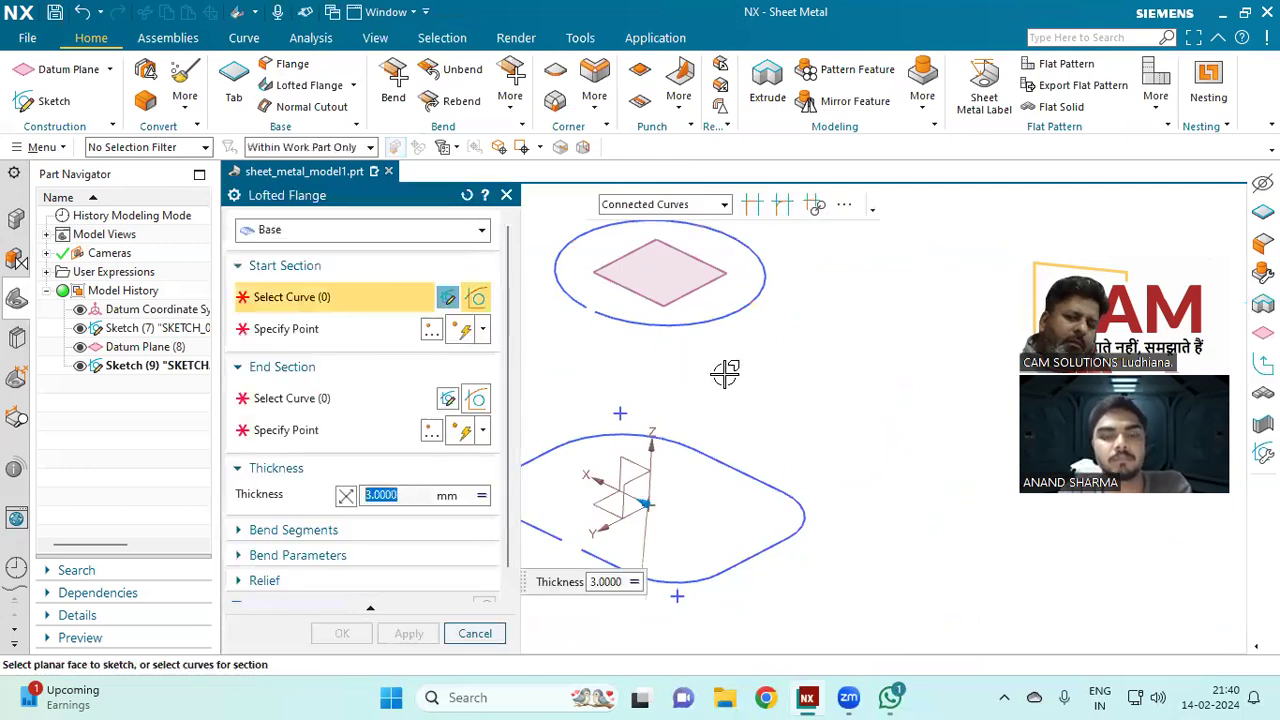
{"action": "scroll", "coordinate": [838, 397], "scroll_direction": "down", "scroll_amount": 3}
{"action": "scroll", "coordinate": [650, 383], "scroll_direction": "up", "scroll_amount": 1}
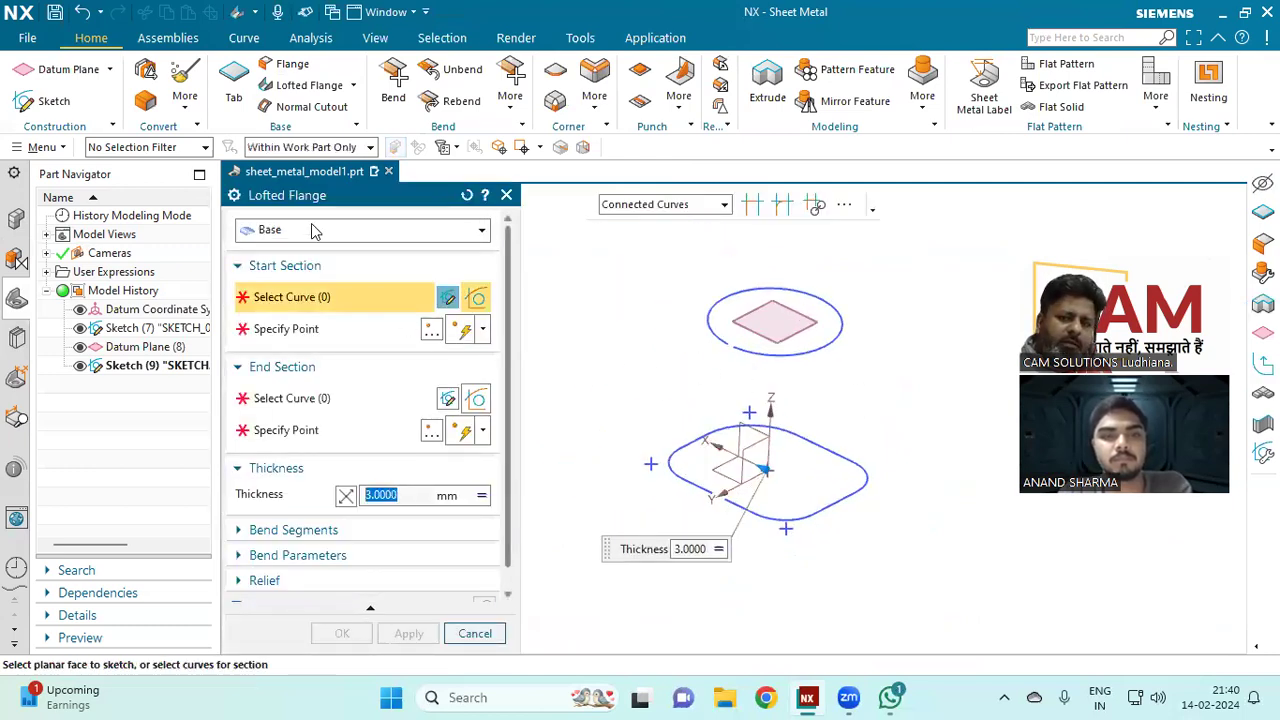
{"action": "left_click", "coordinate": [311, 229]}
{"action": "left_click", "coordinate": [300, 251]}
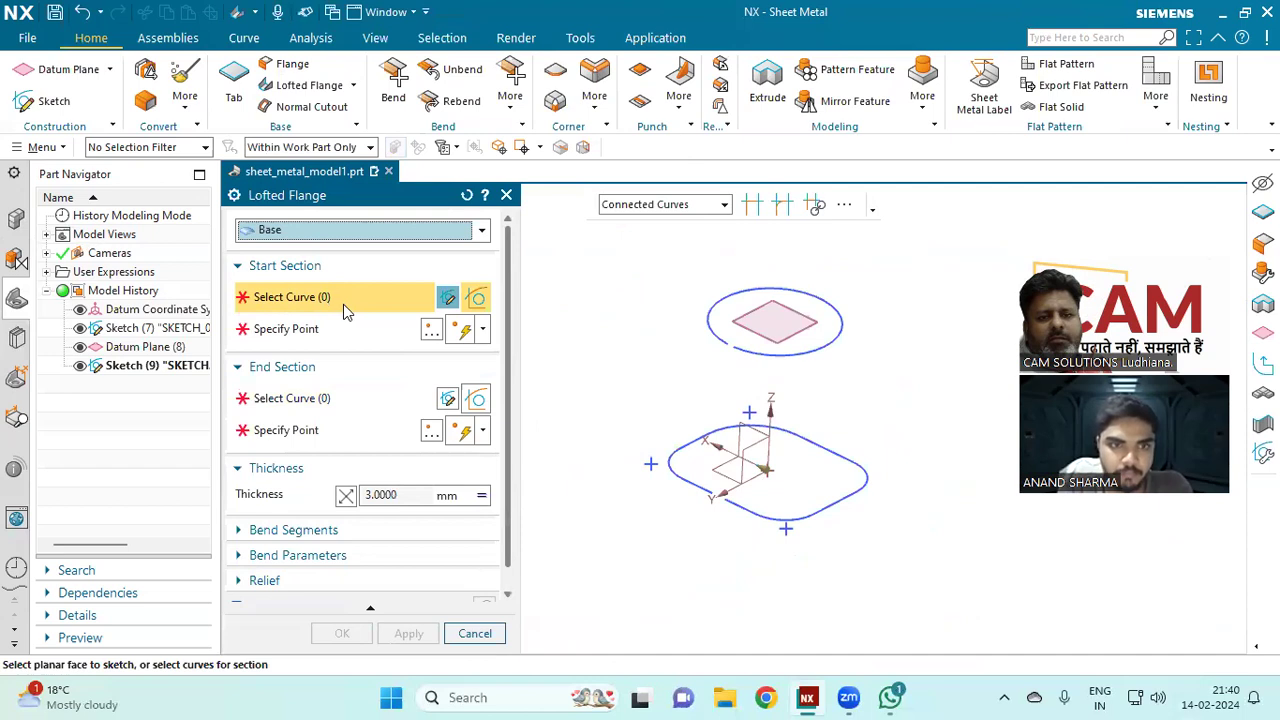
{"action": "left_click", "coordinate": [695, 478]}
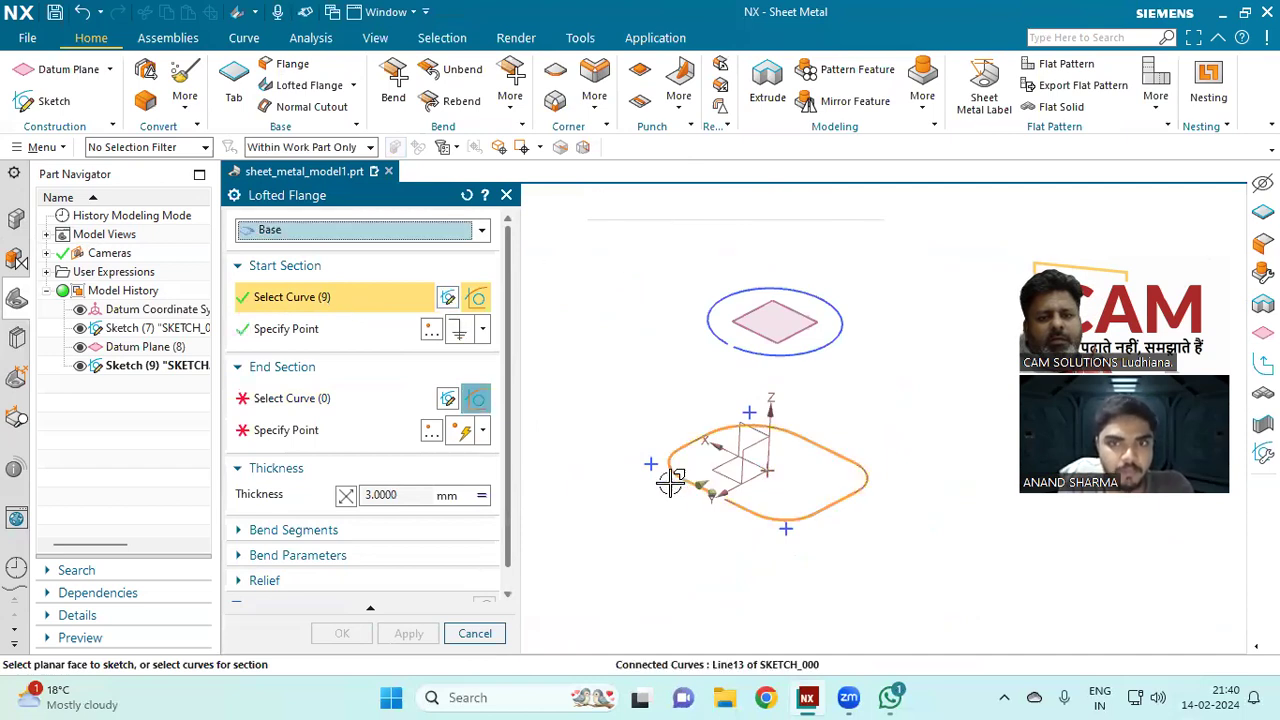
Step: Pick the open circle on the offset plane as the end section and create the lofted flange
{"action": "left_click", "coordinate": [352, 405]}
{"action": "left_click", "coordinate": [710, 340]}
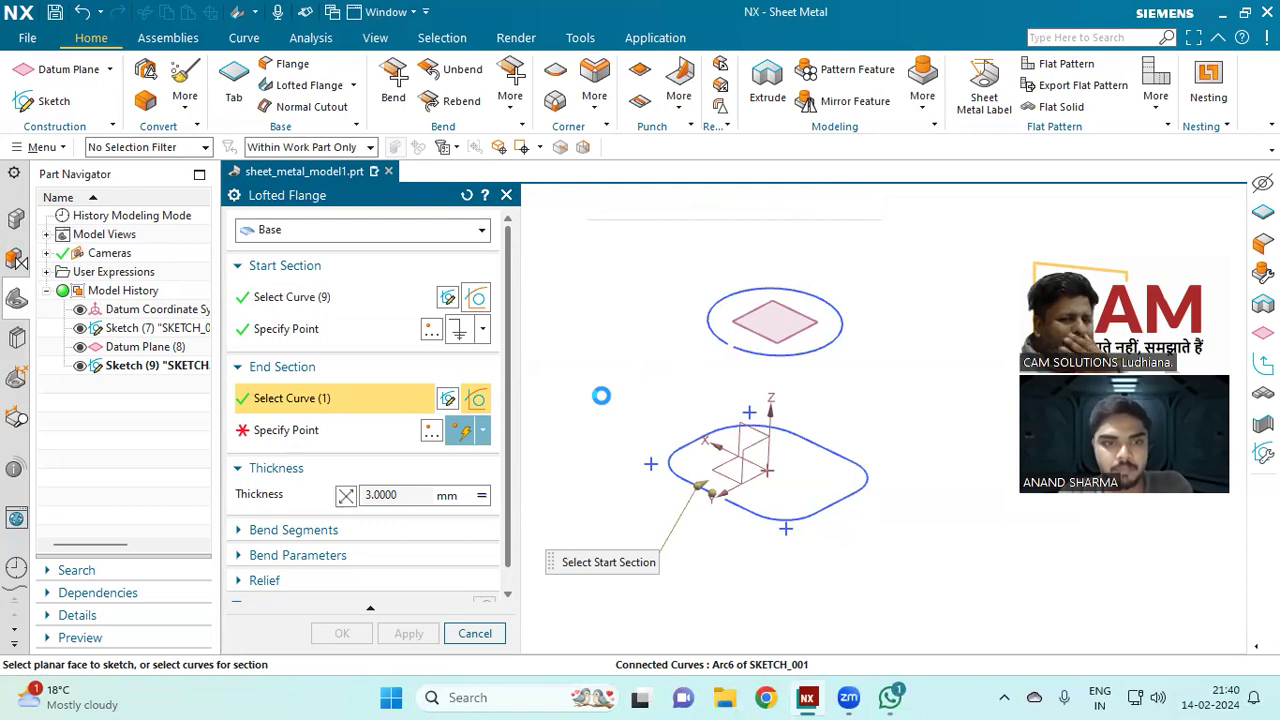
{"action": "middle_click_drag", "start_coordinate": [669, 375], "coordinate": [756, 368]}
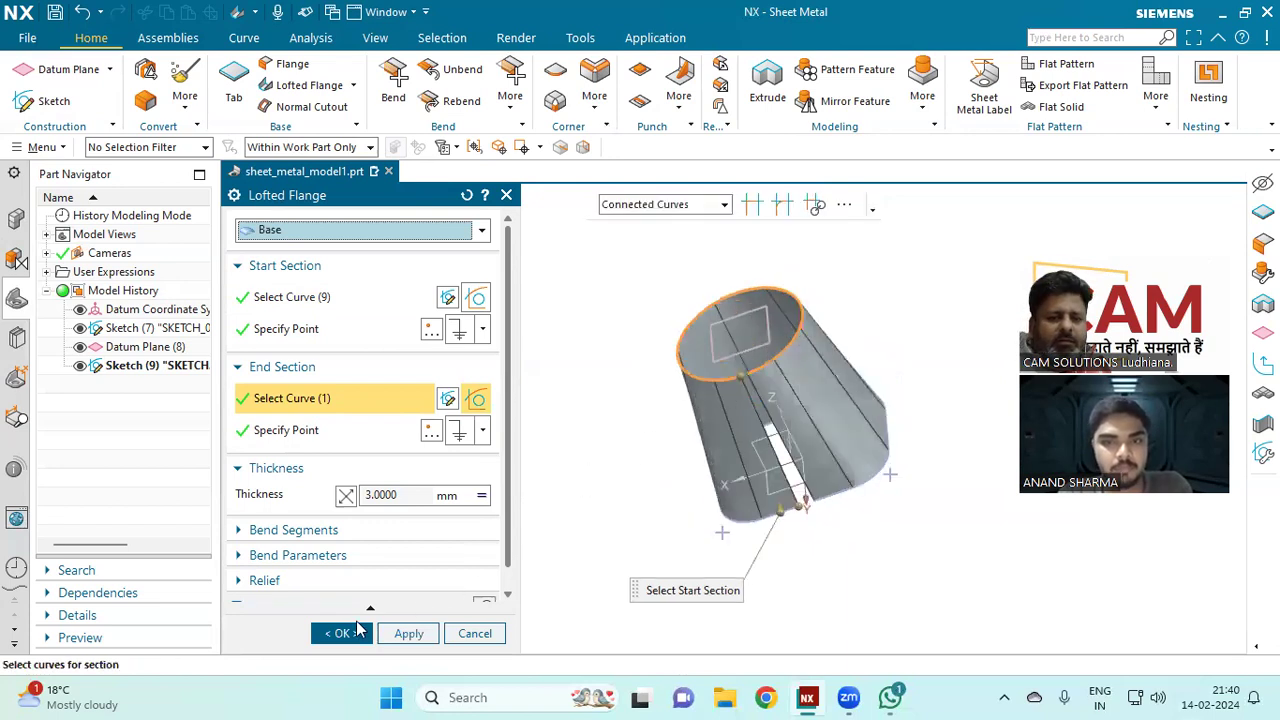
{"action": "left_click", "coordinate": [340, 633]}
{"action": "middle_click_drag", "start_coordinate": [457, 591], "coordinate": [615, 538]}
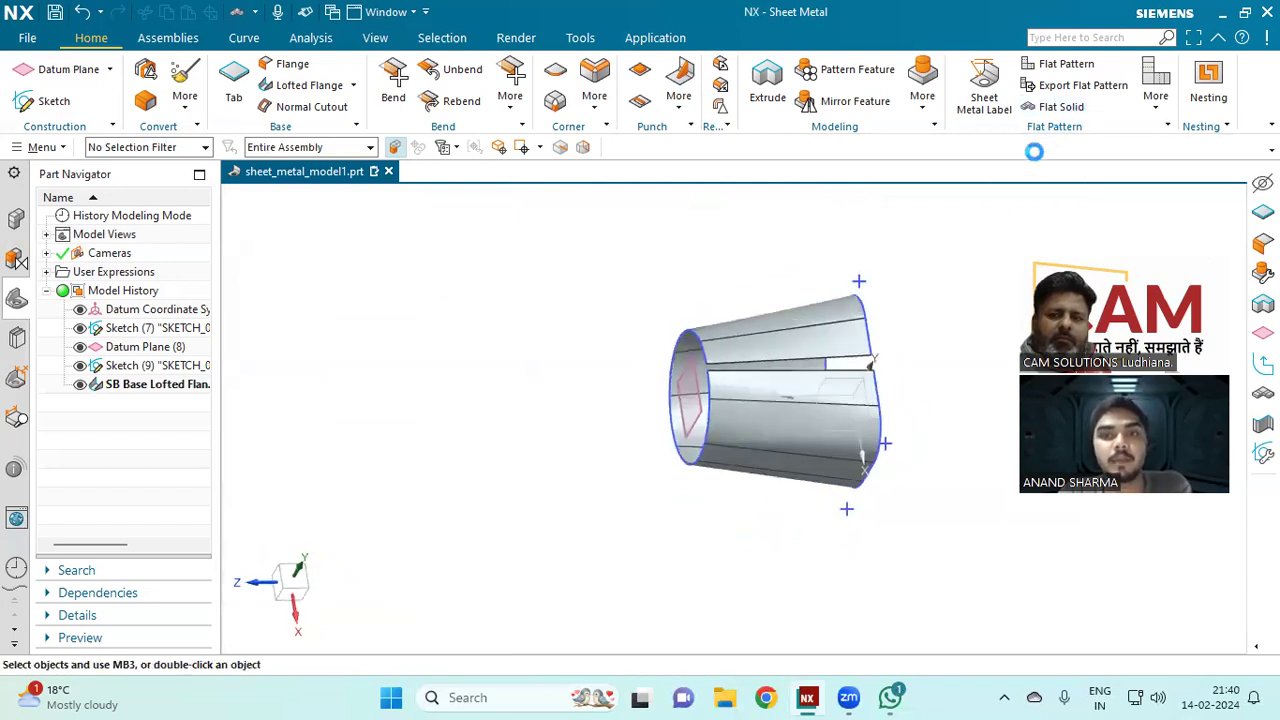
Step: Create a flat solid of the lofted flange, using the inner flat face opposite the slit as the stationary face
{"action": "left_click", "coordinate": [1060, 107]}
{"action": "middle_click_drag", "start_coordinate": [647, 425], "coordinate": [719, 418]}
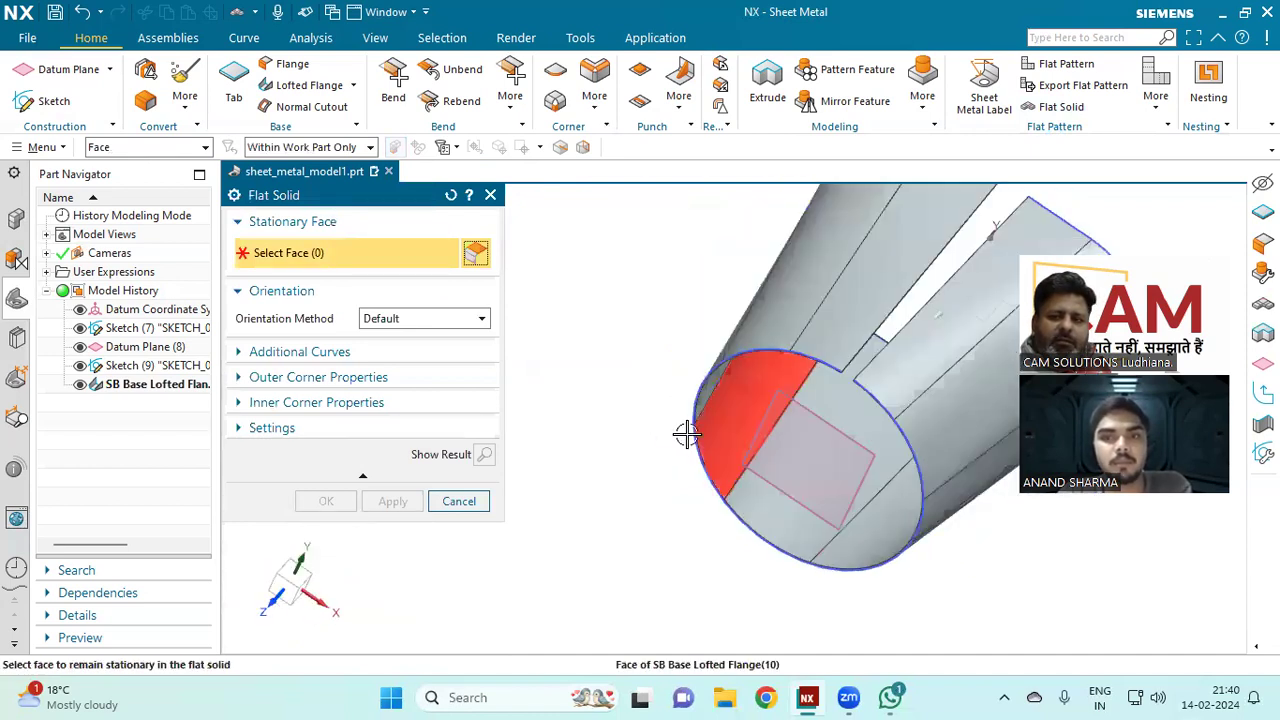
{"action": "scroll", "coordinate": [662, 443], "scroll_direction": "down", "scroll_amount": 3}
{"action": "scroll", "coordinate": [648, 414], "scroll_direction": "up", "scroll_amount": 1}
{"action": "middle_click_drag", "start_coordinate": [786, 381], "coordinate": [681, 311]}
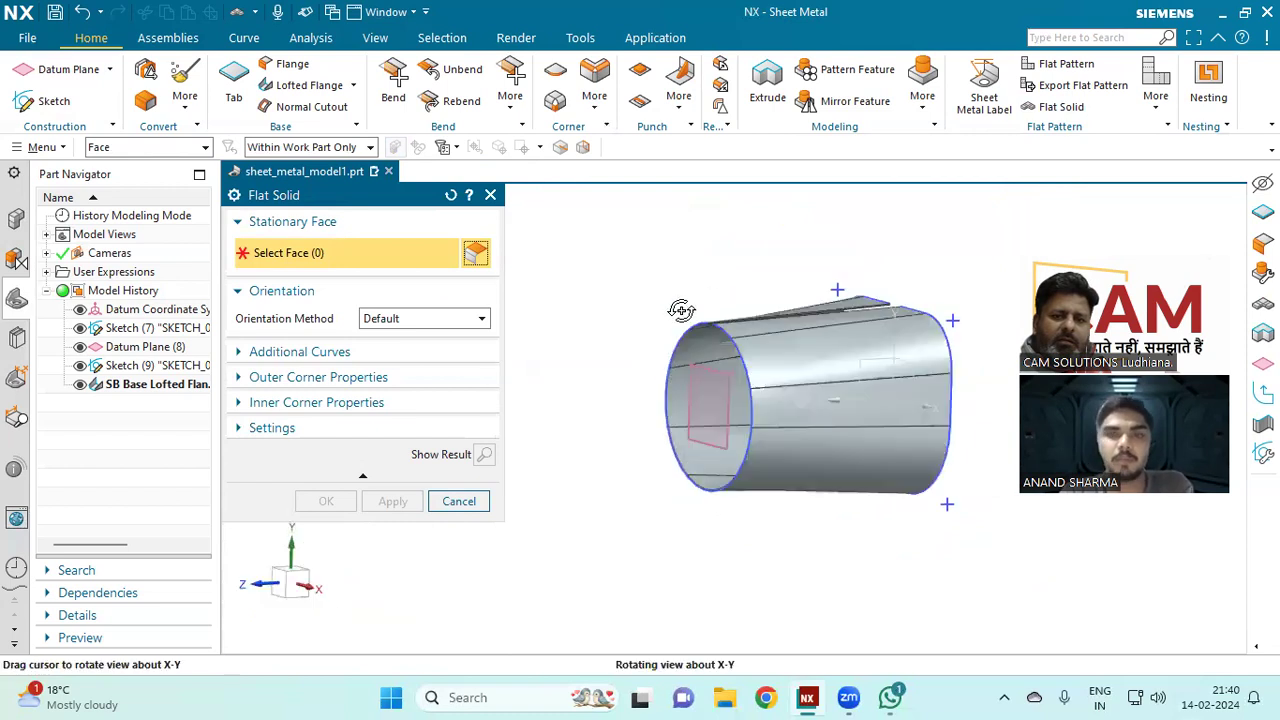
{"action": "middle_click_drag", "start_coordinate": [786, 423], "coordinate": [826, 470]}
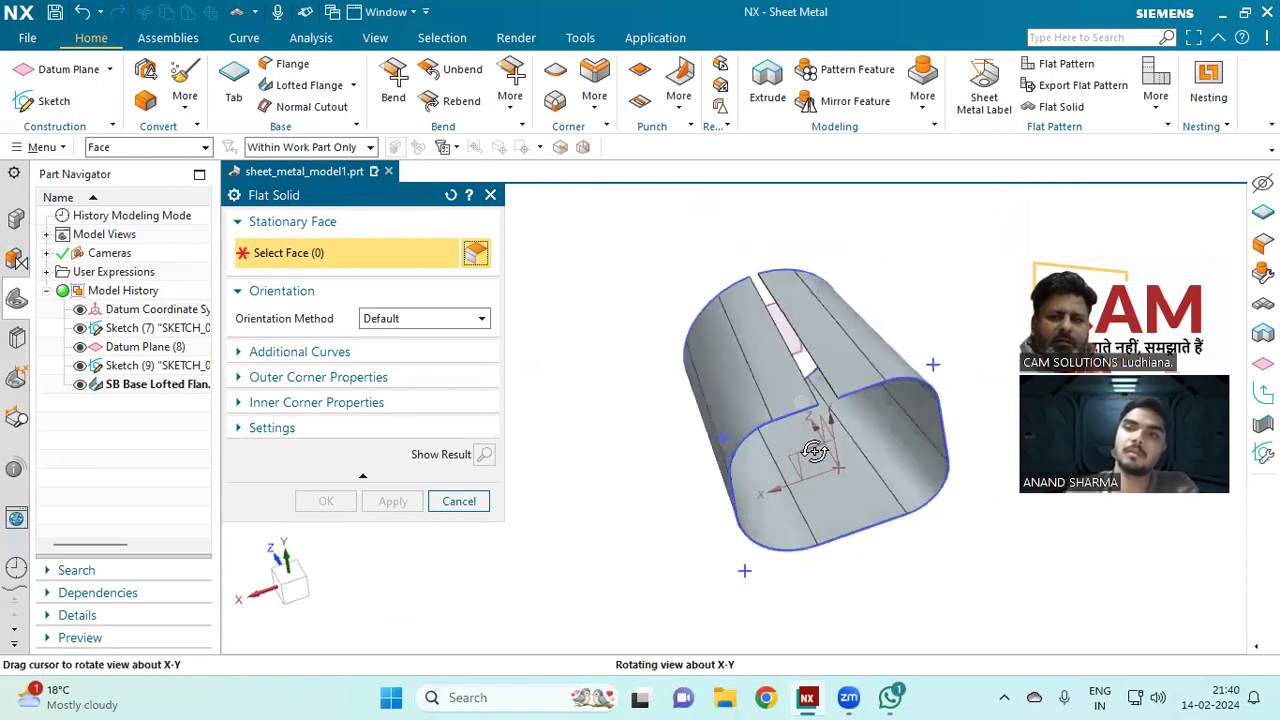
{"action": "left_click", "coordinate": [849, 494]}
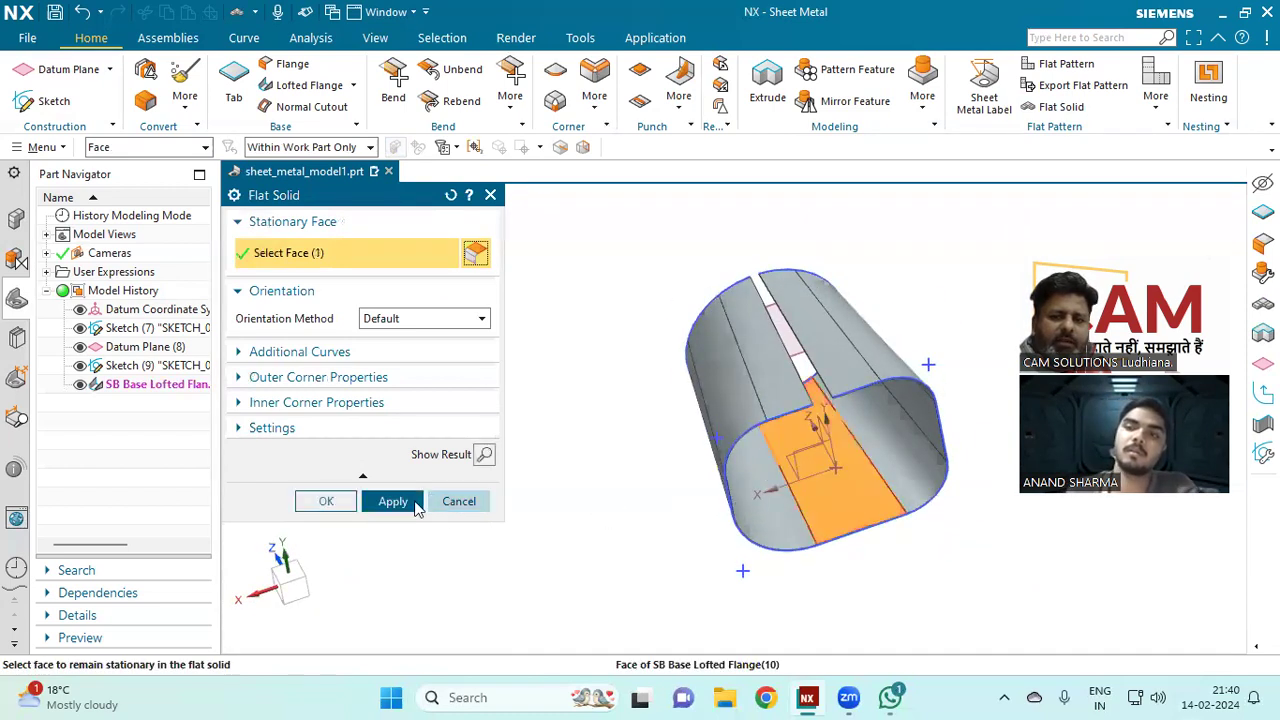
{"action": "left_click", "coordinate": [397, 501]}
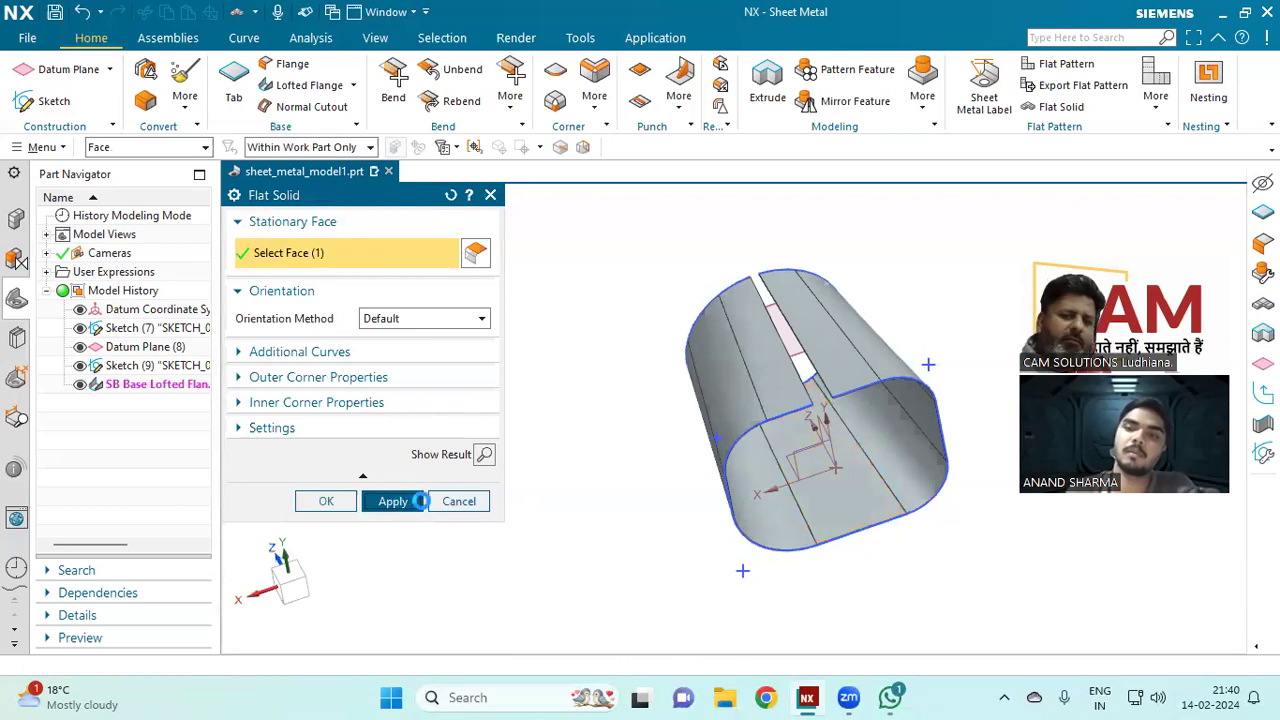
{"action": "scroll", "coordinate": [551, 494], "scroll_direction": "down", "scroll_amount": 1}
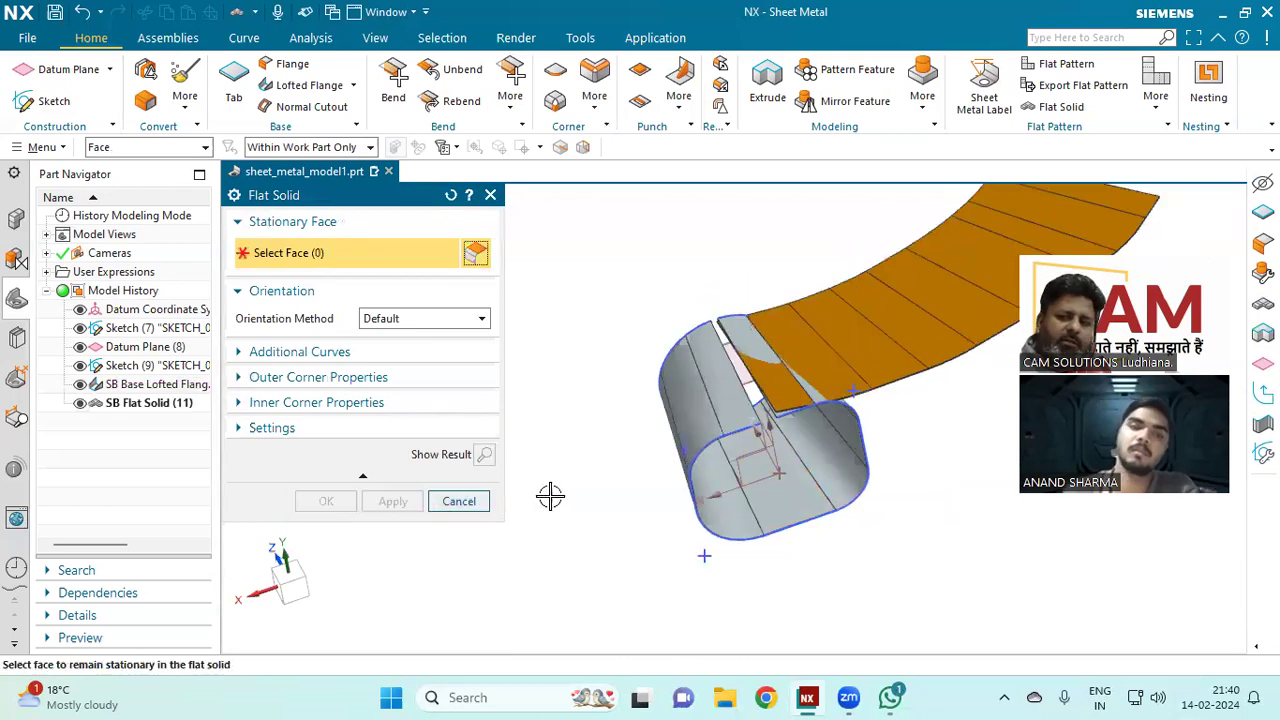
{"action": "left_click", "coordinate": [460, 502]}
Step: Delete the flat solid made from the lofted flange
{"action": "middle_click_drag", "start_coordinate": [463, 503], "coordinate": [540, 318]}
{"action": "middle_click_drag", "start_coordinate": [732, 372], "coordinate": [685, 435]}
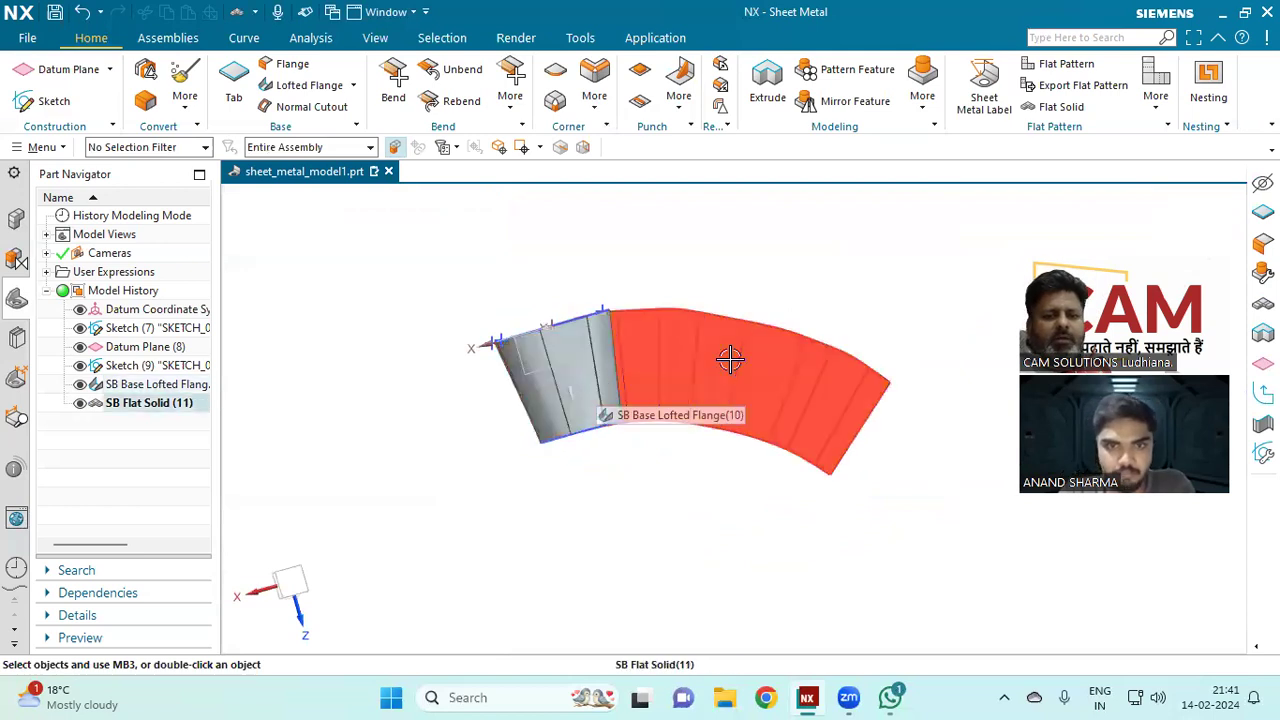
{"action": "middle_click_drag", "start_coordinate": [691, 440], "coordinate": [716, 433]}
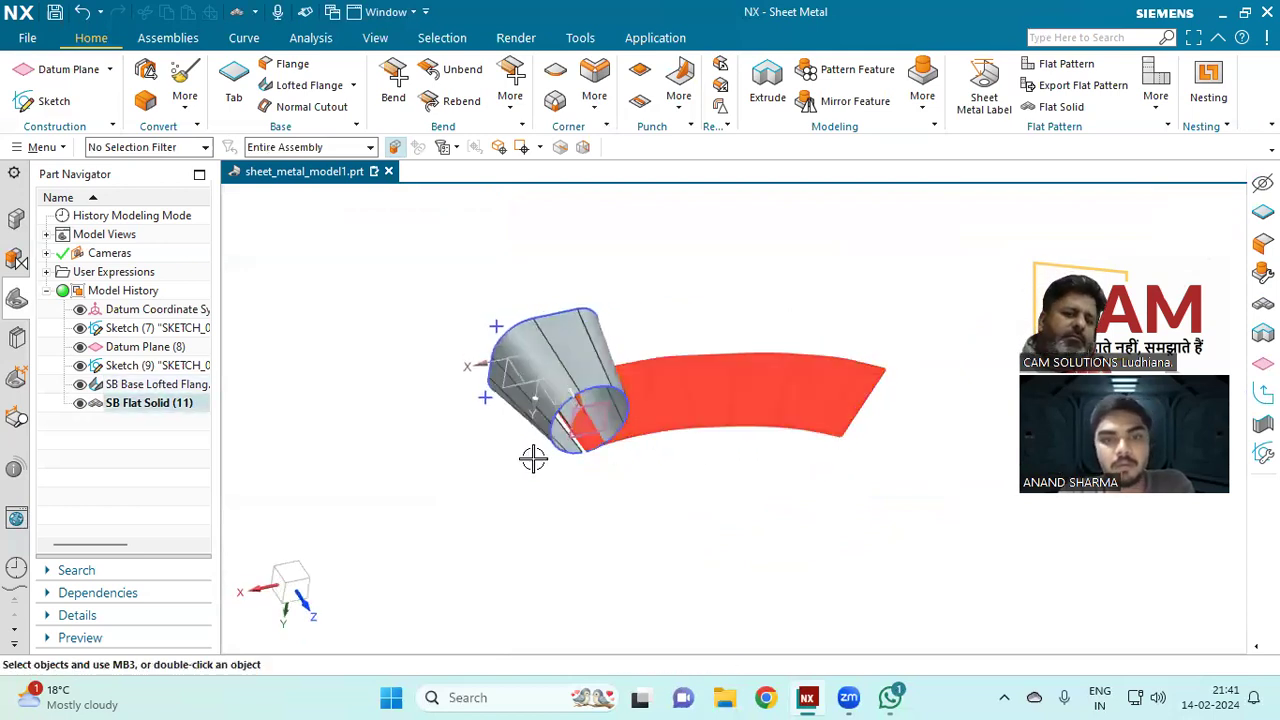
{"action": "left_click", "coordinate": [174, 411]}
{"action": "right_click", "coordinate": [180, 408]}
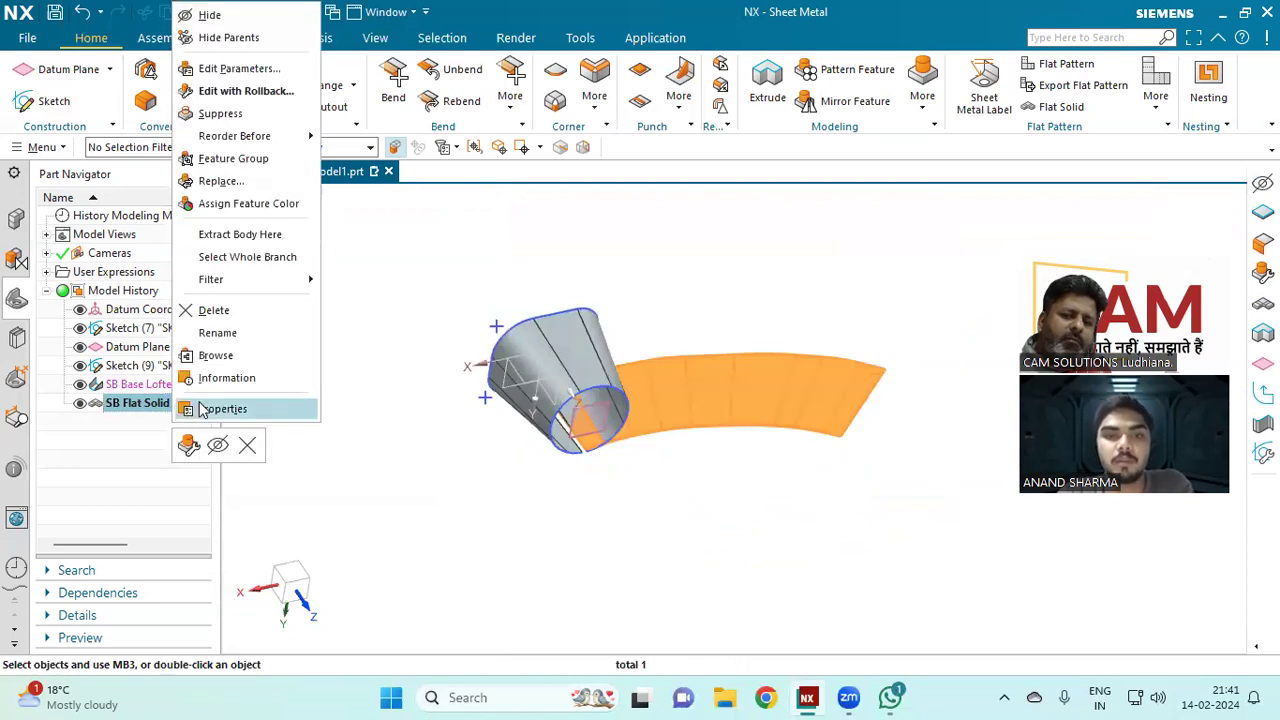
{"action": "left_click", "coordinate": [248, 445]}
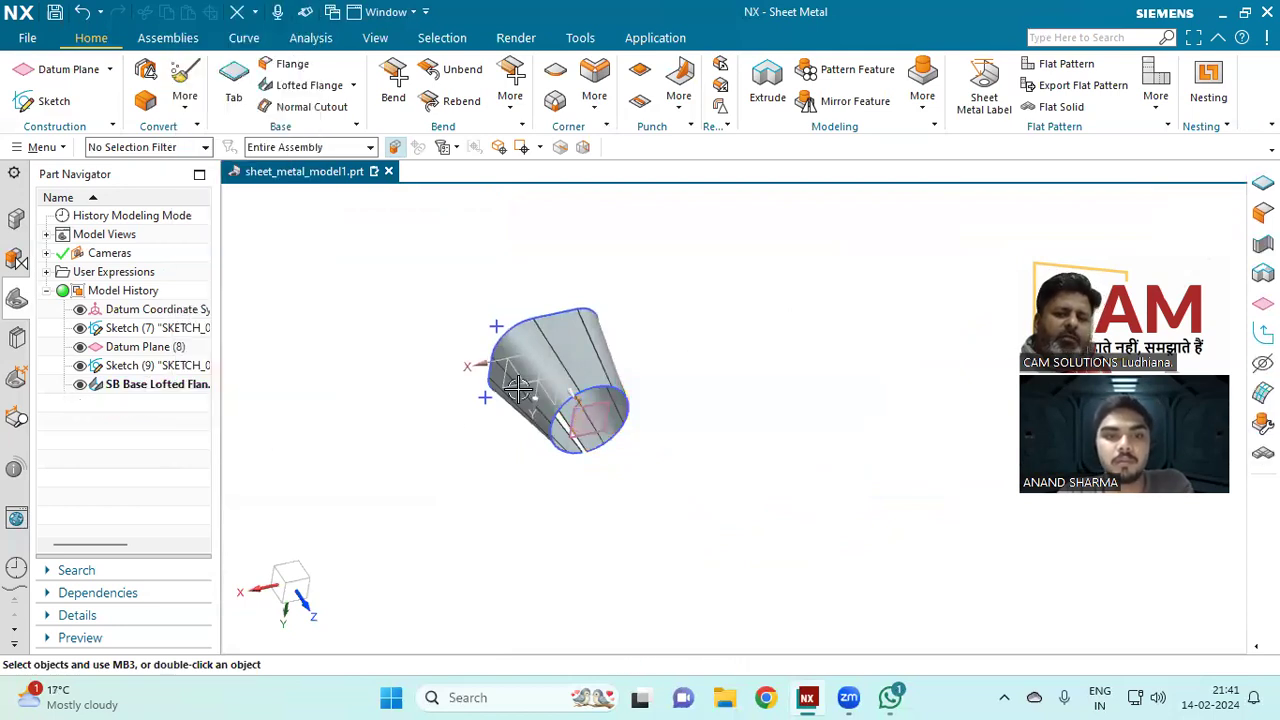
{"action": "scroll", "coordinate": [517, 388], "scroll_direction": "up", "scroll_amount": 2}
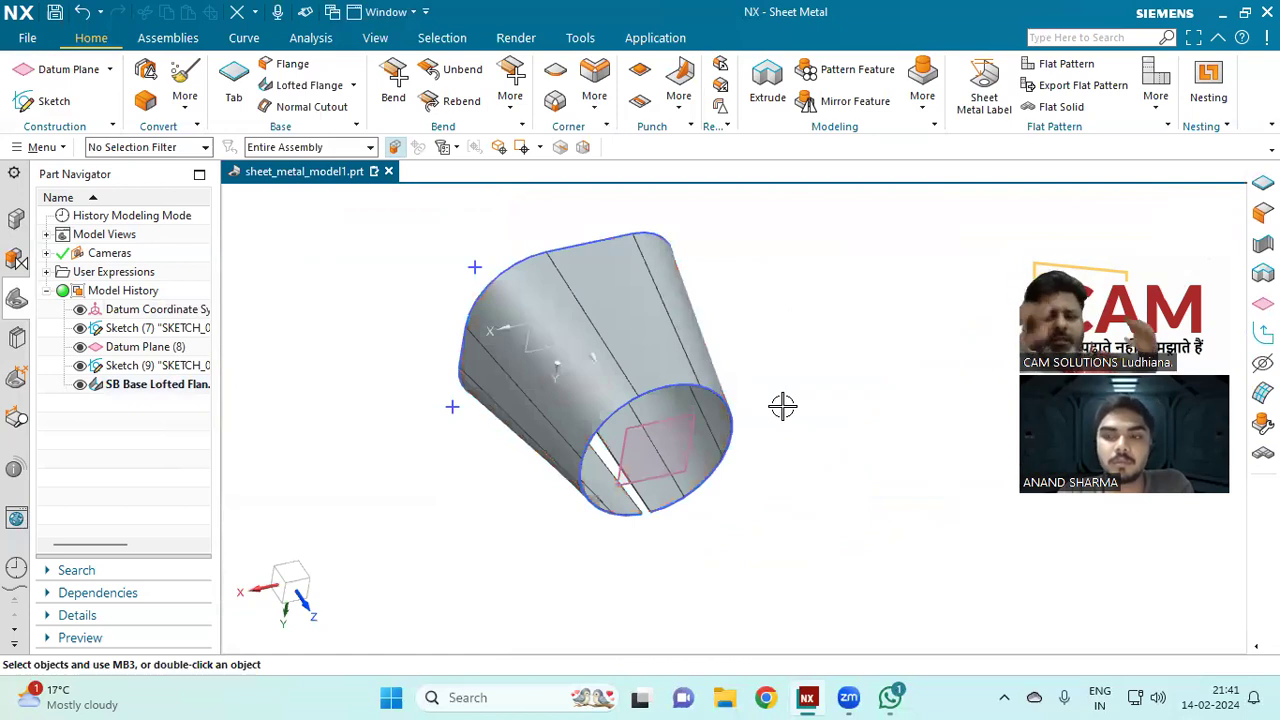
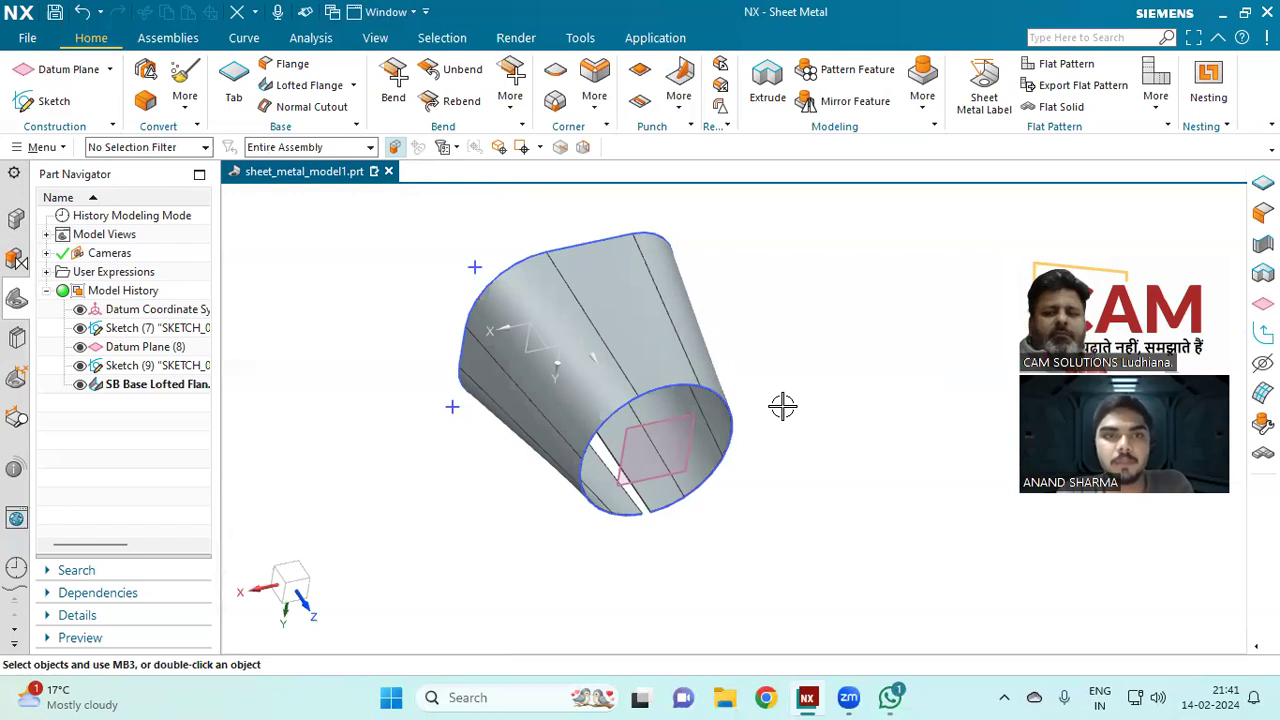
{"action": "middle_click_drag", "start_coordinate": [523, 445], "coordinate": [348, 175]}
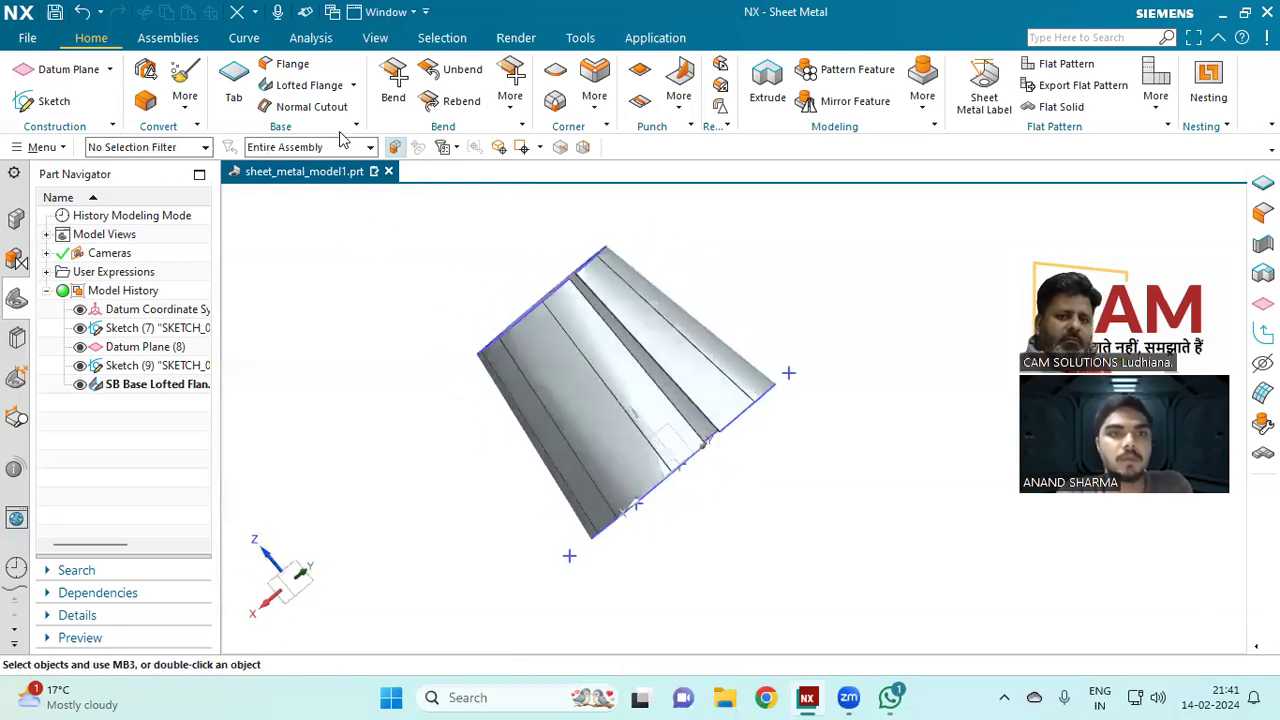
{"action": "left_click", "coordinate": [352, 85]}
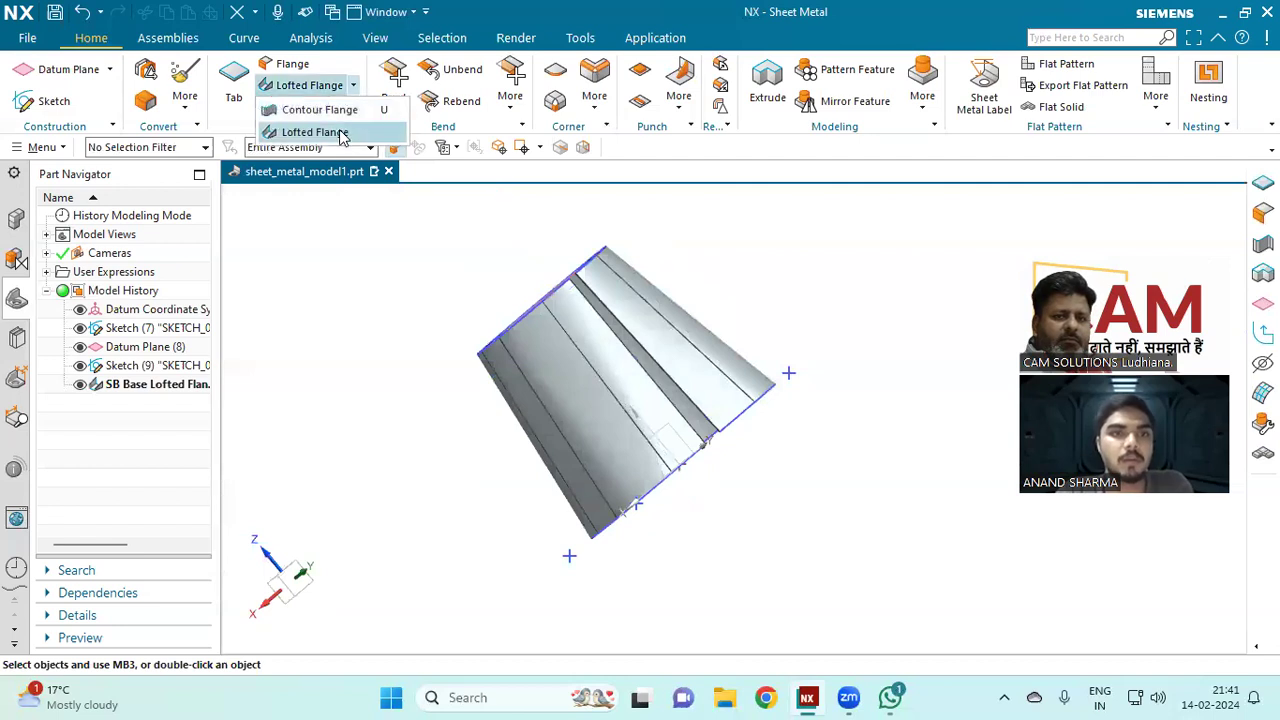
{"action": "left_click", "coordinate": [373, 212]}
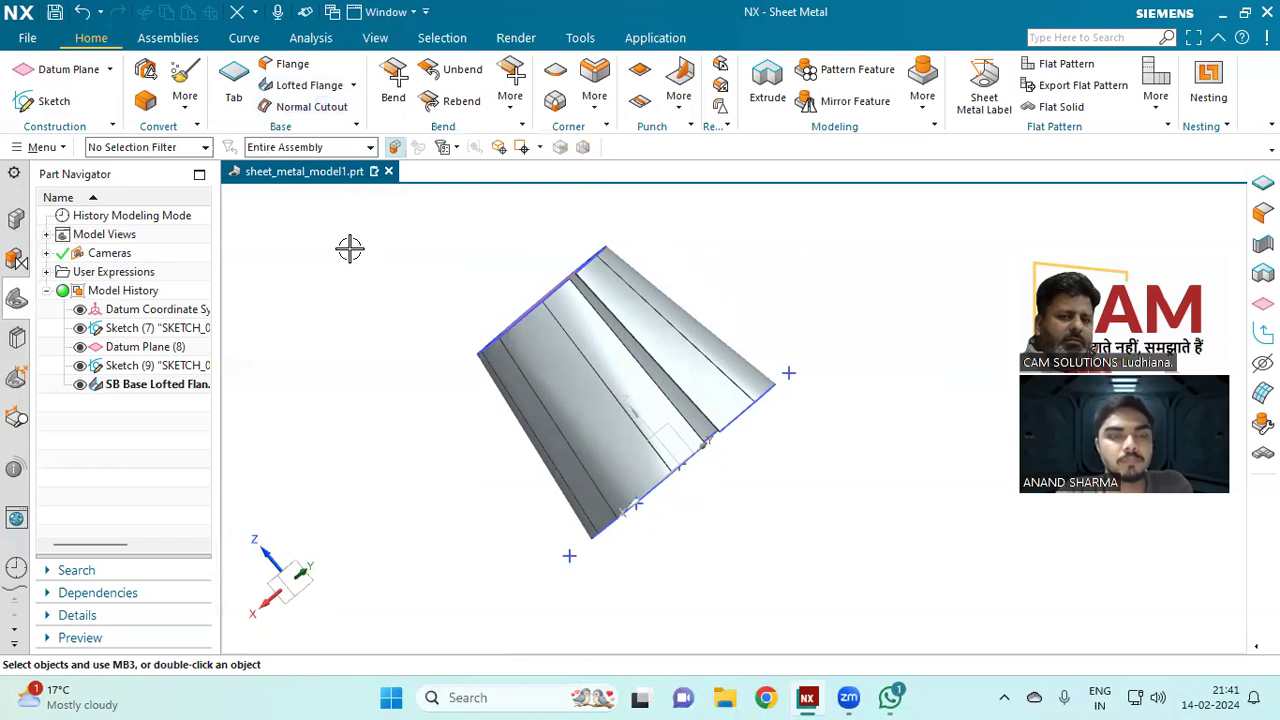
{"action": "middle_click_drag", "start_coordinate": [366, 277], "coordinate": [509, 211]}
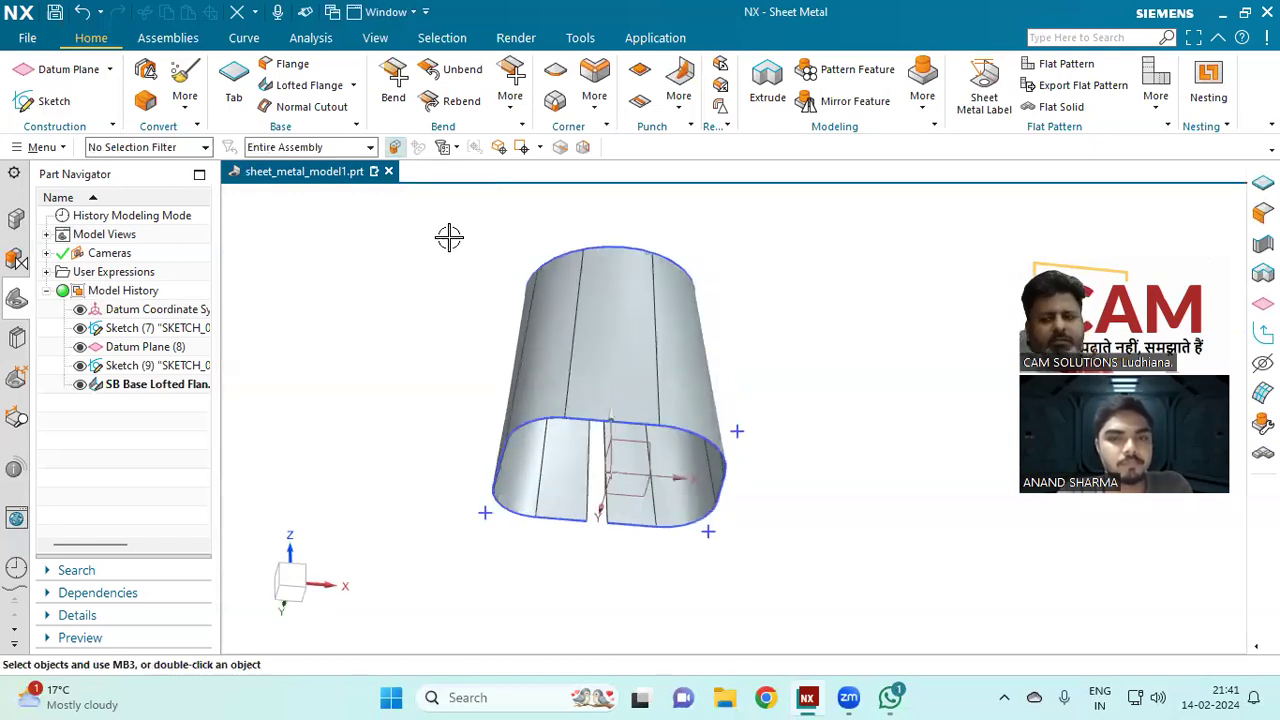
Step: Start a normal cutout, sketch a circle about 222 mm in diameter on the XZ plane over the flange, and finish the sketch
{"action": "middle_click_drag", "start_coordinate": [497, 287], "coordinate": [479, 285]}
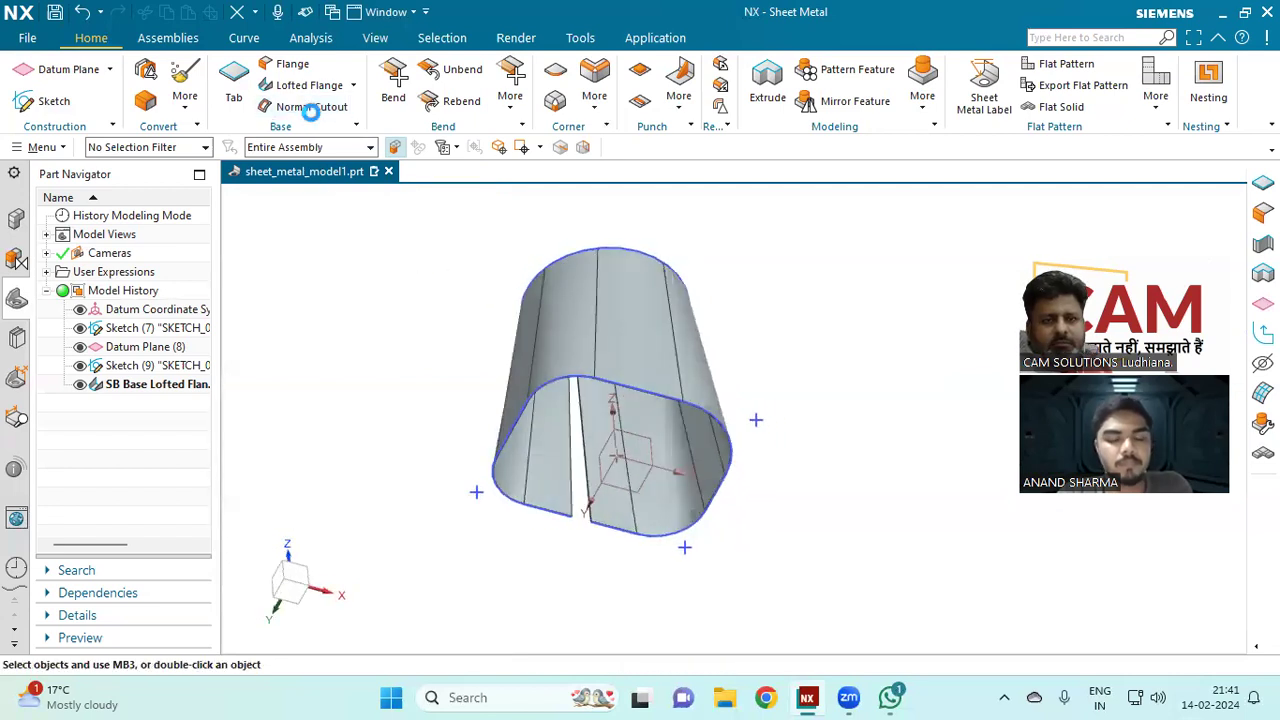
{"action": "left_click", "coordinate": [637, 430]}
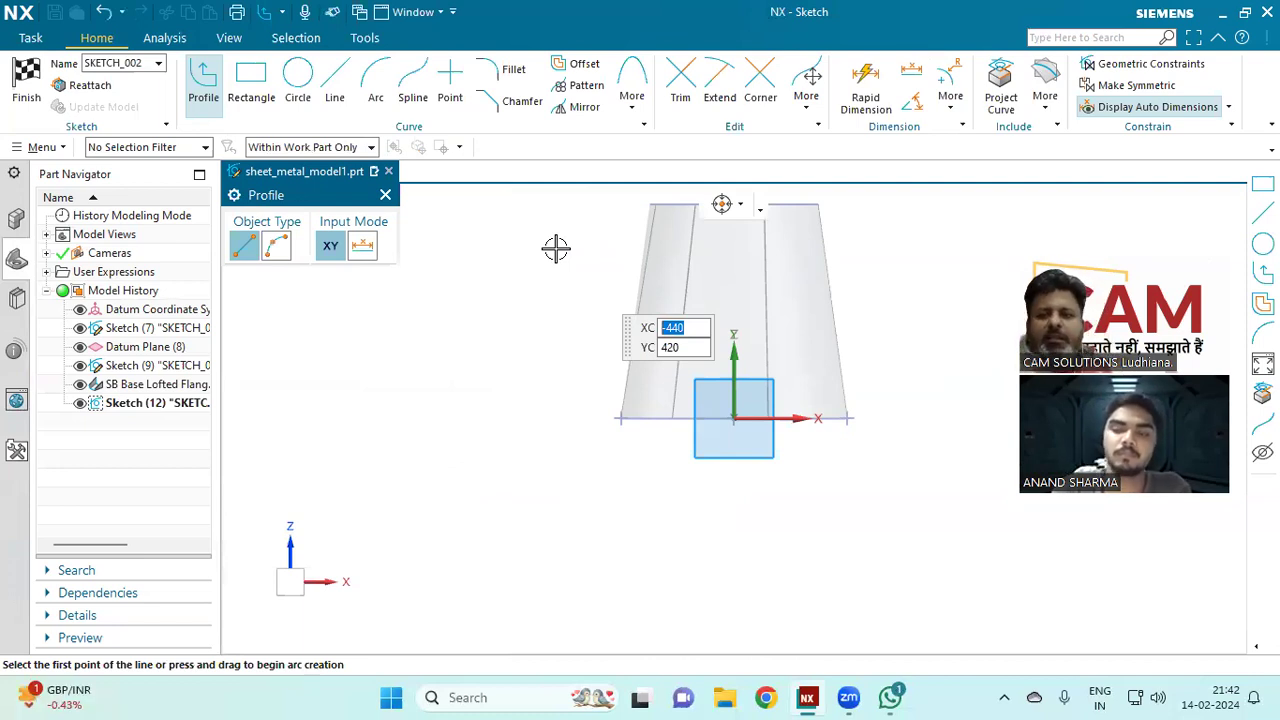
{"action": "key", "text": "o"}
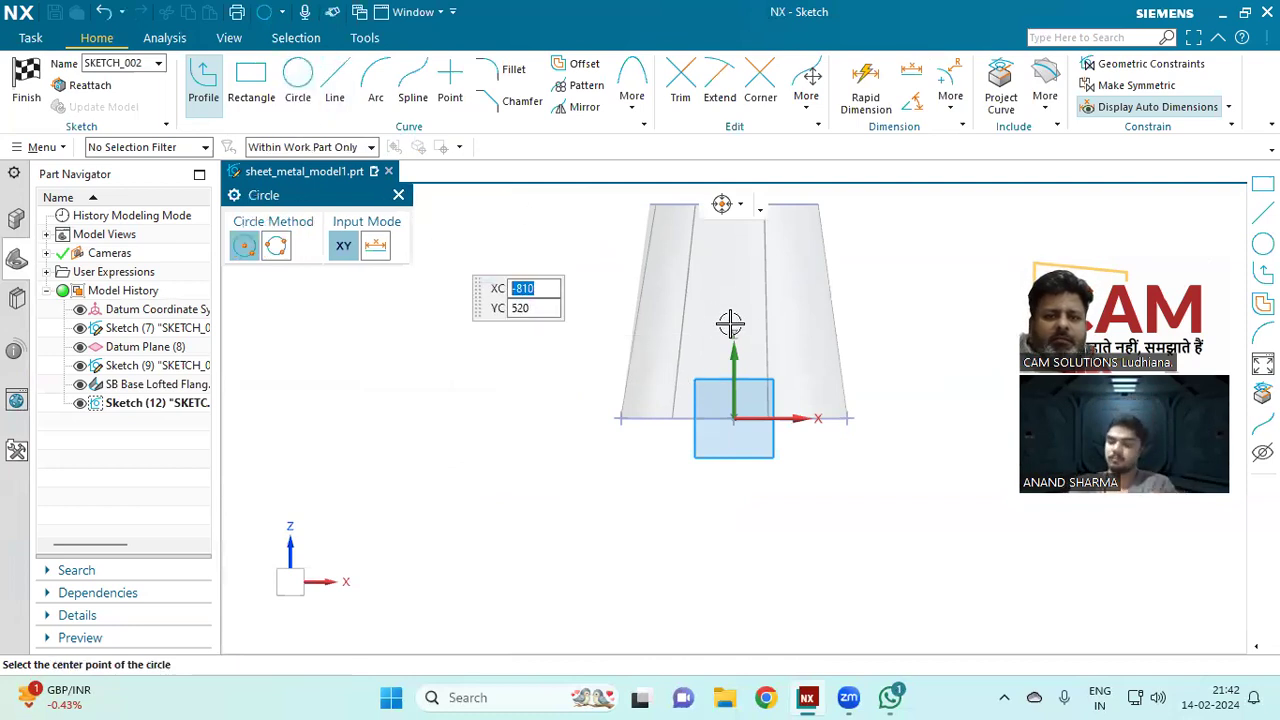
{"action": "left_click", "coordinate": [730, 331]}
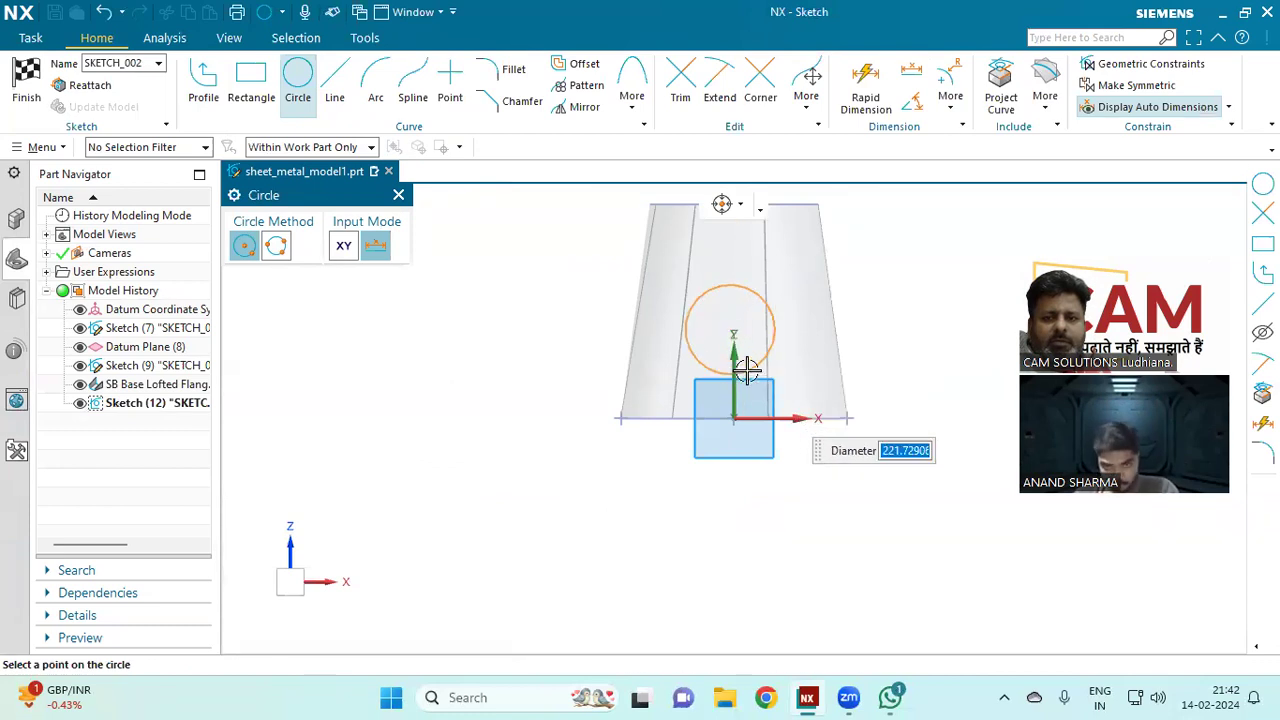
{"action": "left_click", "coordinate": [688, 348]}
{"action": "mouse_move", "coordinate": [631, 320]}
{"action": "middle_mouse_down"}
{"action": "mouse_move", "coordinate": [684, 372]}
{"action": "mouse_move", "coordinate": [574, 294]}
{"action": "mouse_move", "coordinate": [440, 290]}
{"action": "middle_mouse_up"}
{"action": "left_click", "coordinate": [22, 92]}
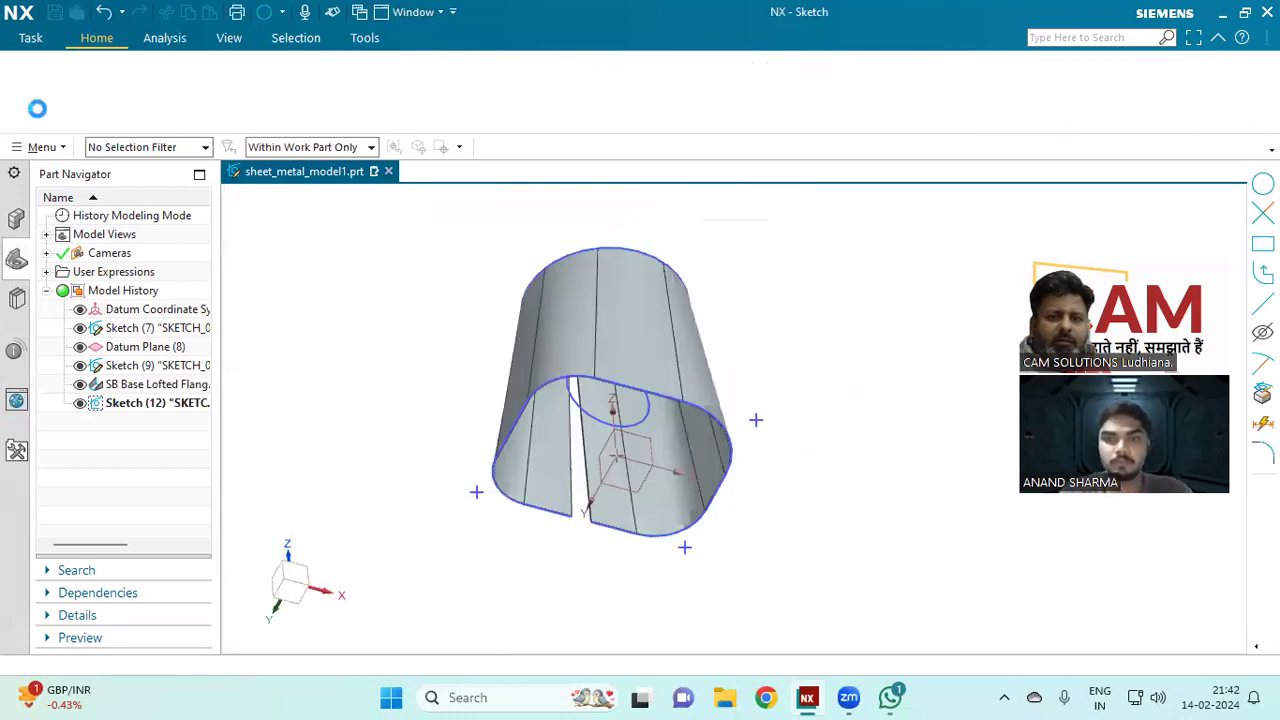
Step: Extend the normal cutout depth to 390 mm and cut the circle through the lofted flange's wall
{"action": "mouse_move", "coordinate": [563, 347]}
{"action": "middle_mouse_down"}
{"action": "mouse_move", "coordinate": [586, 314]}
{"action": "mouse_move", "coordinate": [586, 348]}
{"action": "middle_mouse_up"}
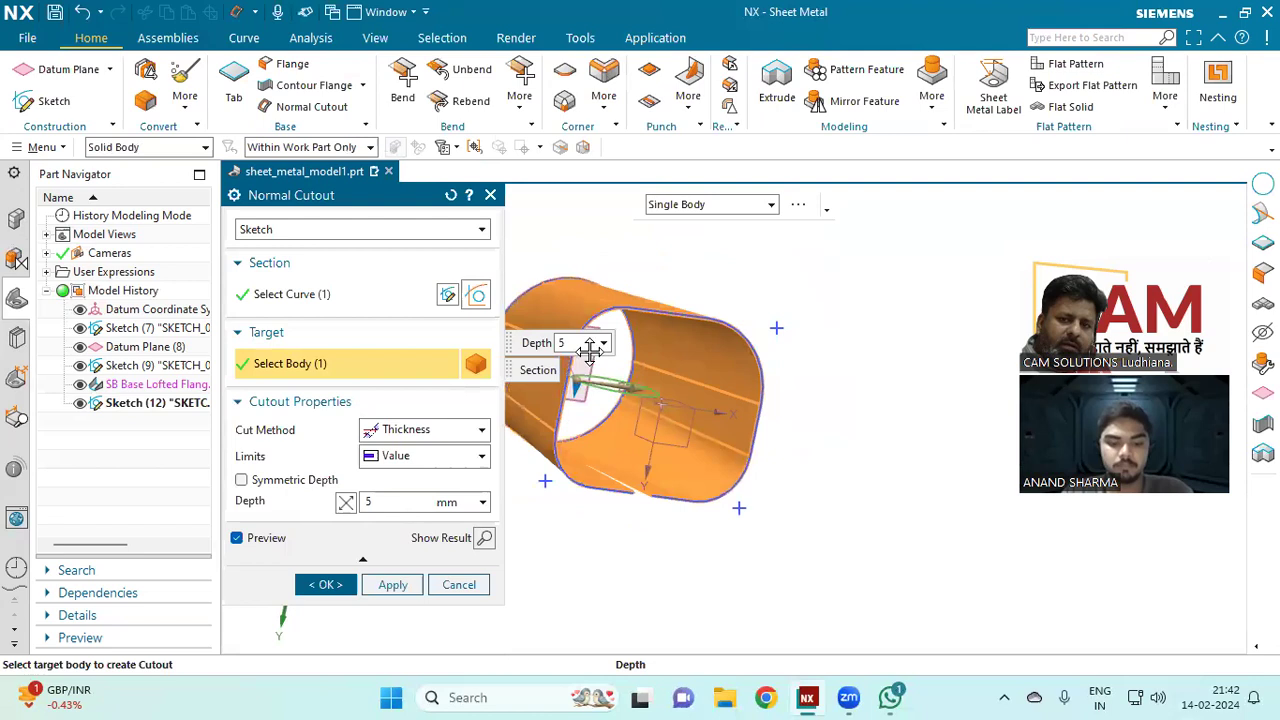
{"action": "left_click_drag", "start_coordinate": [590, 347], "coordinate": [614, 238]}
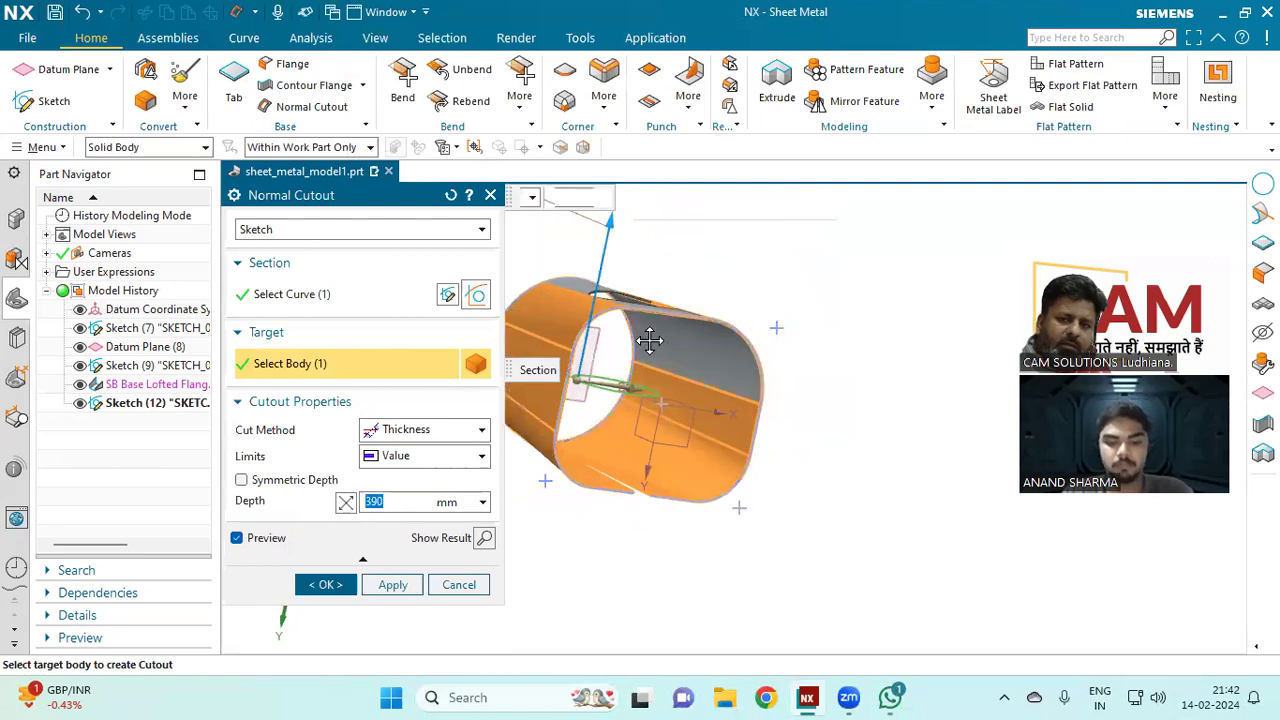
{"action": "middle_click_drag", "start_coordinate": [645, 348], "coordinate": [657, 314]}
{"action": "middle_click_drag", "start_coordinate": [758, 301], "coordinate": [788, 343]}
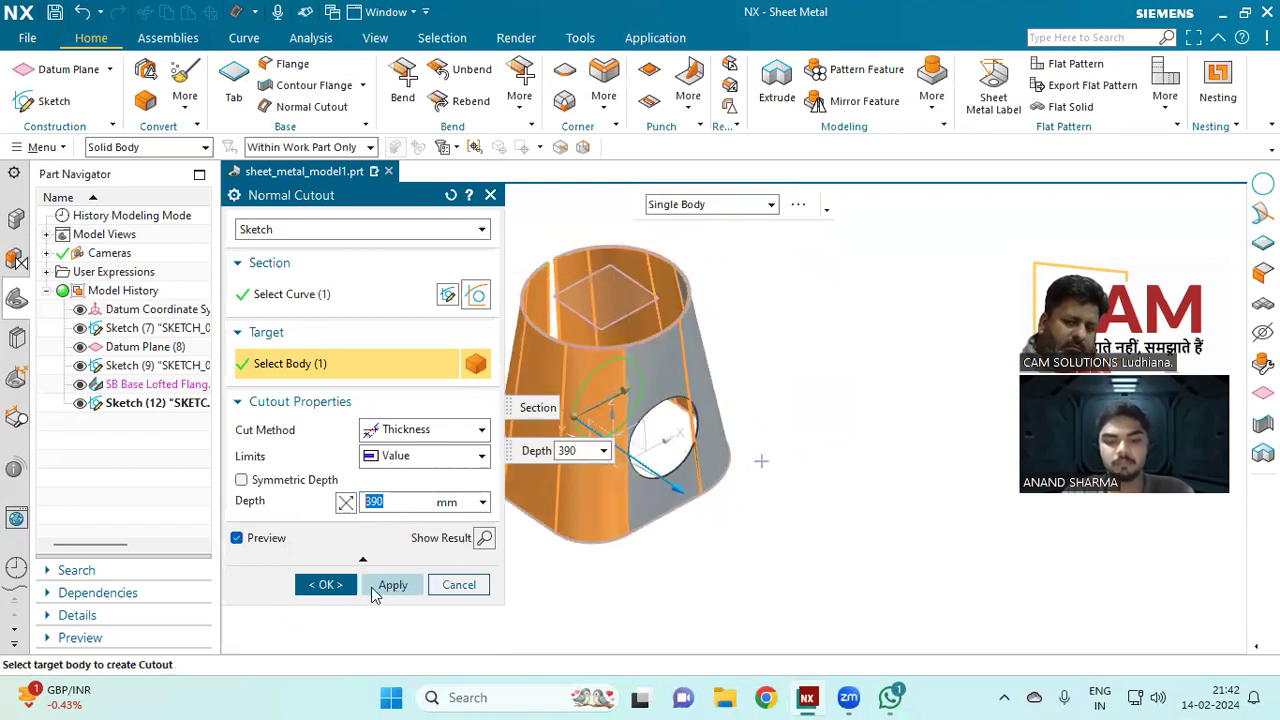
{"action": "left_click", "coordinate": [336, 585]}
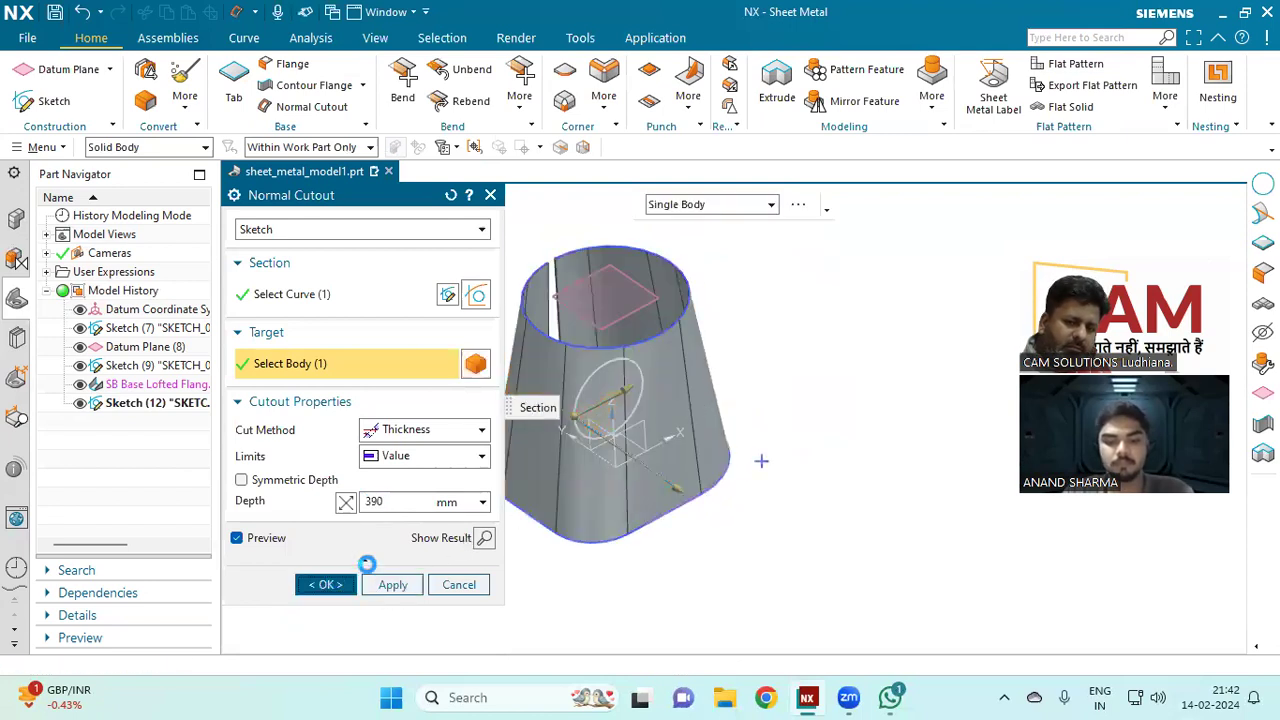
{"action": "mouse_move", "coordinate": [722, 460]}
{"action": "middle_mouse_down"}
{"action": "mouse_move", "coordinate": [704, 430]}
{"action": "mouse_move", "coordinate": [574, 437]}
{"action": "mouse_move", "coordinate": [677, 443]}
{"action": "mouse_move", "coordinate": [686, 629]}
{"action": "mouse_move", "coordinate": [736, 612]}
{"action": "mouse_move", "coordinate": [714, 640]}
{"action": "mouse_move", "coordinate": [711, 443]}
{"action": "middle_mouse_up"}
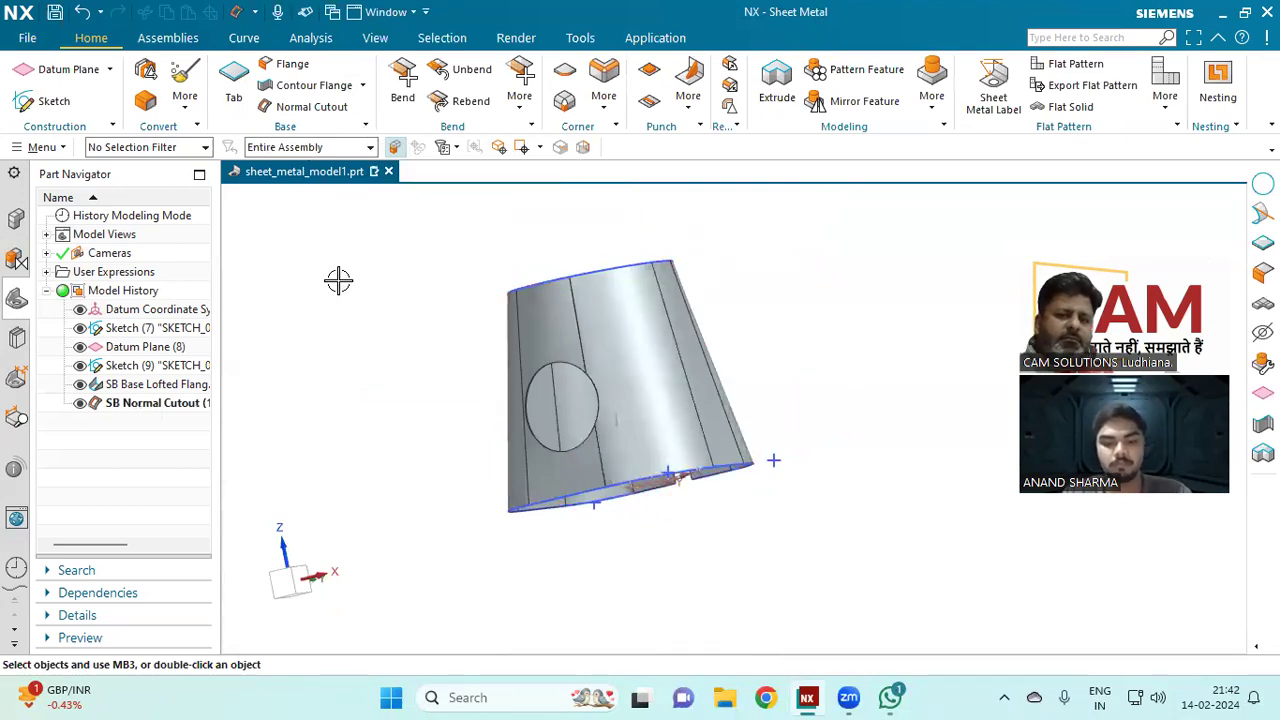
{"action": "middle_click_drag", "start_coordinate": [374, 301], "coordinate": [458, 305]}
{"action": "middle_click_drag", "start_coordinate": [370, 344], "coordinate": [454, 365]}
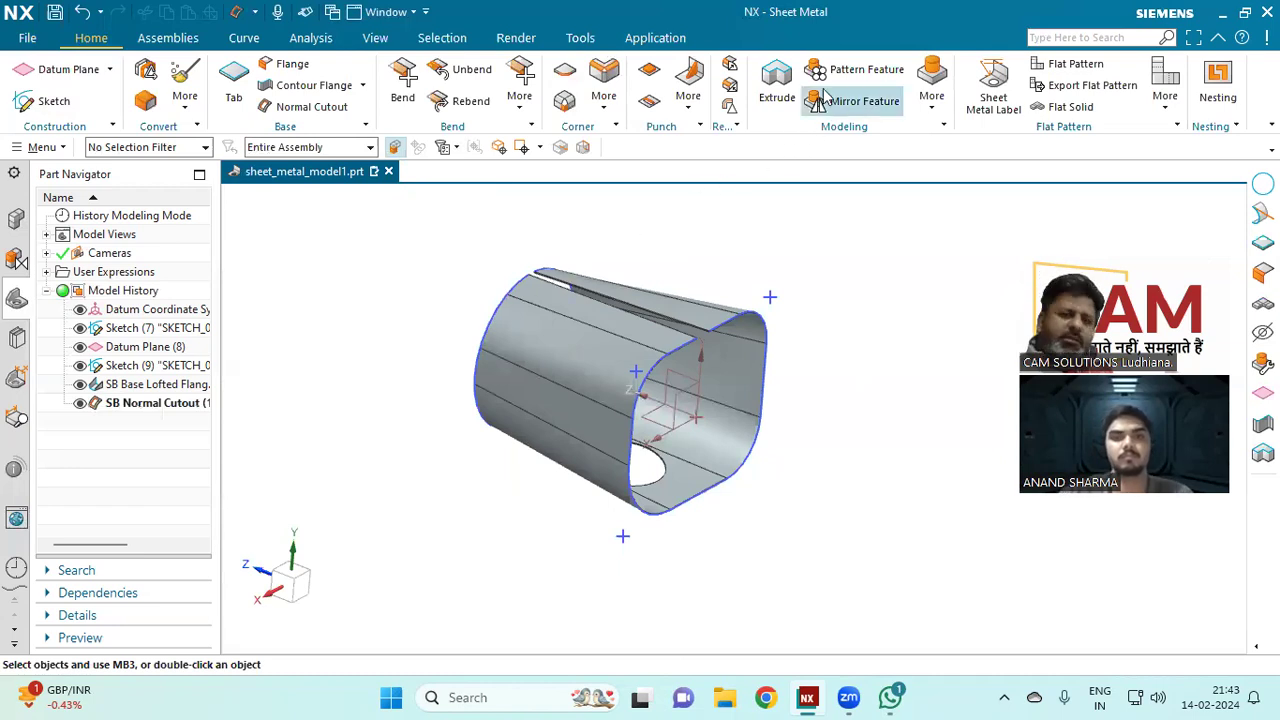
Step: Delete the normal cutout from the lofted flange
{"action": "right_click", "coordinate": [118, 403]}
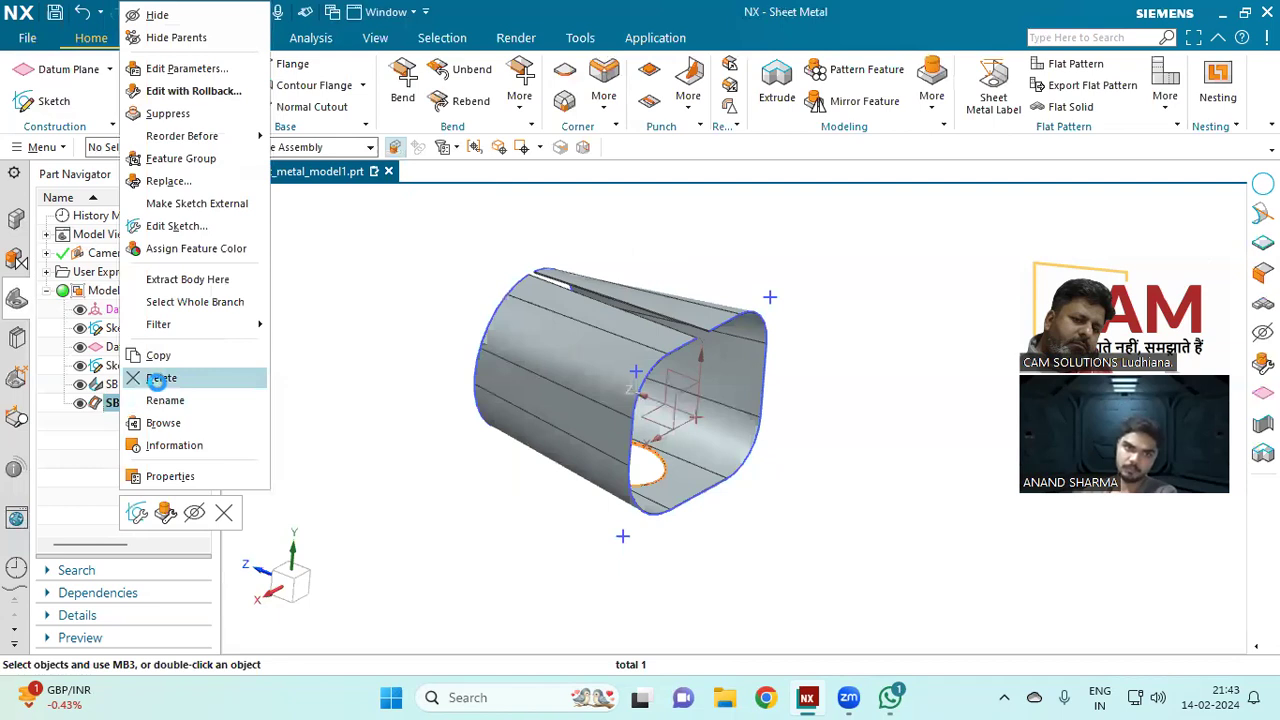
{"action": "left_click", "coordinate": [160, 378]}
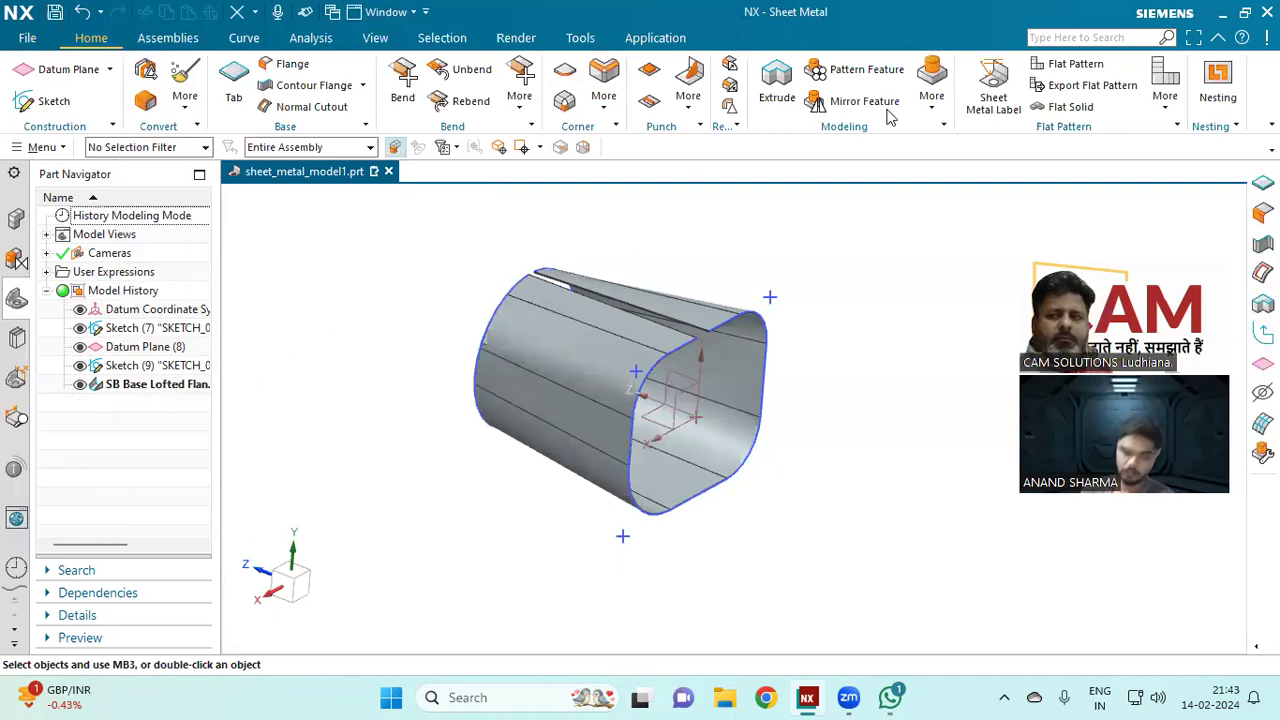
{"action": "left_click", "coordinate": [1124, 40]}
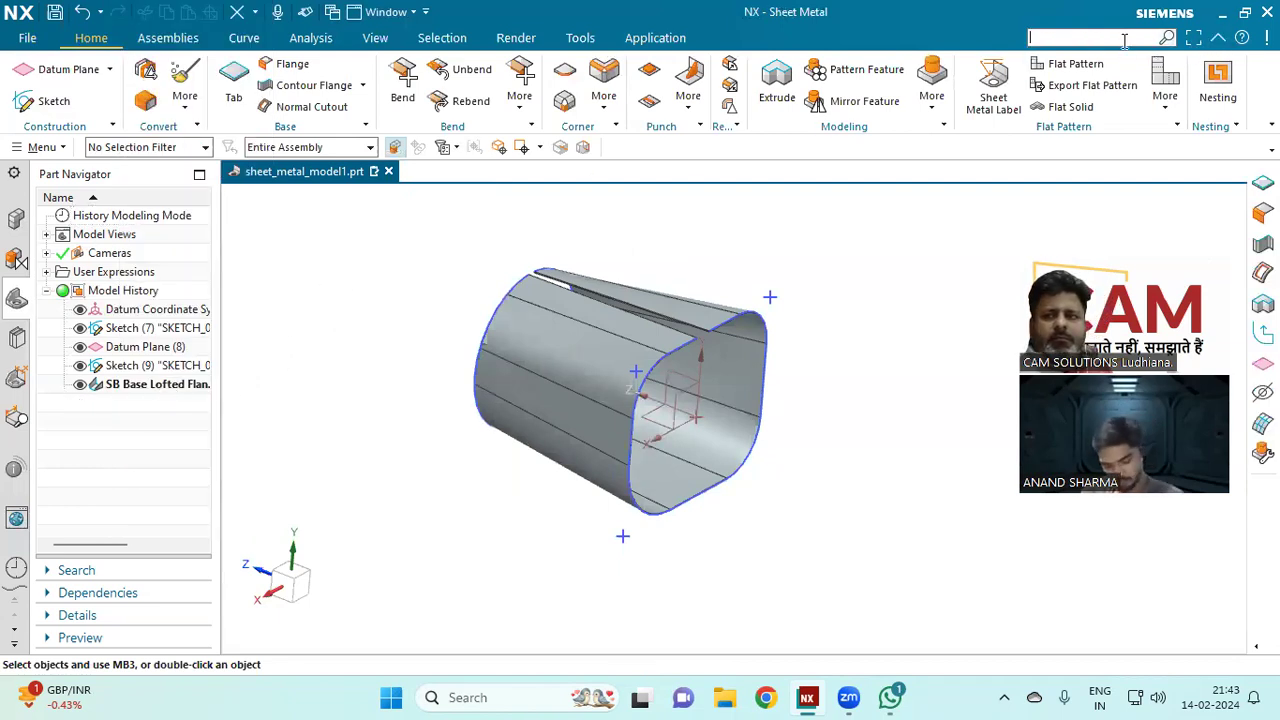
{"action": "left_click", "coordinate": [1240, 40]}
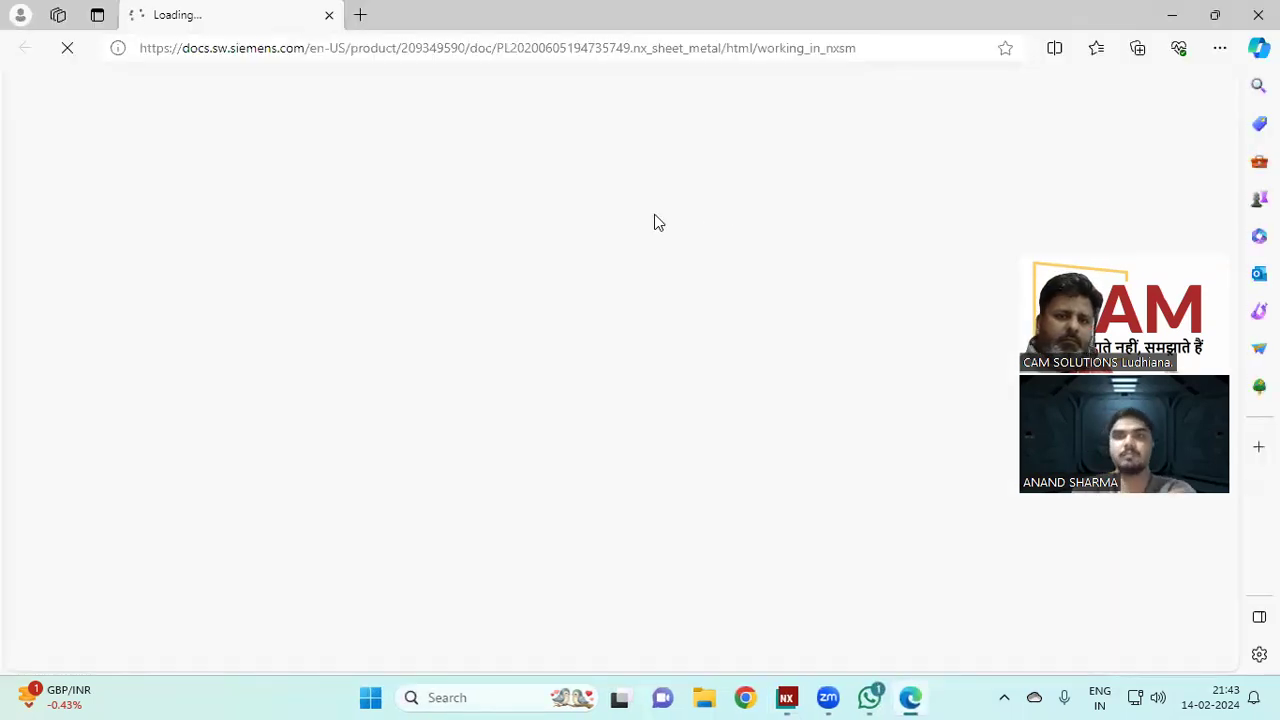
{"action": "left_click", "coordinate": [1186, 15]}
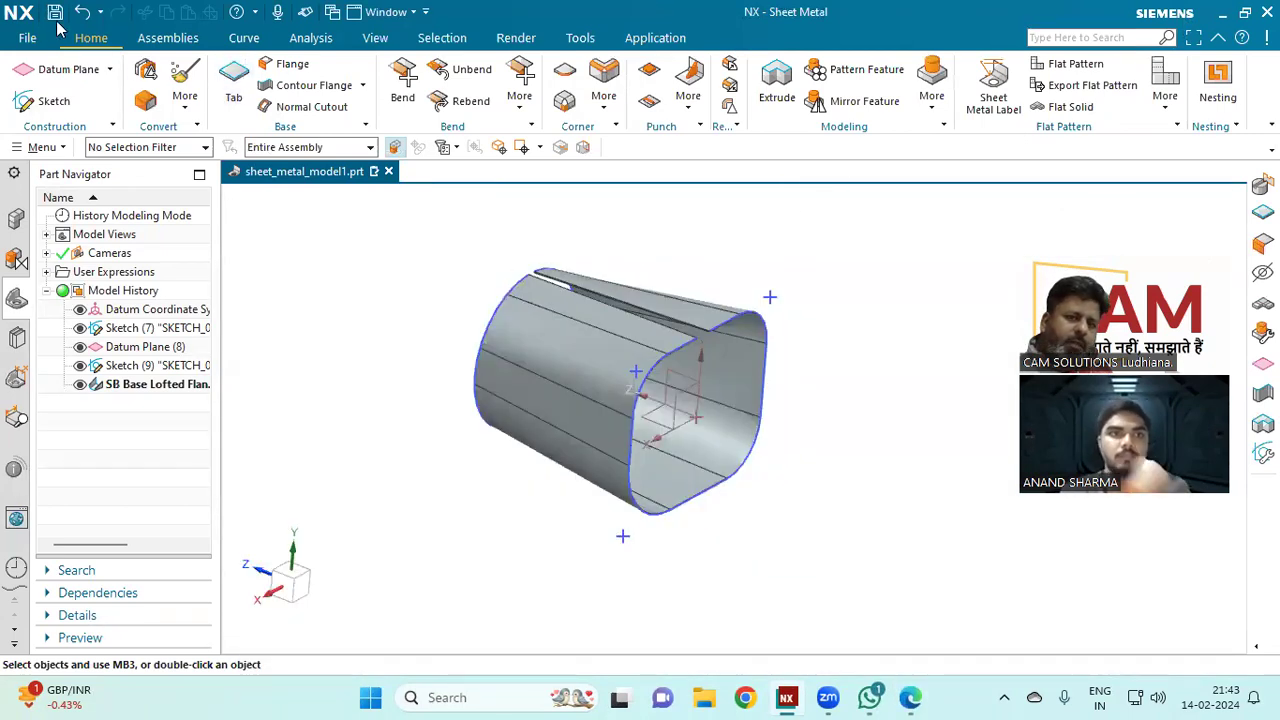
Step: Create a new sheet metal part in millimetres named sheet_metal_model2.prt
{"action": "left_click", "coordinate": [27, 38]}
{"action": "left_click", "coordinate": [174, 153]}
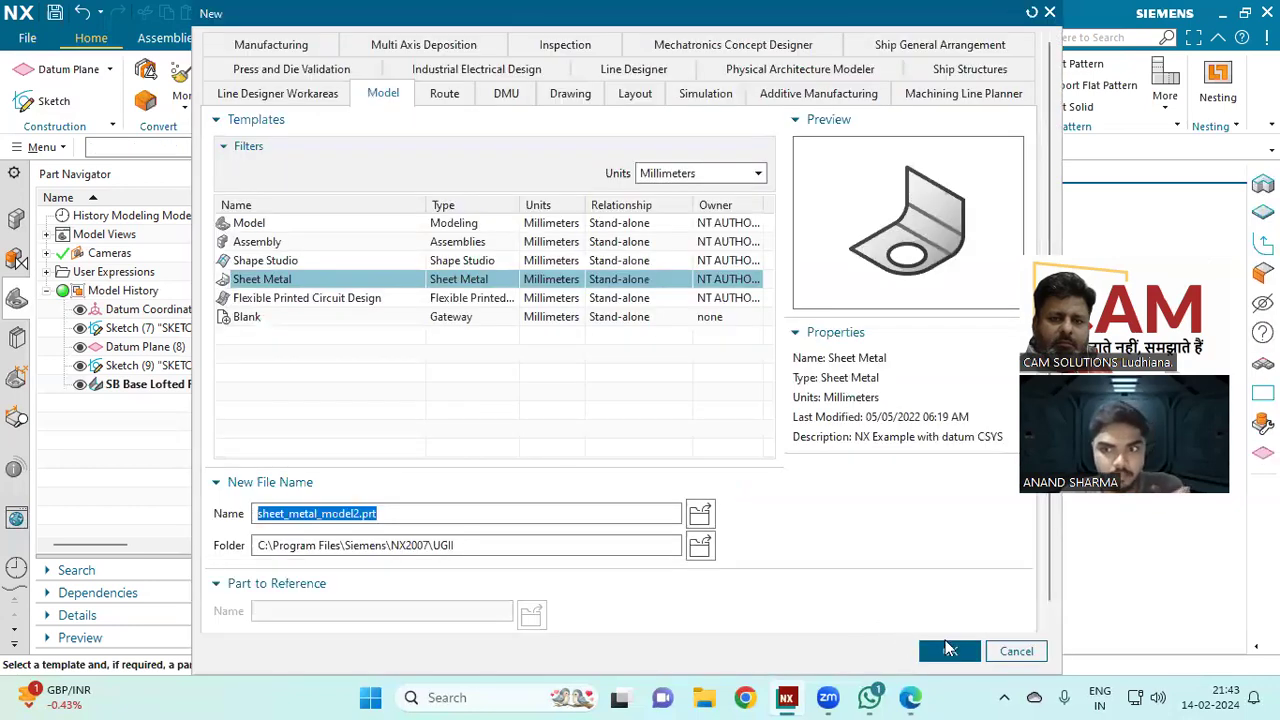
{"action": "left_click", "coordinate": [949, 651]}
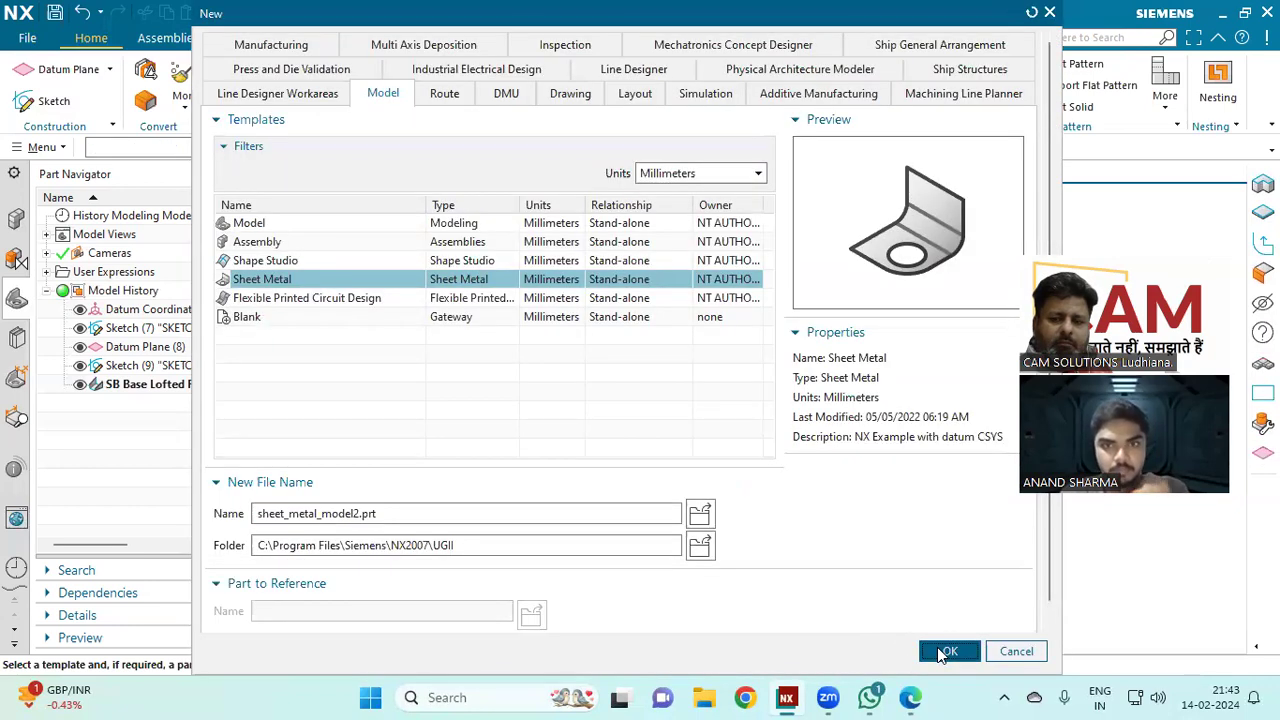
{"action": "left_click", "coordinate": [942, 654]}
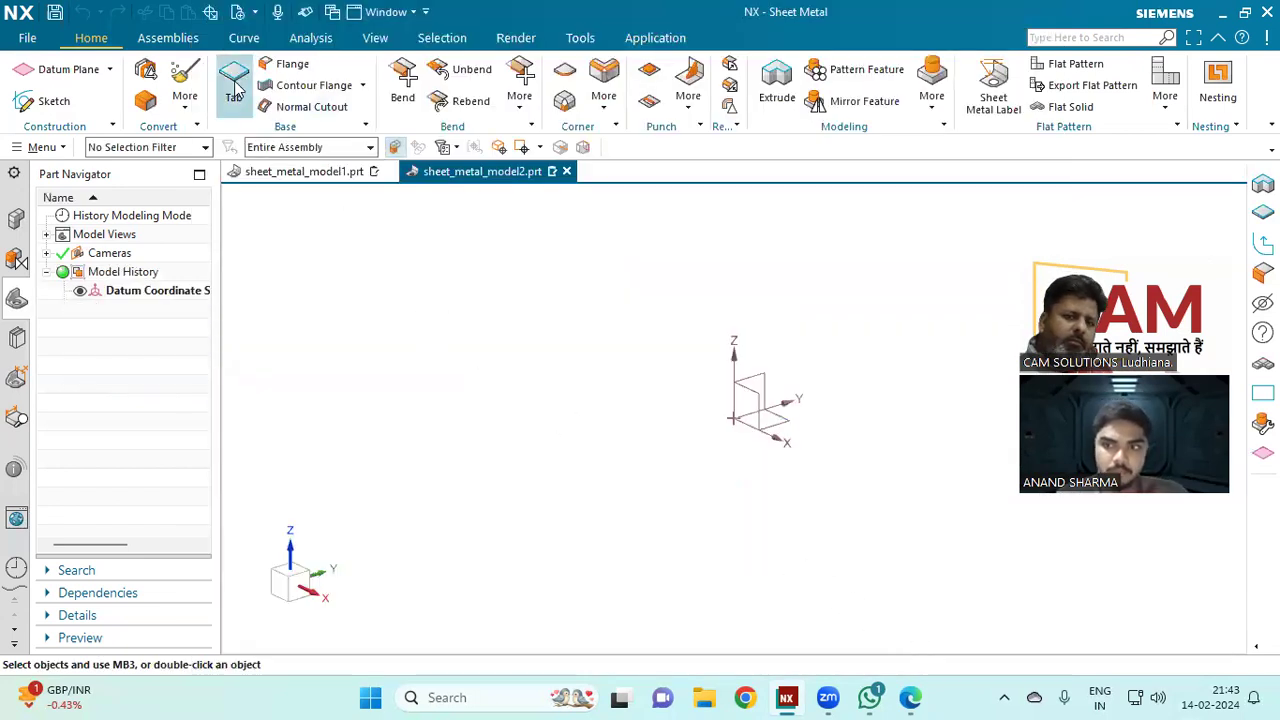
Step: Create a 3 mm thick base tab from a rectangle 600 mm by about 584 mm, sketched centred at the origin on the XY plane
{"action": "left_click", "coordinate": [794, 421]}
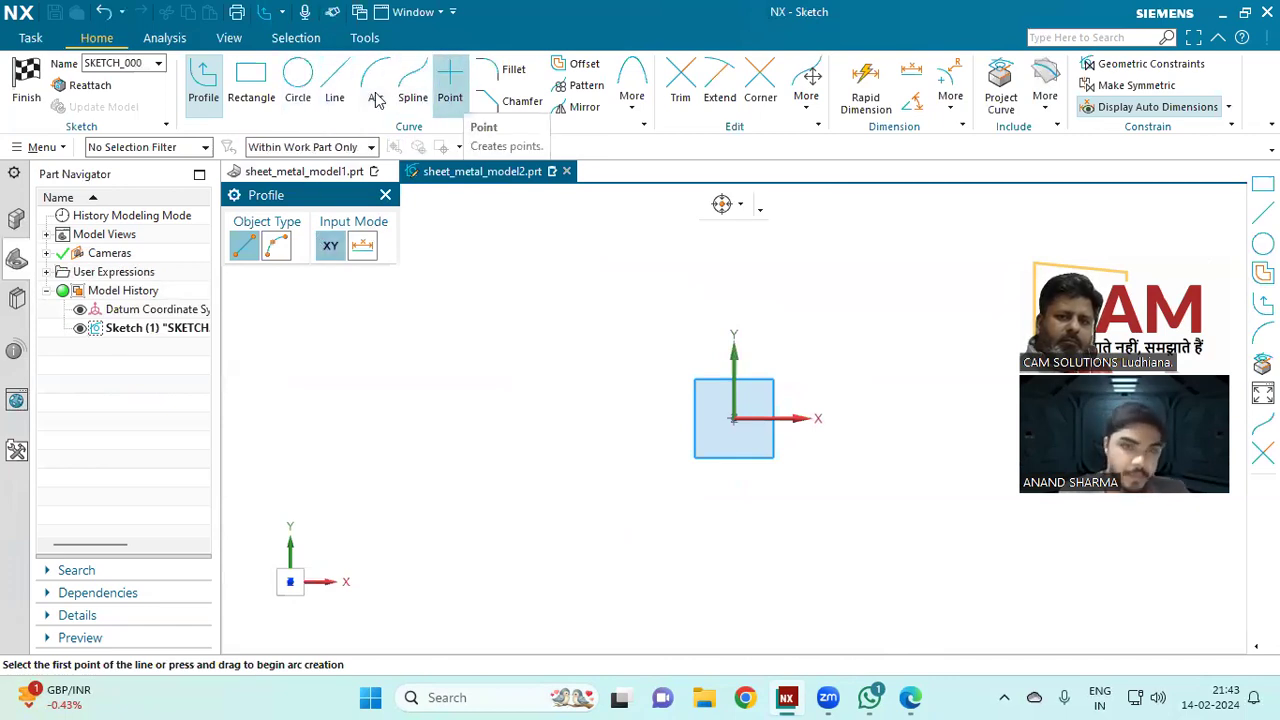
{"action": "left_click", "coordinate": [251, 80]}
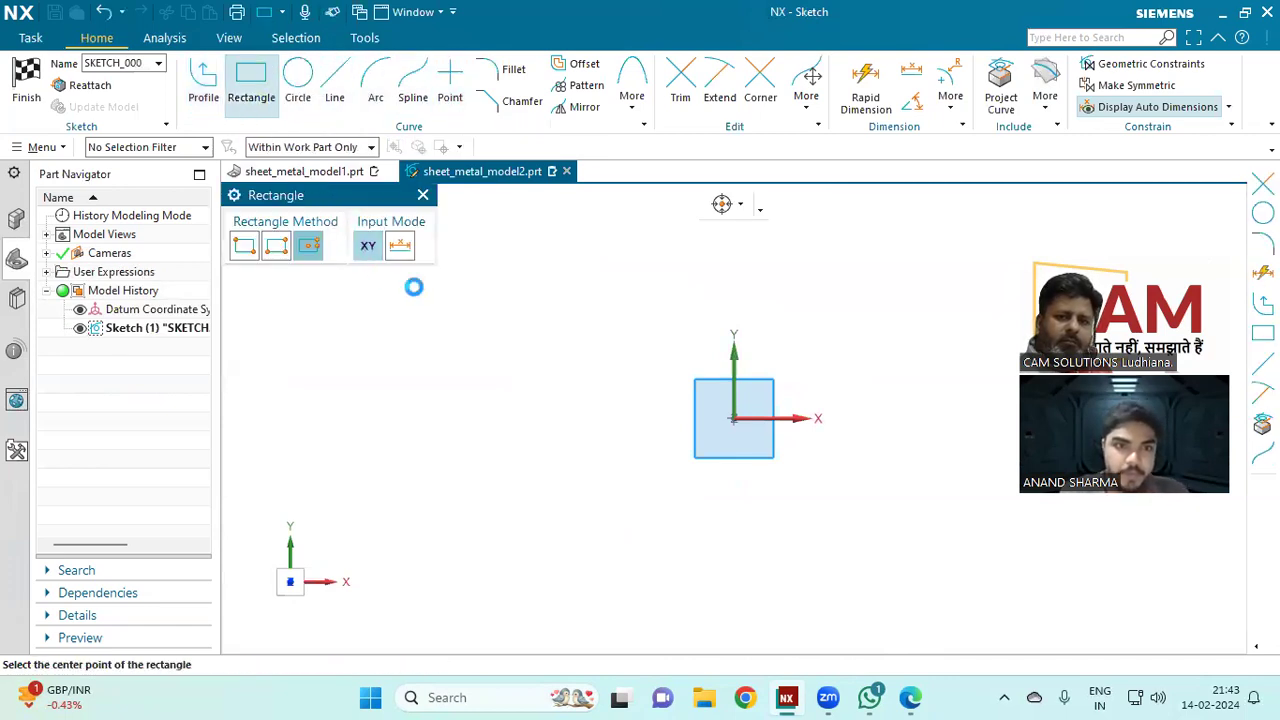
{"action": "left_click", "coordinate": [734, 418]}
{"action": "left_click", "coordinate": [882, 418]}
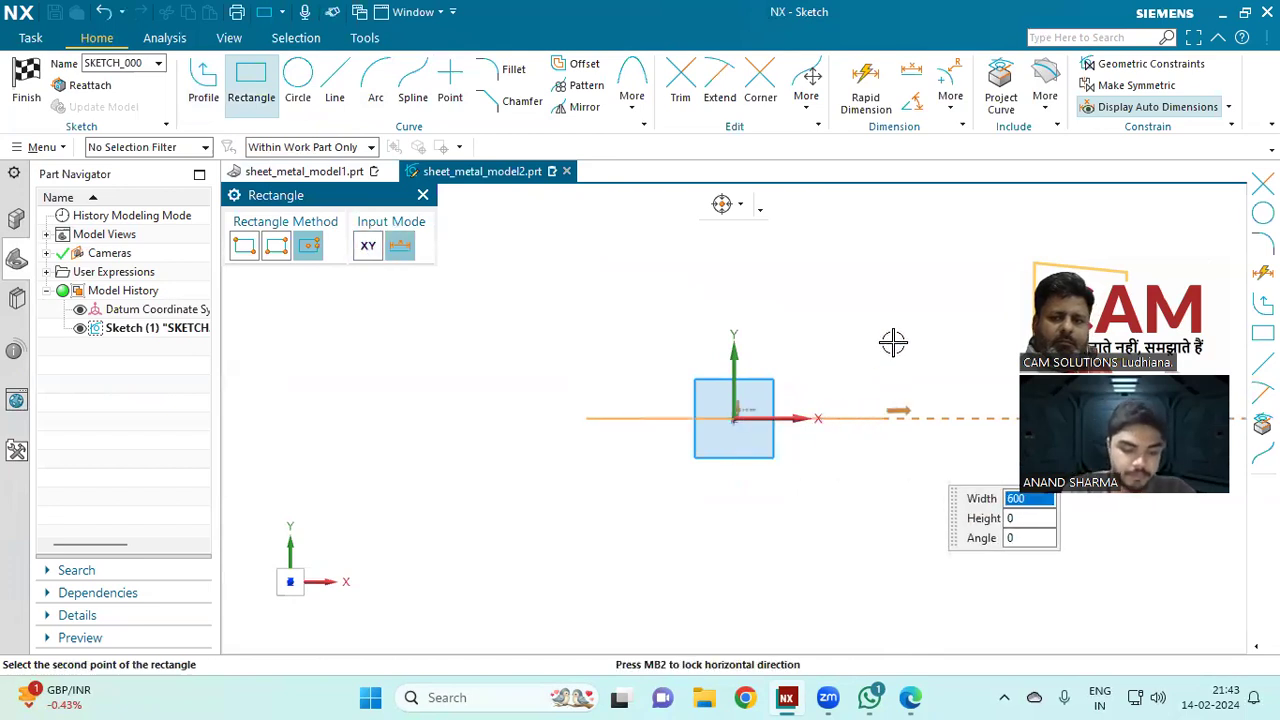
{"action": "left_click", "coordinate": [890, 277]}
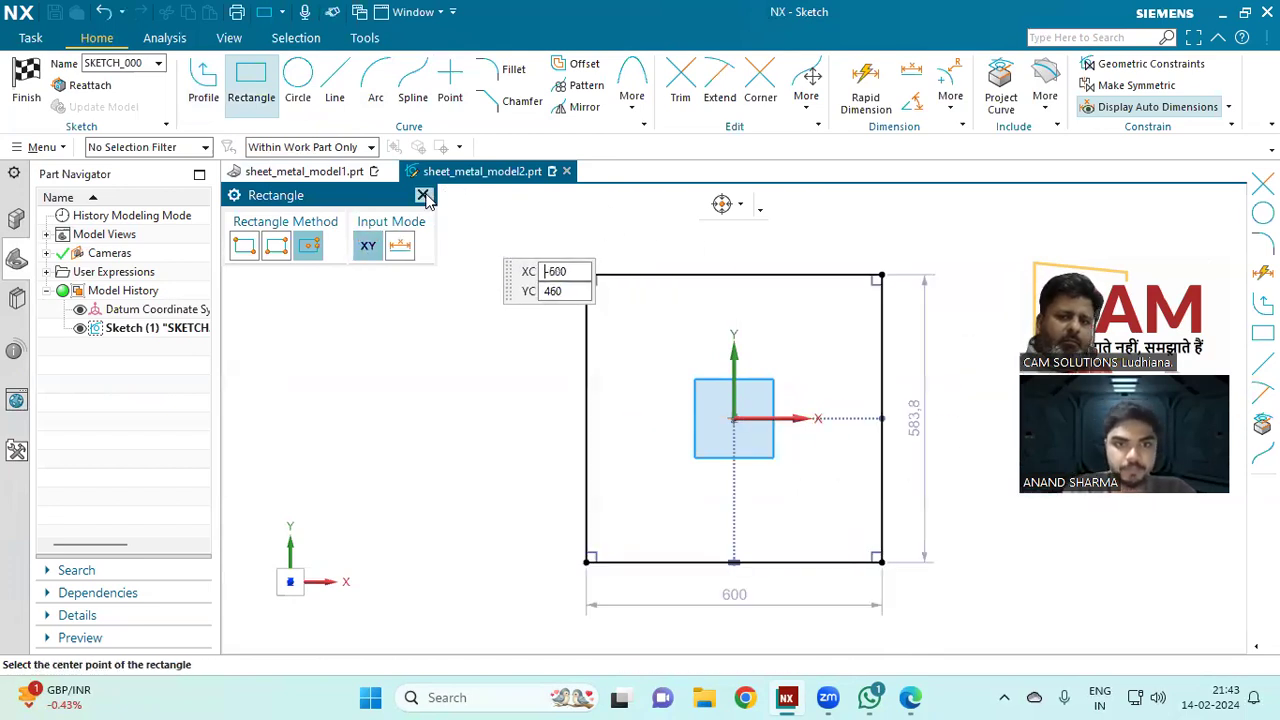
{"action": "key", "text": "Escape"}
{"action": "left_click", "coordinate": [26, 80]}
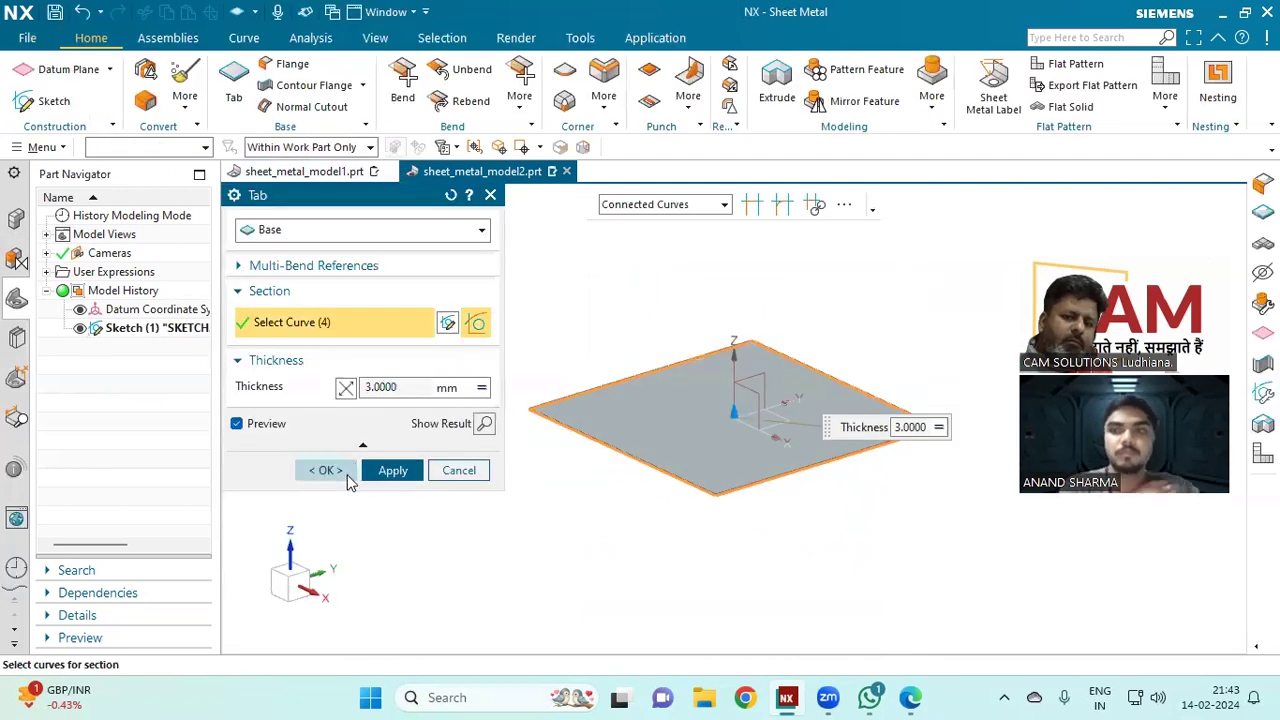
{"action": "left_click", "coordinate": [328, 470]}
Step: Start a bend and choose the tab's large flat face as the sketch plane for its bend line
{"action": "scroll", "coordinate": [395, 438], "scroll_direction": "down", "scroll_amount": 3}
{"action": "mouse_move", "coordinate": [443, 461]}
{"action": "middle_mouse_down"}
{"action": "mouse_move", "coordinate": [429, 449]}
{"action": "mouse_move", "coordinate": [443, 443]}
{"action": "middle_mouse_up"}
{"action": "scroll", "coordinate": [591, 414], "scroll_direction": "up", "scroll_amount": 4}
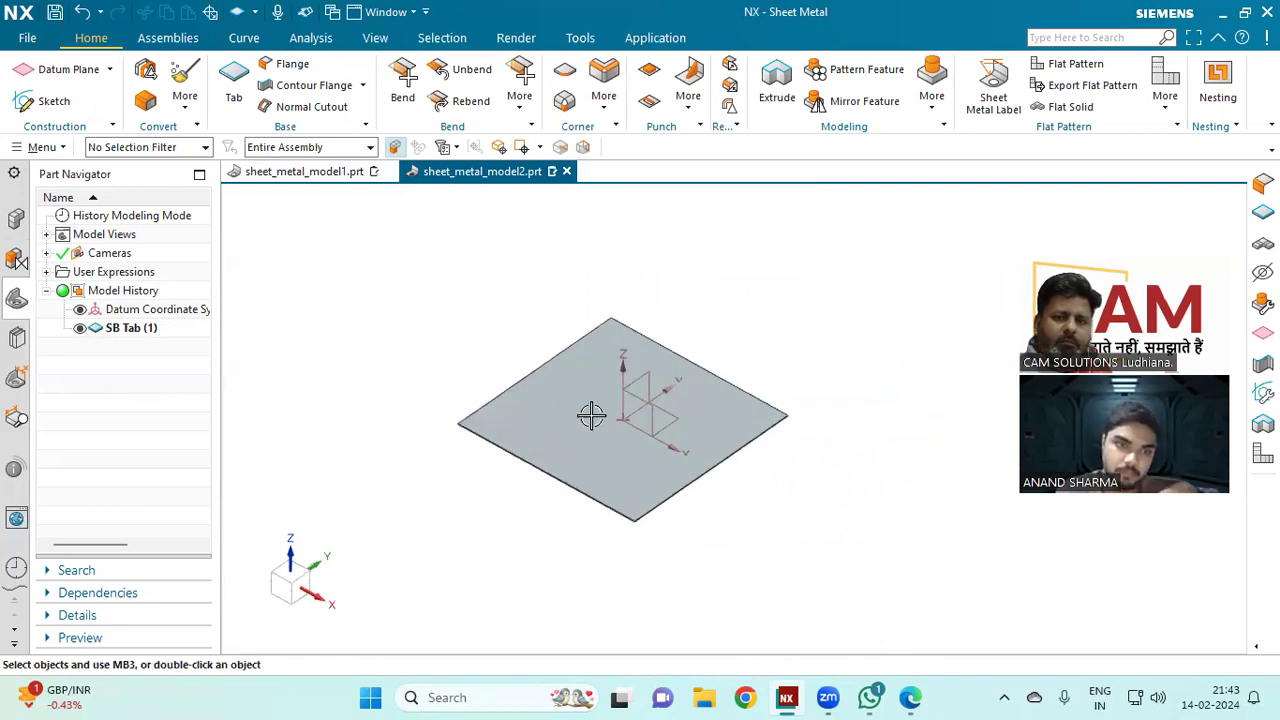
{"action": "left_click", "coordinate": [401, 95]}
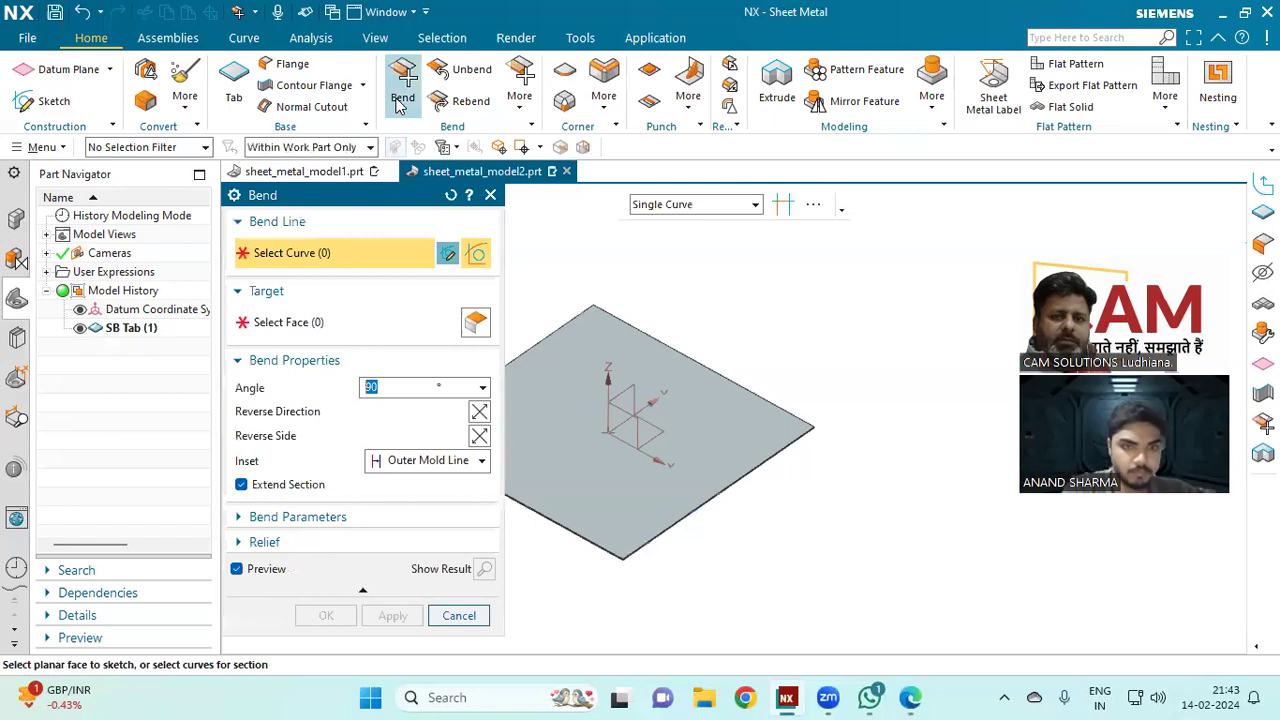
{"action": "scroll", "coordinate": [677, 355], "scroll_direction": "up", "scroll_amount": 1}
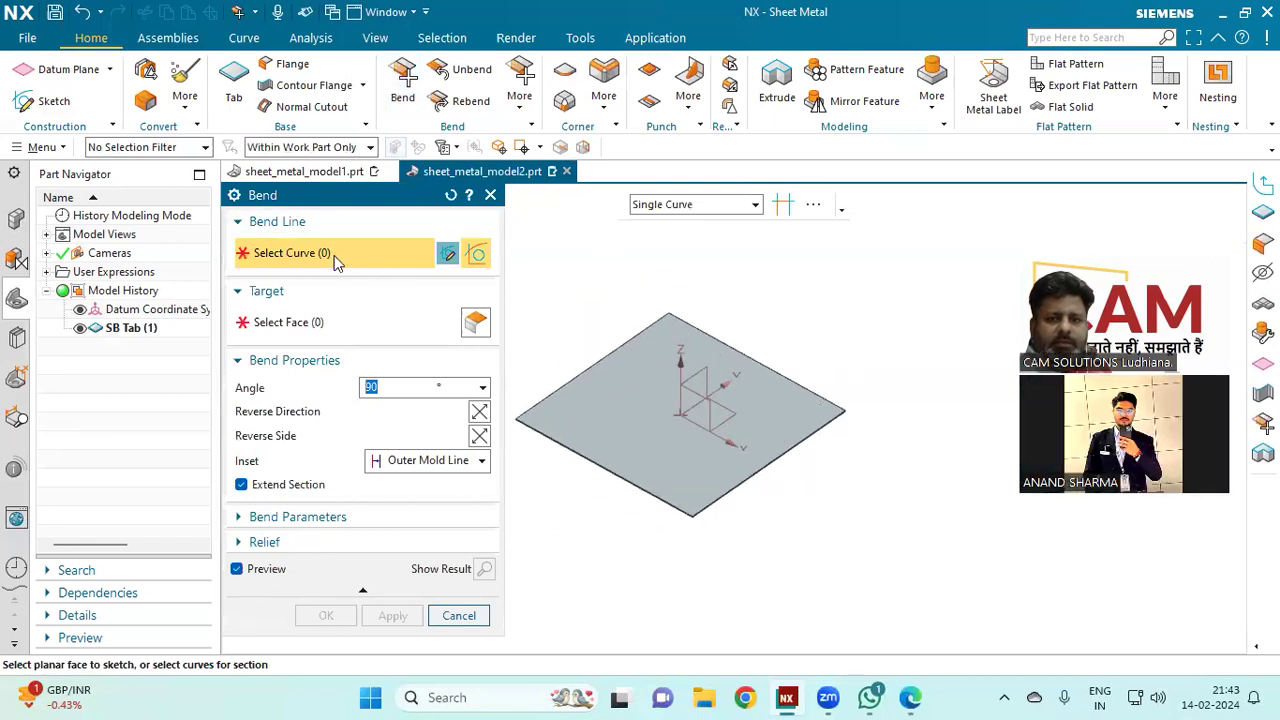
{"action": "left_click", "coordinate": [729, 451]}
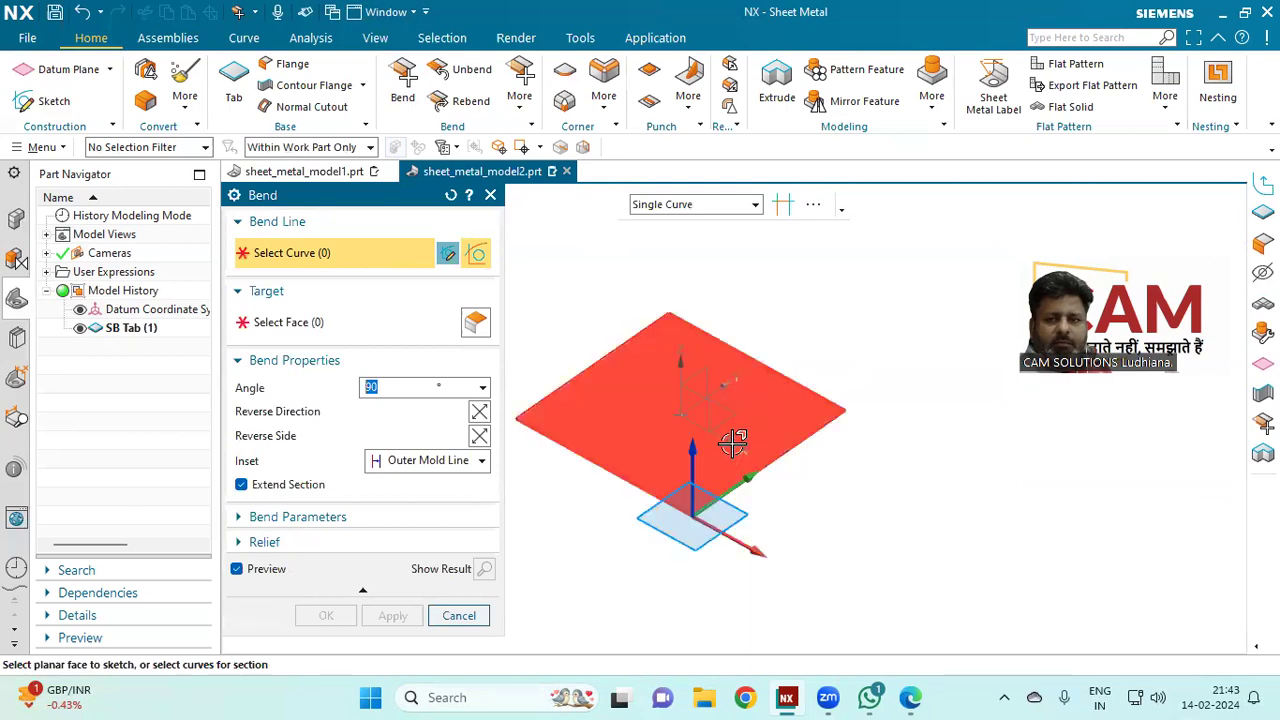
{"action": "left_click", "coordinate": [727, 440]}
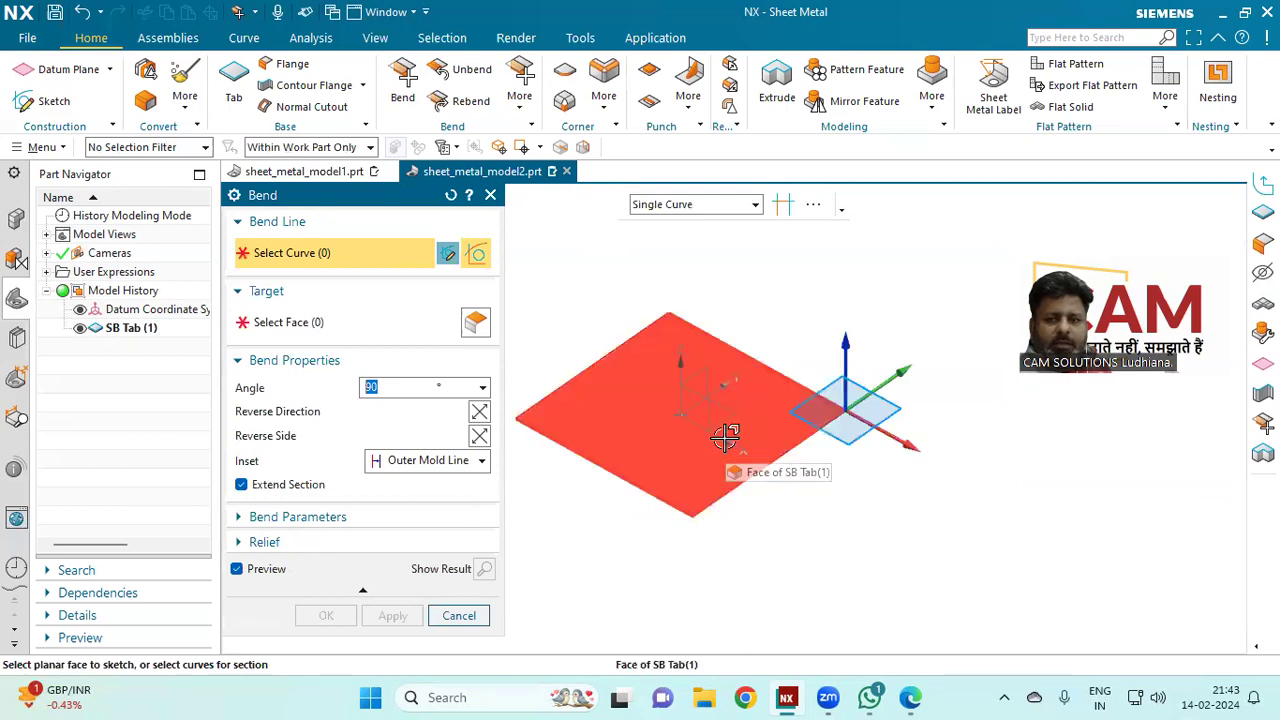
{"action": "left_click", "coordinate": [725, 440]}
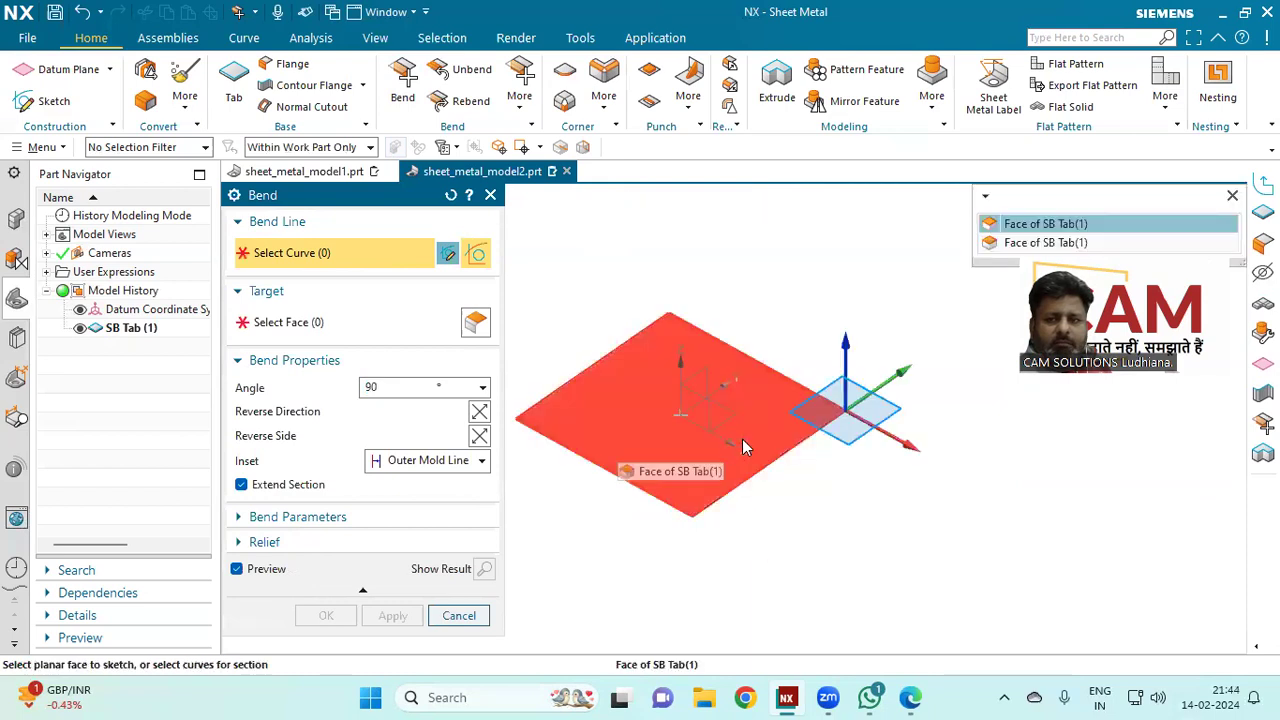
{"action": "left_click", "coordinate": [1045, 223]}
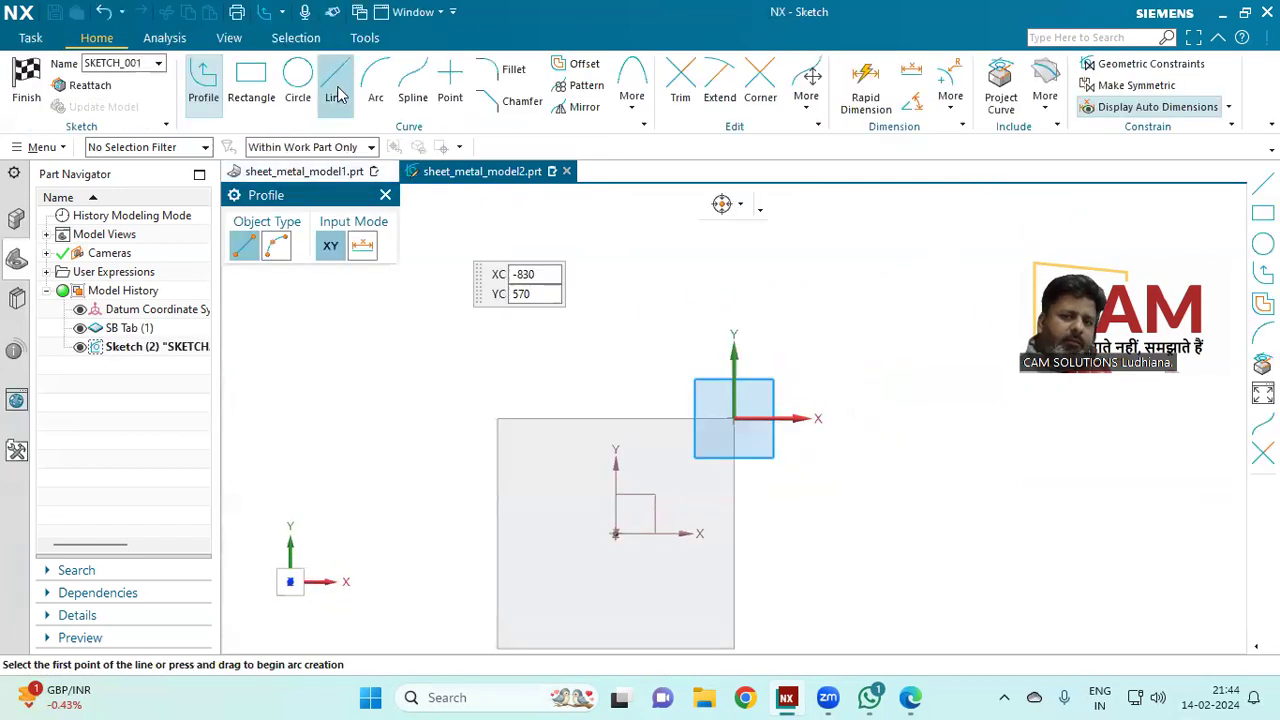
Step: Sketch a diagonal bend line about 650 mm long across the tab's upper-right corner and finish the sketch
{"action": "left_click", "coordinate": [334, 82]}
{"action": "left_click", "coordinate": [592, 384]}
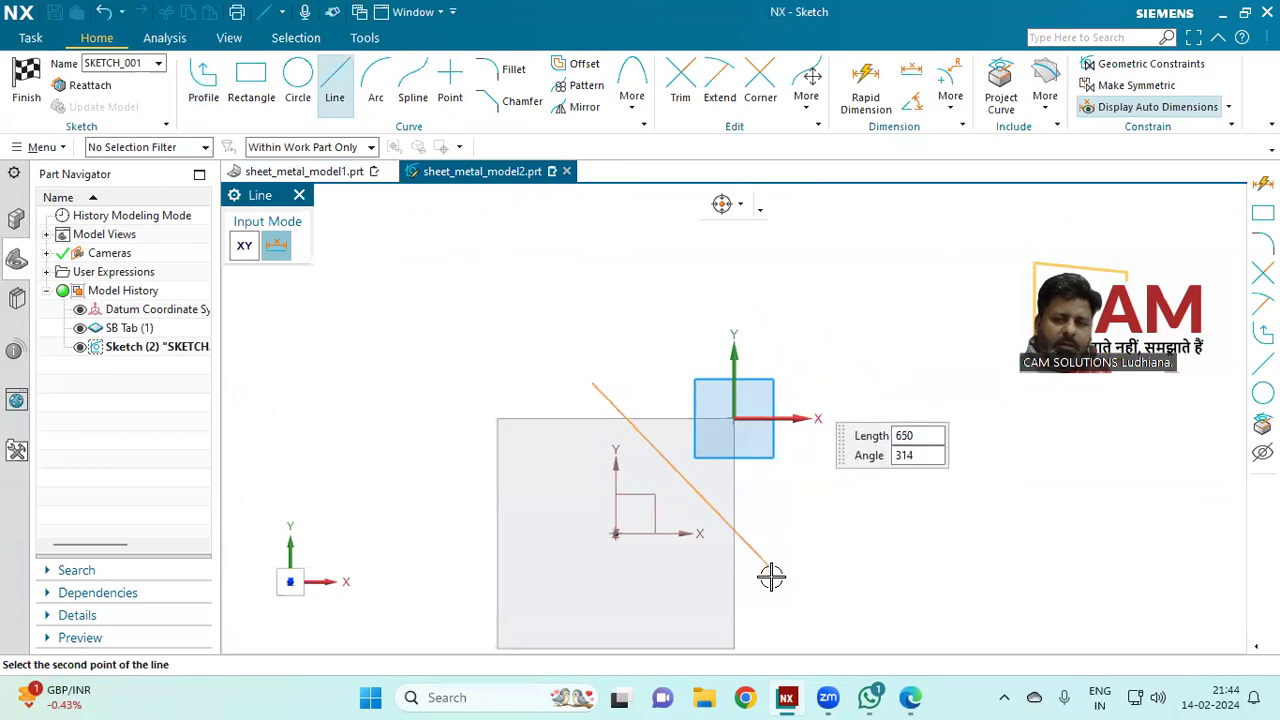
{"action": "left_click", "coordinate": [771, 576]}
{"action": "left_click", "coordinate": [26, 80]}
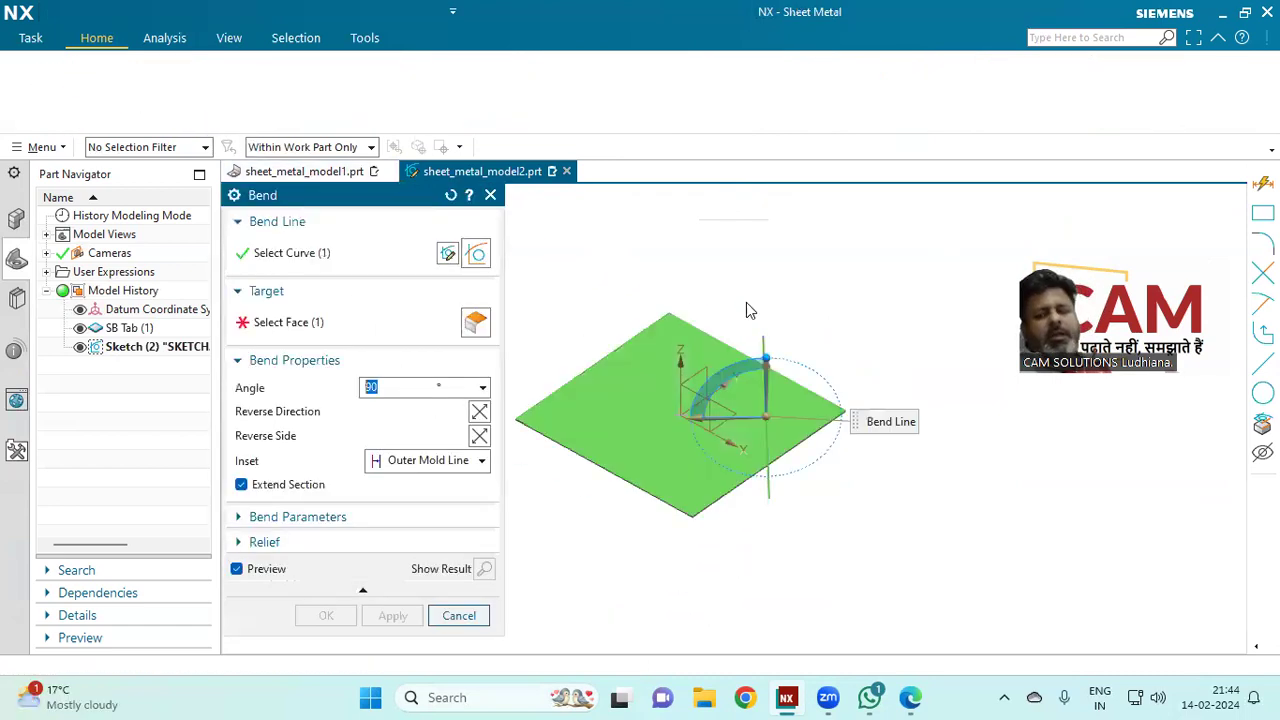
Step: Try reversing the 90° bend's direction, then reverse its side so the small corner triangle folds up
{"action": "middle_click_drag", "start_coordinate": [700, 392], "coordinate": [686, 440]}
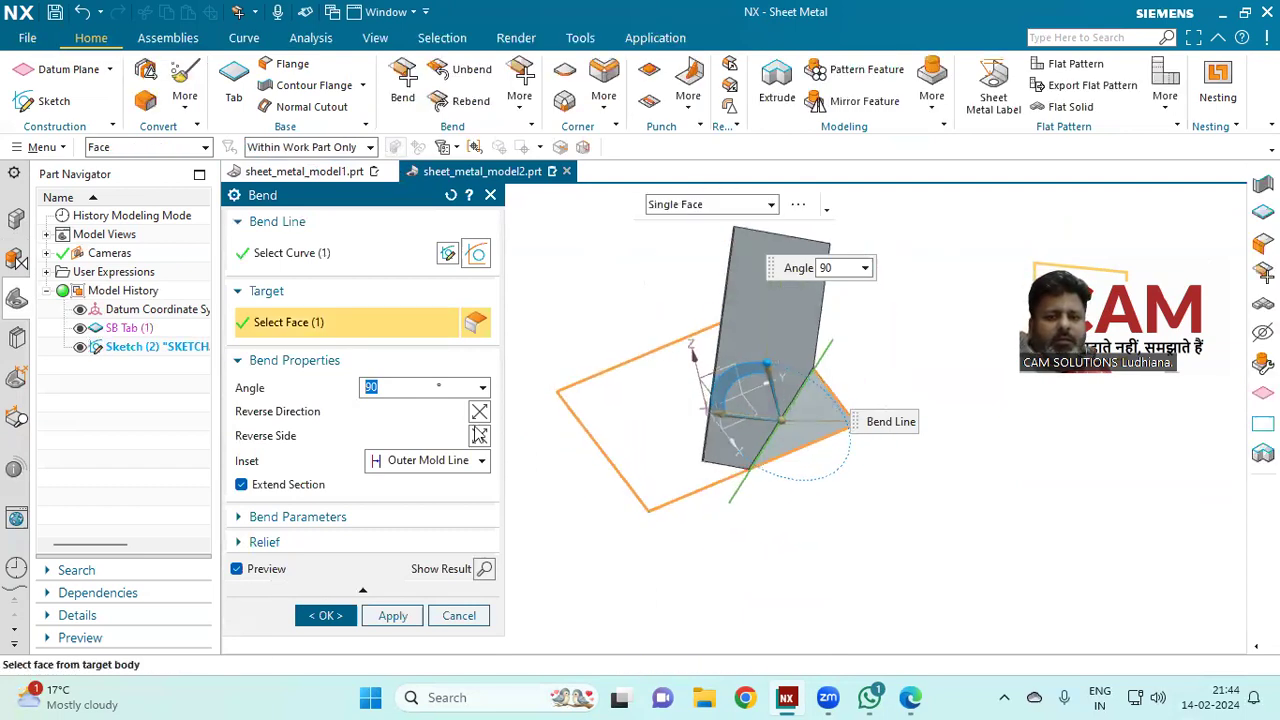
{"action": "left_click", "coordinate": [479, 413]}
{"action": "left_click", "coordinate": [479, 413]}
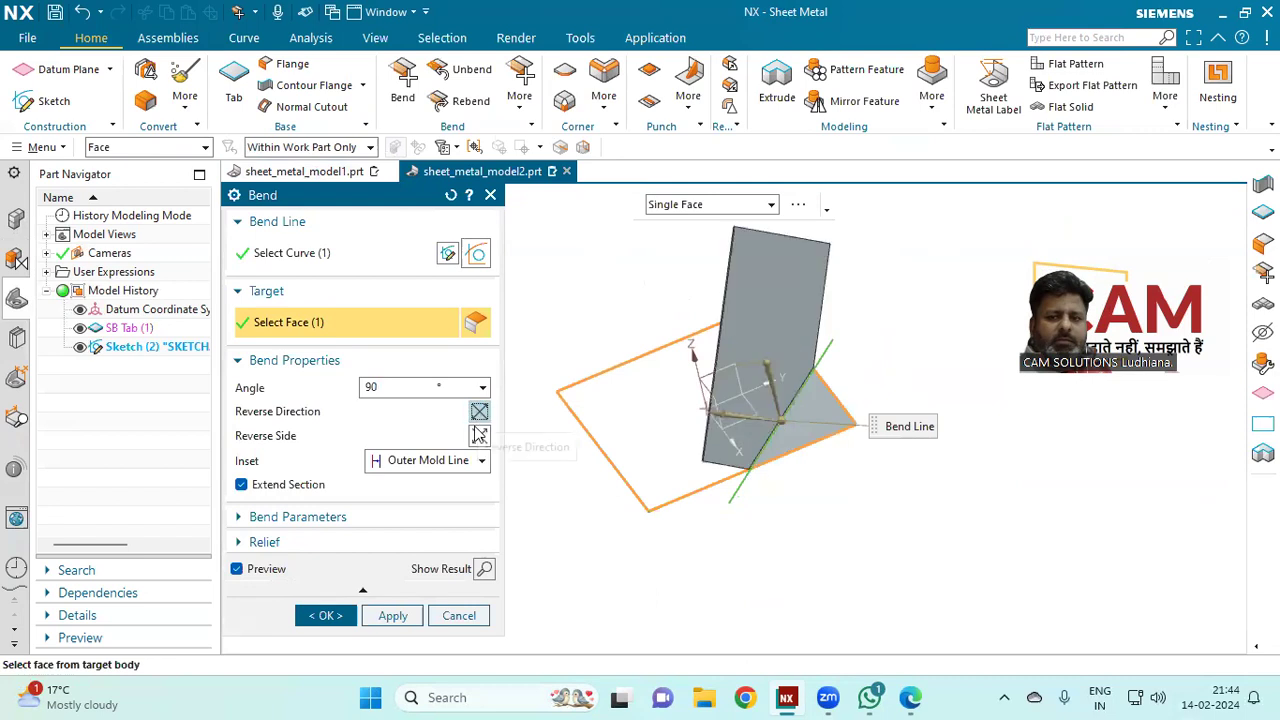
{"action": "left_click", "coordinate": [479, 437]}
{"action": "middle_click_drag", "start_coordinate": [634, 409], "coordinate": [705, 398]}
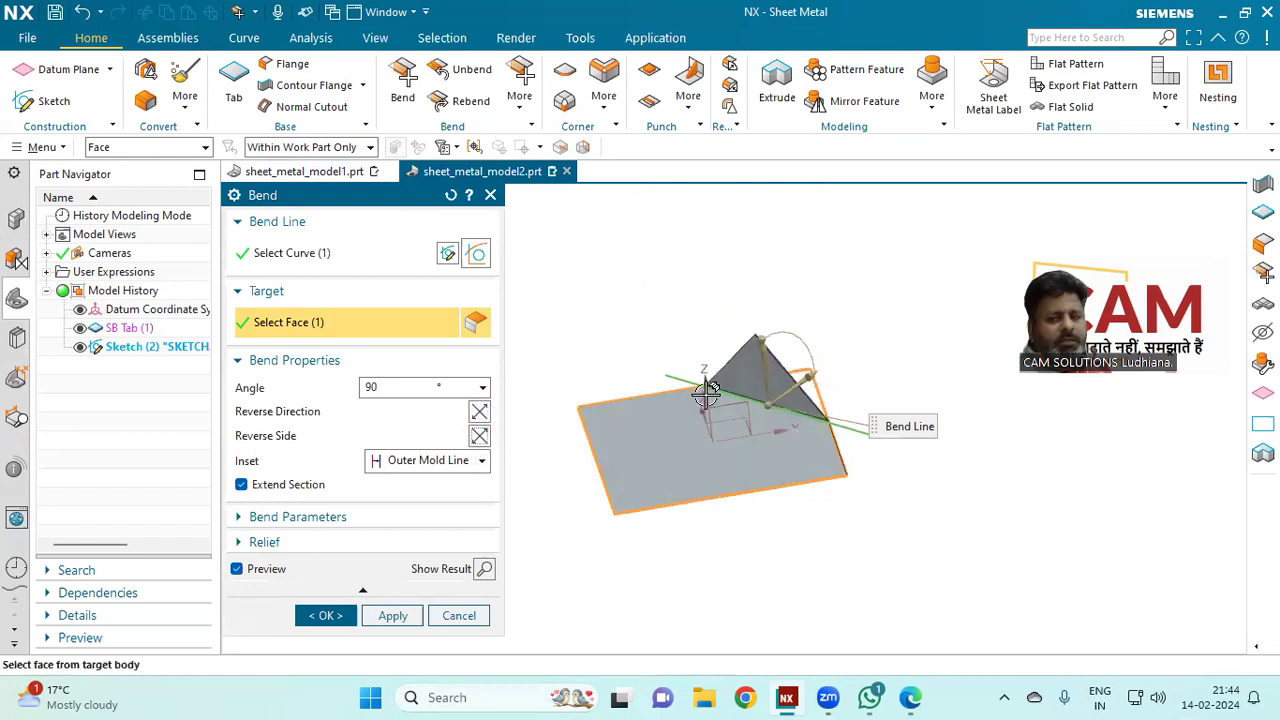
Step: Override the default bend radius with a local value of 15 mm
{"action": "left_click", "coordinate": [350, 518]}
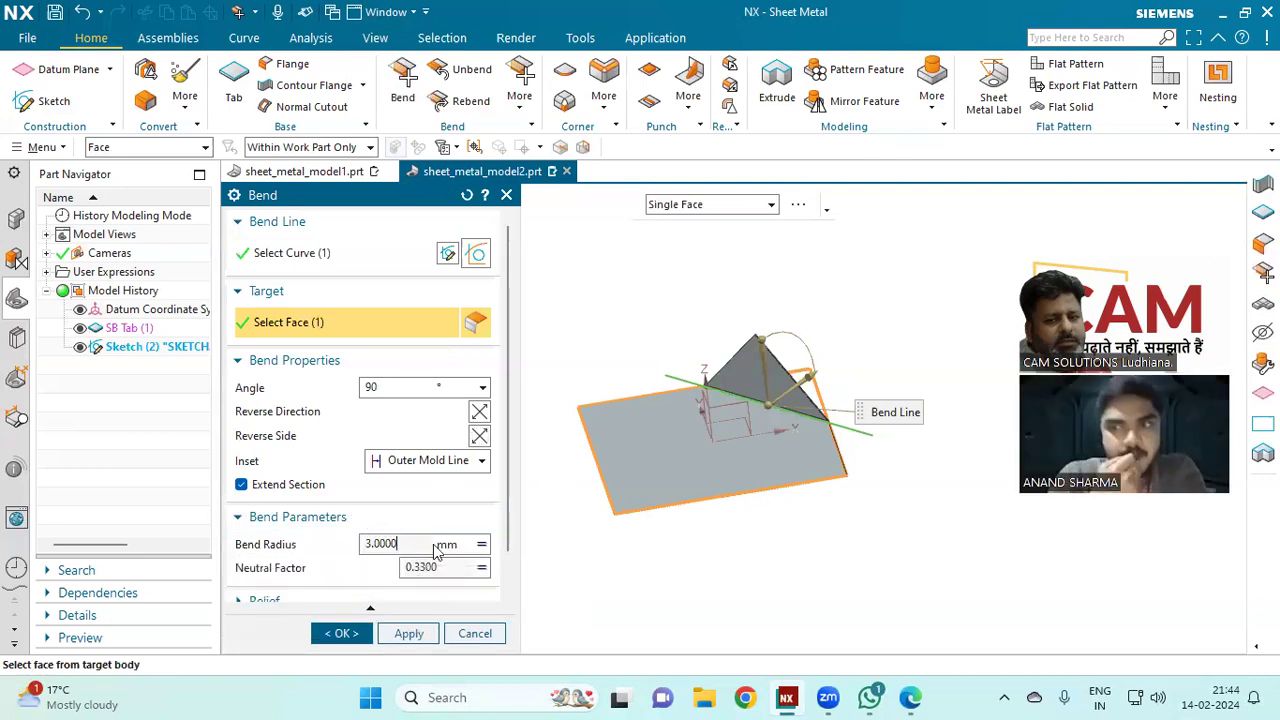
{"action": "left_click", "coordinate": [479, 545]}
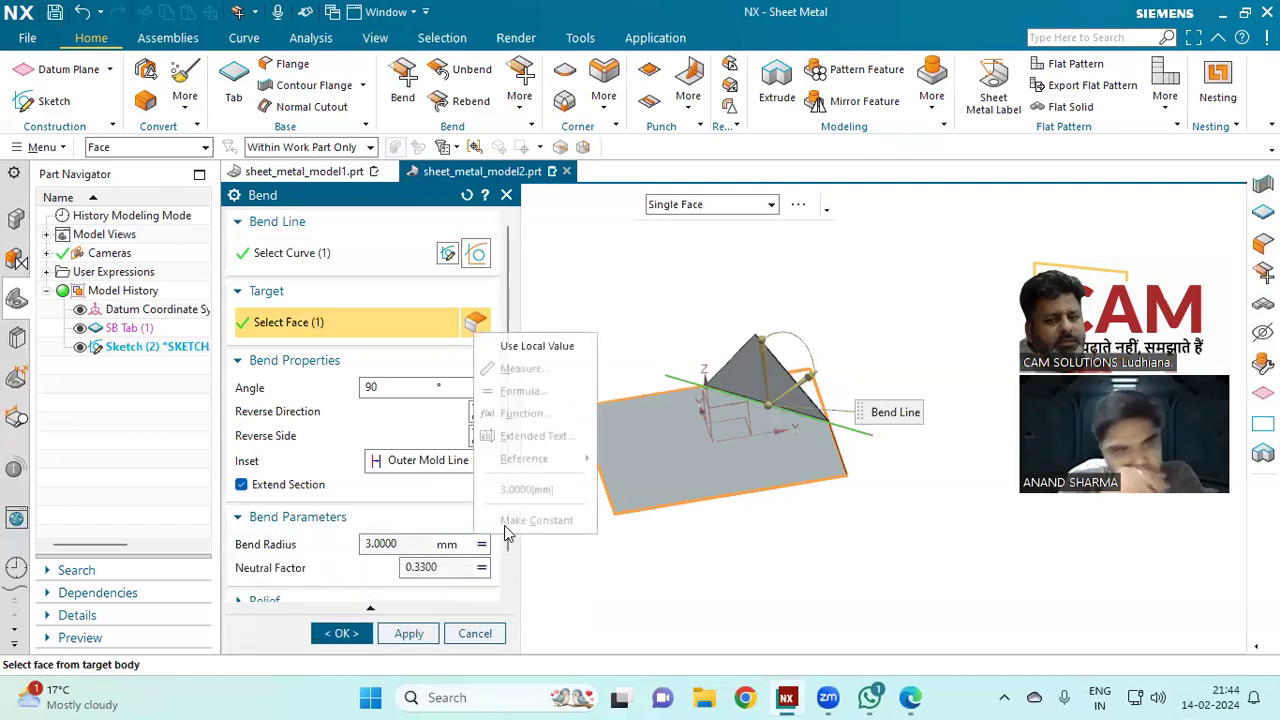
{"action": "left_click", "coordinate": [530, 345]}
{"action": "left_click_drag", "start_coordinate": [404, 544], "coordinate": [318, 473]}
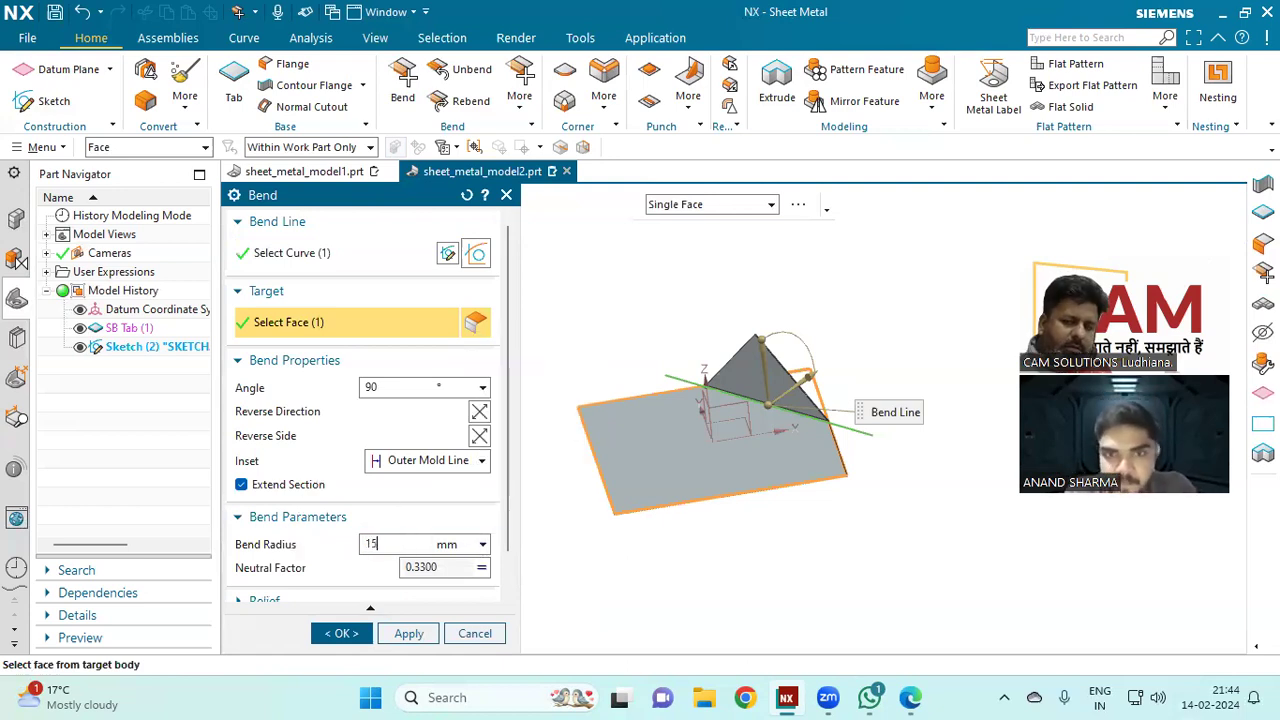
Step: Set the bend radius to 15 mm and create the 90° bend across the sheet's corner
{"action": "key", "text": "Return"}
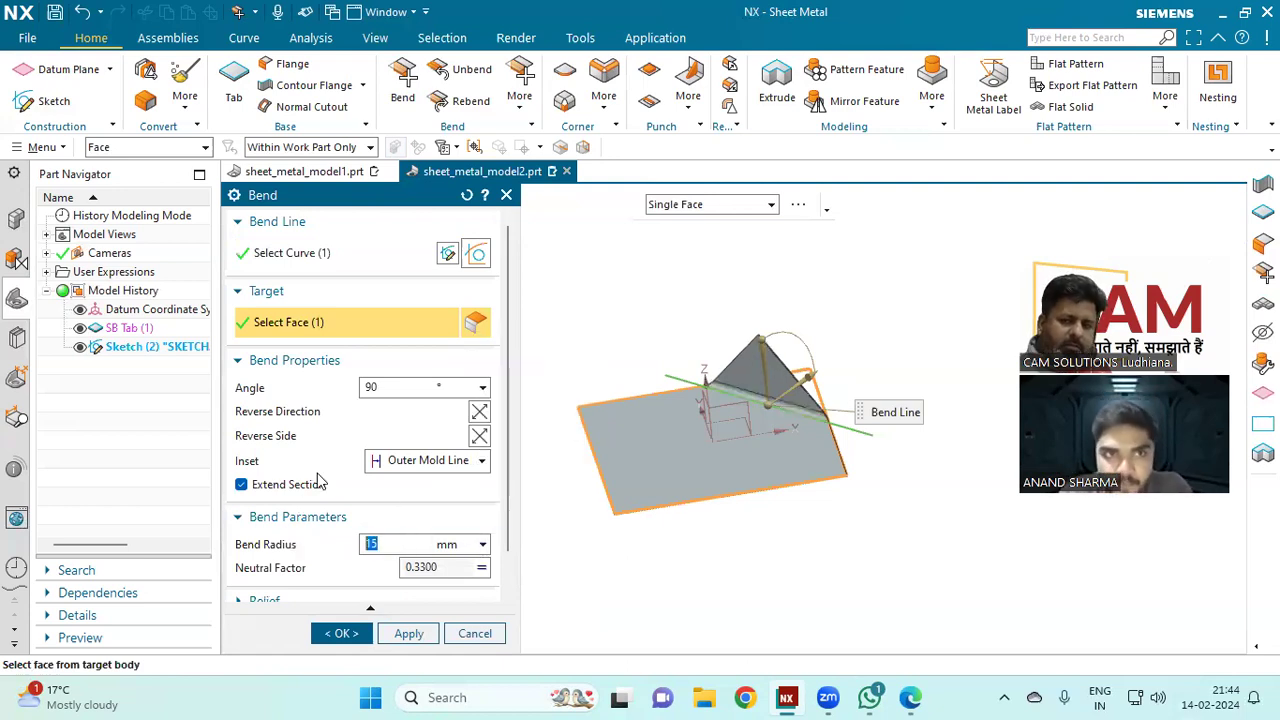
{"action": "left_click", "coordinate": [362, 633]}
{"action": "middle_click_drag", "start_coordinate": [820, 380], "coordinate": [768, 405]}
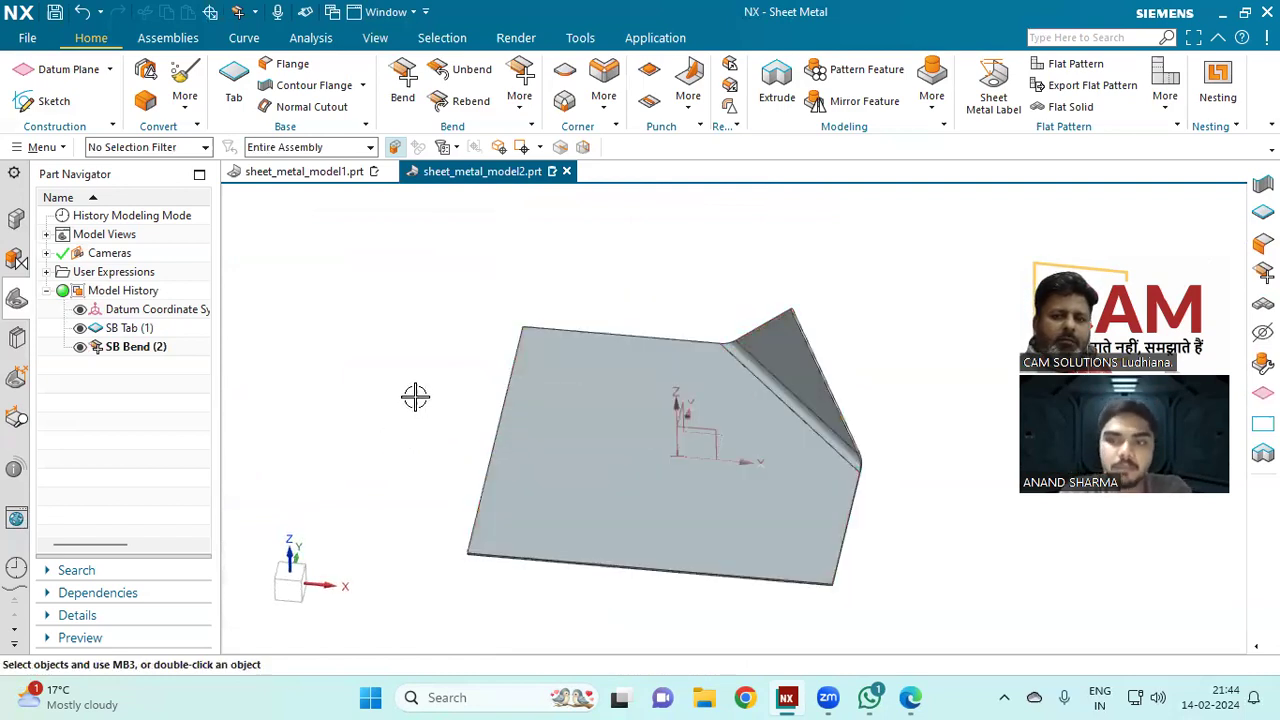
Step: Bend the sheet 90° with a 15 mm radius along a line sketched parallel to Y near its -X edge
{"action": "left_click", "coordinate": [402, 88]}
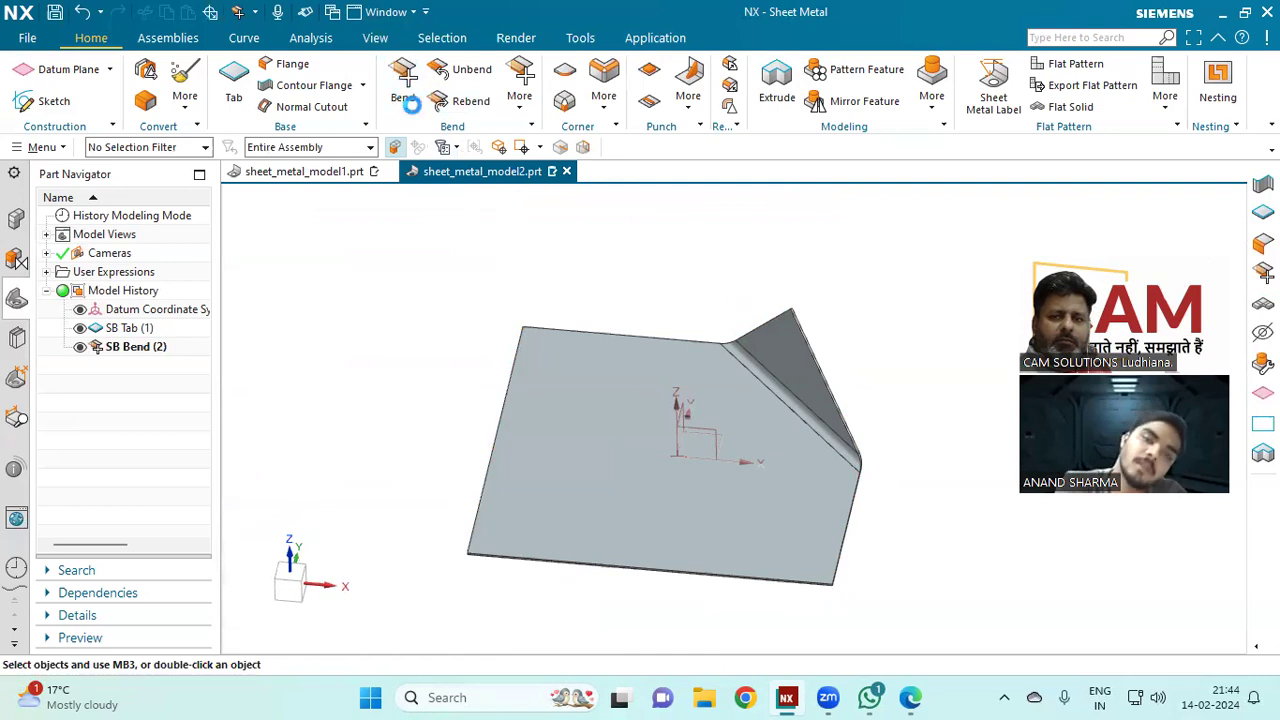
{"action": "left_click", "coordinate": [626, 400]}
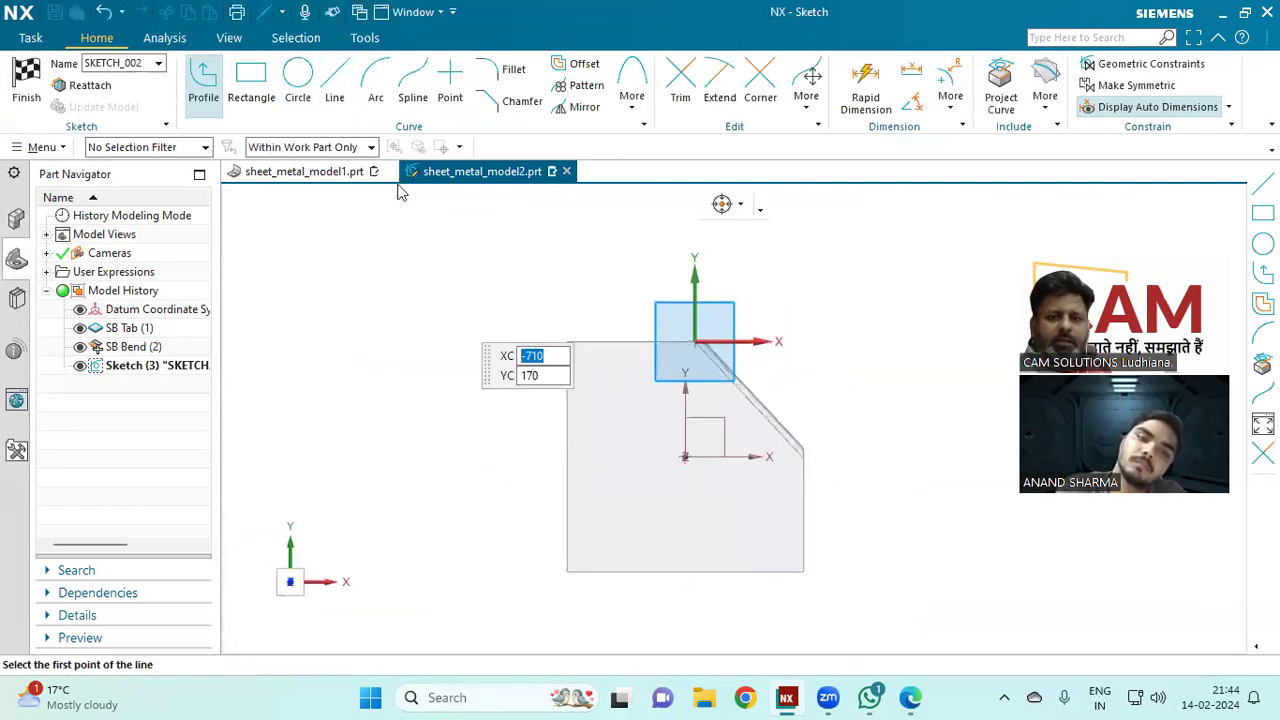
{"action": "key", "text": "l"}
{"action": "left_click", "coordinate": [600, 297]}
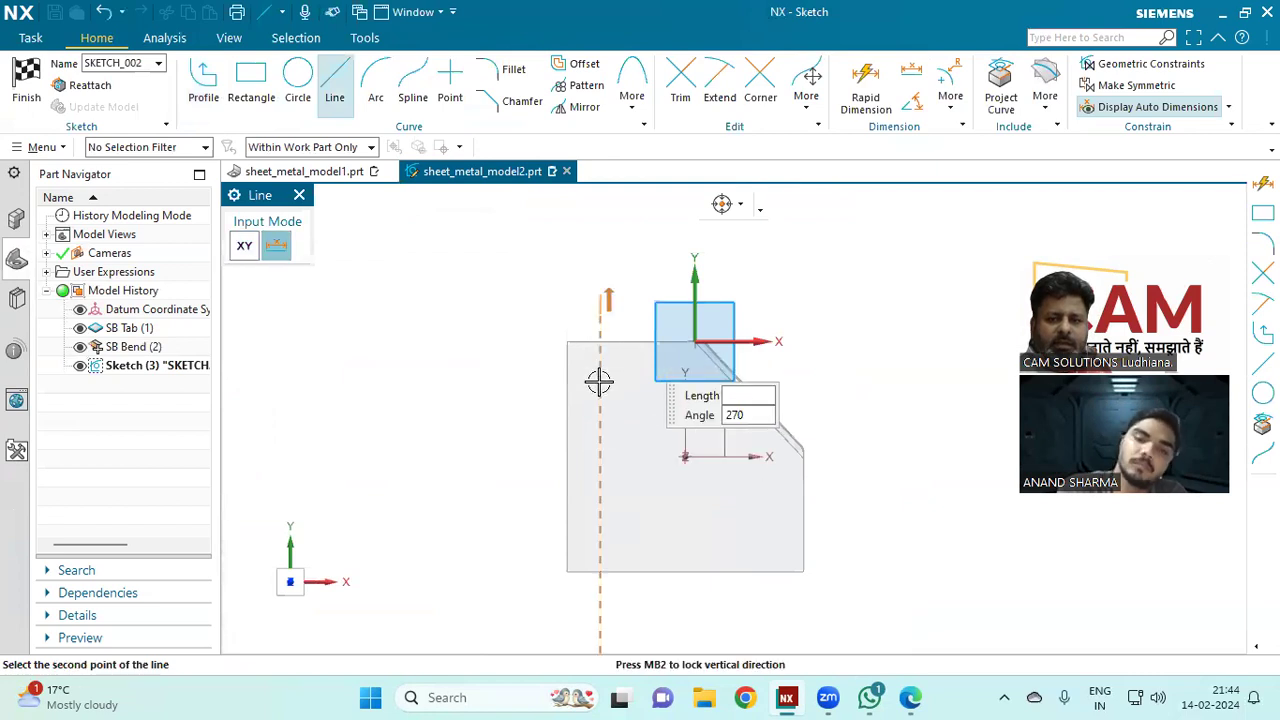
{"action": "left_click", "coordinate": [595, 592]}
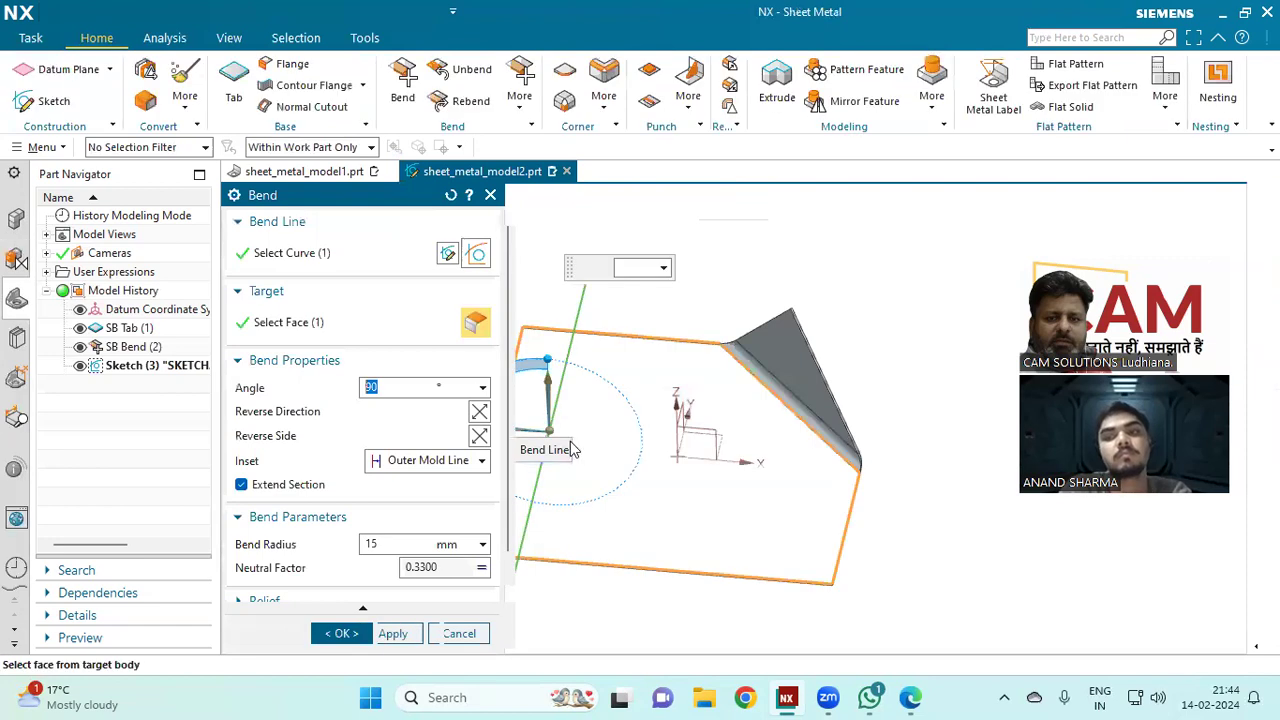
{"action": "left_click", "coordinate": [346, 633]}
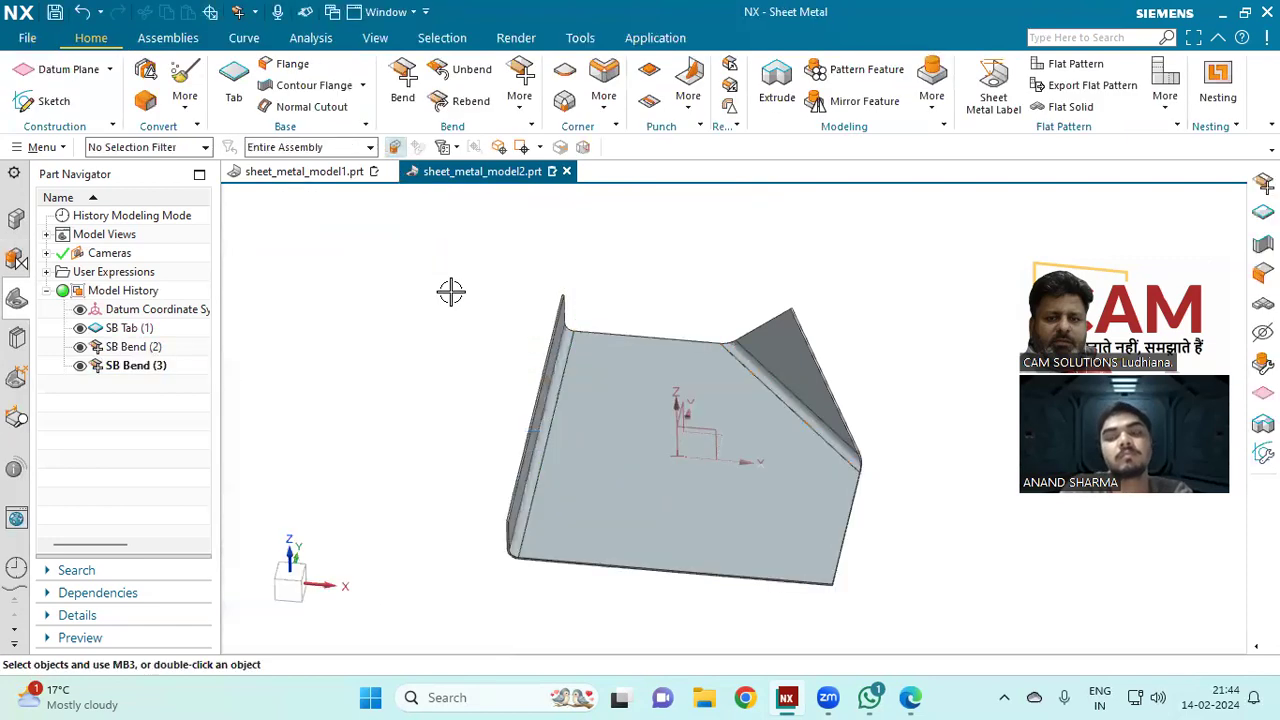
Step: Add a parallel 90° bend along a line about 660 mm long and 50 mm inside the -X side bend, with a 15 mm radius
{"action": "left_click", "coordinate": [399, 90]}
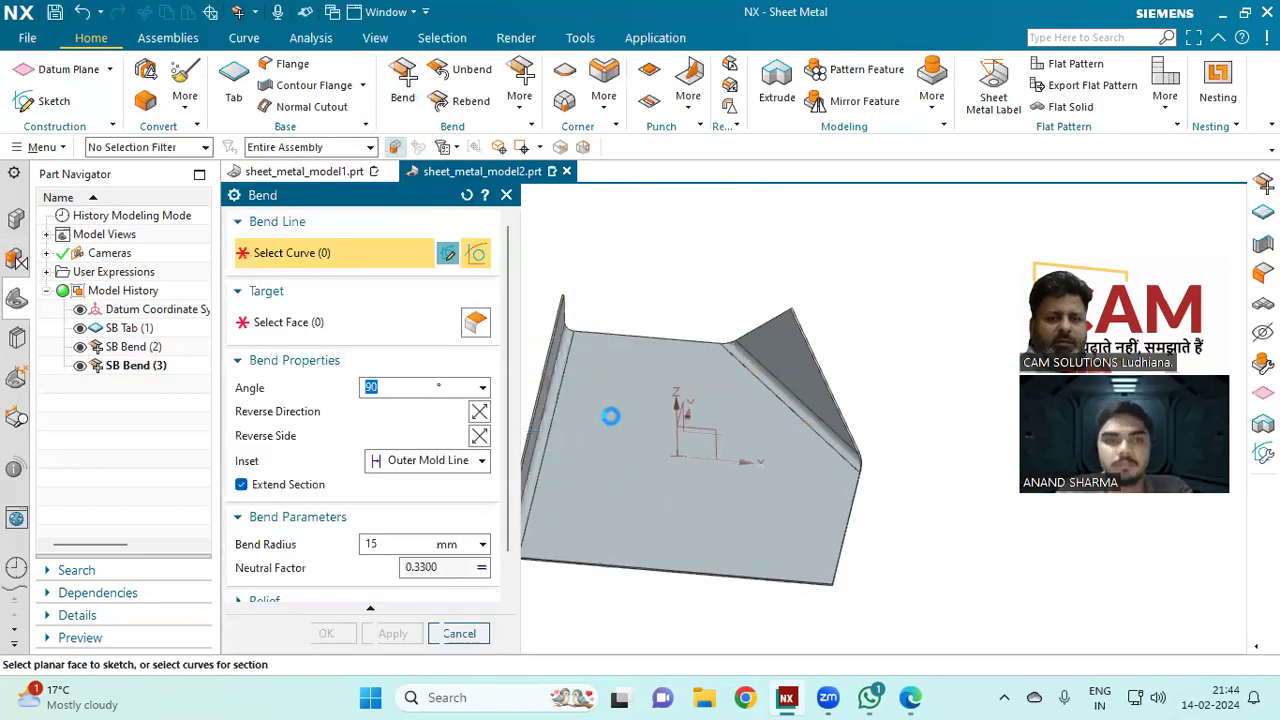
{"action": "left_click", "coordinate": [610, 416]}
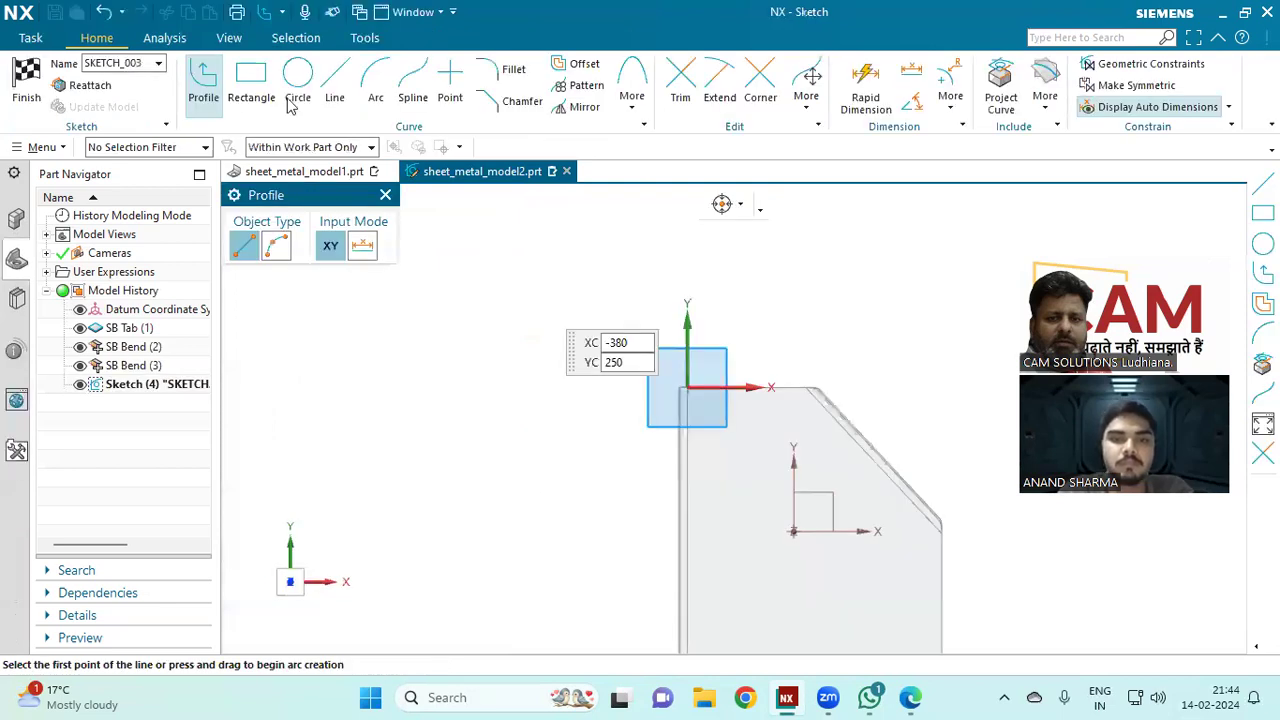
{"action": "left_click", "coordinate": [337, 70]}
{"action": "scroll", "coordinate": [480, 263], "scroll_direction": "down", "scroll_amount": 1}
{"action": "left_click", "coordinate": [669, 343]}
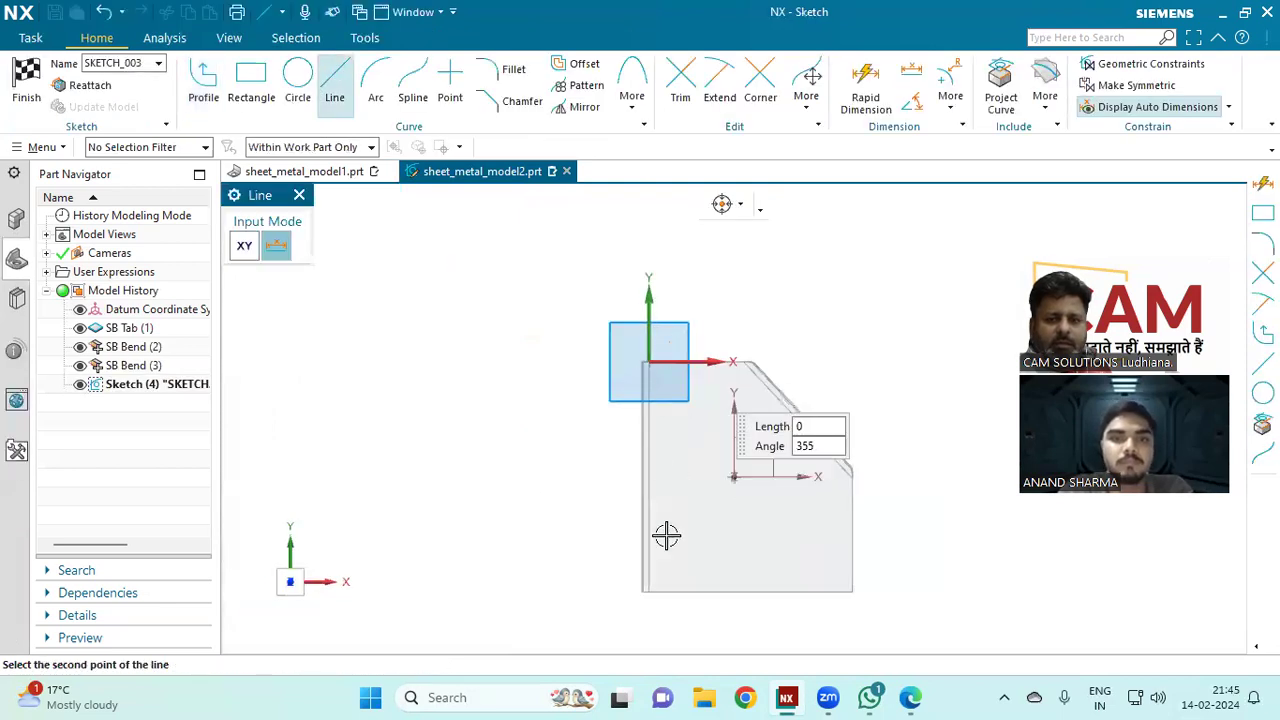
{"action": "left_click", "coordinate": [669, 604]}
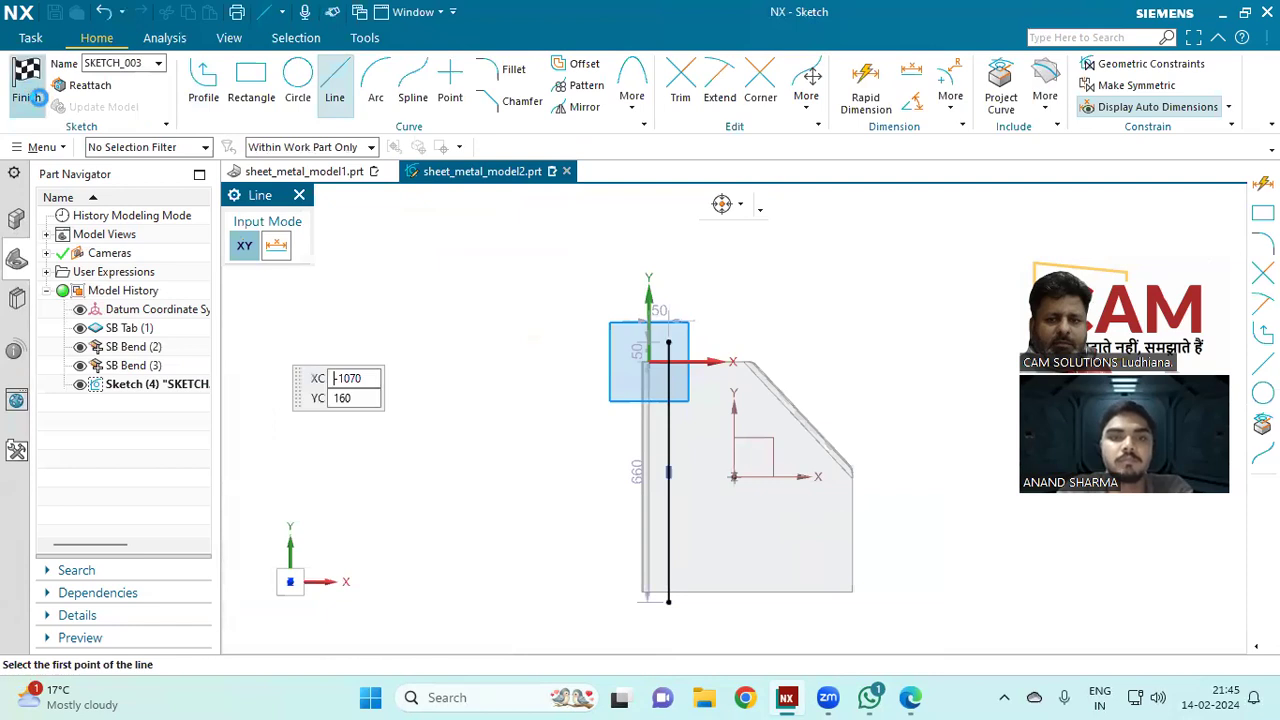
{"action": "left_click", "coordinate": [32, 93]}
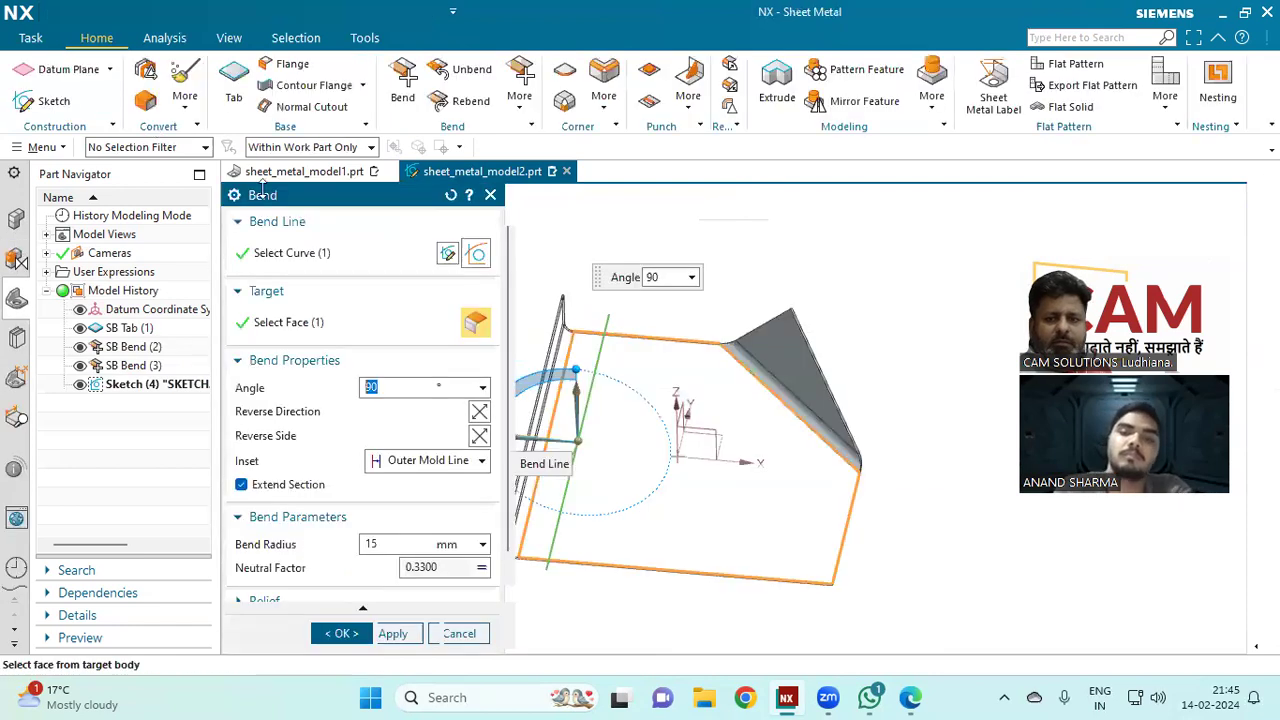
{"action": "left_click", "coordinate": [343, 636]}
{"action": "mouse_move", "coordinate": [423, 523]}
{"action": "middle_mouse_down"}
{"action": "mouse_move", "coordinate": [425, 468]}
{"action": "mouse_move", "coordinate": [408, 481]}
{"action": "mouse_move", "coordinate": [415, 502]}
{"action": "mouse_move", "coordinate": [403, 486]}
{"action": "middle_mouse_up"}
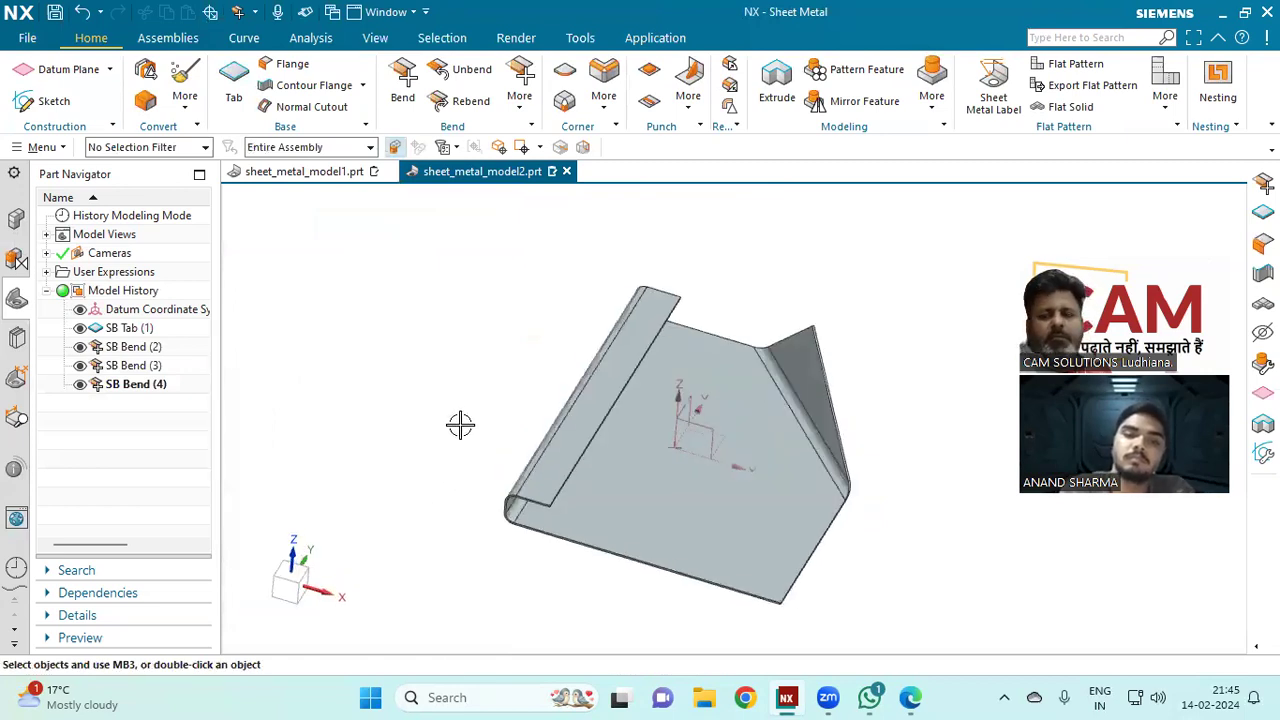
Step: Bend the +X/-Y corner 90° with a 15 mm radius along a diagonal line about 490 mm long sketched on the main face
{"action": "middle_click_drag", "start_coordinate": [457, 371], "coordinate": [481, 318]}
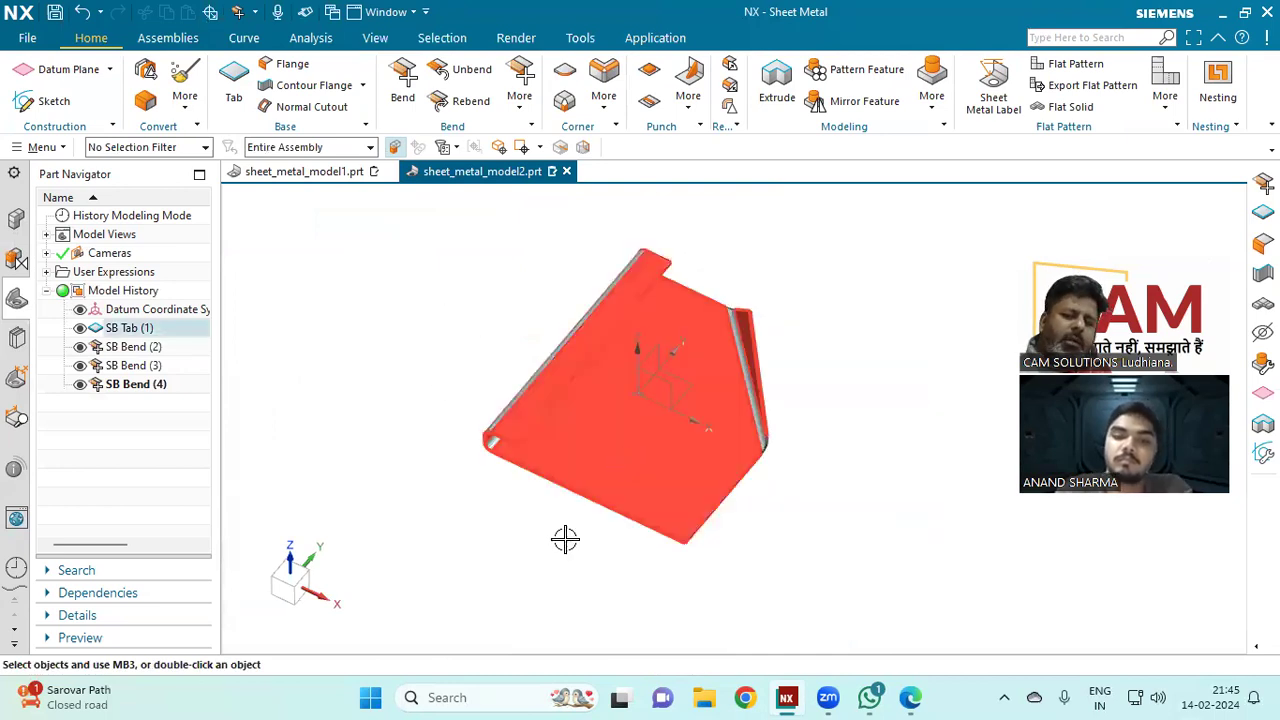
{"action": "left_click", "coordinate": [402, 85]}
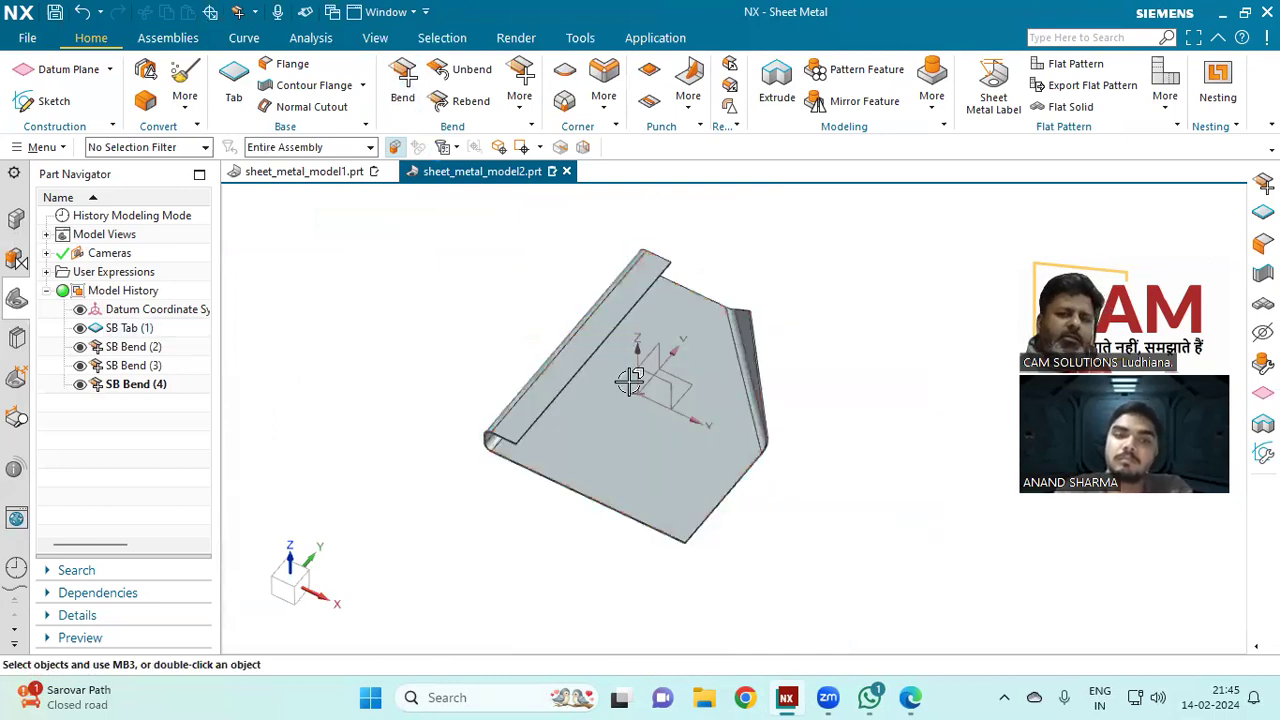
{"action": "left_click", "coordinate": [638, 452]}
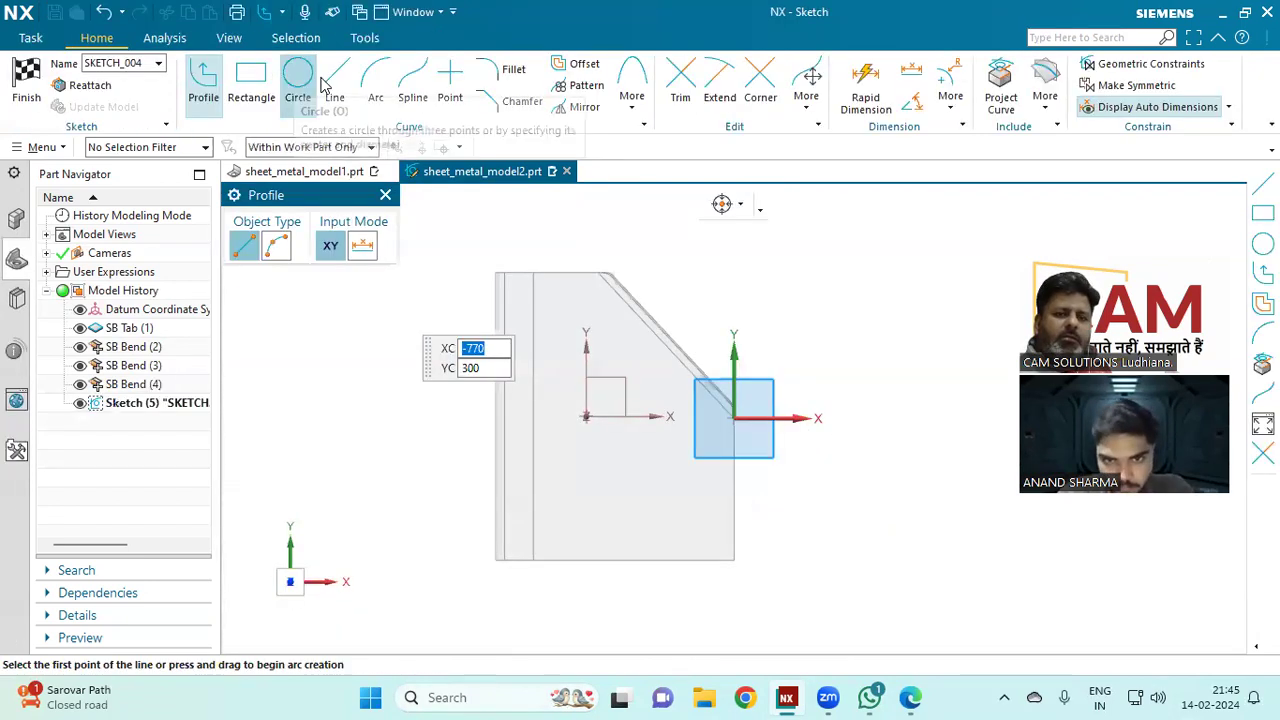
{"action": "key", "text": "l"}
{"action": "left_click", "coordinate": [577, 581]}
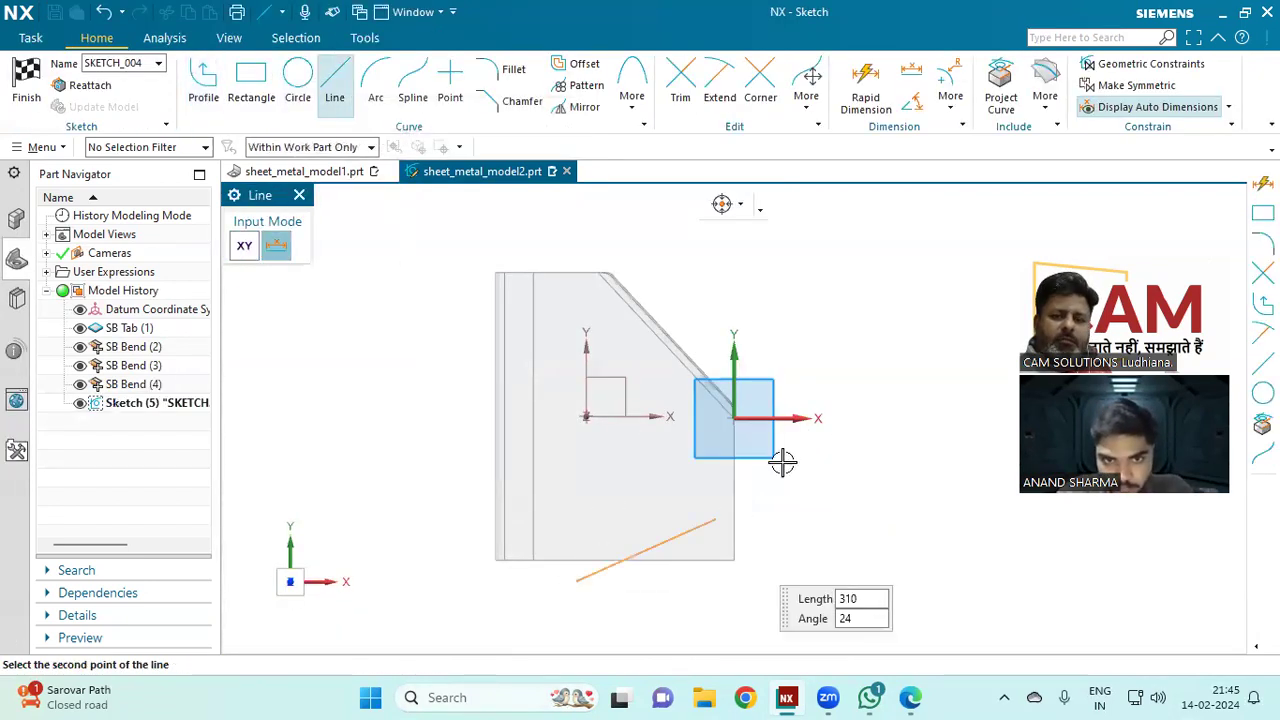
{"action": "left_click", "coordinate": [779, 450]}
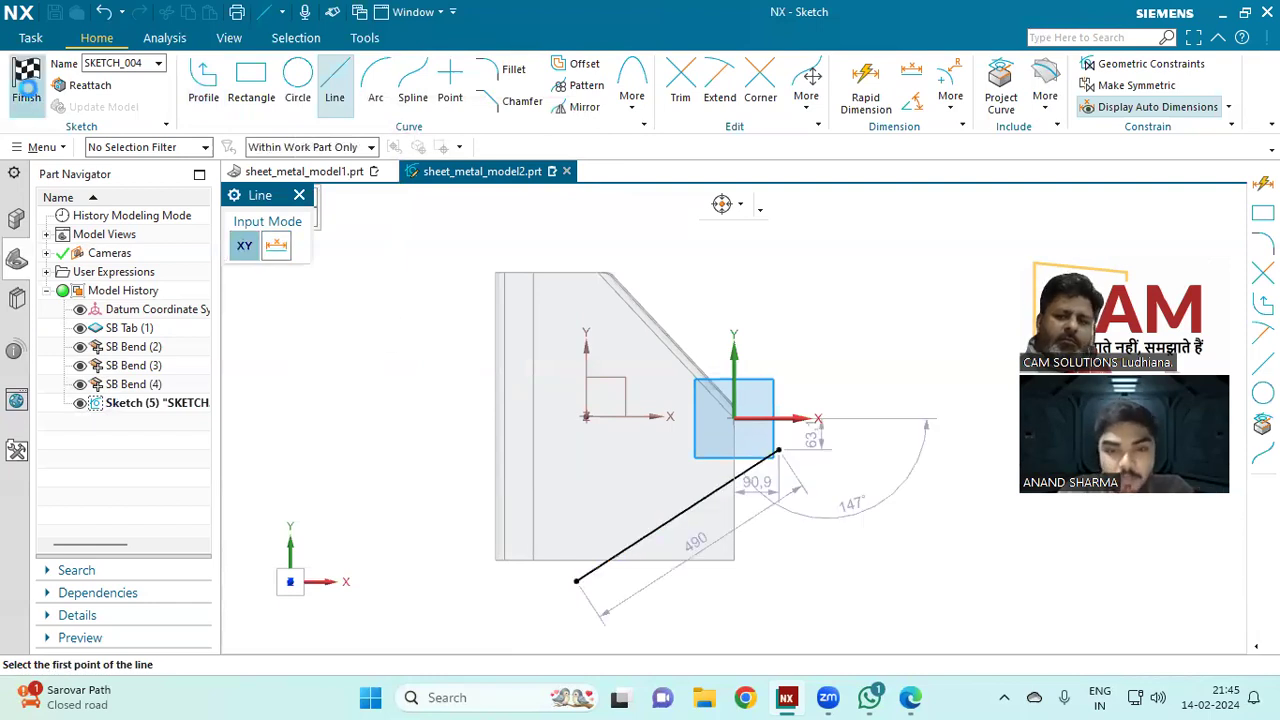
{"action": "left_click", "coordinate": [27, 88]}
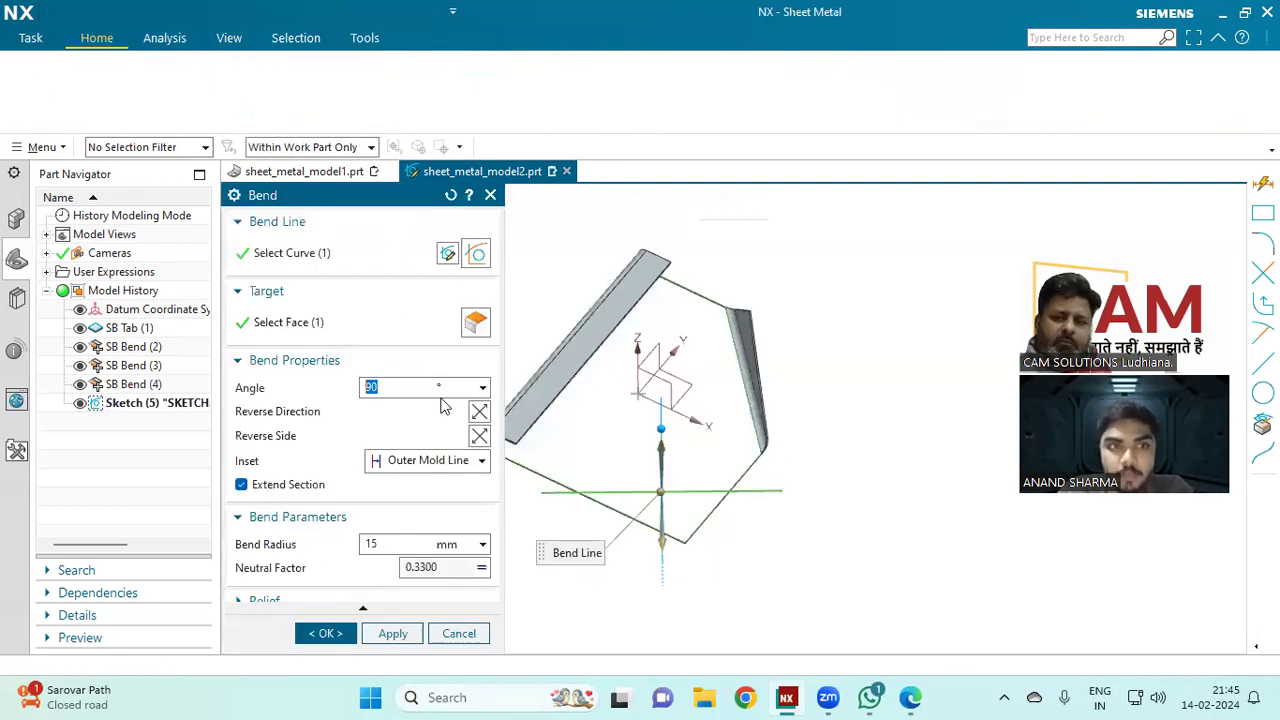
{"action": "middle_click_drag", "start_coordinate": [744, 393], "coordinate": [560, 398]}
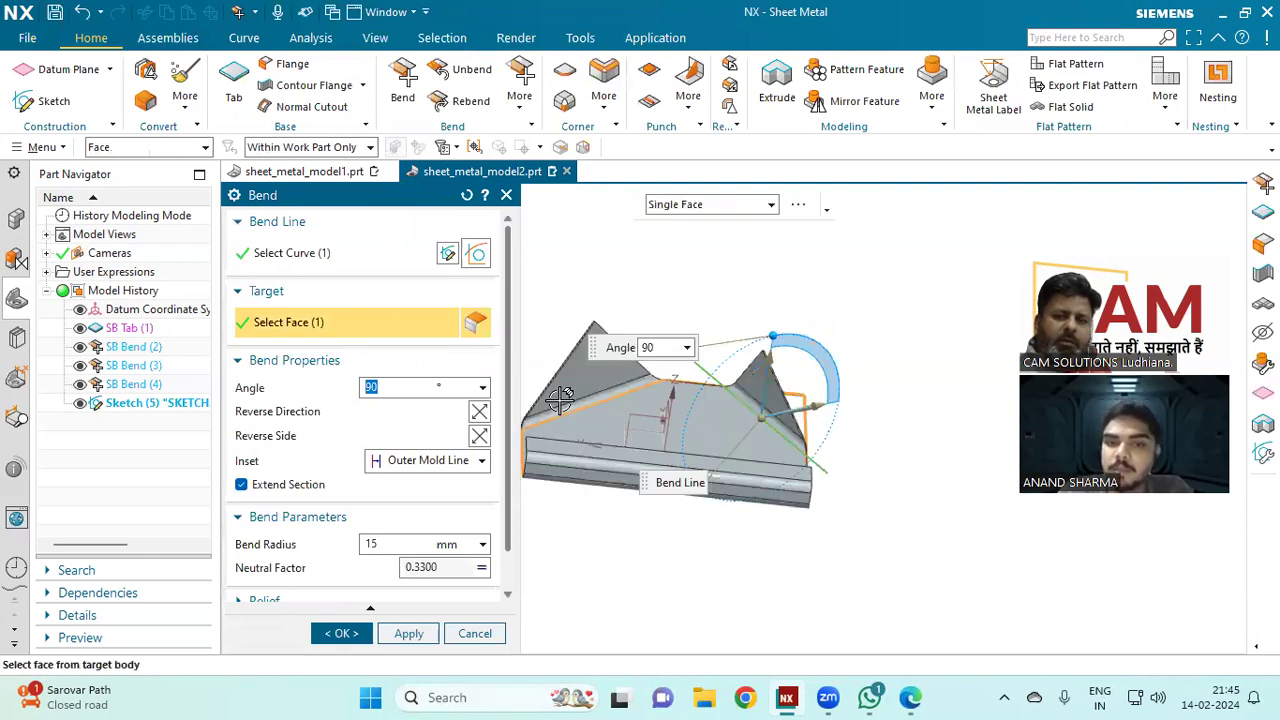
{"action": "left_click", "coordinate": [338, 632]}
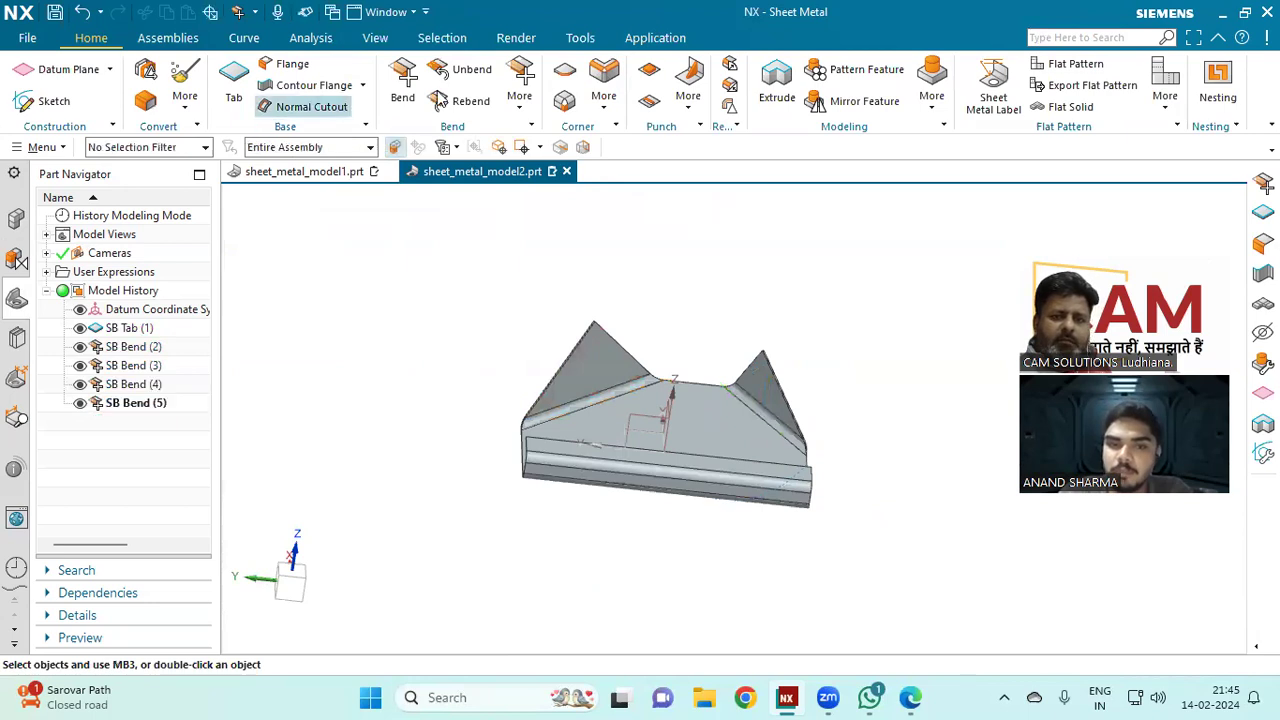
Step: Start another bend on the main face and sketch its diagonal line, about 520 mm long, just inside the +X/-Y corner bend
{"action": "left_click", "coordinate": [402, 82]}
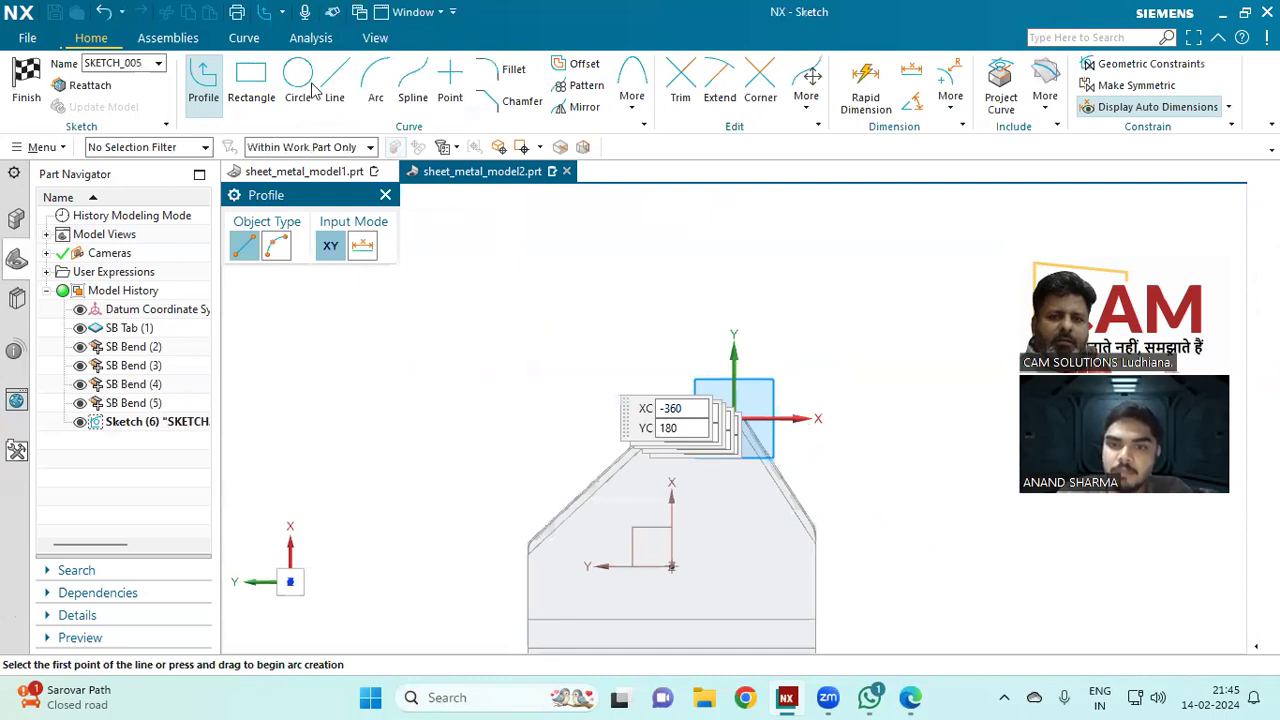
{"action": "key", "text": "l"}
{"action": "left_click", "coordinate": [706, 390]}
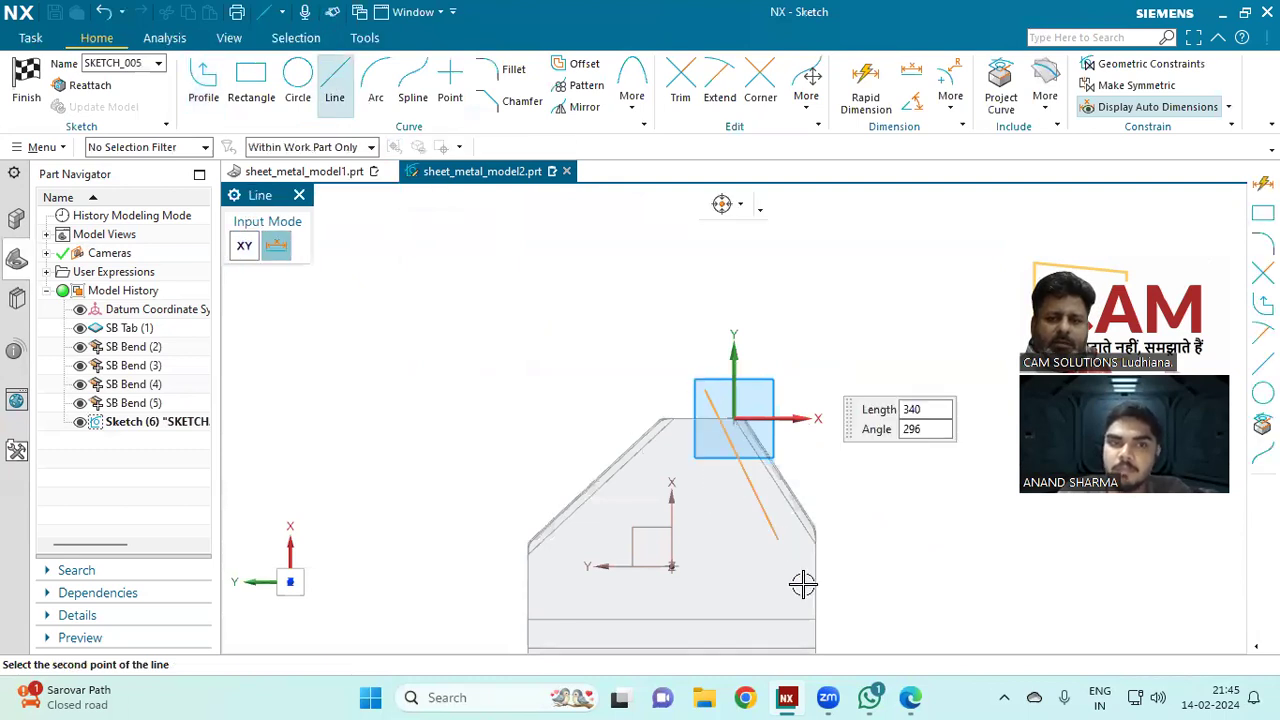
{"action": "left_click", "coordinate": [829, 612]}
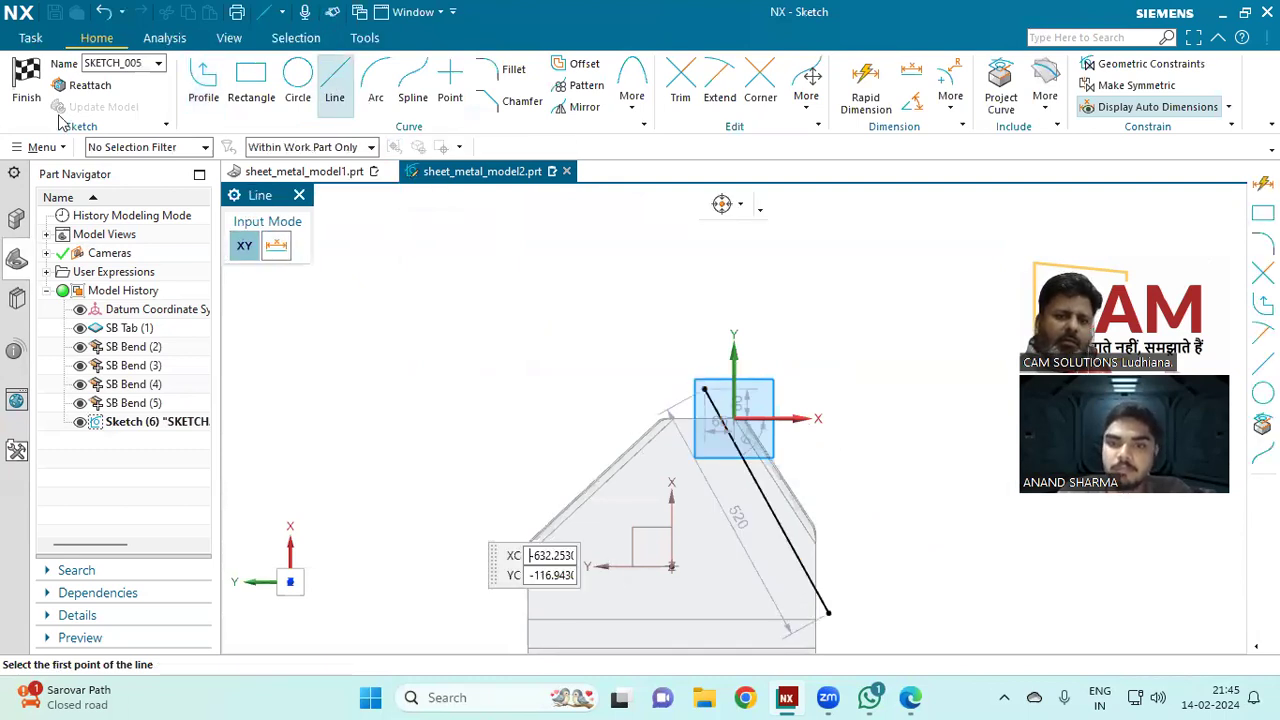
{"action": "left_click", "coordinate": [28, 100]}
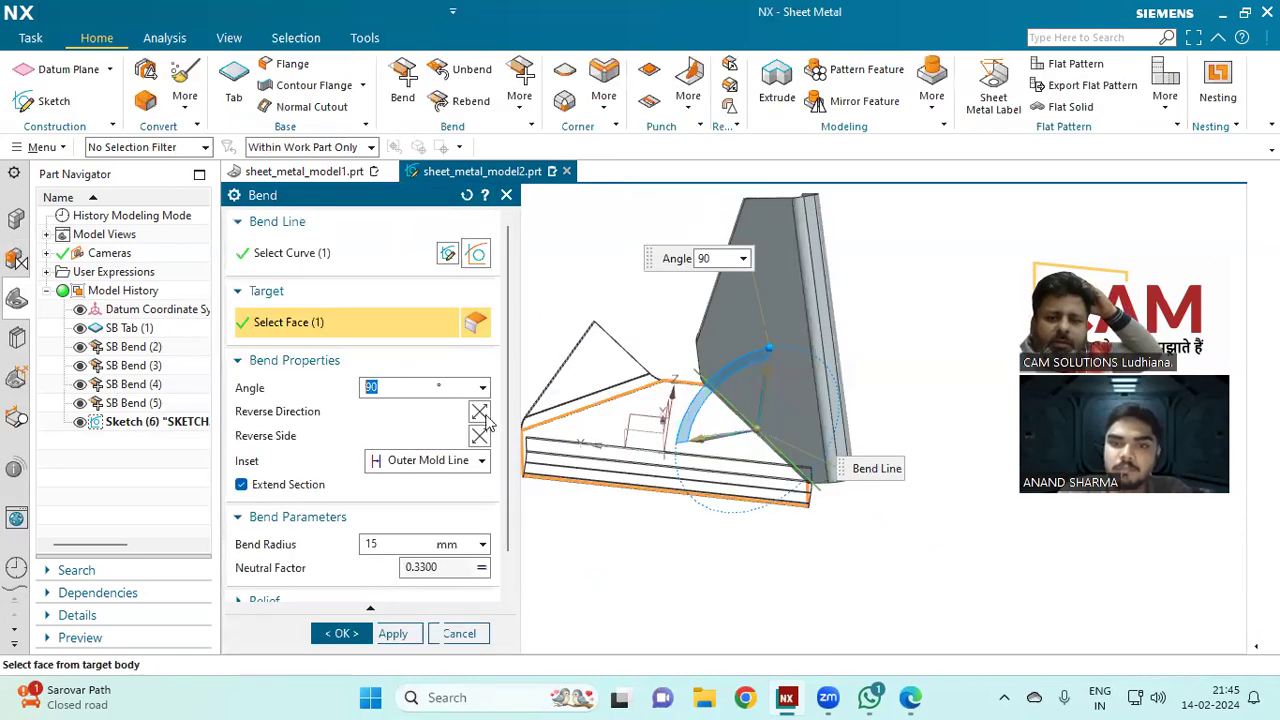
Step: Flip the bend so the small corner portion folds upward, set its angle to 45° and create it
{"action": "left_click", "coordinate": [481, 436]}
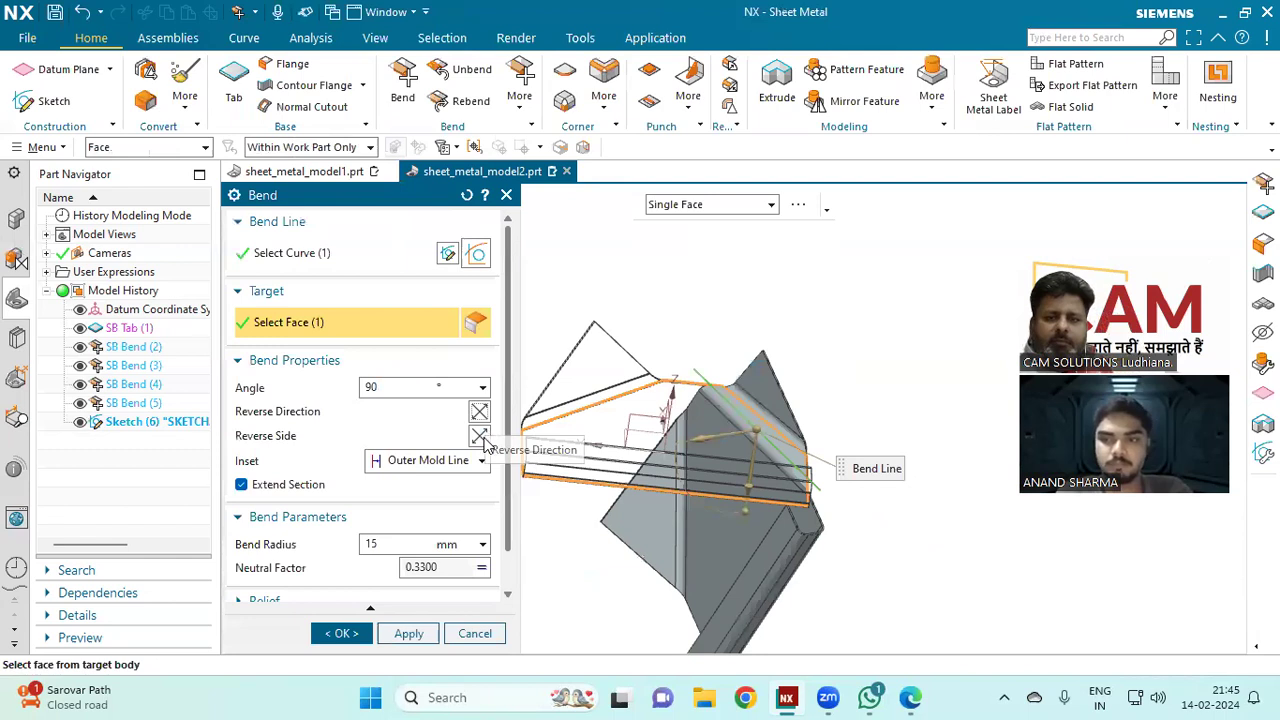
{"action": "middle_click_drag", "start_coordinate": [778, 370], "coordinate": [779, 436]}
{"action": "left_click", "coordinate": [481, 436]}
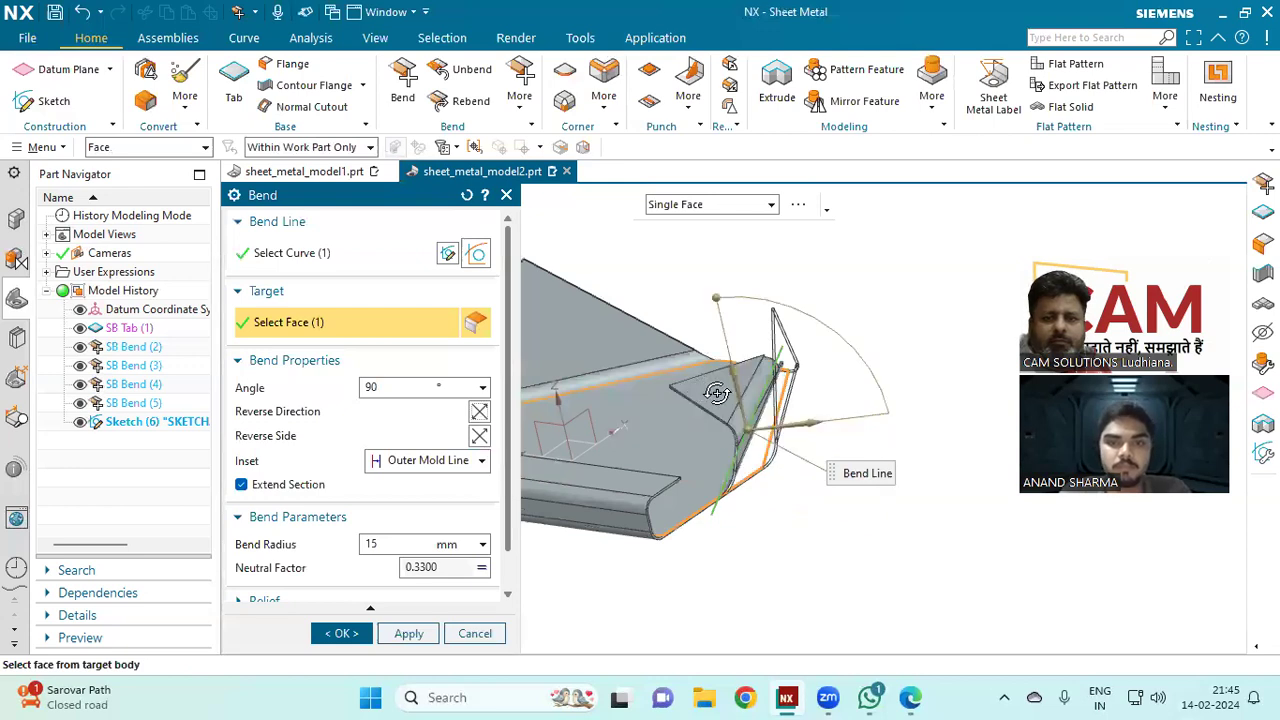
{"action": "middle_click_drag", "start_coordinate": [717, 392], "coordinate": [553, 430]}
{"action": "left_click_drag", "start_coordinate": [392, 388], "coordinate": [309, 393]}
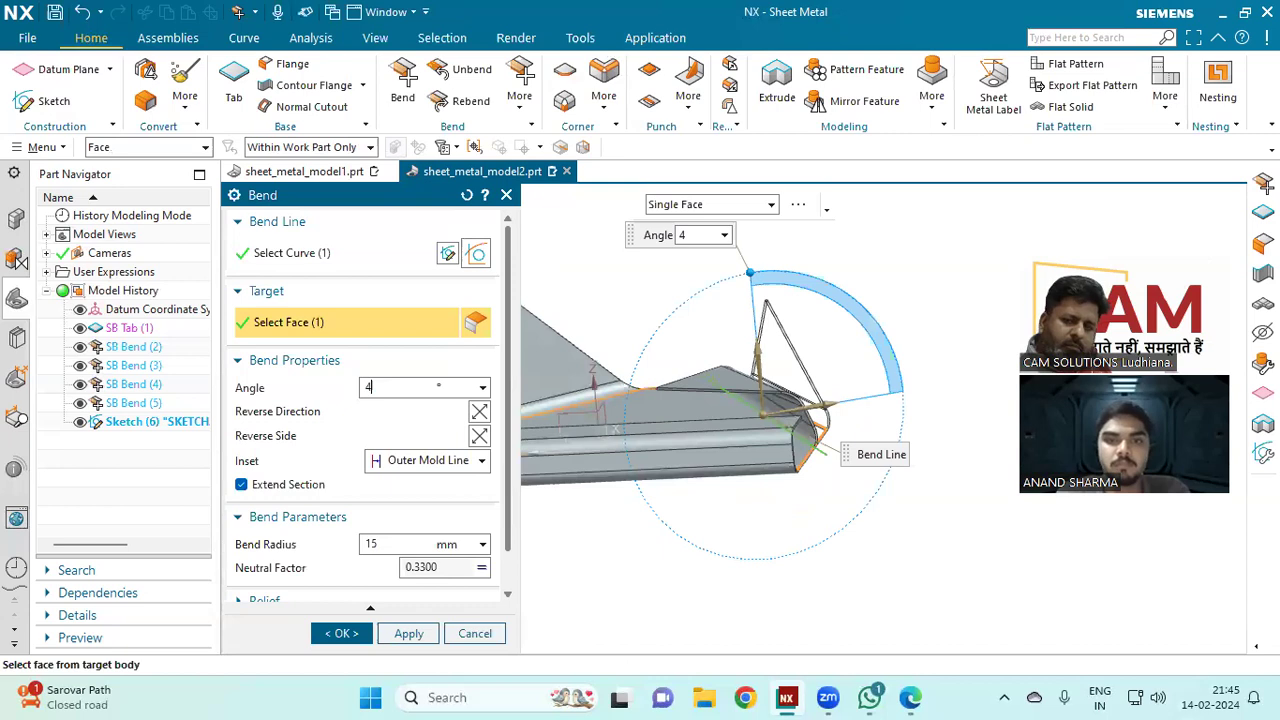
{"action": "key", "text": "Return"}
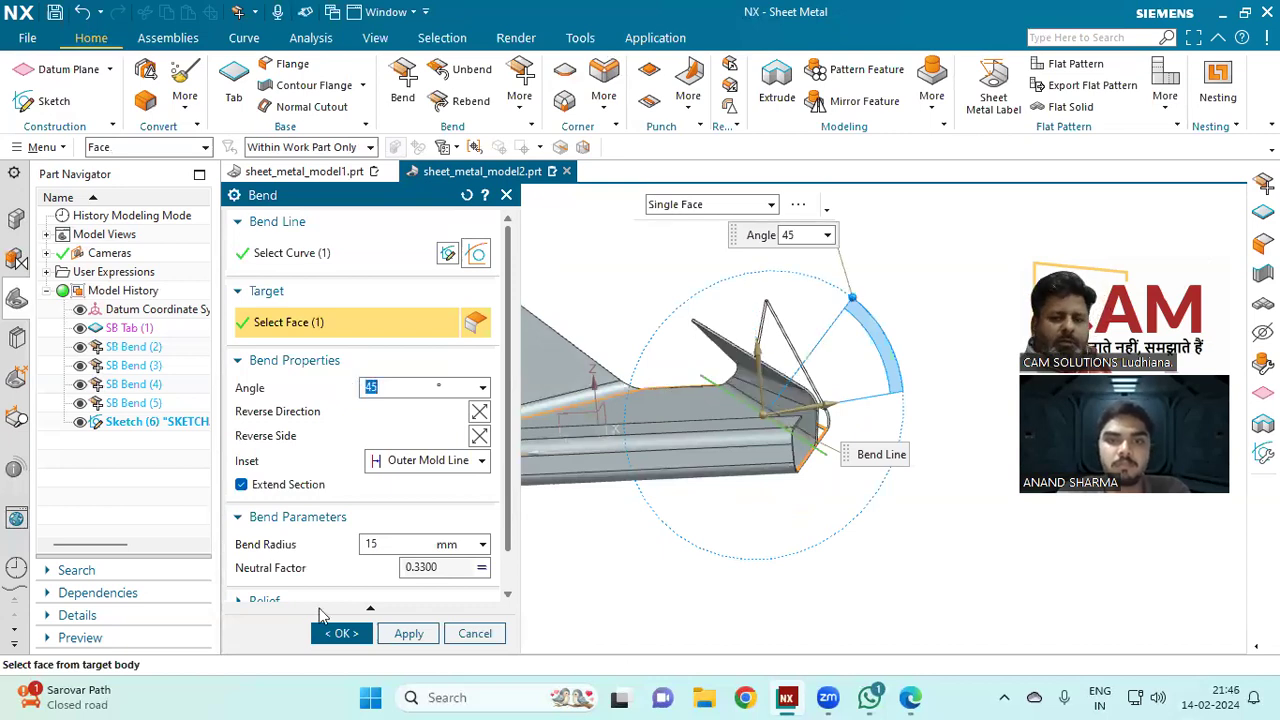
{"action": "left_click", "coordinate": [340, 634]}
Step: Unbend the first corner bend, at the +X/+Y corner, keeping the main planar face stationary
{"action": "middle_click_drag", "start_coordinate": [456, 384], "coordinate": [540, 412]}
{"action": "middle_click_drag", "start_coordinate": [456, 398], "coordinate": [443, 423]}
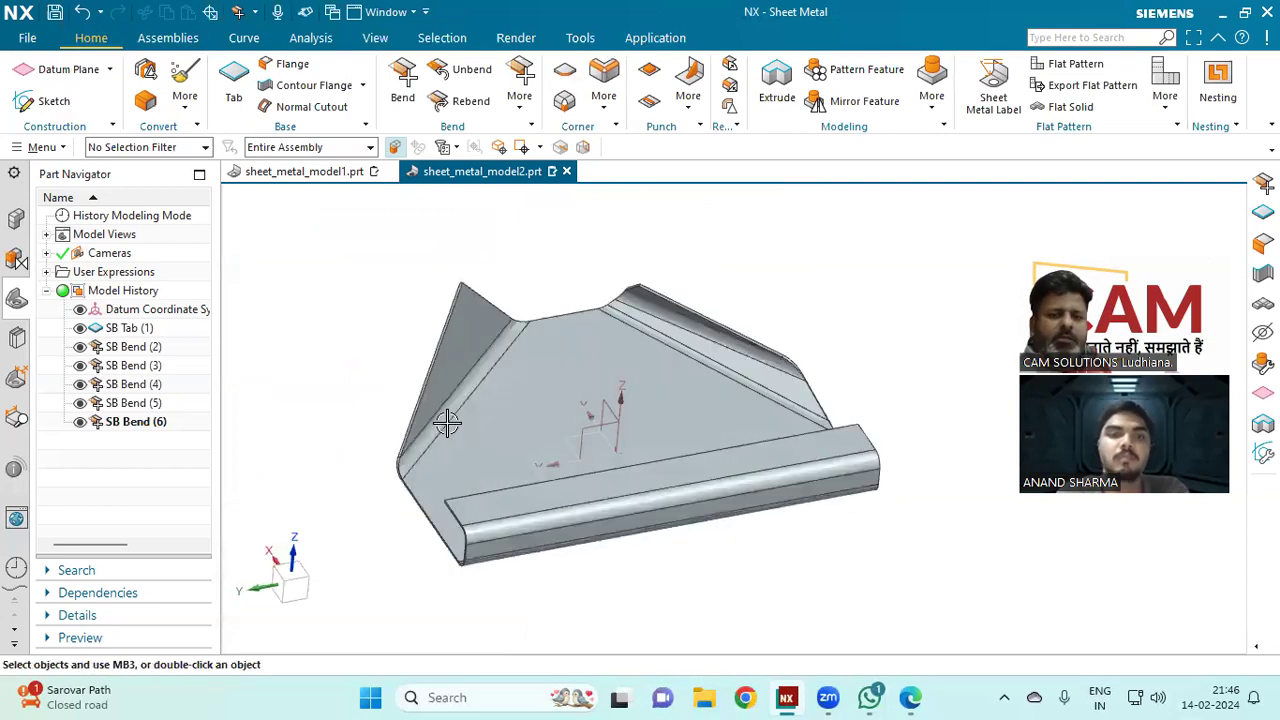
{"action": "left_click", "coordinate": [462, 69]}
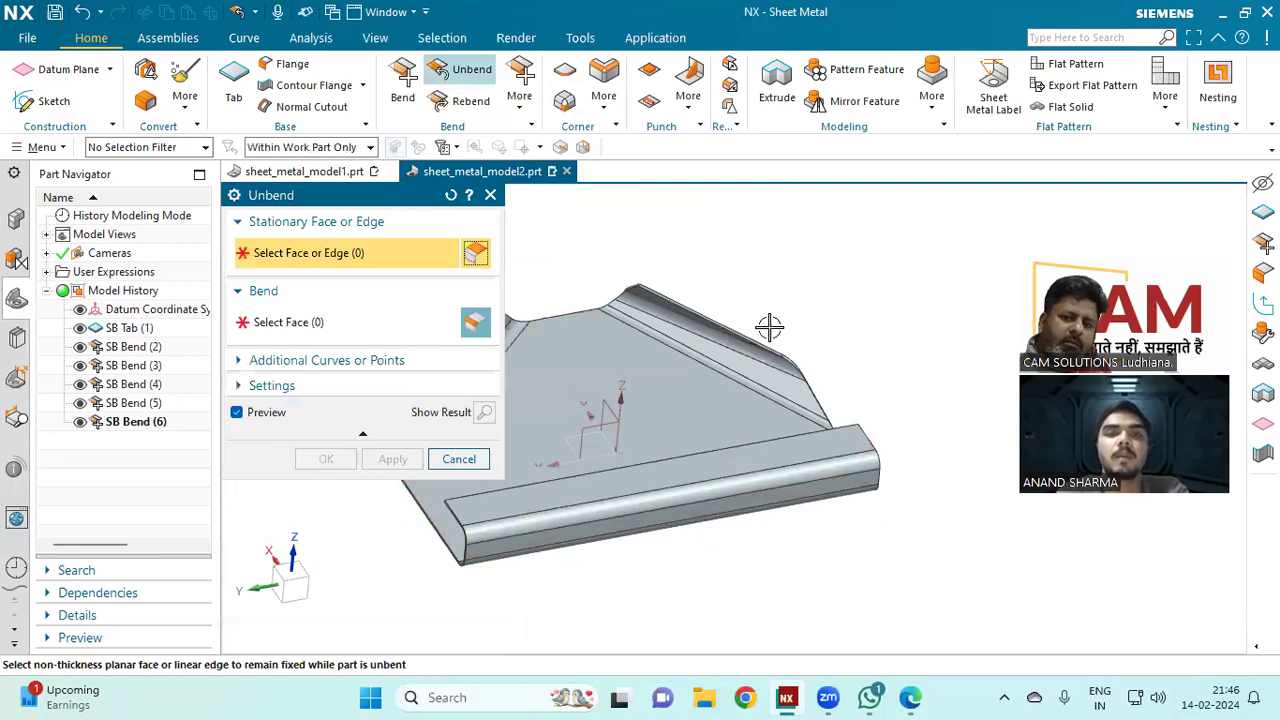
{"action": "scroll", "coordinate": [948, 321], "scroll_direction": "down", "scroll_amount": 3}
{"action": "scroll", "coordinate": [652, 341], "scroll_direction": "up", "scroll_amount": 2}
{"action": "scroll", "coordinate": [623, 373], "scroll_direction": "up", "scroll_amount": 1}
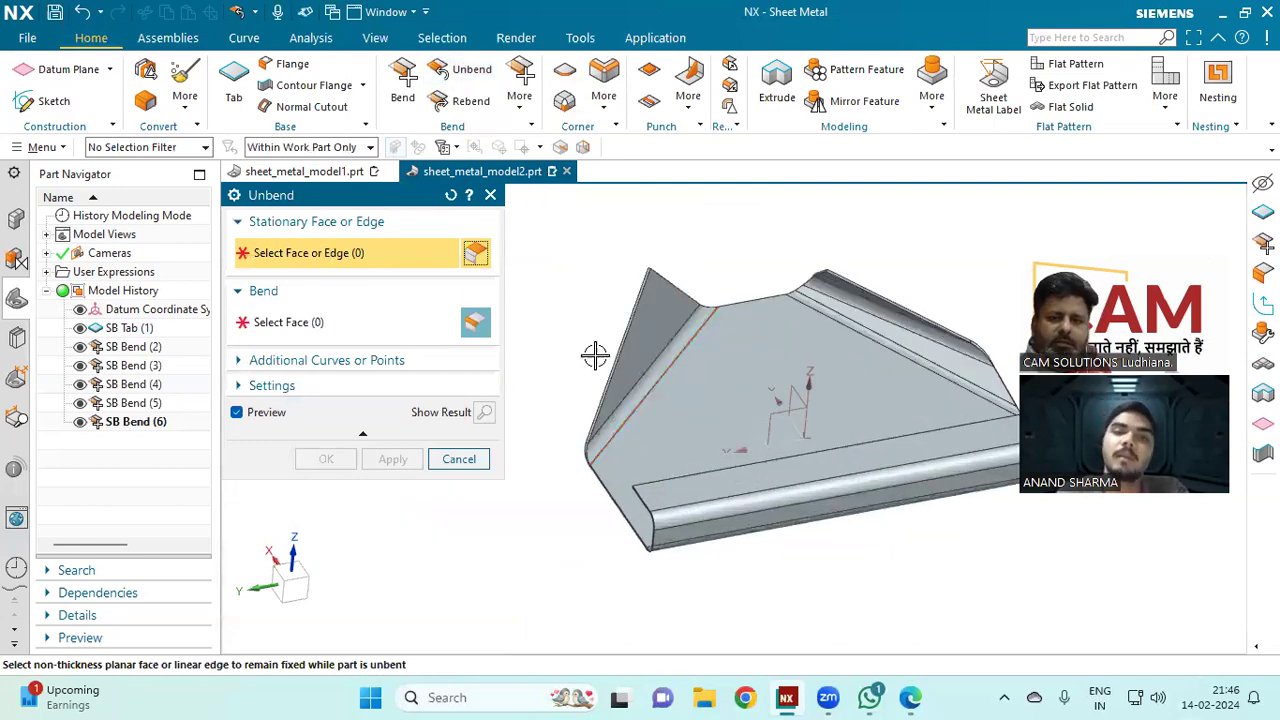
{"action": "left_click", "coordinate": [672, 399]}
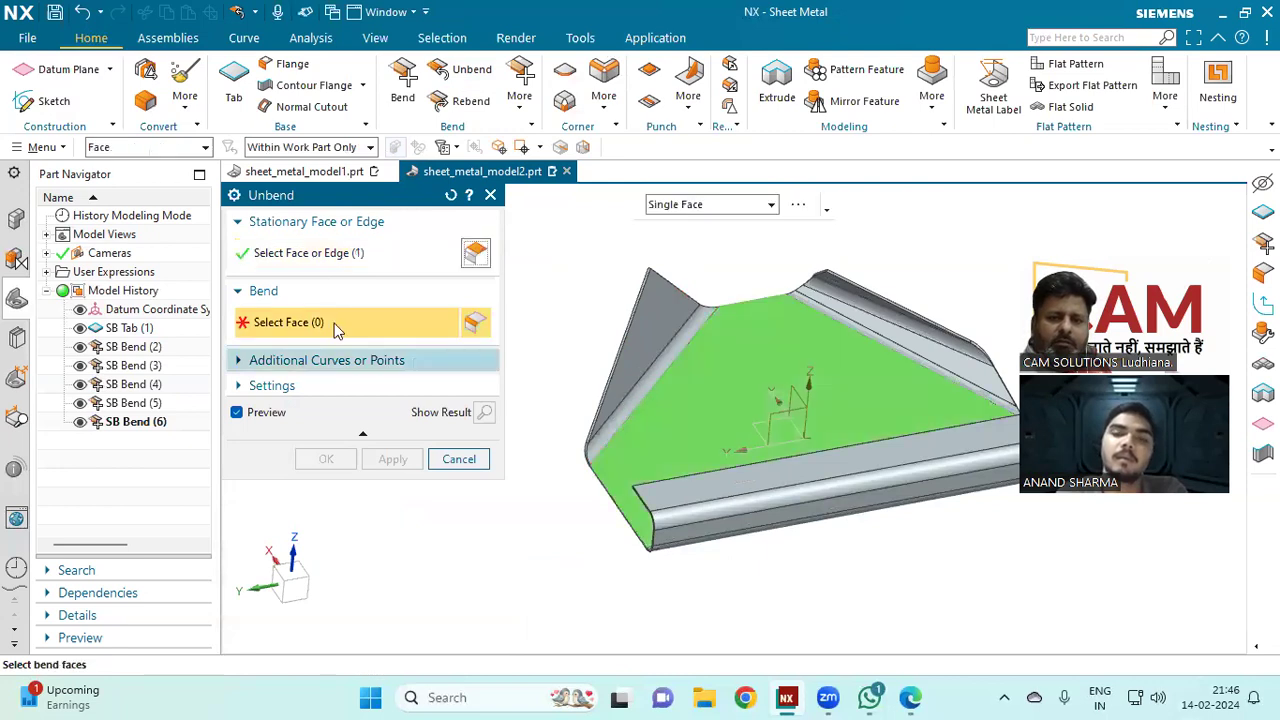
{"action": "left_click", "coordinate": [644, 383]}
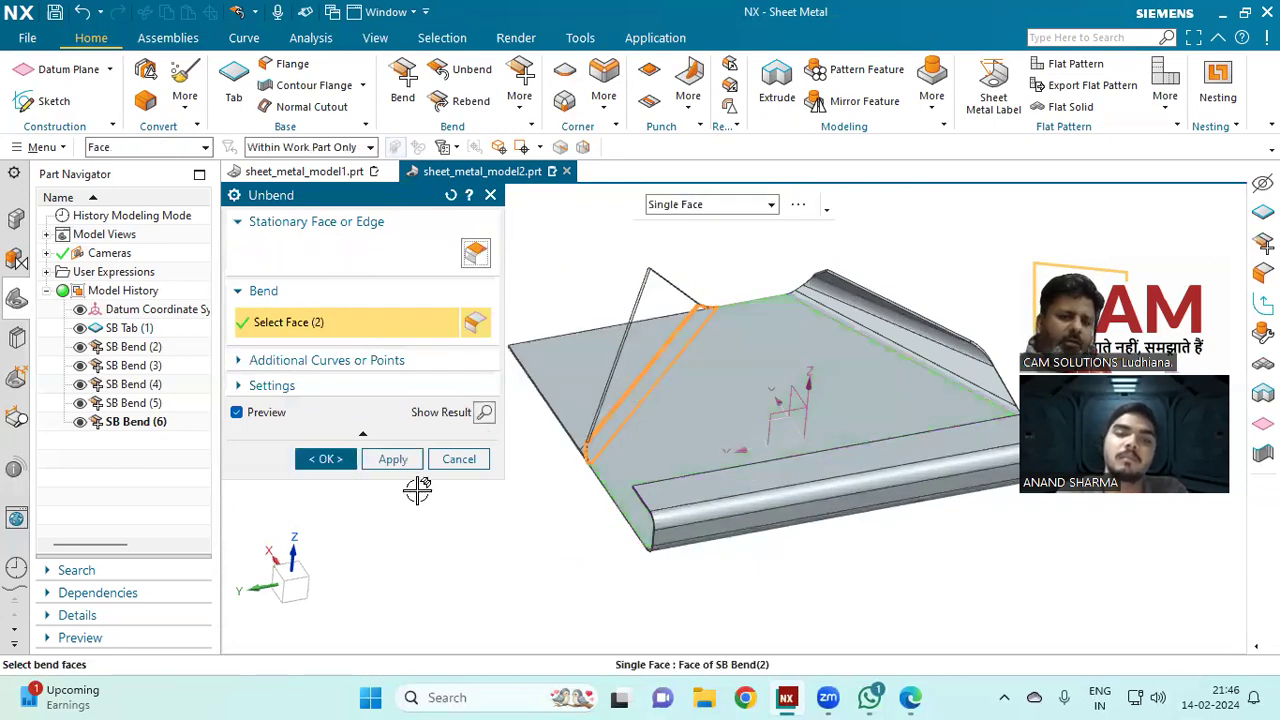
{"action": "left_click", "coordinate": [327, 459]}
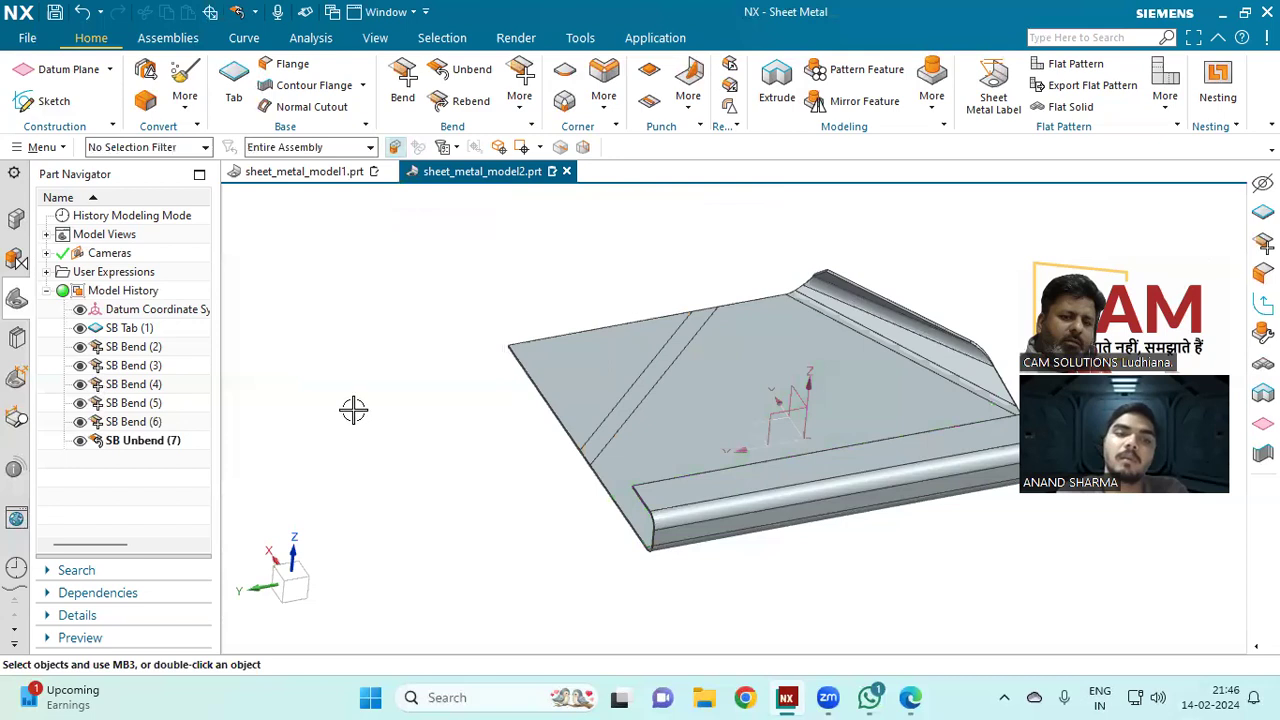
Step: Cut a circular hole about 122 mm in diameter across the flattened corner bend with a Normal Cutout
{"action": "left_click", "coordinate": [298, 108]}
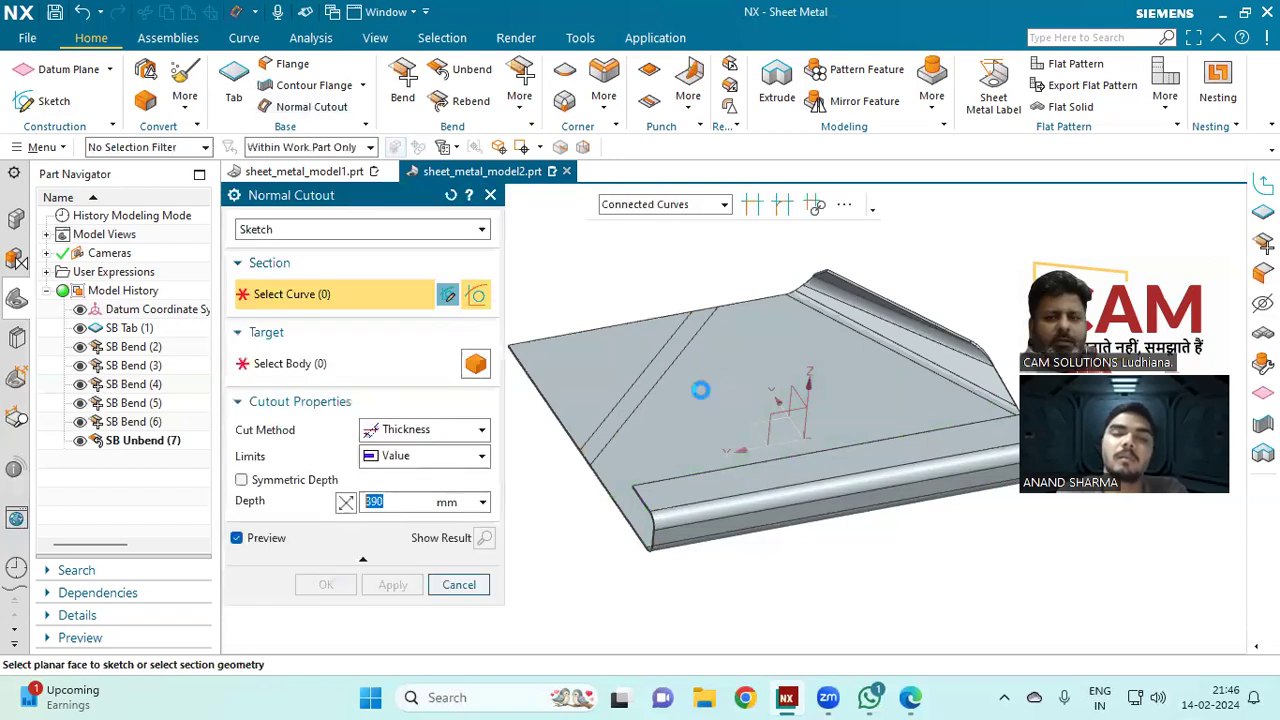
{"action": "left_click", "coordinate": [627, 376]}
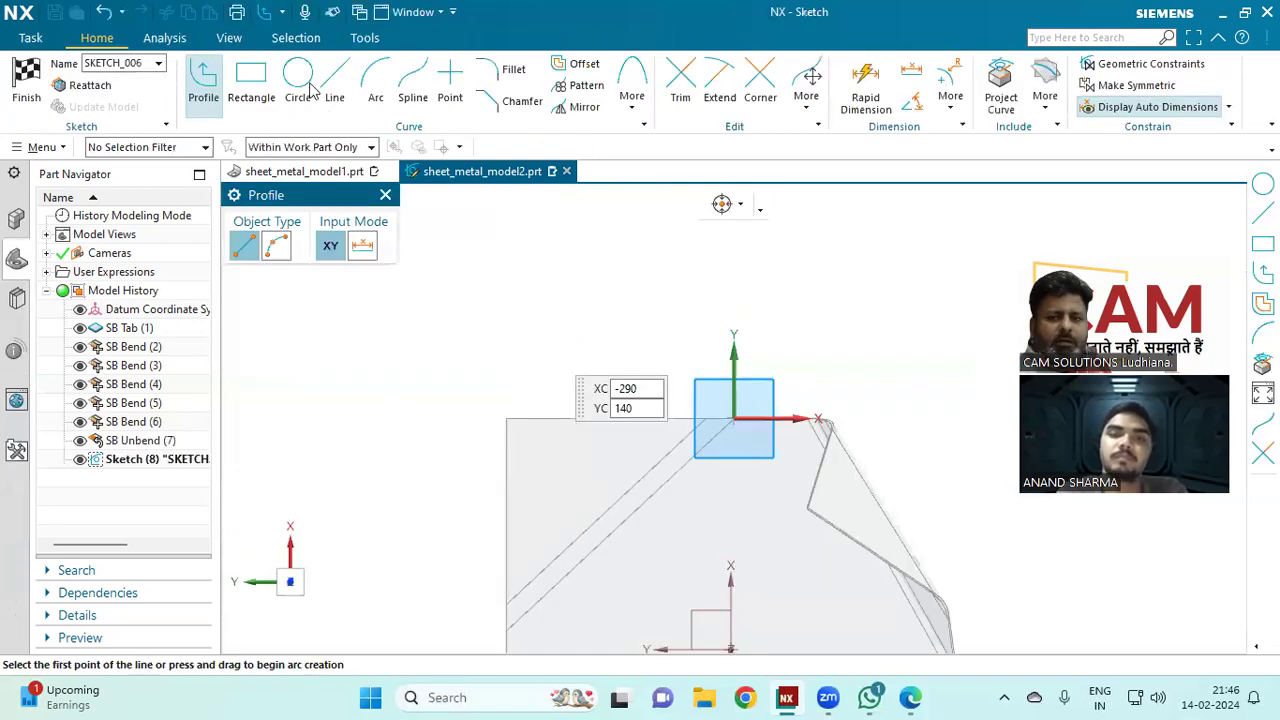
{"action": "key", "text": "o"}
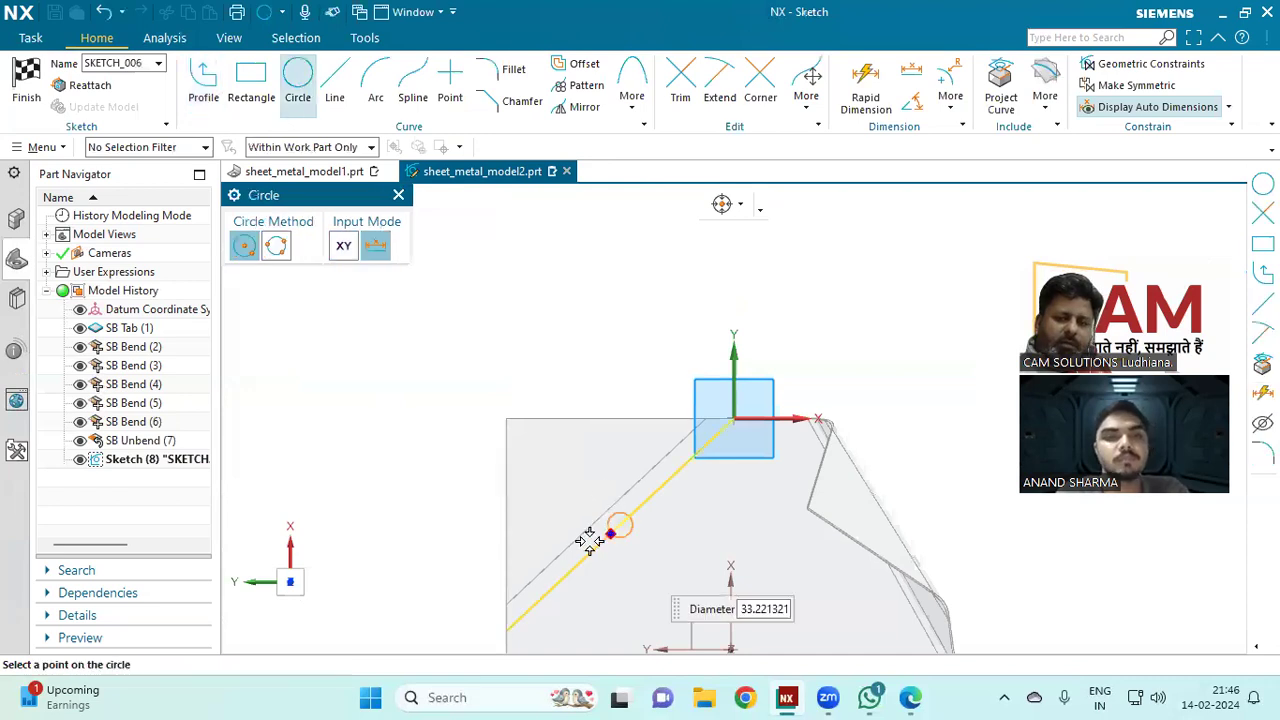
{"action": "left_click", "coordinate": [580, 545]}
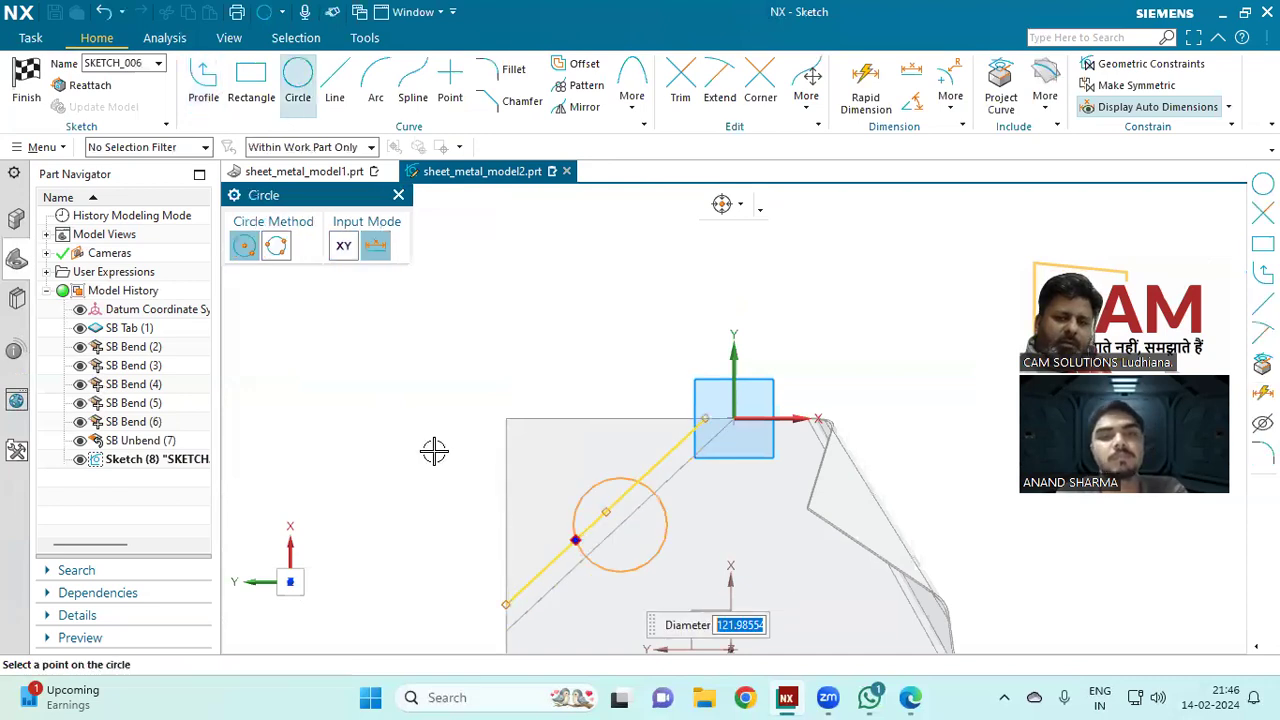
{"action": "left_click", "coordinate": [30, 100]}
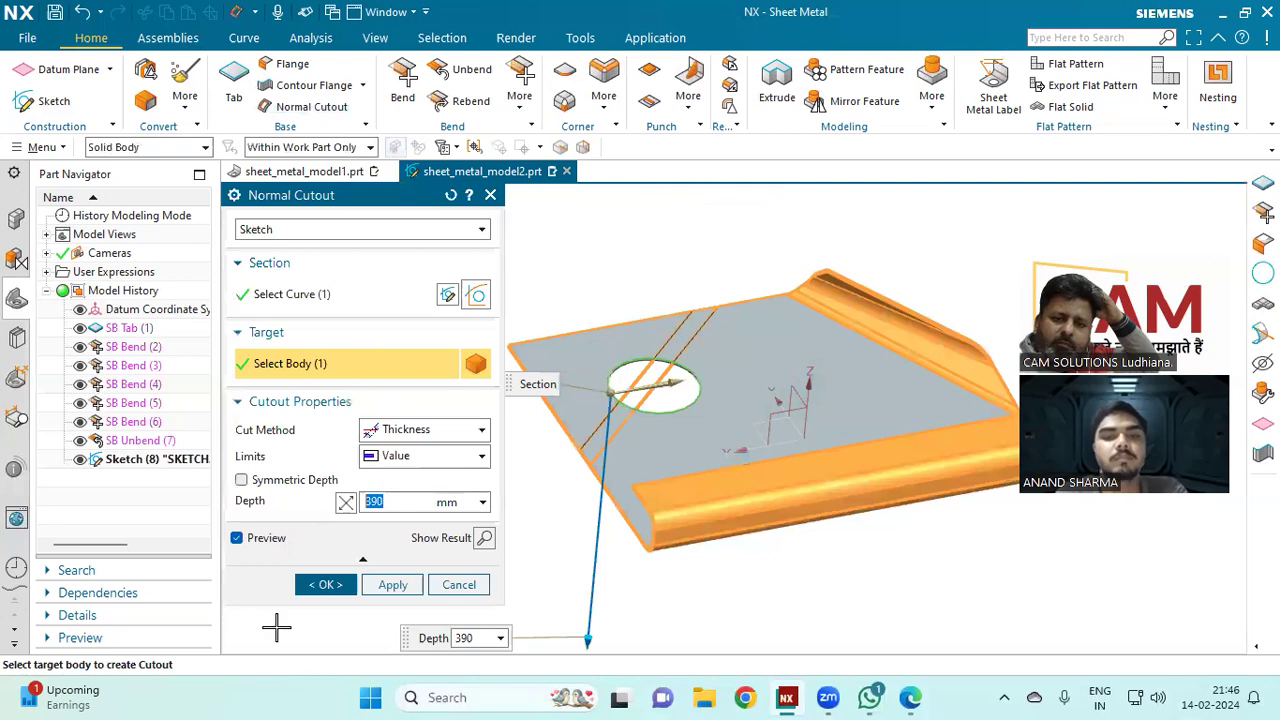
{"action": "left_click", "coordinate": [325, 580]}
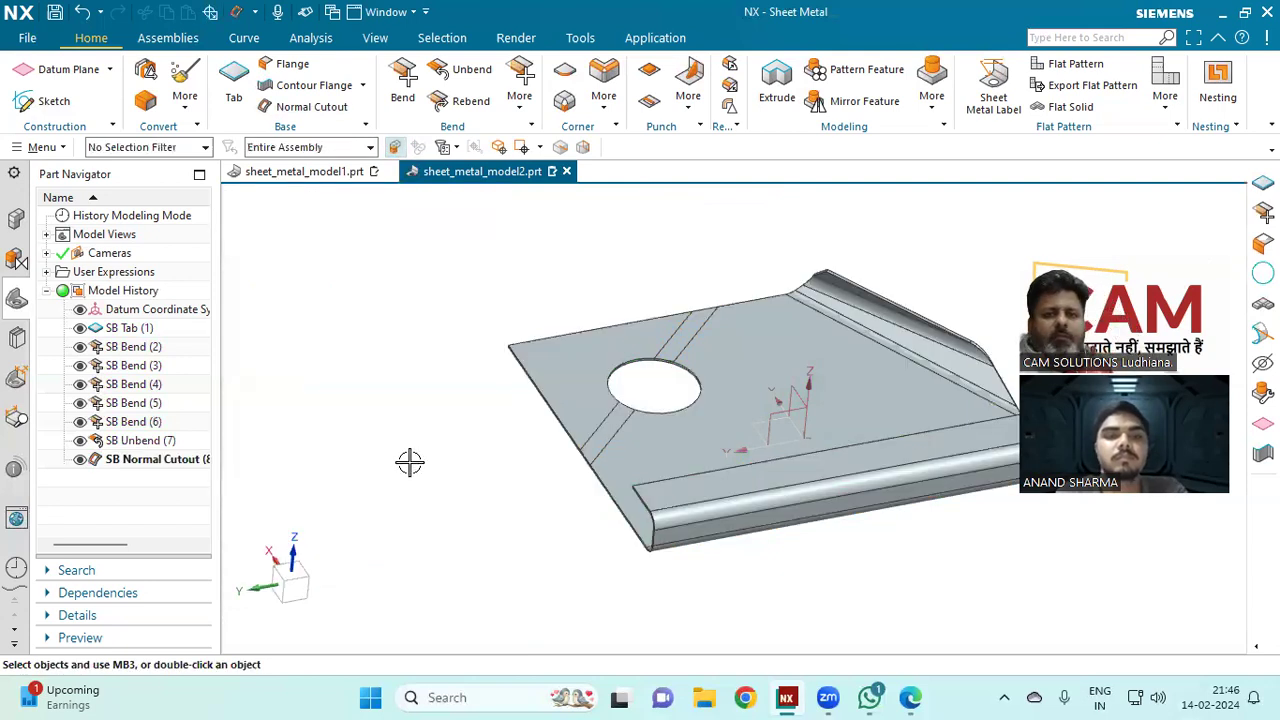
Step: Rebend the flattened corner bend so the corner with the circular cutout folds up again
{"action": "left_click", "coordinate": [462, 100]}
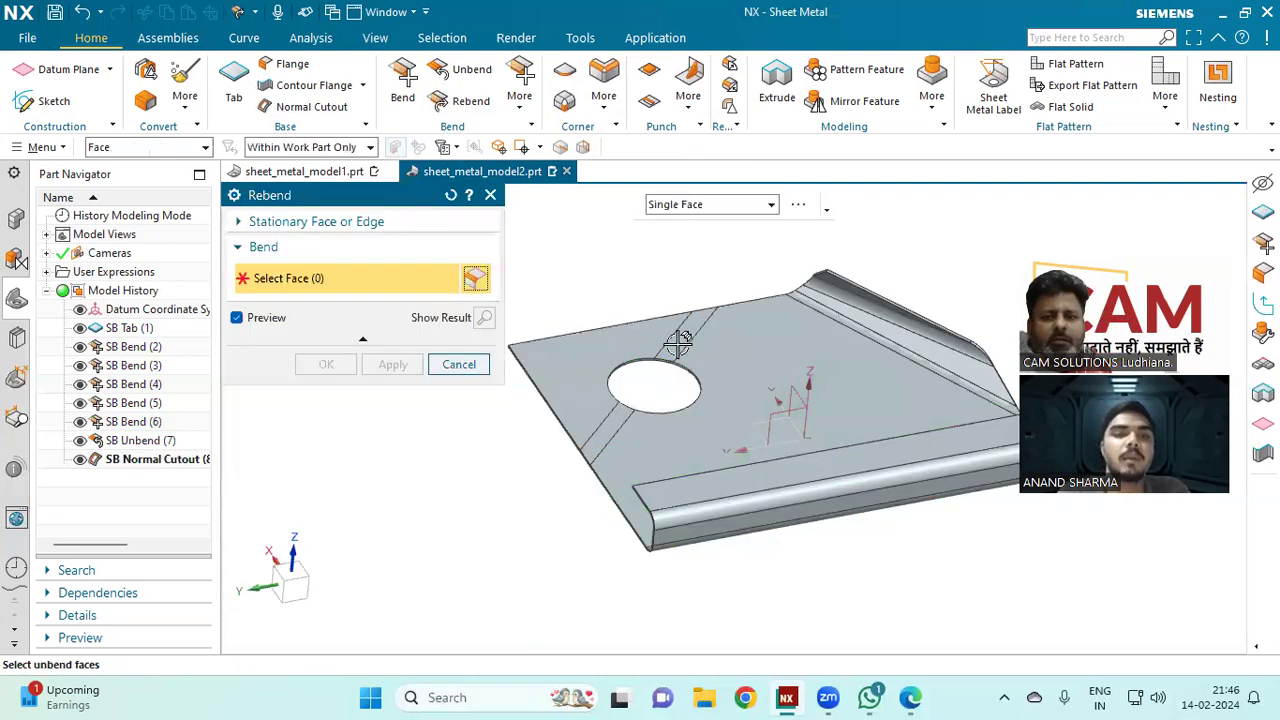
{"action": "left_click", "coordinate": [678, 345]}
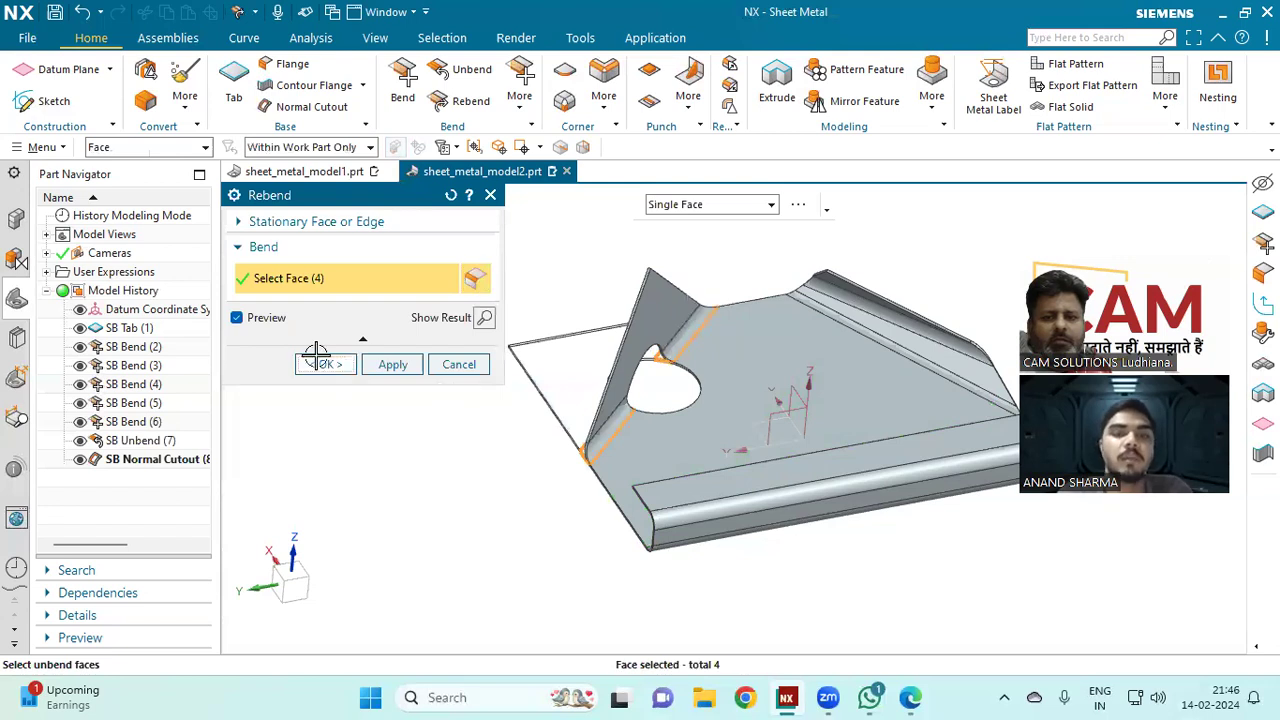
{"action": "left_click", "coordinate": [325, 364]}
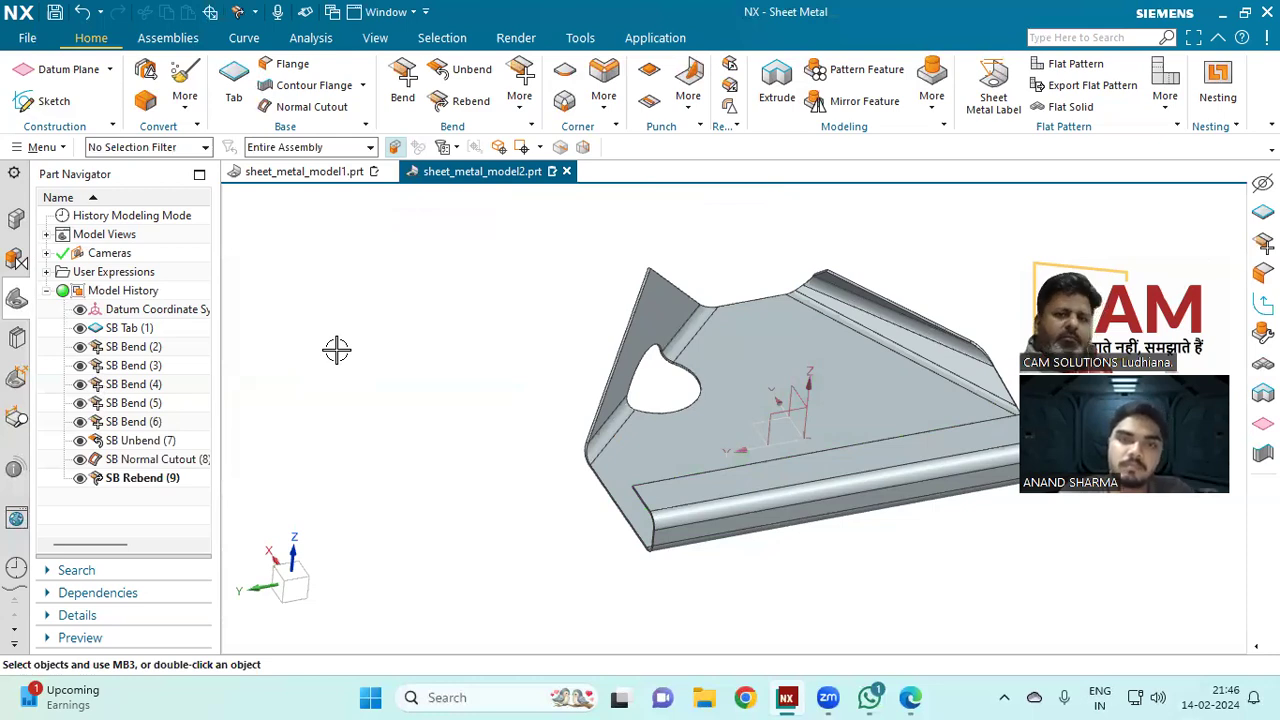
Step: Start a Closed hem on the long free edge of the folded side flange
{"action": "left_click", "coordinate": [520, 105]}
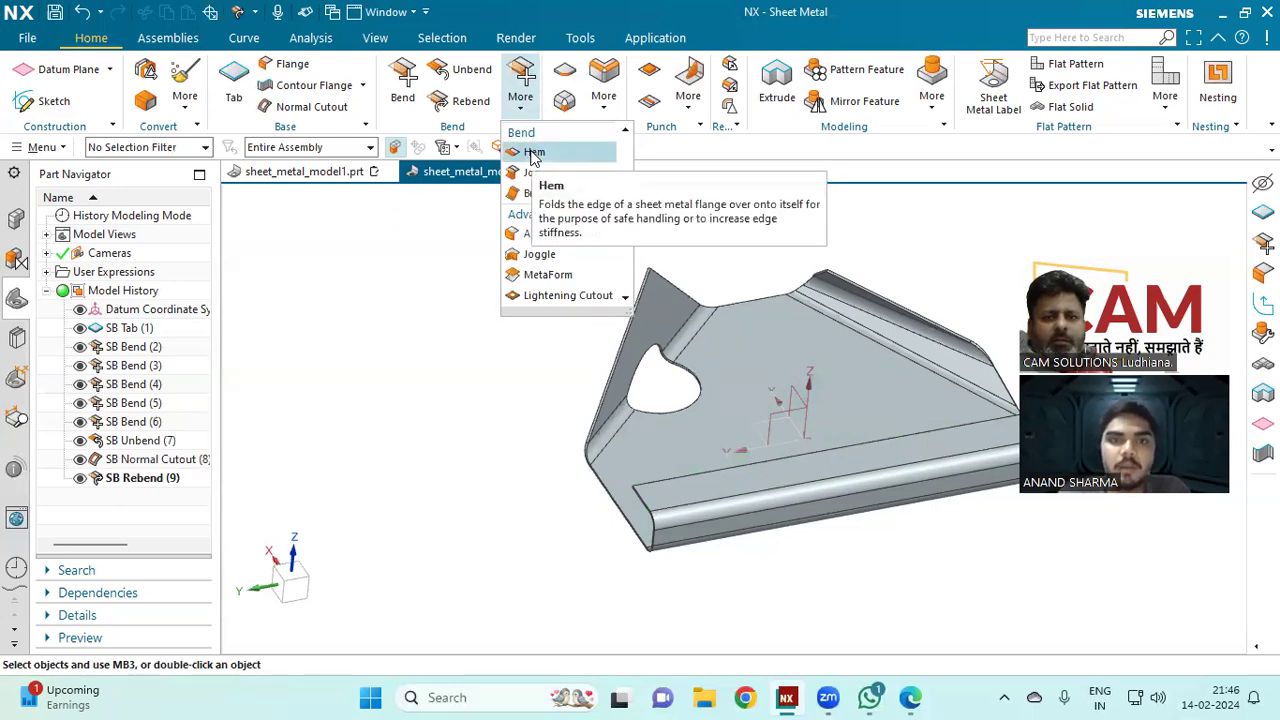
{"action": "left_click", "coordinate": [455, 413]}
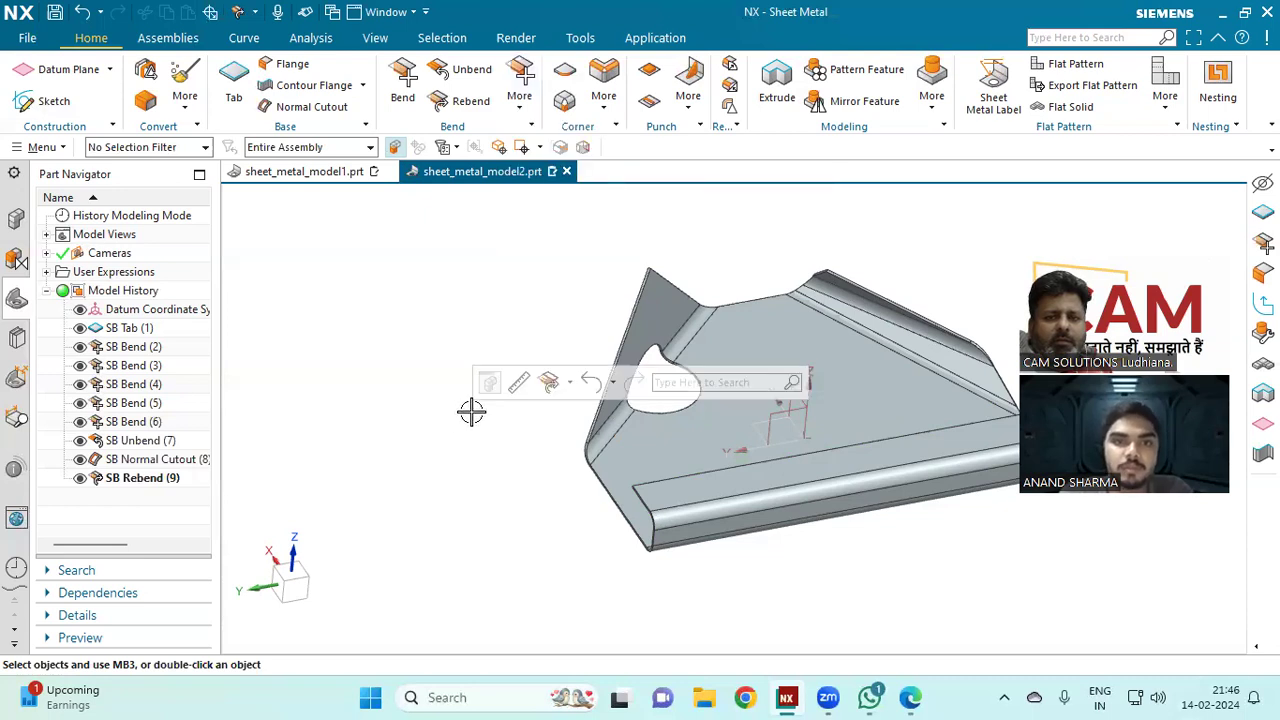
{"action": "left_click", "coordinate": [519, 105]}
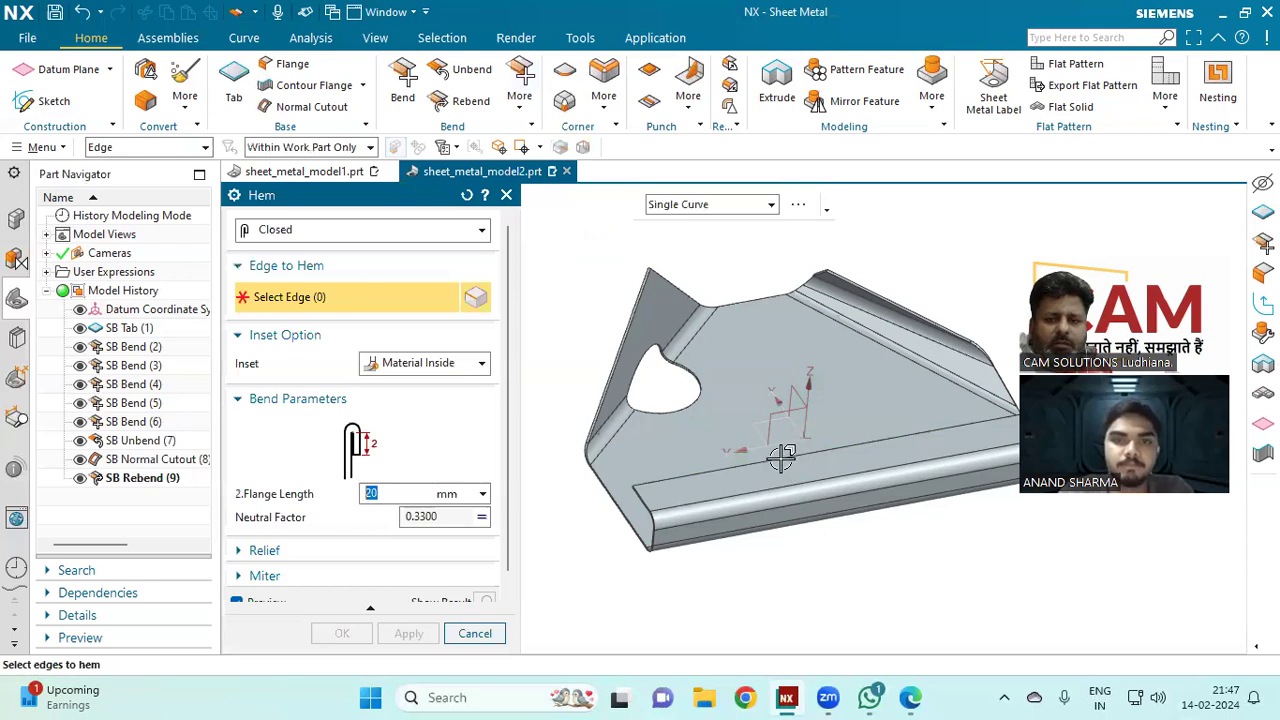
{"action": "left_click", "coordinate": [331, 230]}
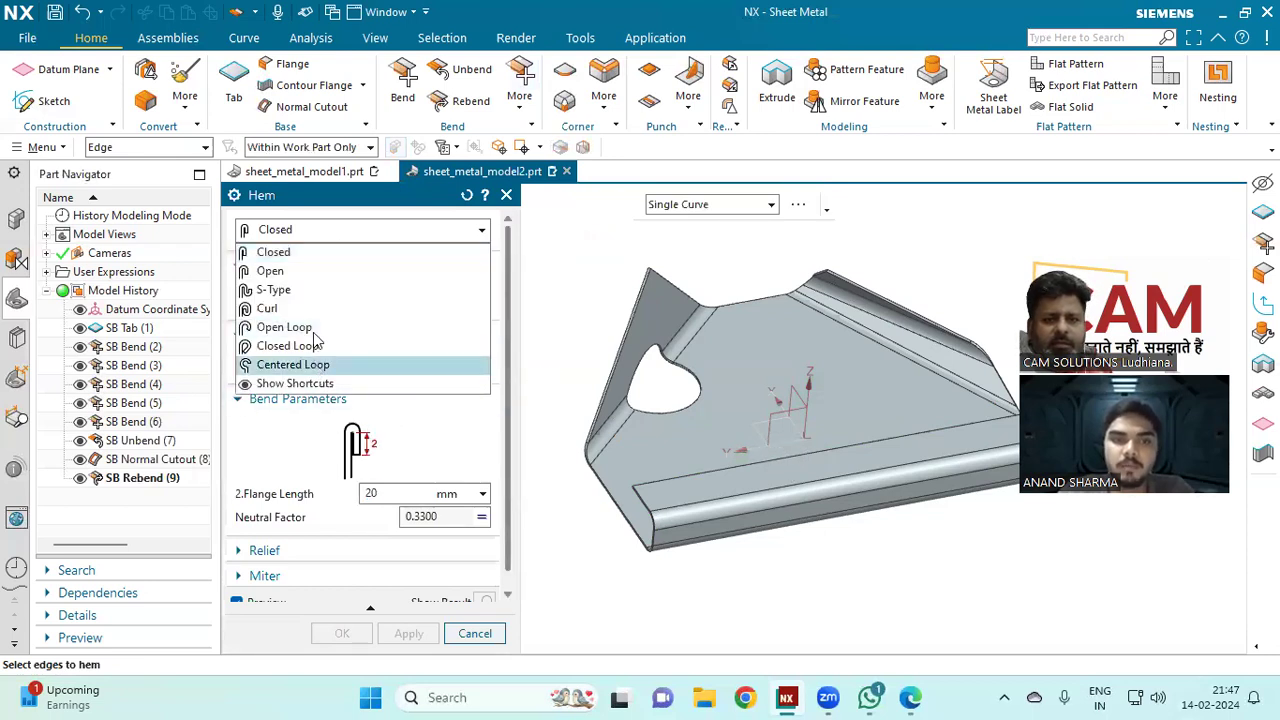
{"action": "left_click", "coordinate": [290, 253]}
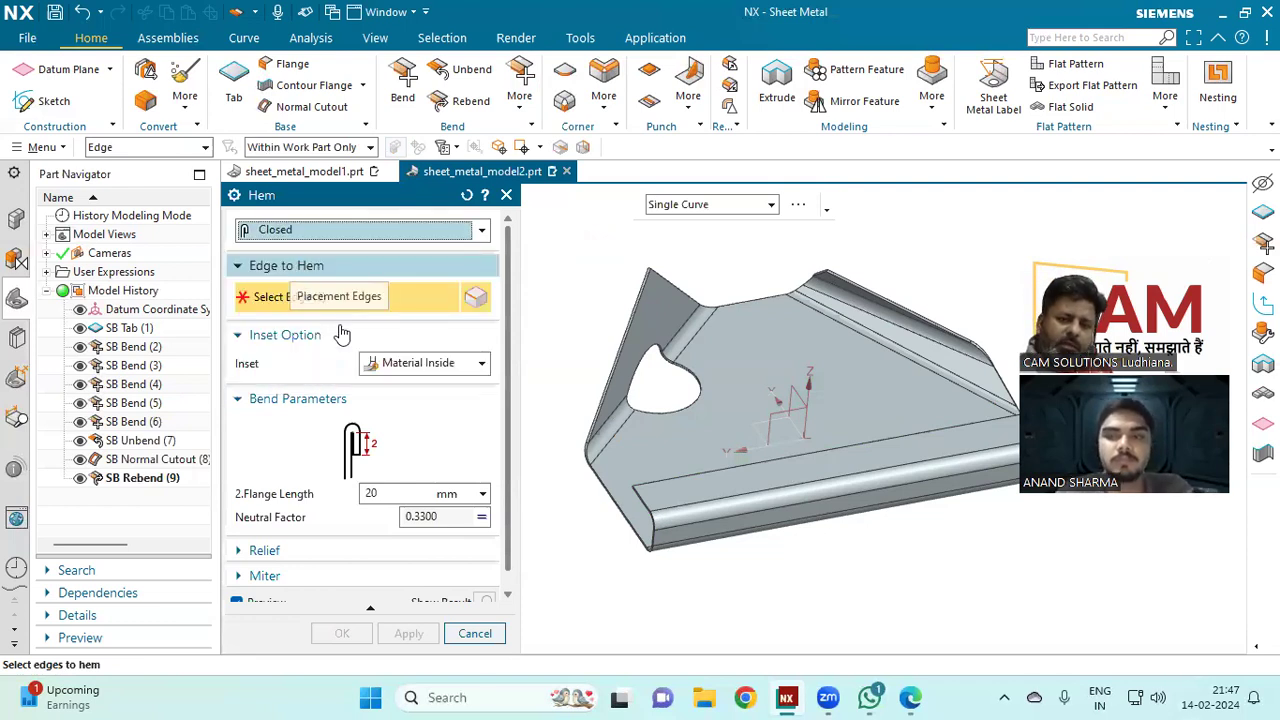
{"action": "left_click", "coordinate": [713, 471]}
{"action": "scroll", "coordinate": [588, 490], "scroll_direction": "up", "scroll_amount": 4}
{"action": "scroll", "coordinate": [562, 471], "scroll_direction": "up", "scroll_amount": 5}
{"action": "scroll", "coordinate": [898, 392], "scroll_direction": "down", "scroll_amount": 2}
{"action": "scroll", "coordinate": [640, 446], "scroll_direction": "up", "scroll_amount": 2}
Step: Preview the Open, S-Type, Curl, Open Loop and Closed Loop hem types on the selected edge
{"action": "left_click", "coordinate": [314, 236]}
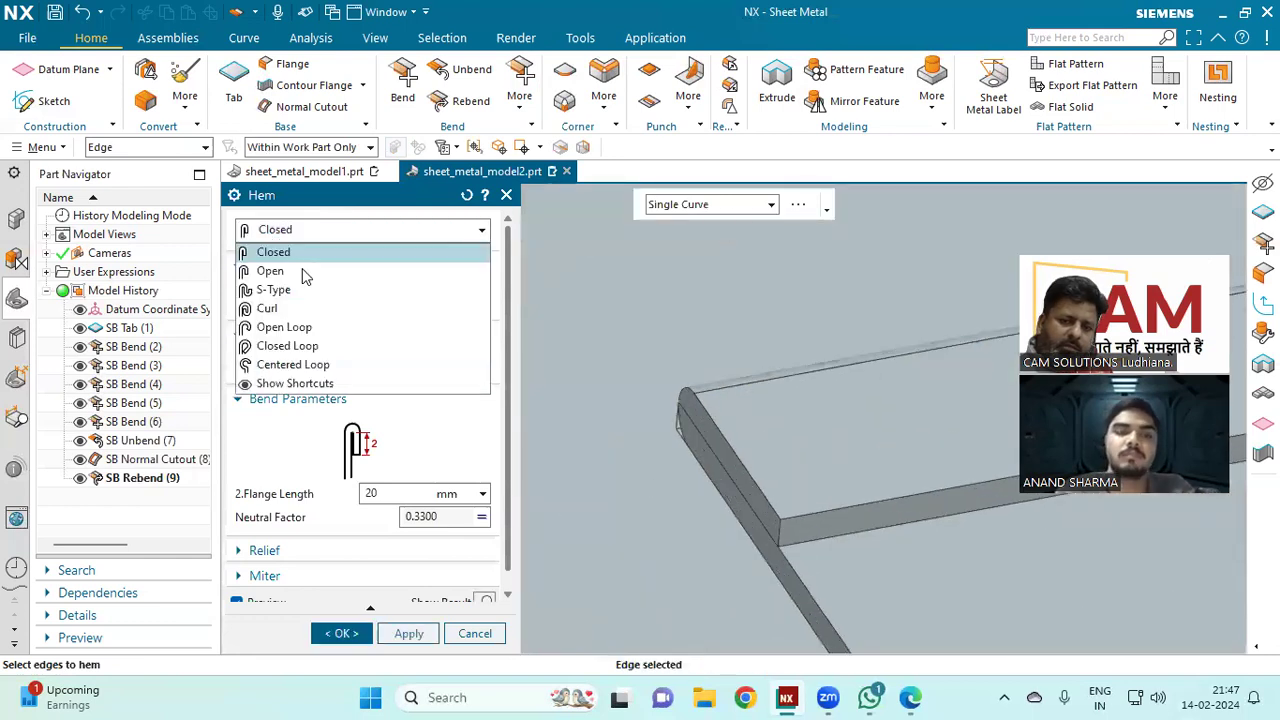
{"action": "left_click", "coordinate": [311, 267]}
{"action": "left_click", "coordinate": [315, 231]}
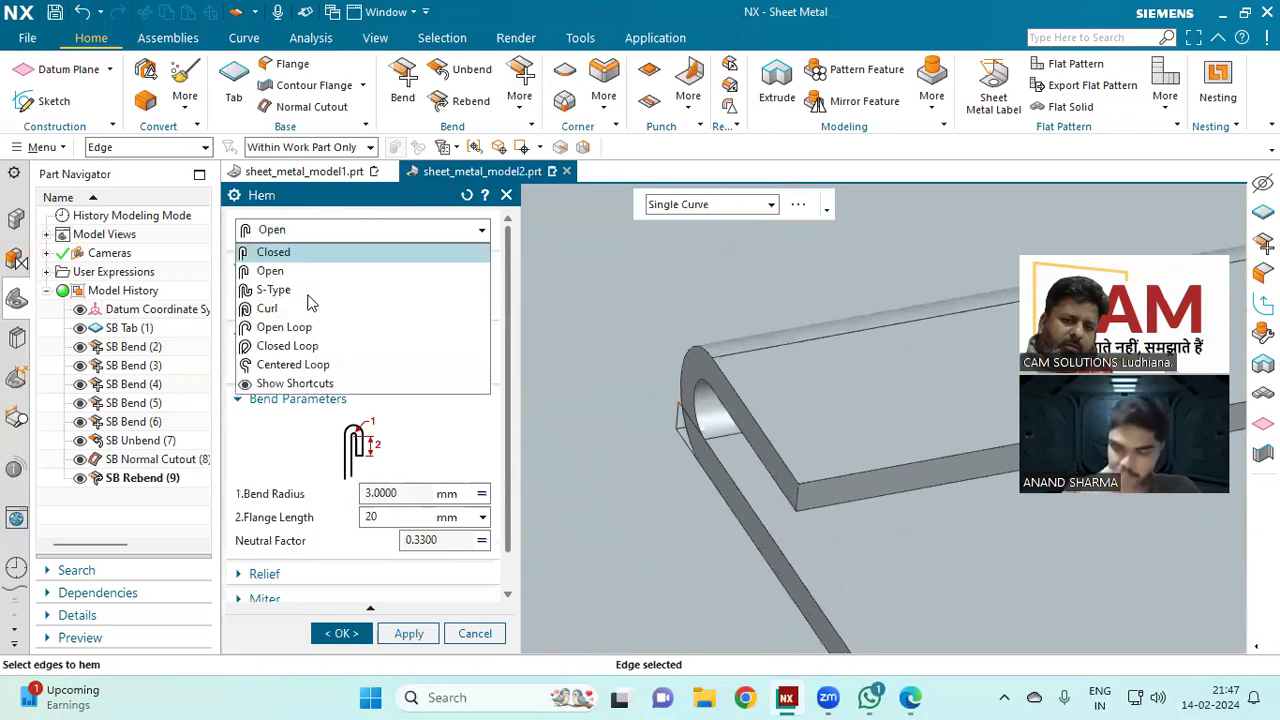
{"action": "left_click", "coordinate": [306, 289]}
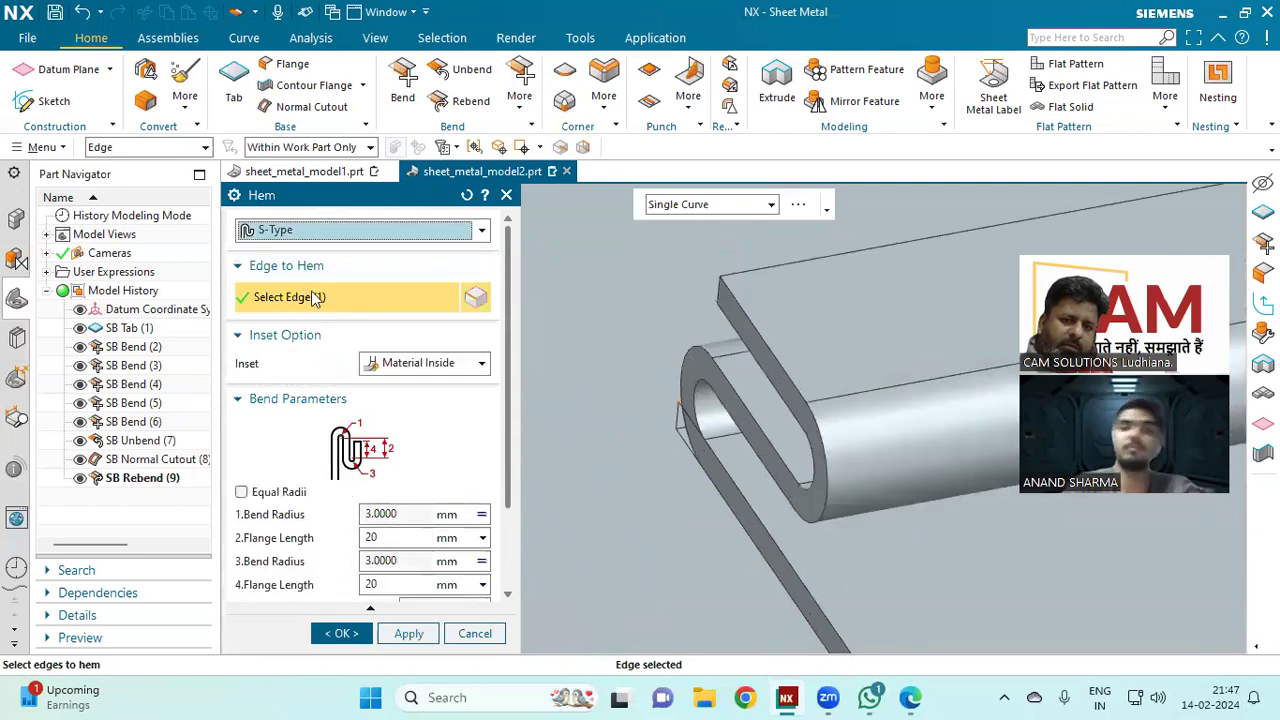
{"action": "left_click", "coordinate": [315, 231]}
{"action": "left_click", "coordinate": [309, 309]}
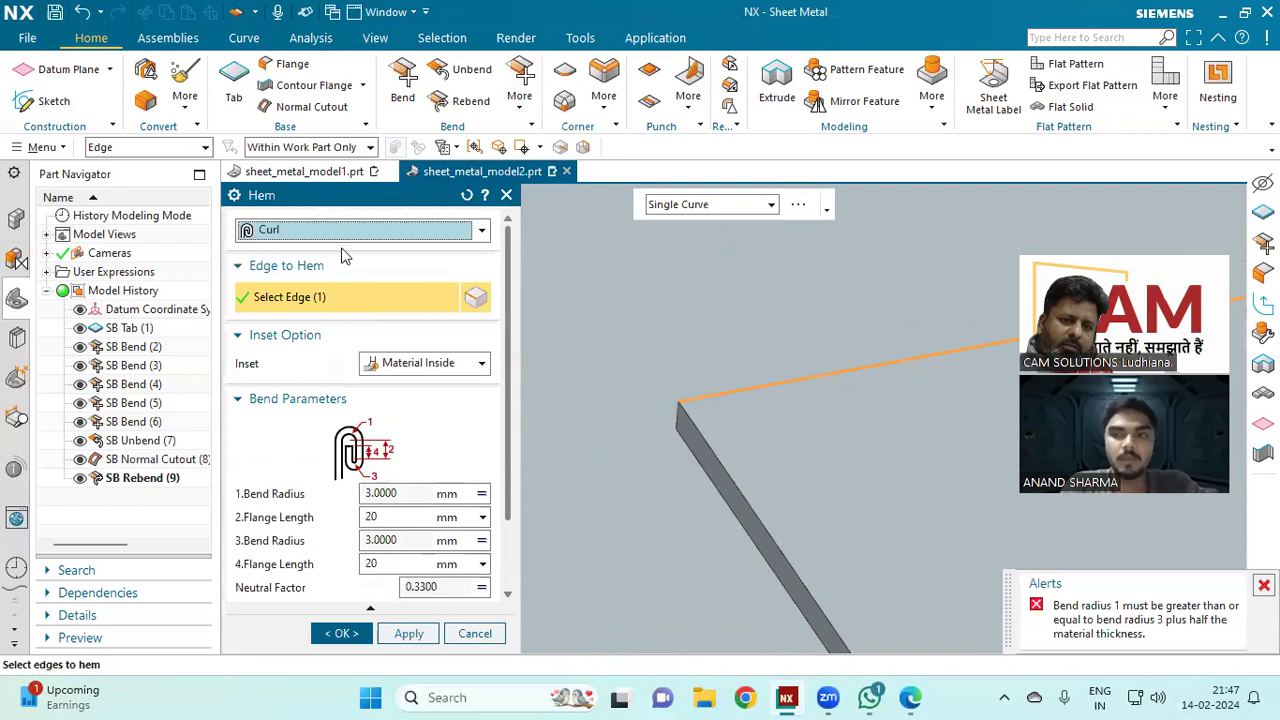
{"action": "left_click", "coordinate": [315, 231]}
{"action": "left_click", "coordinate": [290, 328]}
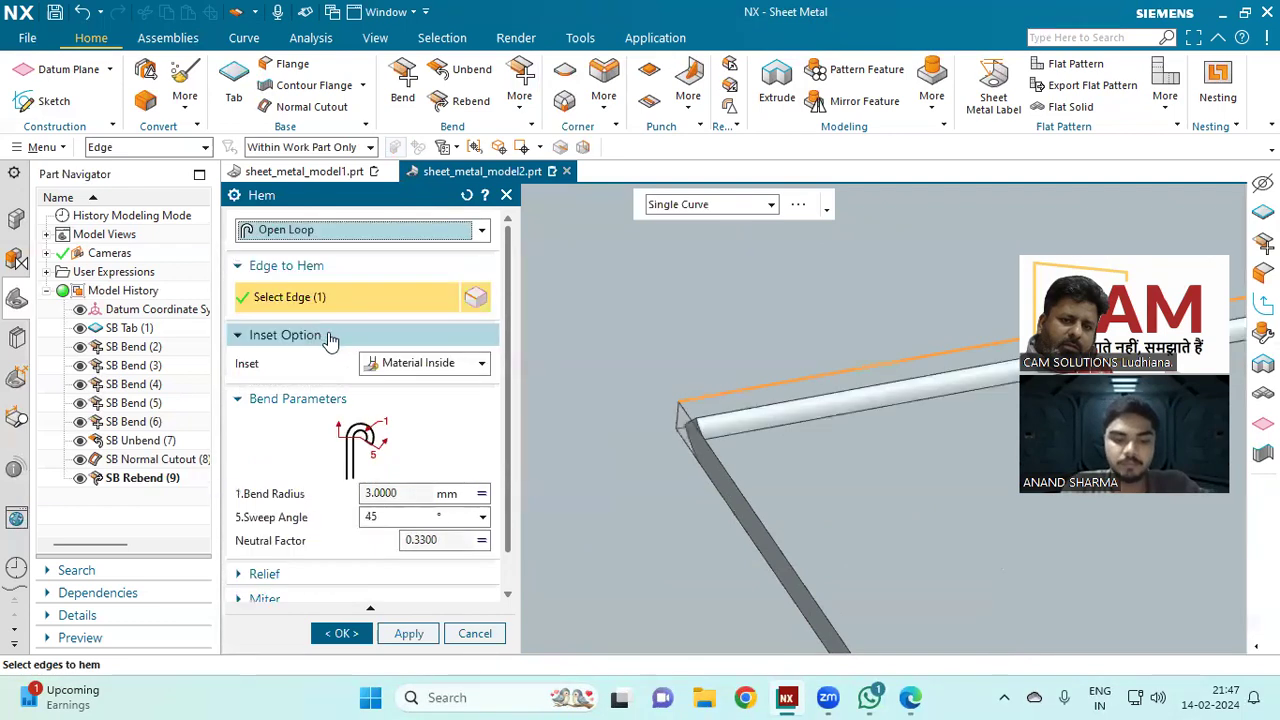
{"action": "left_click", "coordinate": [333, 231]}
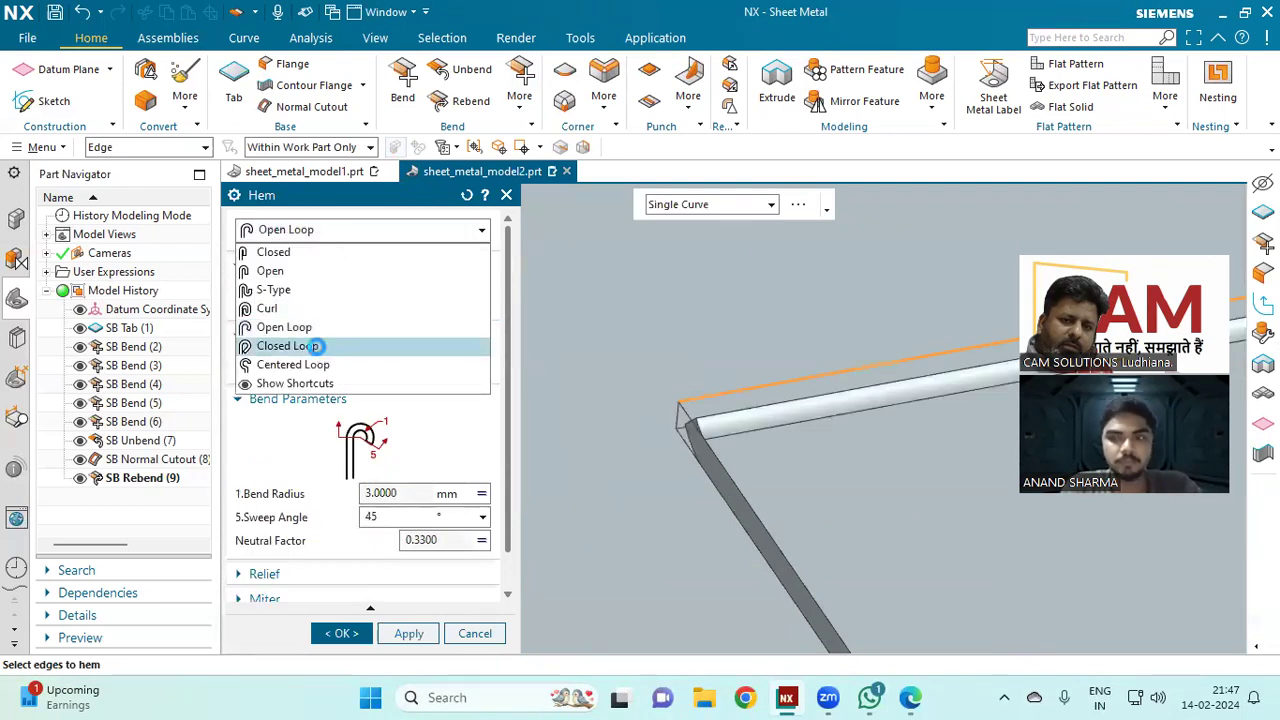
{"action": "left_click", "coordinate": [318, 346]}
Step: Change the hem to Centered Loop, set its sweep angle to 90° and create it
{"action": "left_click", "coordinate": [343, 230]}
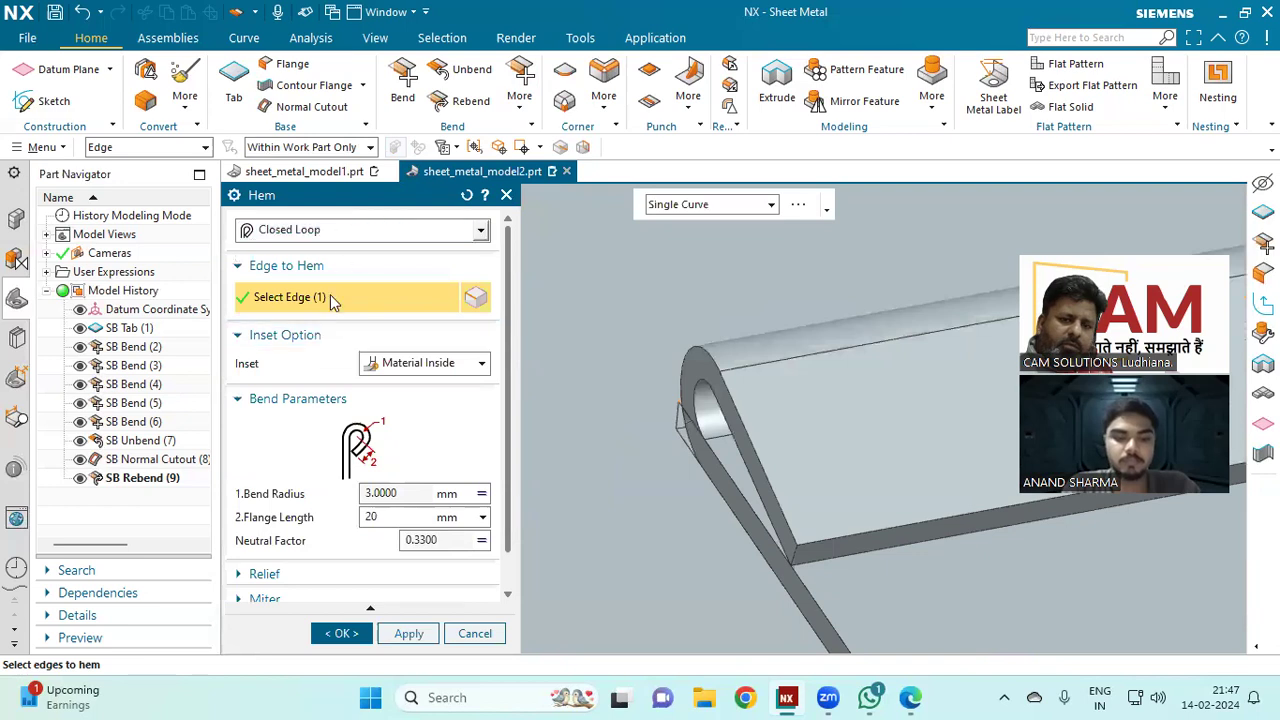
{"action": "left_click", "coordinate": [324, 366]}
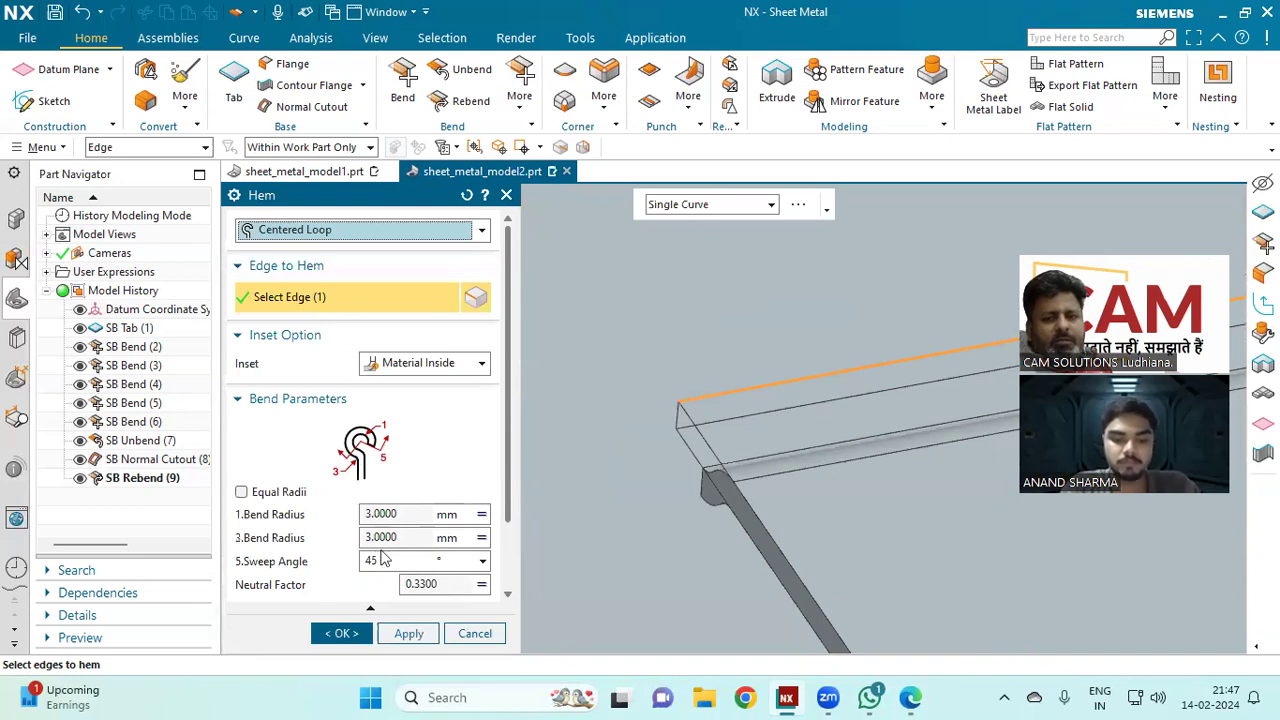
{"action": "left_click", "coordinate": [362, 562]}
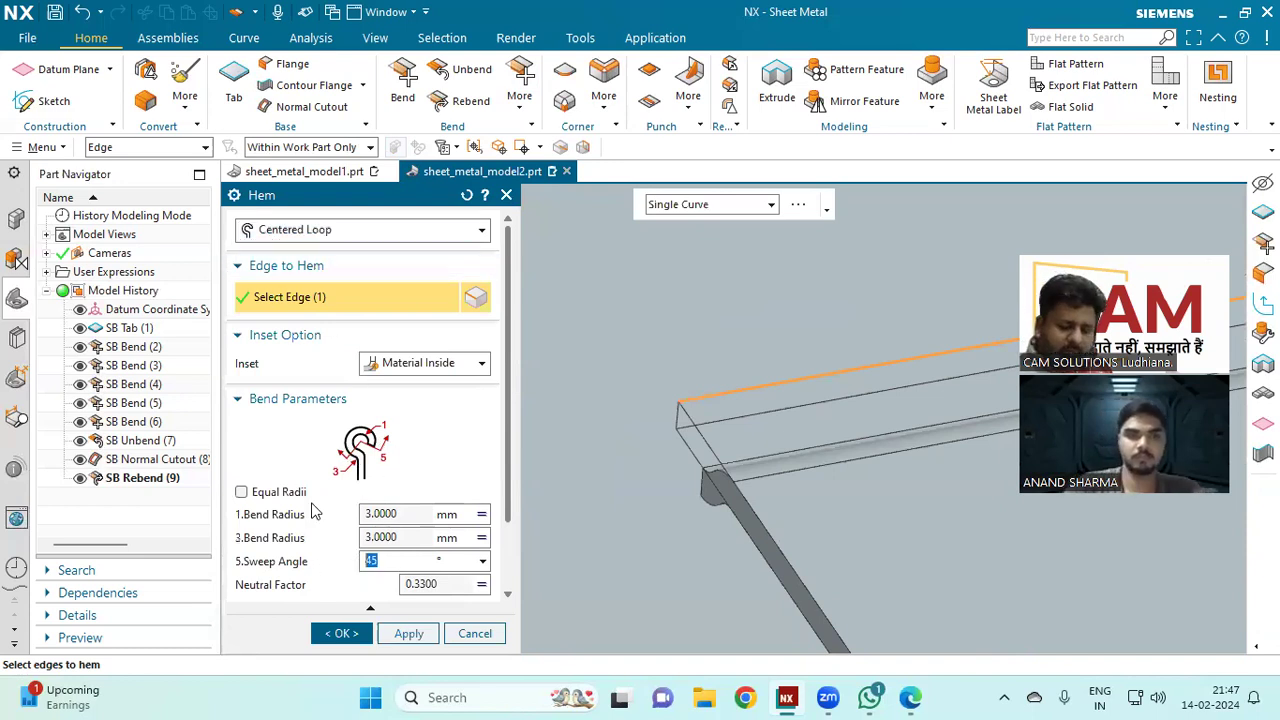
{"action": "key", "text": "Return"}
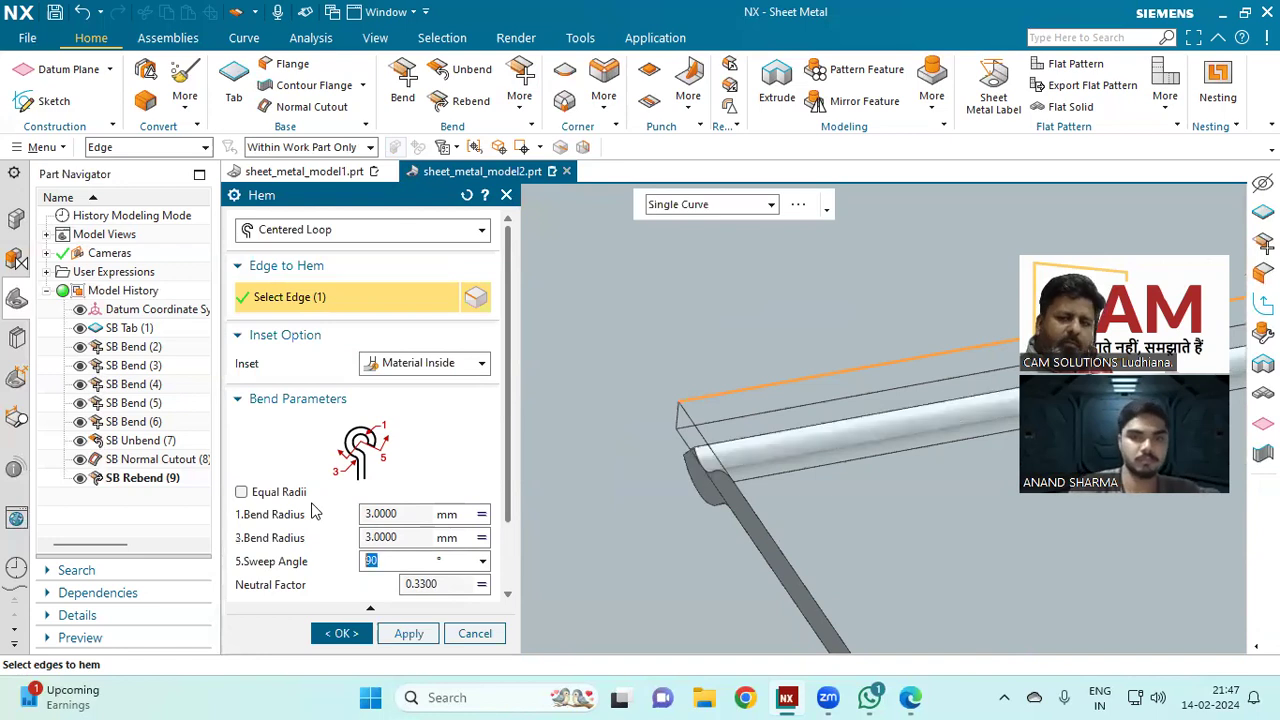
{"action": "left_click", "coordinate": [340, 636]}
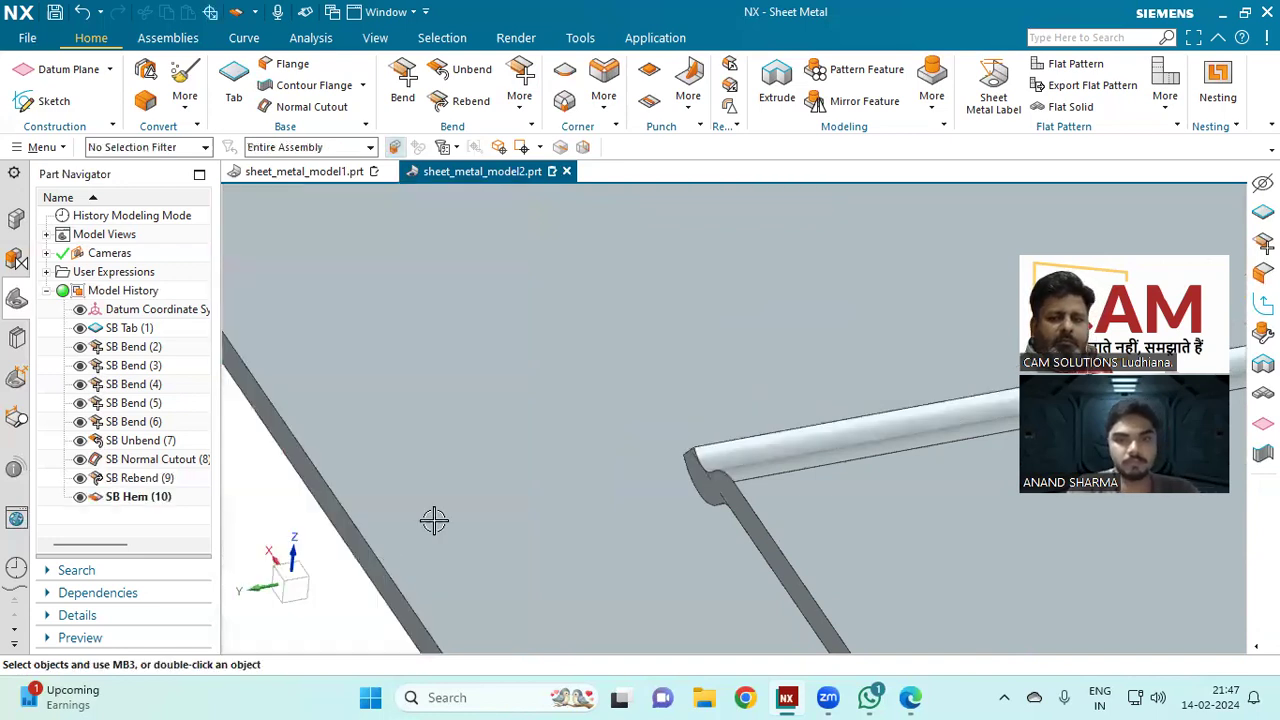
{"action": "scroll", "coordinate": [434, 520], "scroll_direction": "up", "scroll_amount": 4}
{"action": "scroll", "coordinate": [400, 495], "scroll_direction": "down", "scroll_amount": 3}
{"action": "scroll", "coordinate": [411, 466], "scroll_direction": "down", "scroll_amount": 3}
{"action": "mouse_move", "coordinate": [411, 466]}
{"action": "middle_mouse_down"}
{"action": "mouse_move", "coordinate": [453, 427]}
{"action": "mouse_move", "coordinate": [405, 450]}
{"action": "mouse_move", "coordinate": [417, 468]}
{"action": "middle_mouse_up"}
{"action": "middle_click_drag", "start_coordinate": [483, 152], "coordinate": [517, 108]}
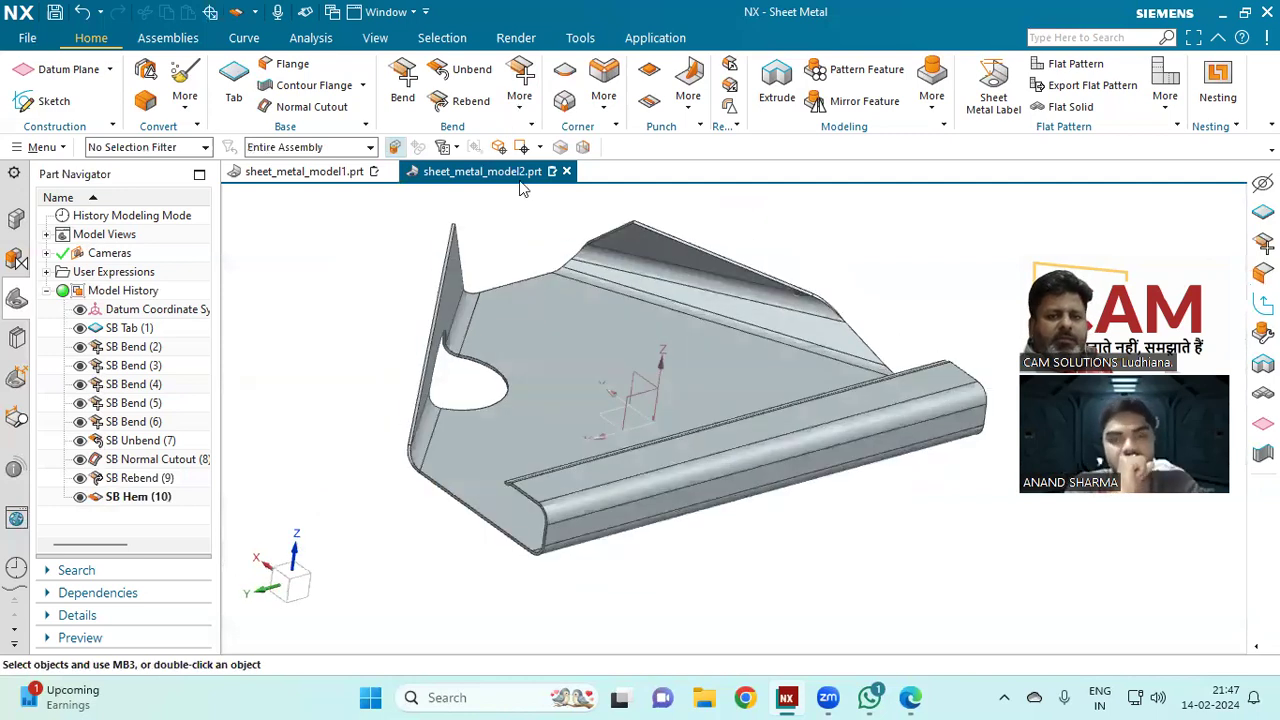
{"action": "left_click", "coordinate": [520, 90]}
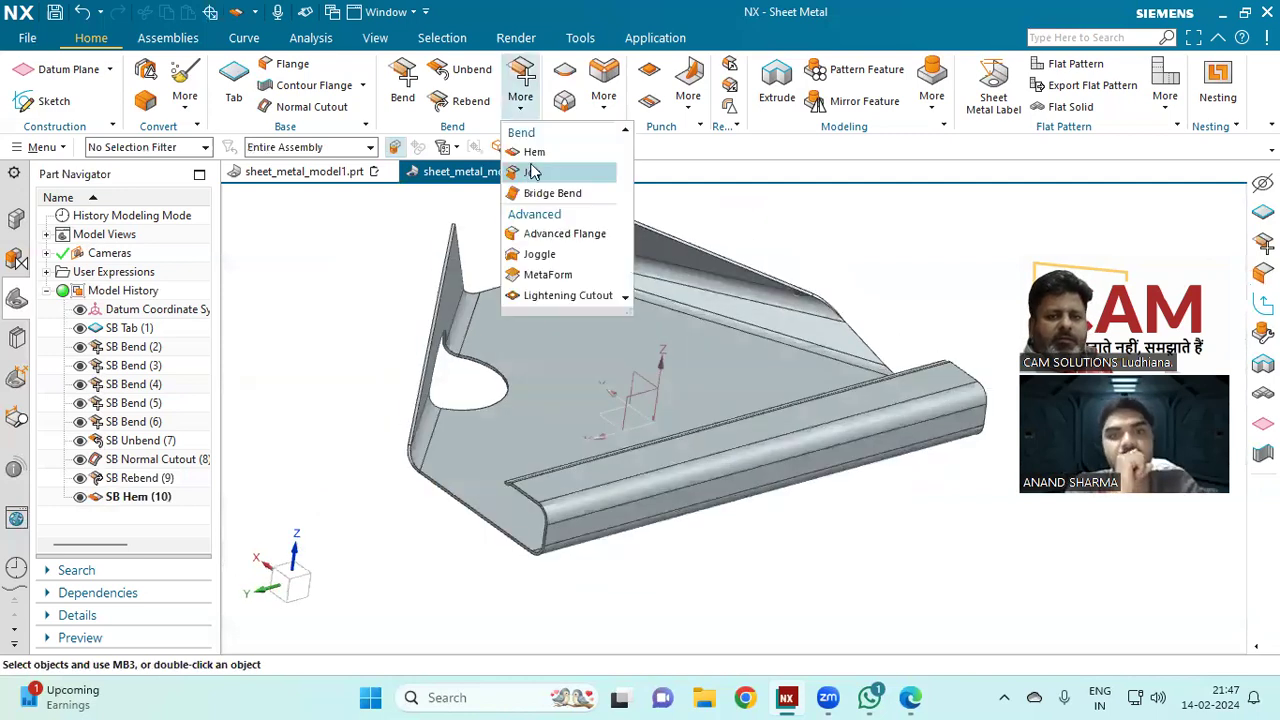
{"action": "left_click", "coordinate": [388, 520]}
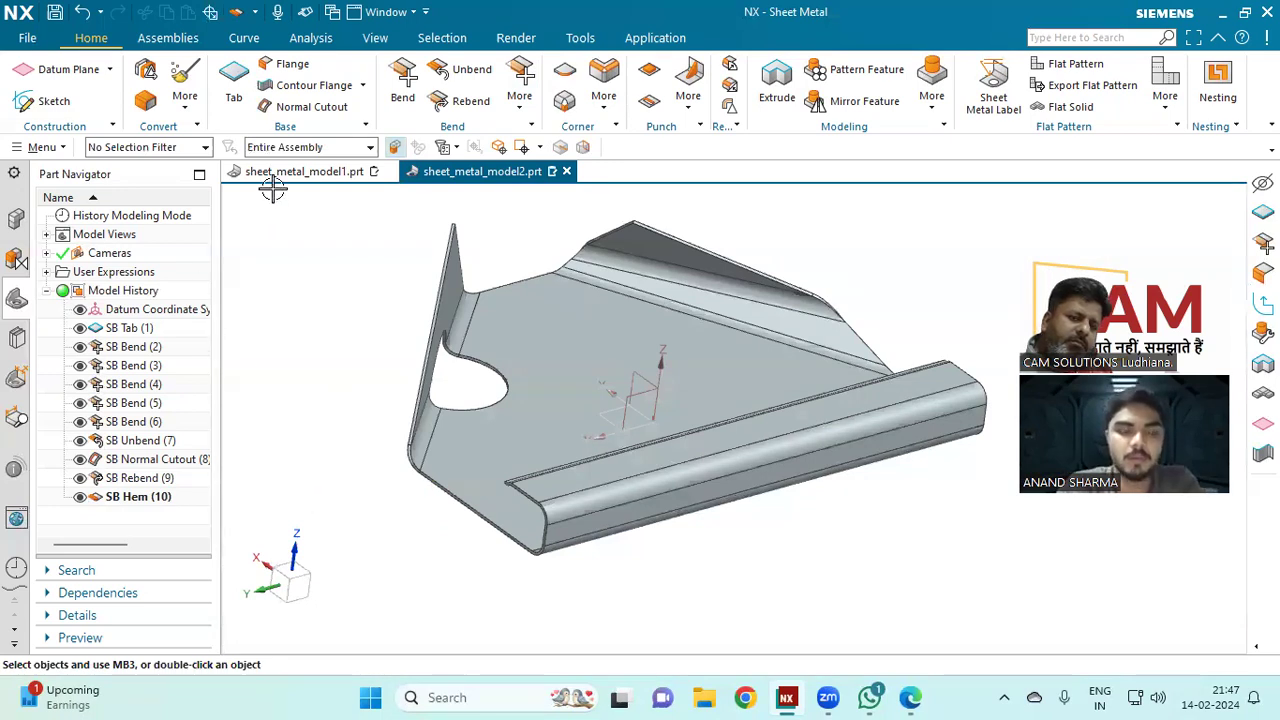
Step: Create the sheet metal part sheet_metal_model3.prt and sketch a tab rectangle about 440 by 477 mm on the XY plane, centred on the origin
{"action": "left_click", "coordinate": [31, 38]}
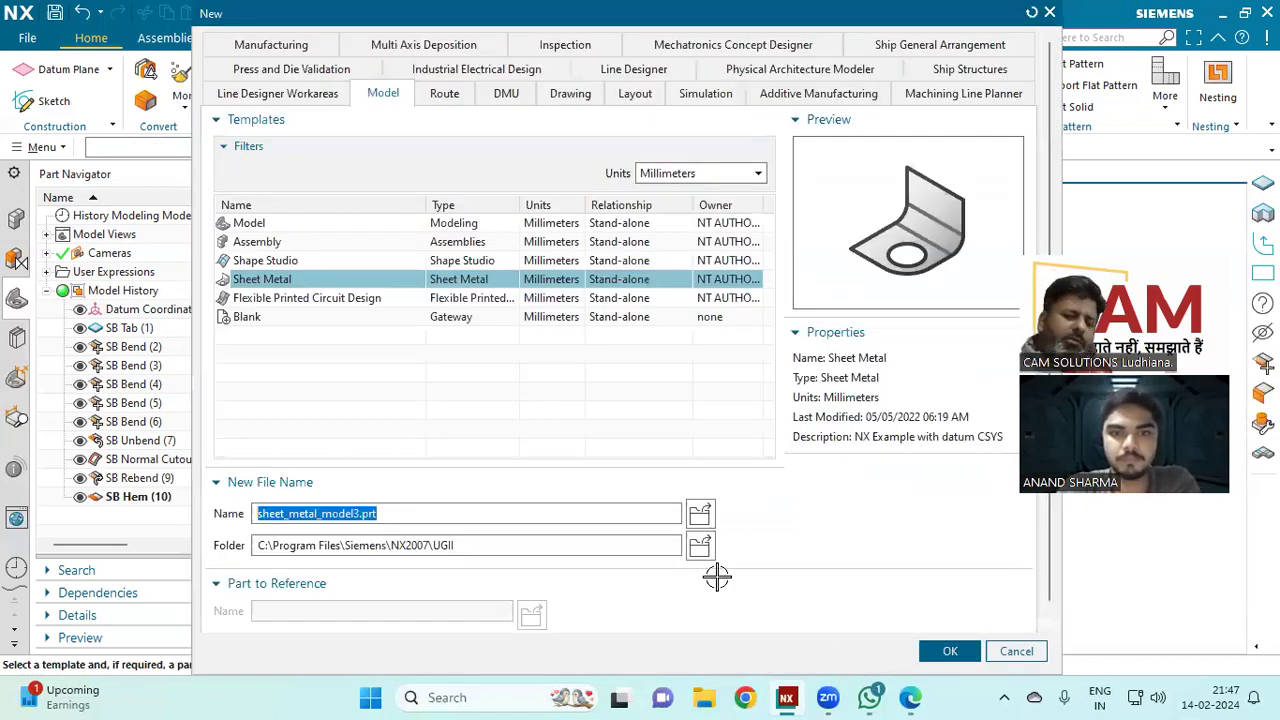
{"action": "left_click", "coordinate": [935, 651]}
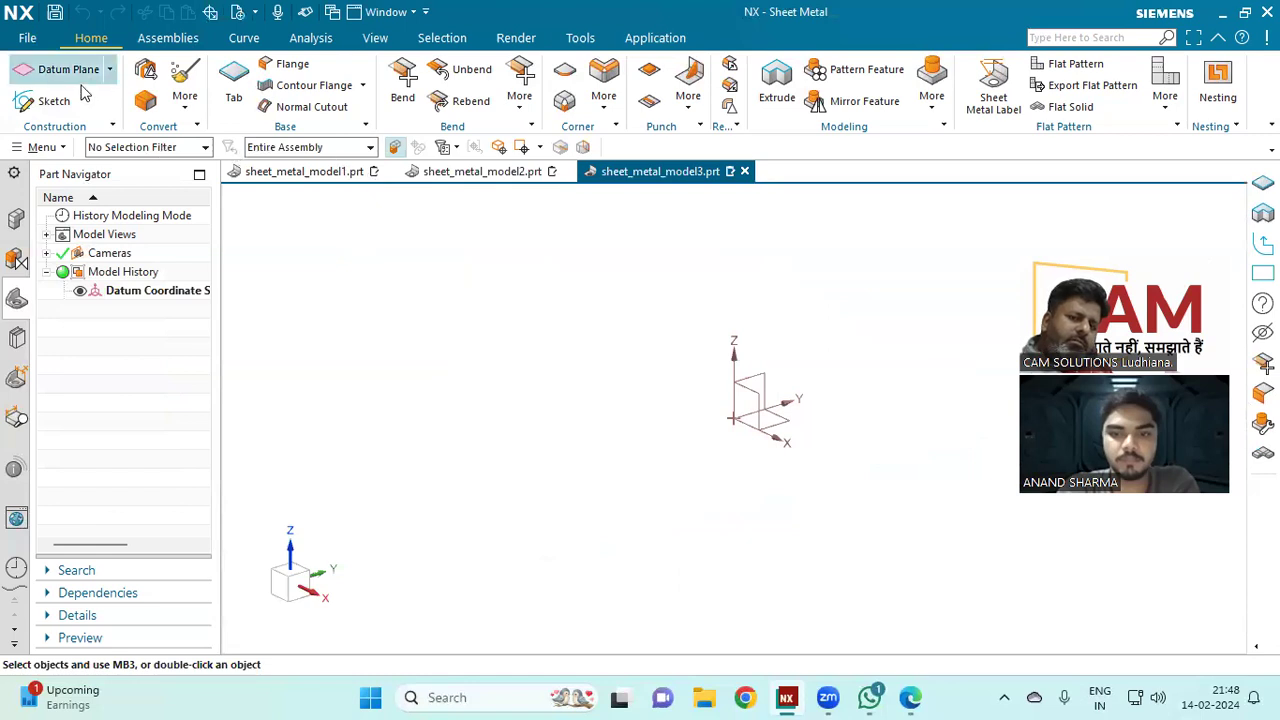
{"action": "left_click", "coordinate": [234, 85]}
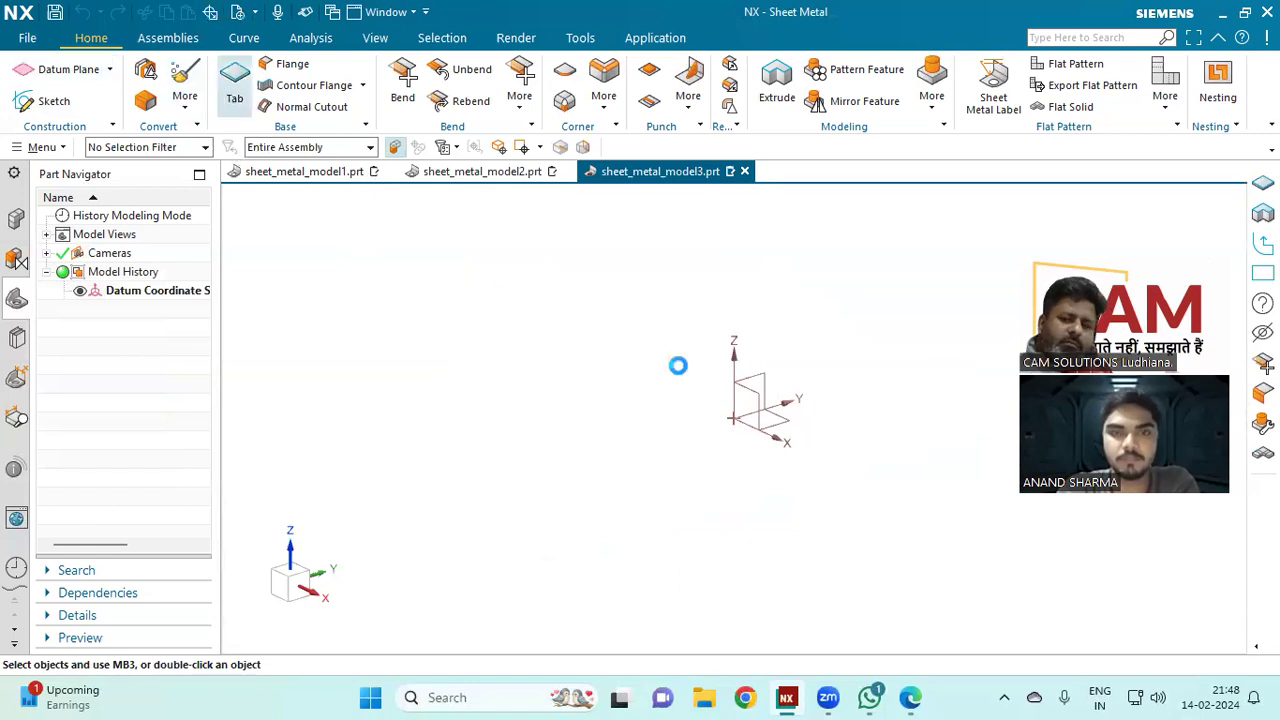
{"action": "left_click", "coordinate": [778, 422]}
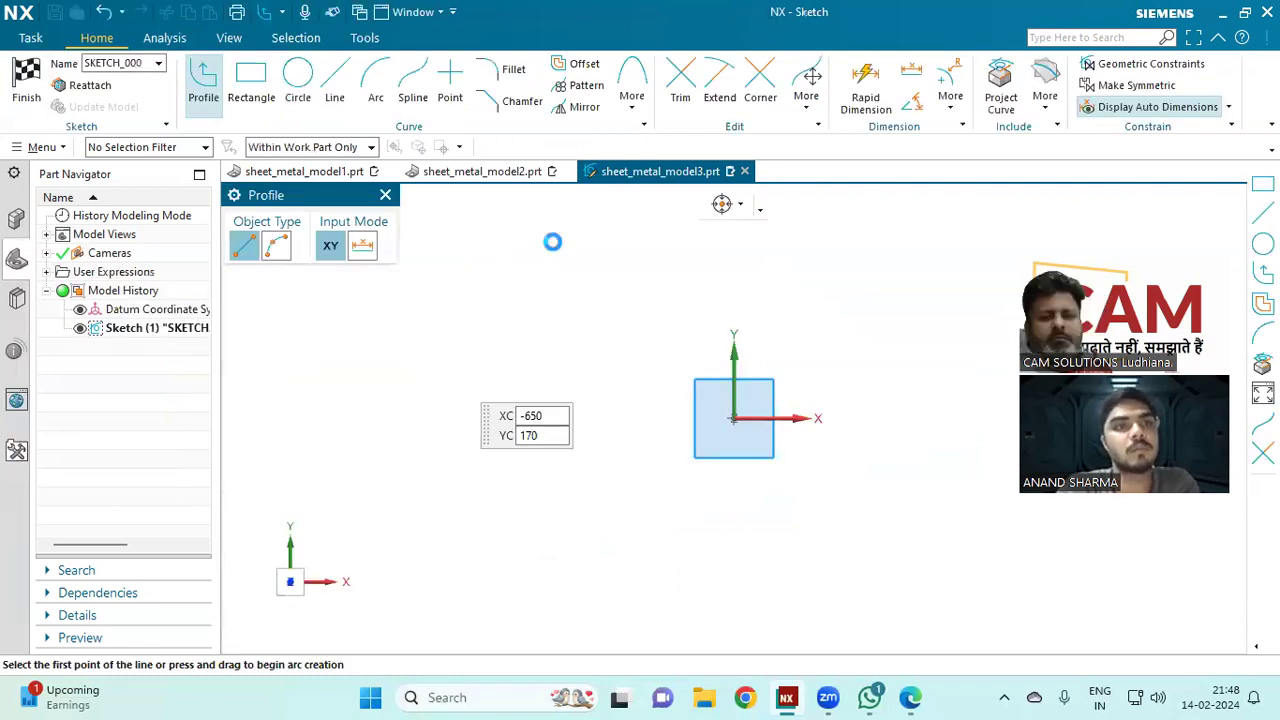
{"action": "key", "text": "r"}
{"action": "left_click", "coordinate": [827, 422]}
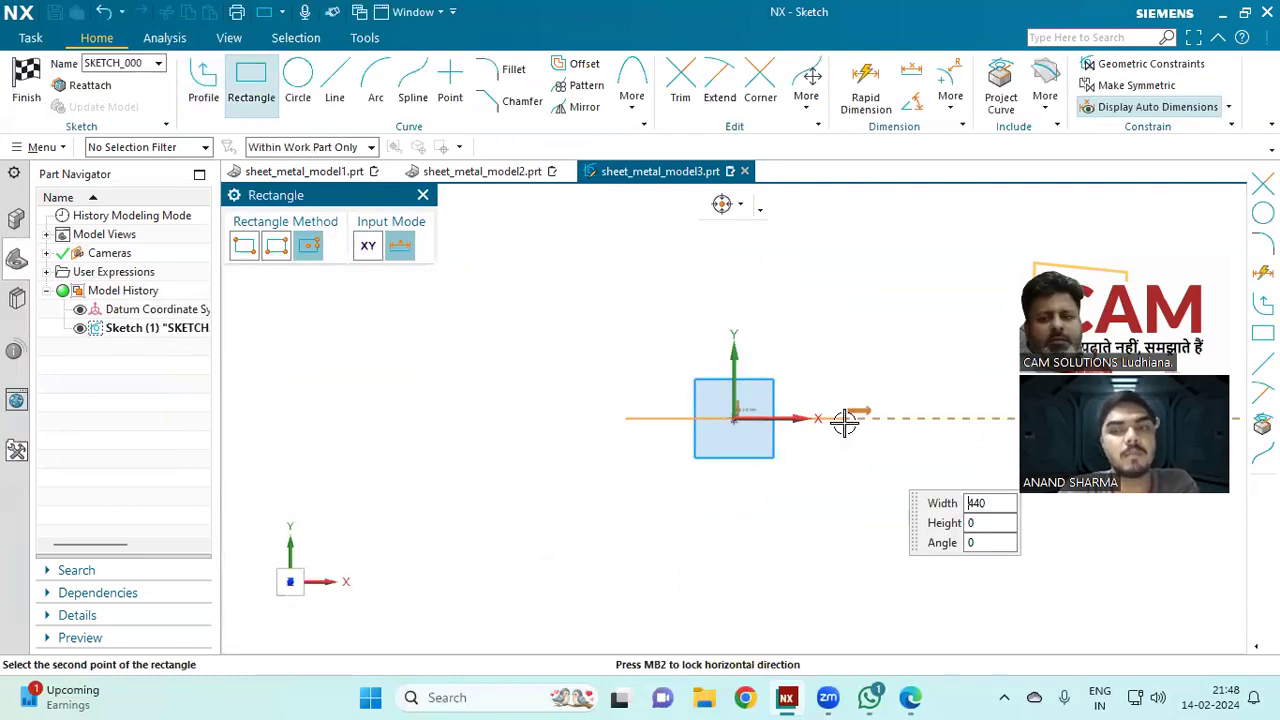
{"action": "left_click", "coordinate": [627, 302]}
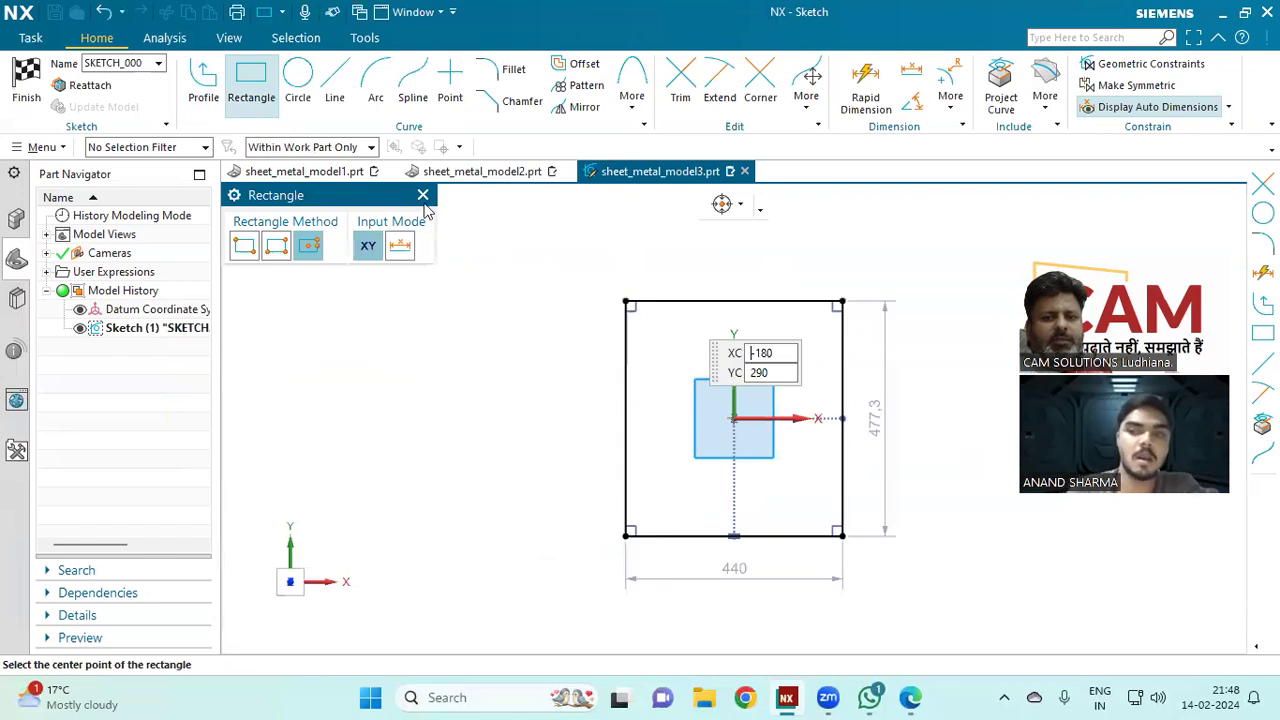
{"action": "left_click", "coordinate": [14, 86]}
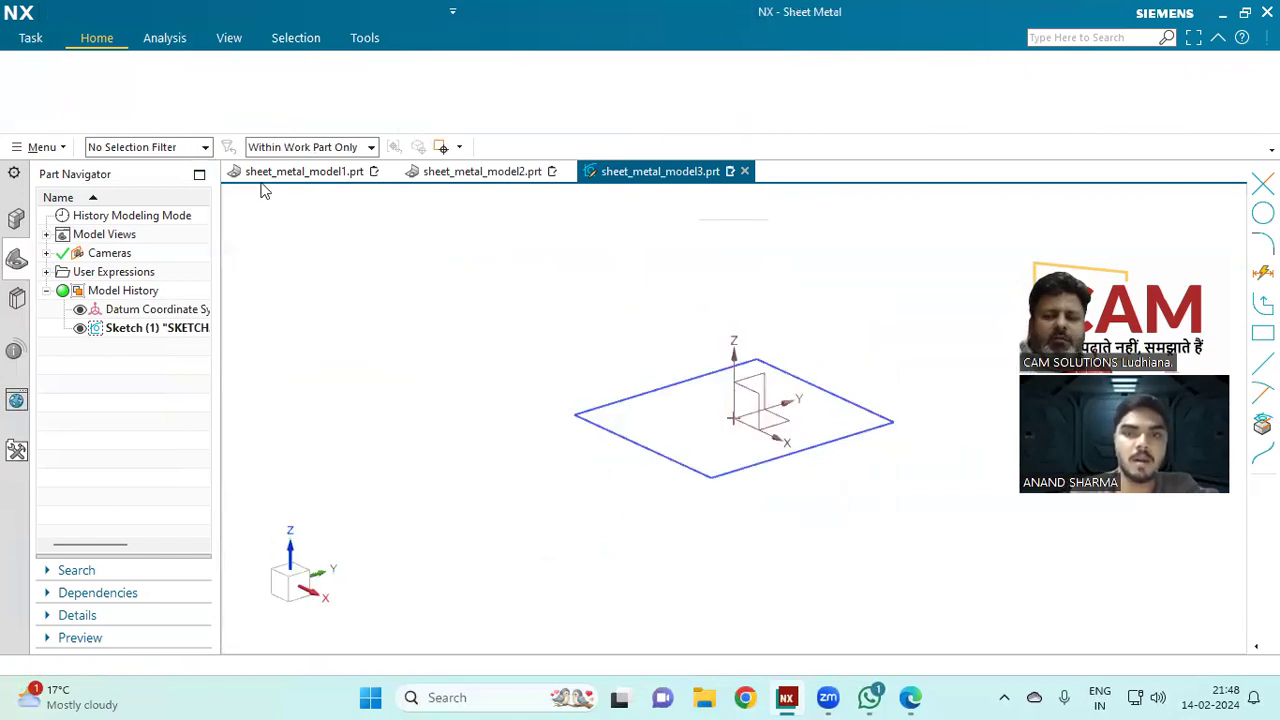
Step: Create the tab from the finished rectangle sketch
{"action": "middle_click", "coordinate": [425, 381]}
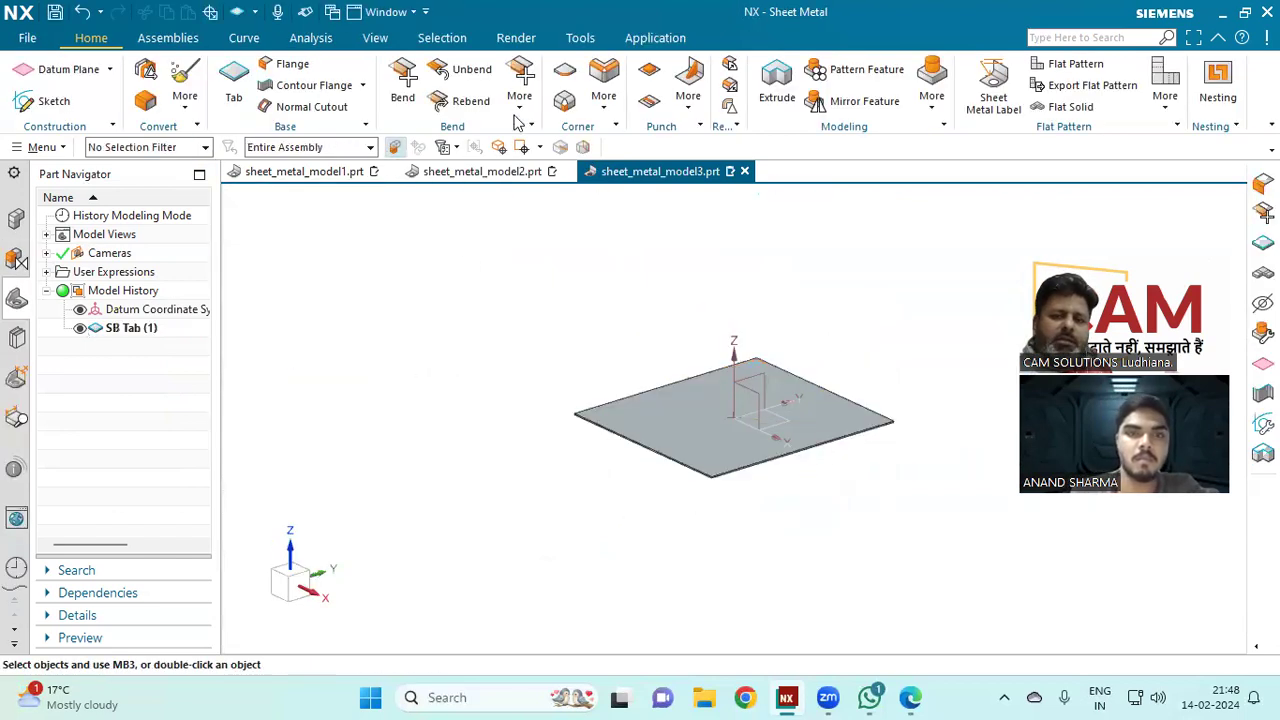
Step: Start a Jog and sketch a straight jog line about 550 mm long across the tab face, about 90 mm from its edge
{"action": "left_click", "coordinate": [520, 100]}
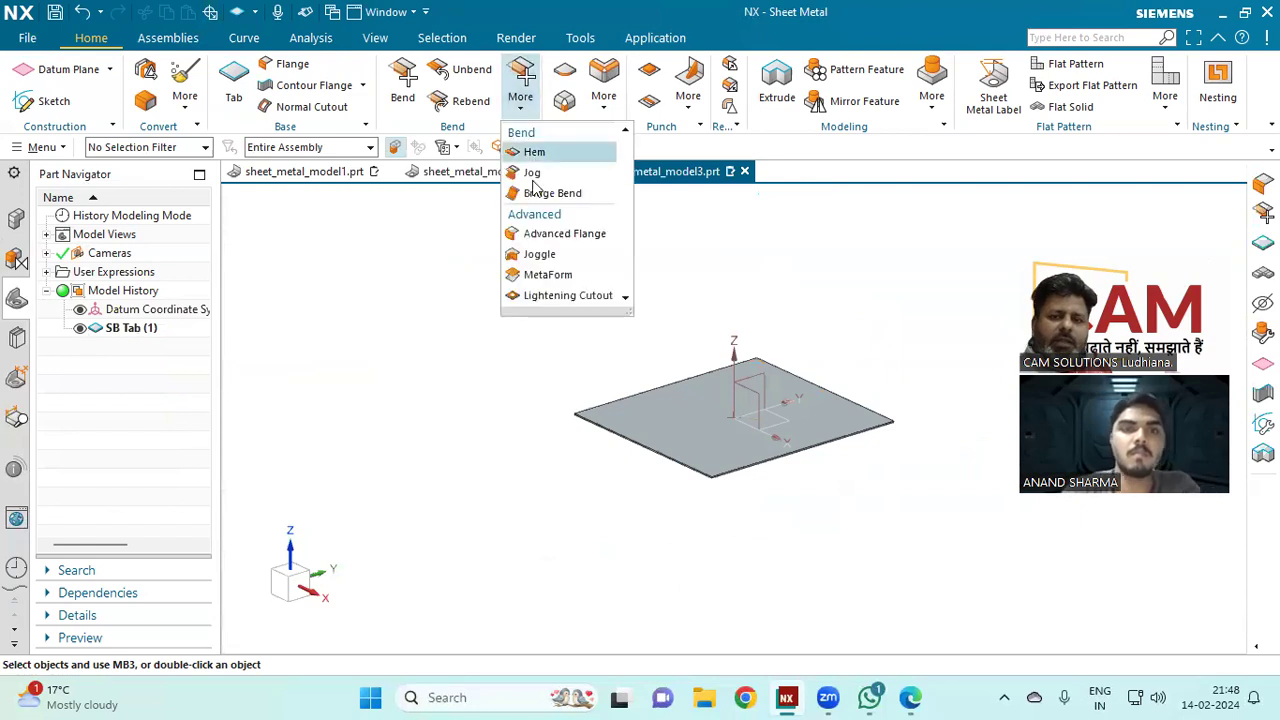
{"action": "left_click", "coordinate": [539, 185]}
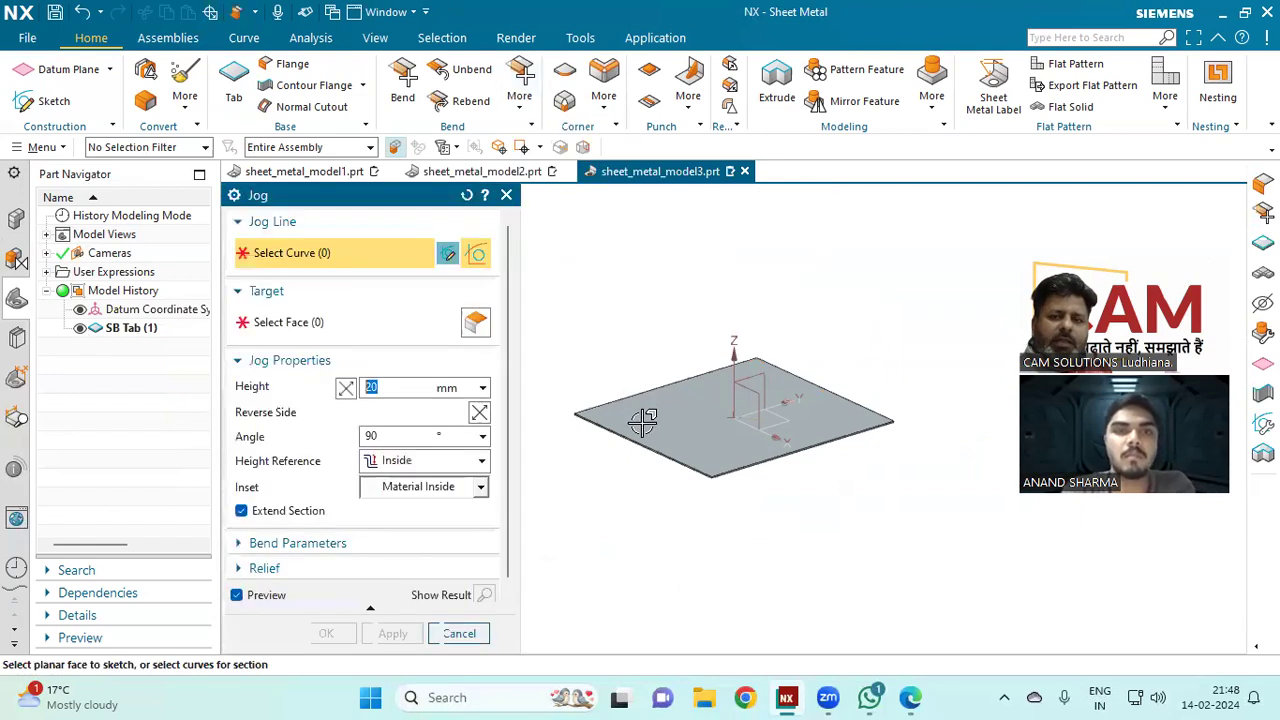
{"action": "left_click", "coordinate": [646, 420]}
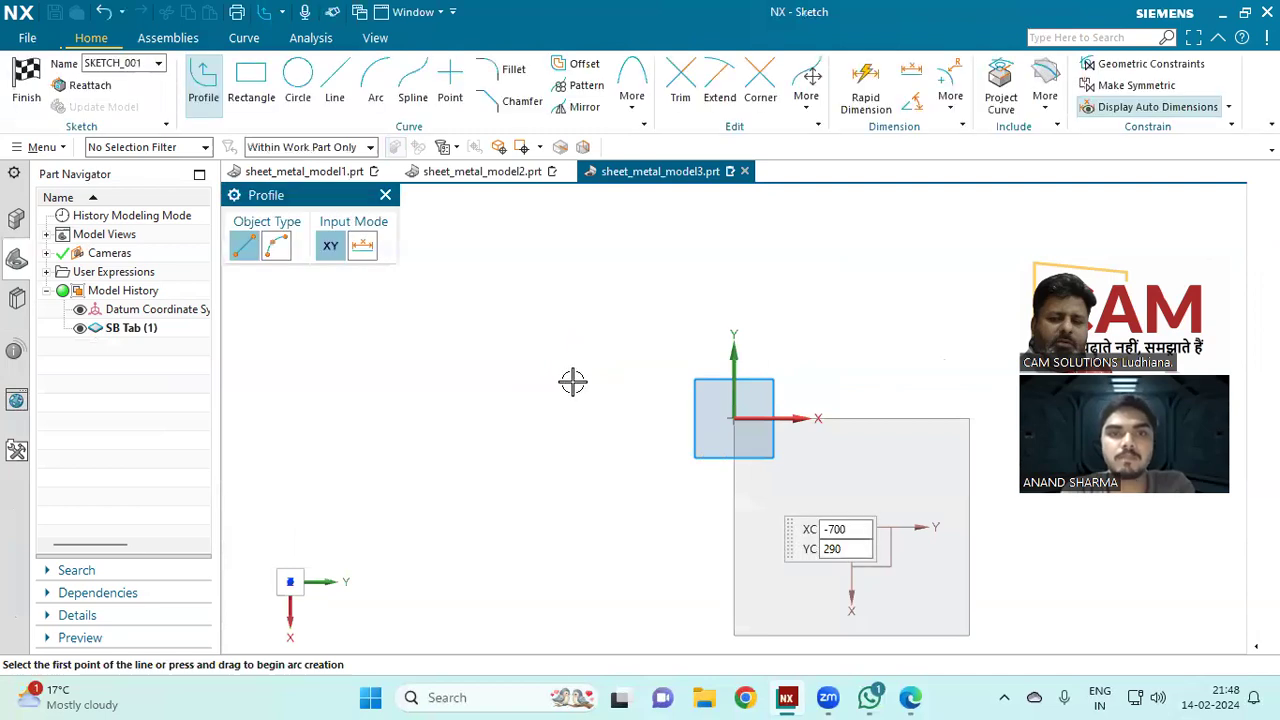
{"action": "left_click", "coordinate": [335, 90]}
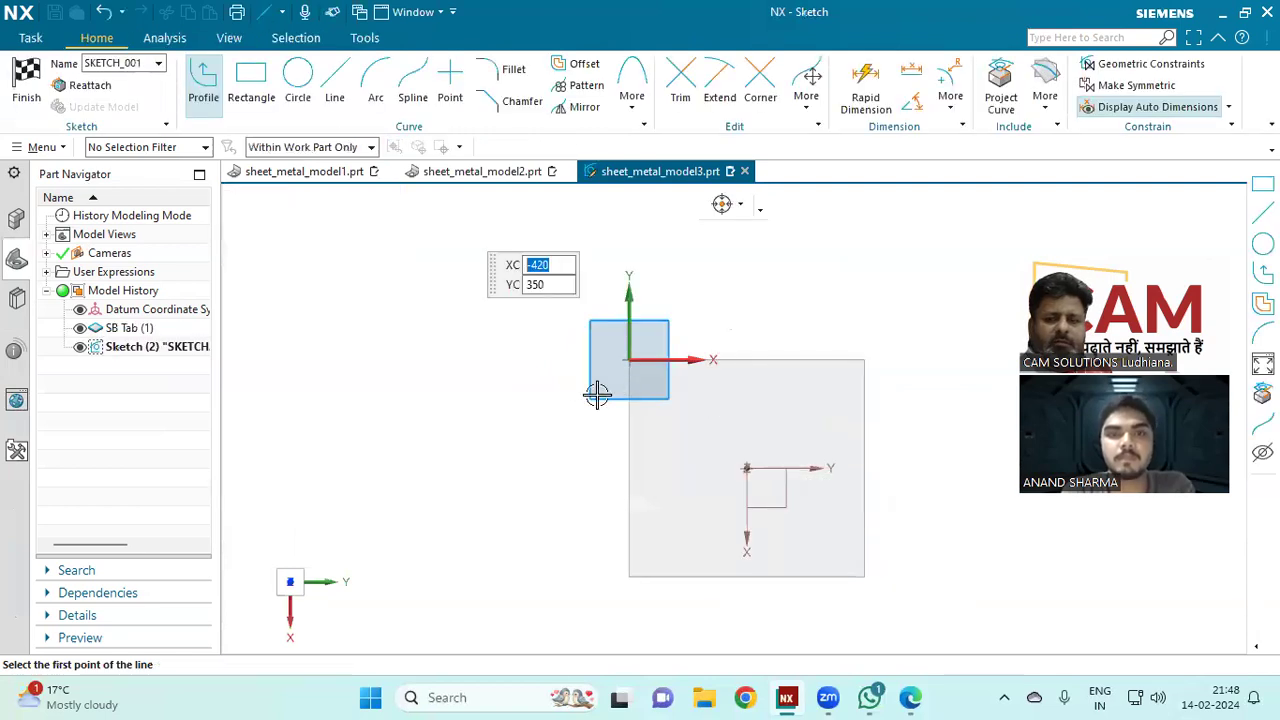
{"action": "left_click", "coordinate": [615, 403]}
{"action": "left_click", "coordinate": [864, 403]}
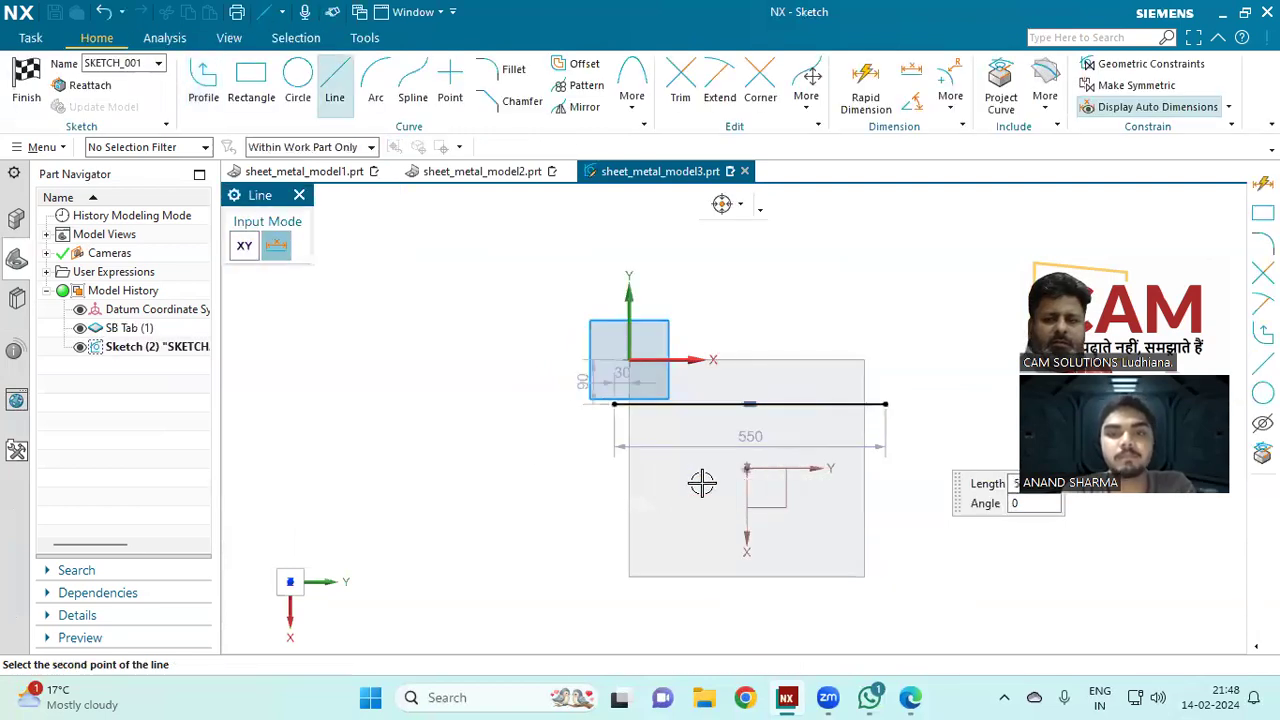
{"action": "key", "text": "ctrl+q"}
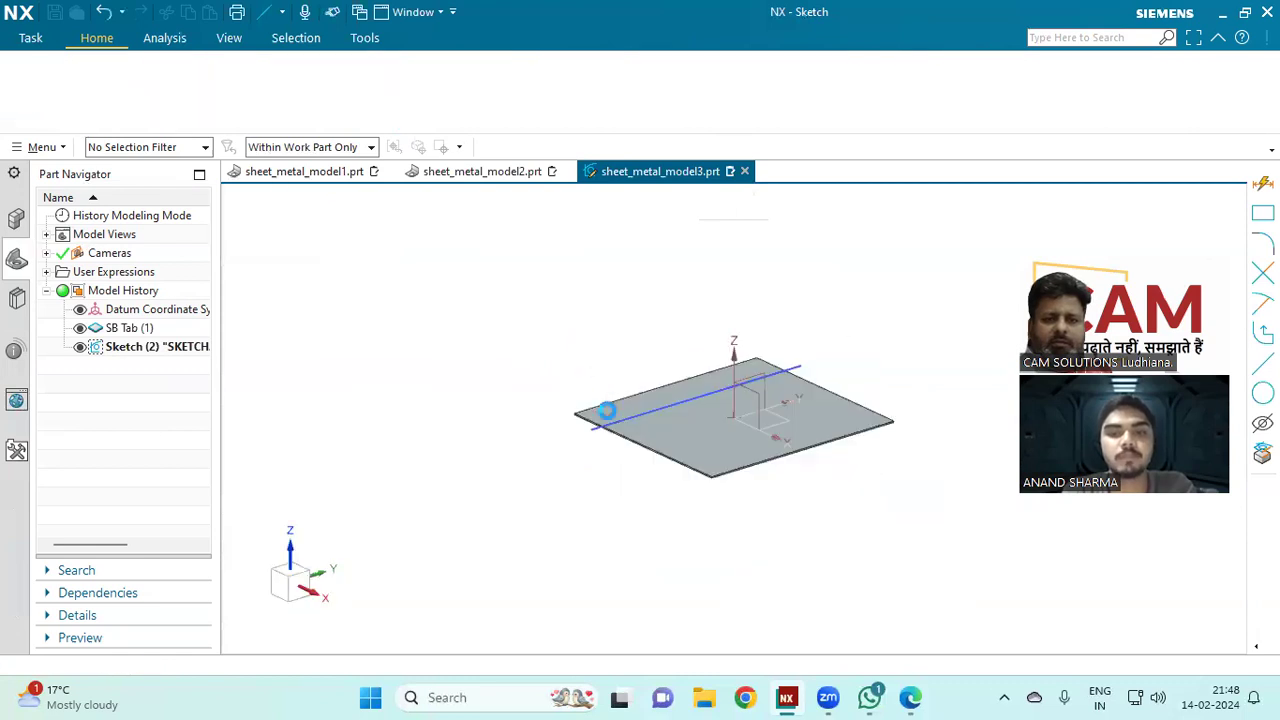
Step: Reverse the side of the jog and raise its height to 210 mm
{"action": "left_click", "coordinate": [724, 392]}
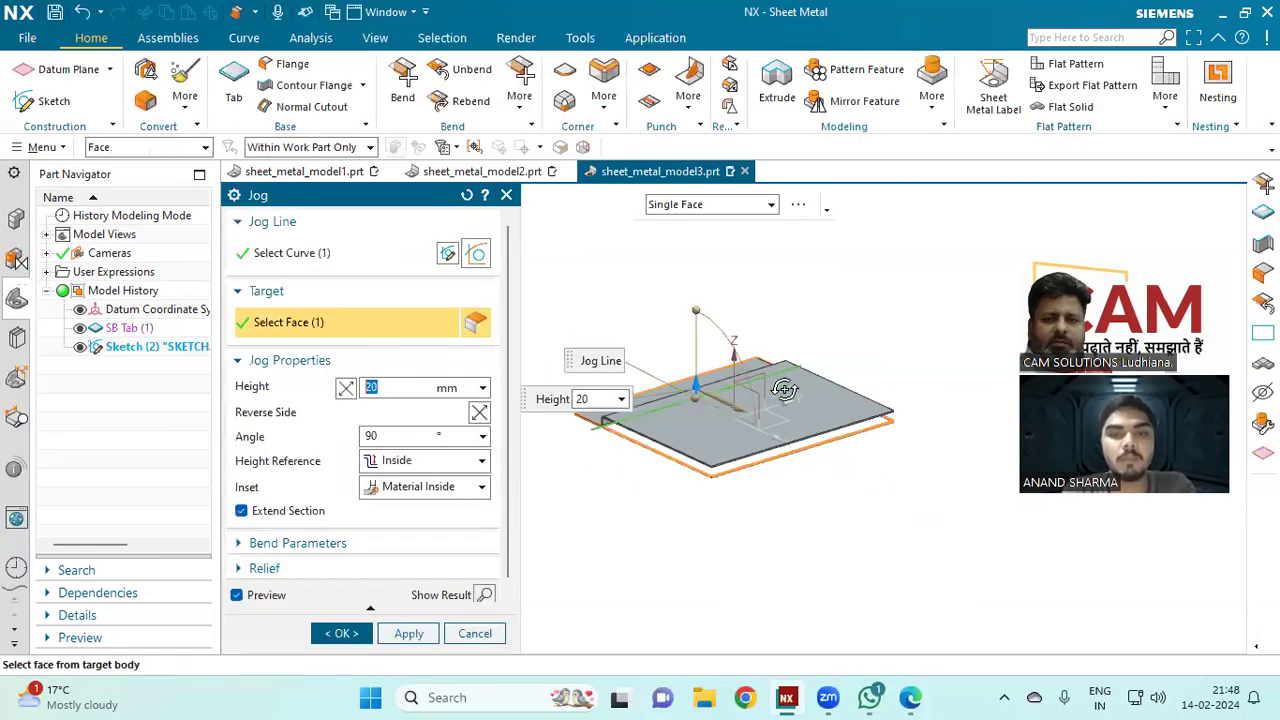
{"action": "left_click", "coordinate": [479, 413]}
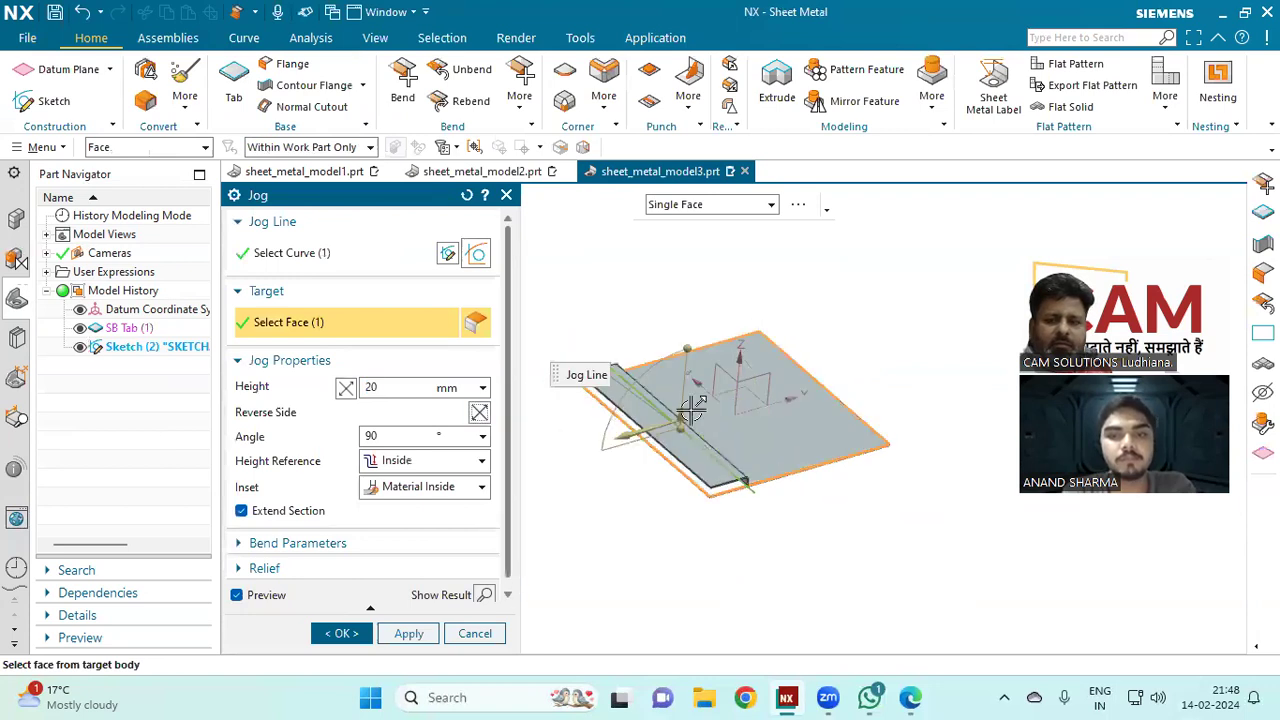
{"action": "middle_click_drag", "start_coordinate": [690, 410], "coordinate": [683, 400]}
{"action": "left_click_drag", "start_coordinate": [685, 360], "coordinate": [683, 331]}
{"action": "mouse_move", "coordinate": [668, 461]}
{"action": "middle_mouse_down"}
{"action": "mouse_move", "coordinate": [657, 437]}
{"action": "mouse_move", "coordinate": [686, 457]}
{"action": "middle_mouse_up"}
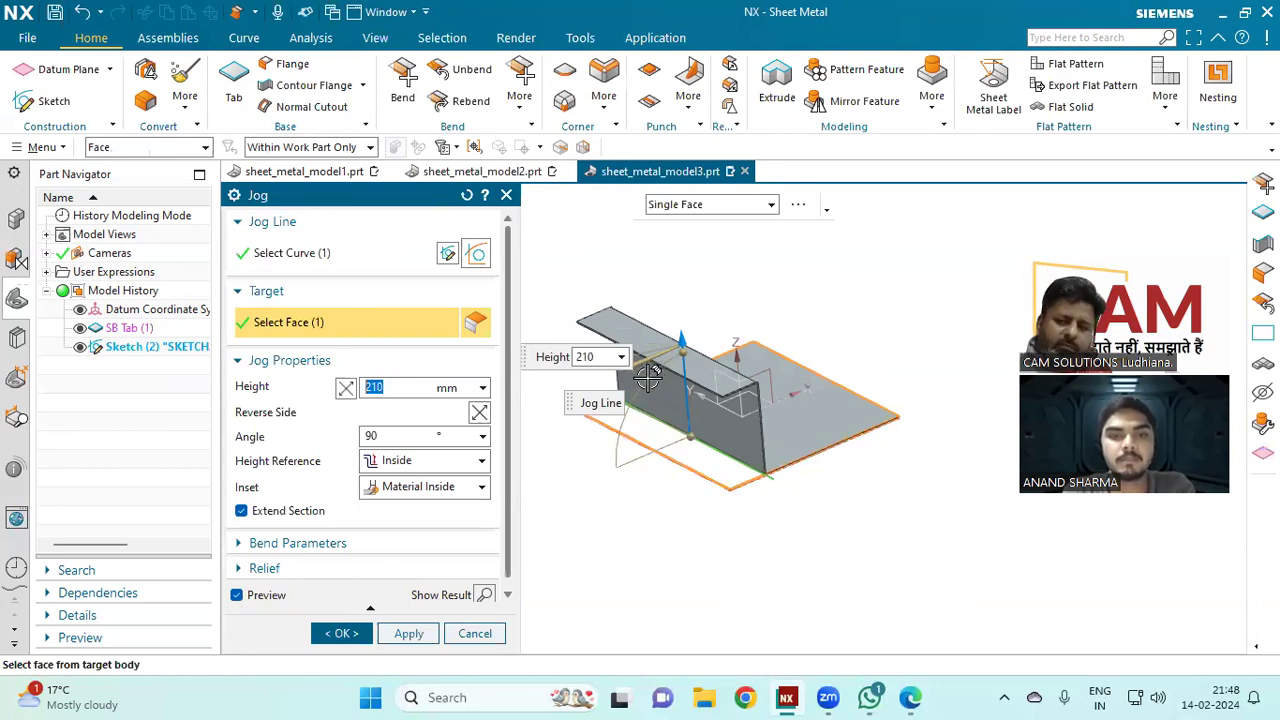
{"action": "scroll", "coordinate": [682, 403], "scroll_direction": "down", "scroll_amount": 2}
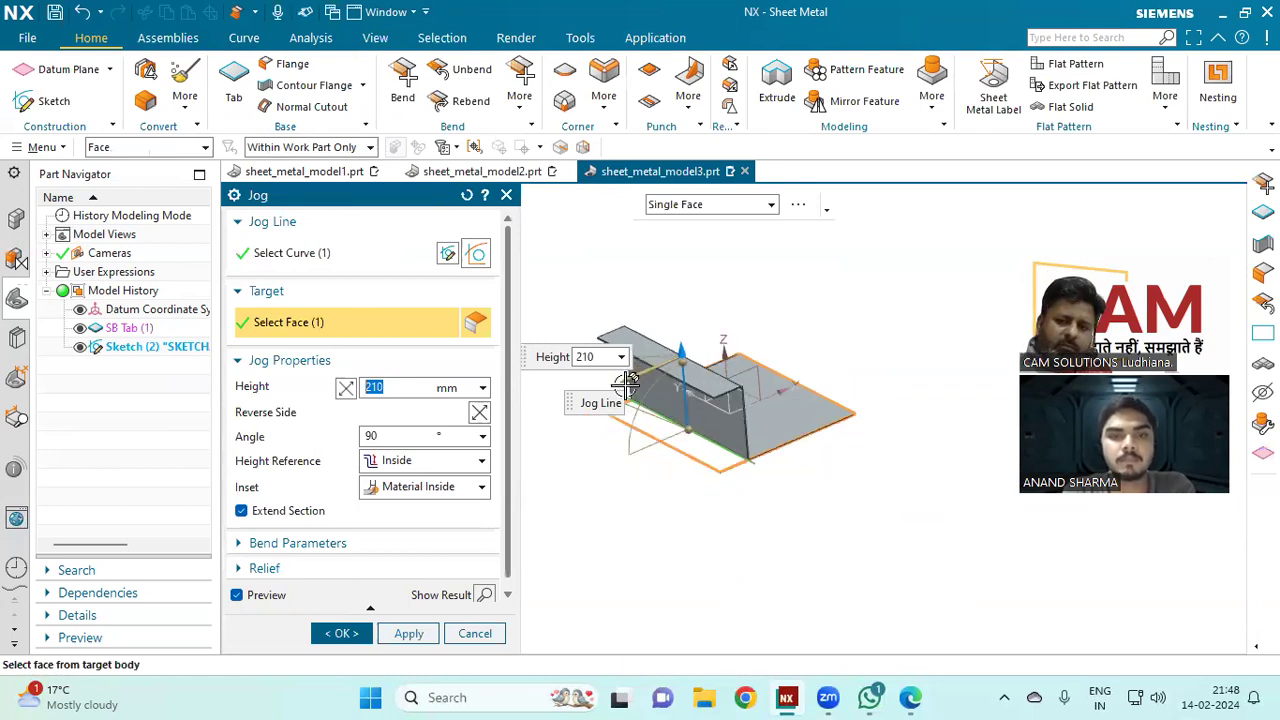
{"action": "scroll", "coordinate": [721, 389], "scroll_direction": "up", "scroll_amount": 2}
{"action": "middle_click_drag", "start_coordinate": [732, 378], "coordinate": [640, 408]}
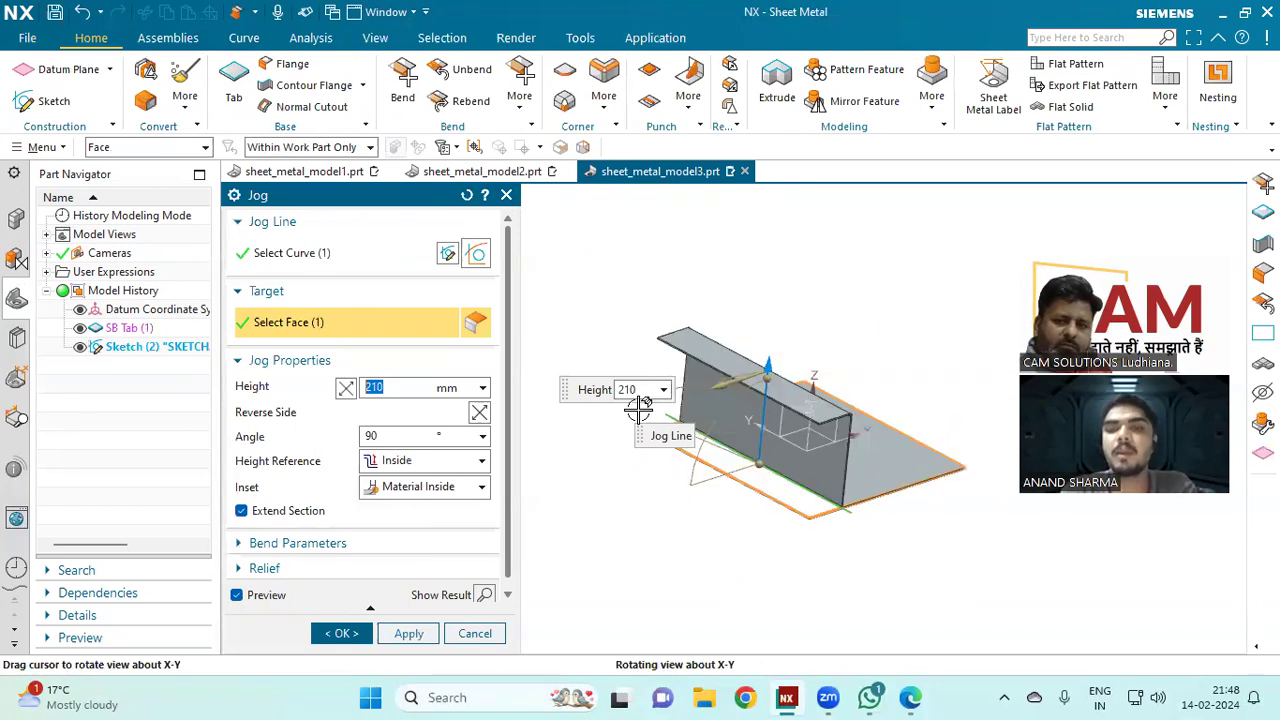
Step: Try jog angles of 30° and 60°, change the angle to 92° and create the jog
{"action": "left_click", "coordinate": [437, 440]}
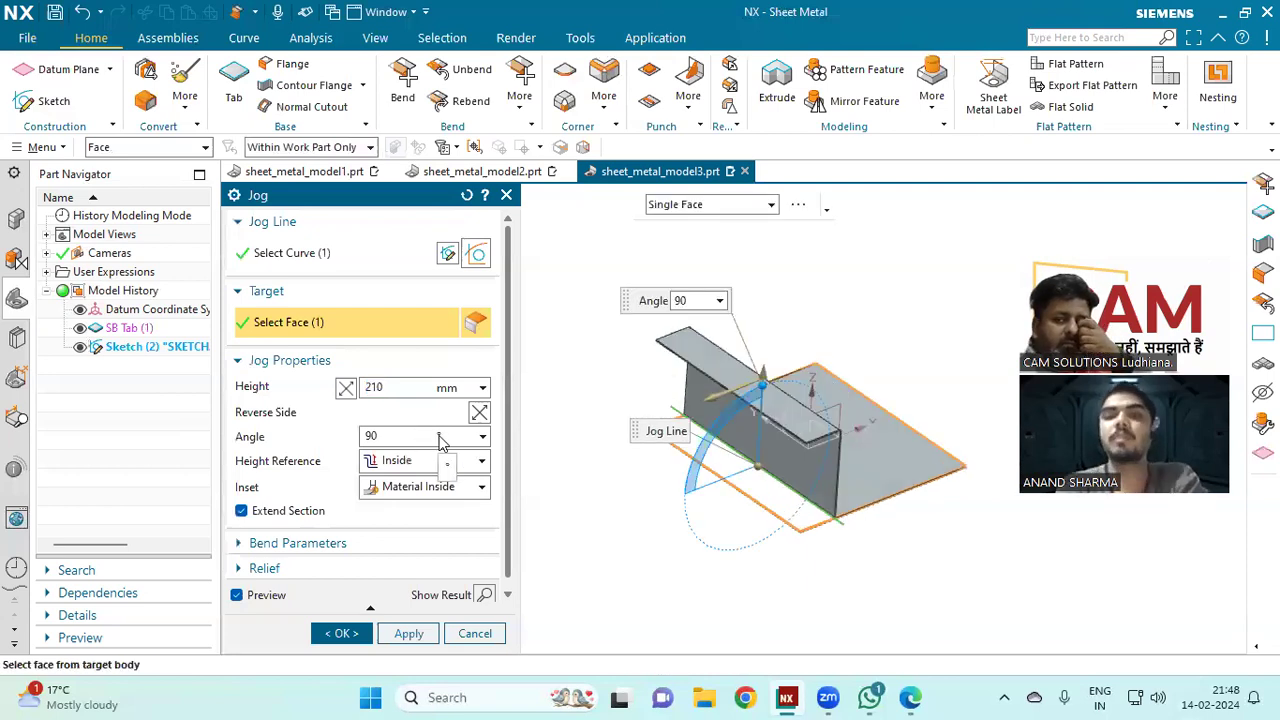
{"action": "middle_click_drag", "start_coordinate": [731, 488], "coordinate": [735, 492]}
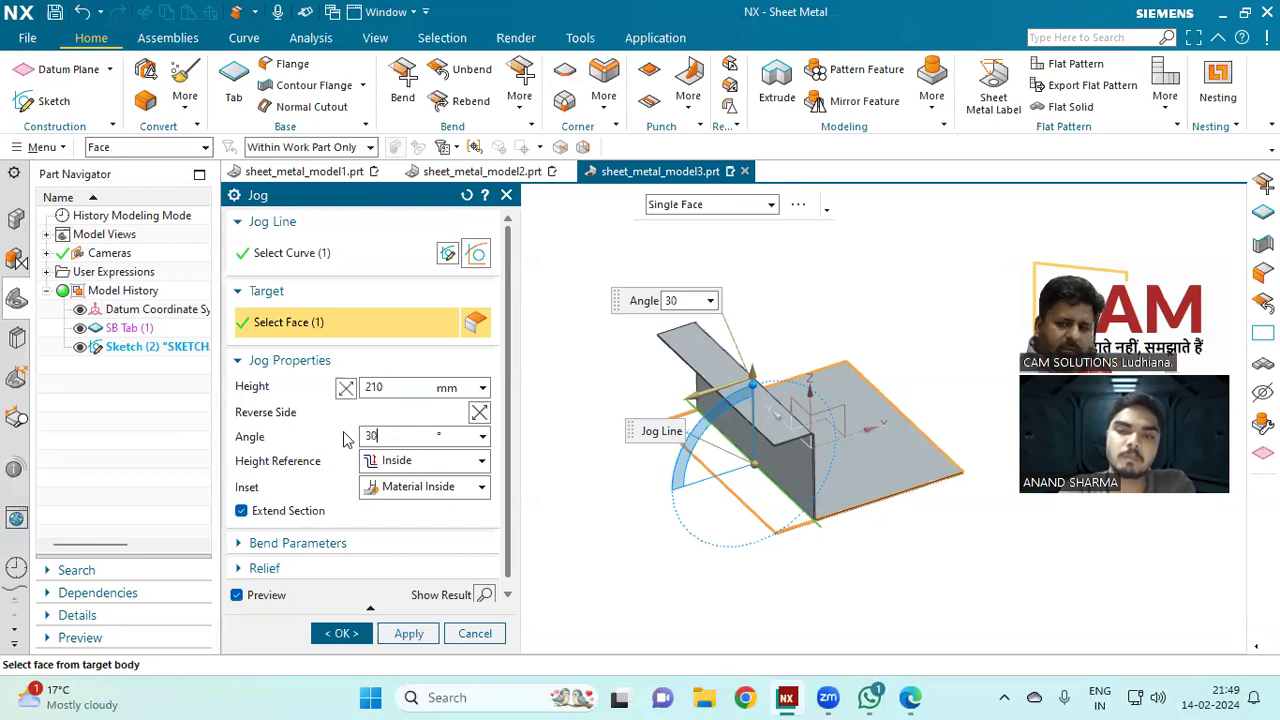
{"action": "key", "text": "Return"}
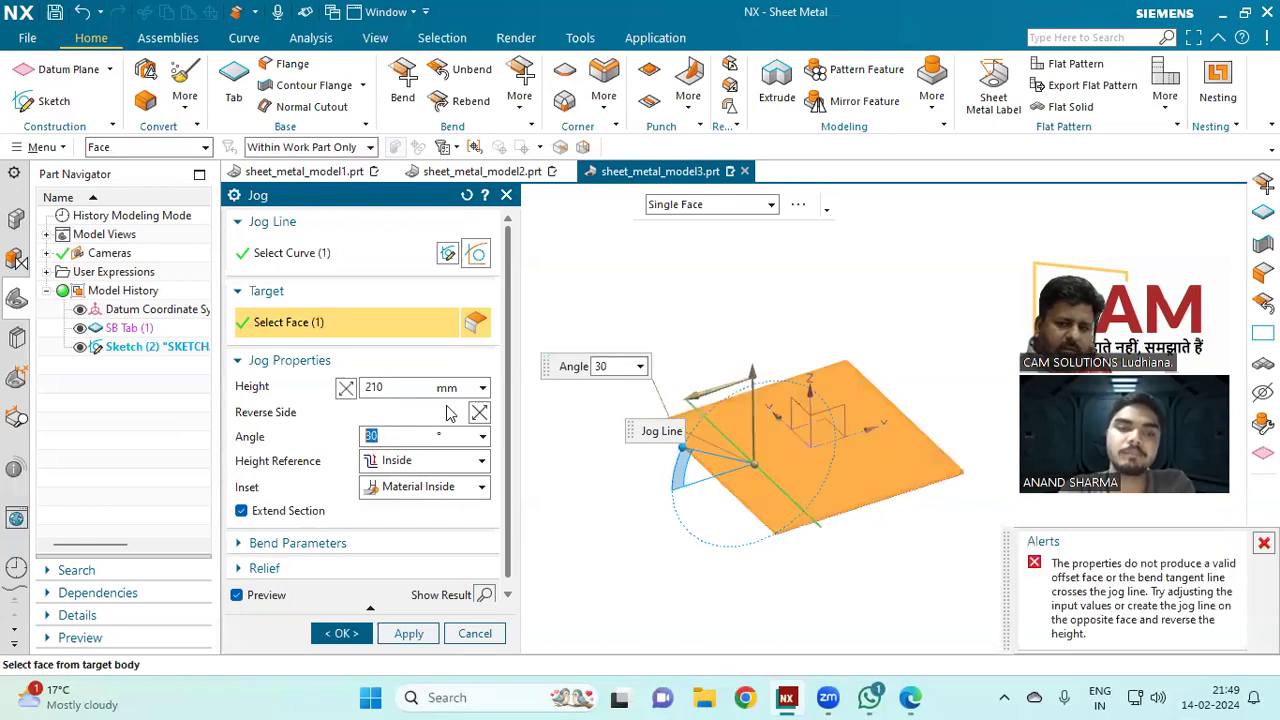
{"action": "type", "text": "60"}
{"action": "key", "text": "Return"}
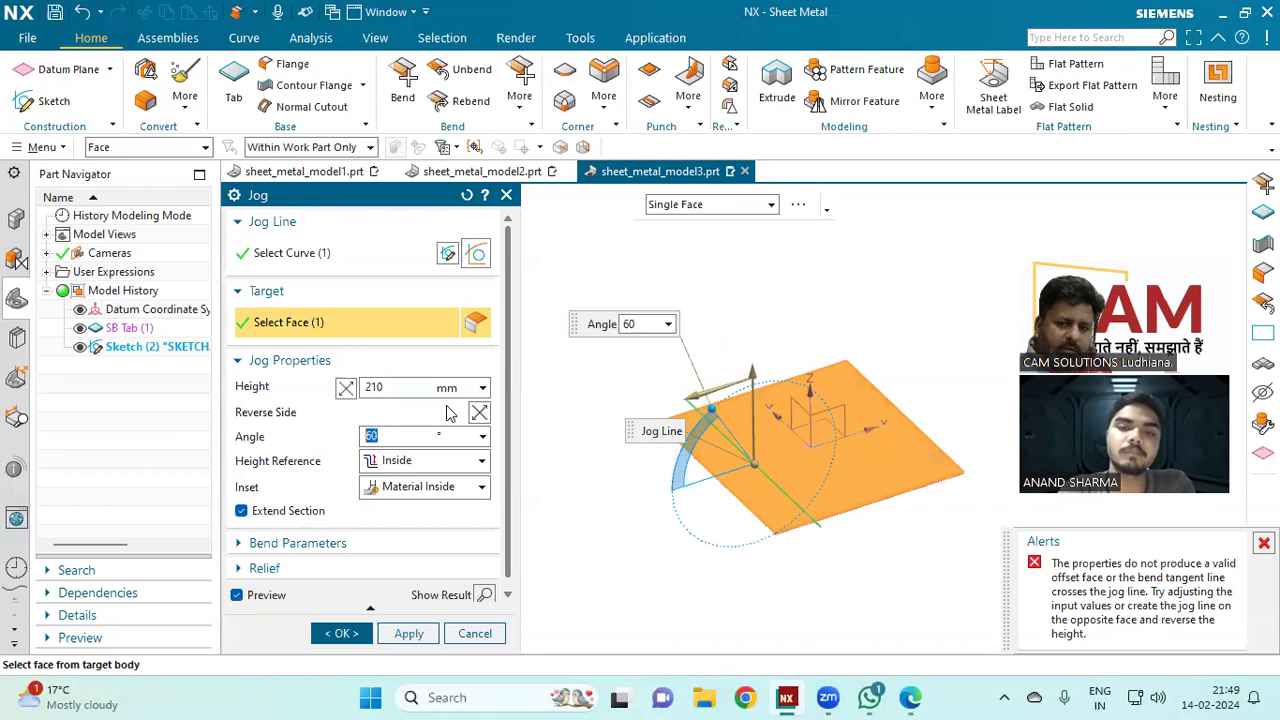
{"action": "mouse_move", "coordinate": [734, 405]}
{"action": "left_mouse_down"}
{"action": "mouse_move", "coordinate": [804, 396]}
{"action": "mouse_move", "coordinate": [735, 418]}
{"action": "mouse_move", "coordinate": [766, 415]}
{"action": "mouse_move", "coordinate": [752, 422]}
{"action": "left_mouse_up"}
{"action": "left_click", "coordinate": [341, 634]}
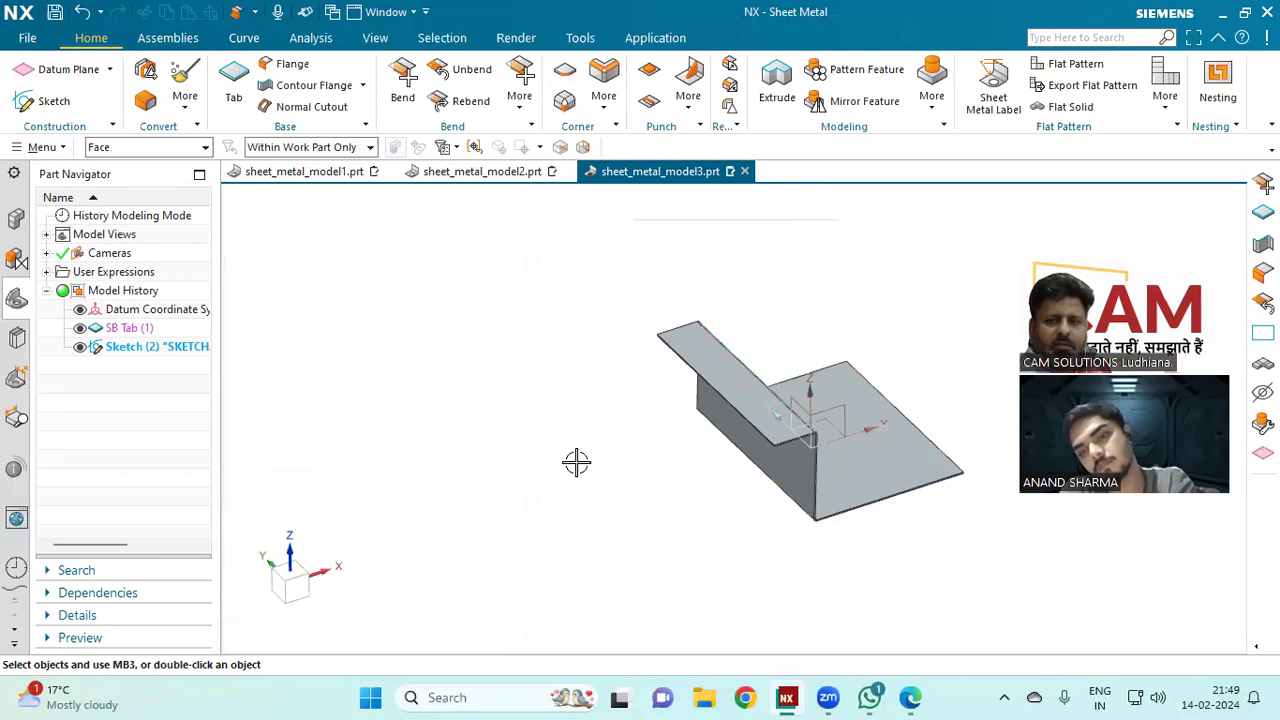
Step: Start a second Jog and sketch a slanted jog line about 430 mm long across a free corner of the base face
{"action": "middle_click_drag", "start_coordinate": [574, 494], "coordinate": [577, 515]}
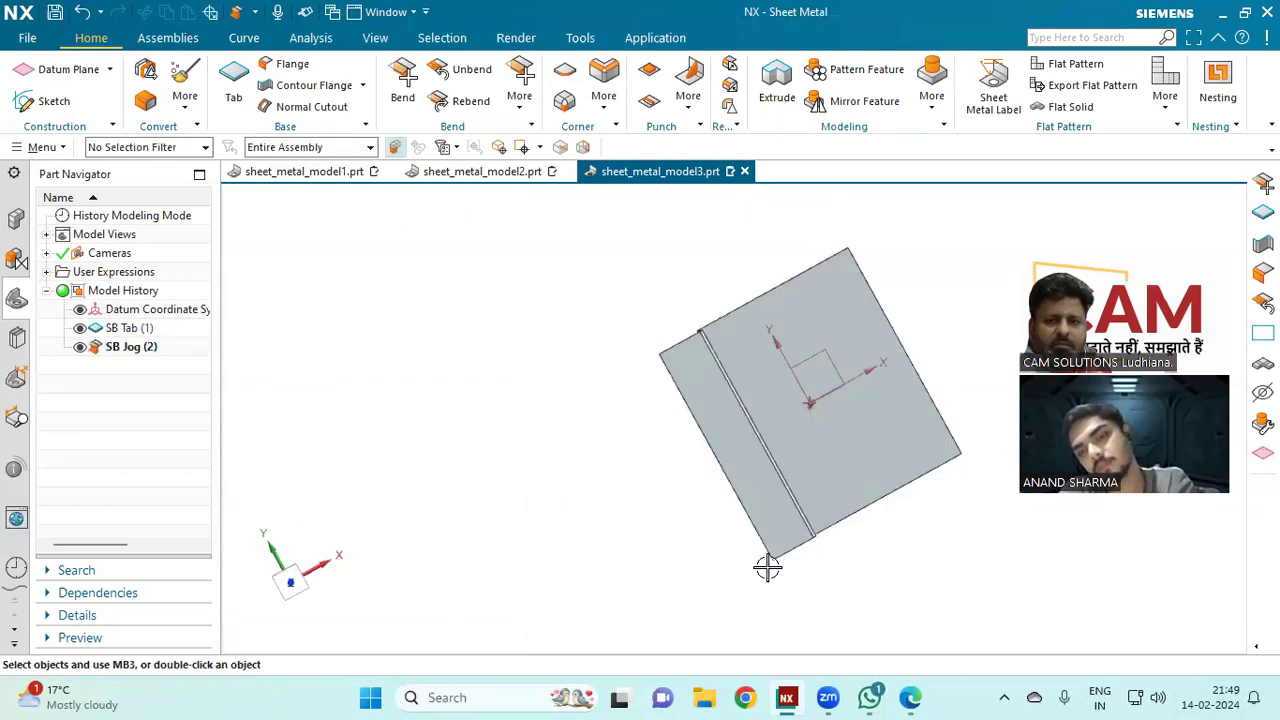
{"action": "middle_click_drag", "start_coordinate": [644, 395], "coordinate": [649, 376]}
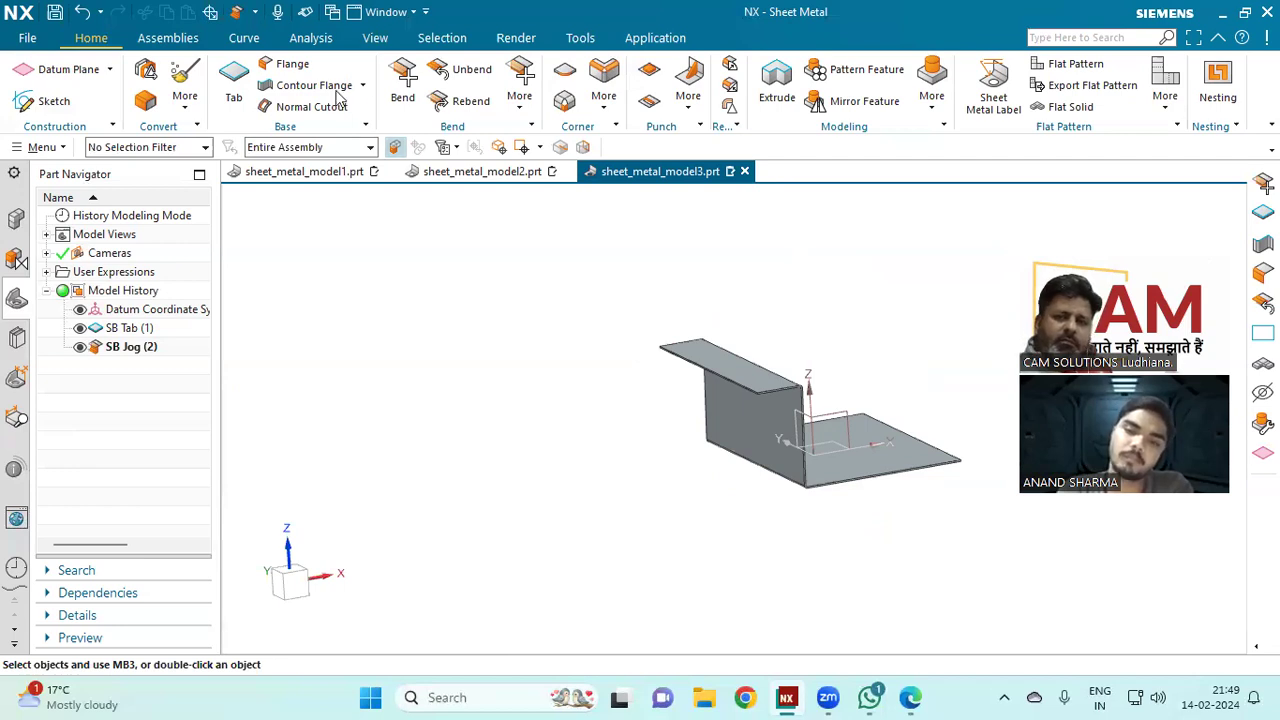
{"action": "left_click", "coordinate": [520, 100]}
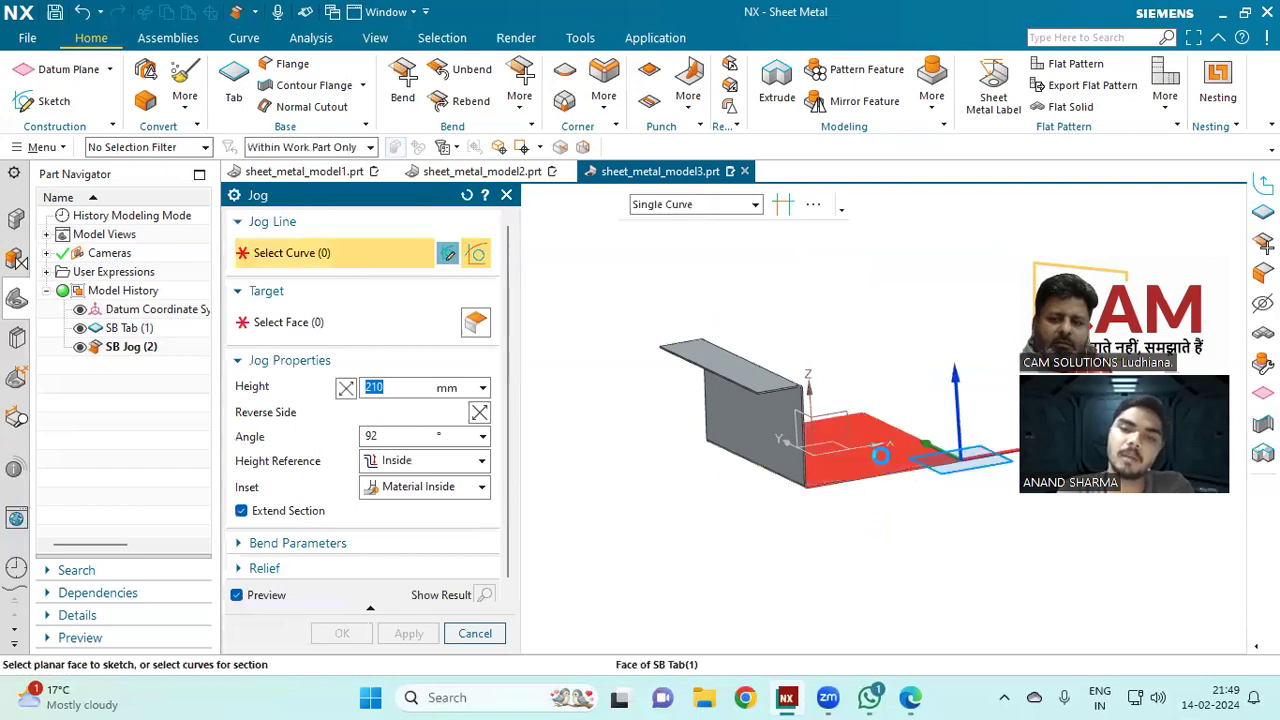
{"action": "left_click", "coordinate": [876, 448]}
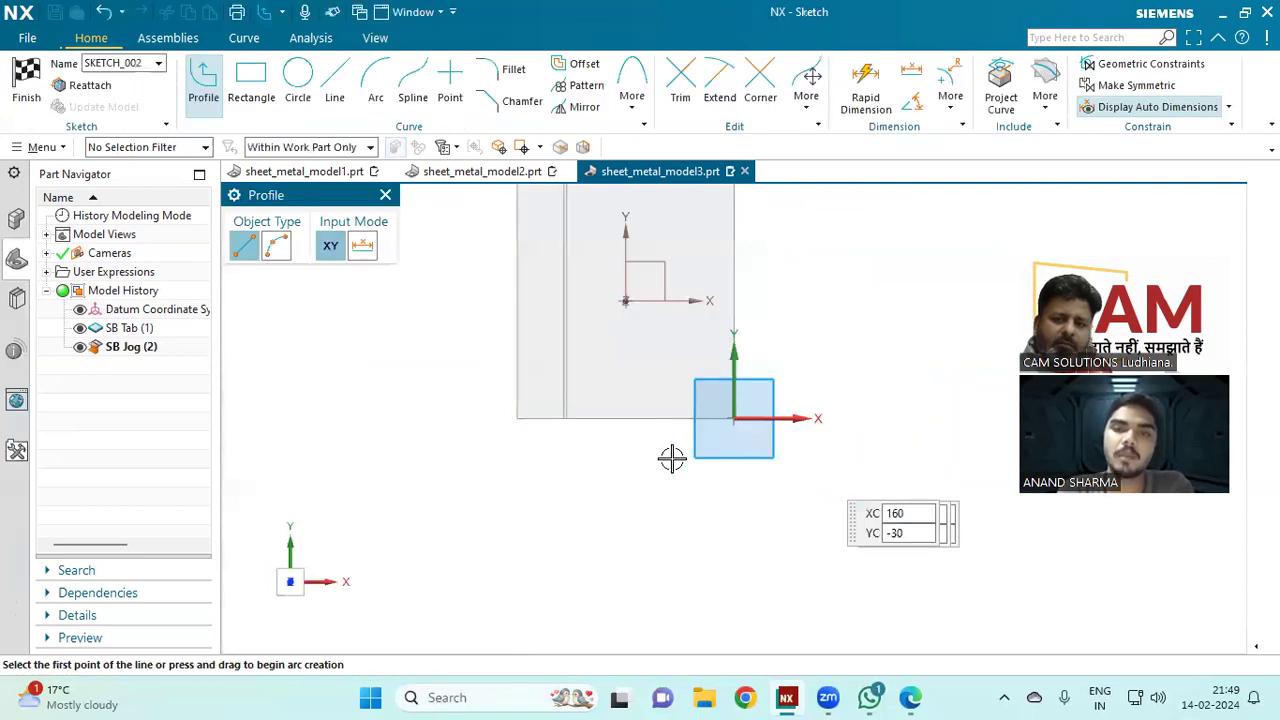
{"action": "left_click", "coordinate": [336, 82]}
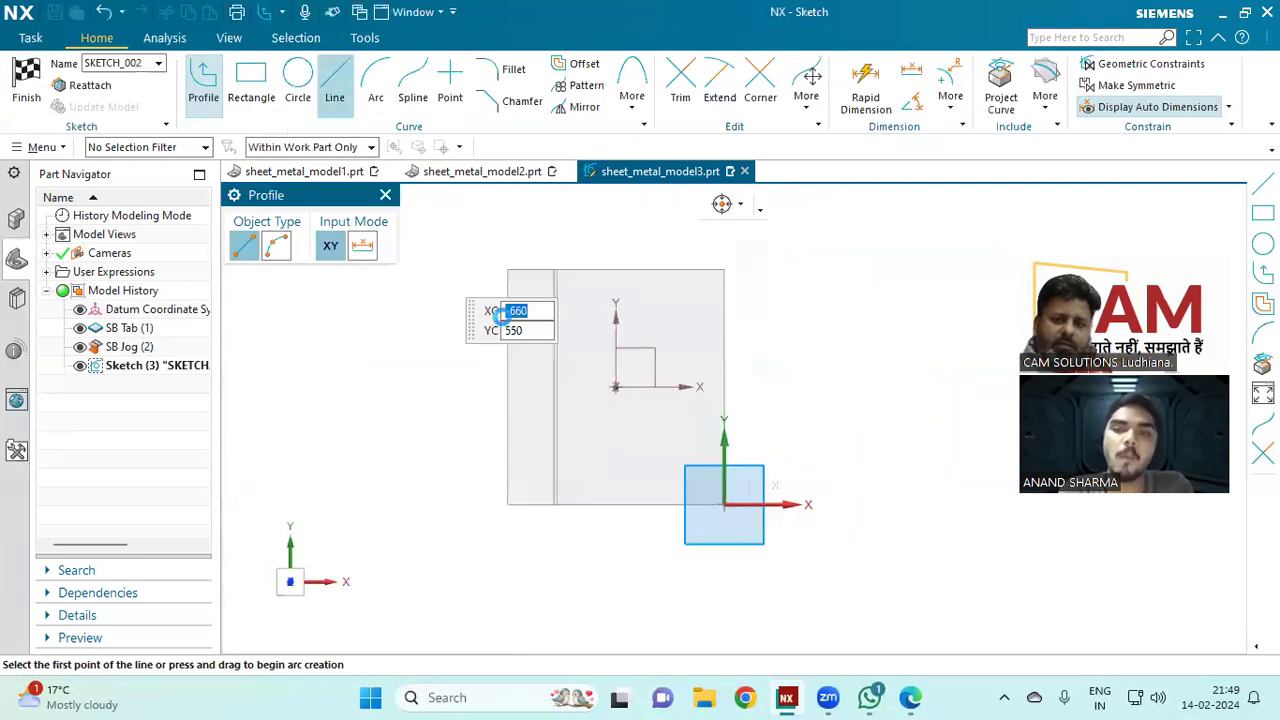
{"action": "left_click", "coordinate": [597, 521]}
{"action": "left_click", "coordinate": [755, 400]}
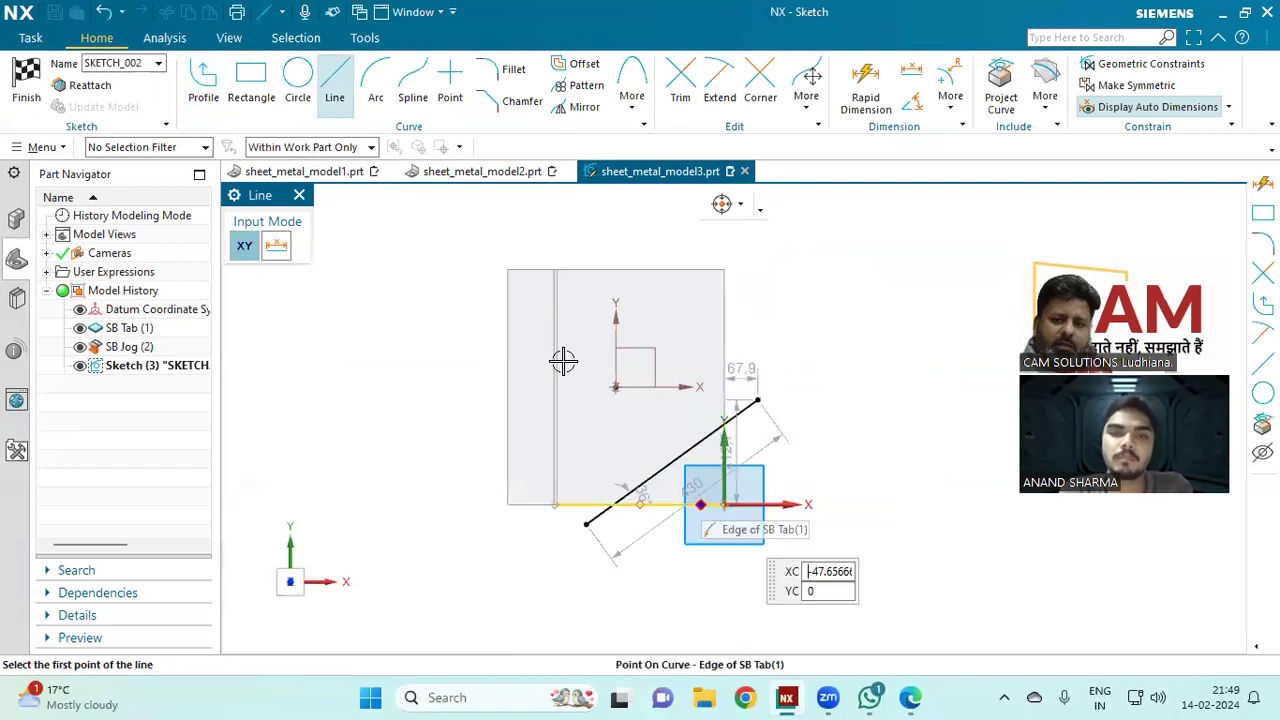
{"action": "left_click", "coordinate": [26, 82]}
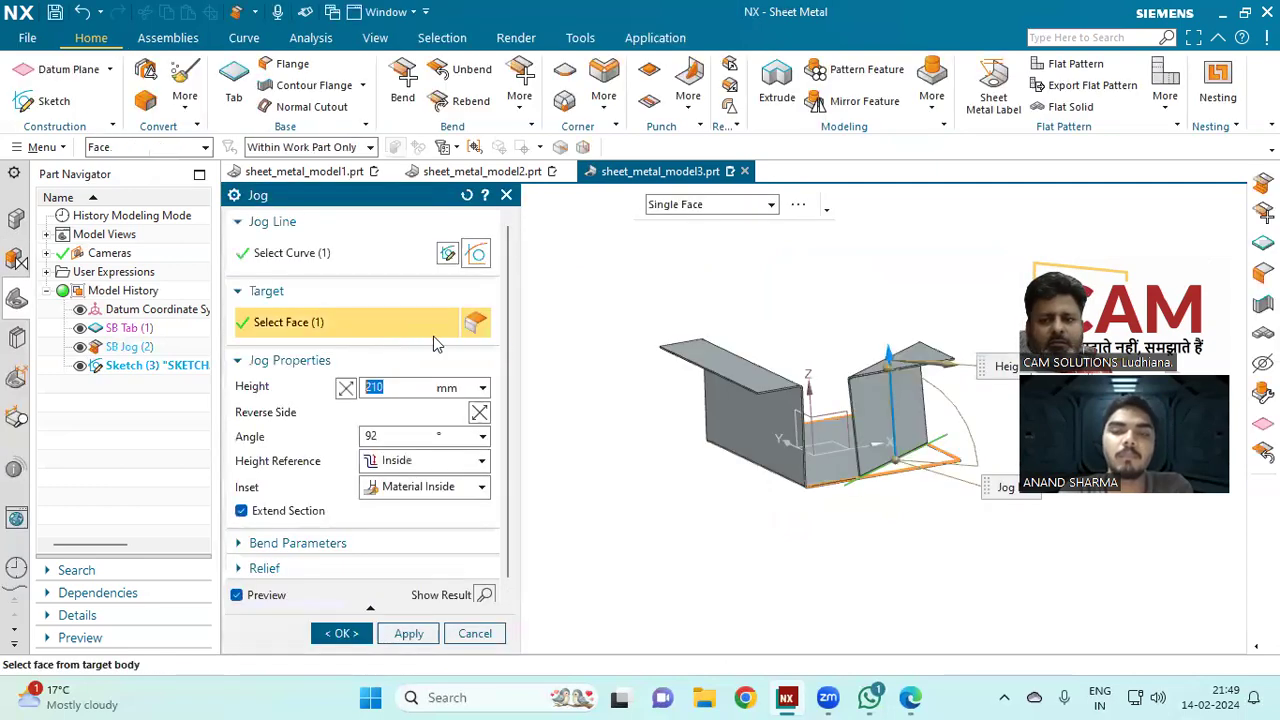
Step: Reduce the corner jog's angle to 77° and create it with a height of 210 mm
{"action": "middle_click_drag", "start_coordinate": [612, 372], "coordinate": [753, 408]}
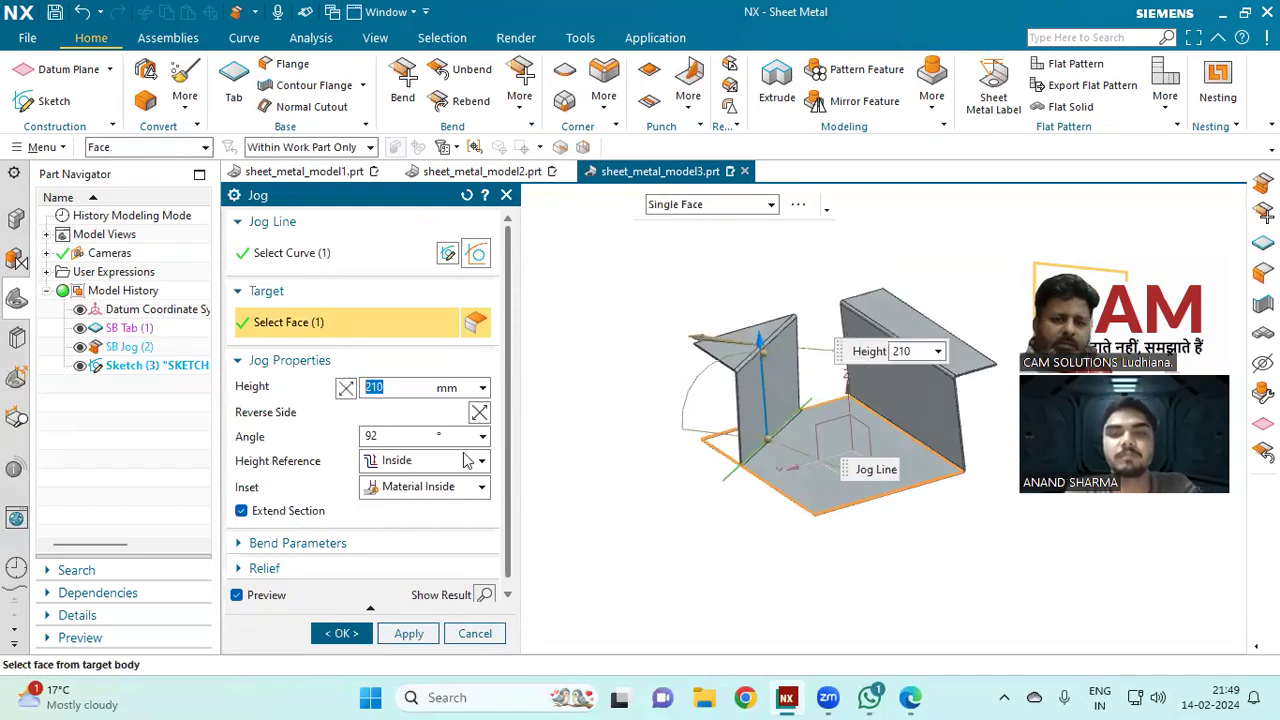
{"action": "key", "text": "Tab"}
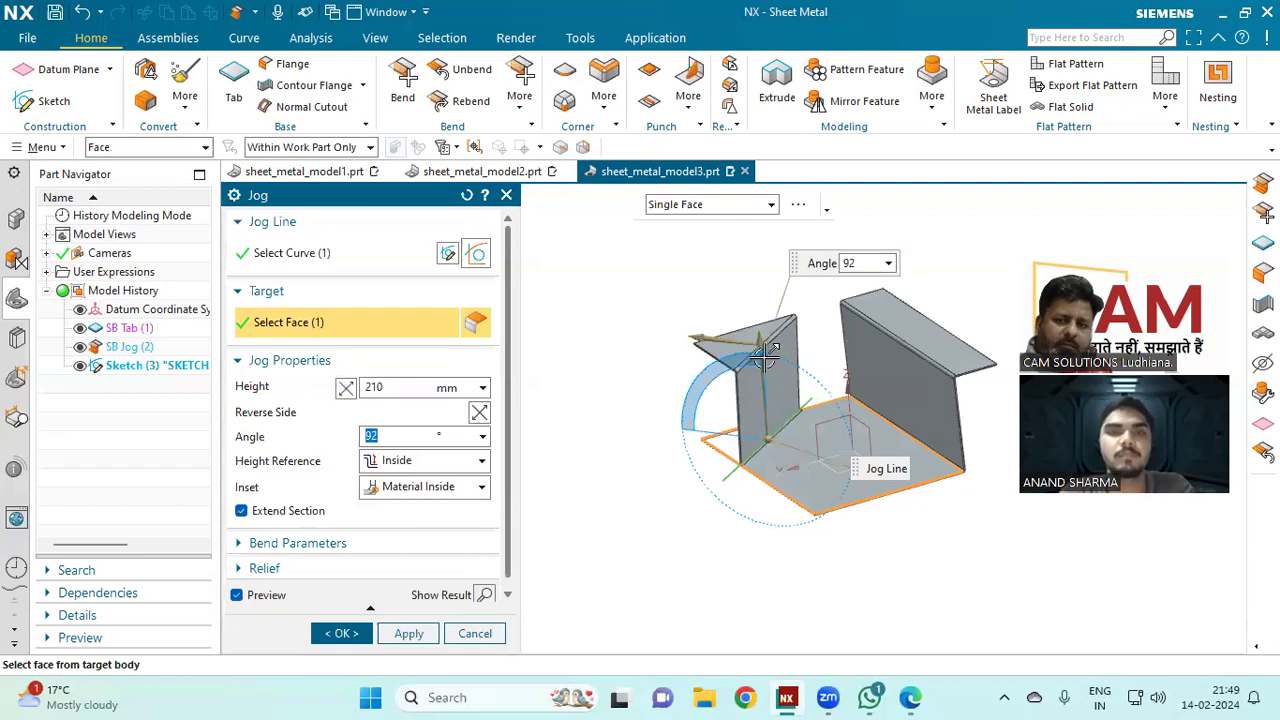
{"action": "left_click_drag", "start_coordinate": [789, 366], "coordinate": [741, 355]}
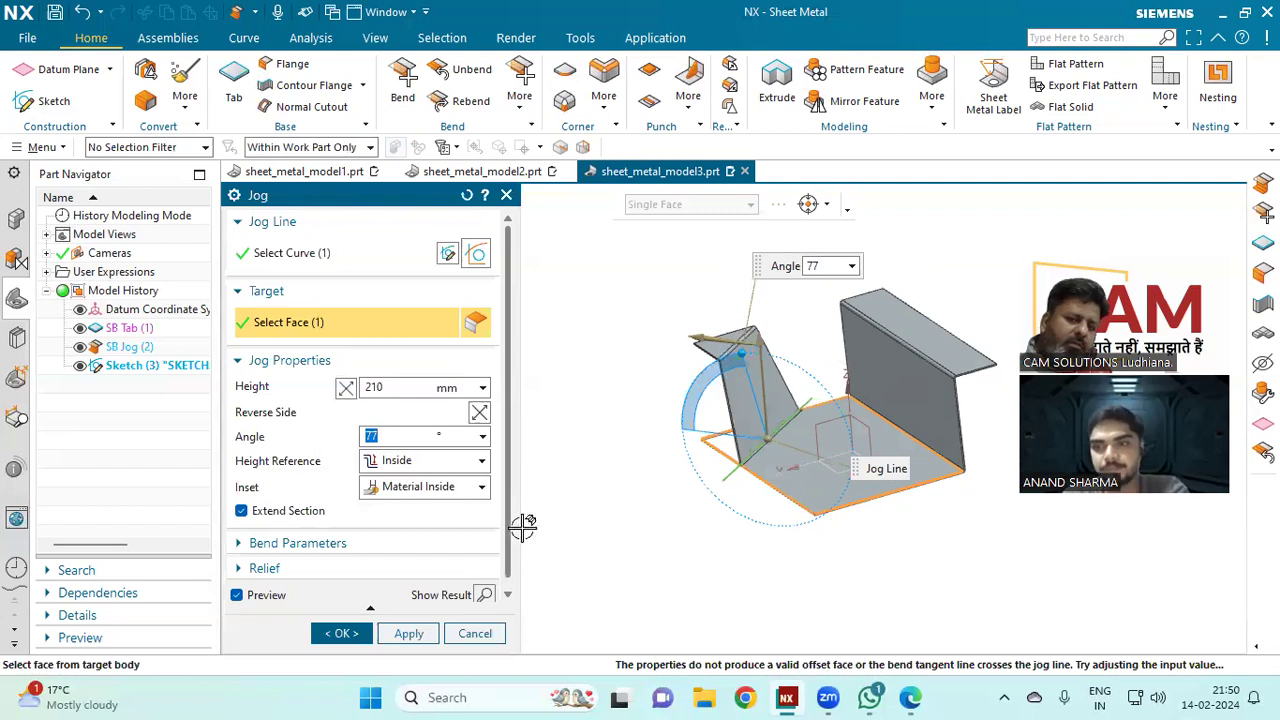
{"action": "left_click", "coordinate": [362, 633]}
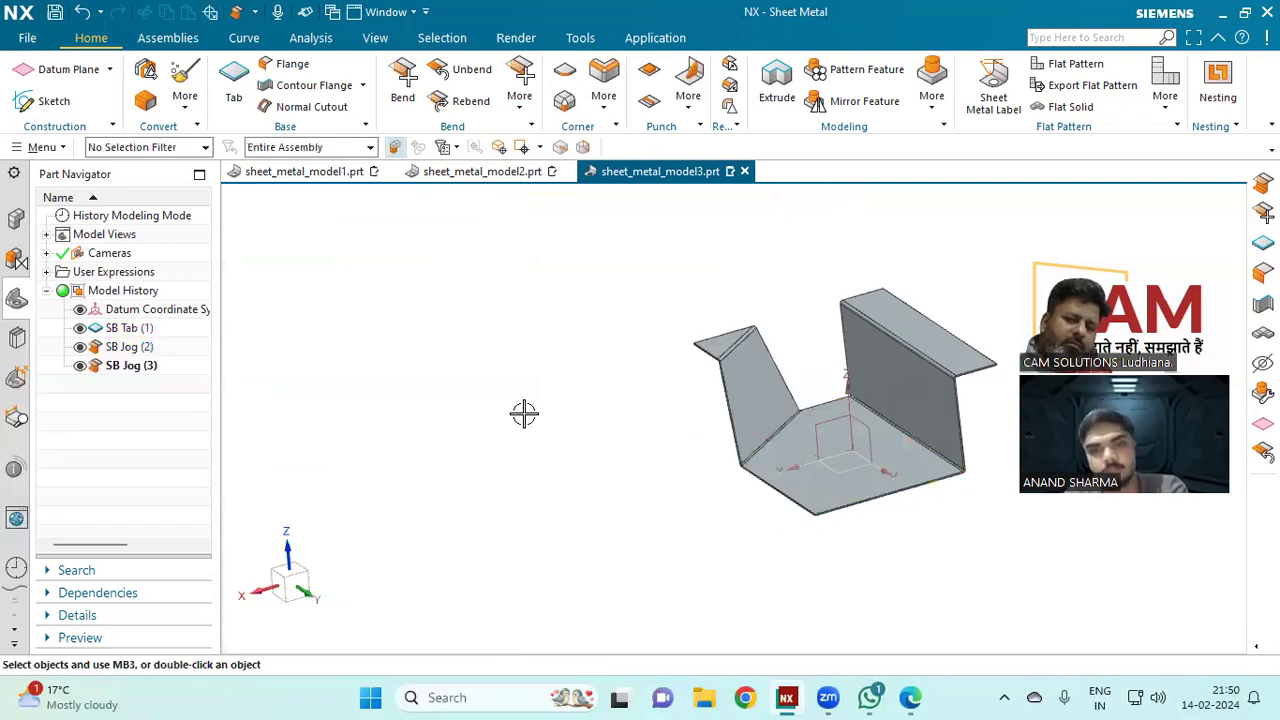
Step: Delete both jog features so that only the flat tab is left
{"action": "middle_click_drag", "start_coordinate": [565, 401], "coordinate": [655, 458]}
{"action": "scroll", "coordinate": [687, 367], "scroll_direction": "up", "scroll_amount": 5}
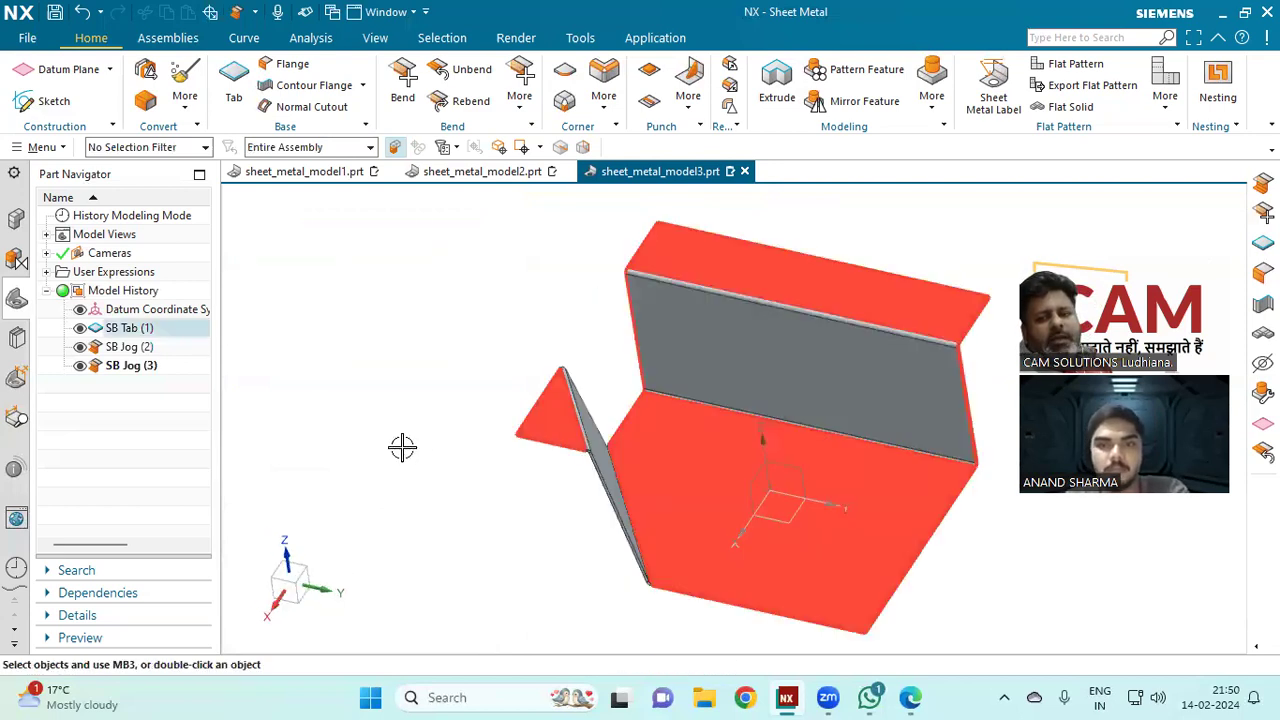
{"action": "right_click", "coordinate": [143, 366]}
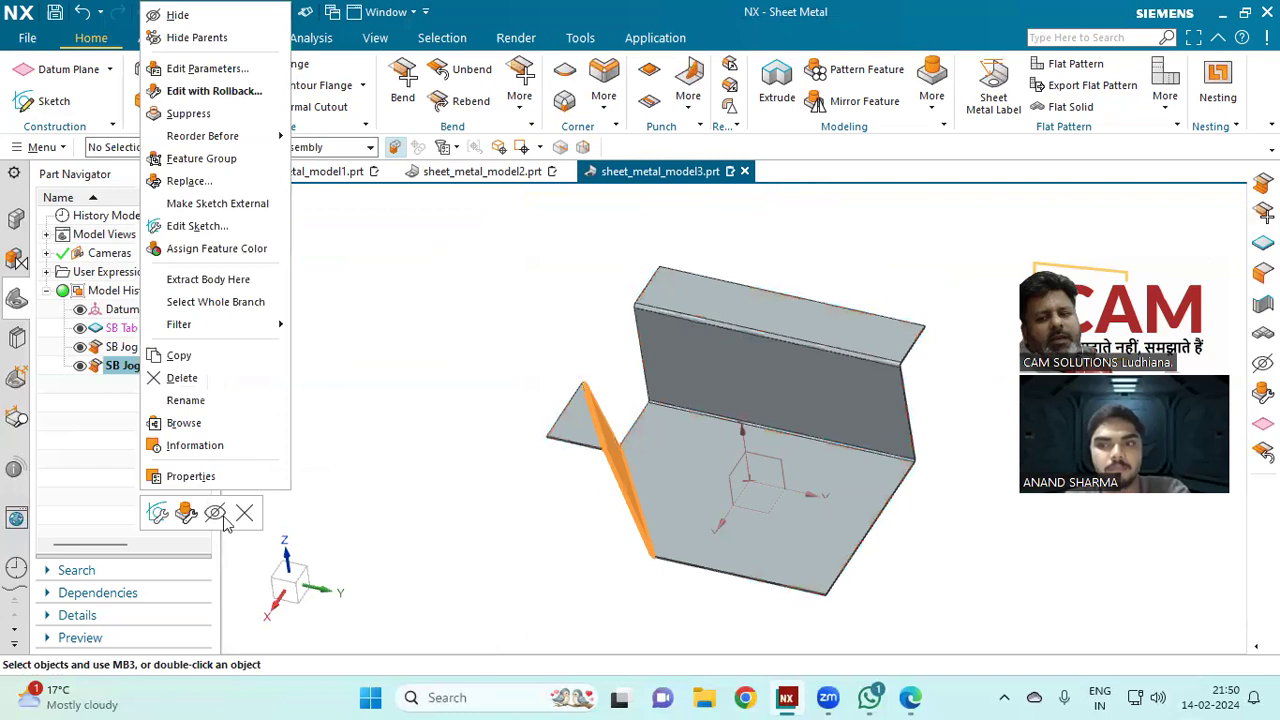
{"action": "left_click", "coordinate": [245, 515]}
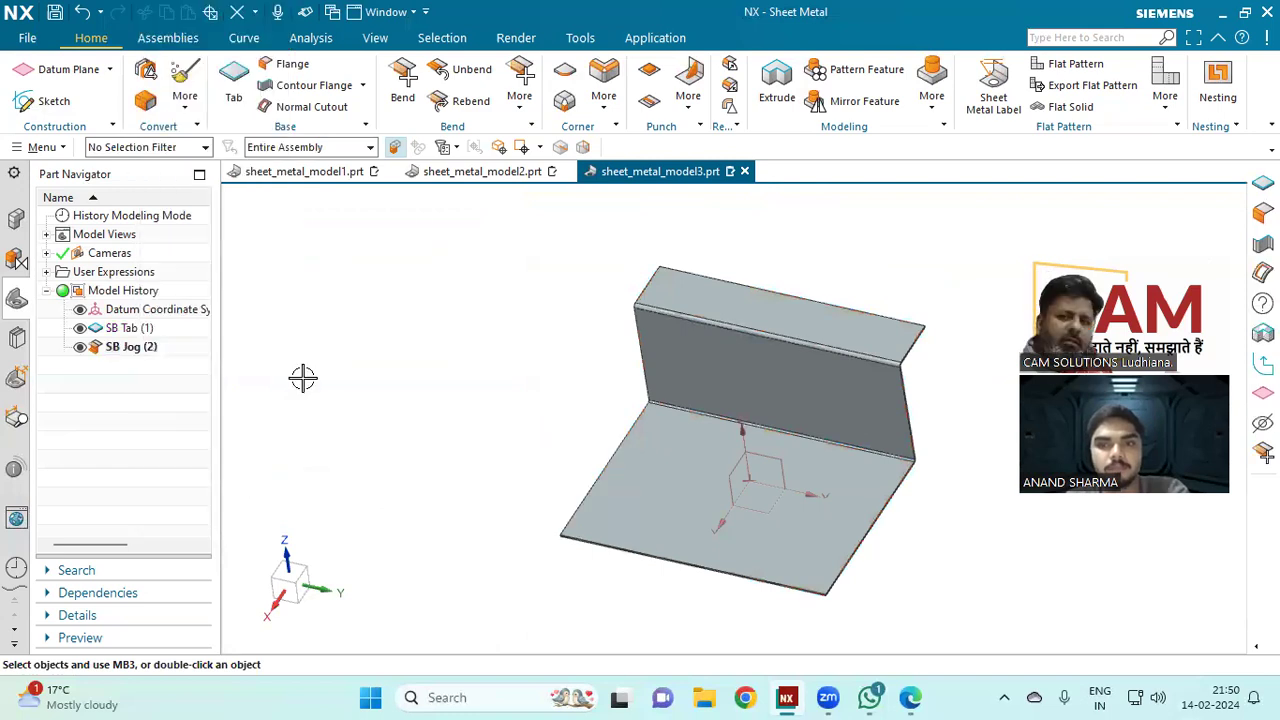
{"action": "right_click", "coordinate": [131, 346]}
{"action": "left_click", "coordinate": [206, 379]}
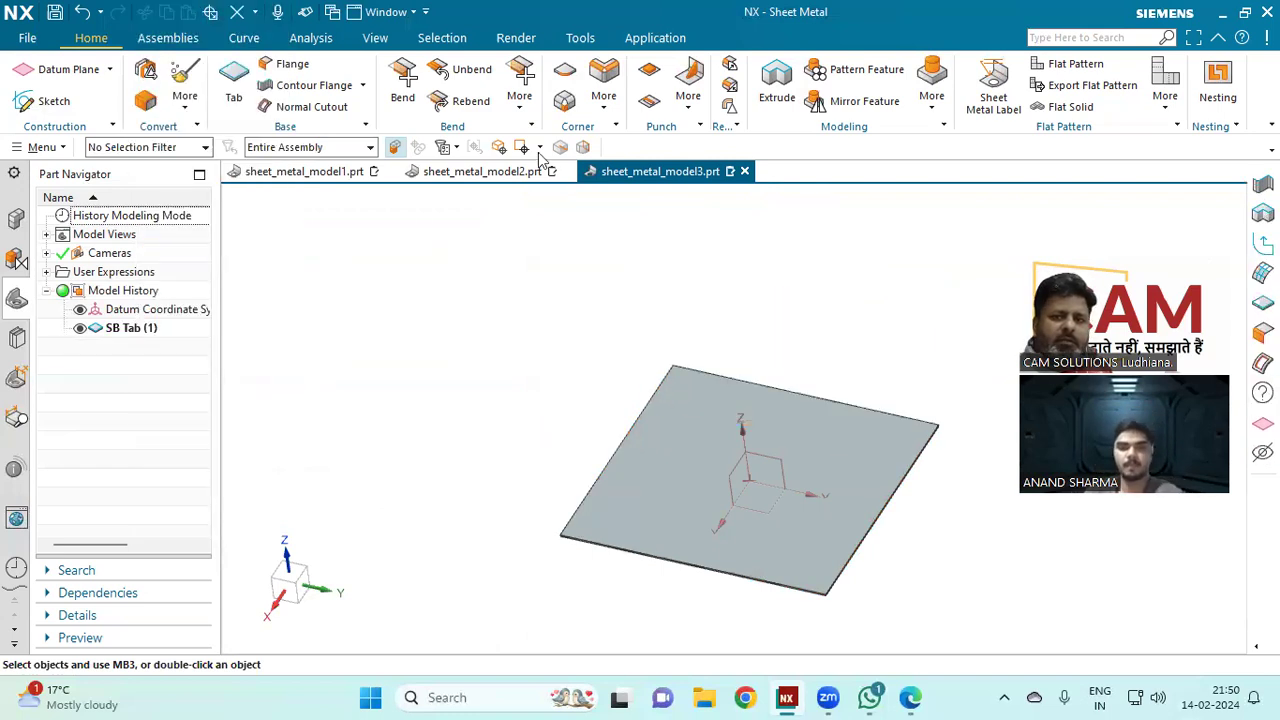
Step: Create a datum plane offset 530 mm above the XY plane of the flat tab
{"action": "left_click", "coordinate": [522, 106]}
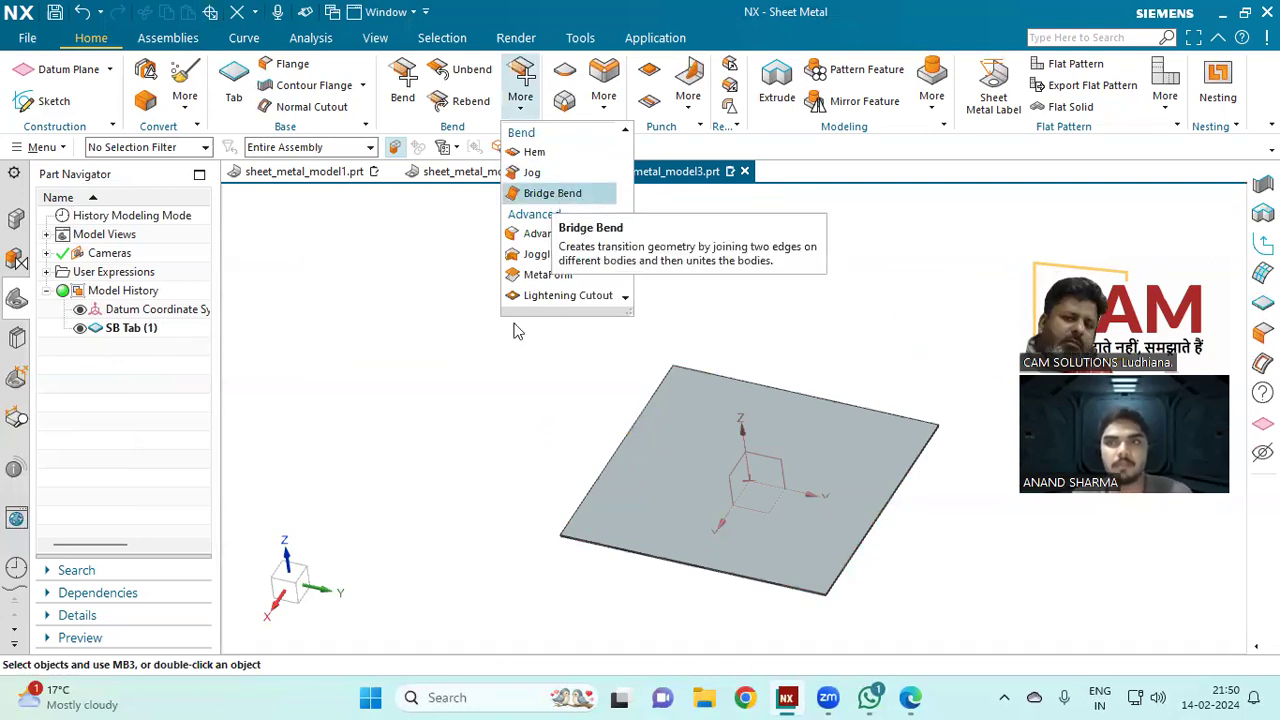
{"action": "middle_click_drag", "start_coordinate": [554, 394], "coordinate": [514, 397]}
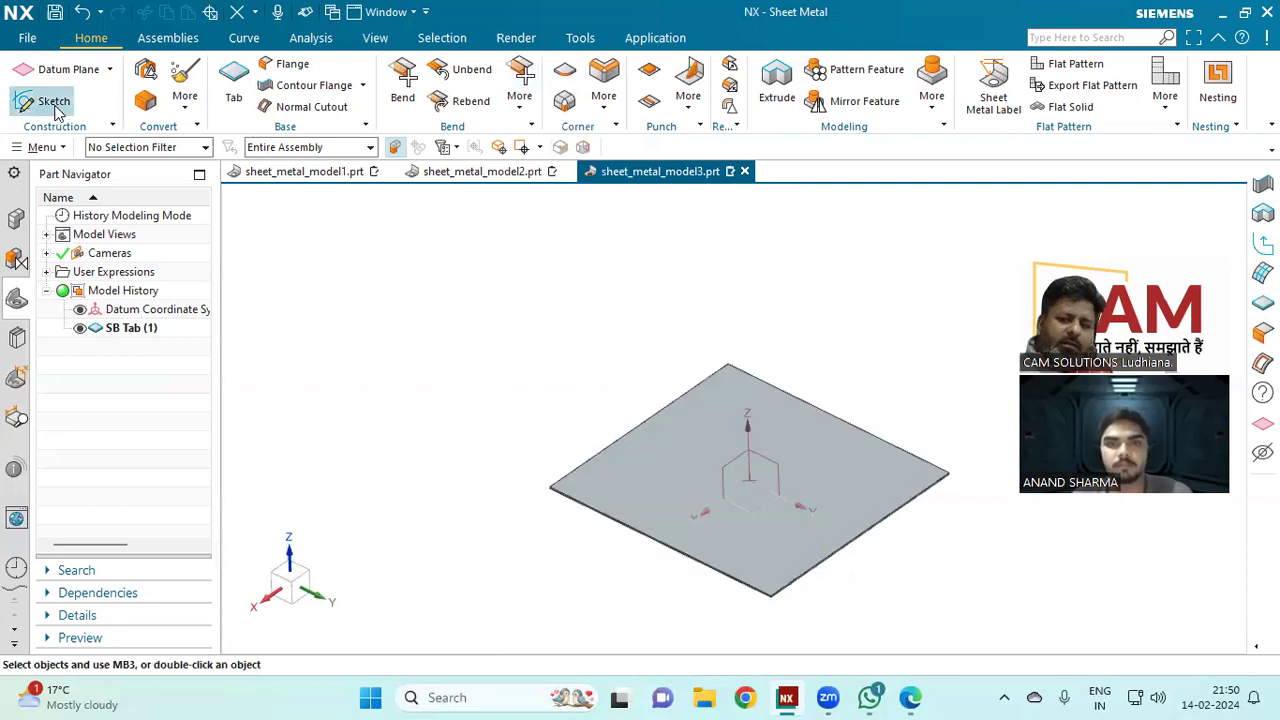
{"action": "left_click", "coordinate": [60, 69]}
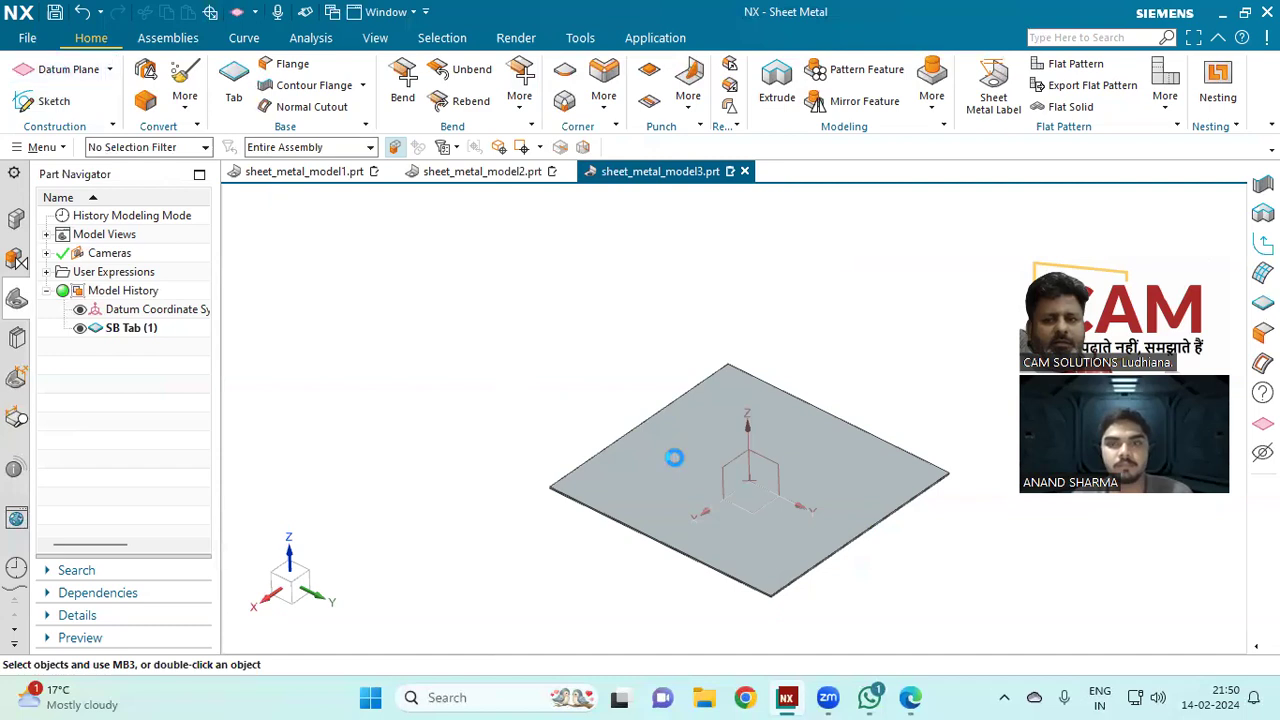
{"action": "left_click", "coordinate": [602, 516]}
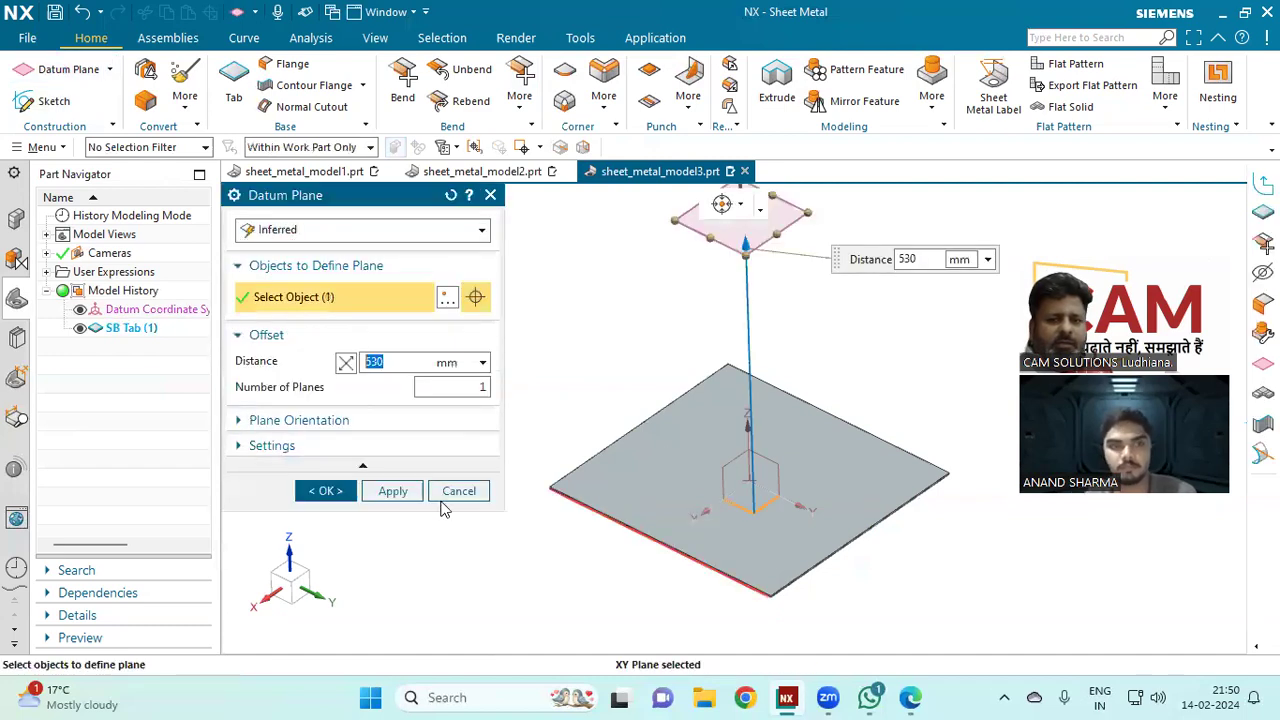
{"action": "left_click", "coordinate": [327, 489]}
Step: Start a Tab and sketch on the offset plane a rectangle about 170 by 210 mm, its near edge about 620 mm from the X axis
{"action": "middle_click_drag", "start_coordinate": [477, 497], "coordinate": [367, 324]}
{"action": "left_click", "coordinate": [233, 86]}
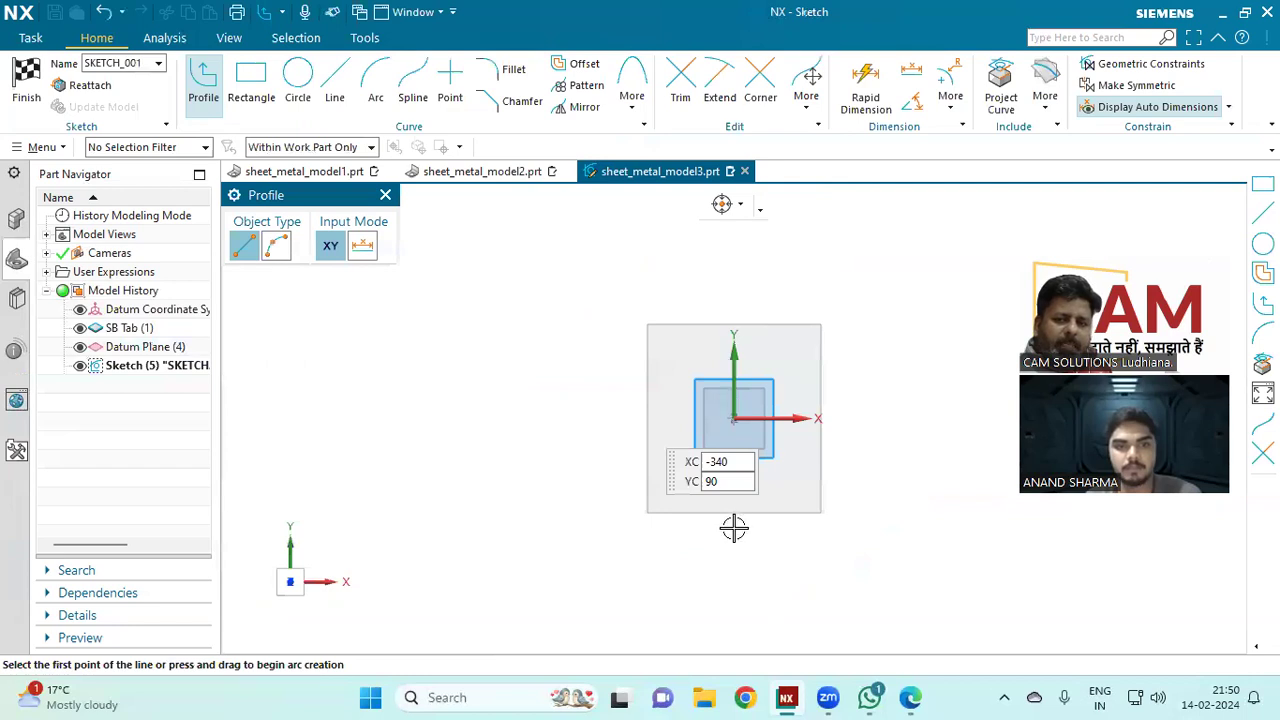
{"action": "middle_click_drag", "start_coordinate": [734, 529], "coordinate": [692, 387], "text": "shift"}
{"action": "left_click", "coordinate": [248, 88]}
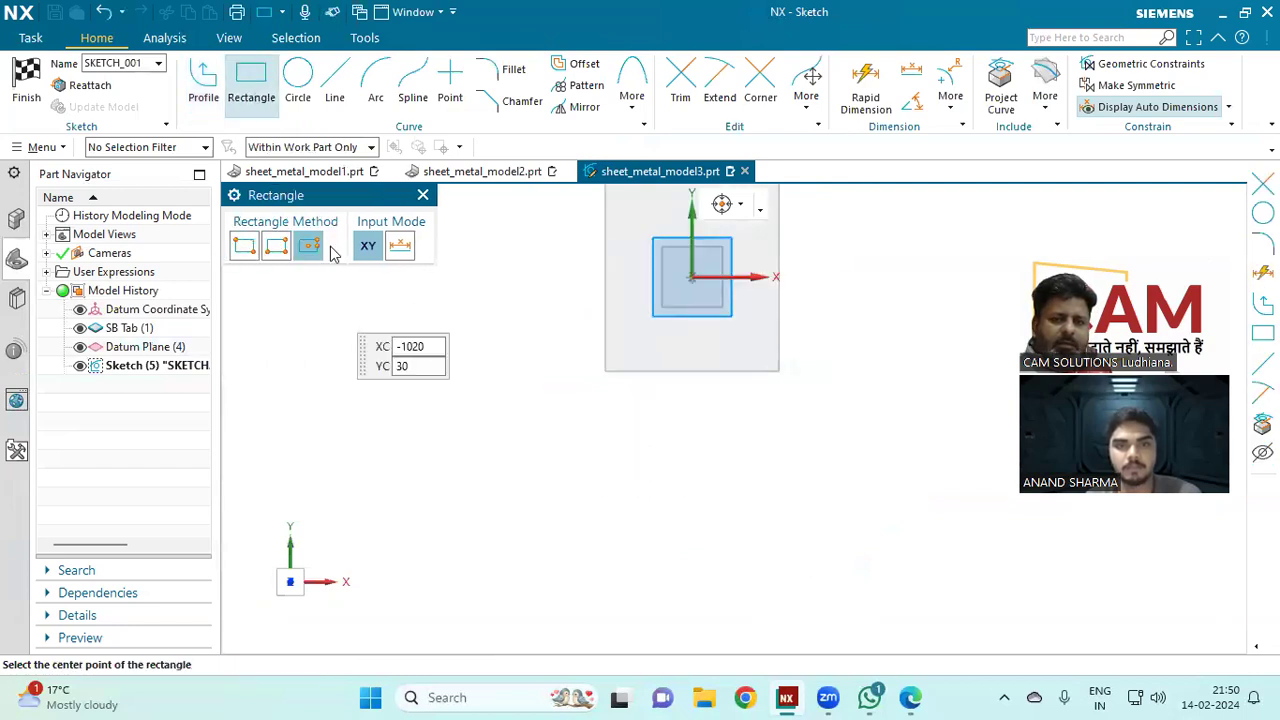
{"action": "left_click", "coordinate": [254, 250]}
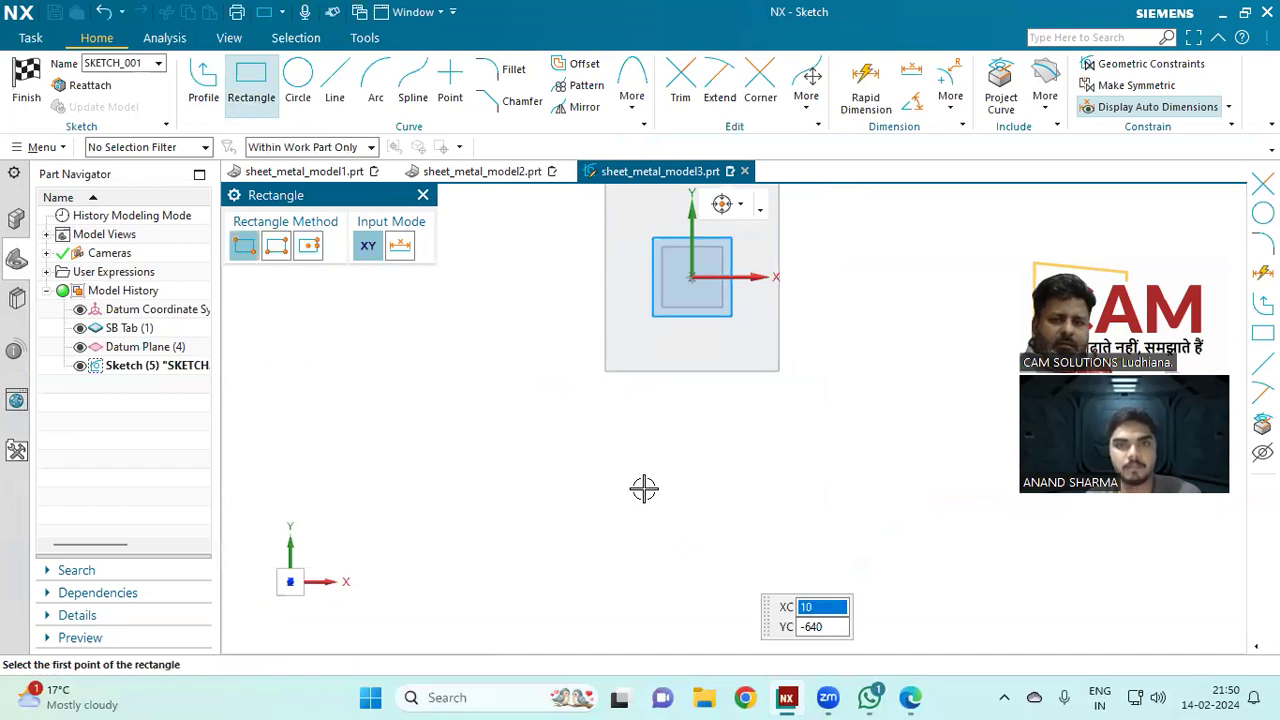
{"action": "left_click", "coordinate": [656, 521]}
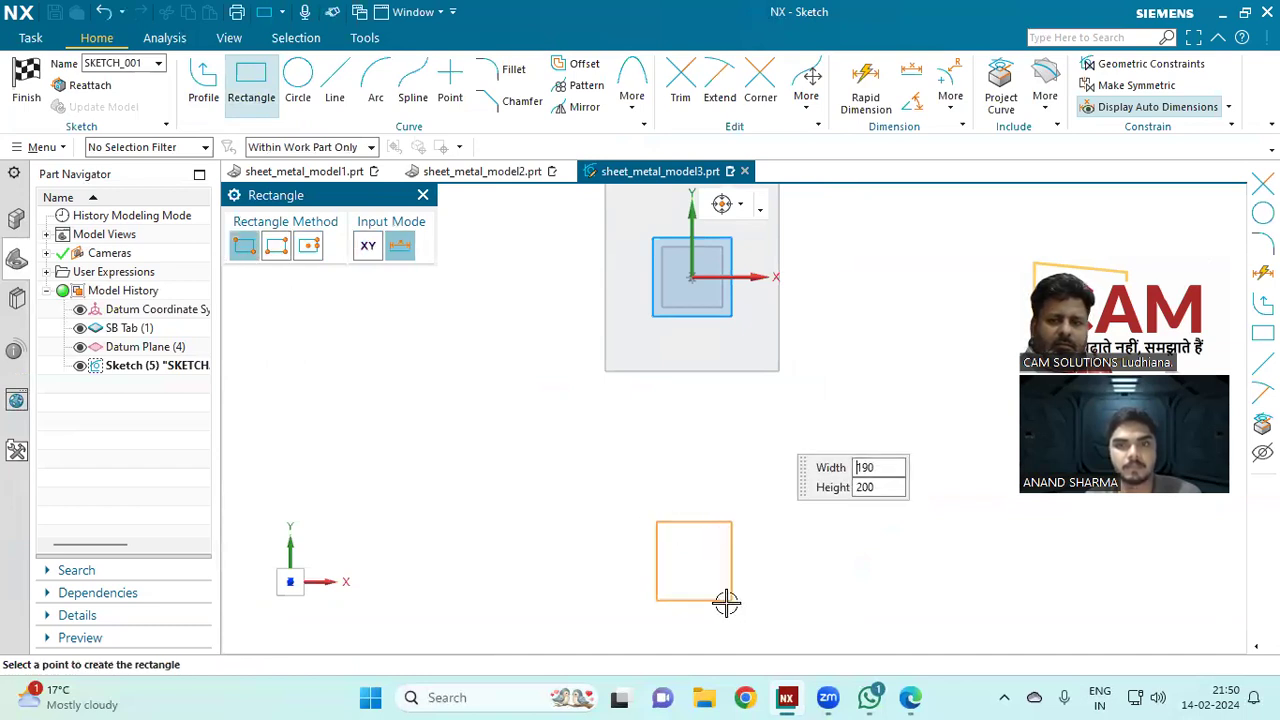
{"action": "left_click", "coordinate": [723, 604]}
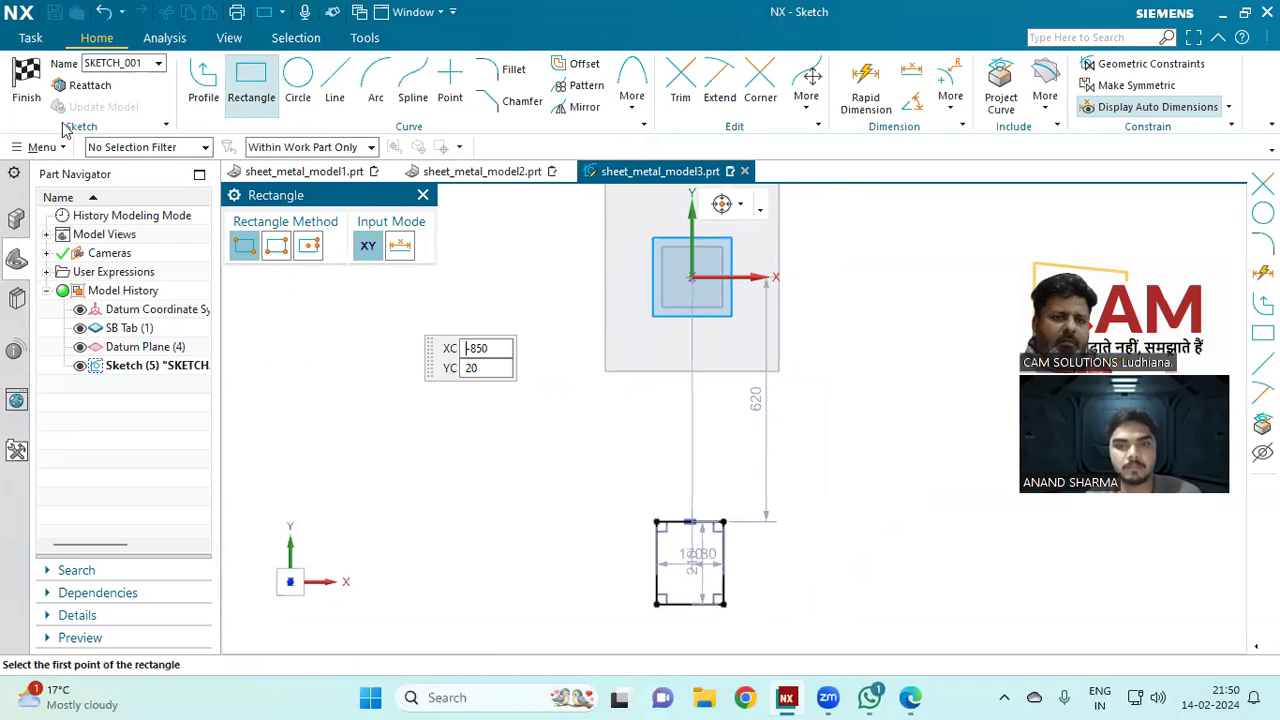
{"action": "left_click", "coordinate": [33, 103]}
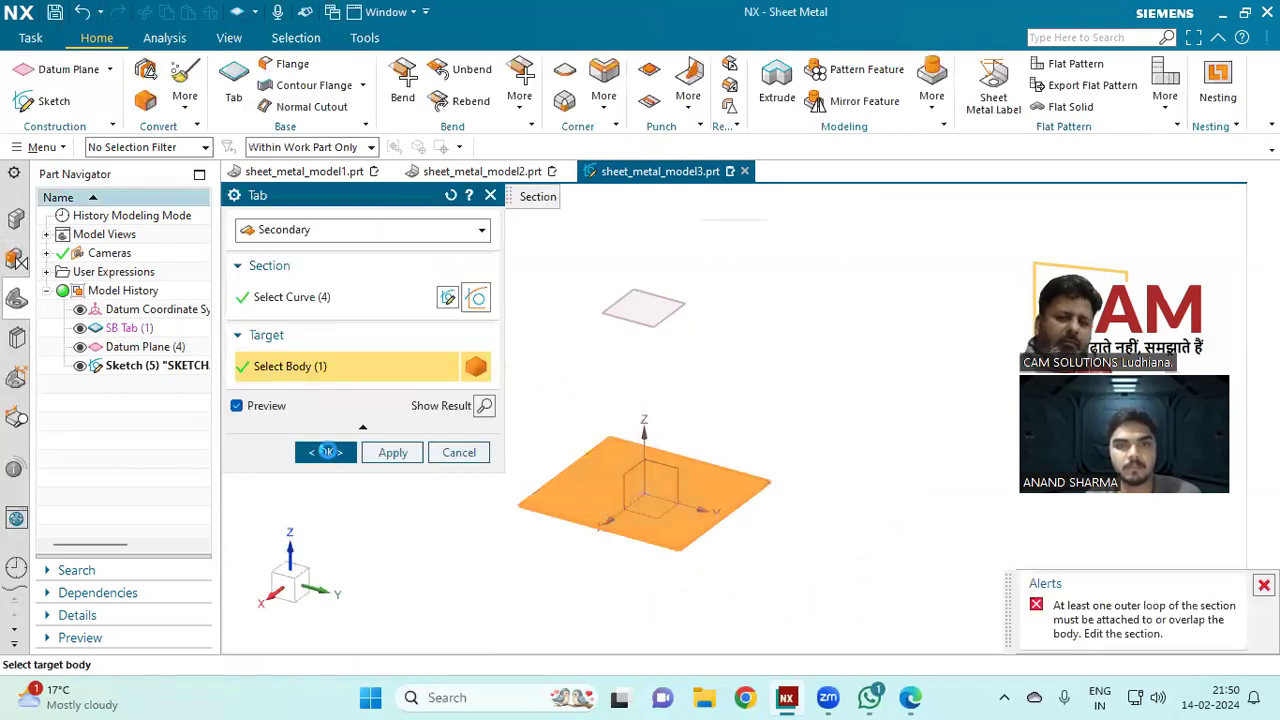
Step: Change the tab type from Secondary to Base and create the separate upper tab with 3 mm thickness
{"action": "left_click", "coordinate": [327, 452]}
{"action": "left_click", "coordinate": [653, 369]}
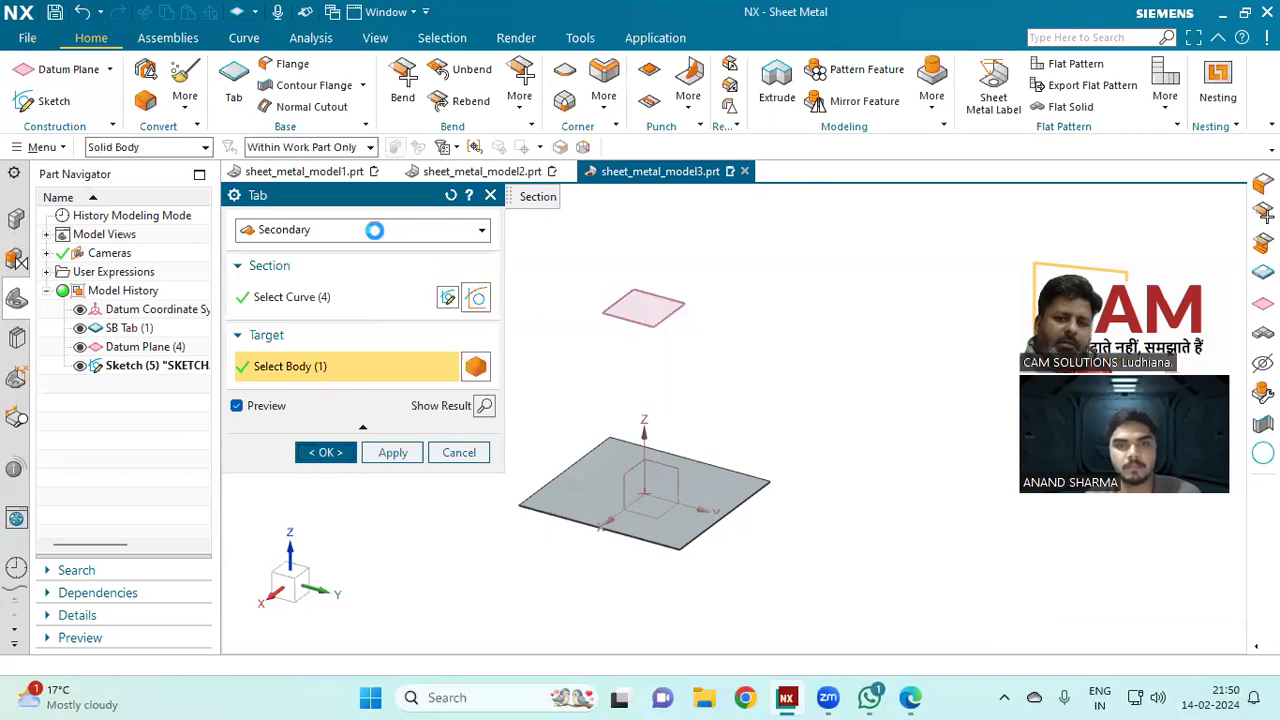
{"action": "left_click", "coordinate": [343, 229]}
{"action": "left_click", "coordinate": [300, 252]}
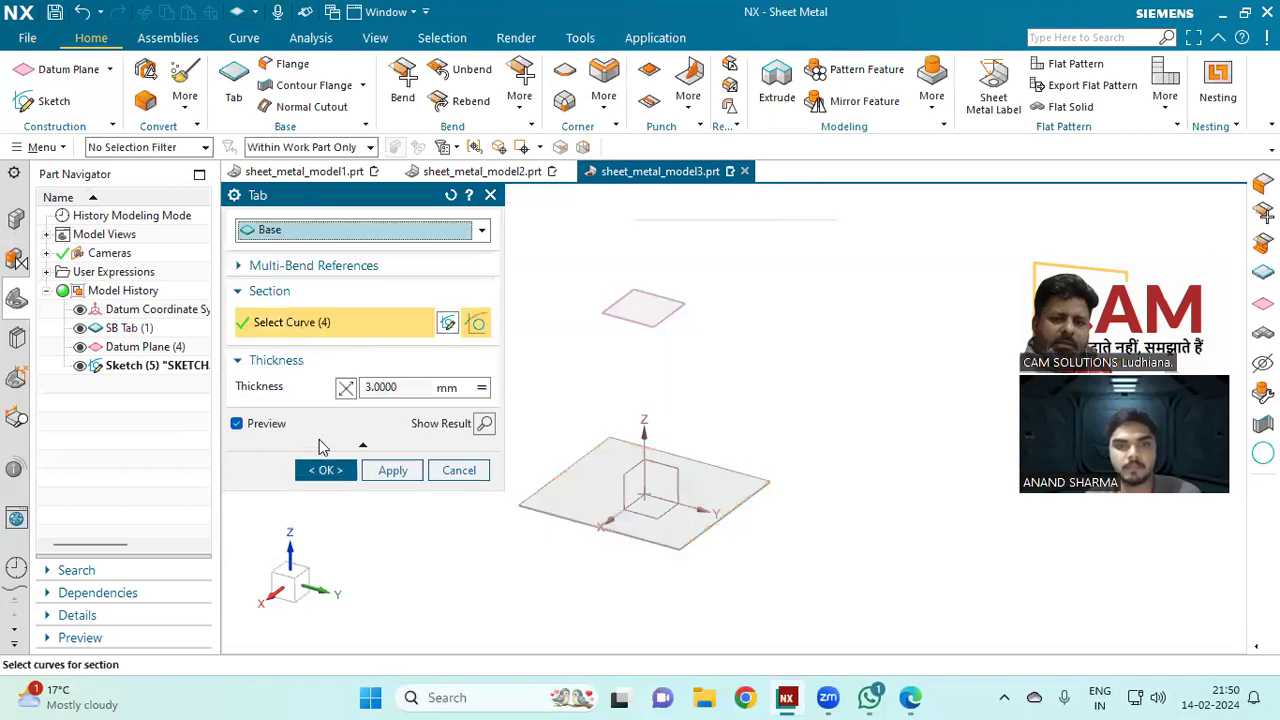
{"action": "left_click", "coordinate": [422, 297]}
{"action": "mouse_move", "coordinate": [474, 451]}
{"action": "middle_mouse_down"}
{"action": "mouse_move", "coordinate": [546, 451]}
{"action": "mouse_move", "coordinate": [493, 497]}
{"action": "mouse_move", "coordinate": [534, 466]}
{"action": "mouse_move", "coordinate": [491, 466]}
{"action": "mouse_move", "coordinate": [474, 483]}
{"action": "mouse_move", "coordinate": [451, 441]}
{"action": "middle_mouse_up"}
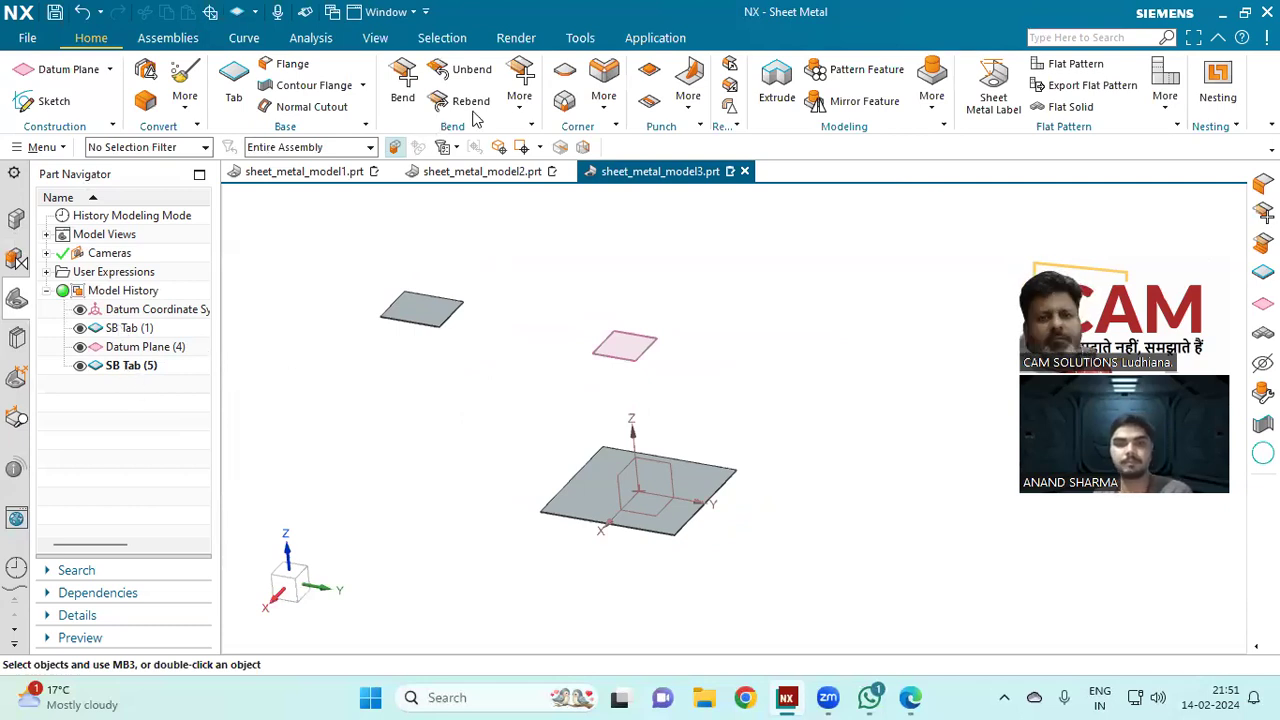
Step: Start a Z or U Transition Bridge Bend from the upper tab's near edge to the facing edge of the base tab
{"action": "left_click", "coordinate": [520, 96]}
{"action": "left_click", "coordinate": [540, 193]}
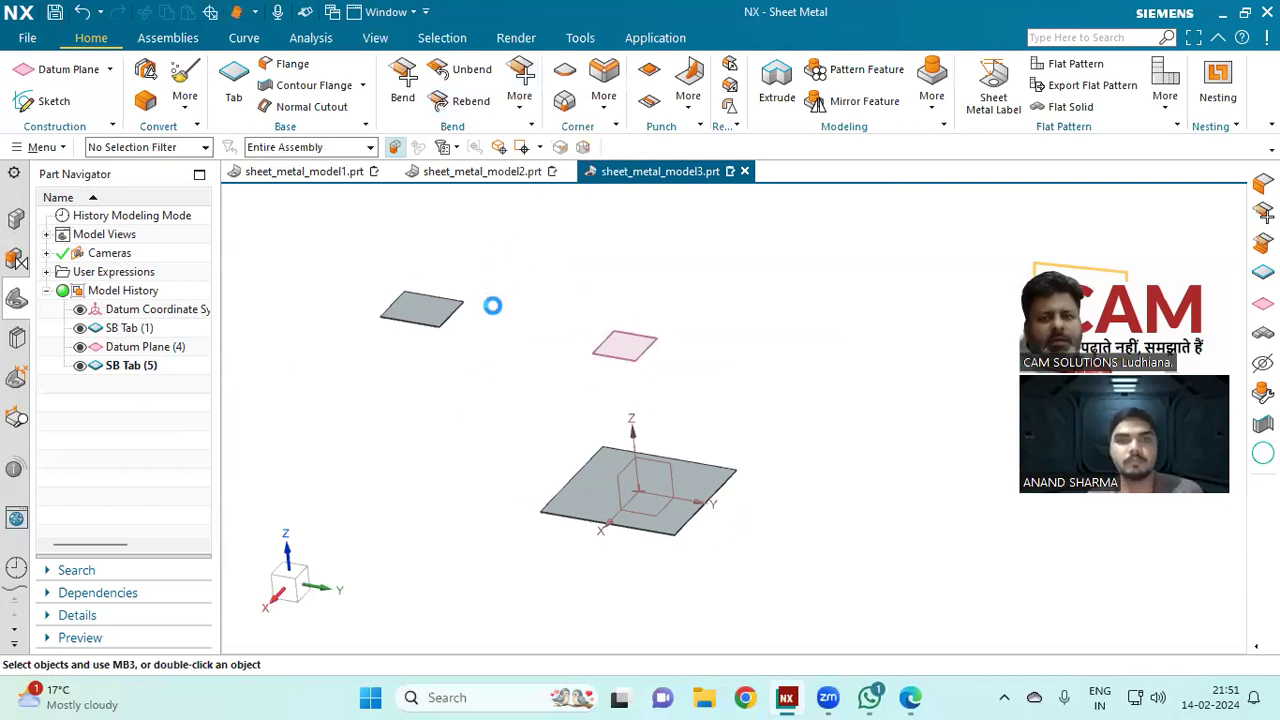
{"action": "scroll", "coordinate": [700, 355], "scroll_direction": "up", "scroll_amount": 5}
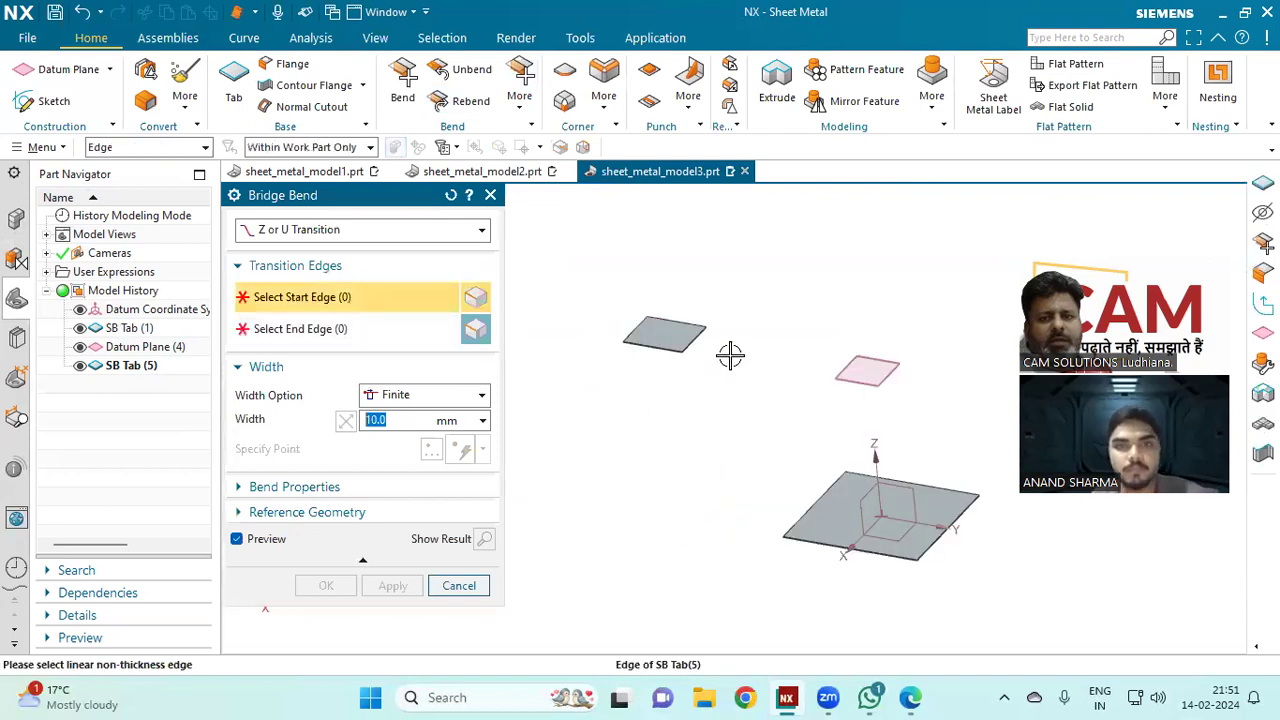
{"action": "left_click", "coordinate": [690, 333]}
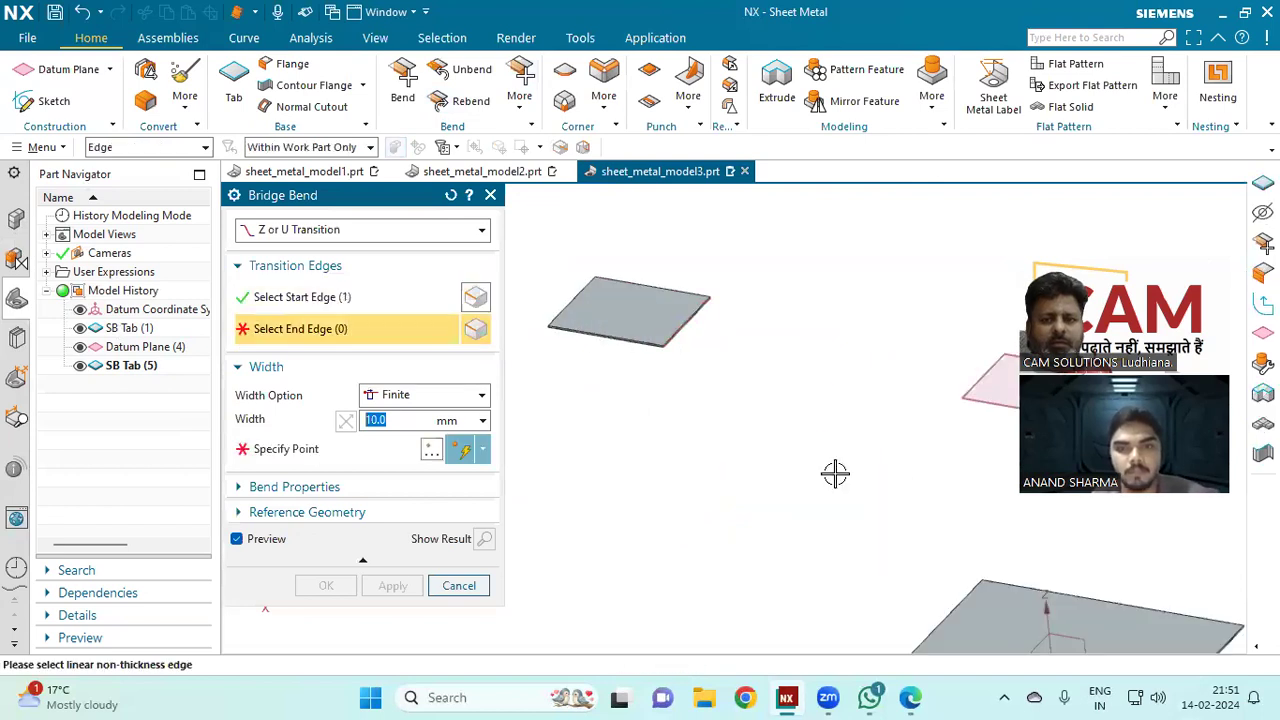
{"action": "left_click", "coordinate": [929, 617]}
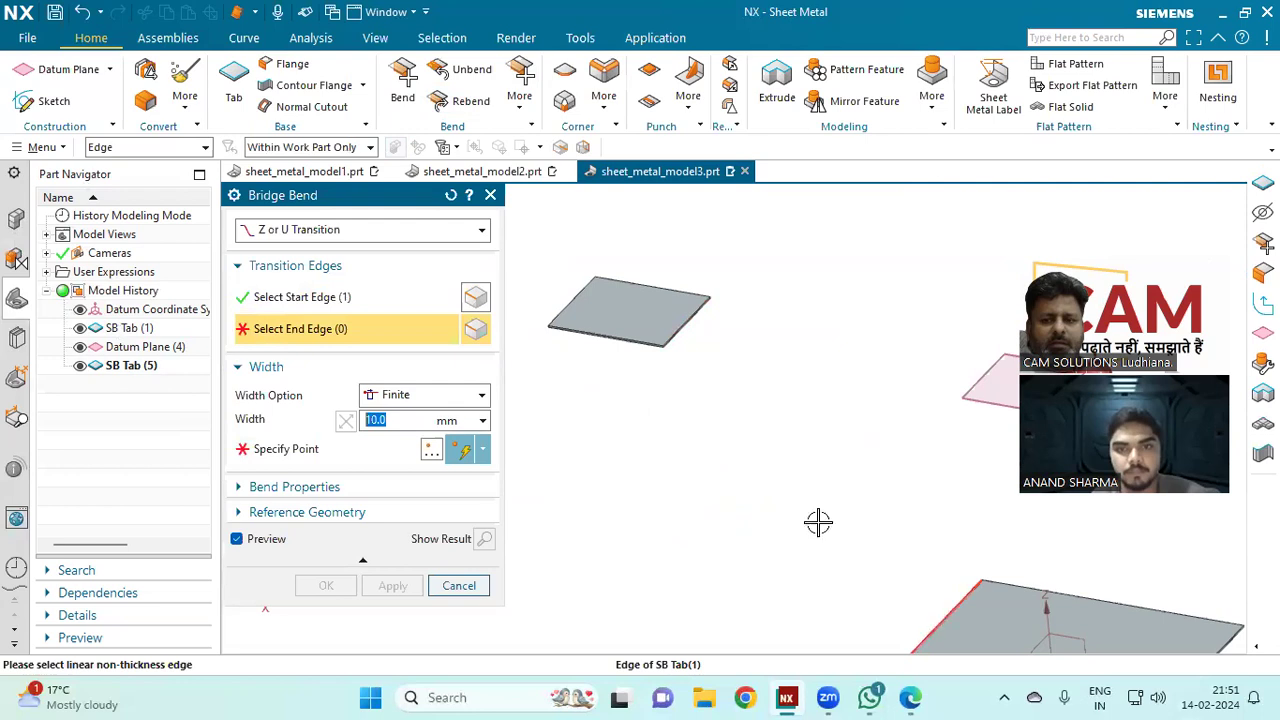
{"action": "scroll", "coordinate": [782, 348], "scroll_direction": "down", "scroll_amount": 3}
Step: Set the bridge bend's width option to Symmetric and place its reference point at the middle of the upper tab's edge
{"action": "left_click", "coordinate": [468, 400]}
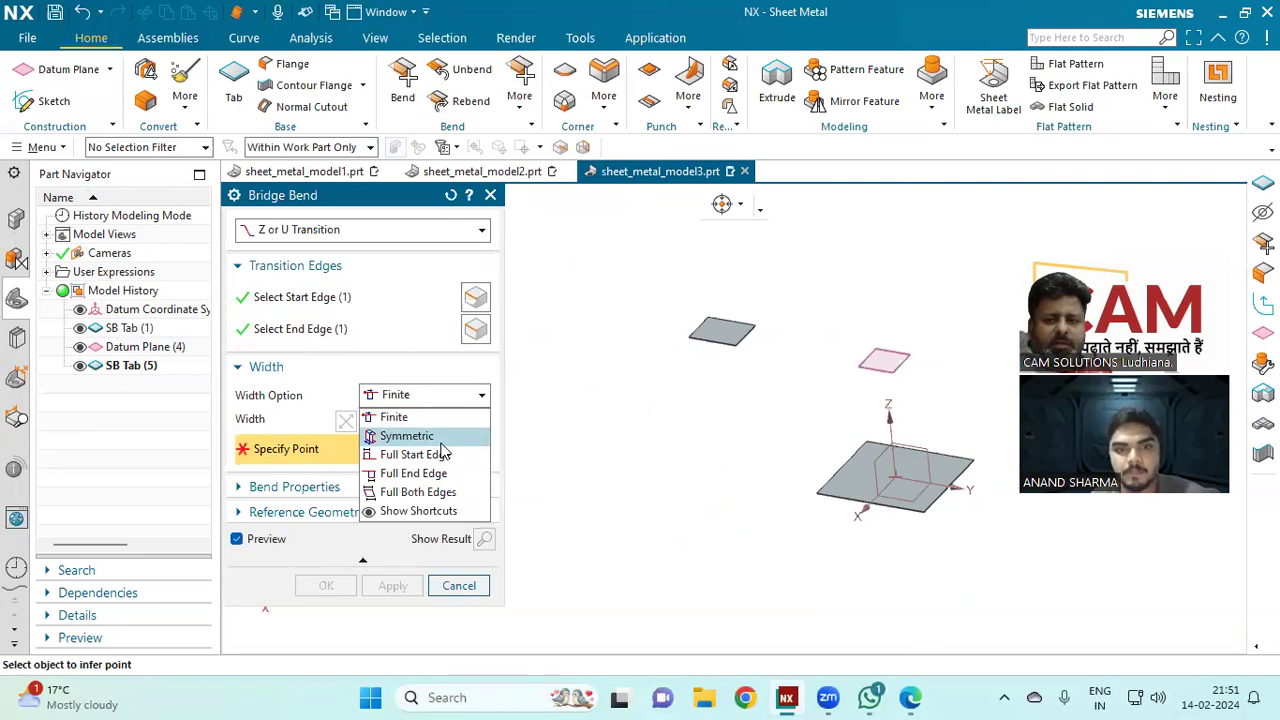
{"action": "left_click", "coordinate": [440, 444]}
{"action": "scroll", "coordinate": [743, 325], "scroll_direction": "up", "scroll_amount": 1}
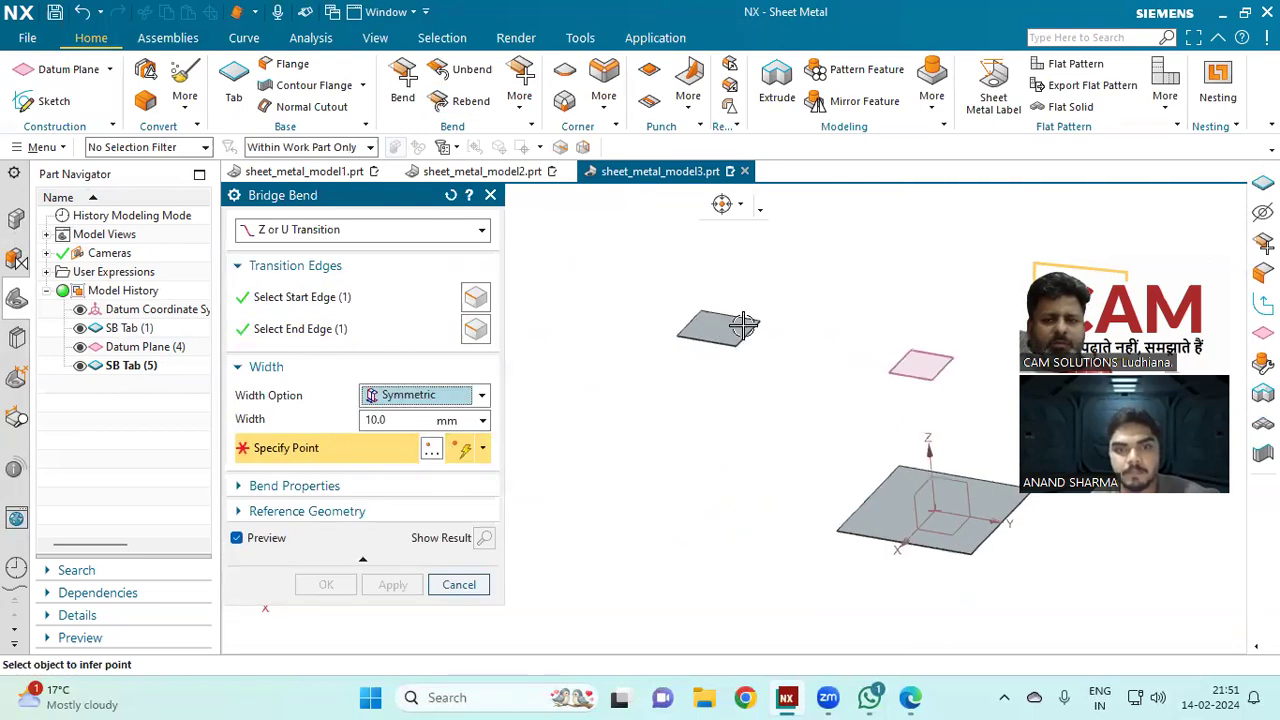
{"action": "scroll", "coordinate": [745, 330], "scroll_direction": "up", "scroll_amount": 3}
{"action": "left_click", "coordinate": [753, 343]}
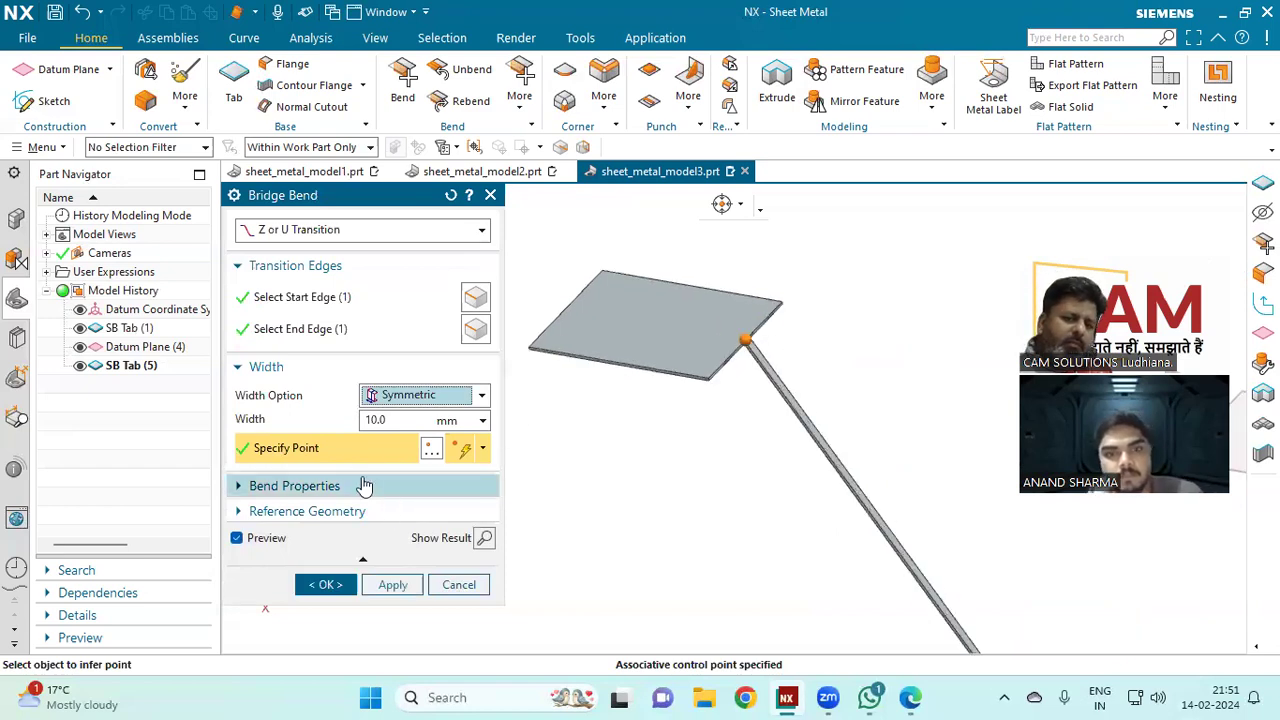
Step: Try the Finite width option, switch back to Symmetric and set the bridge width to 60 mm
{"action": "left_click", "coordinate": [403, 396]}
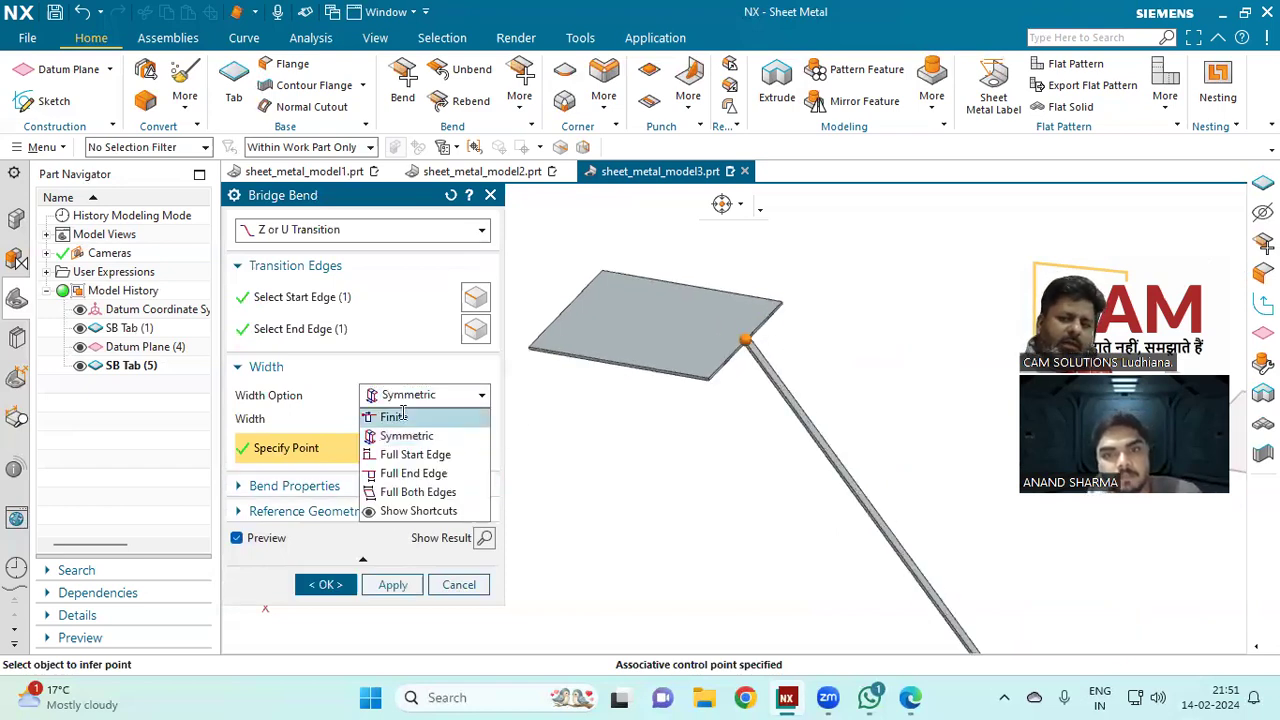
{"action": "left_click", "coordinate": [398, 411]}
{"action": "left_click", "coordinate": [420, 396]}
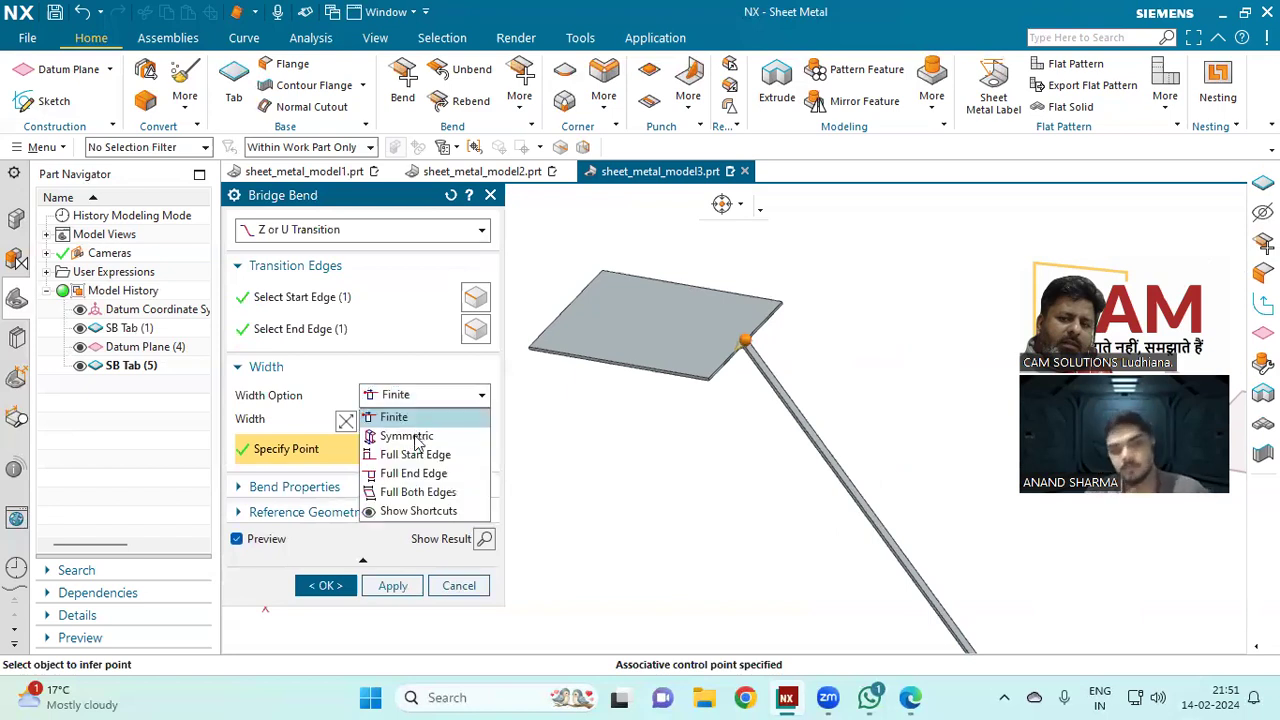
{"action": "left_click", "coordinate": [405, 433]}
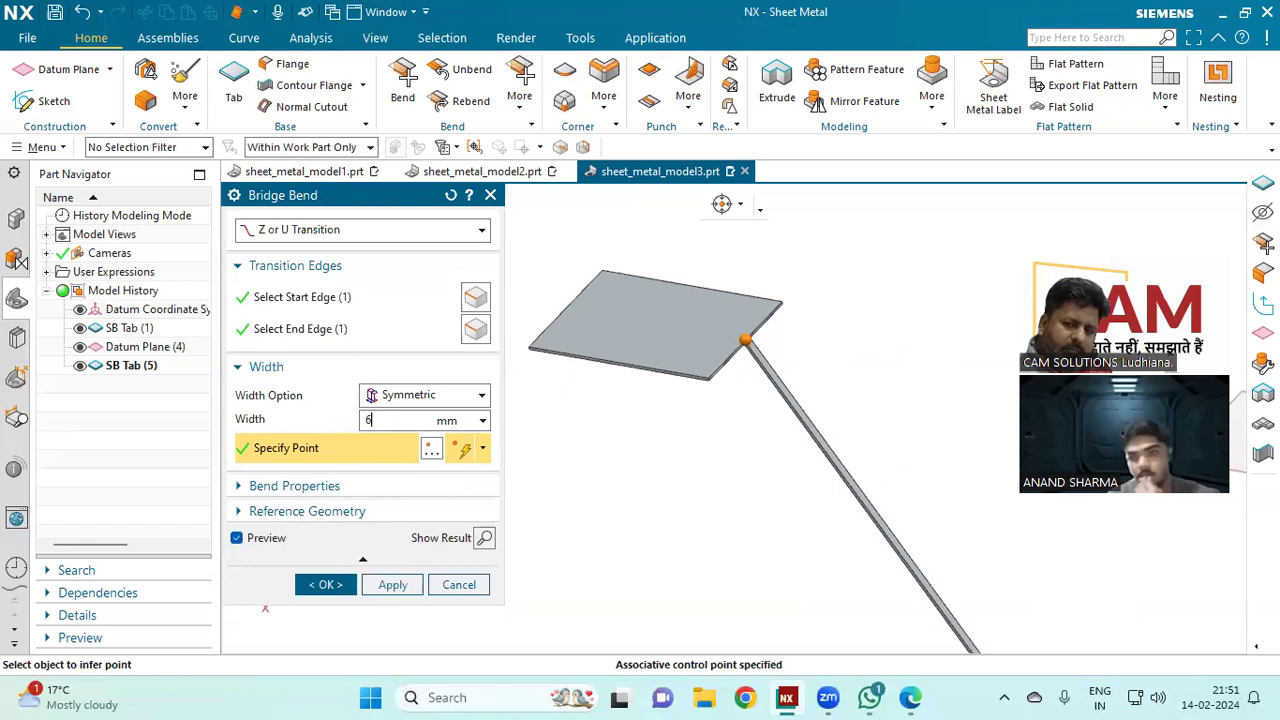
{"action": "key", "text": "Return"}
{"action": "scroll", "coordinate": [804, 369], "scroll_direction": "up", "scroll_amount": 2}
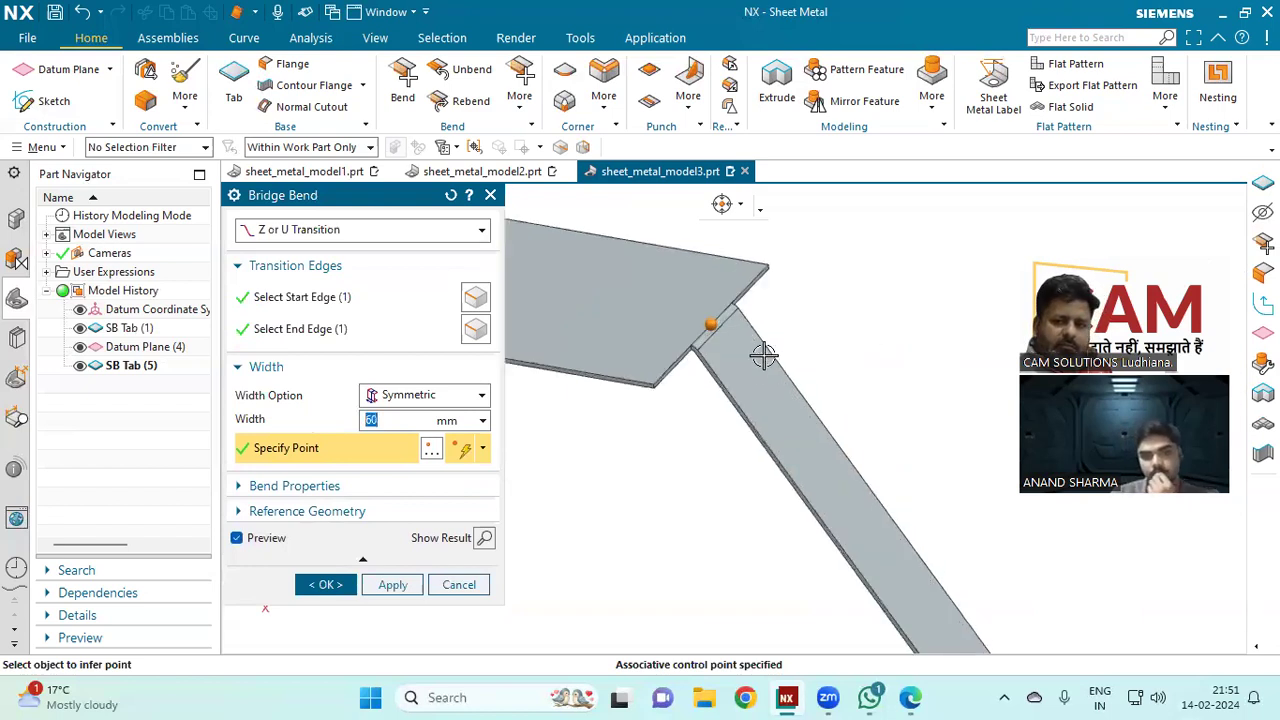
{"action": "scroll", "coordinate": [764, 356], "scroll_direction": "down", "scroll_amount": 4}
{"action": "scroll", "coordinate": [774, 352], "scroll_direction": "down", "scroll_amount": 3}
{"action": "scroll", "coordinate": [854, 443], "scroll_direction": "up", "scroll_amount": 1}
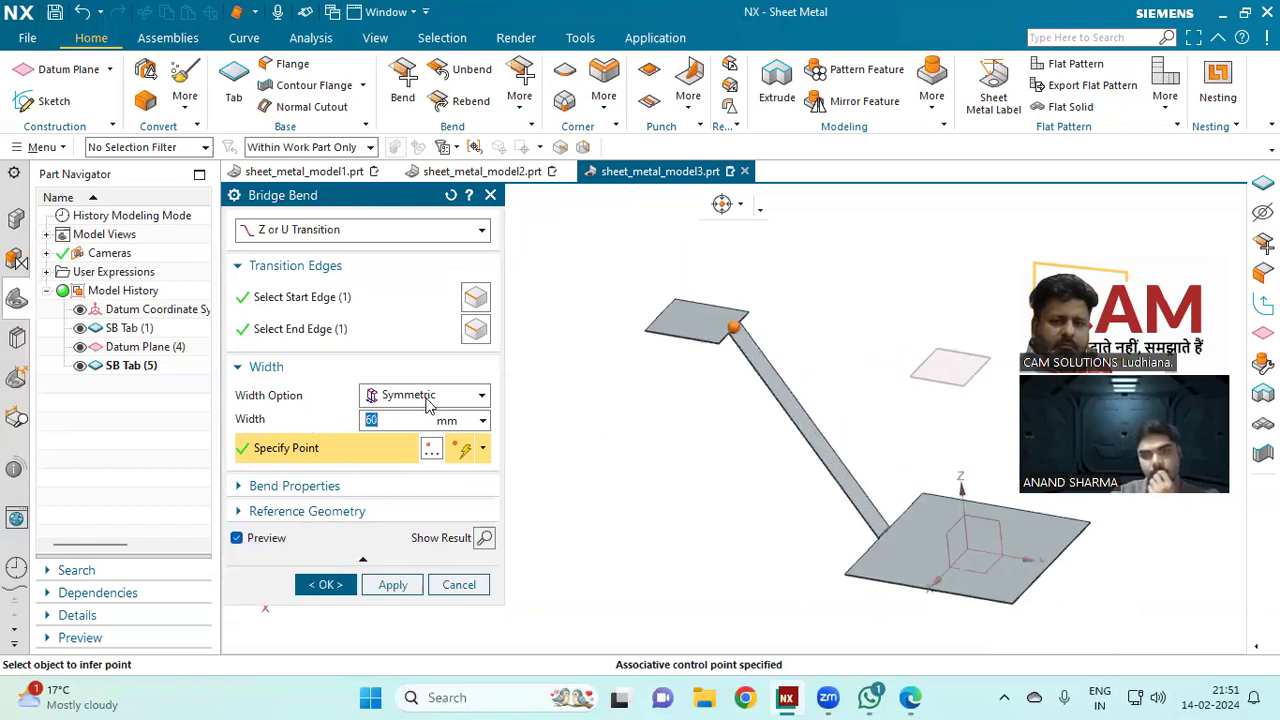
Step: Compare the Full Both Edges, Full End Edge, Full Start Edge and Symmetric width options on the bridge bend preview
{"action": "left_click", "coordinate": [428, 398]}
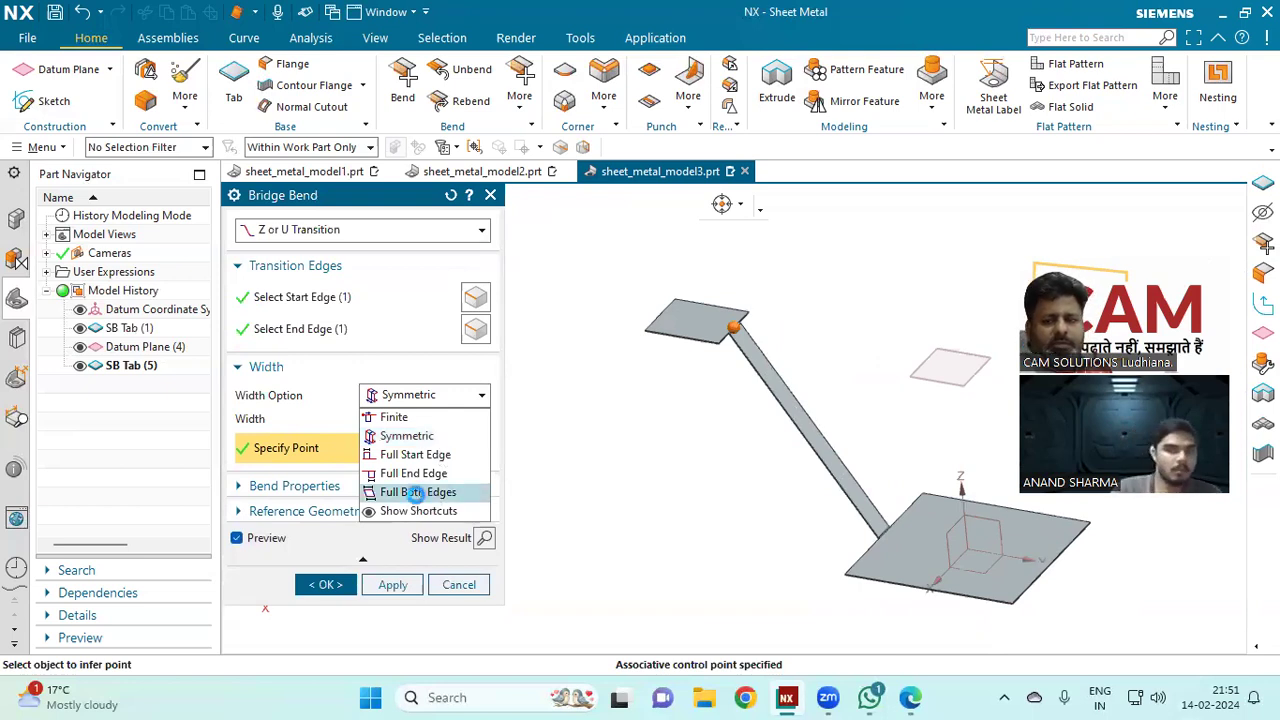
{"action": "left_click", "coordinate": [418, 492]}
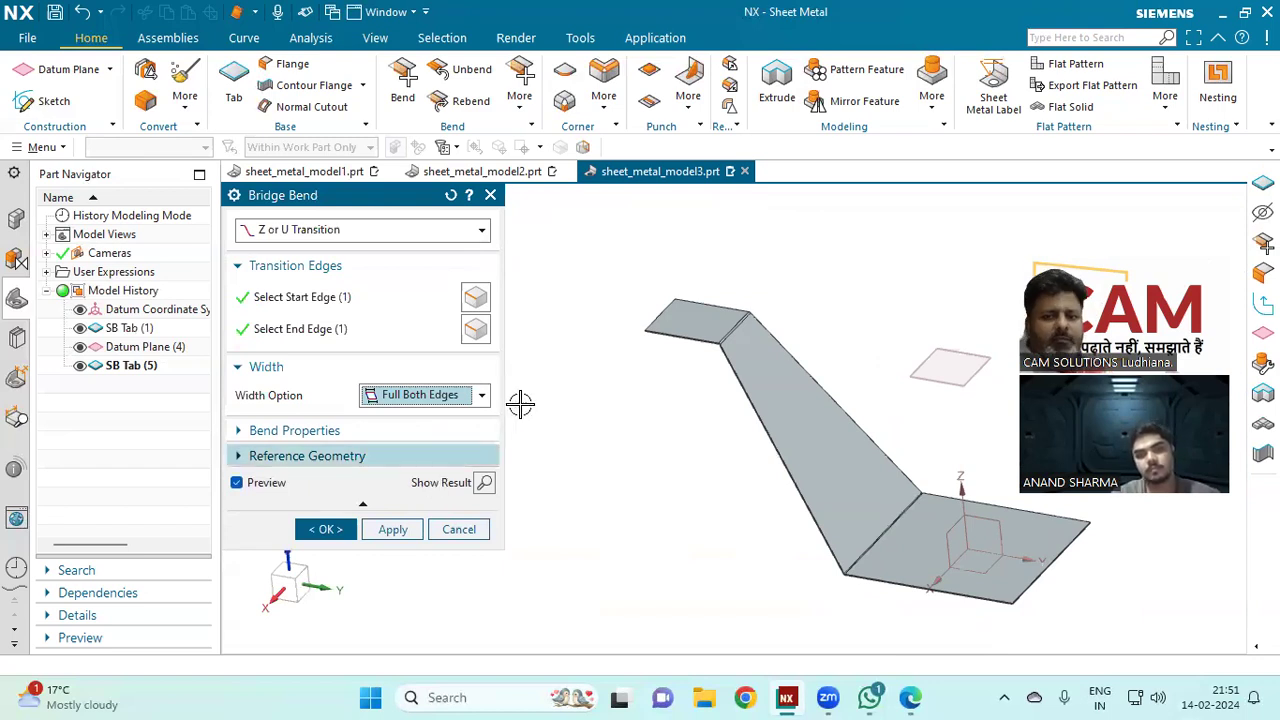
{"action": "left_click", "coordinate": [468, 397]}
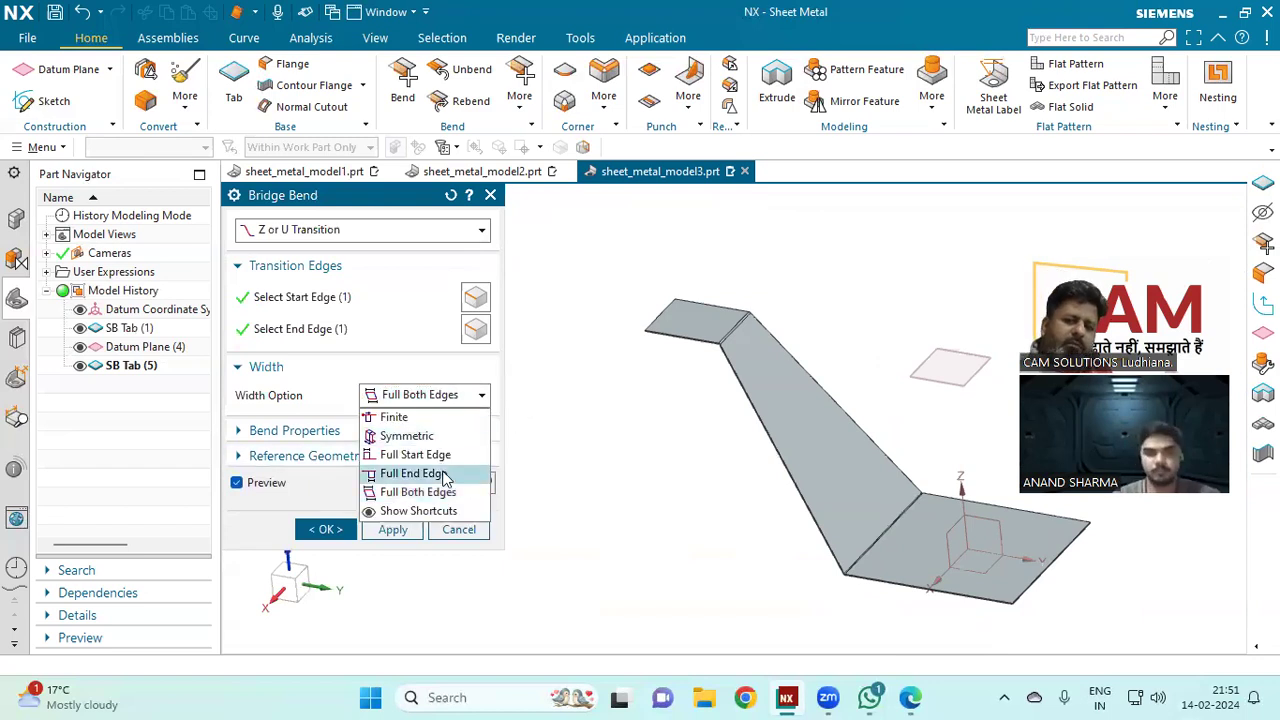
{"action": "left_click", "coordinate": [443, 475]}
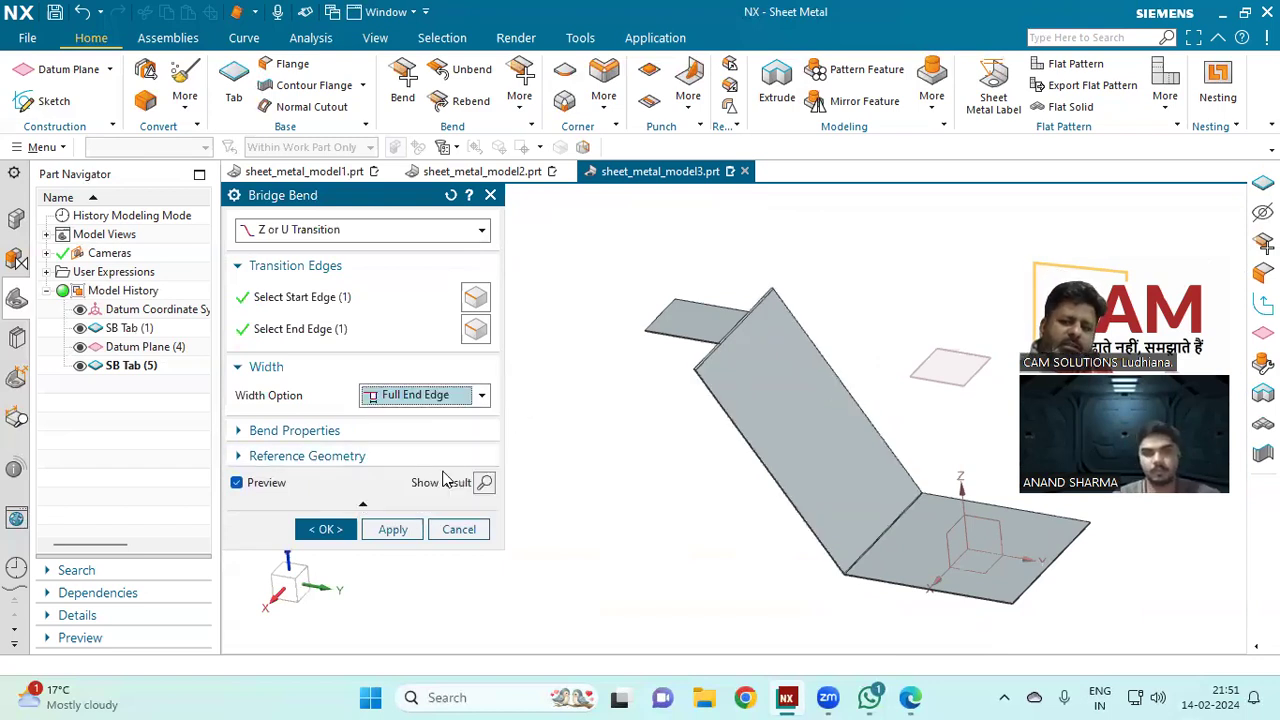
{"action": "left_click", "coordinate": [435, 400]}
{"action": "left_click", "coordinate": [430, 456]}
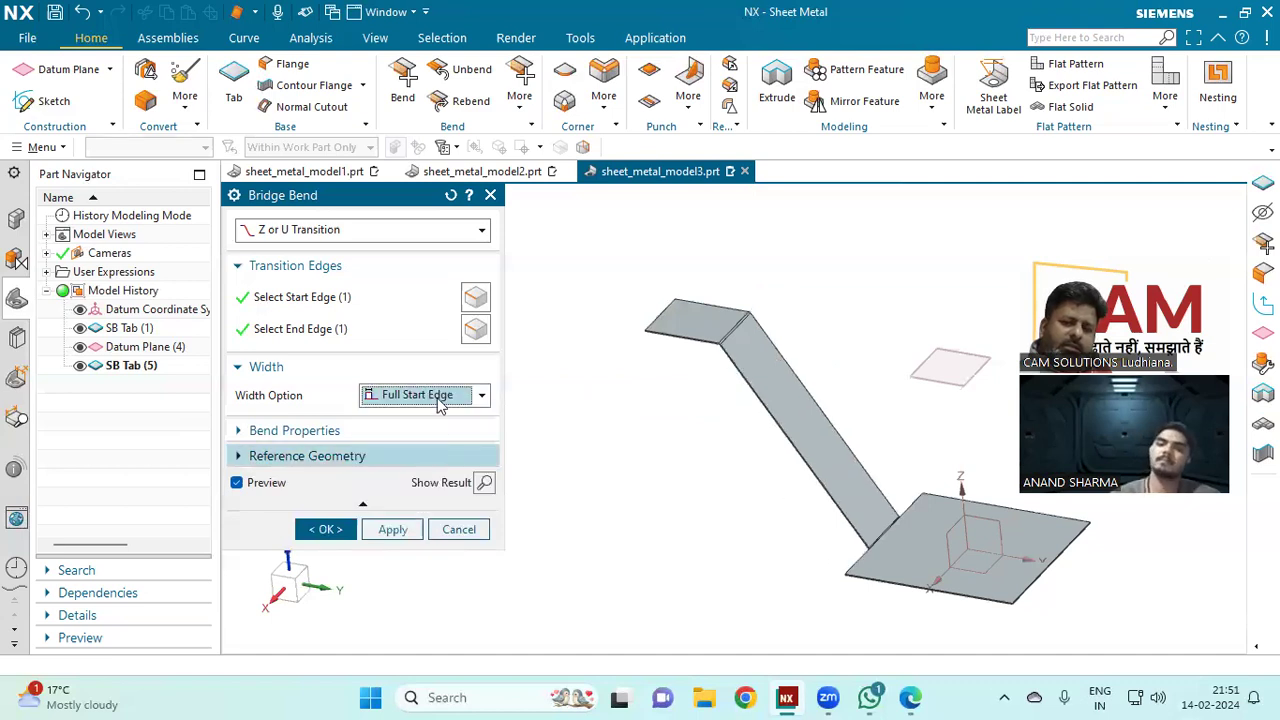
{"action": "left_click", "coordinate": [435, 396]}
{"action": "left_click", "coordinate": [430, 491]}
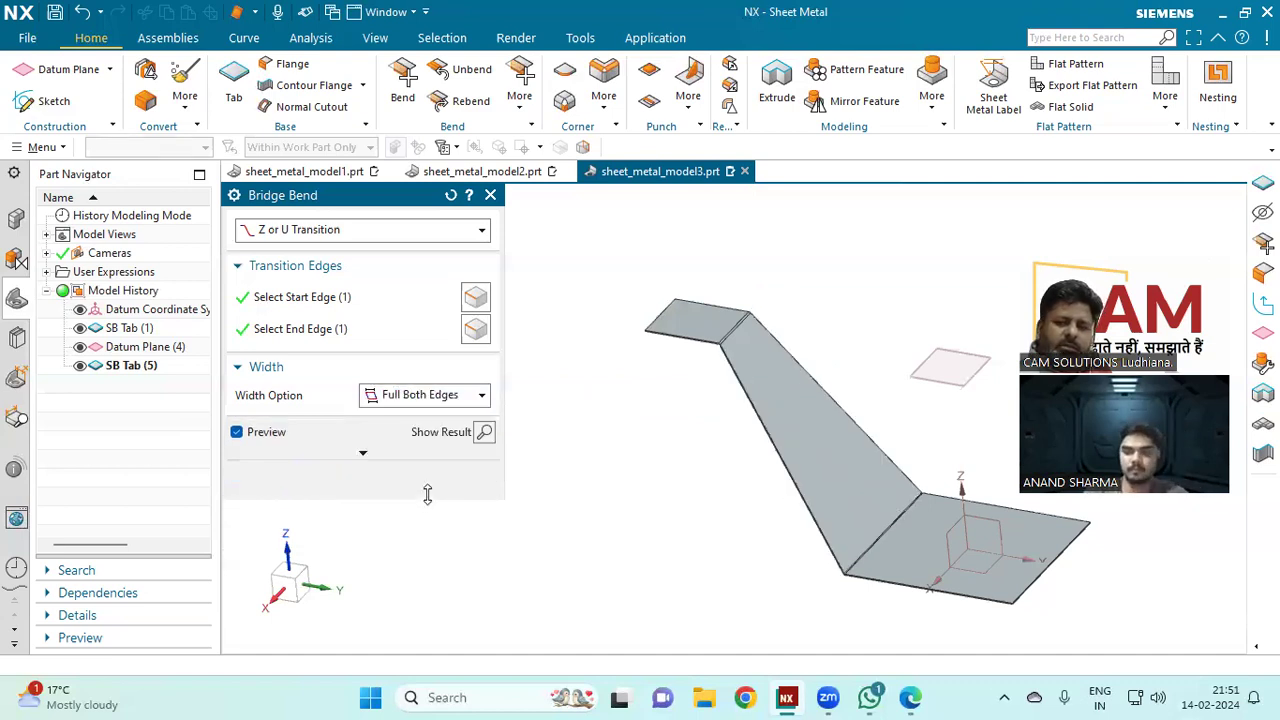
{"action": "left_click", "coordinate": [452, 400]}
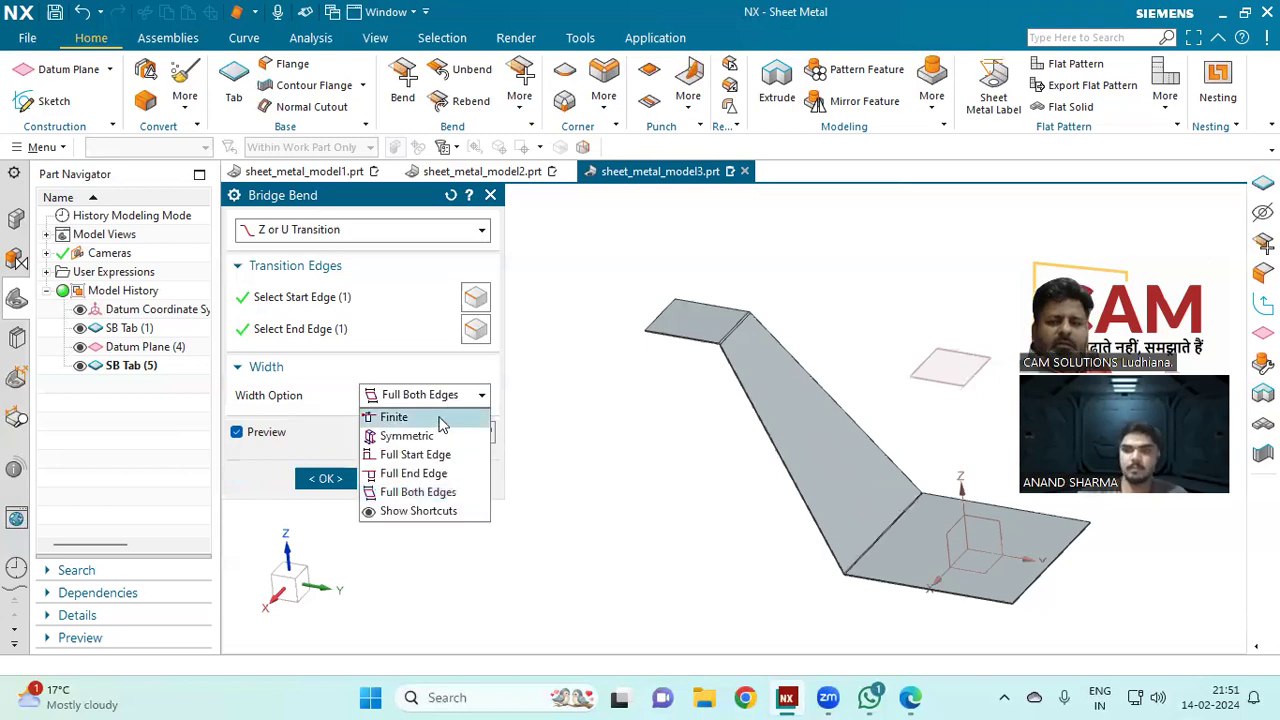
{"action": "left_click", "coordinate": [443, 437]}
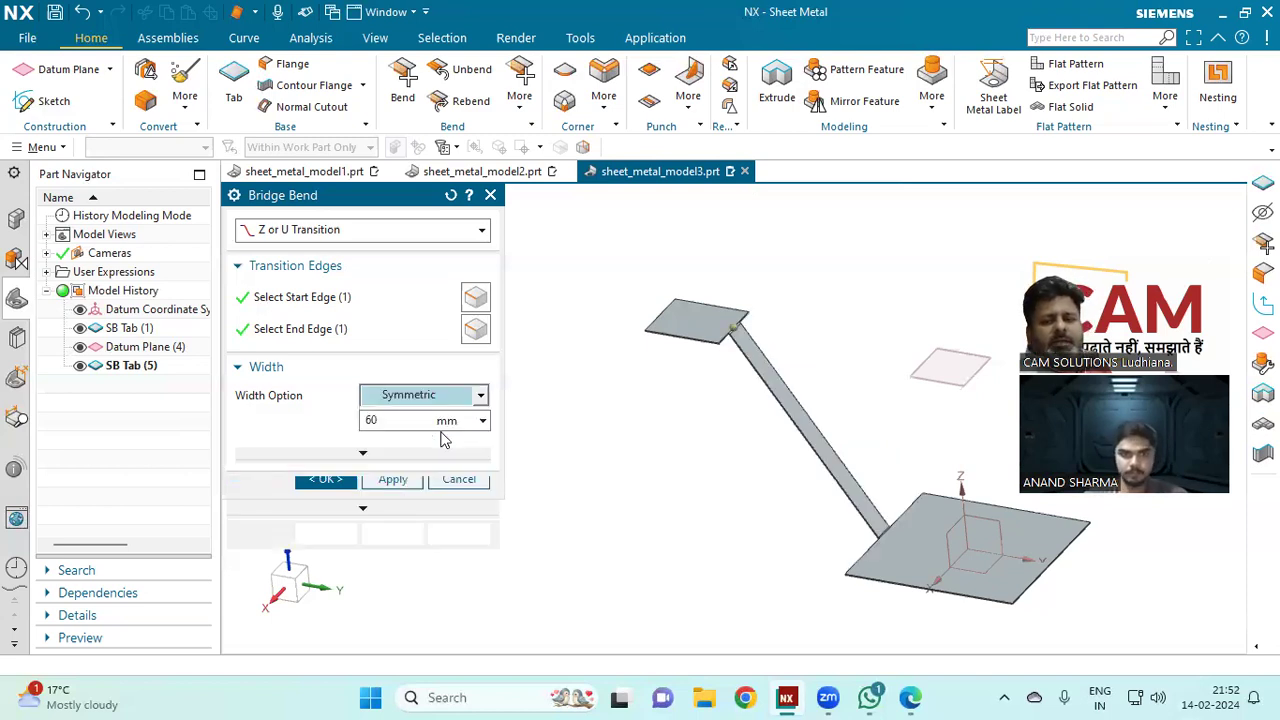
Step: Set the bridge bend's width option to Full Both Edges and apply the feature
{"action": "left_click", "coordinate": [440, 400]}
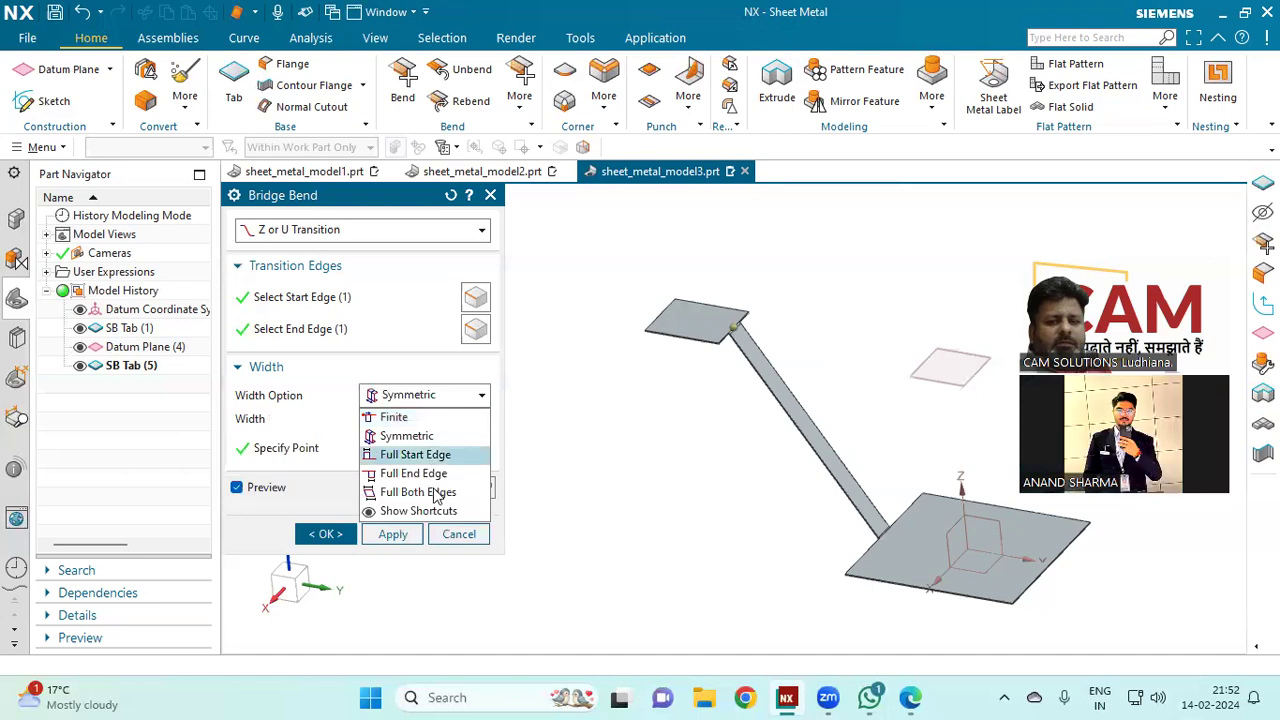
{"action": "left_click", "coordinate": [398, 492]}
{"action": "left_click", "coordinate": [392, 479]}
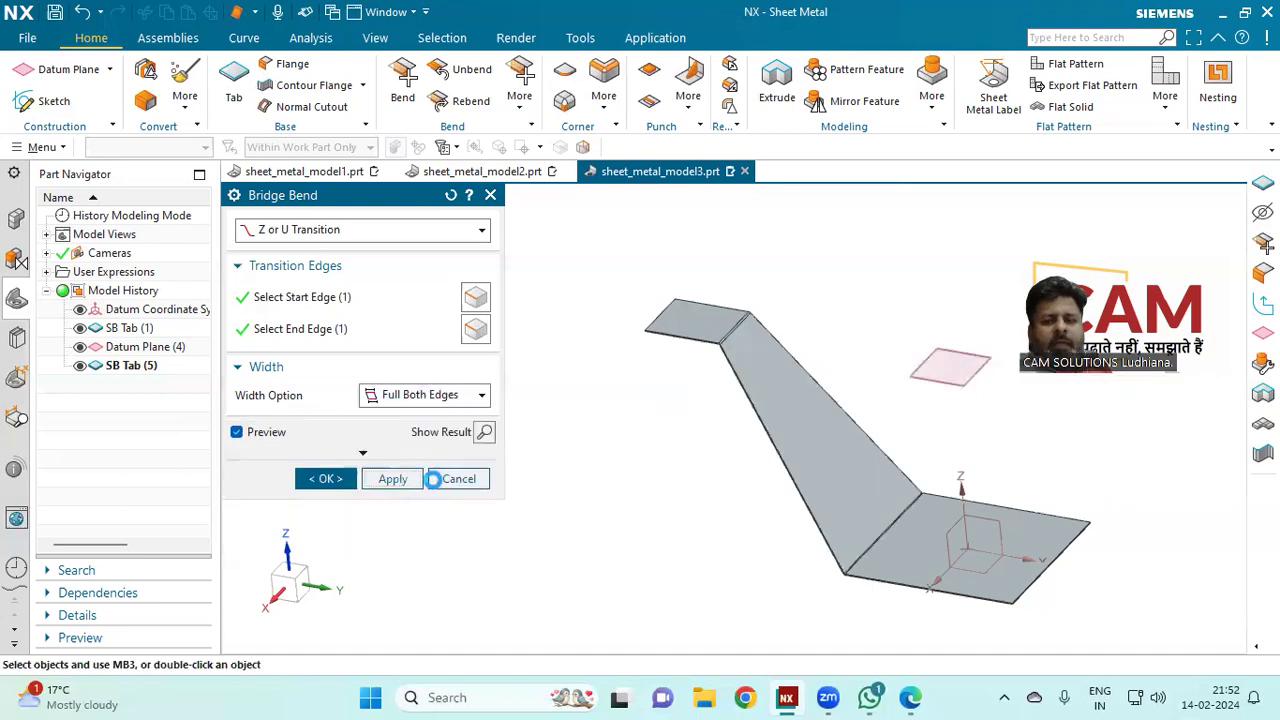
Step: Close the Bridge Bend command and look over the finished bridge between the two tabs
{"action": "left_click", "coordinate": [460, 479]}
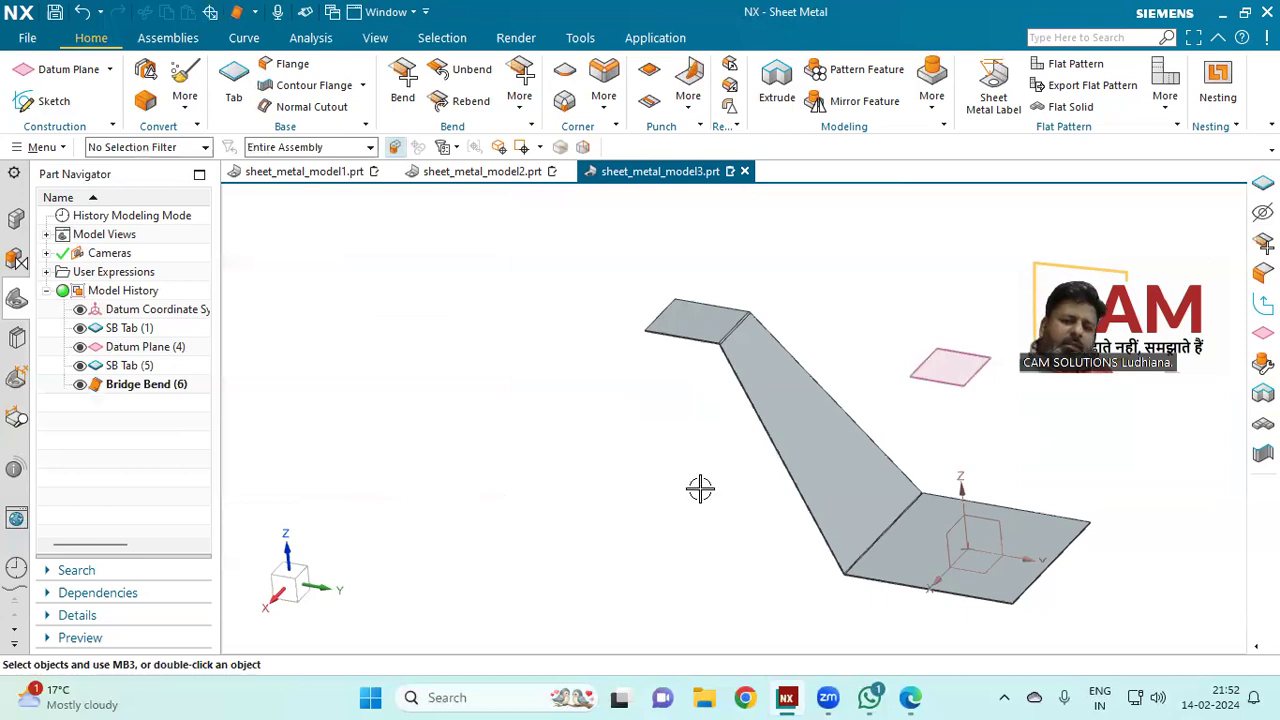
{"action": "mouse_move", "coordinate": [642, 453]}
{"action": "middle_mouse_down"}
{"action": "mouse_move", "coordinate": [663, 449]}
{"action": "mouse_move", "coordinate": [661, 437]}
{"action": "middle_mouse_up"}
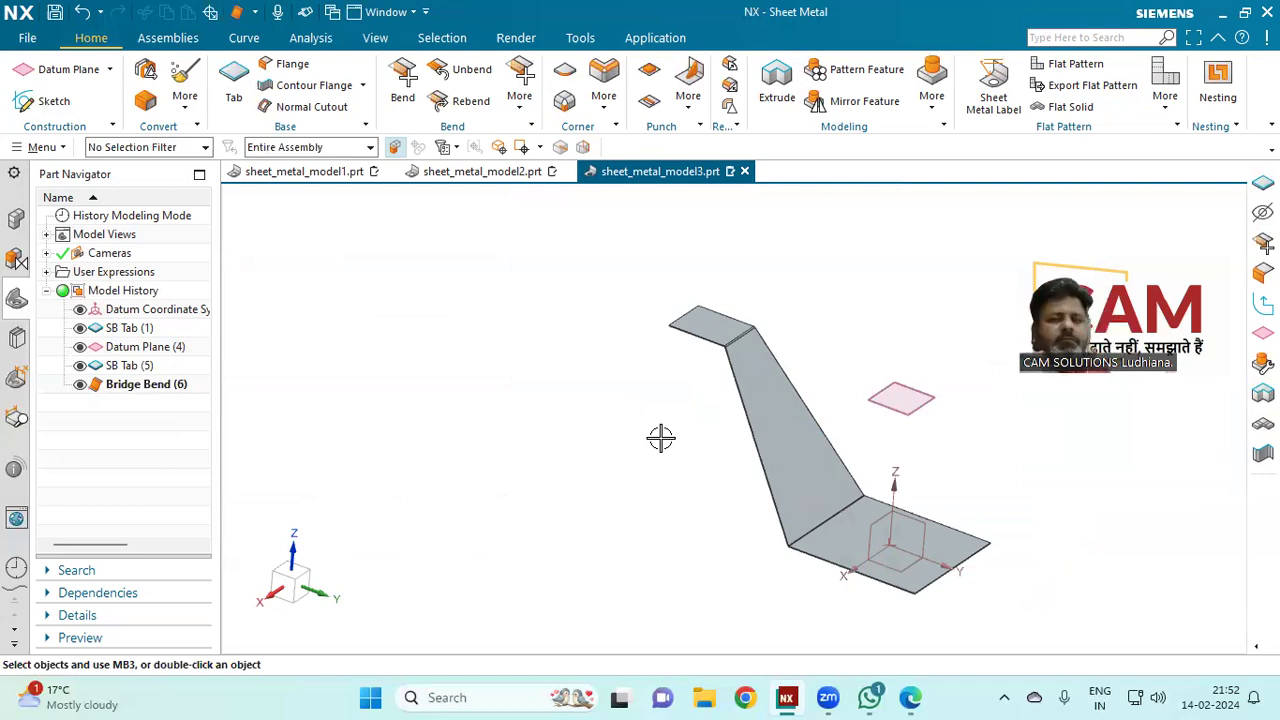
{"action": "left_click", "coordinate": [519, 115]}
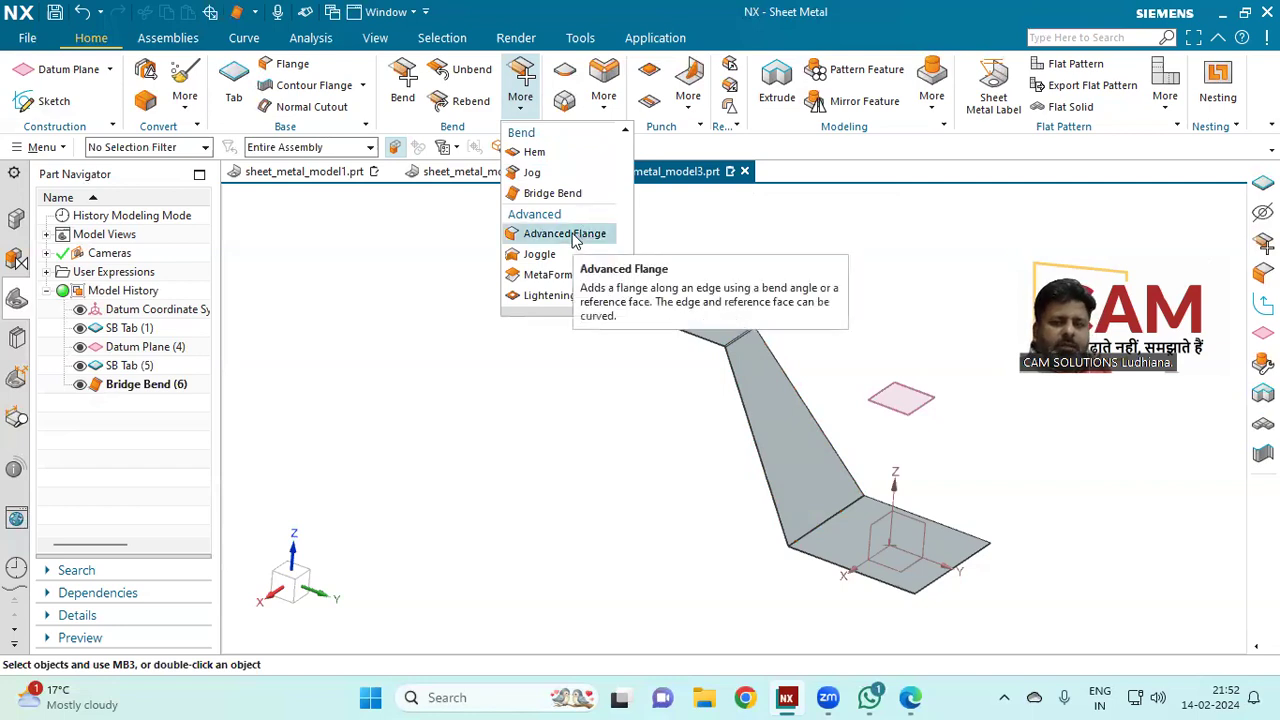
{"action": "left_click", "coordinate": [534, 354]}
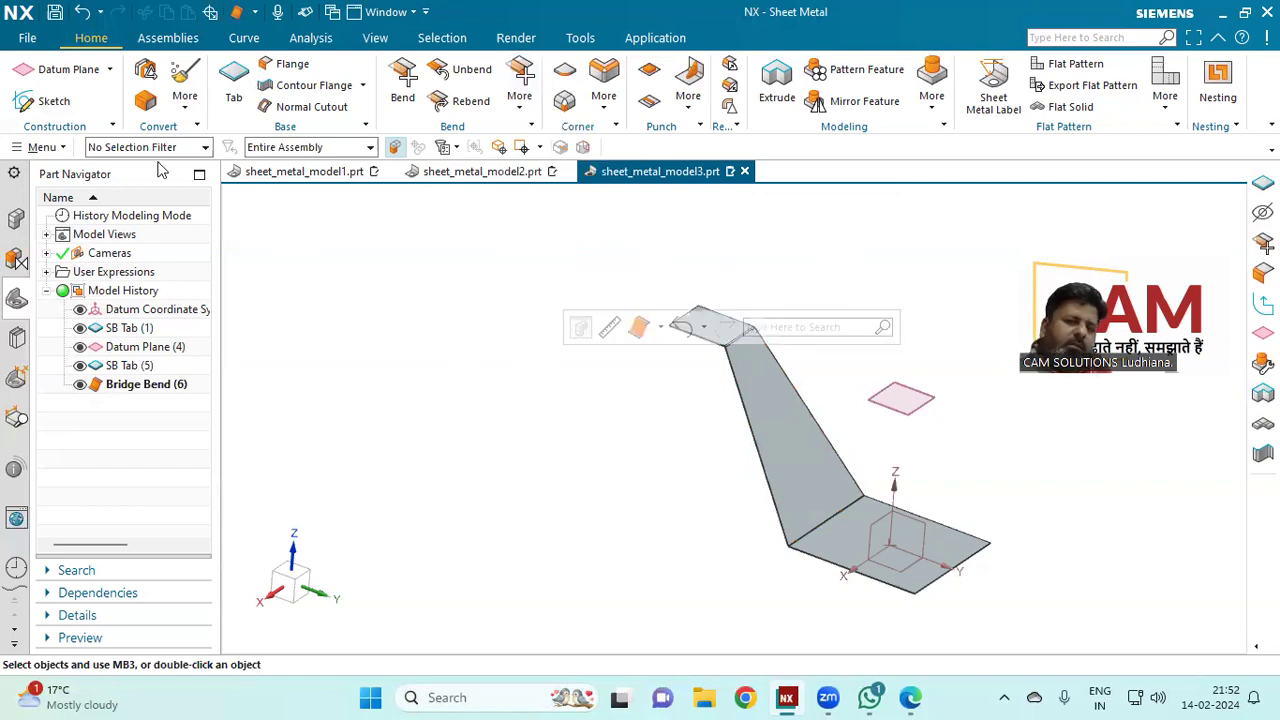
{"action": "left_click", "coordinate": [27, 38]}
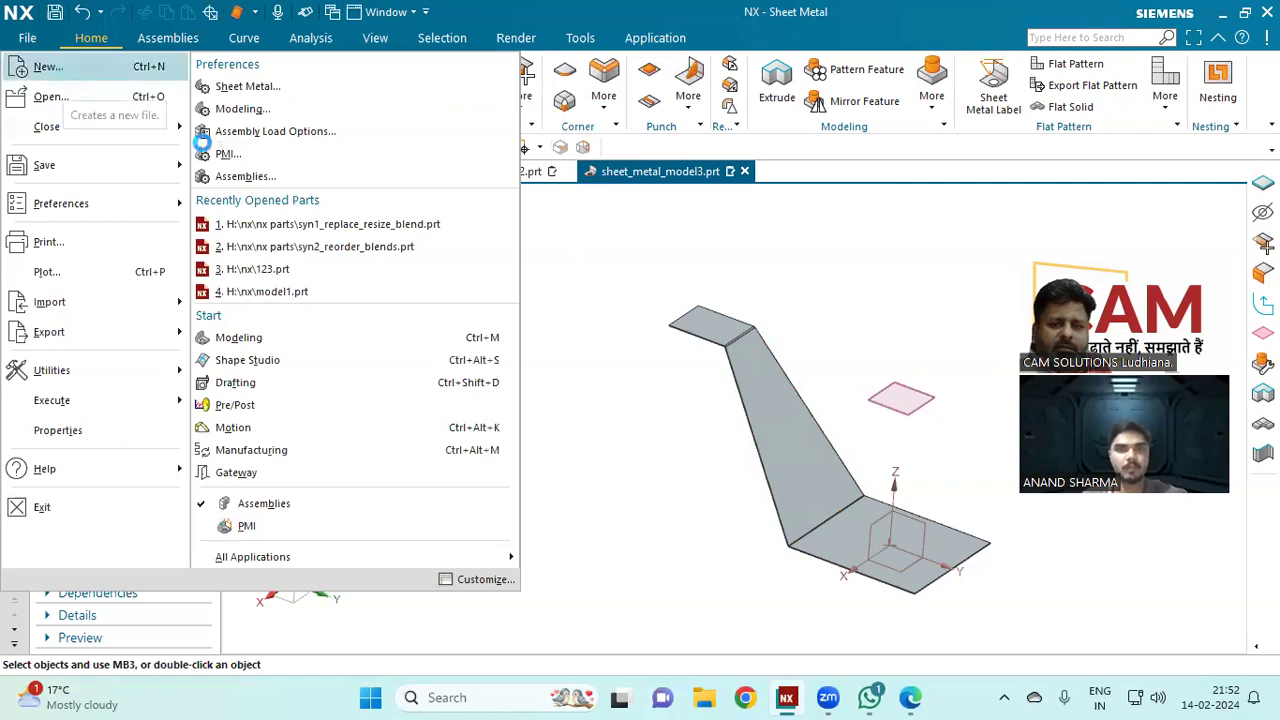
{"action": "left_click", "coordinate": [62, 79]}
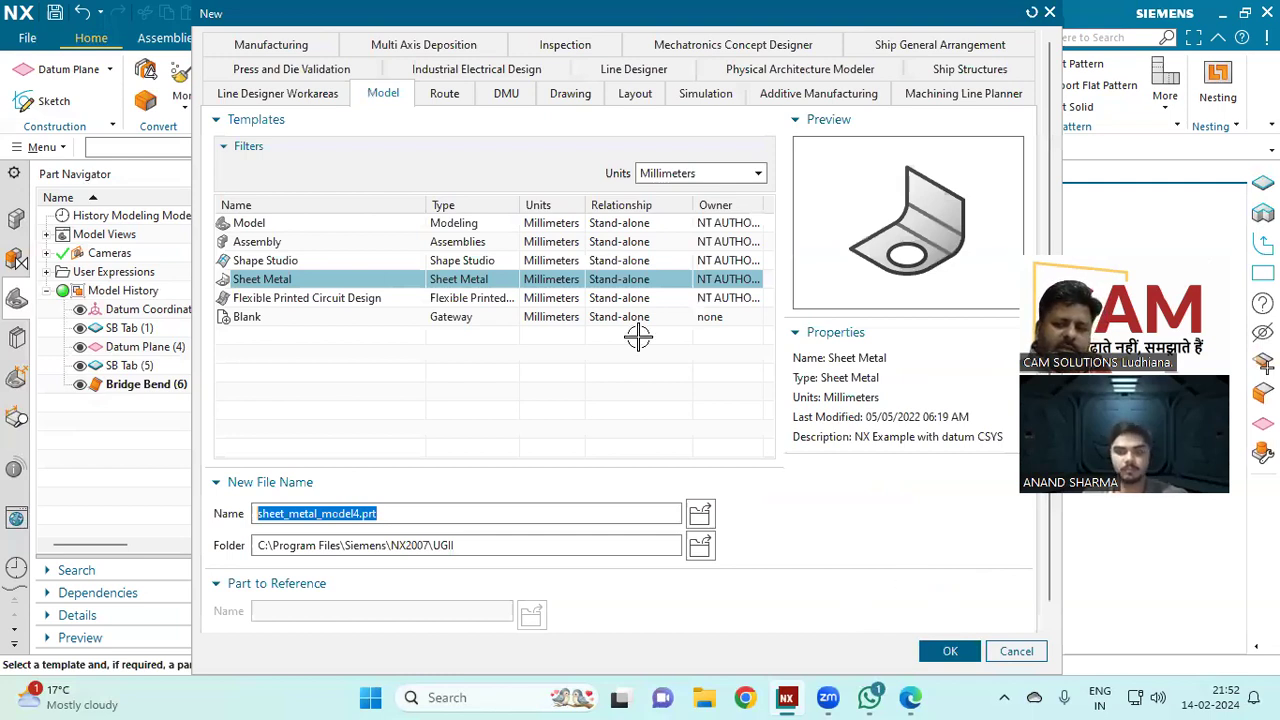
{"action": "key", "text": "Escape"}
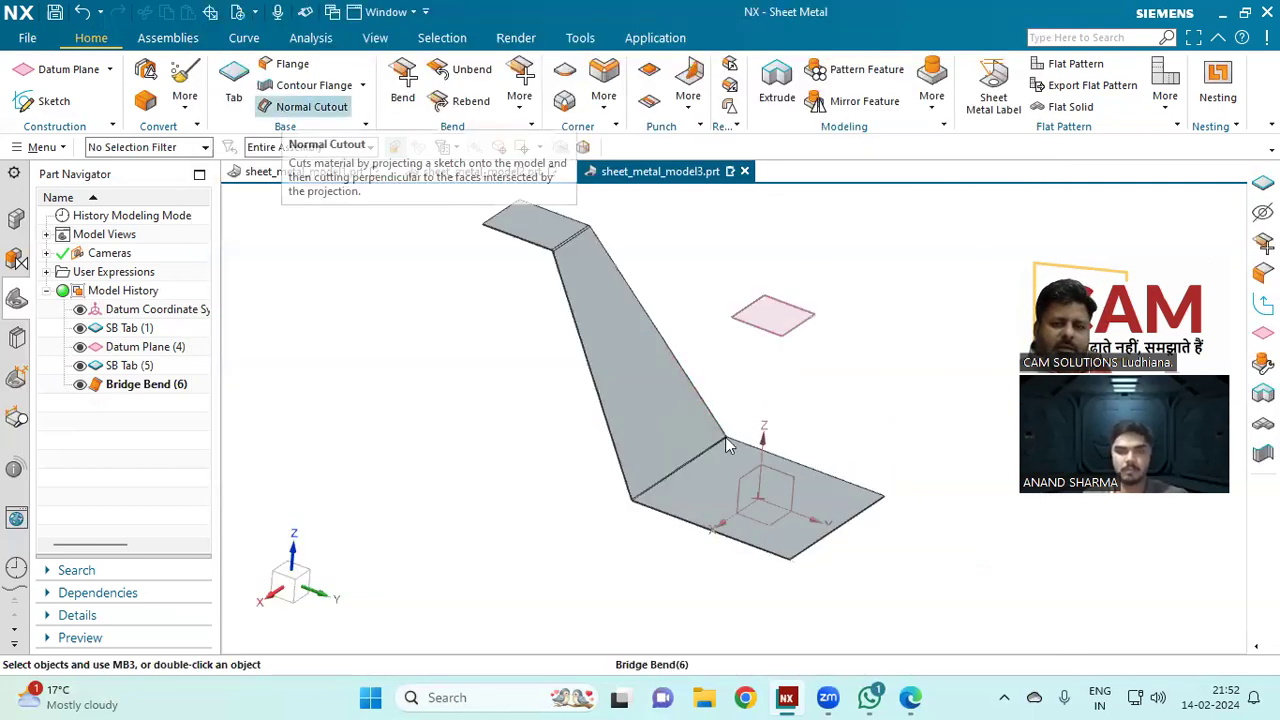
Step: Start a Normal Cutout sketch on the lower tab and draw an arc of about 760 mm radius across its free end
{"action": "left_click", "coordinate": [305, 106]}
{"action": "left_click", "coordinate": [818, 505]}
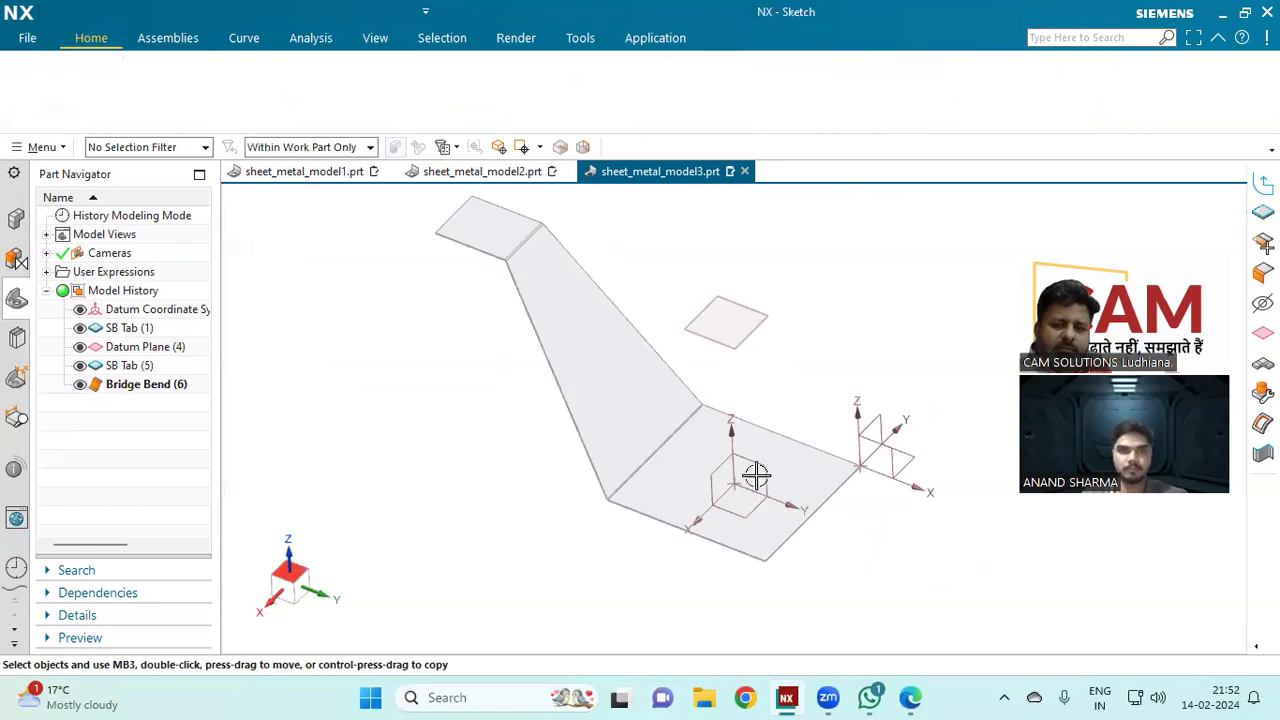
{"action": "left_click", "coordinate": [384, 100]}
{"action": "scroll", "coordinate": [634, 337], "scroll_direction": "down", "scroll_amount": 1}
{"action": "left_click", "coordinate": [671, 436]}
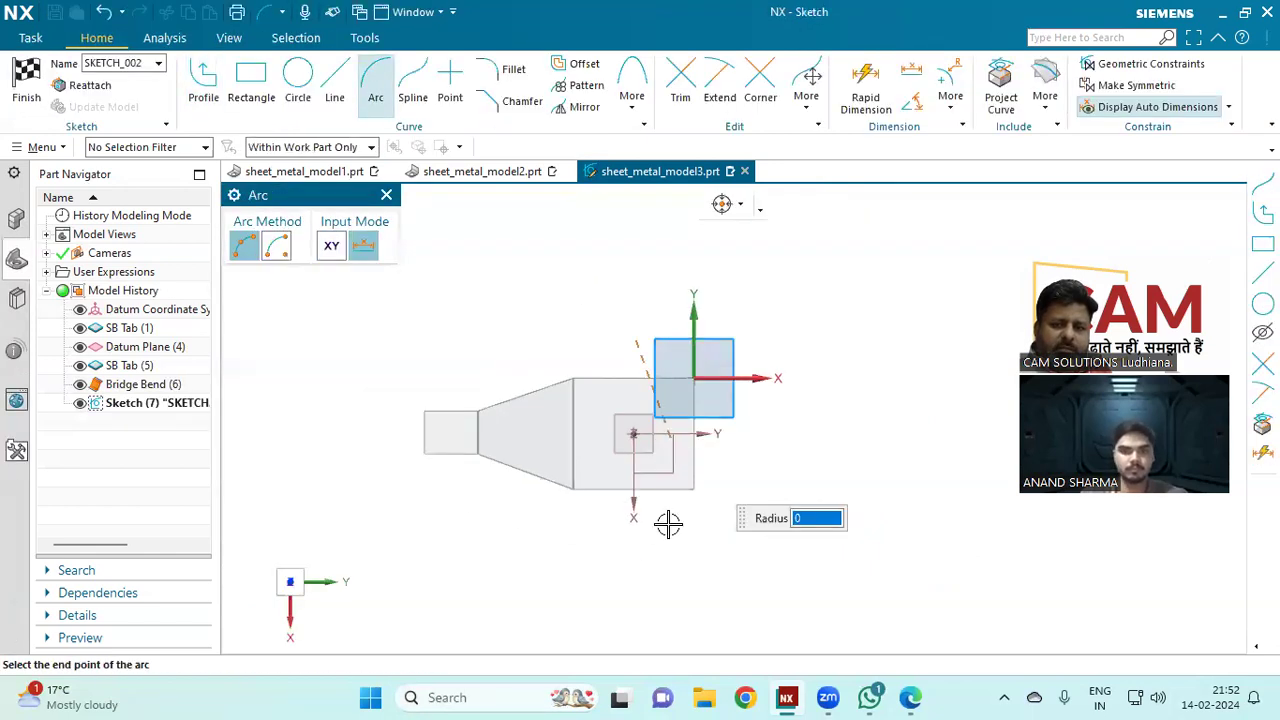
{"action": "left_click", "coordinate": [646, 545]}
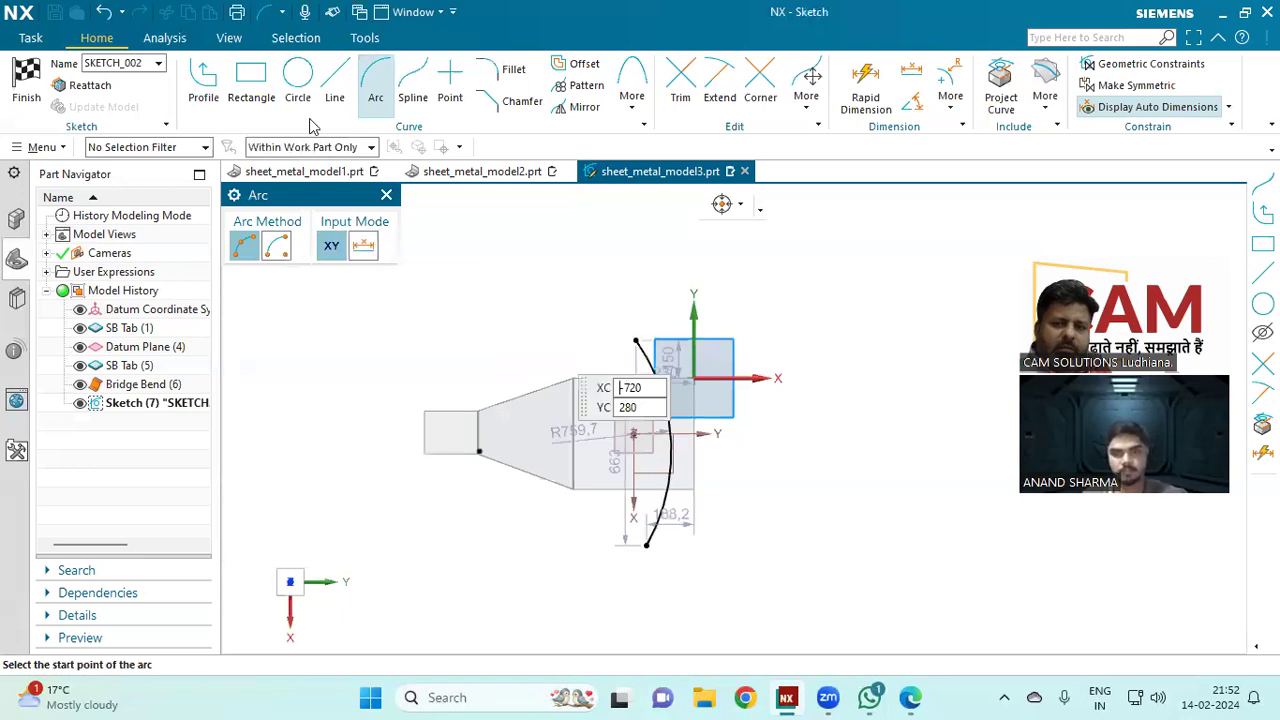
Step: Close the arc with three straight lines beyond the tab's free end, finish the sketch and cut the tab along it
{"action": "left_click", "coordinate": [334, 82]}
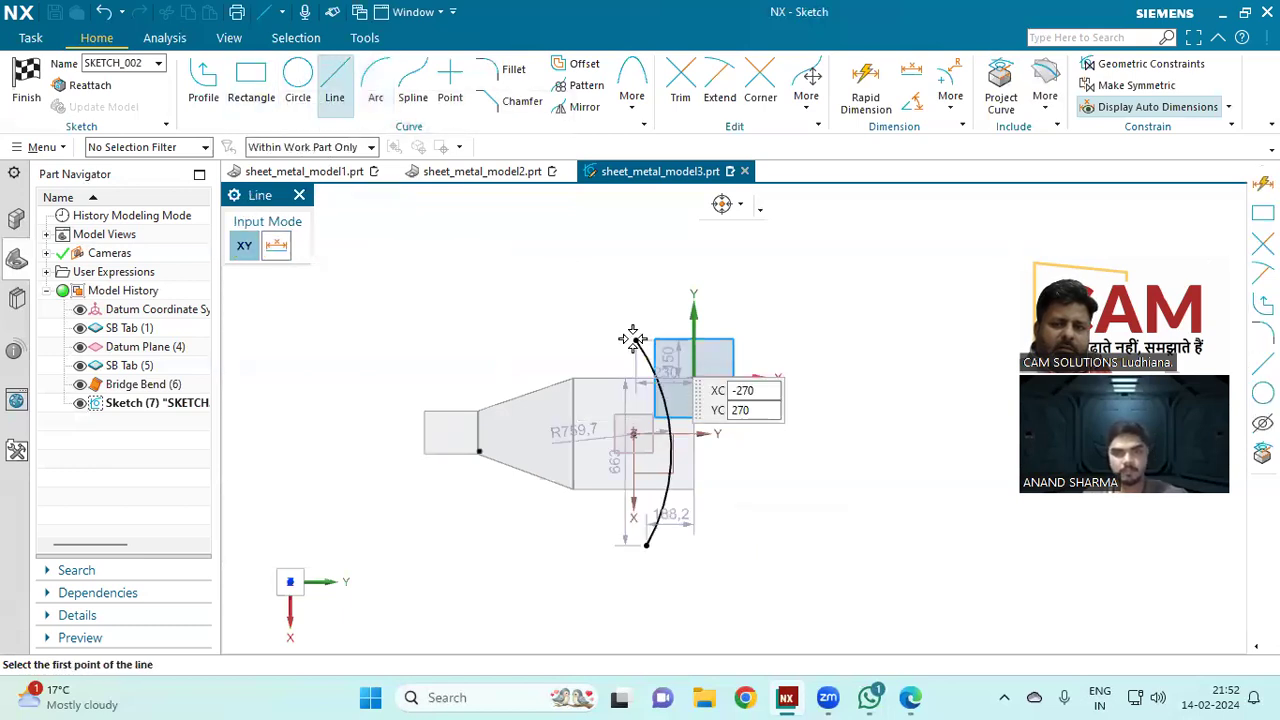
{"action": "left_click", "coordinate": [767, 342]}
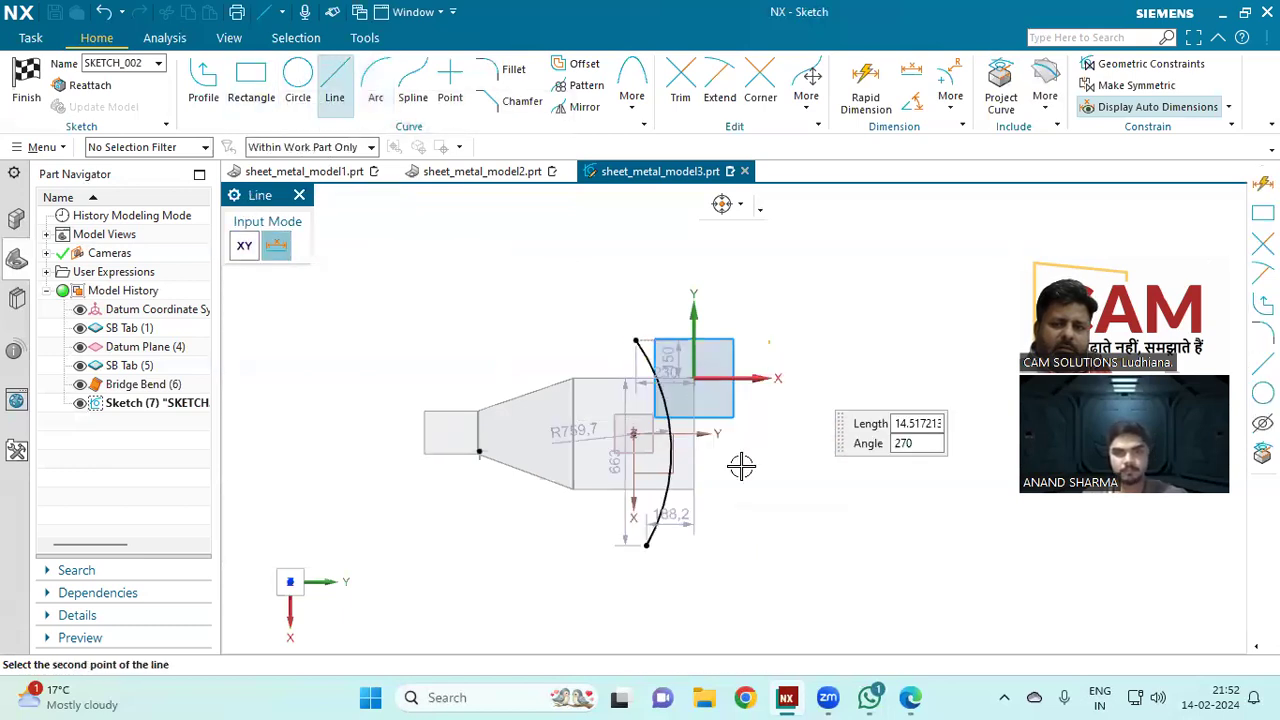
{"action": "left_click", "coordinate": [767, 545]}
{"action": "left_click", "coordinate": [767, 546]}
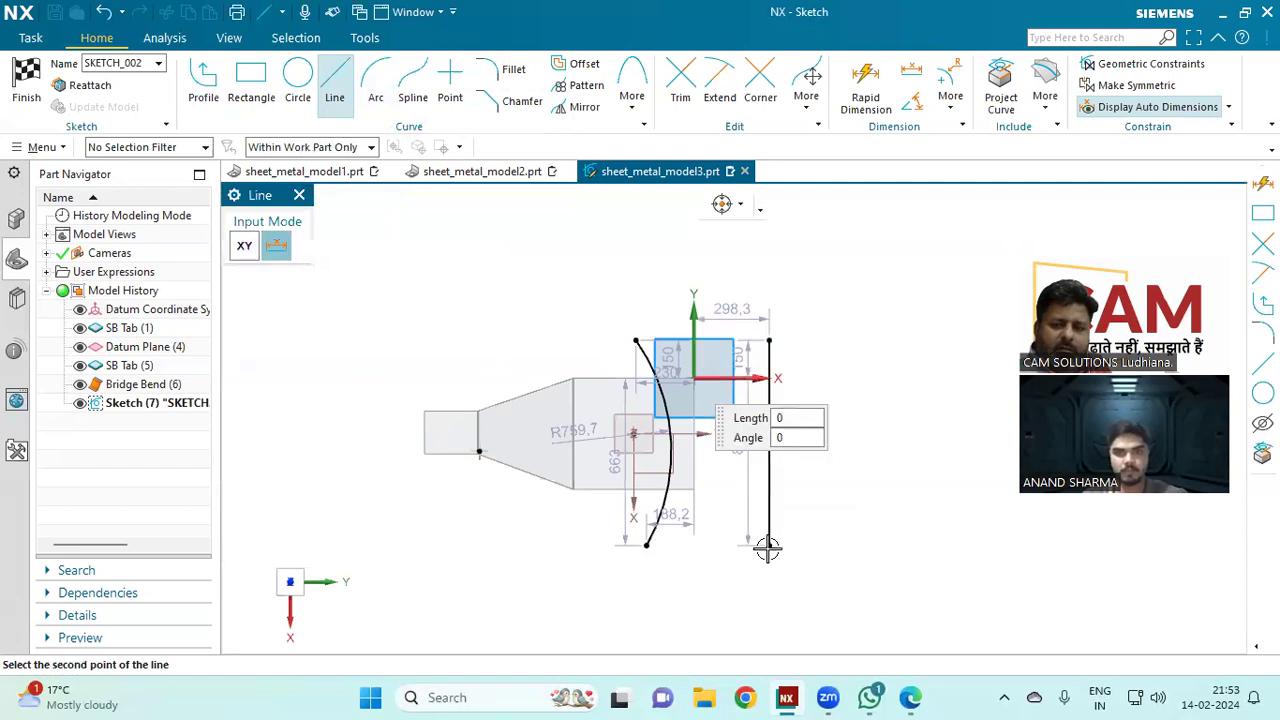
{"action": "left_click", "coordinate": [647, 545]}
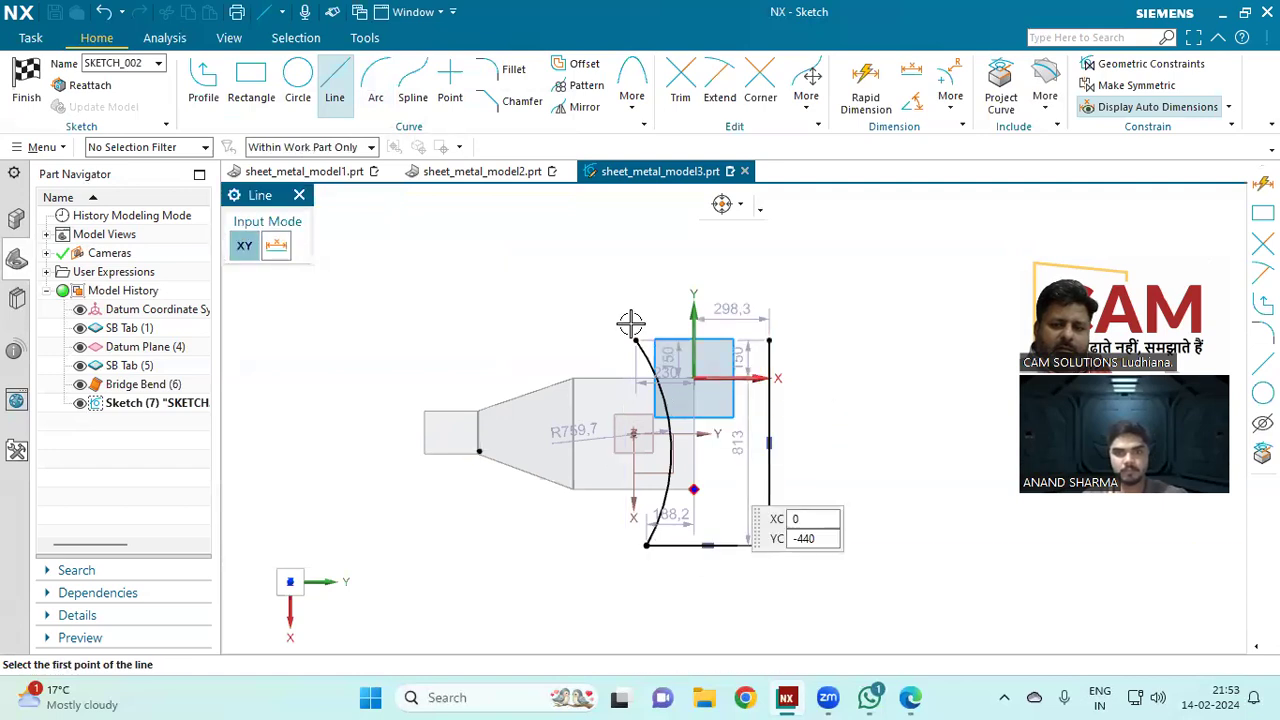
{"action": "left_click", "coordinate": [767, 342]}
{"action": "left_click", "coordinate": [636, 341]}
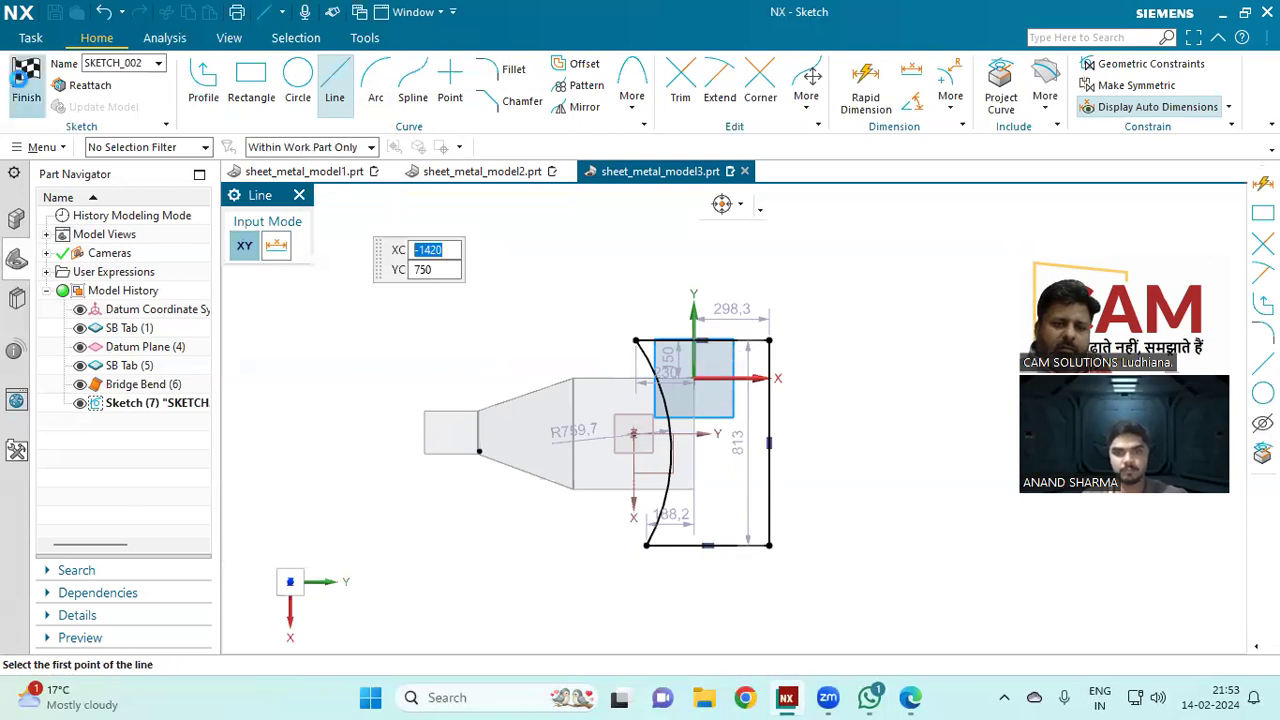
{"action": "left_click", "coordinate": [22, 80]}
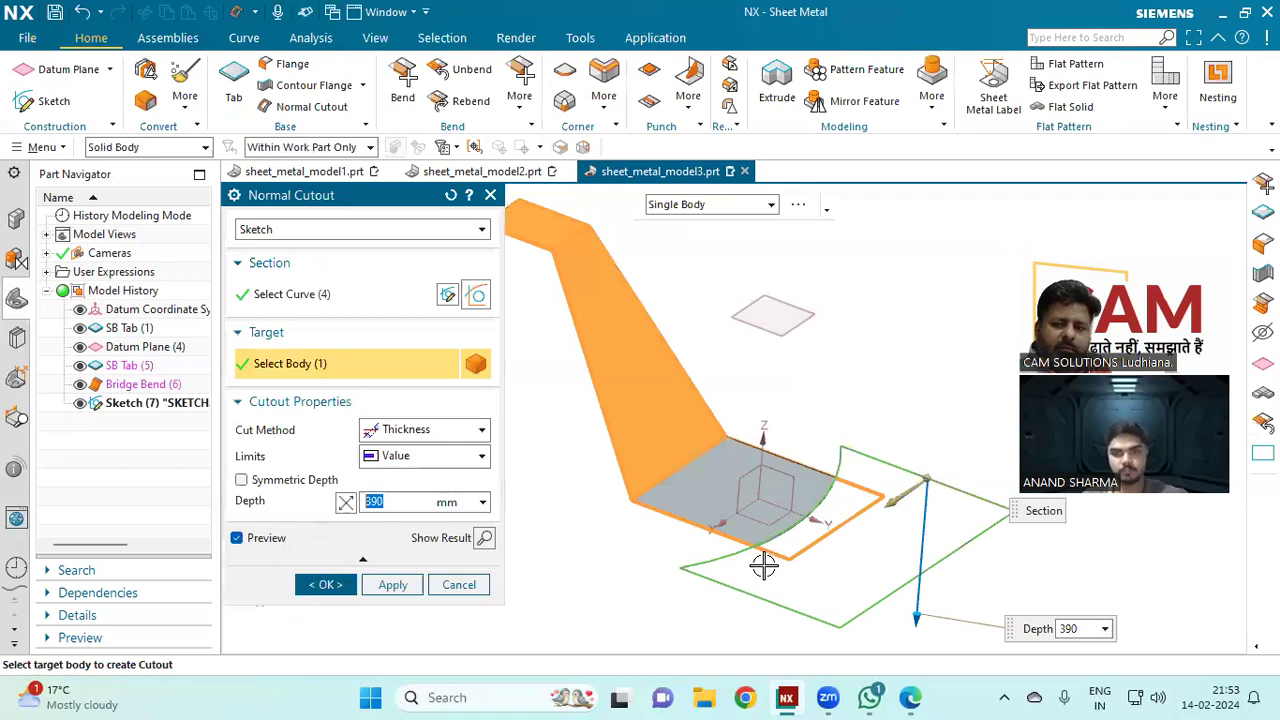
{"action": "middle_click", "coordinate": [900, 367]}
Step: Add a By Value Advanced Flange along the curved edge of the lower tab, 60 mm long at 90°
{"action": "middle_click_drag", "start_coordinate": [908, 457], "coordinate": [568, 254]}
{"action": "left_click", "coordinate": [520, 116]}
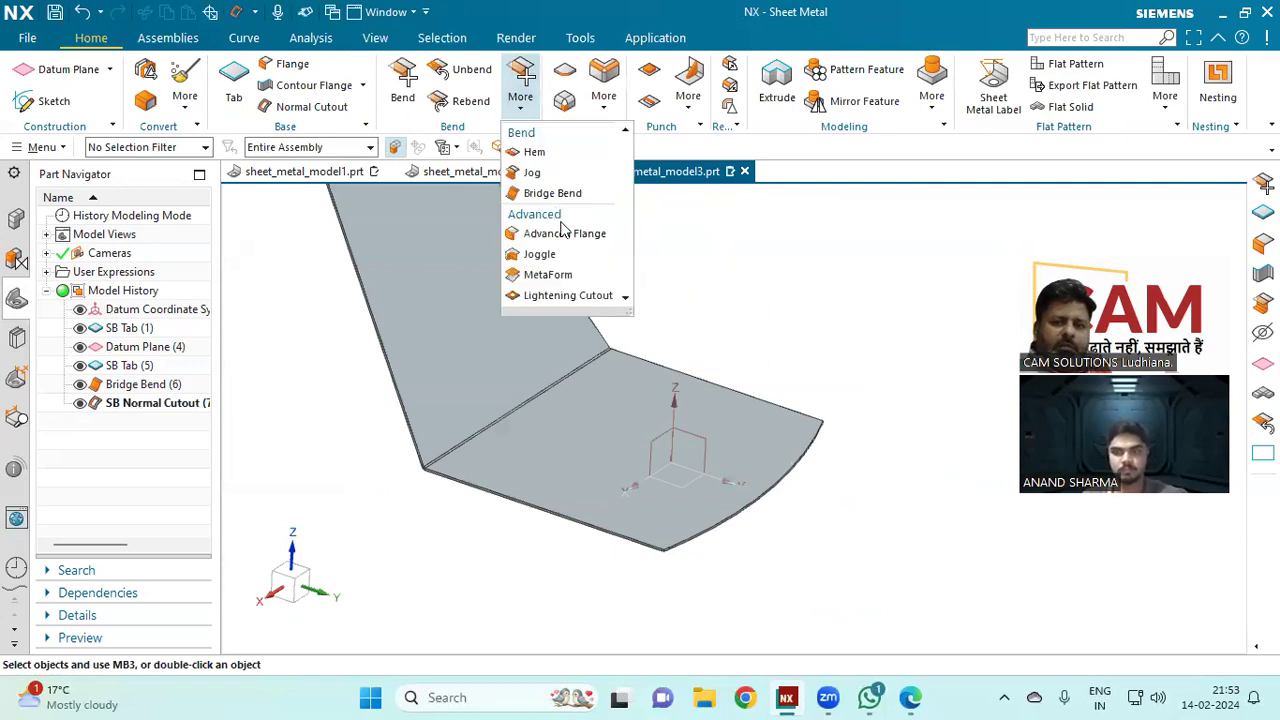
{"action": "left_click", "coordinate": [563, 233]}
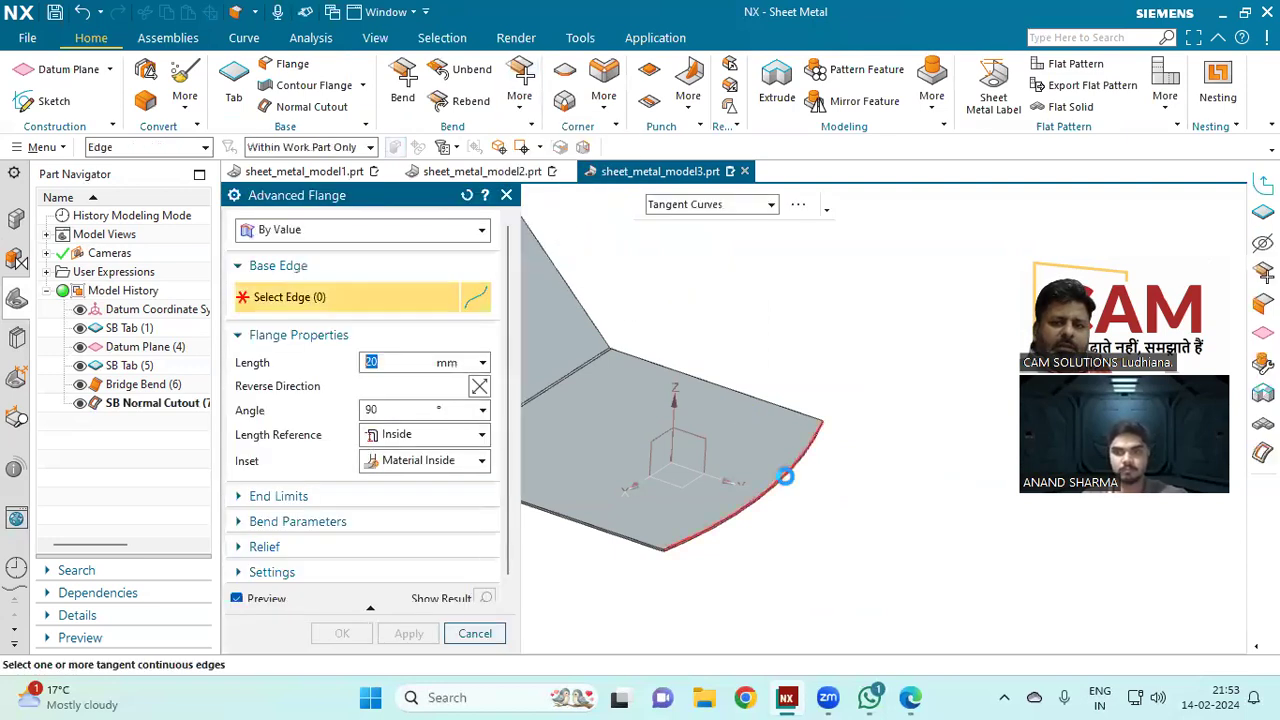
{"action": "left_click", "coordinate": [784, 470]}
{"action": "middle_click_drag", "start_coordinate": [775, 471], "coordinate": [860, 370]}
{"action": "left_click_drag", "start_coordinate": [857, 372], "coordinate": [852, 330]}
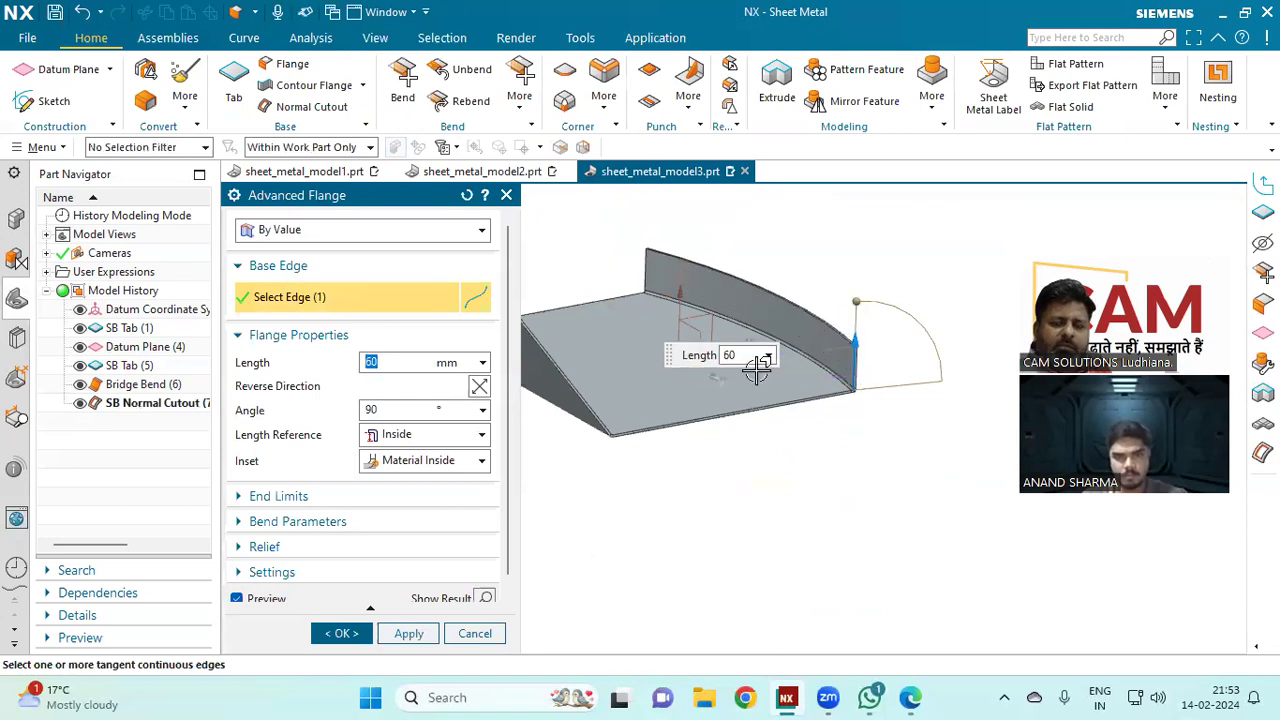
{"action": "left_click", "coordinate": [328, 632]}
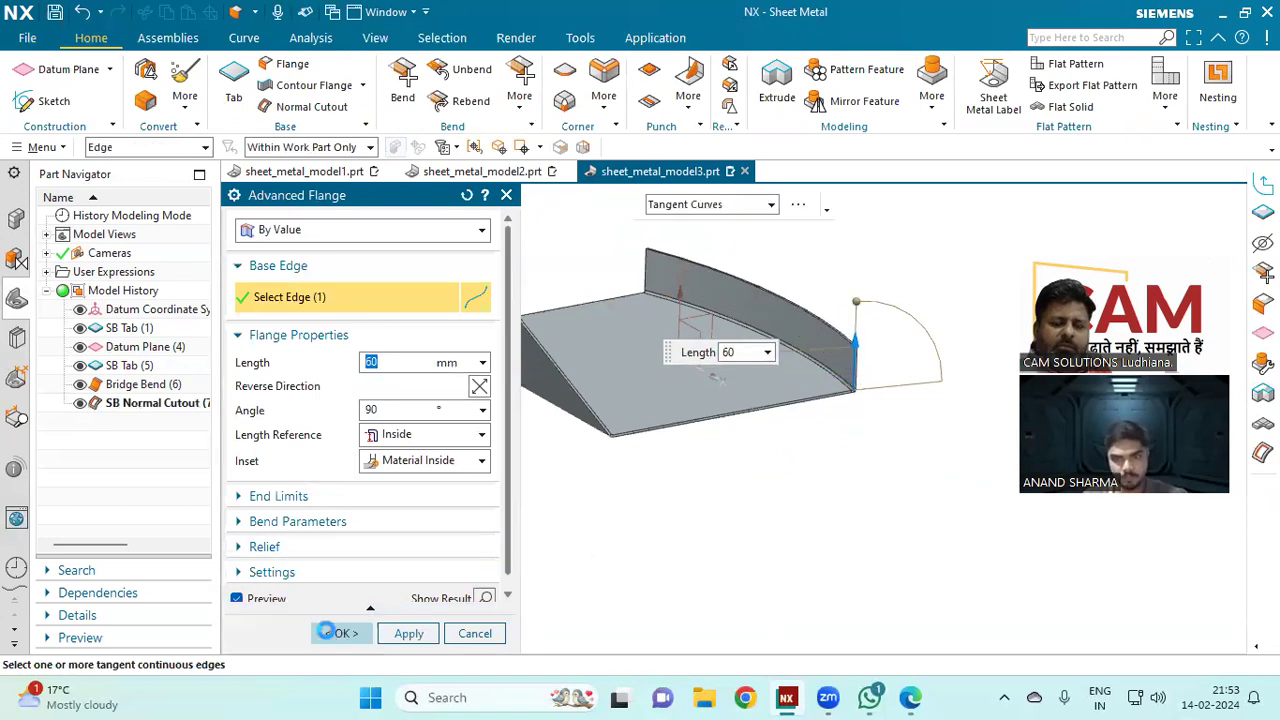
{"action": "middle_click_drag", "start_coordinate": [728, 340], "coordinate": [797, 263]}
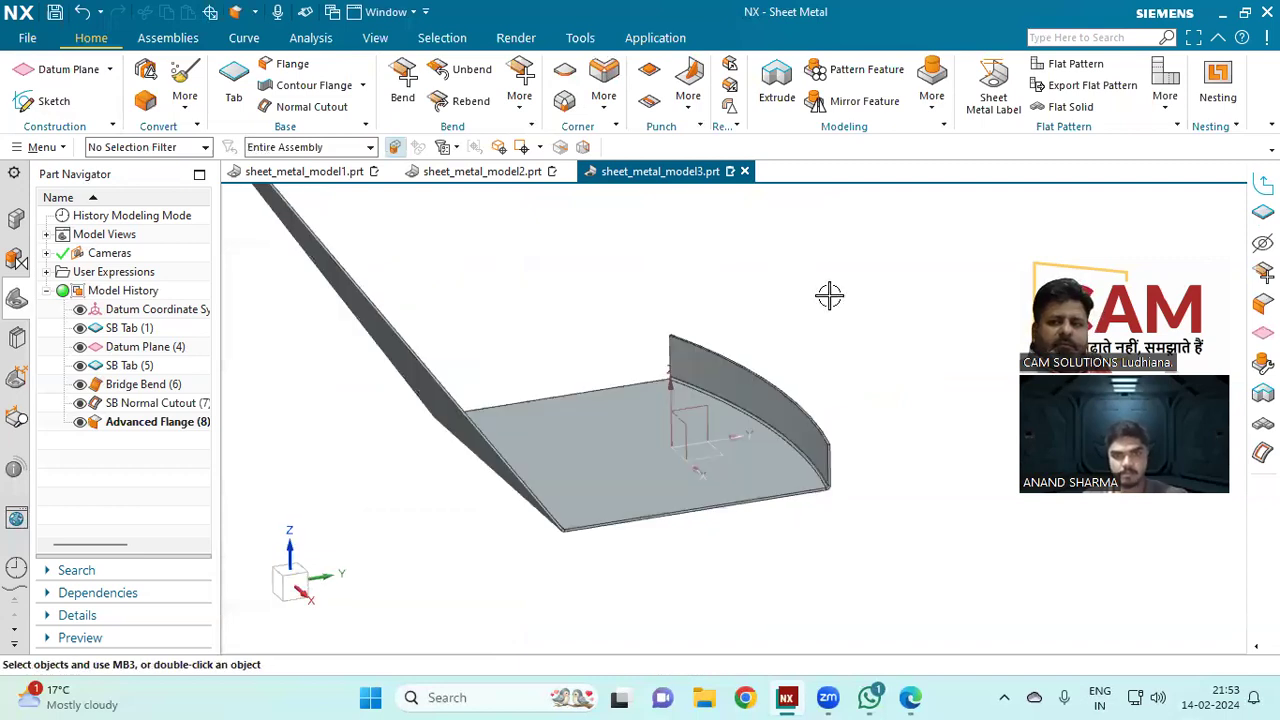
Step: Create a flat solid with the lower tab's top face as the stationary face and inspect the unfolded curved flange
{"action": "left_click", "coordinate": [1064, 107]}
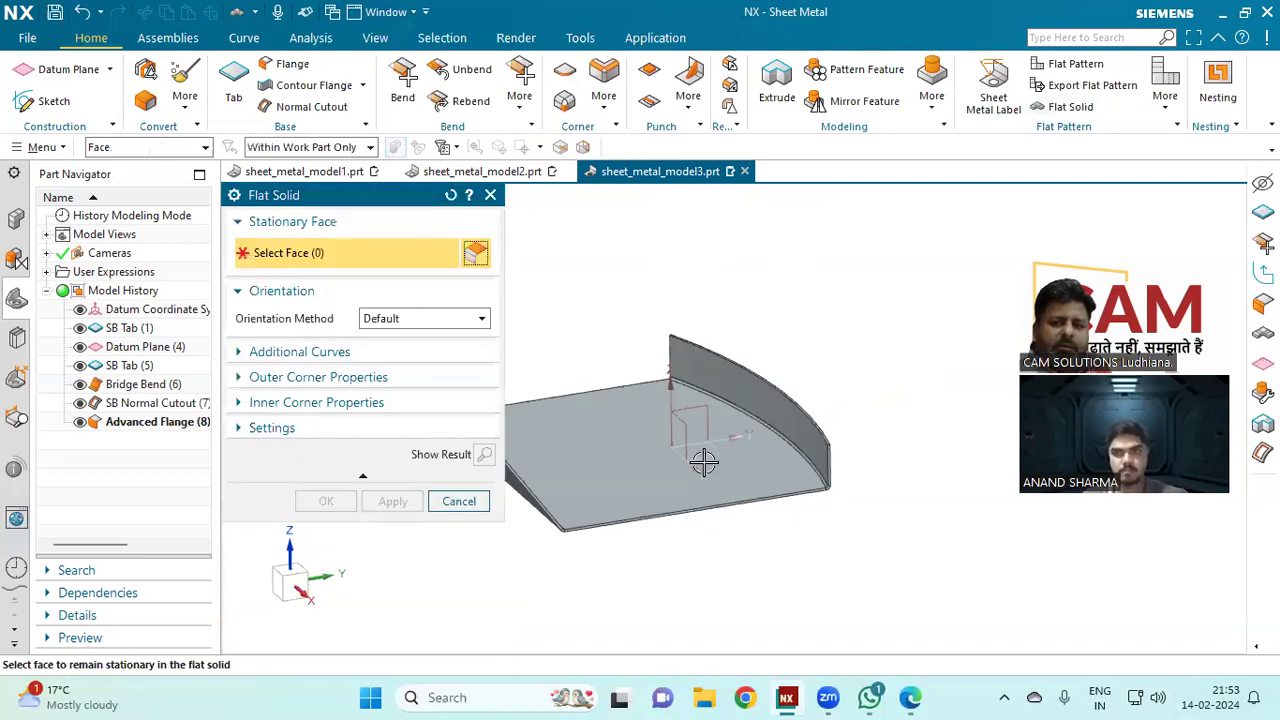
{"action": "left_click", "coordinate": [681, 480]}
{"action": "left_click", "coordinate": [393, 501]}
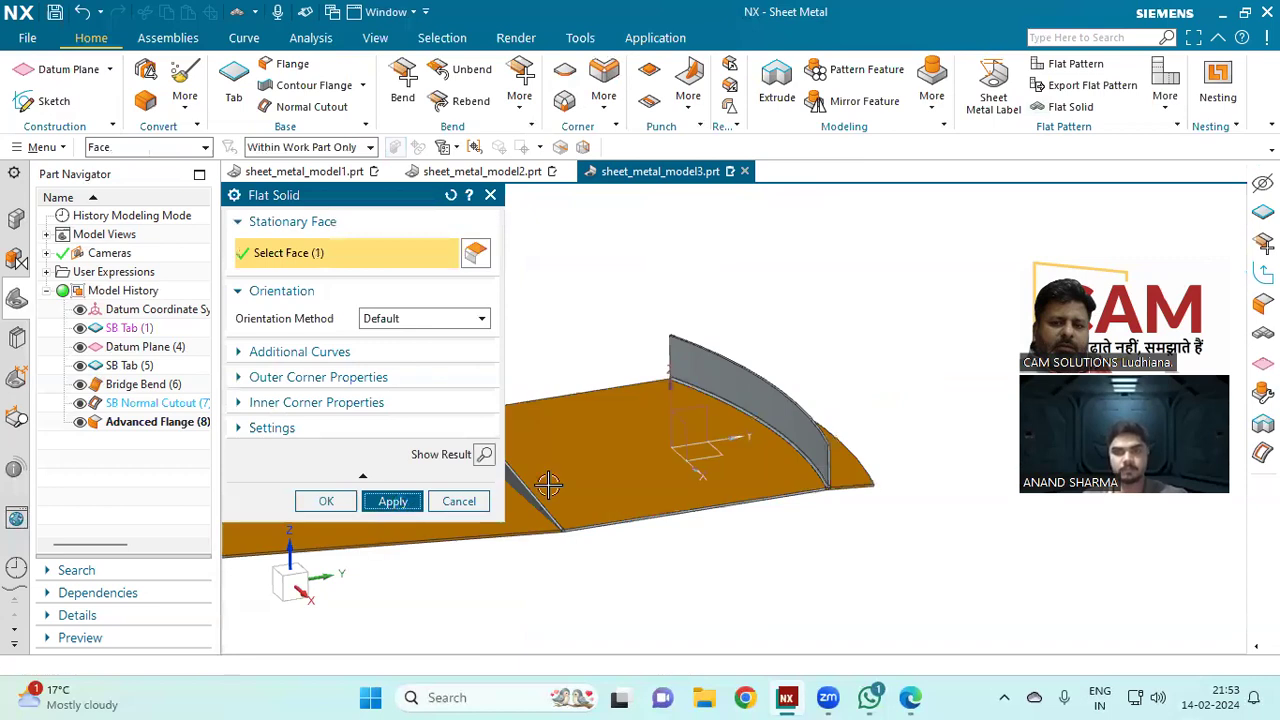
{"action": "middle_click_drag", "start_coordinate": [663, 449], "coordinate": [700, 265]}
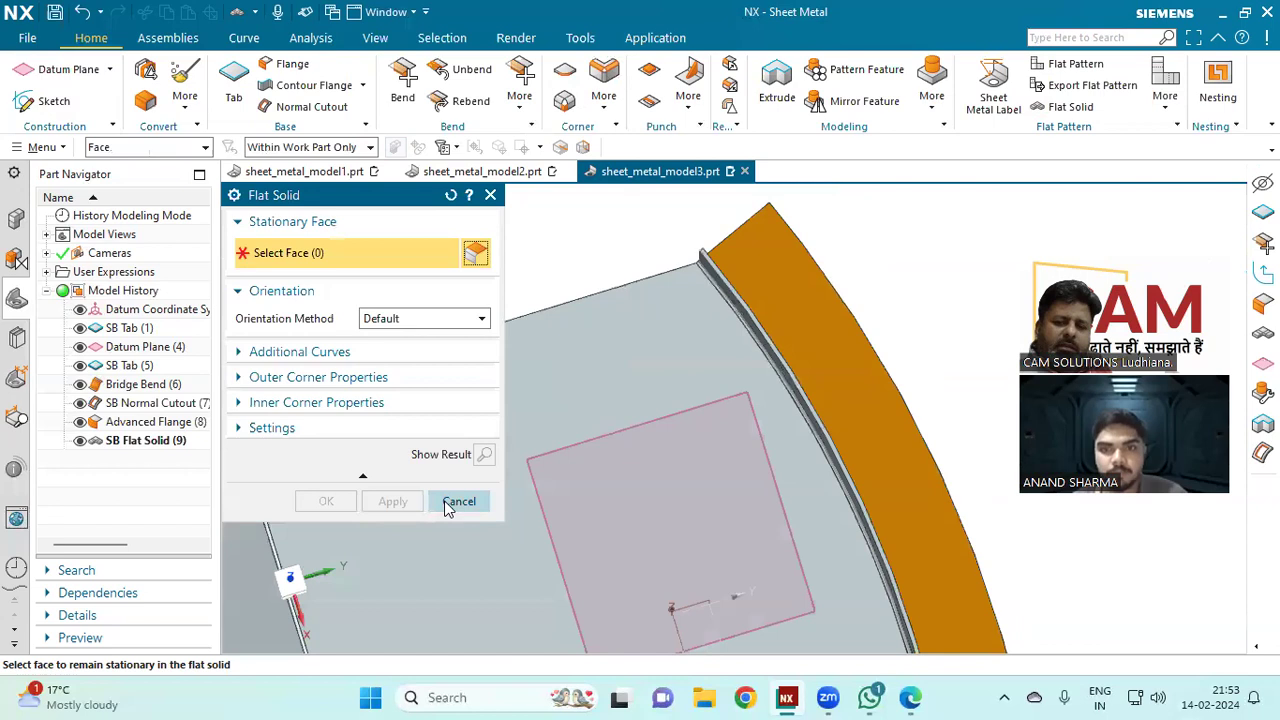
{"action": "left_click", "coordinate": [448, 501]}
{"action": "middle_click_drag", "start_coordinate": [646, 251], "coordinate": [651, 207]}
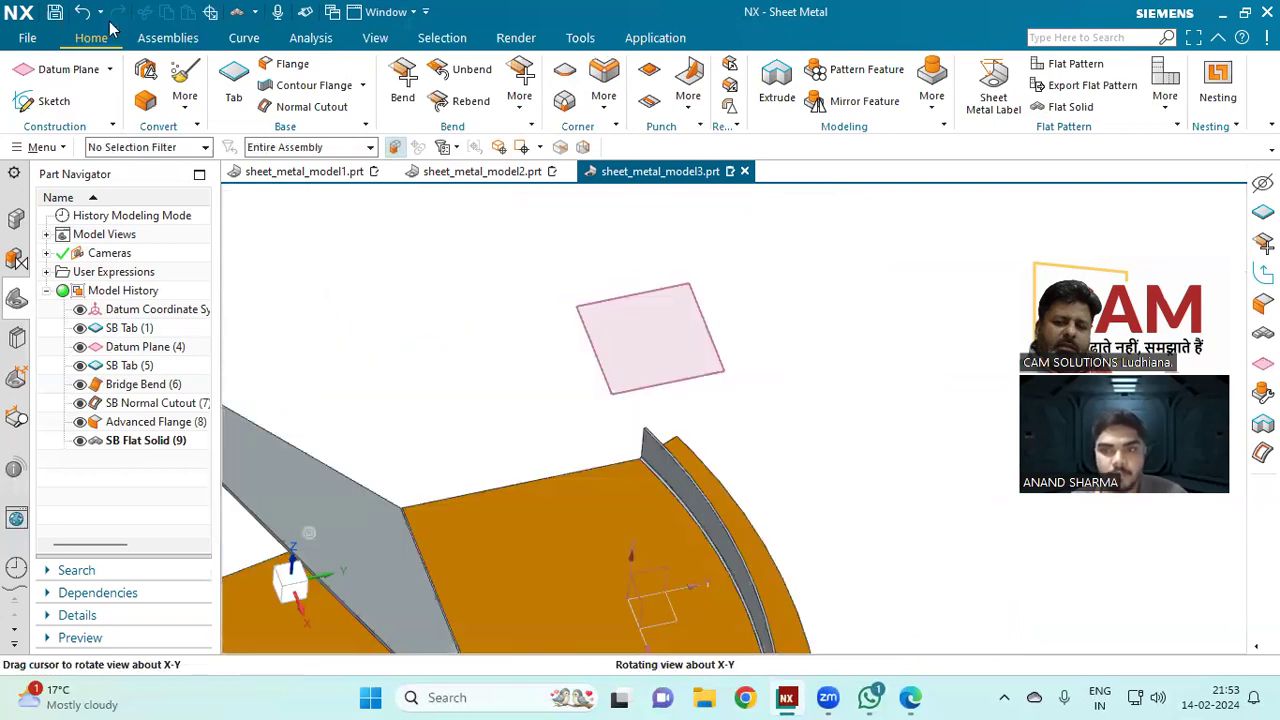
Step: Undo the flat solid and bring the whole bent part back into view
{"action": "left_click", "coordinate": [82, 12]}
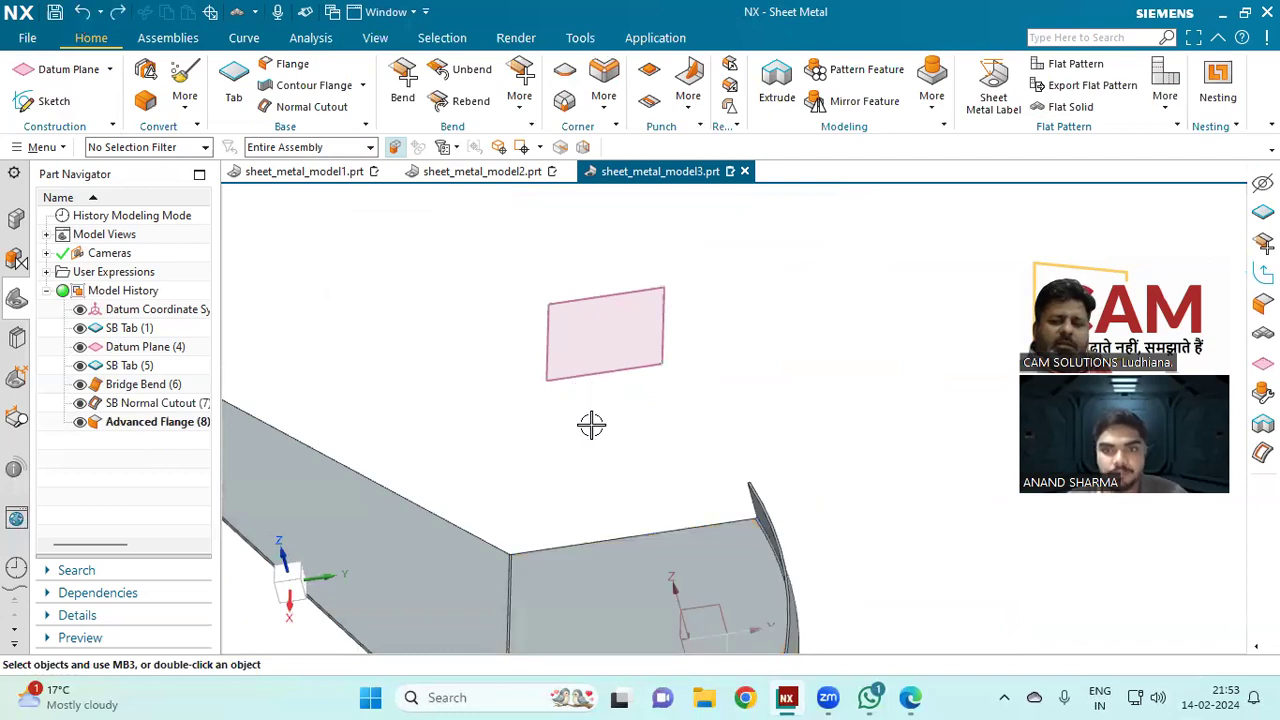
{"action": "scroll", "coordinate": [592, 425], "scroll_direction": "up", "scroll_amount": 3}
{"action": "scroll", "coordinate": [661, 431], "scroll_direction": "down", "scroll_amount": 4}
{"action": "middle_click_drag", "start_coordinate": [713, 563], "coordinate": [665, 470]}
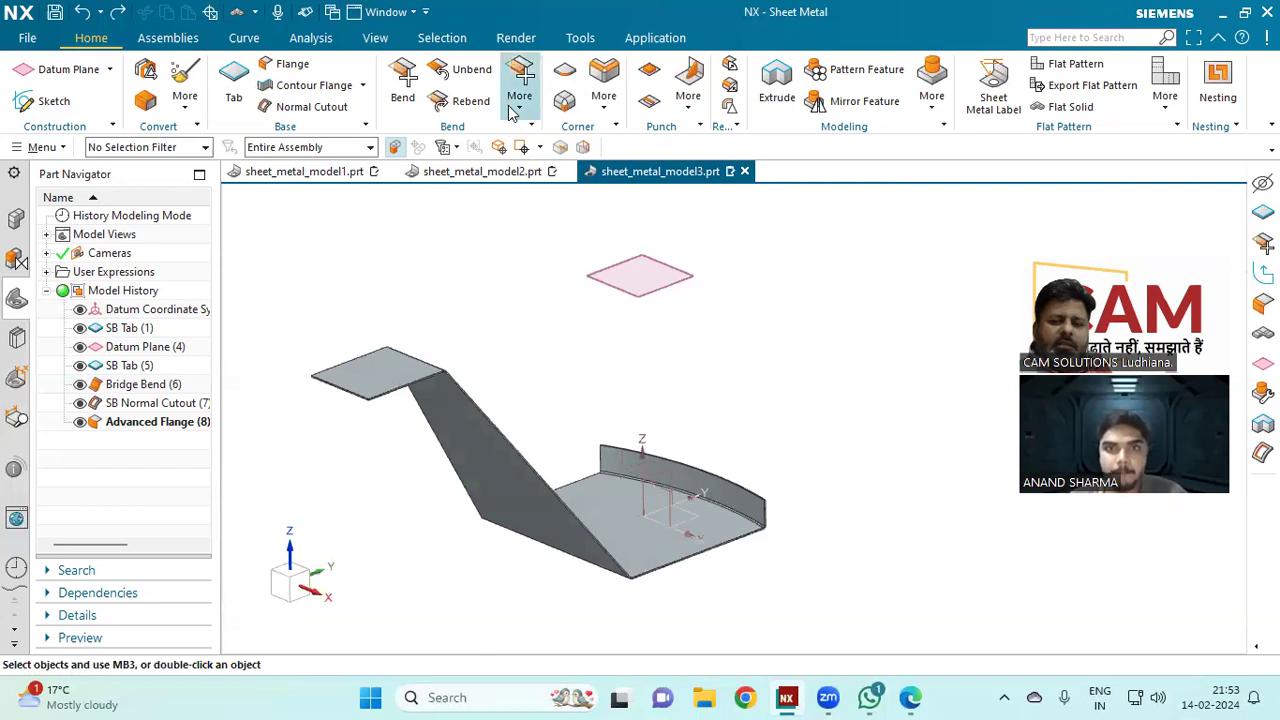
Step: Delete the advanced flange and the normal cutout from the model history
{"action": "left_click", "coordinate": [512, 110]}
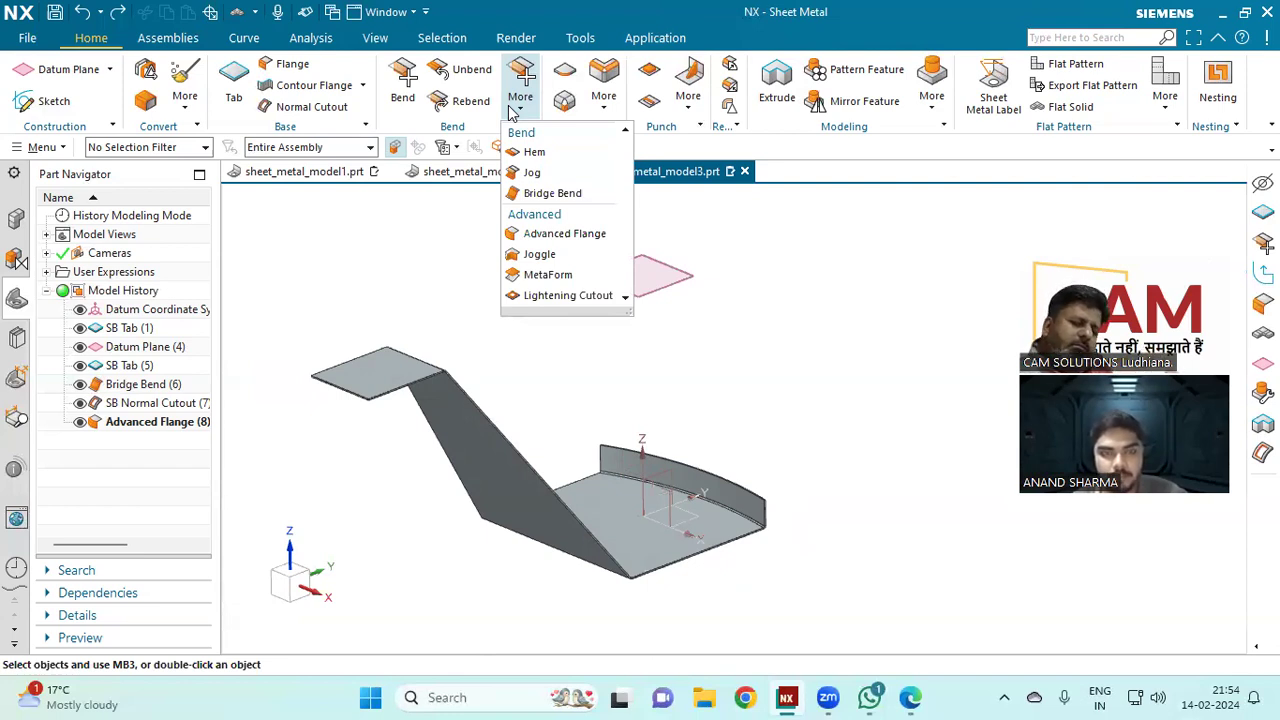
{"action": "left_click", "coordinate": [137, 455]}
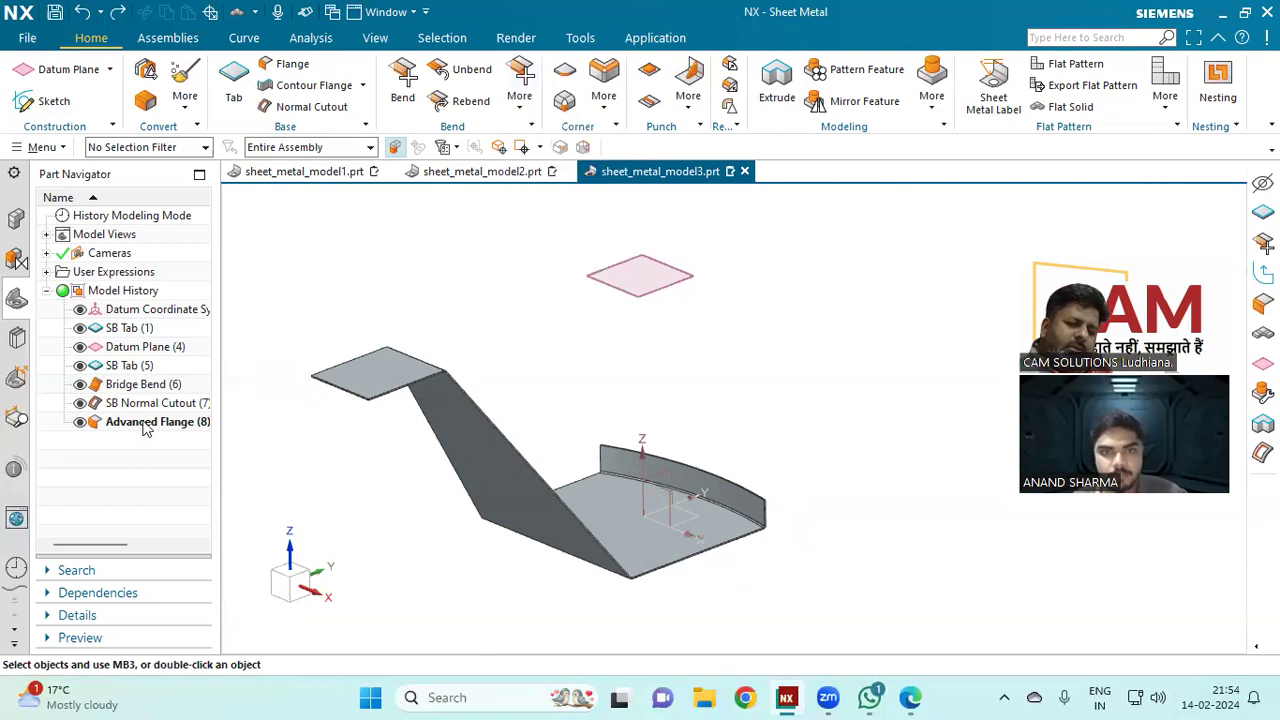
{"action": "right_click", "coordinate": [145, 425]}
{"action": "left_click", "coordinate": [187, 312]}
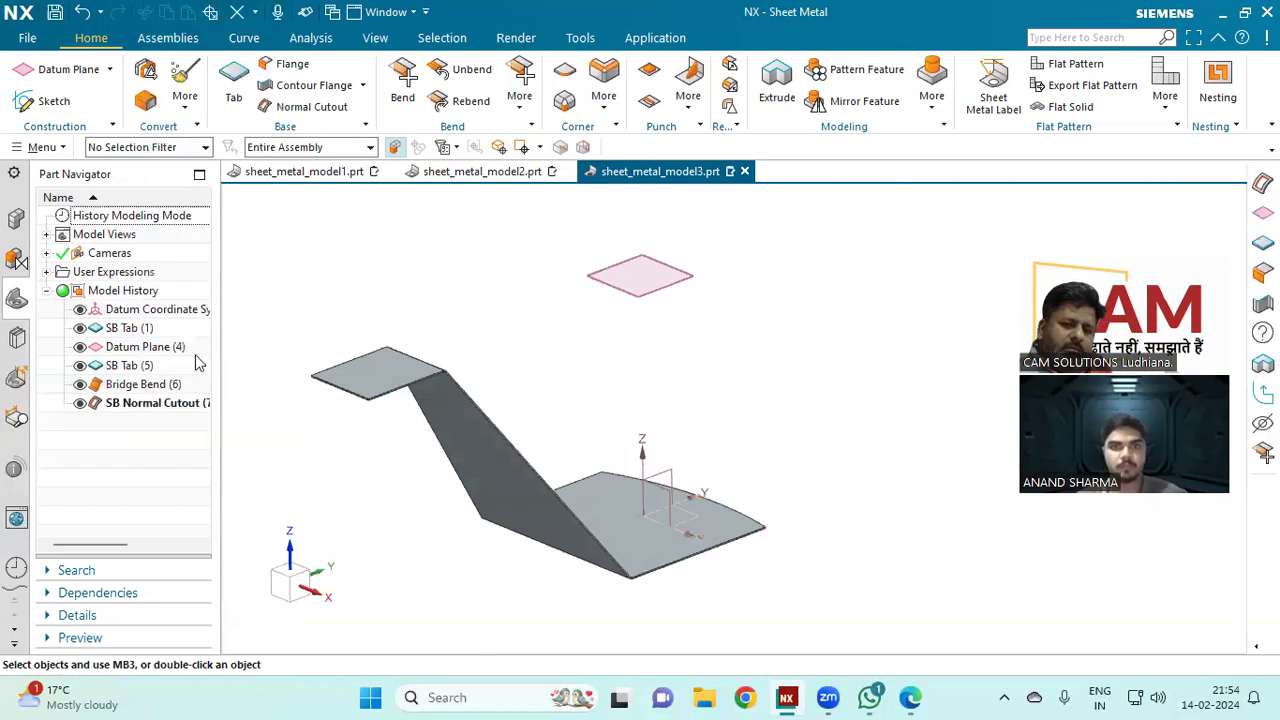
{"action": "right_click", "coordinate": [193, 403]}
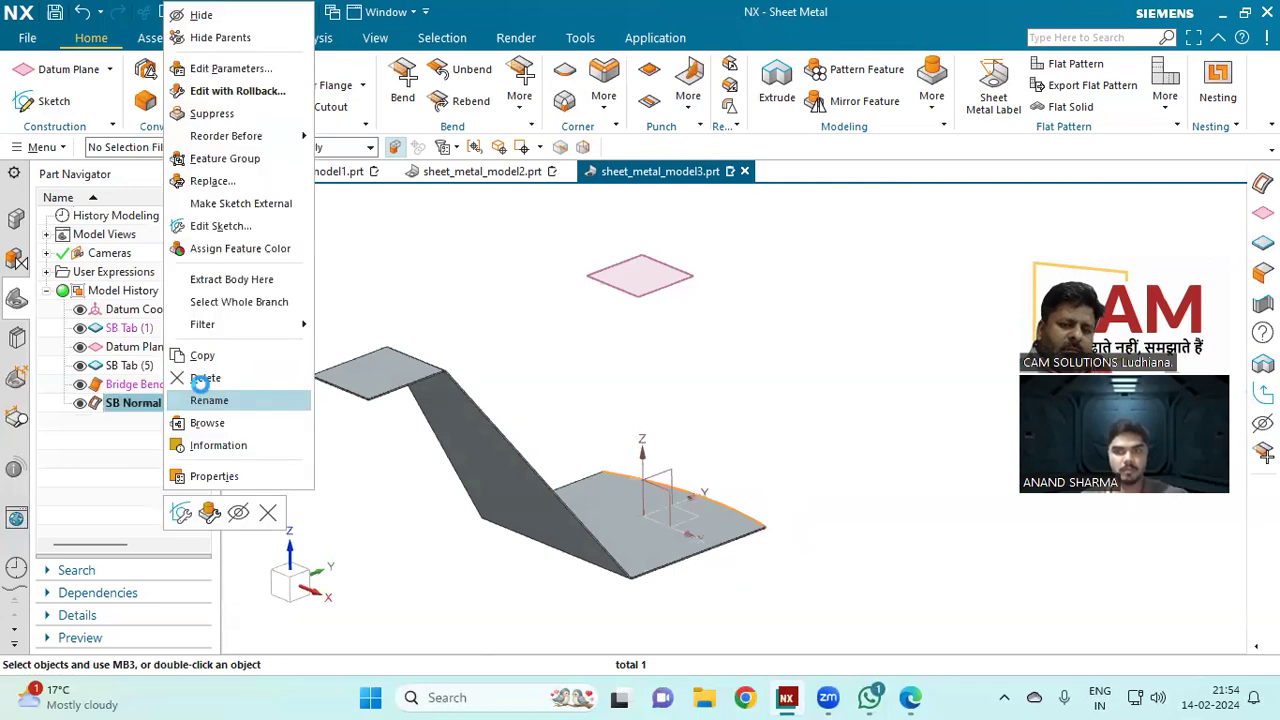
{"action": "left_click", "coordinate": [205, 398]}
Step: Add a Single-limit Joggle 120 mm deep on the lower tab's top face, starting from the XZ datum plane
{"action": "left_click", "coordinate": [520, 96]}
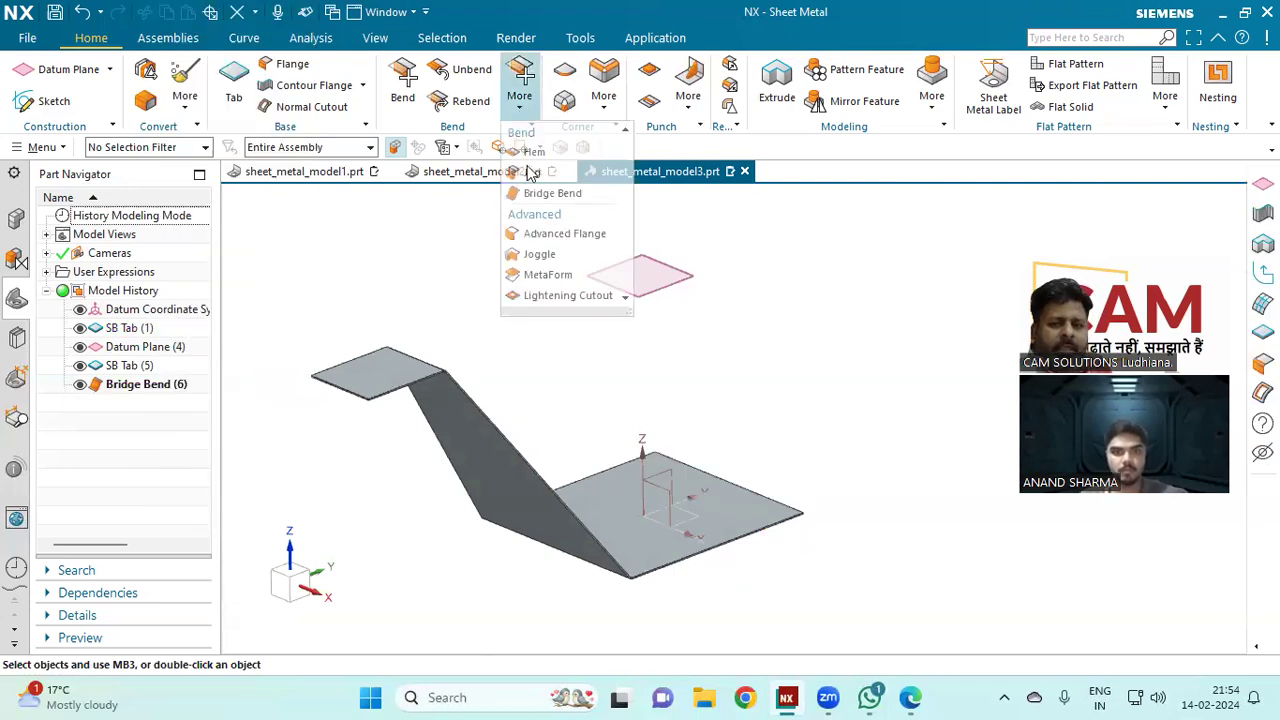
{"action": "left_click", "coordinate": [542, 256]}
{"action": "middle_click_drag", "start_coordinate": [815, 358], "coordinate": [724, 460]}
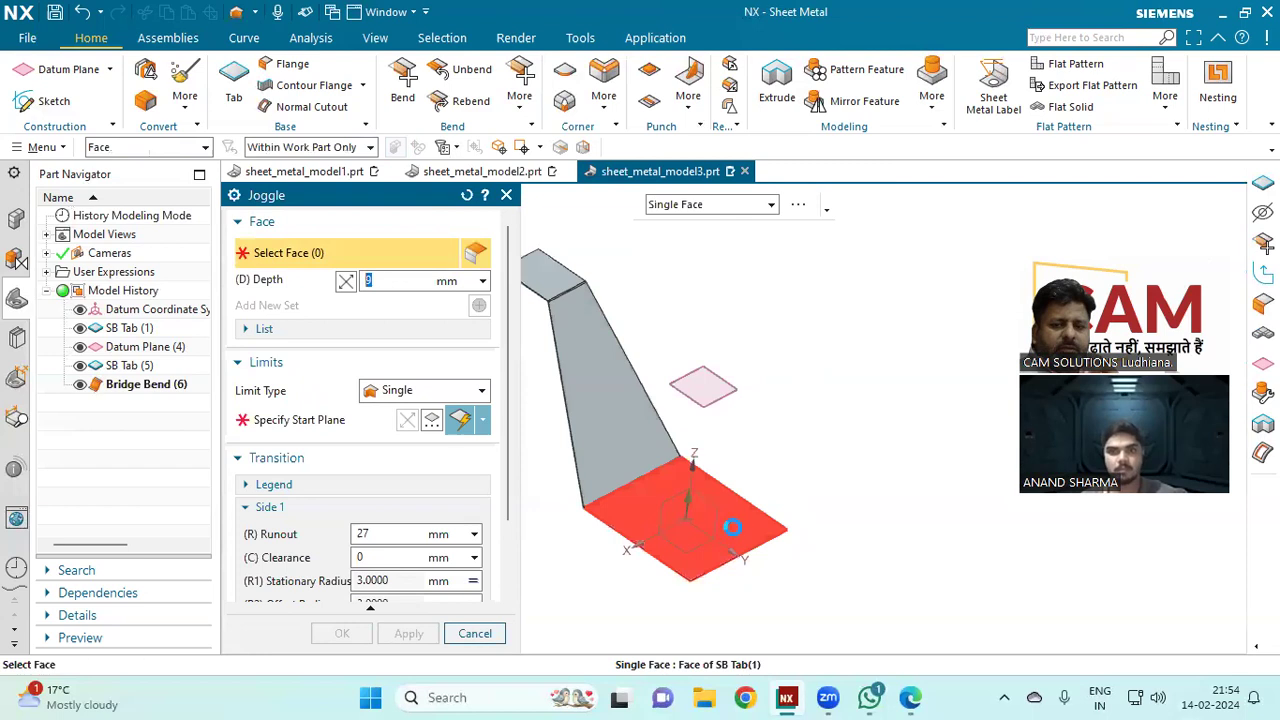
{"action": "left_click", "coordinate": [732, 527]}
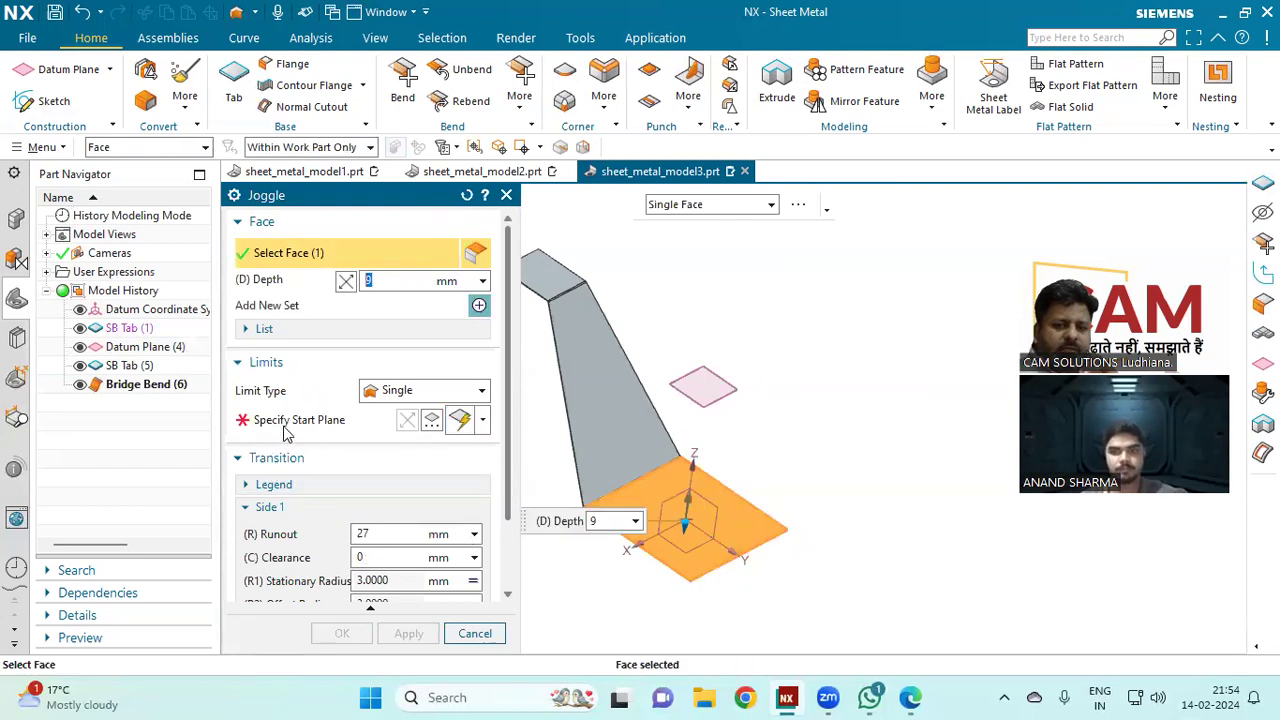
{"action": "left_click", "coordinate": [390, 405]}
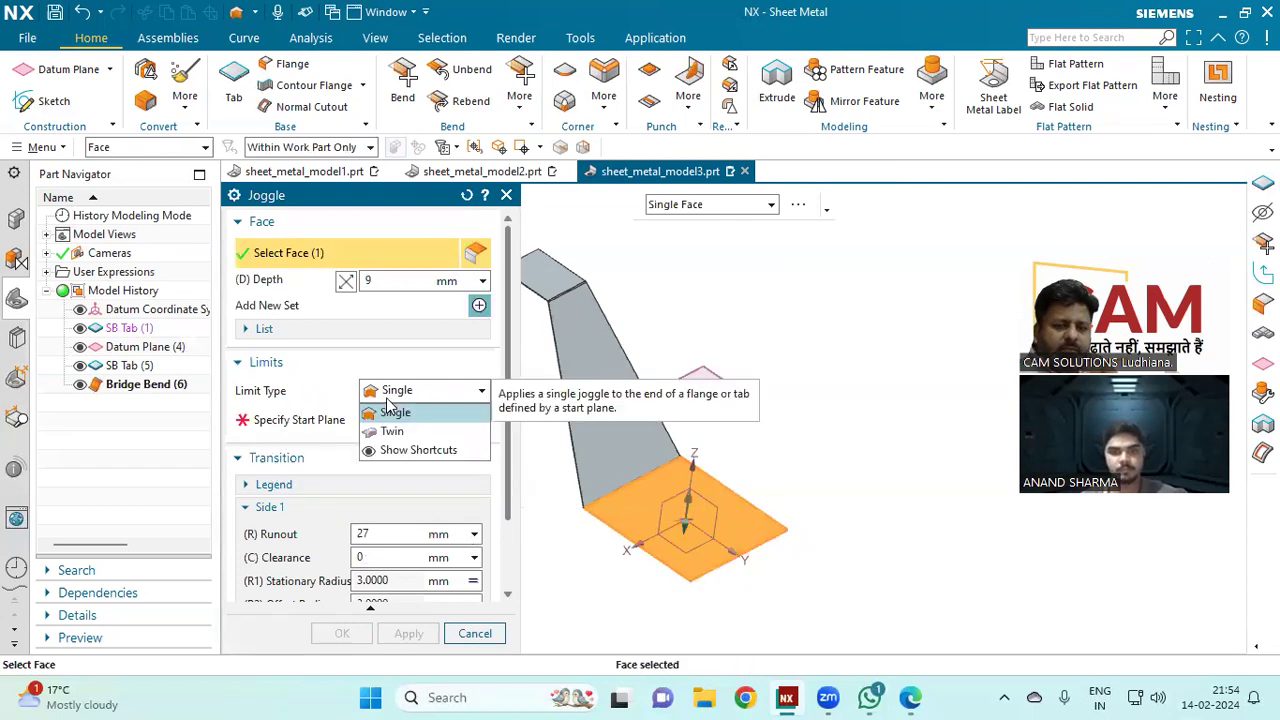
{"action": "left_click", "coordinate": [330, 413]}
{"action": "left_click", "coordinate": [330, 413]}
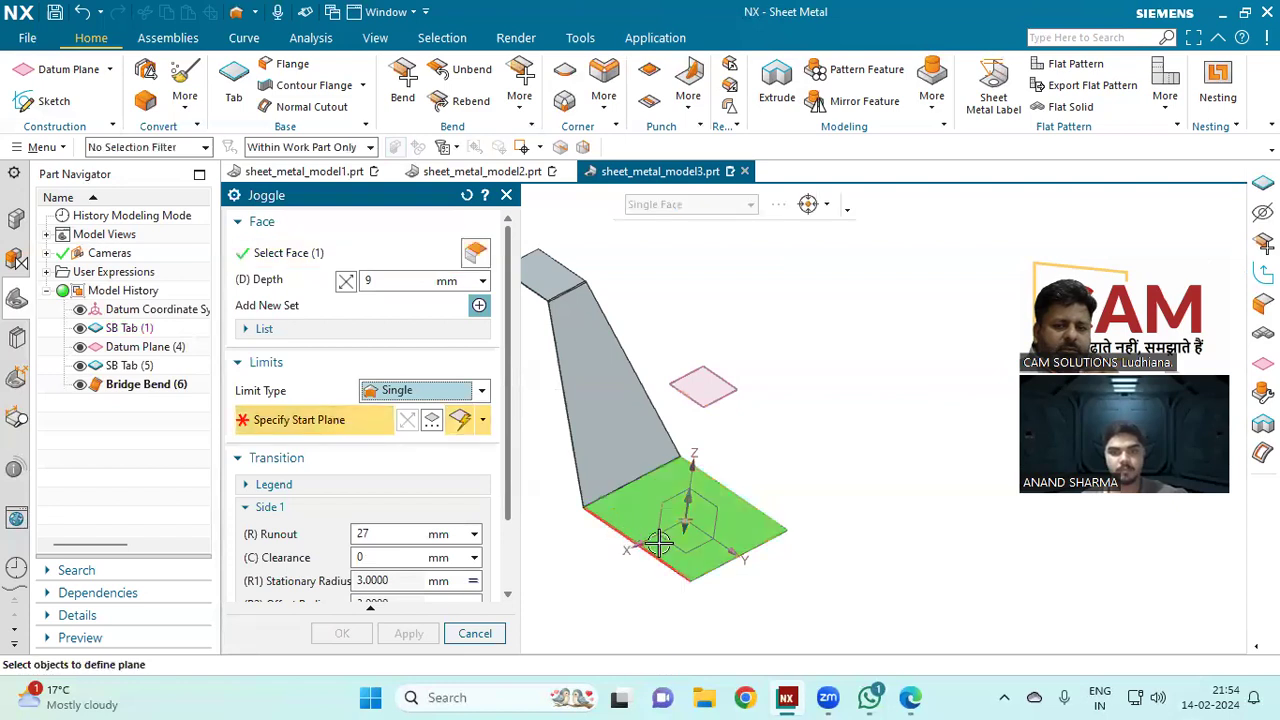
{"action": "scroll", "coordinate": [627, 533], "scroll_direction": "up", "scroll_amount": 2}
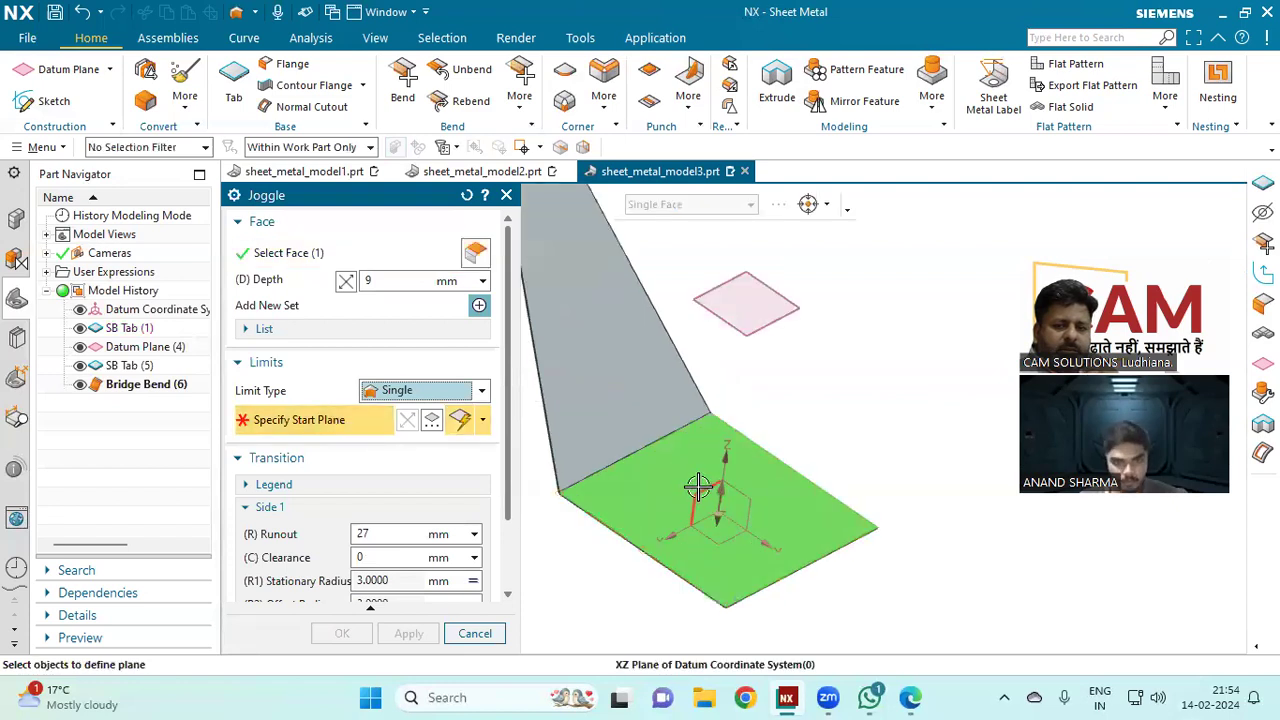
{"action": "left_click", "coordinate": [700, 492]}
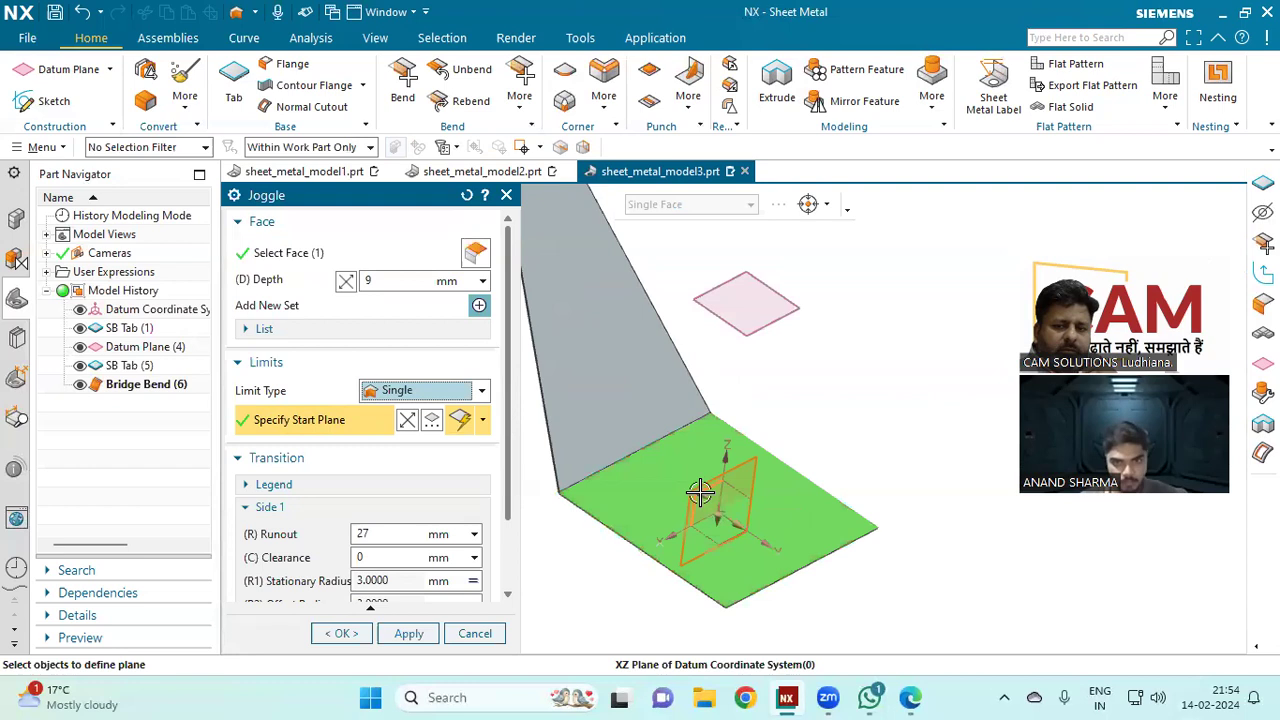
{"action": "middle_click_drag", "start_coordinate": [630, 528], "coordinate": [757, 491]}
{"action": "left_click_drag", "start_coordinate": [749, 506], "coordinate": [742, 564]}
{"action": "left_click", "coordinate": [407, 634]}
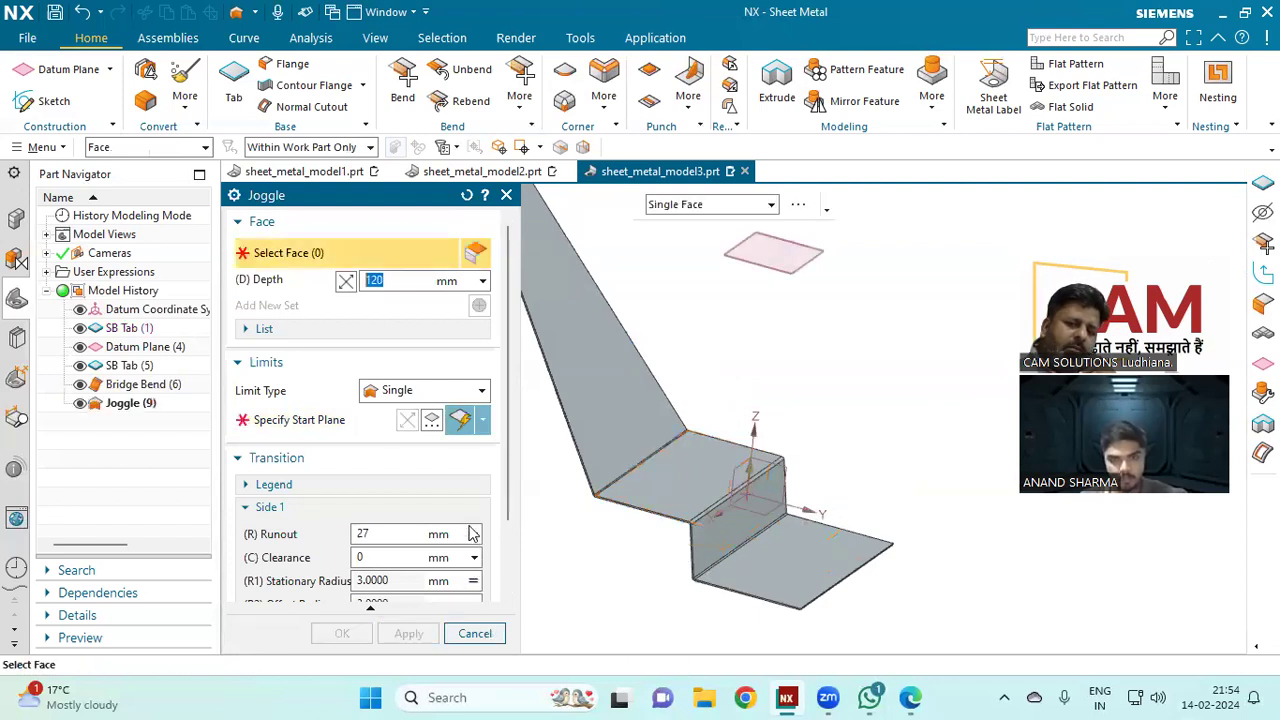
Step: Add a second Joggle 80 mm deep on the lowered tab face, starting from the YZ datum plane
{"action": "left_click", "coordinate": [768, 561]}
{"action": "left_click", "coordinate": [318, 424]}
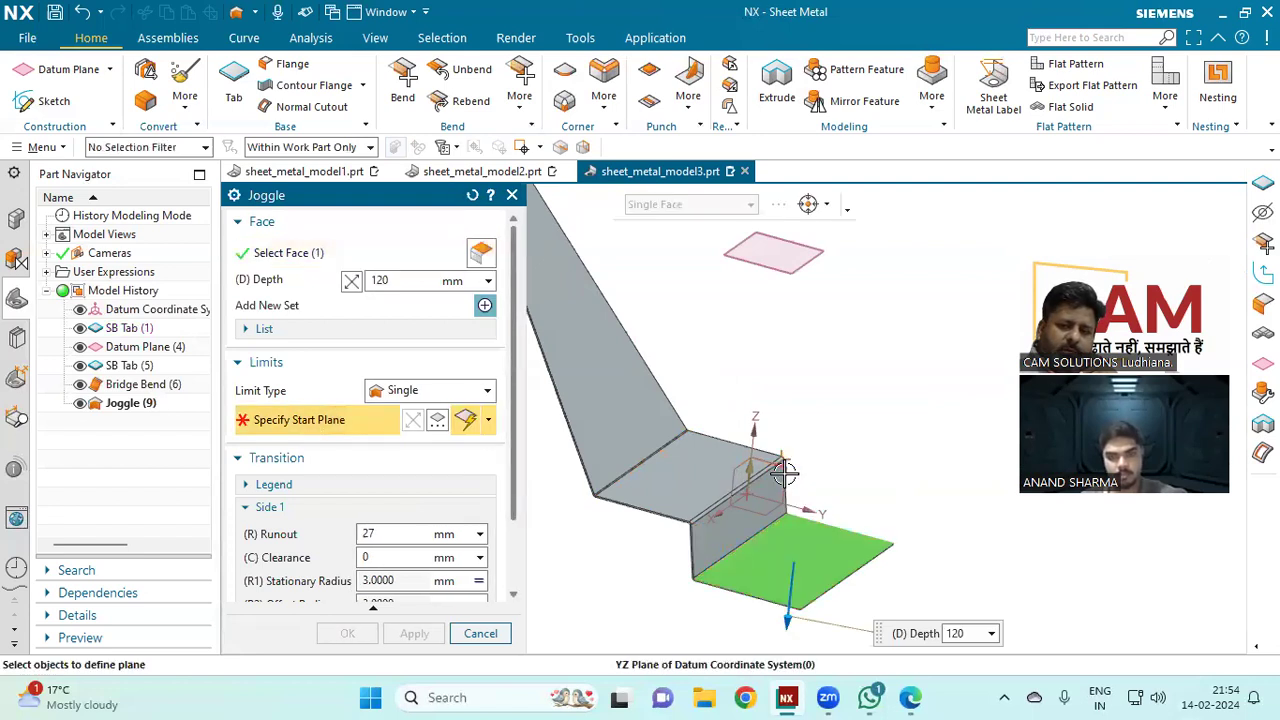
{"action": "left_click", "coordinate": [784, 472]}
{"action": "middle_click_drag", "start_coordinate": [791, 480], "coordinate": [766, 528]}
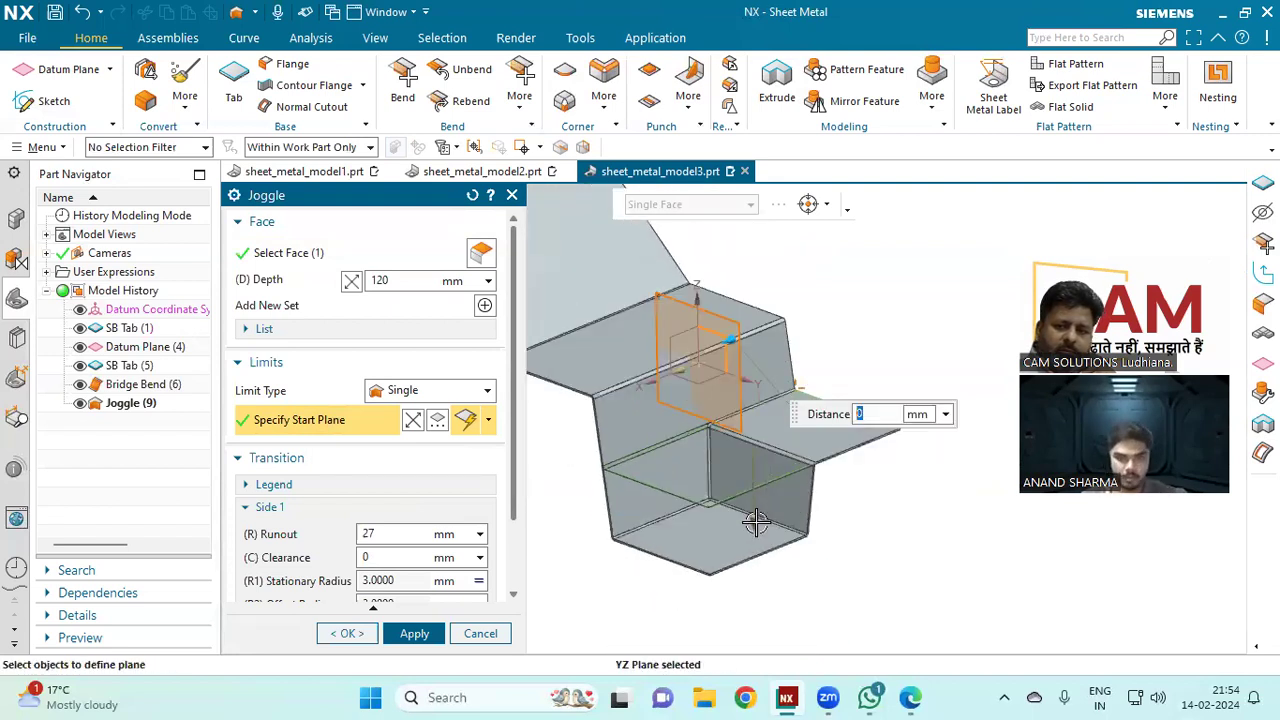
{"action": "left_click_drag", "start_coordinate": [754, 508], "coordinate": [712, 513]}
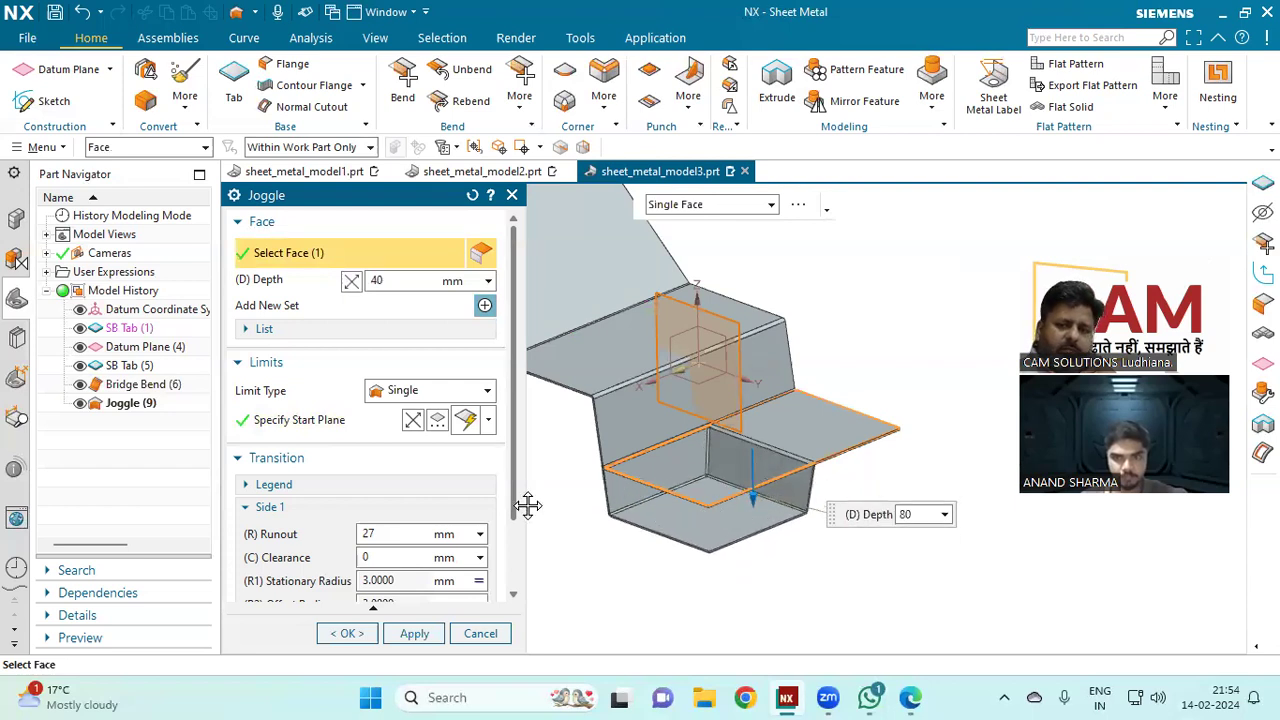
{"action": "left_click", "coordinate": [349, 633]}
{"action": "middle_click_drag", "start_coordinate": [460, 523], "coordinate": [500, 511]}
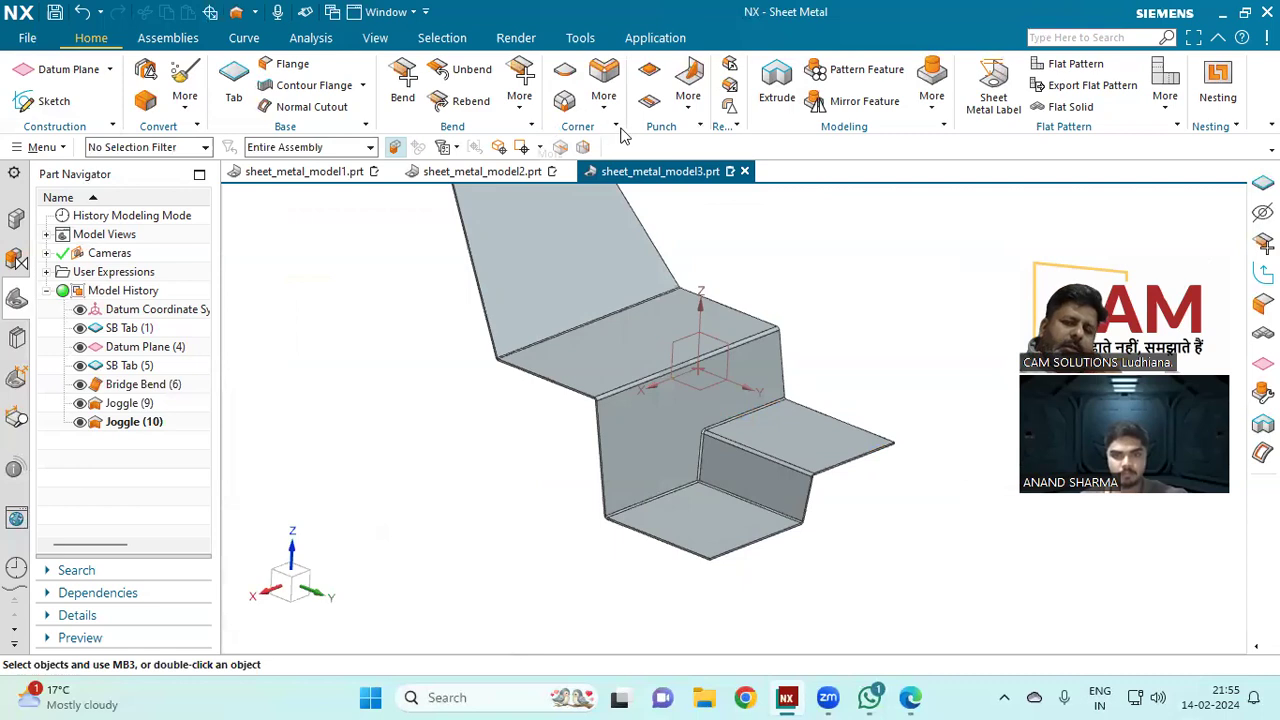
Step: Add a third Joggle 80 mm deep on the lowest face, with its start plane at a distance from the YZ datum plane
{"action": "left_click", "coordinate": [530, 108]}
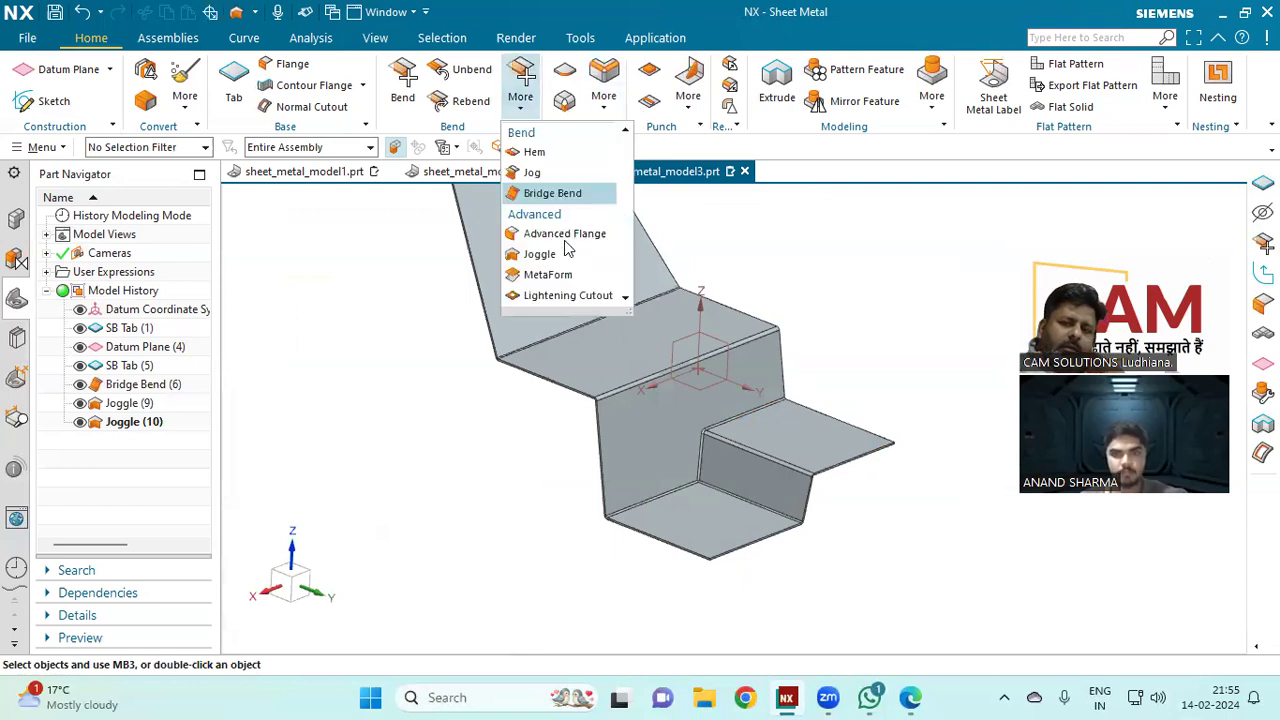
{"action": "left_click", "coordinate": [575, 258]}
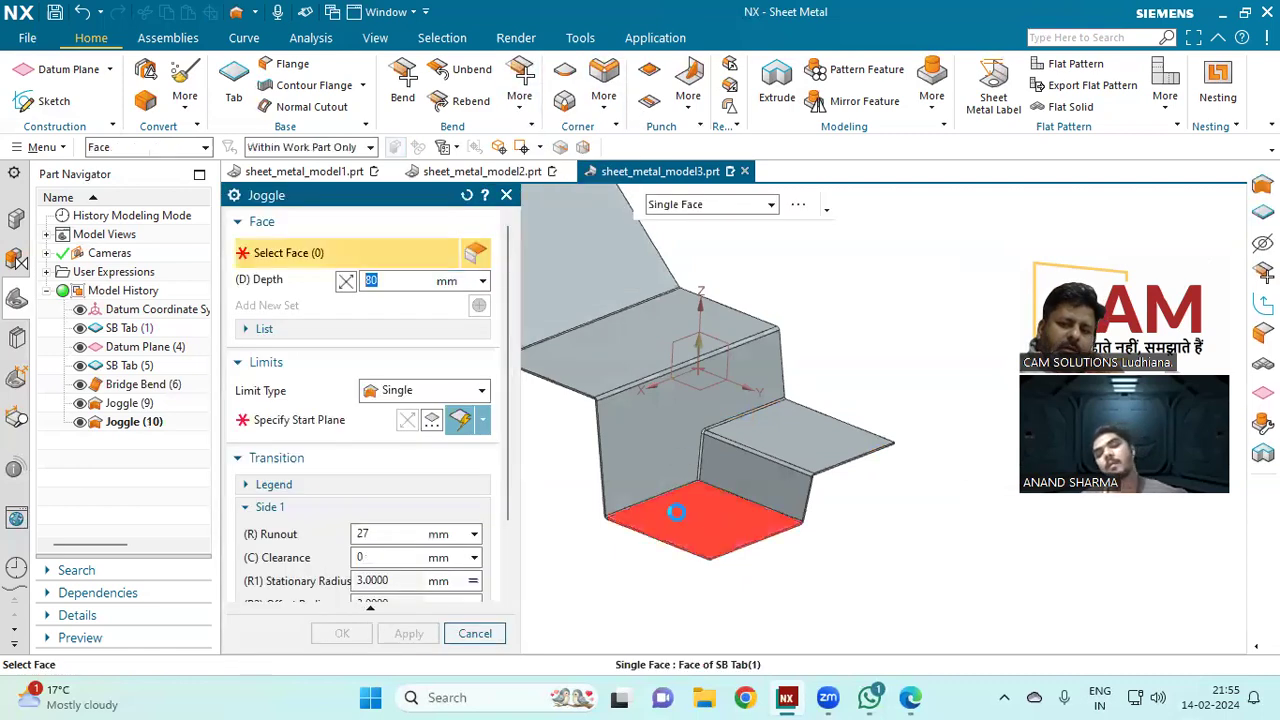
{"action": "left_click", "coordinate": [702, 515]}
{"action": "left_click", "coordinate": [380, 428]}
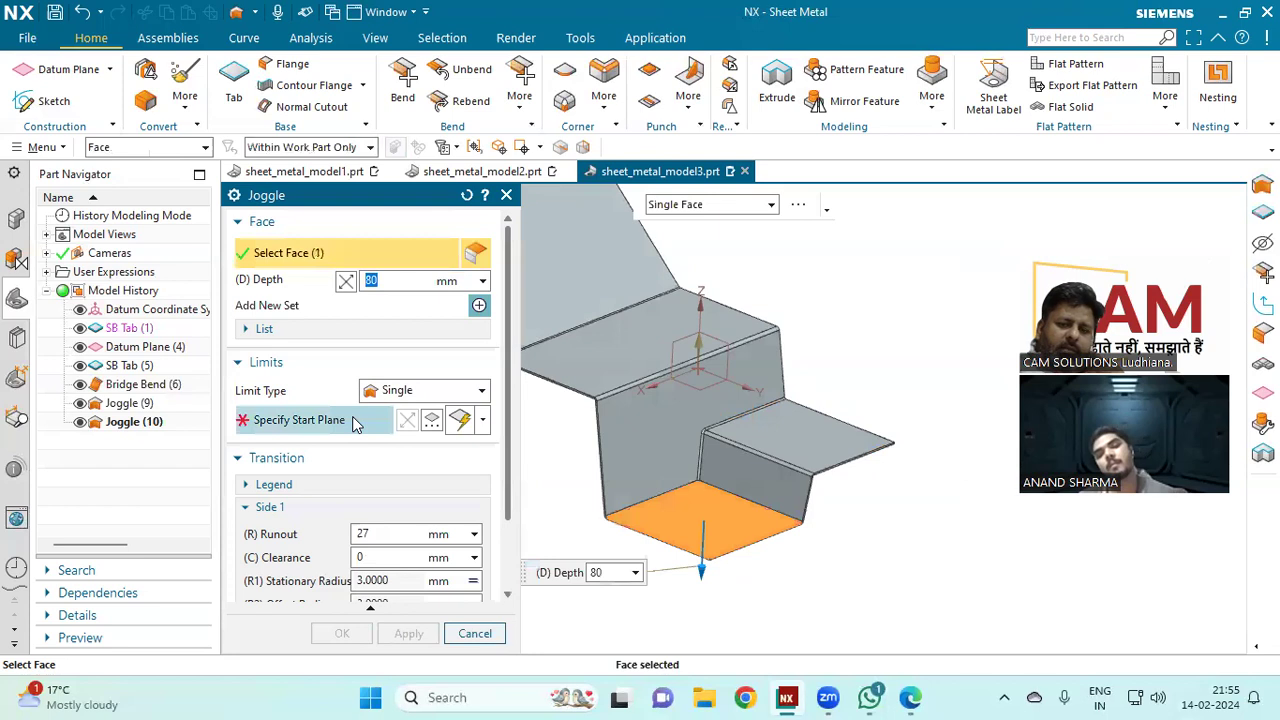
{"action": "left_click", "coordinate": [482, 422]}
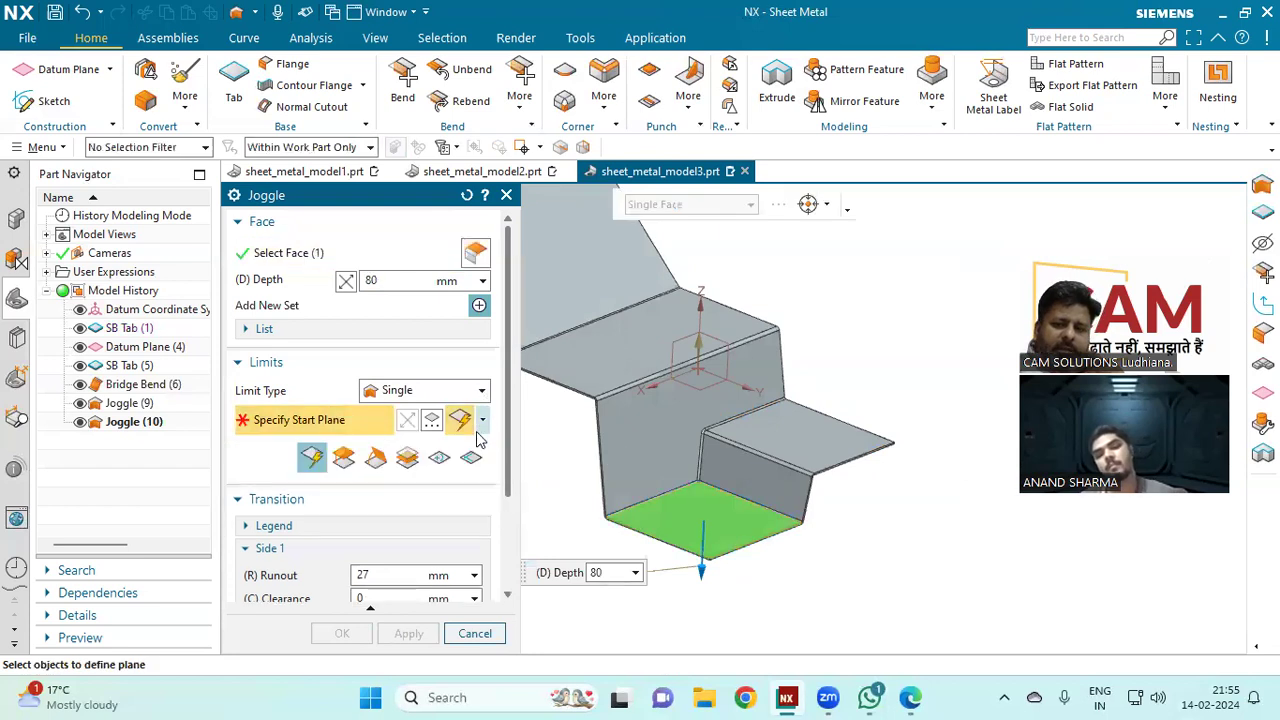
{"action": "left_click", "coordinate": [482, 420]}
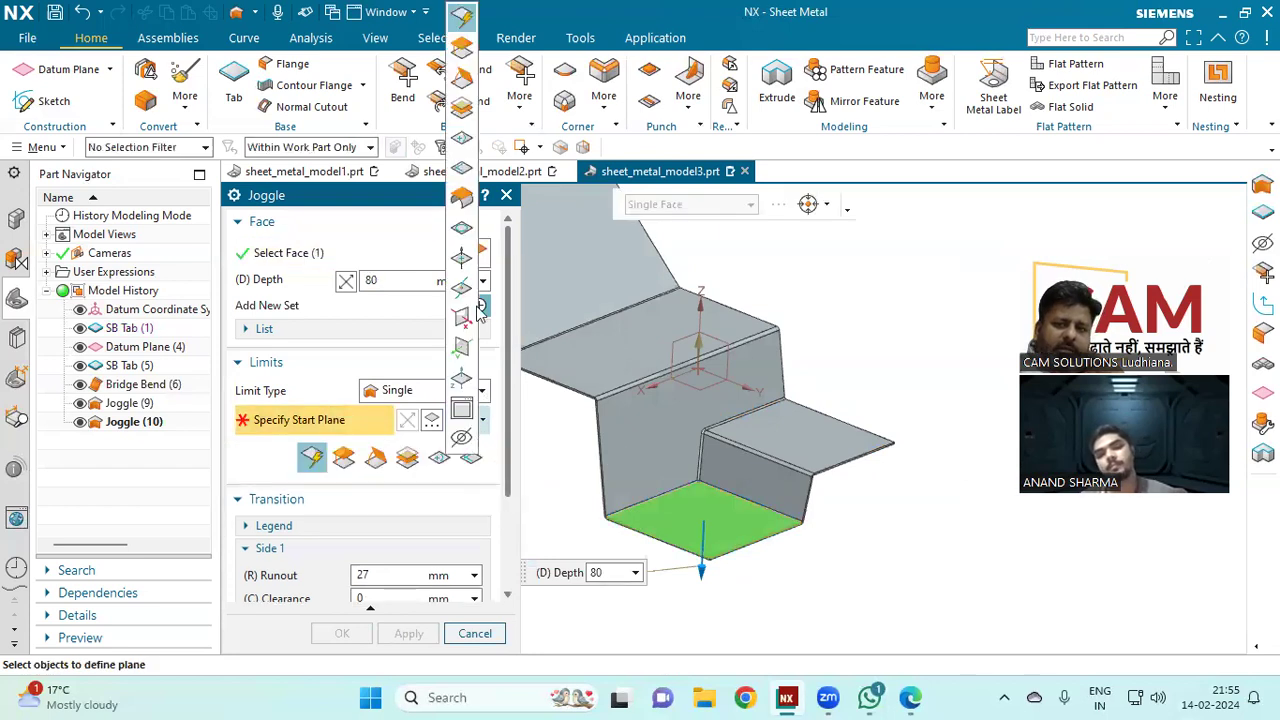
{"action": "left_click", "coordinate": [463, 50]}
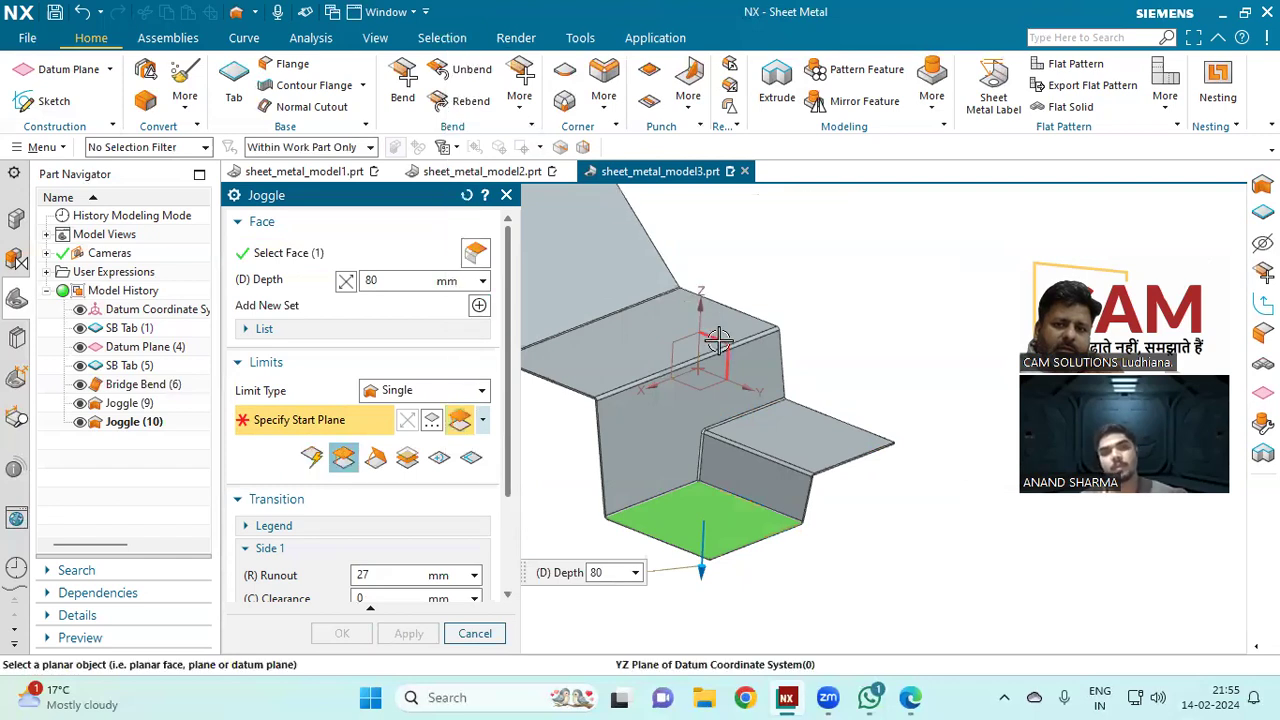
{"action": "left_click", "coordinate": [700, 295]}
{"action": "left_click_drag", "start_coordinate": [711, 342], "coordinate": [668, 370]}
{"action": "left_click", "coordinate": [352, 636]}
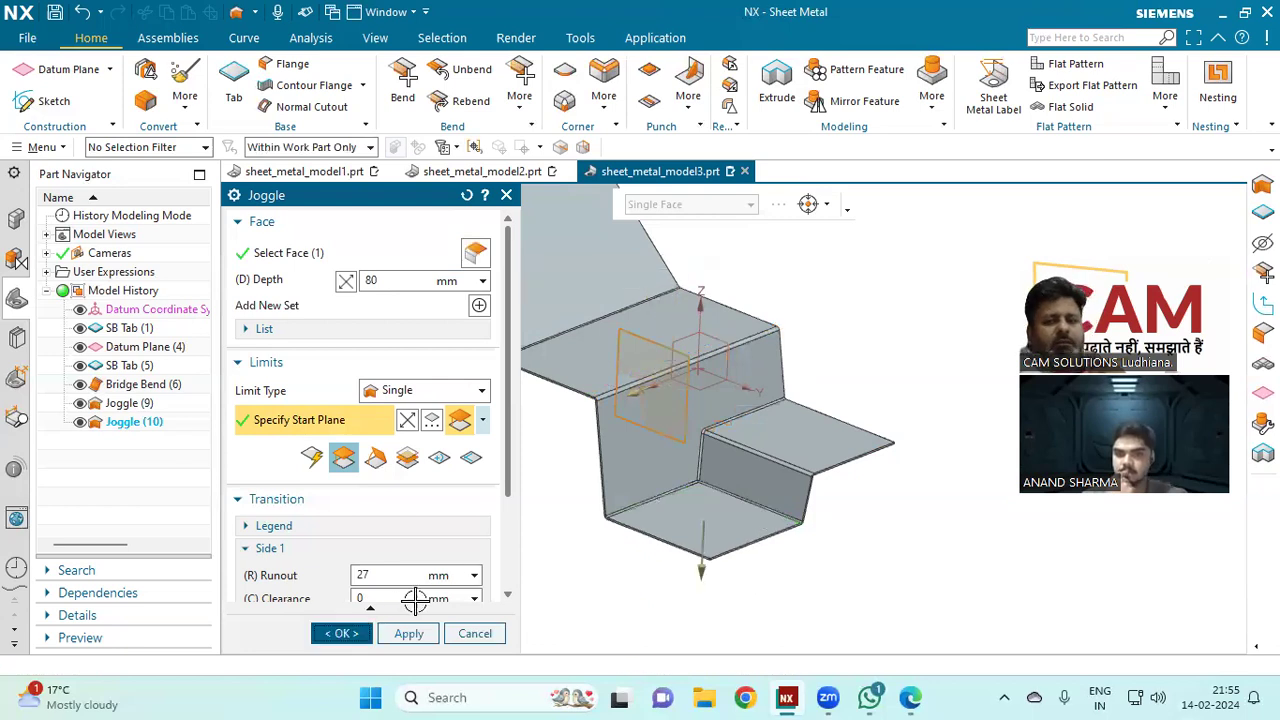
{"action": "middle_click_drag", "start_coordinate": [511, 528], "coordinate": [511, 492]}
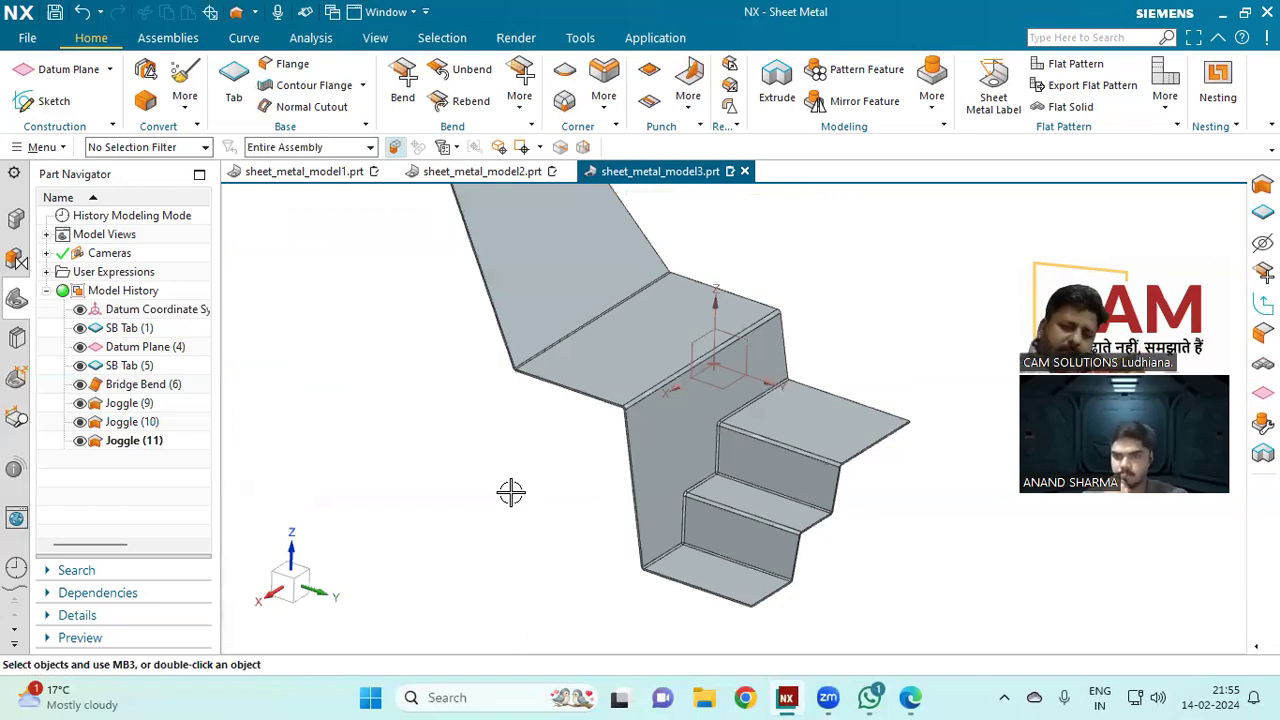
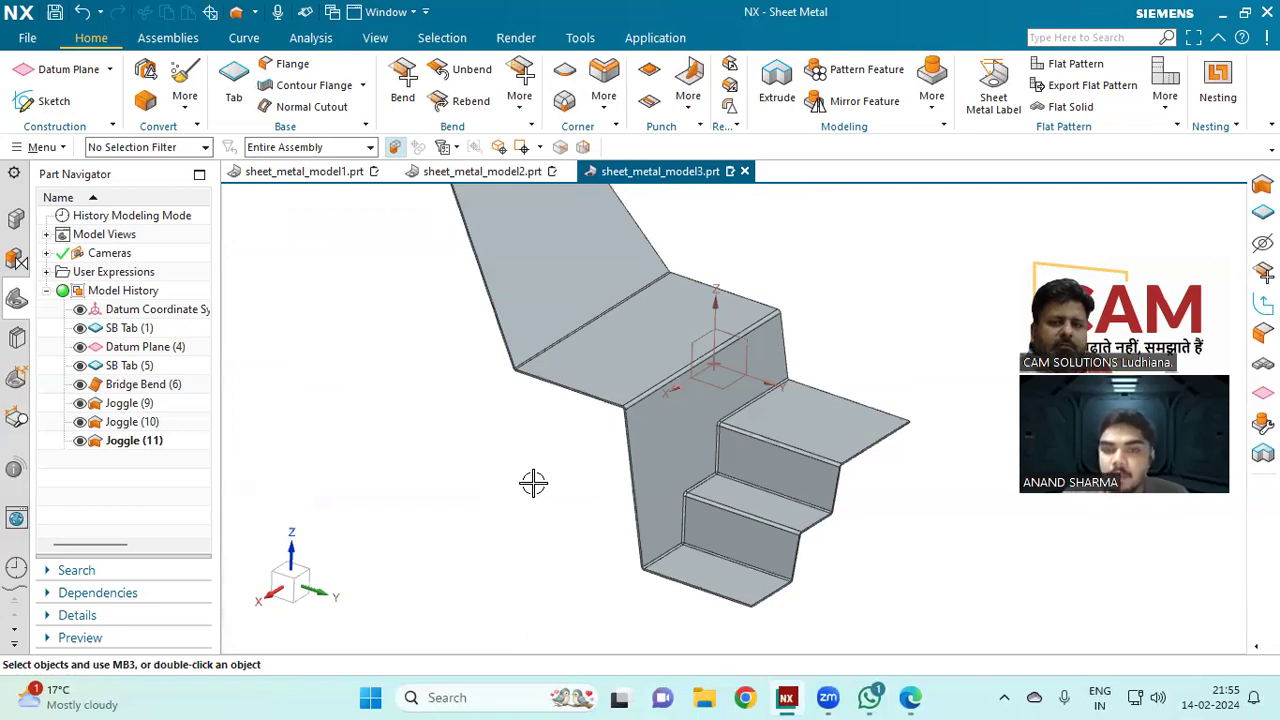
{"action": "left_click", "coordinate": [522, 108]}
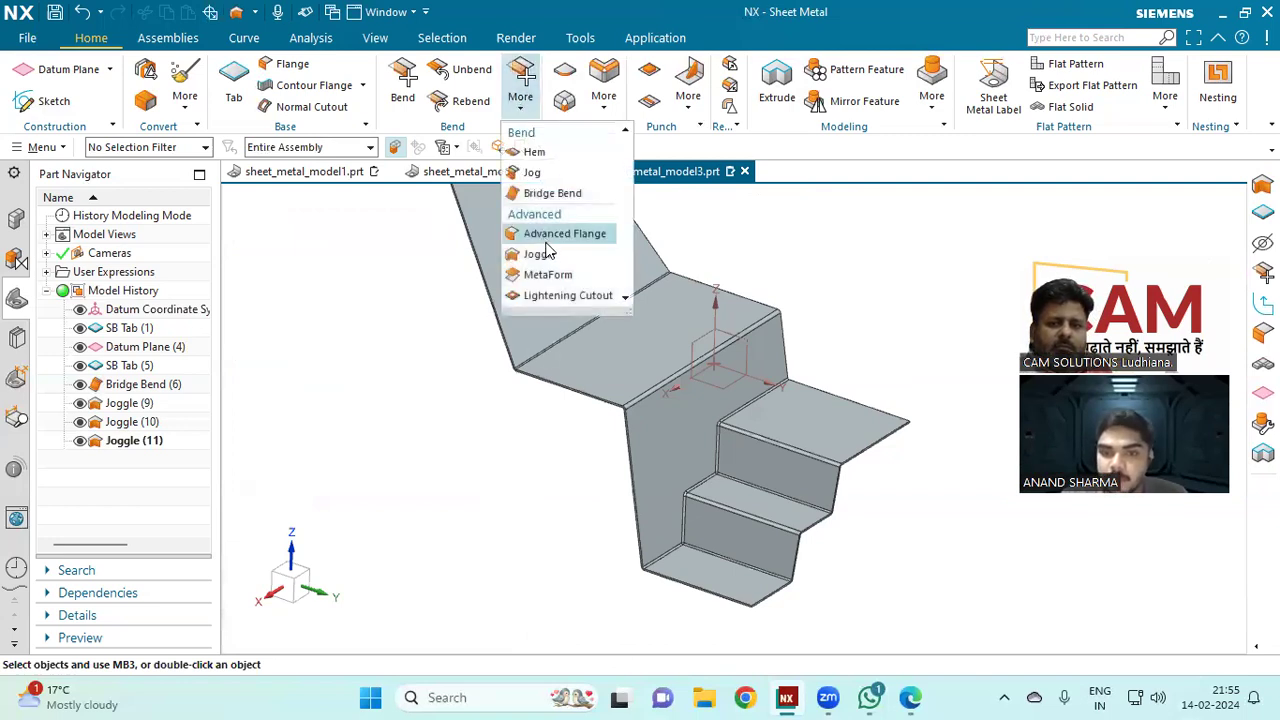
{"action": "left_click", "coordinate": [540, 255]}
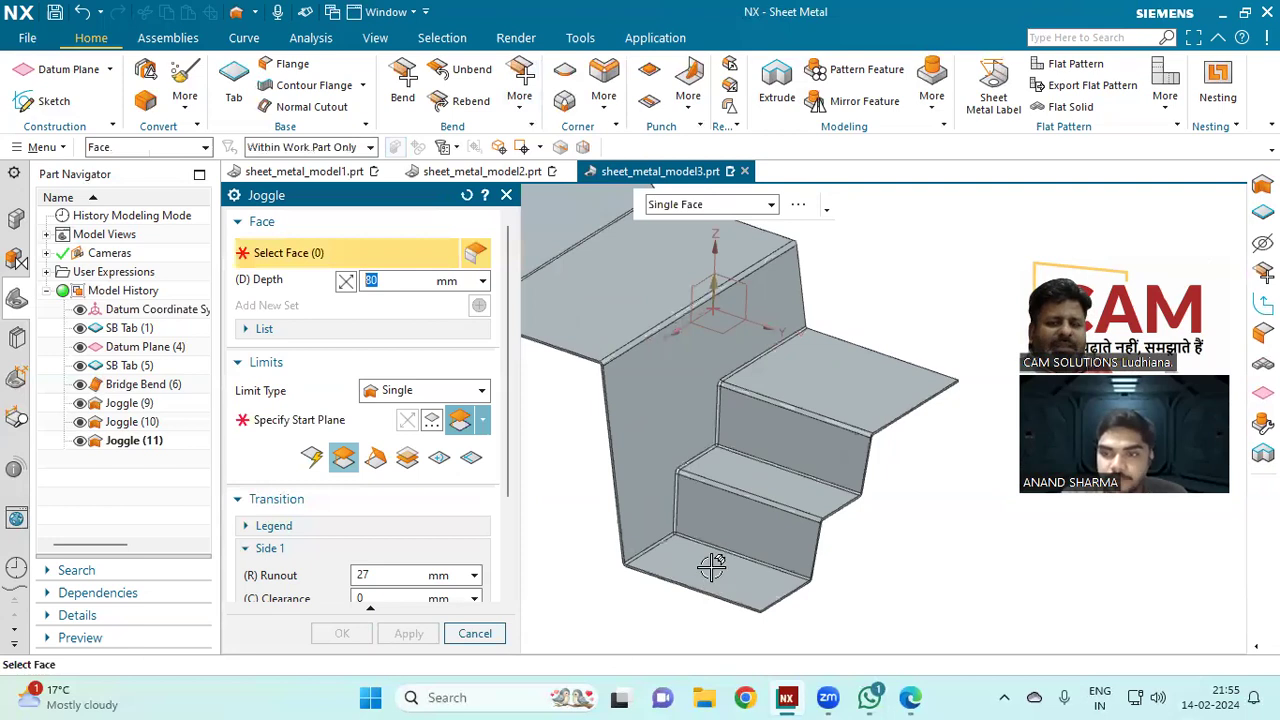
{"action": "left_click", "coordinate": [720, 566]}
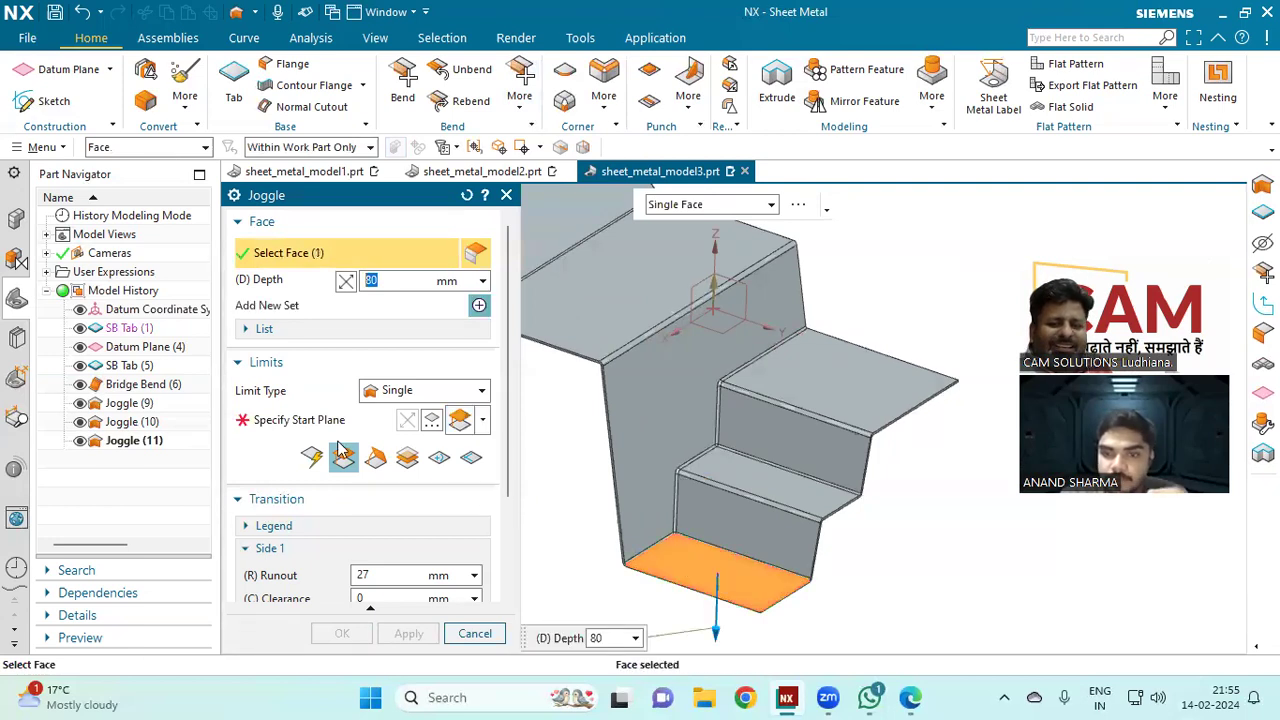
{"action": "left_click", "coordinate": [704, 314]}
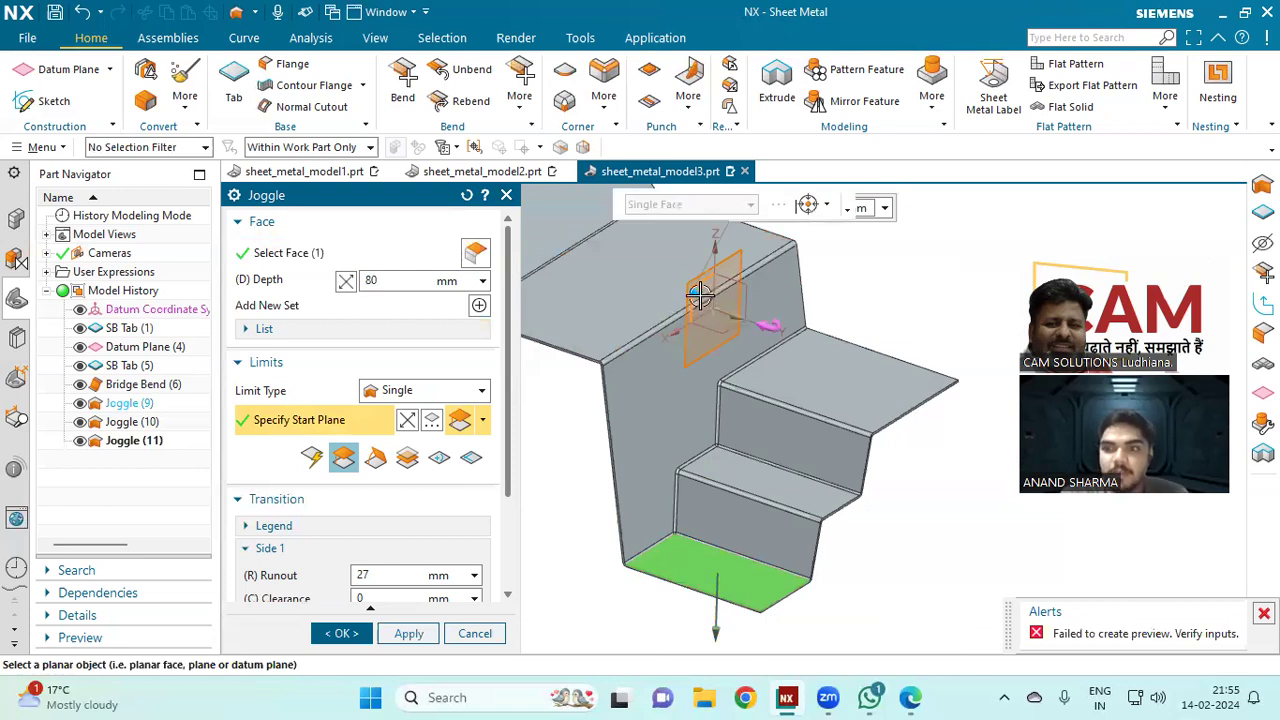
{"action": "left_click_drag", "start_coordinate": [710, 298], "coordinate": [777, 322]}
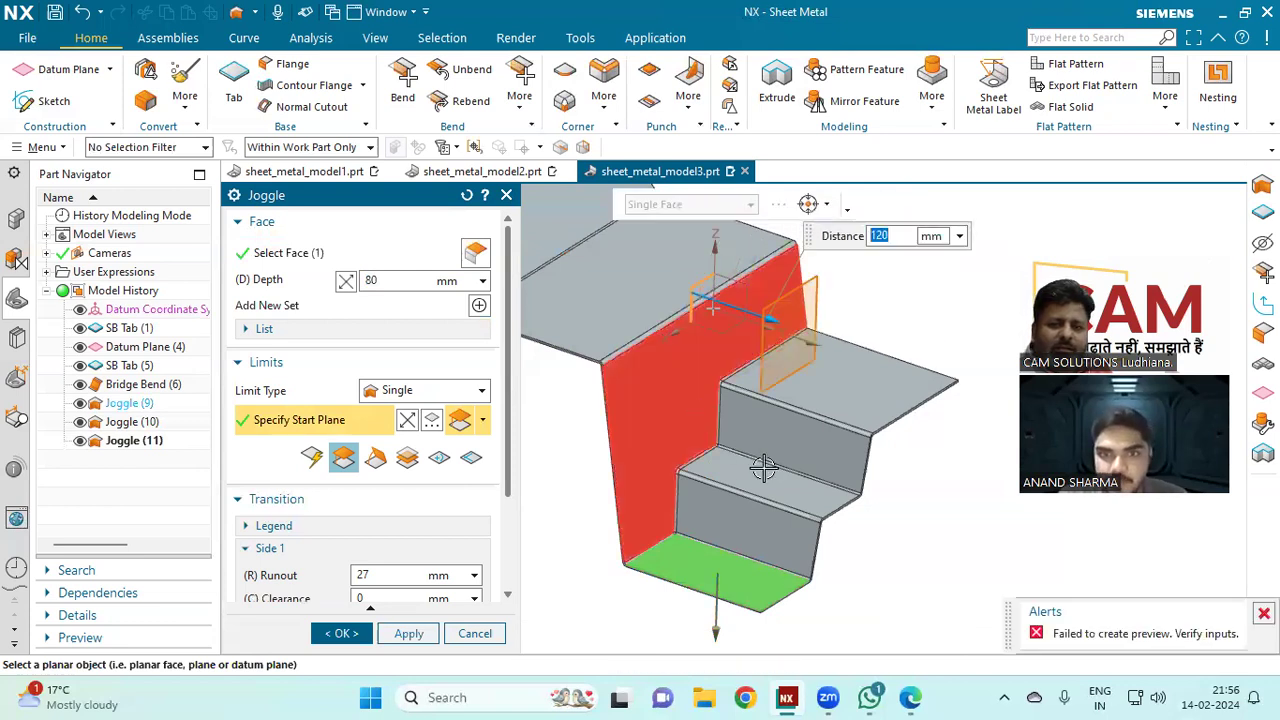
{"action": "middle_click_drag", "start_coordinate": [782, 430], "coordinate": [748, 440]}
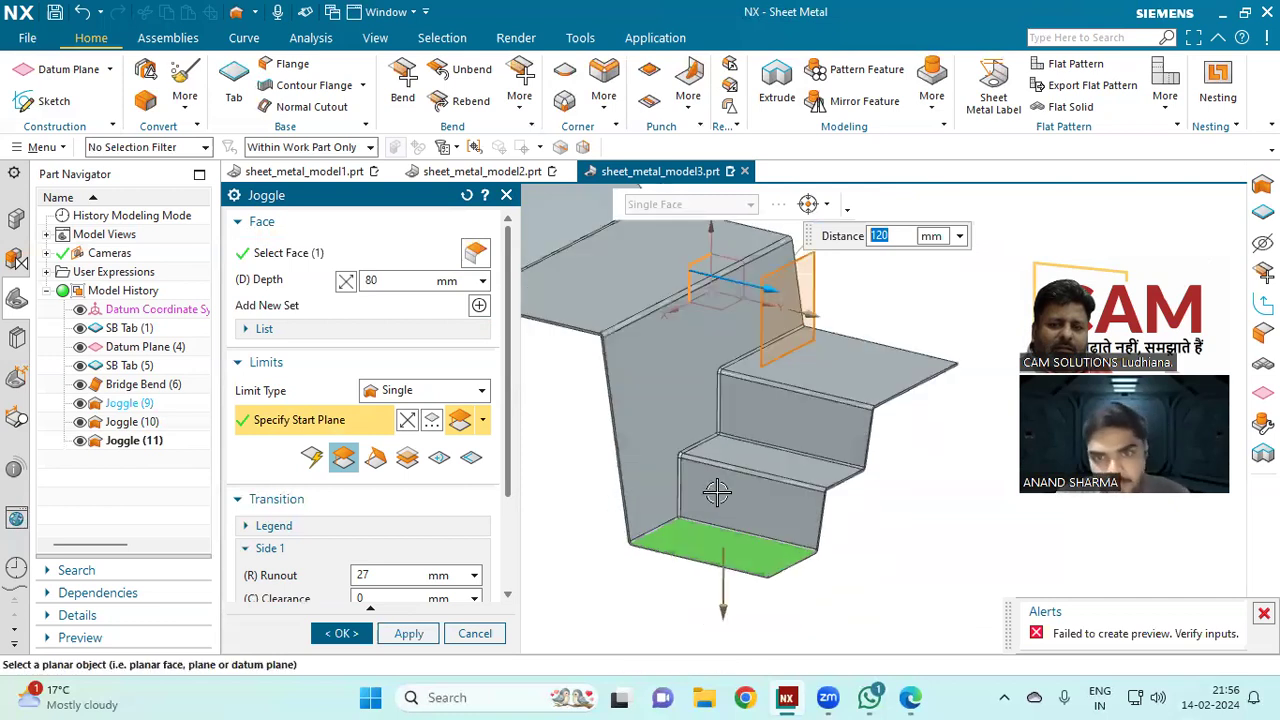
{"action": "left_click", "coordinate": [350, 253]}
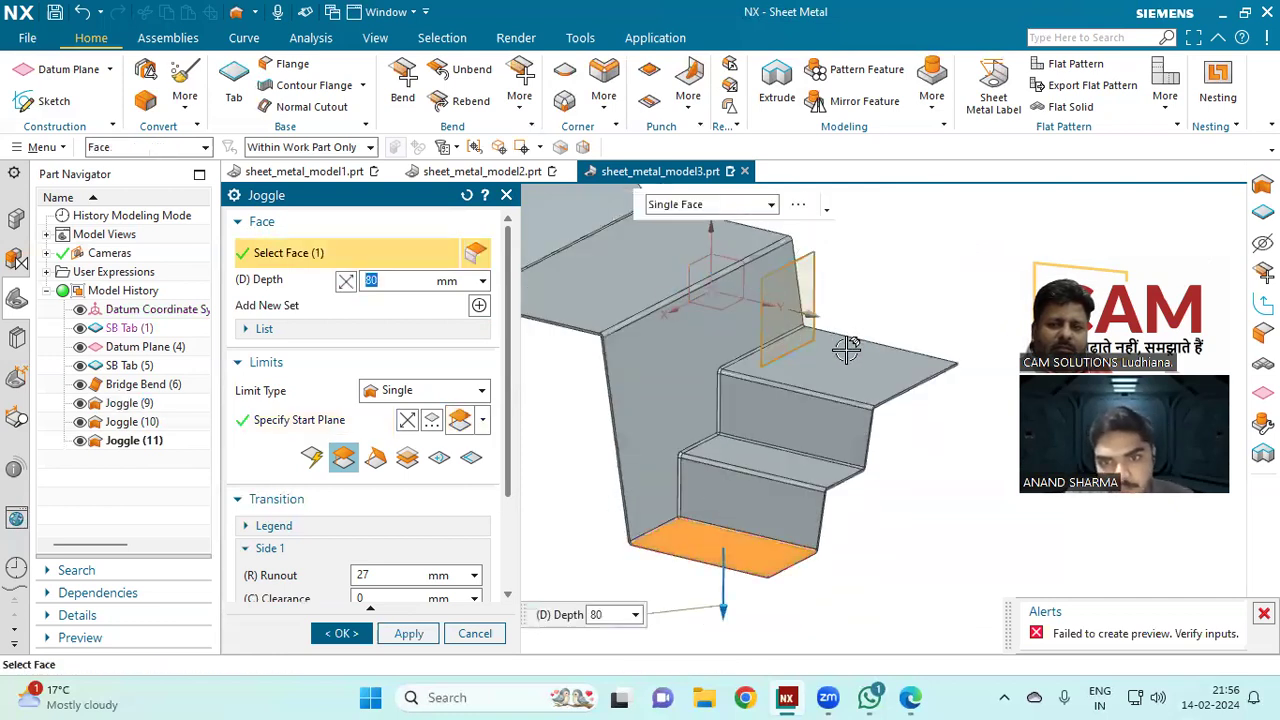
{"action": "left_click", "coordinate": [480, 632]}
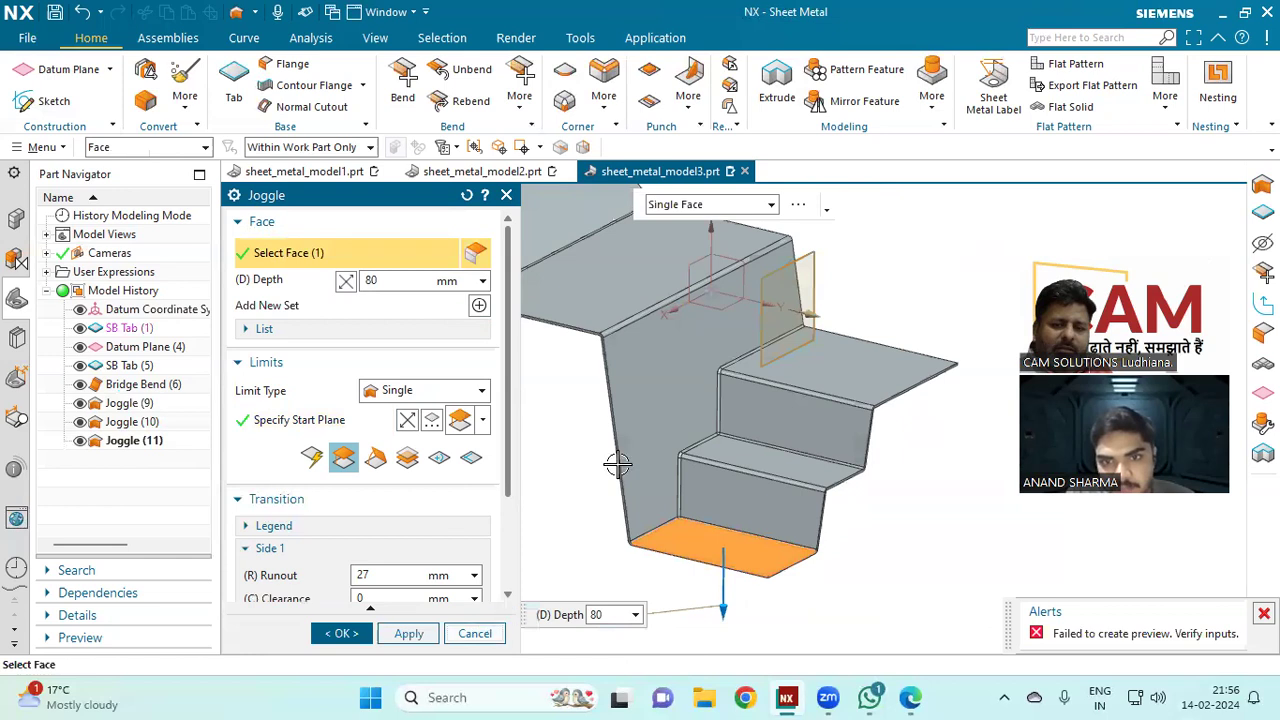
Step: Add a Single-limit Joggle 80 mm deep on the upper tab's top face, starting from the YZ datum plane
{"action": "middle_click_drag", "start_coordinate": [603, 449], "coordinate": [651, 483]}
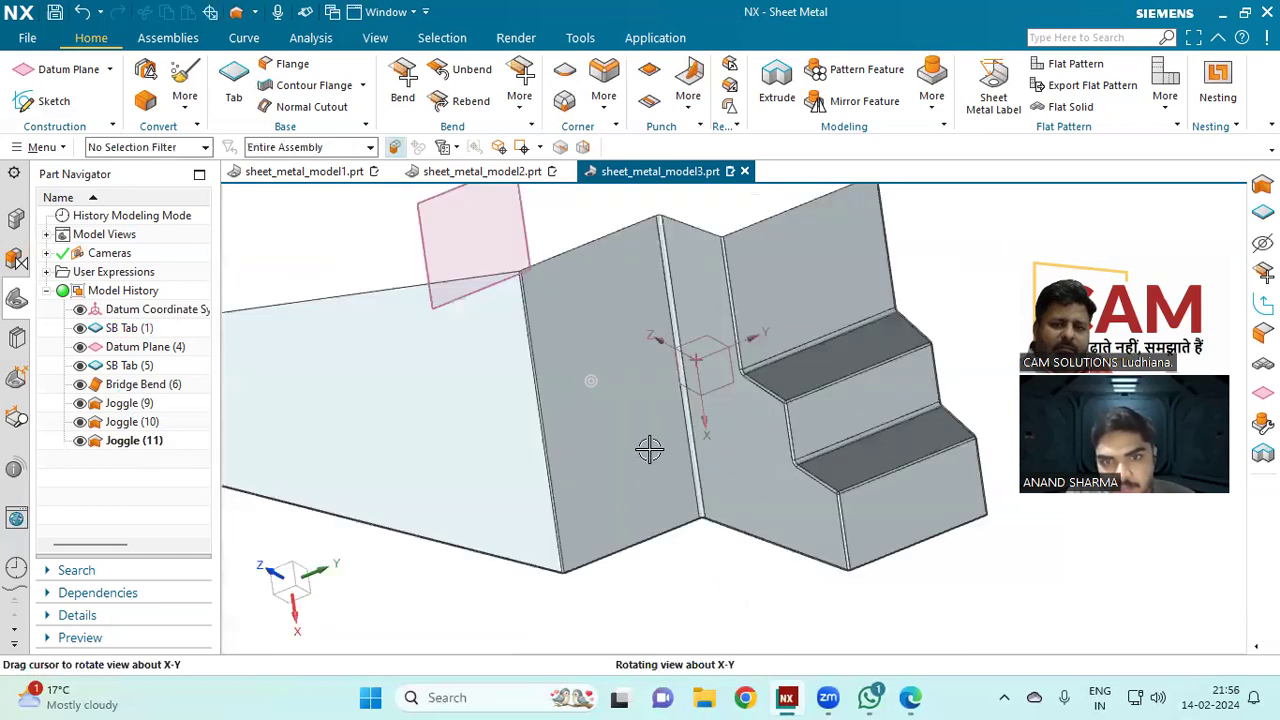
{"action": "scroll", "coordinate": [762, 412], "scroll_direction": "down", "scroll_amount": 4}
{"action": "scroll", "coordinate": [488, 398], "scroll_direction": "up", "scroll_amount": 2}
{"action": "middle_click_drag", "start_coordinate": [457, 383], "coordinate": [508, 262]}
{"action": "scroll", "coordinate": [480, 297], "scroll_direction": "up", "scroll_amount": 2}
{"action": "scroll", "coordinate": [475, 296], "scroll_direction": "down", "scroll_amount": 2}
{"action": "scroll", "coordinate": [470, 245], "scroll_direction": "up", "scroll_amount": 2}
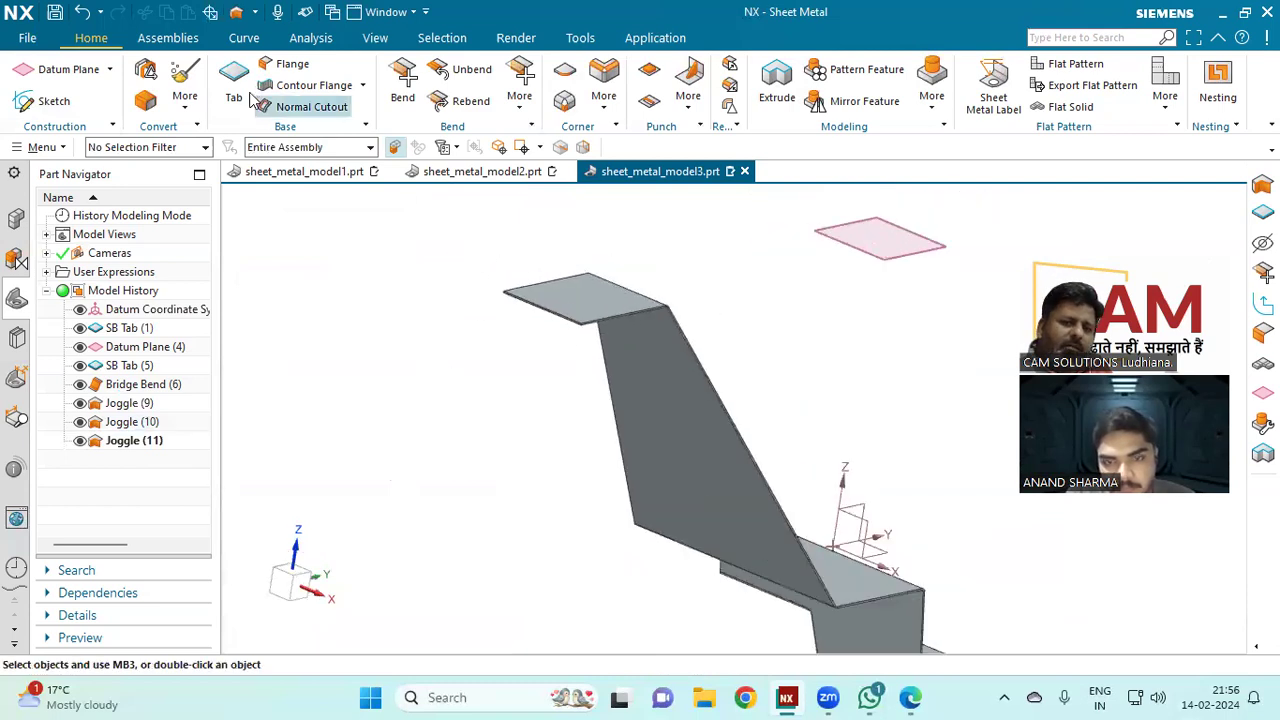
{"action": "left_click", "coordinate": [522, 108]}
{"action": "left_click", "coordinate": [560, 257]}
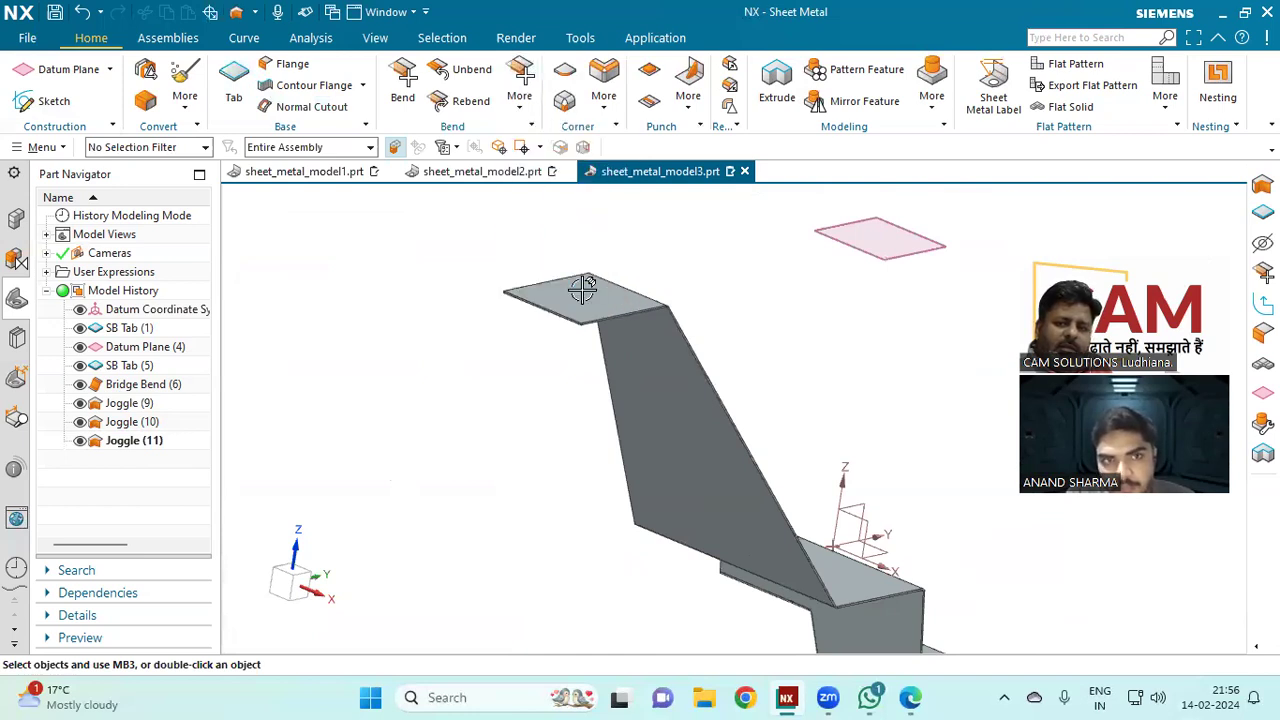
{"action": "left_click", "coordinate": [582, 292]}
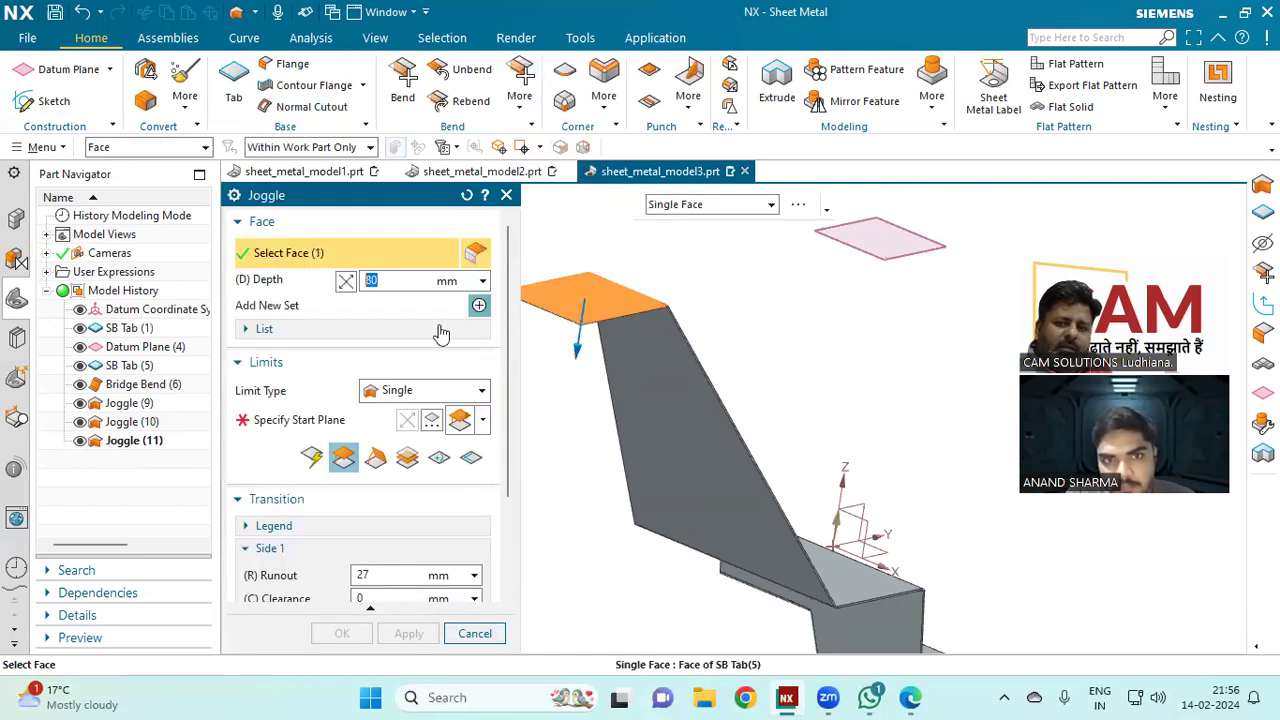
{"action": "left_click", "coordinate": [322, 420]}
{"action": "left_click", "coordinate": [484, 427]}
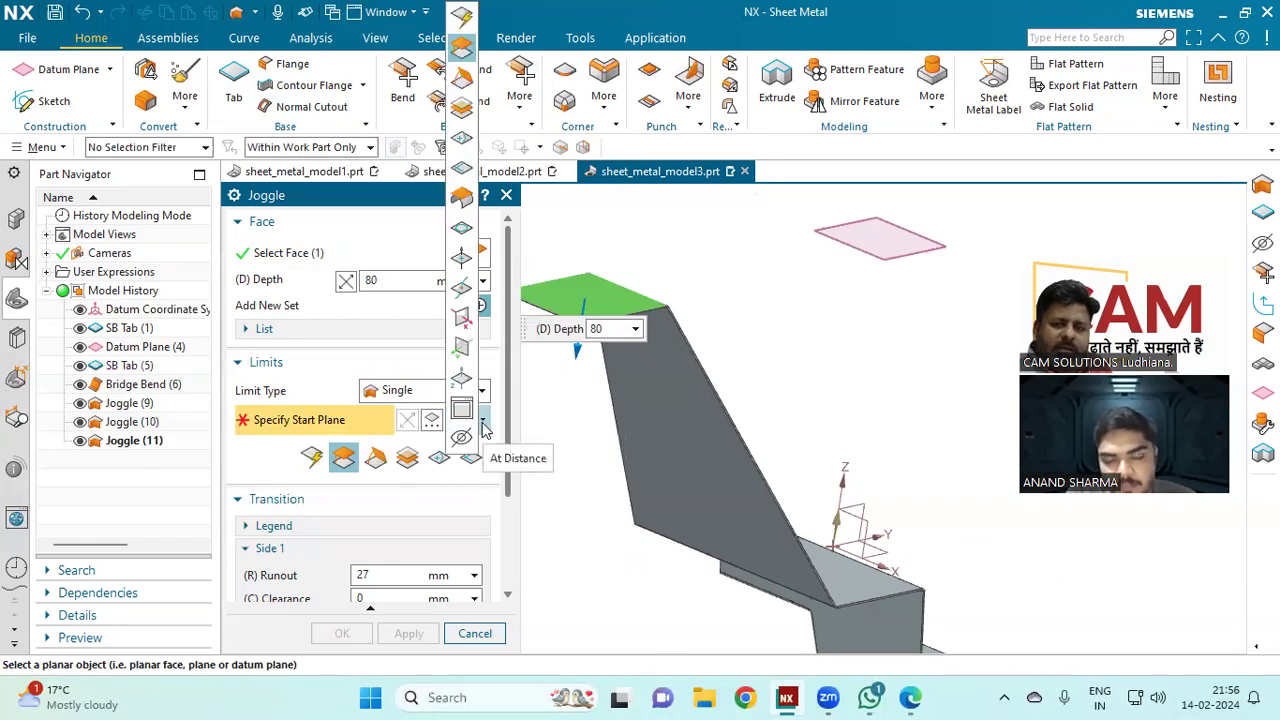
{"action": "left_click", "coordinate": [858, 500]}
{"action": "middle_click_drag", "start_coordinate": [697, 295], "coordinate": [740, 361]}
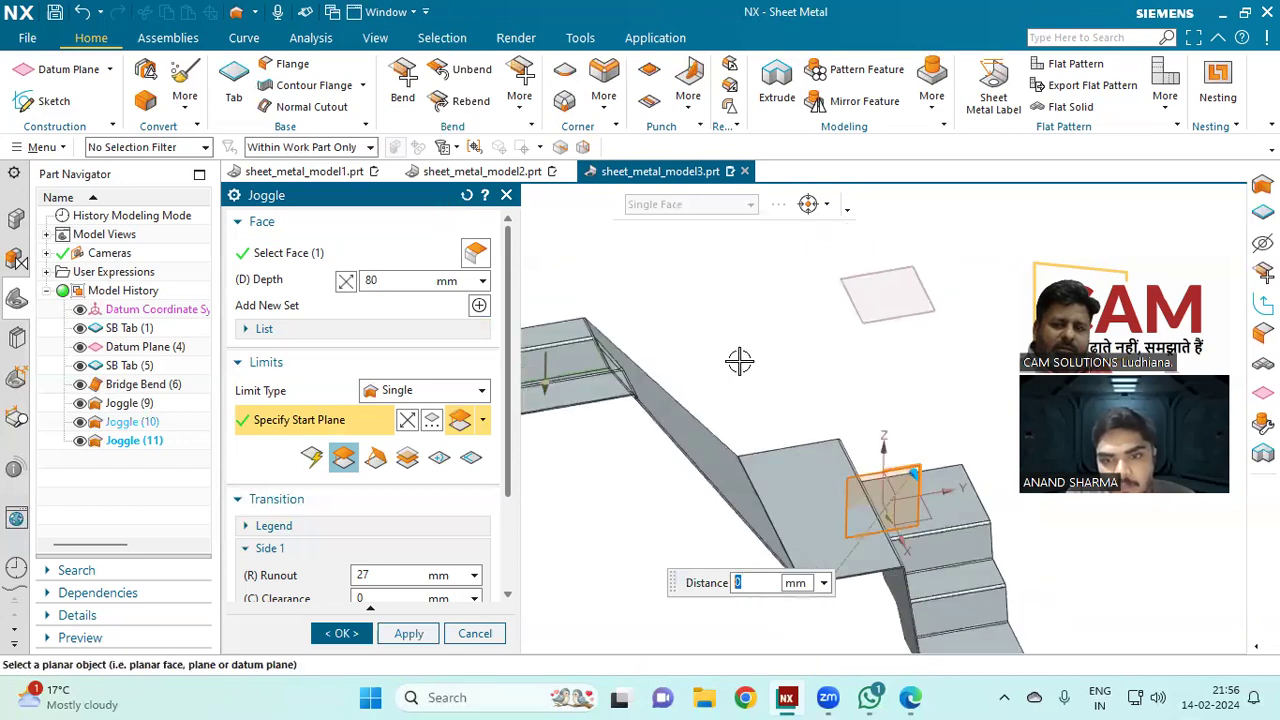
{"action": "left_click", "coordinate": [340, 633]}
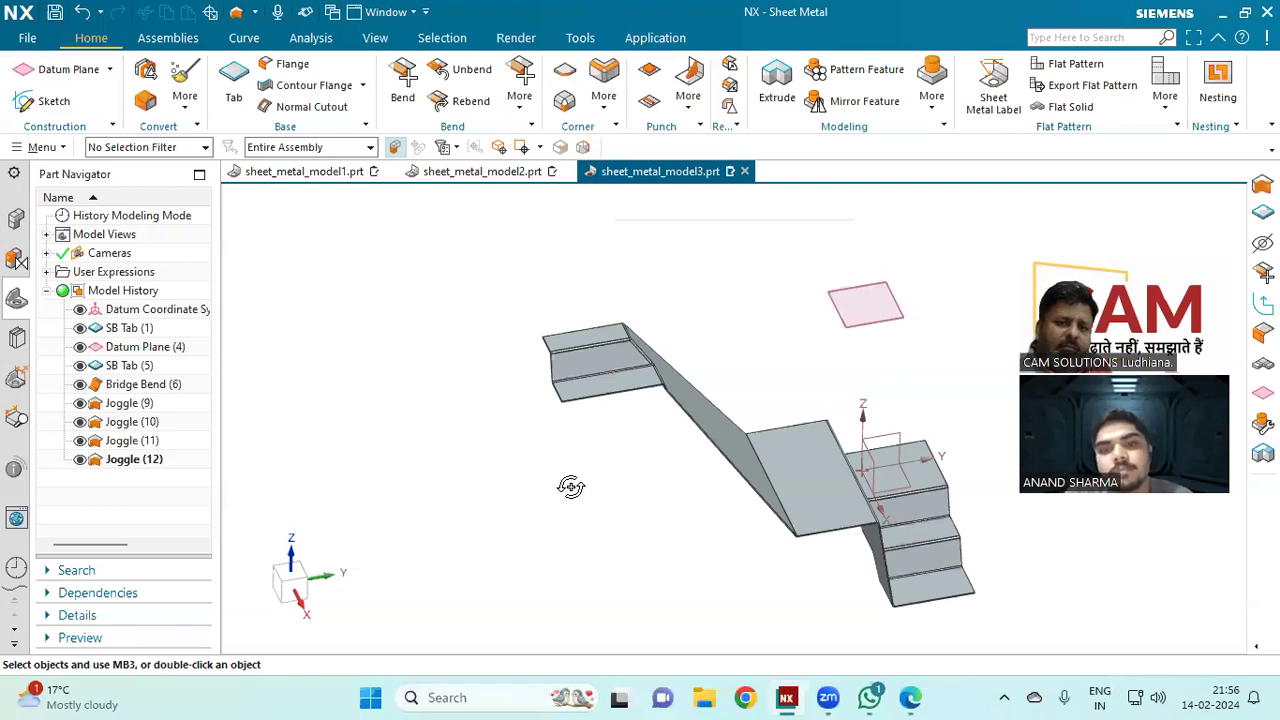
Step: Add another 80 mm deep Joggle on the upper tab's lowered face, with its start plane at a distance from the YZ datum plane
{"action": "middle_click_drag", "start_coordinate": [543, 289], "coordinate": [842, 400]}
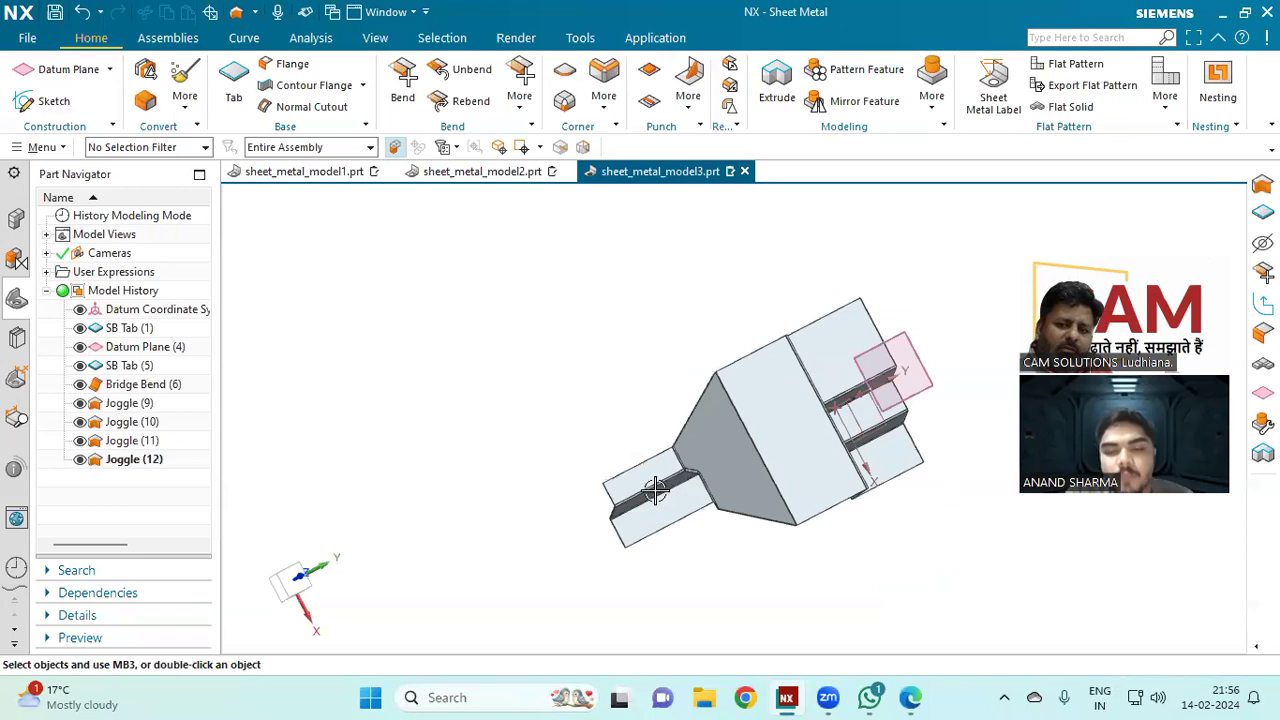
{"action": "middle_click_drag", "start_coordinate": [640, 350], "coordinate": [608, 291]}
{"action": "middle_click_drag", "start_coordinate": [604, 128], "coordinate": [600, 126]}
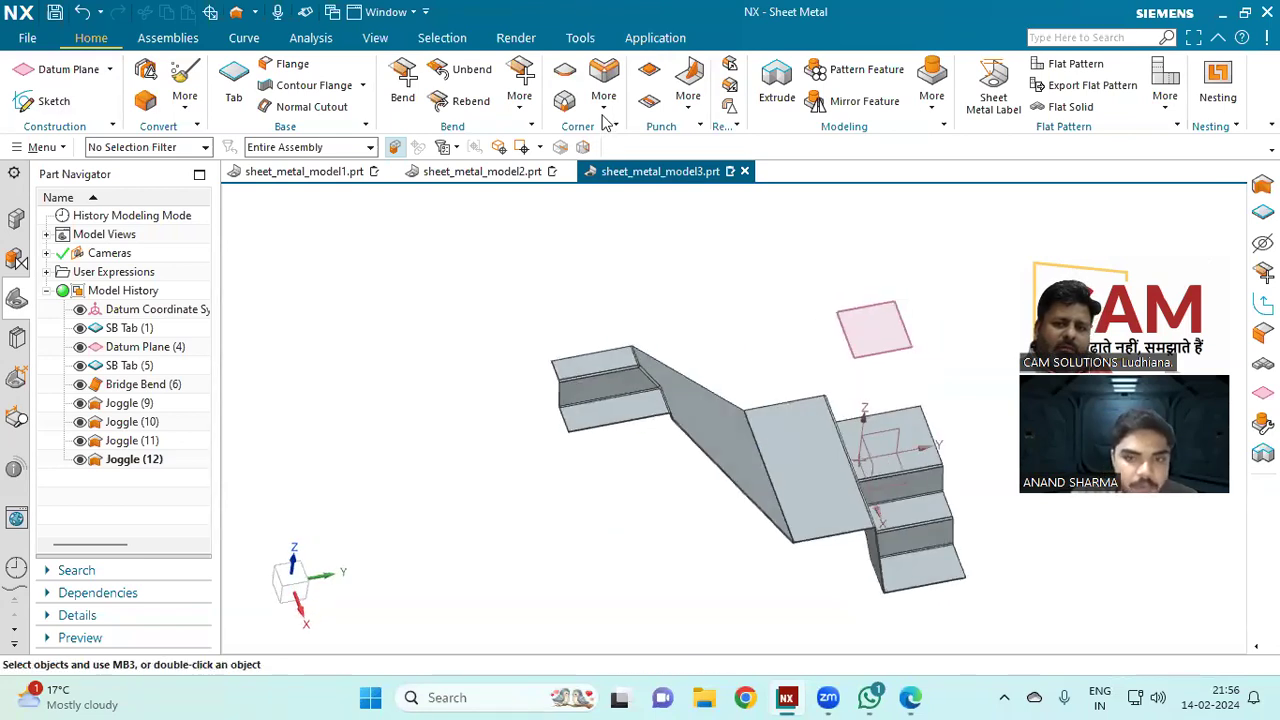
{"action": "left_click", "coordinate": [600, 118]}
{"action": "left_click", "coordinate": [519, 100]}
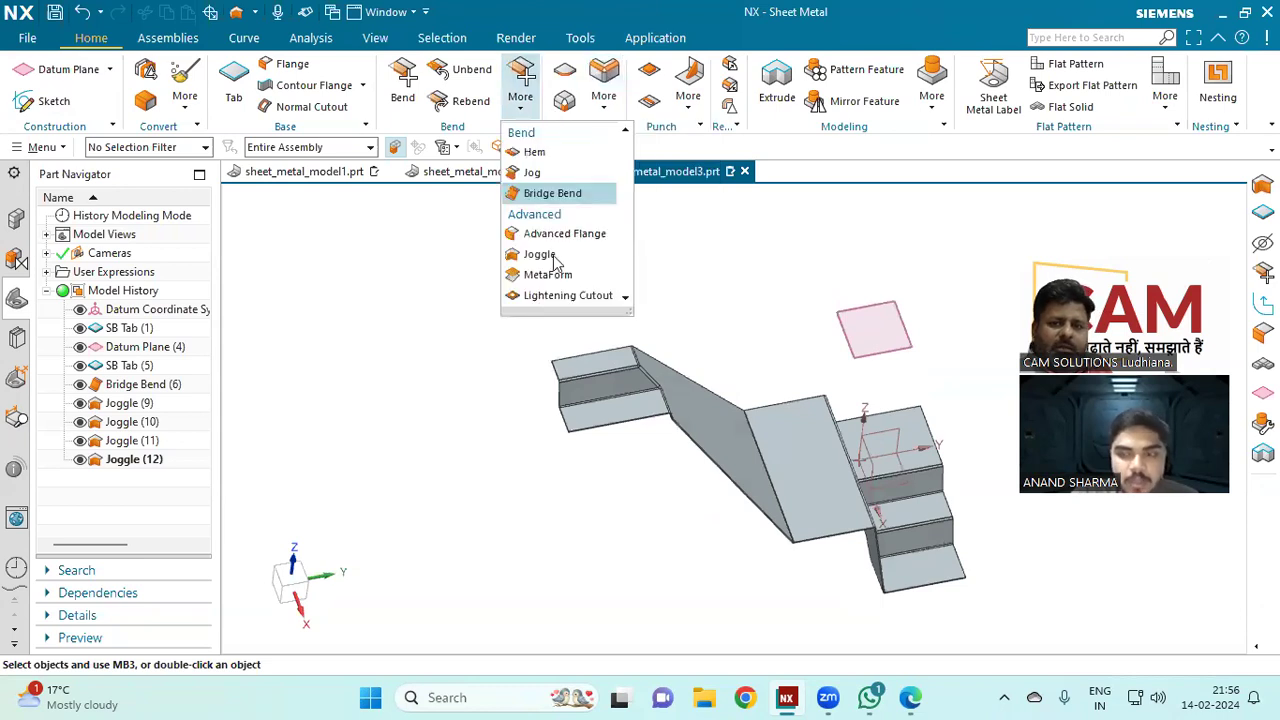
{"action": "left_click", "coordinate": [627, 408]}
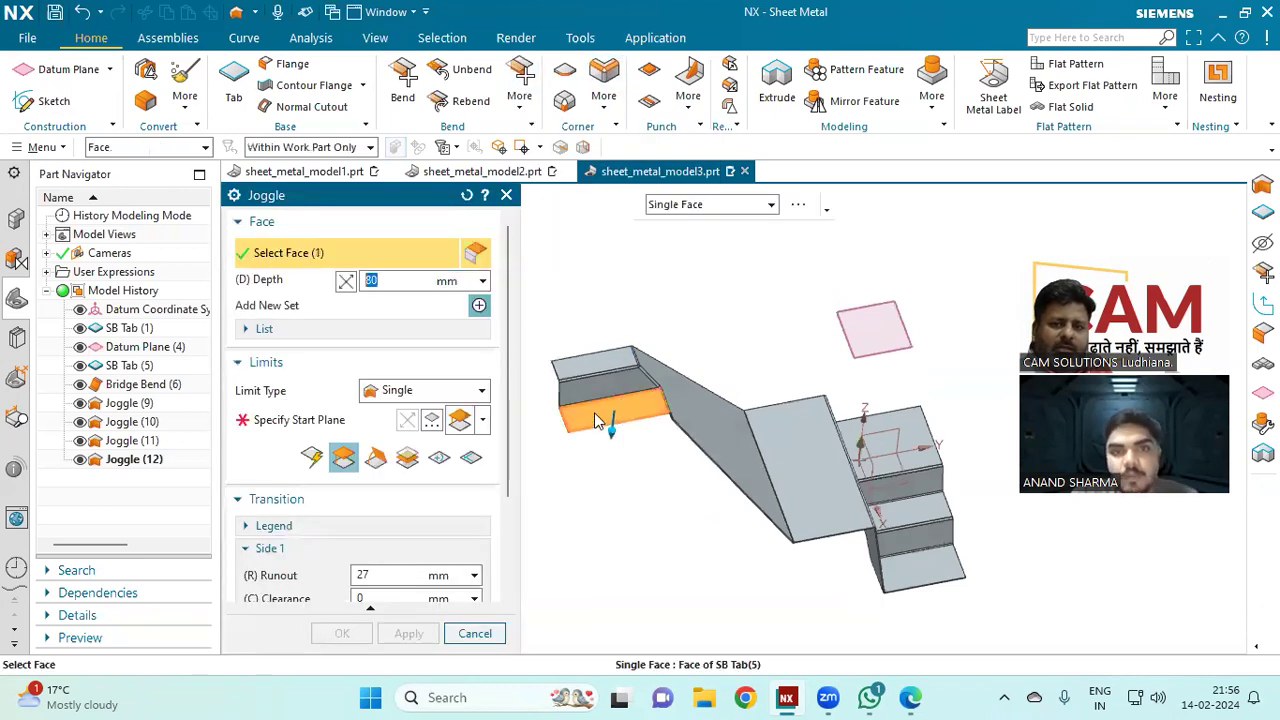
{"action": "left_click", "coordinate": [298, 424]}
{"action": "left_click", "coordinate": [478, 421]}
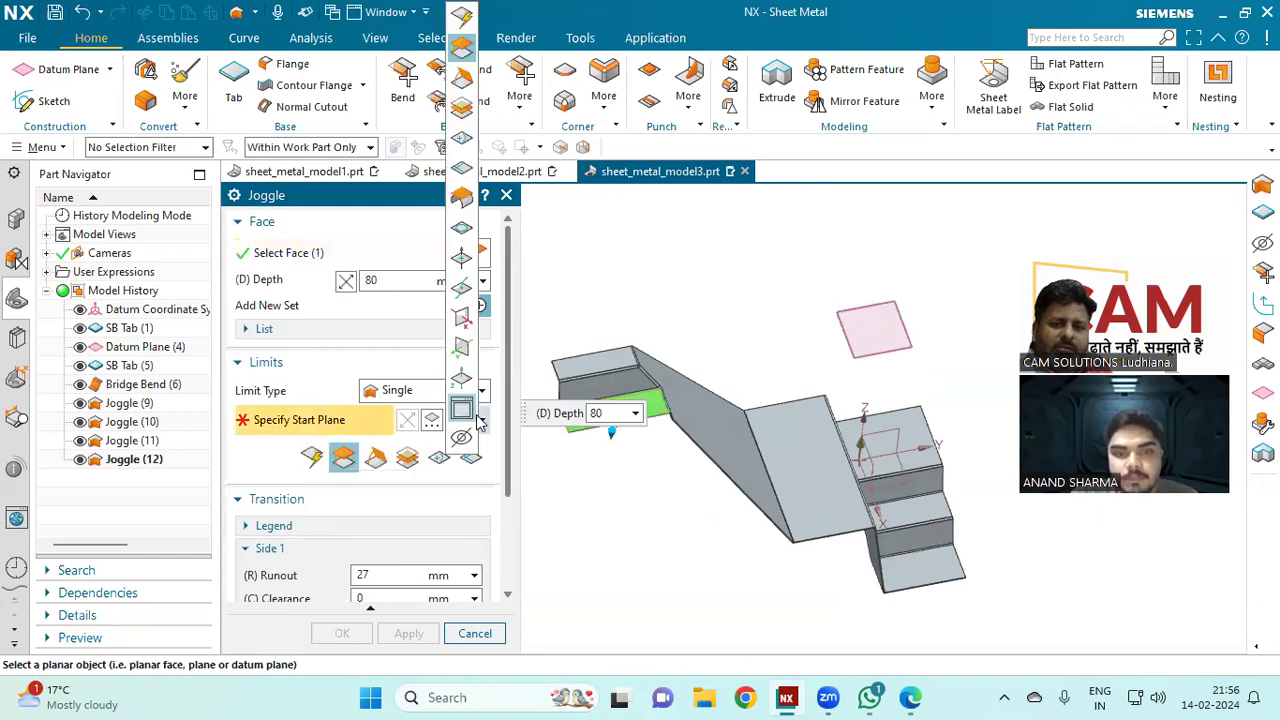
{"action": "left_click", "coordinate": [465, 411]}
{"action": "left_click", "coordinate": [482, 421]}
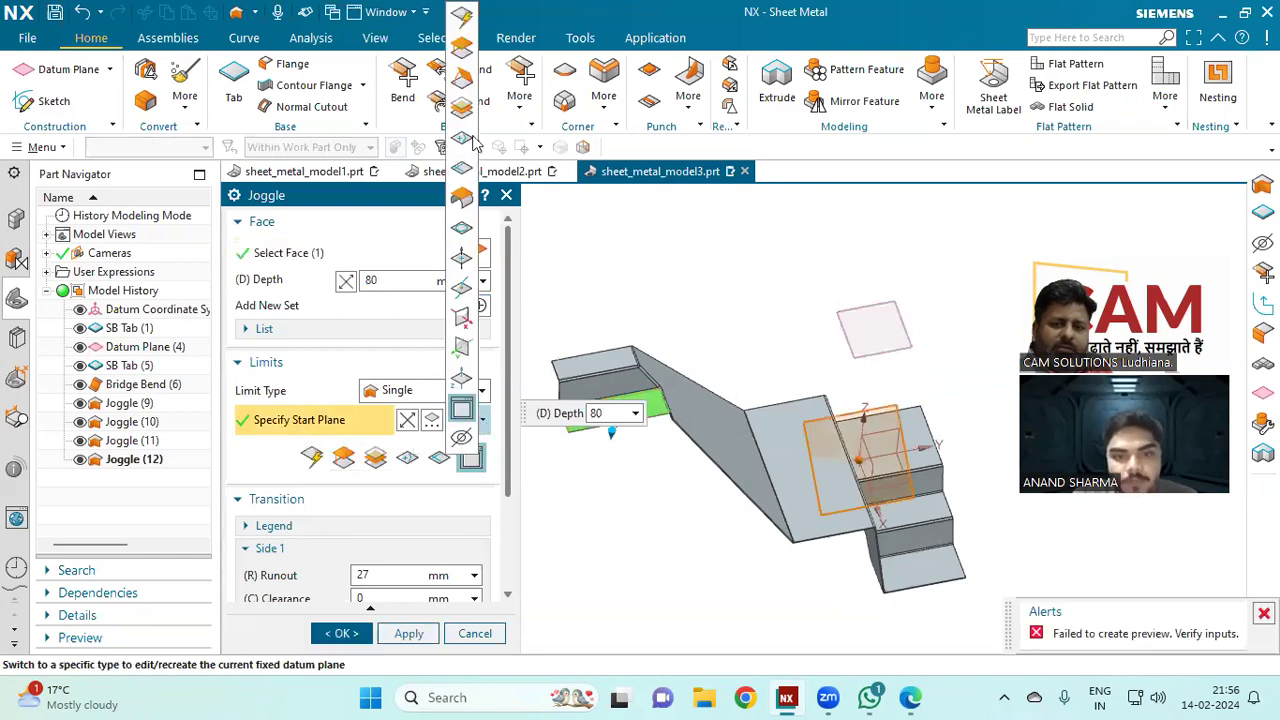
{"action": "left_click", "coordinate": [460, 52]}
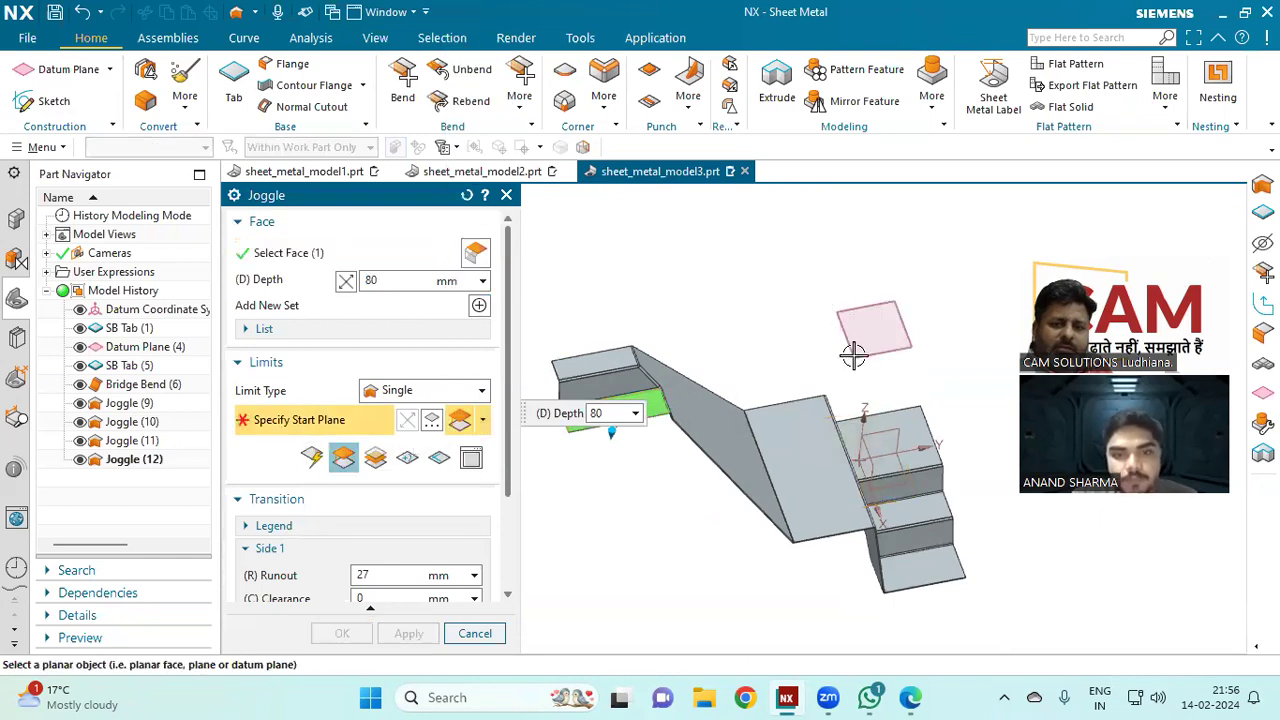
{"action": "left_click", "coordinate": [893, 429]}
{"action": "left_click_drag", "start_coordinate": [893, 429], "coordinate": [901, 447]}
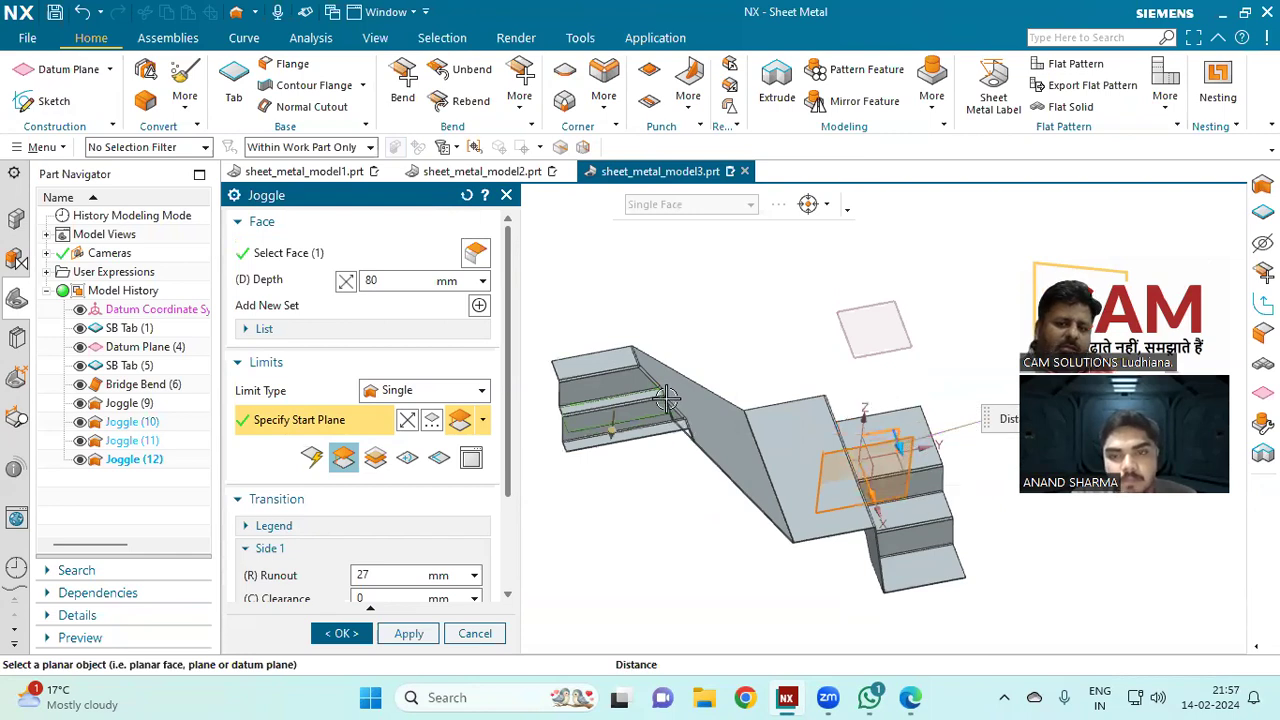
{"action": "scroll", "coordinate": [796, 369], "scroll_direction": "up", "scroll_amount": 2}
{"action": "scroll", "coordinate": [792, 363], "scroll_direction": "down", "scroll_amount": 2}
{"action": "middle_click_drag", "start_coordinate": [792, 385], "coordinate": [794, 392]}
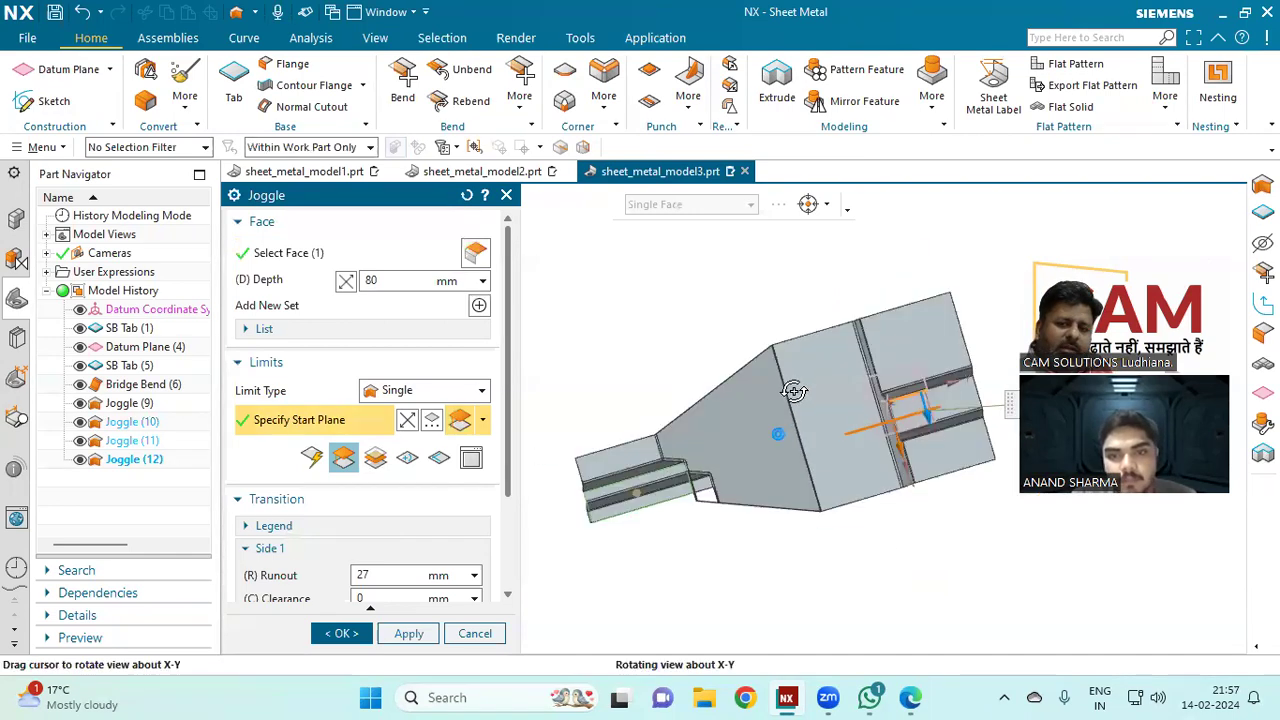
{"action": "middle_click_drag", "start_coordinate": [773, 338], "coordinate": [800, 330]}
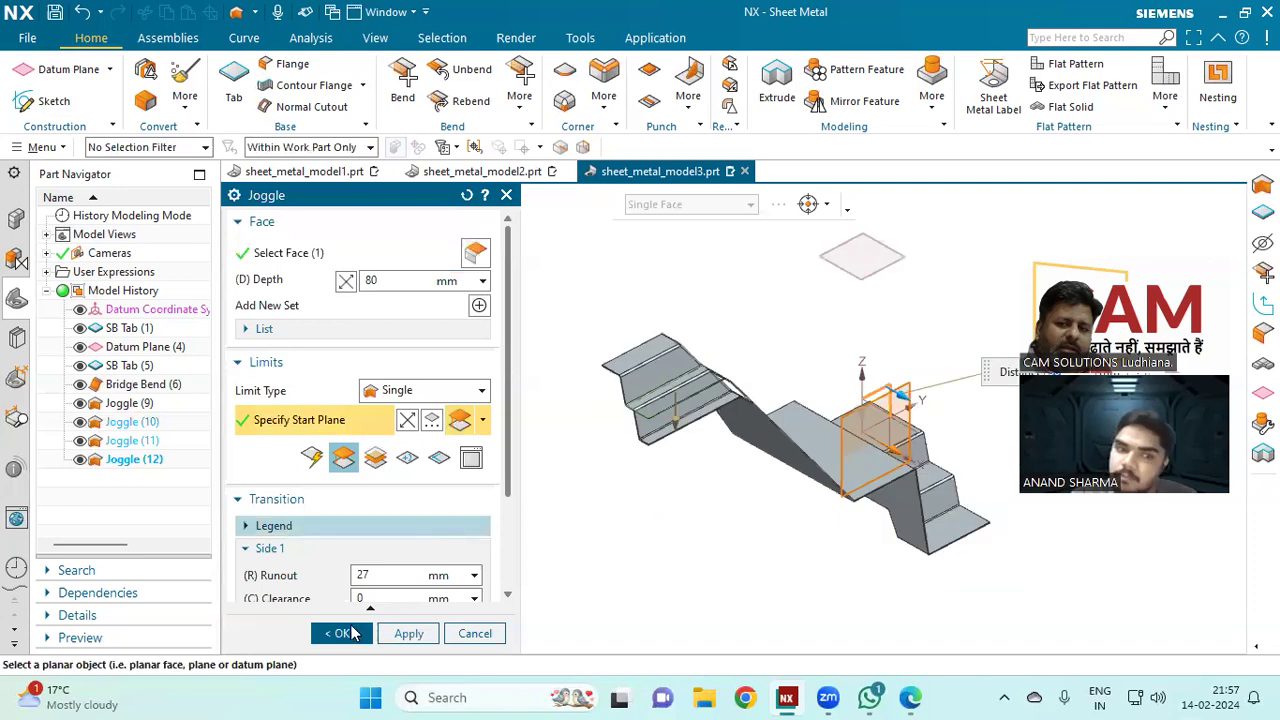
{"action": "left_click", "coordinate": [352, 631]}
Step: Examine the stepped joggle faces on the lower and upper tabs and the bridge bend connecting them
{"action": "middle_click_drag", "start_coordinate": [508, 457], "coordinate": [422, 449]}
{"action": "scroll", "coordinate": [625, 464], "scroll_direction": "down", "scroll_amount": 1}
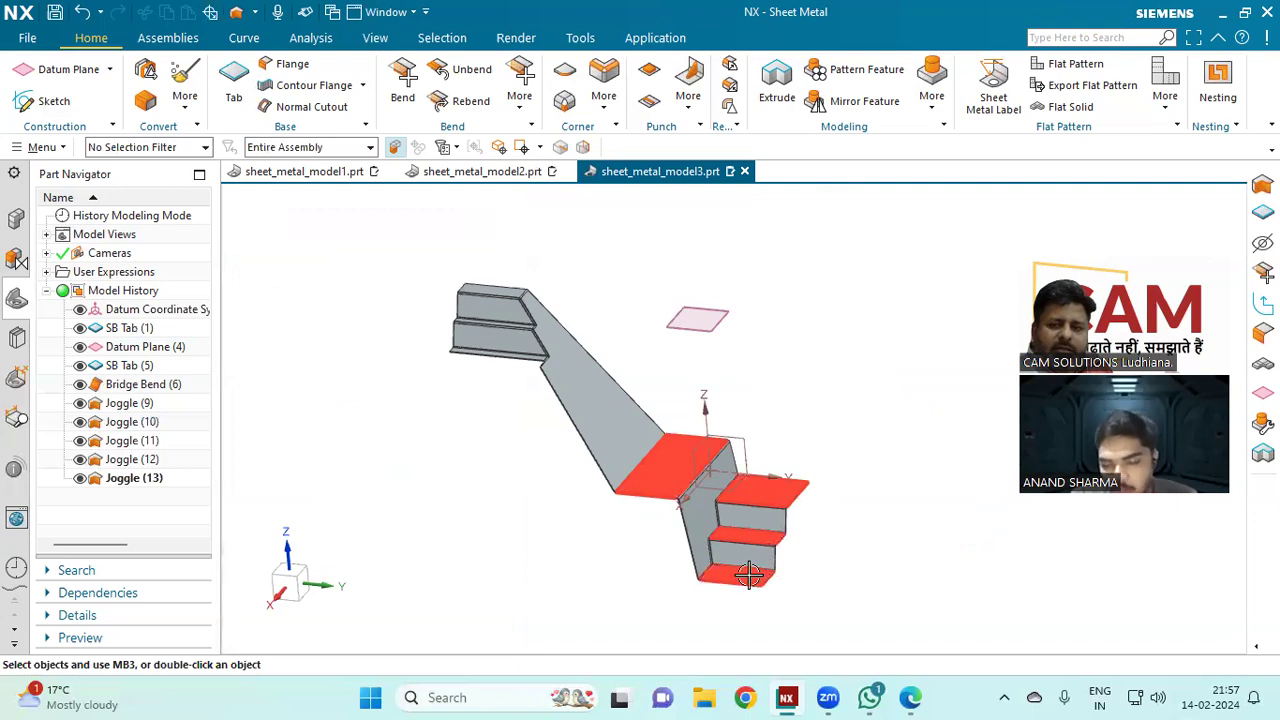
{"action": "scroll", "coordinate": [750, 577], "scroll_direction": "up", "scroll_amount": 3}
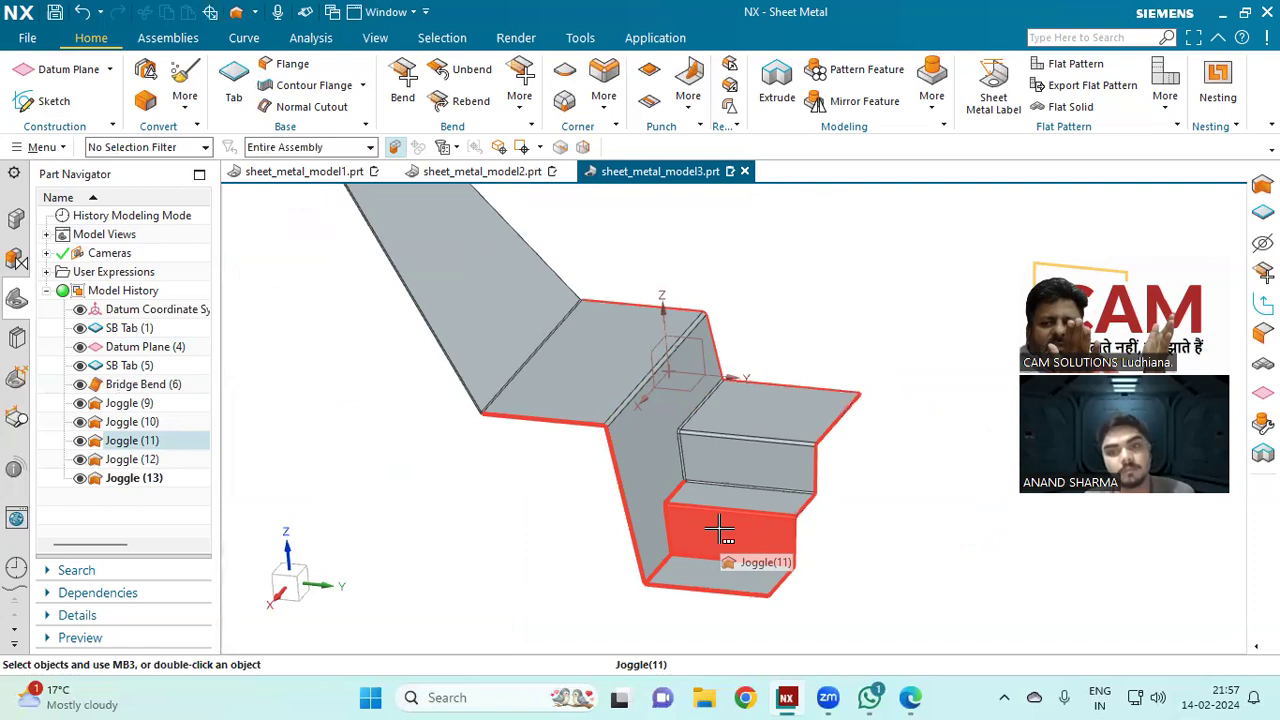
{"action": "scroll", "coordinate": [660, 520], "scroll_direction": "up", "scroll_amount": 2}
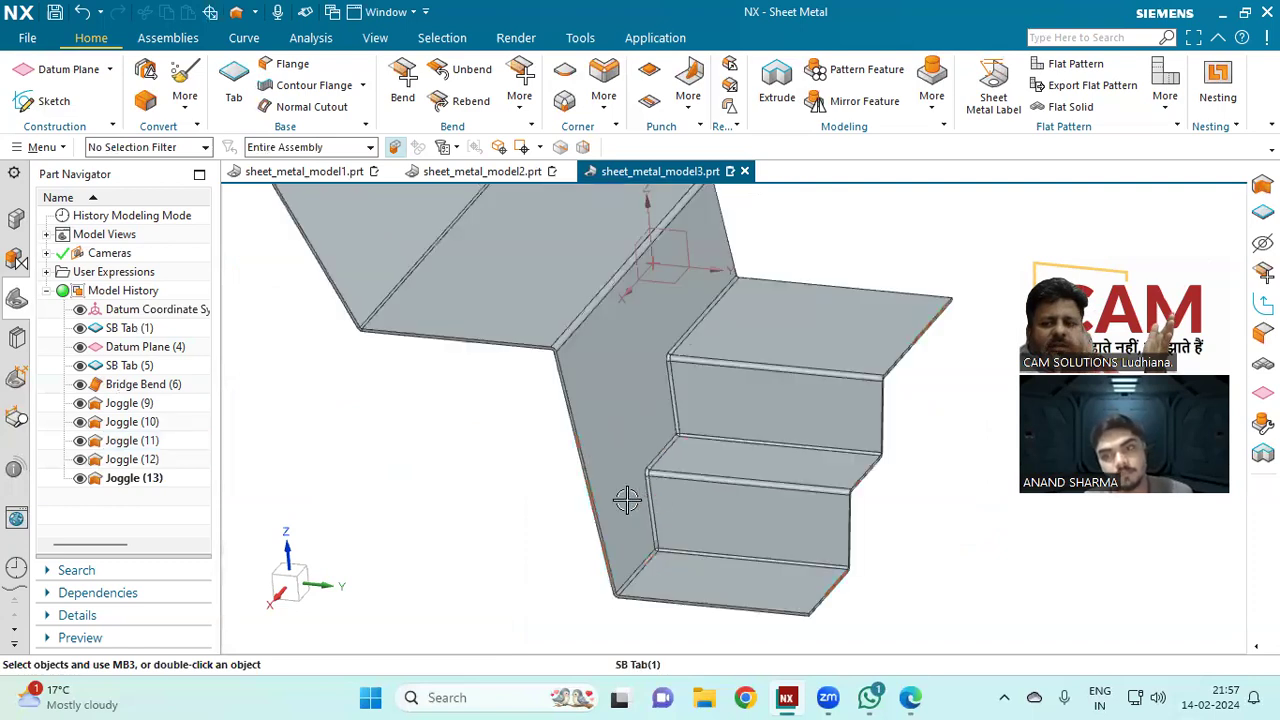
{"action": "scroll", "coordinate": [656, 512], "scroll_direction": "up", "scroll_amount": 1}
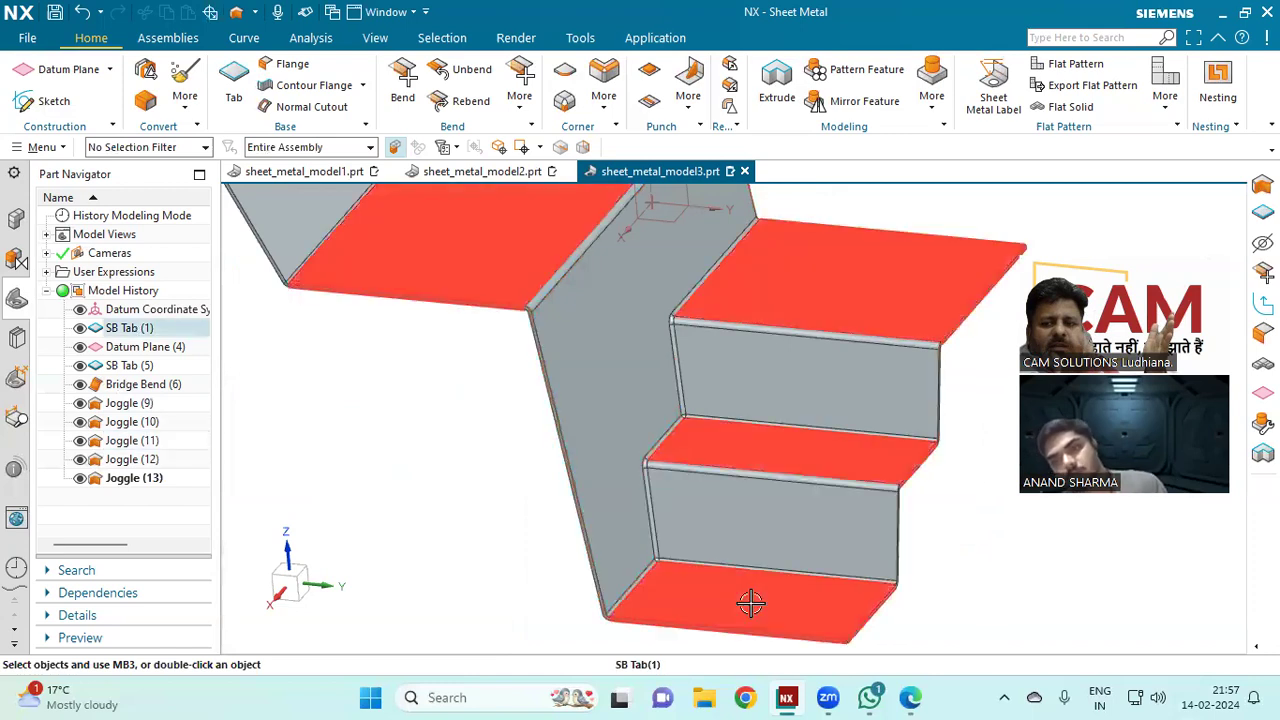
{"action": "scroll", "coordinate": [756, 545], "scroll_direction": "down", "scroll_amount": 5}
{"action": "middle_click_drag", "start_coordinate": [608, 443], "coordinate": [565, 436]}
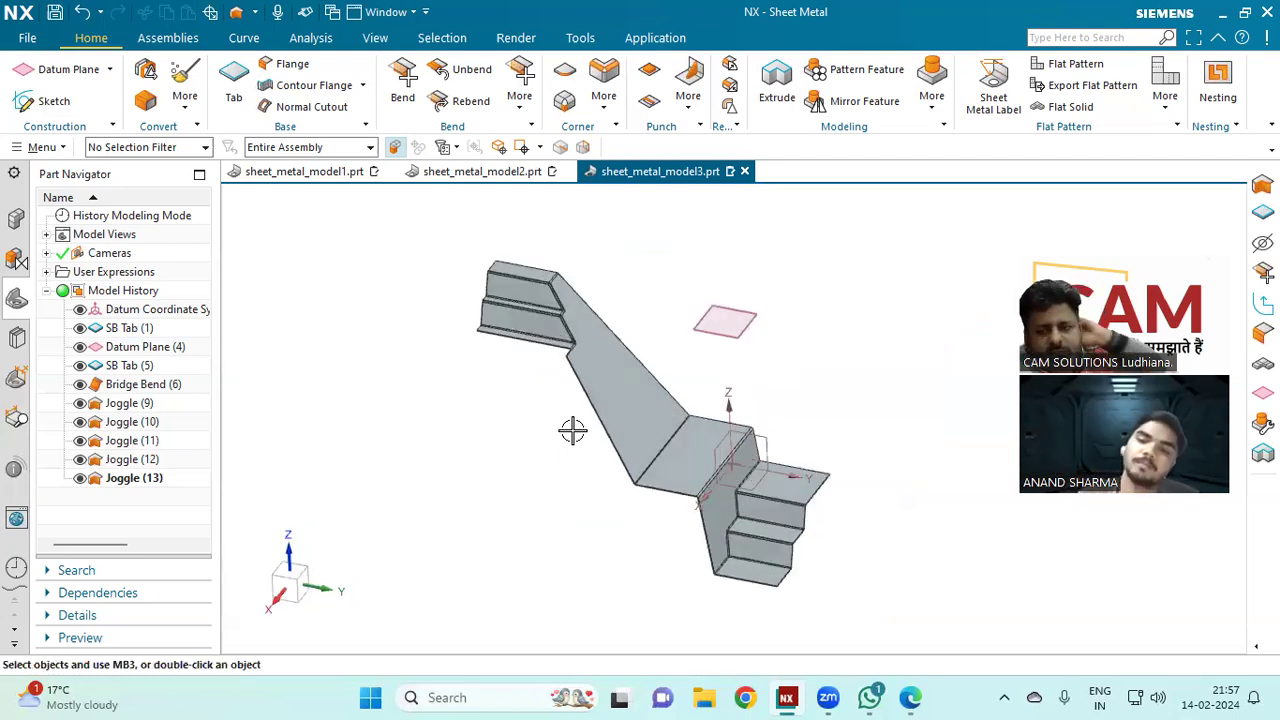
{"action": "scroll", "coordinate": [704, 435], "scroll_direction": "up", "scroll_amount": 3}
{"action": "scroll", "coordinate": [697, 454], "scroll_direction": "down", "scroll_amount": 3}
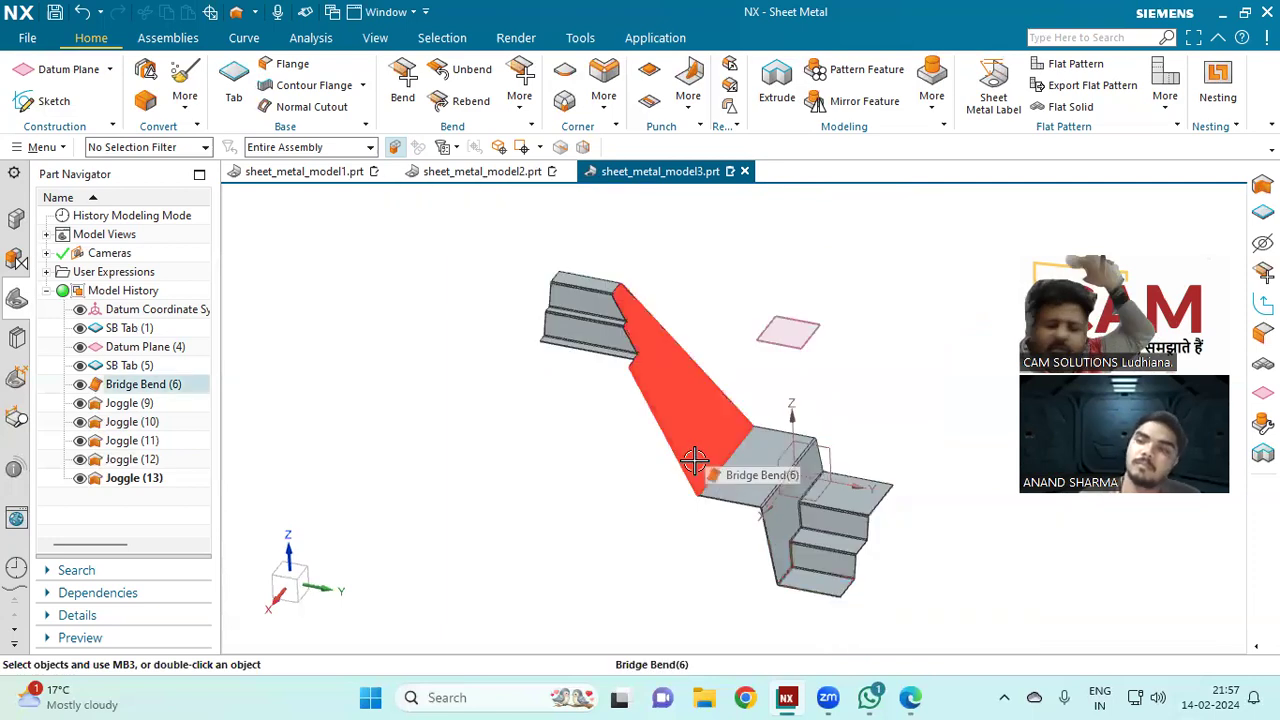
{"action": "middle_click_drag", "start_coordinate": [870, 419], "coordinate": [890, 448]}
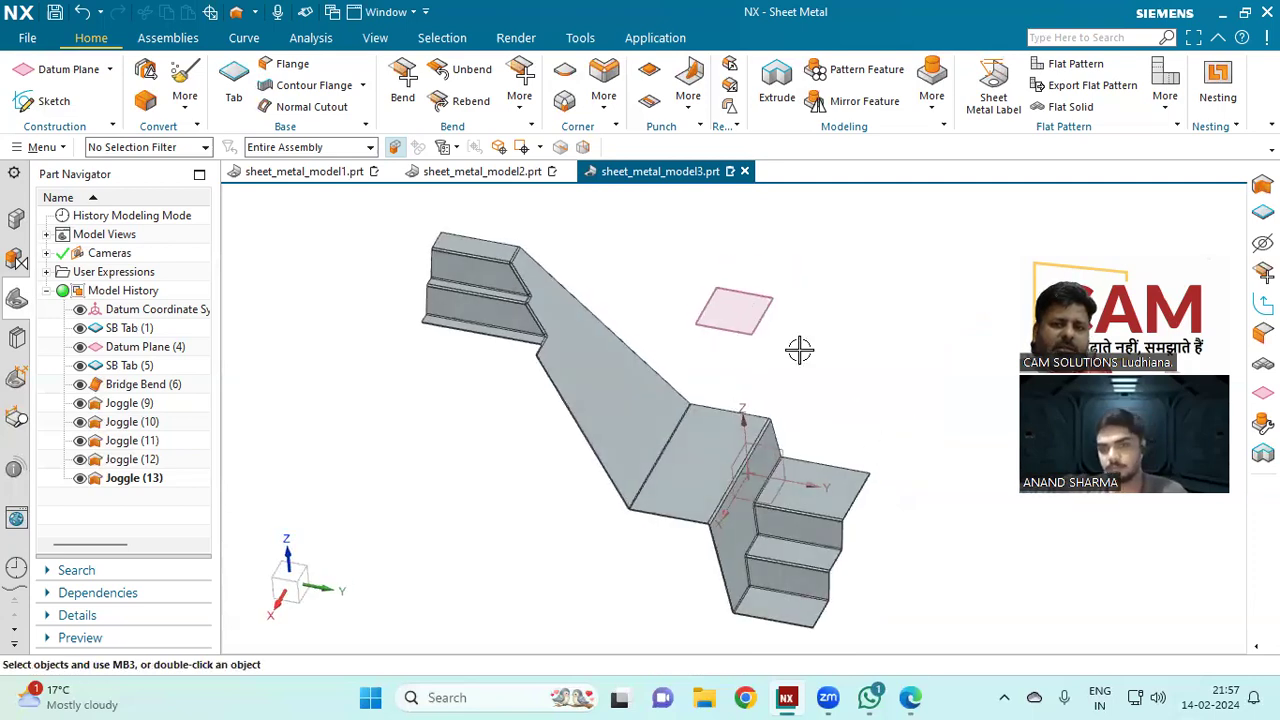
{"action": "left_click", "coordinate": [565, 74]}
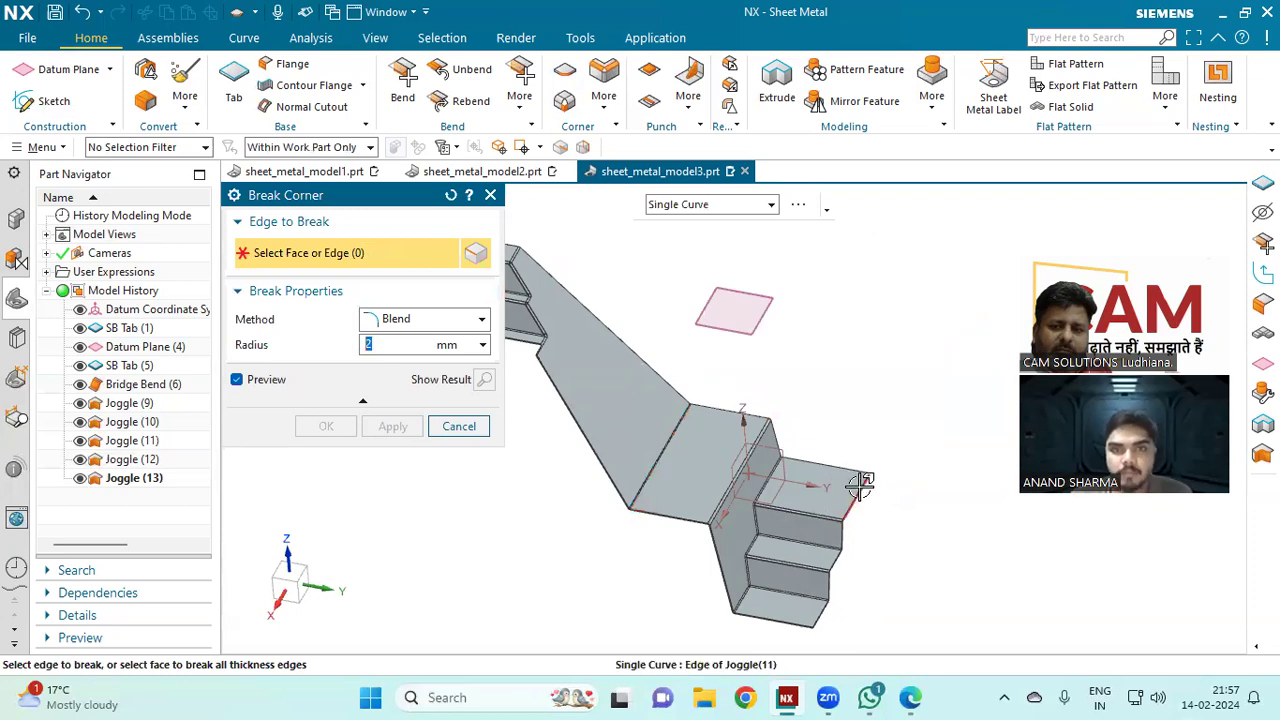
{"action": "scroll", "coordinate": [864, 458], "scroll_direction": "up", "scroll_amount": 3}
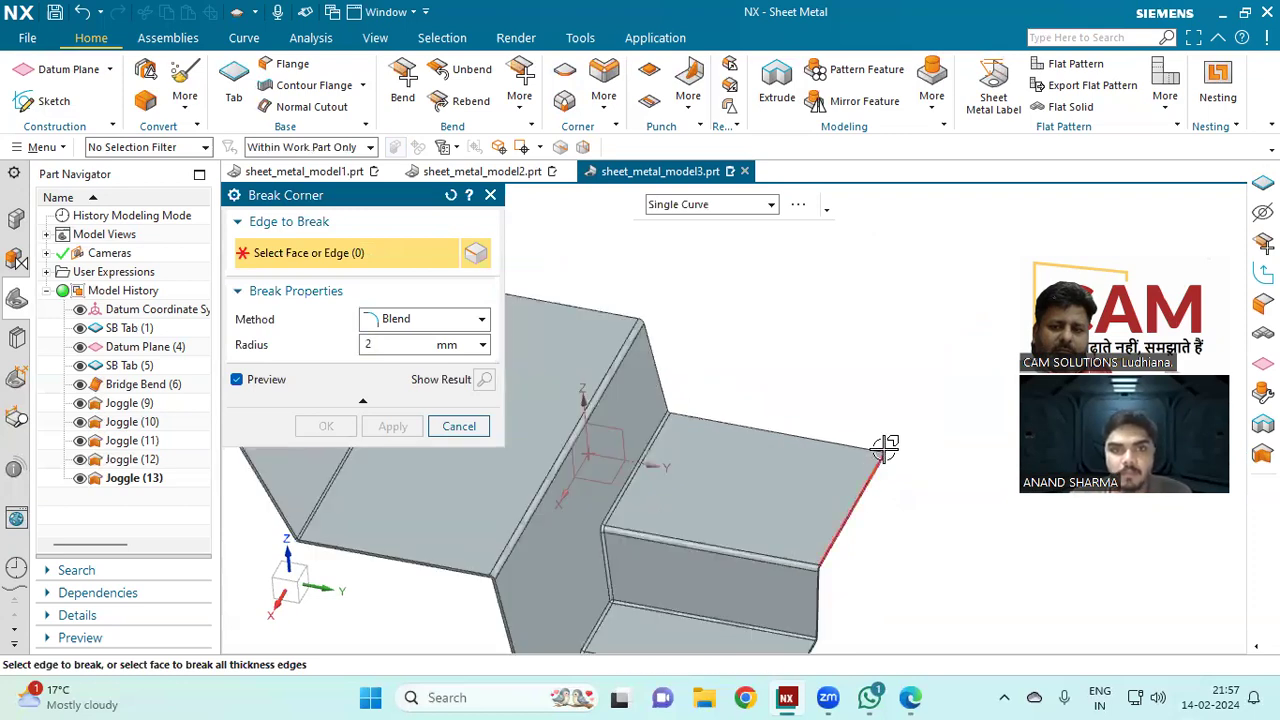
{"action": "left_click", "coordinate": [876, 457]}
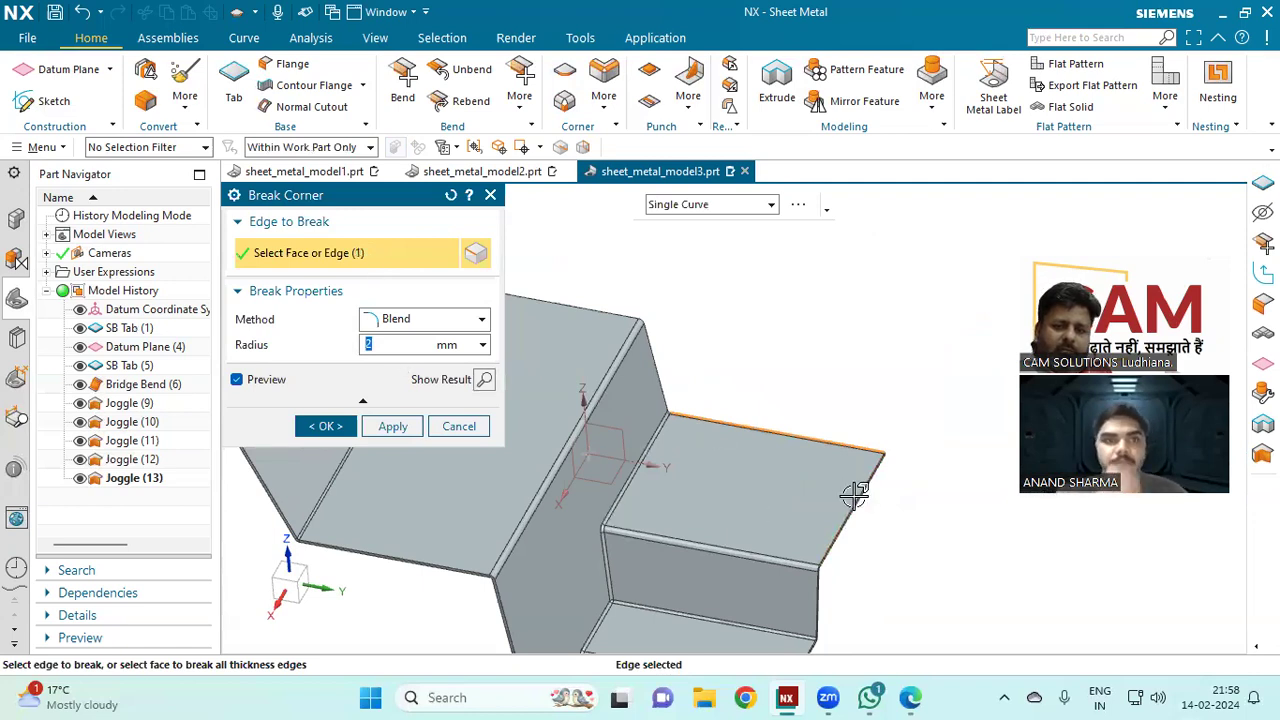
{"action": "left_click", "coordinate": [886, 464]}
{"action": "scroll", "coordinate": [880, 420], "scroll_direction": "up", "scroll_amount": 4}
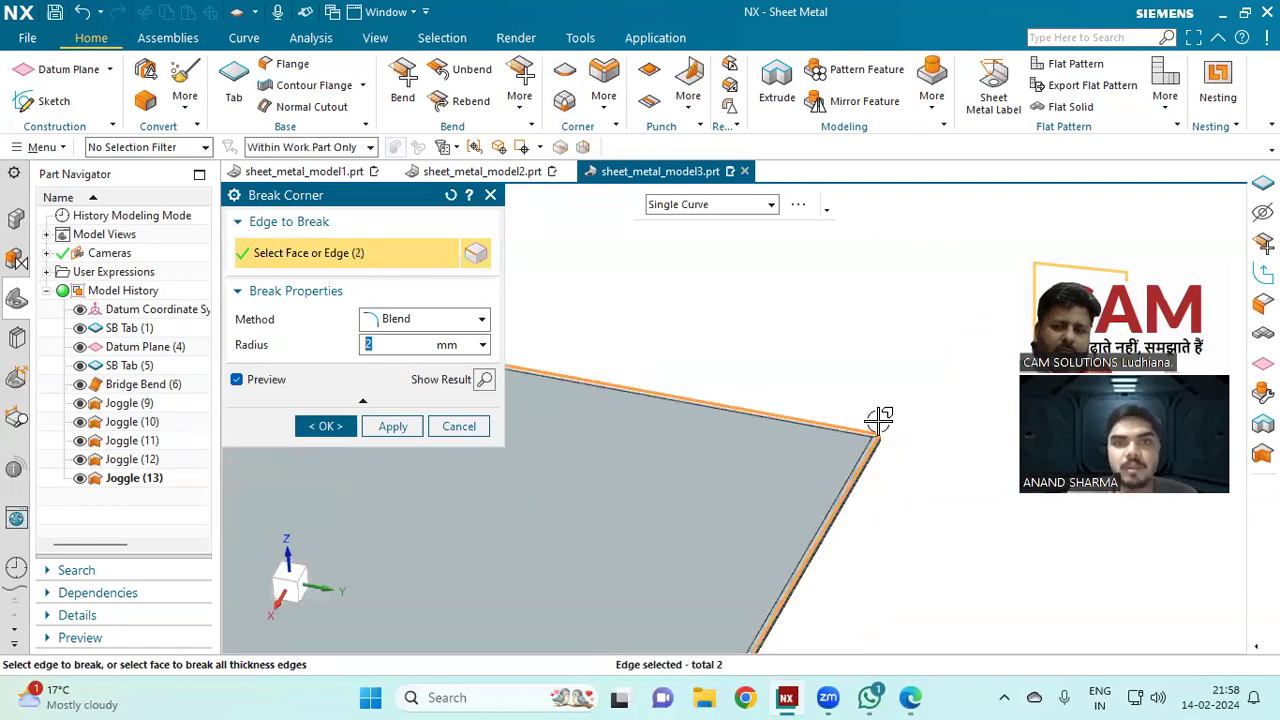
{"action": "left_click", "coordinate": [459, 426]}
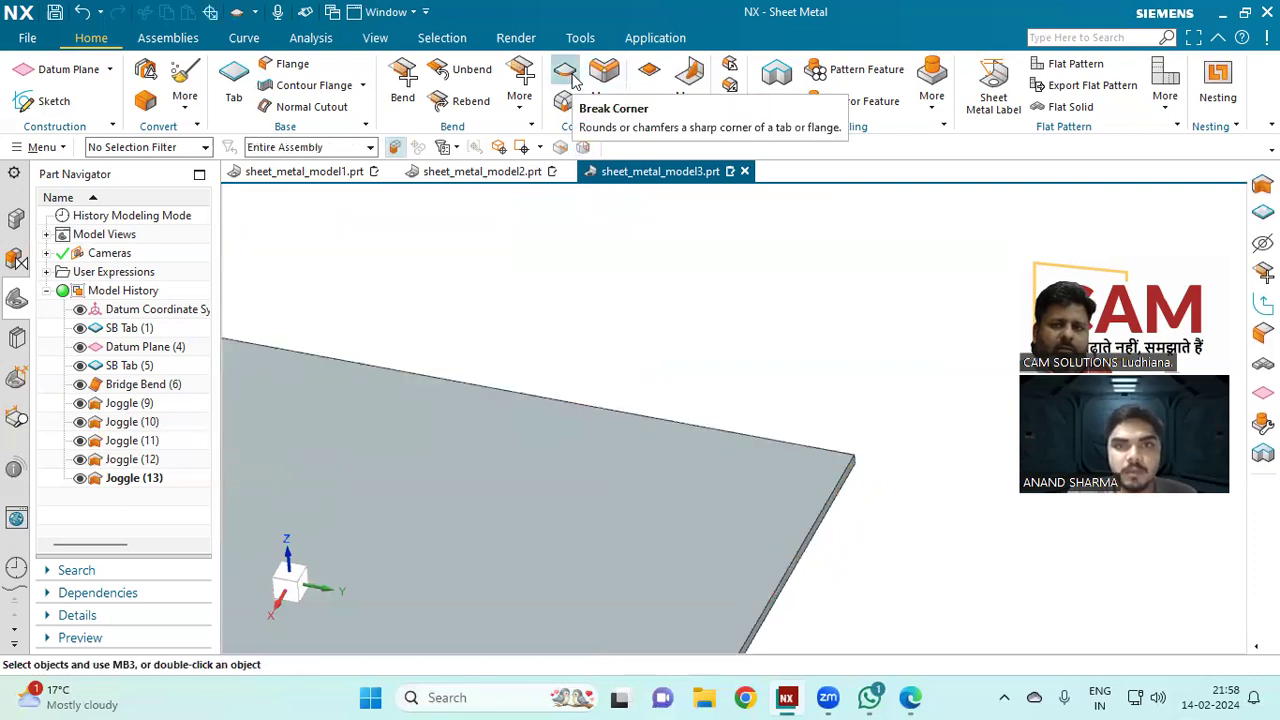
{"action": "scroll", "coordinate": [903, 421], "scroll_direction": "down", "scroll_amount": 5}
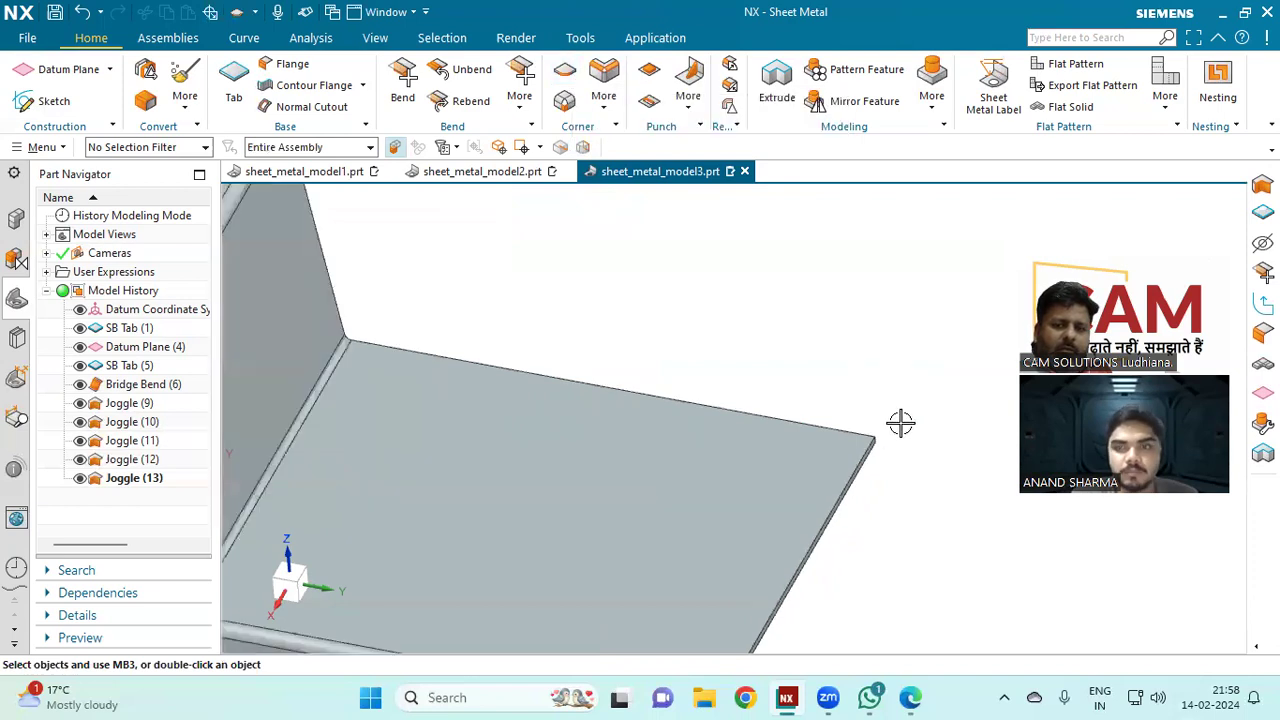
{"action": "scroll", "coordinate": [578, 224], "scroll_direction": "up", "scroll_amount": 5}
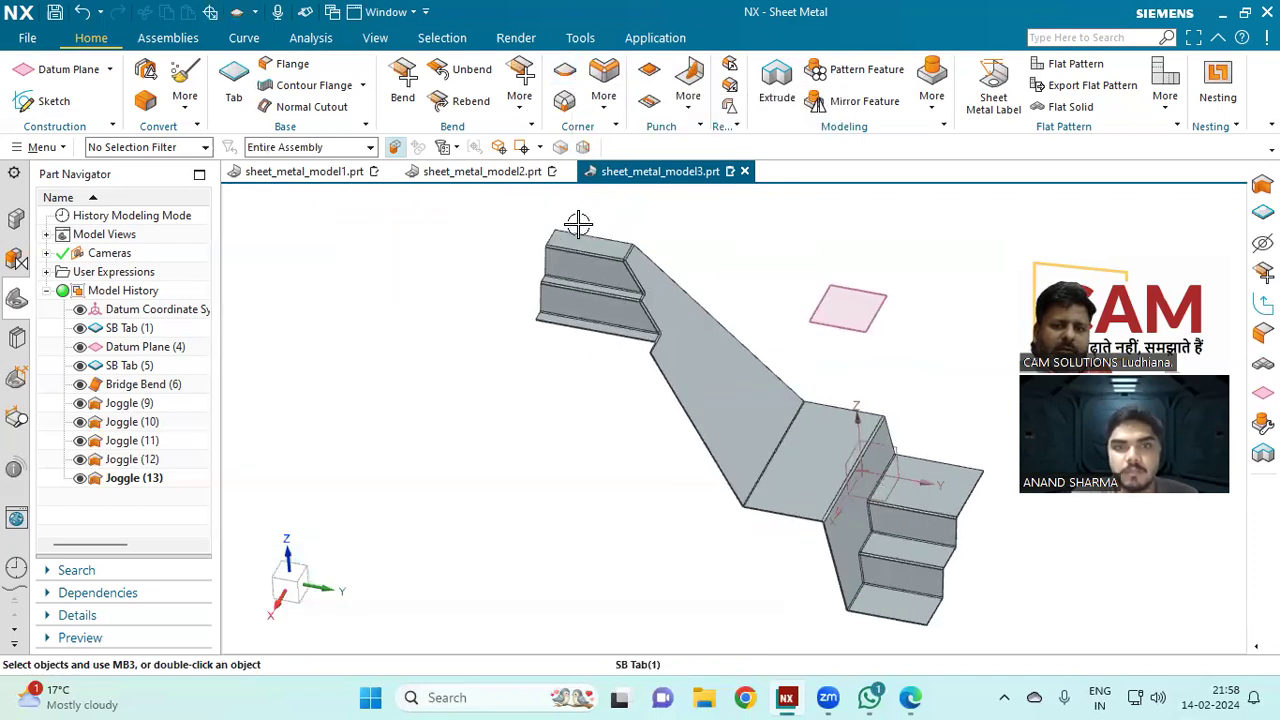
{"action": "middle_click_drag", "start_coordinate": [580, 240], "coordinate": [590, 190]}
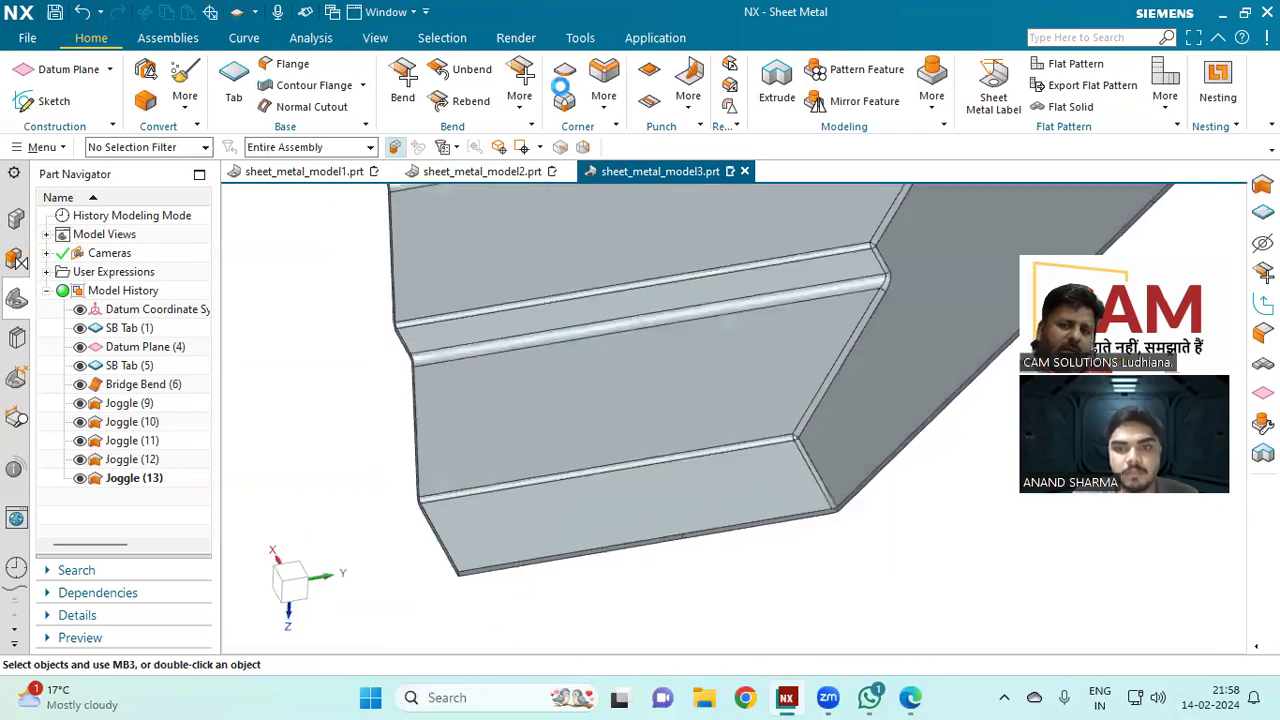
{"action": "left_click", "coordinate": [457, 575]}
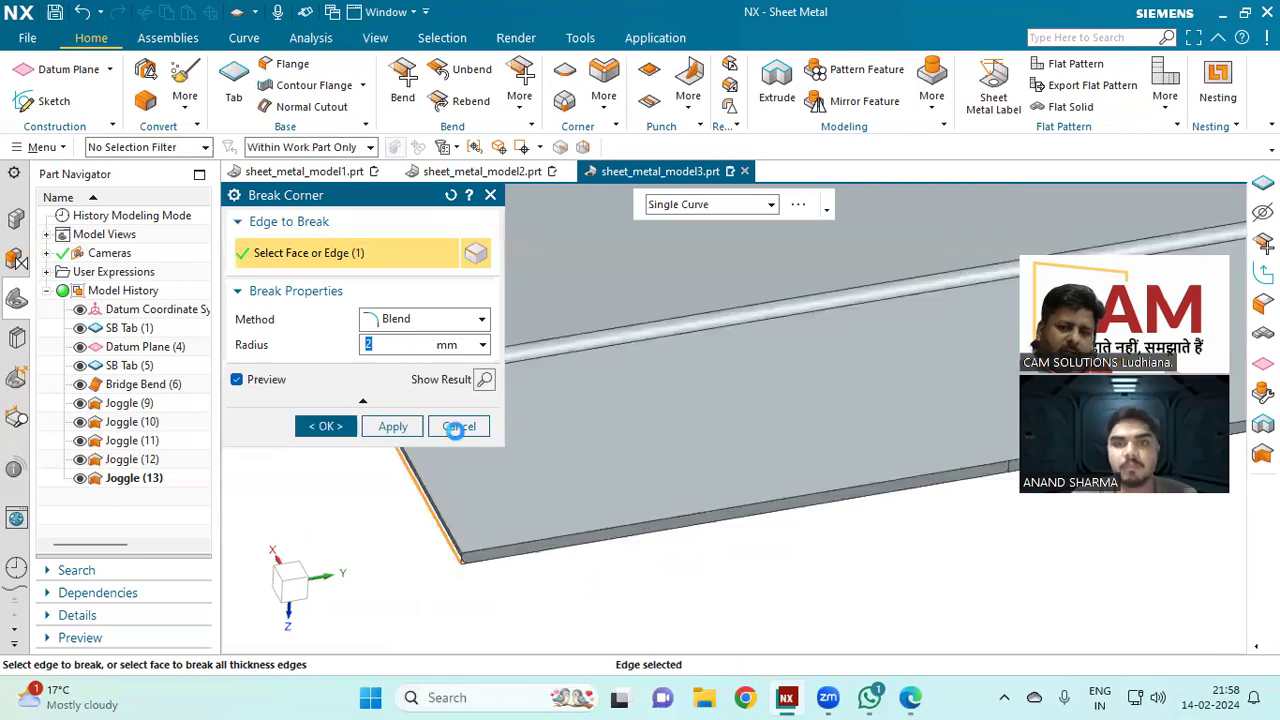
{"action": "left_click", "coordinate": [455, 429]}
Step: Round the lower tab's outer corner edge with a Break Corner using the Blend method and a 5 mm radius
{"action": "left_click", "coordinate": [564, 72]}
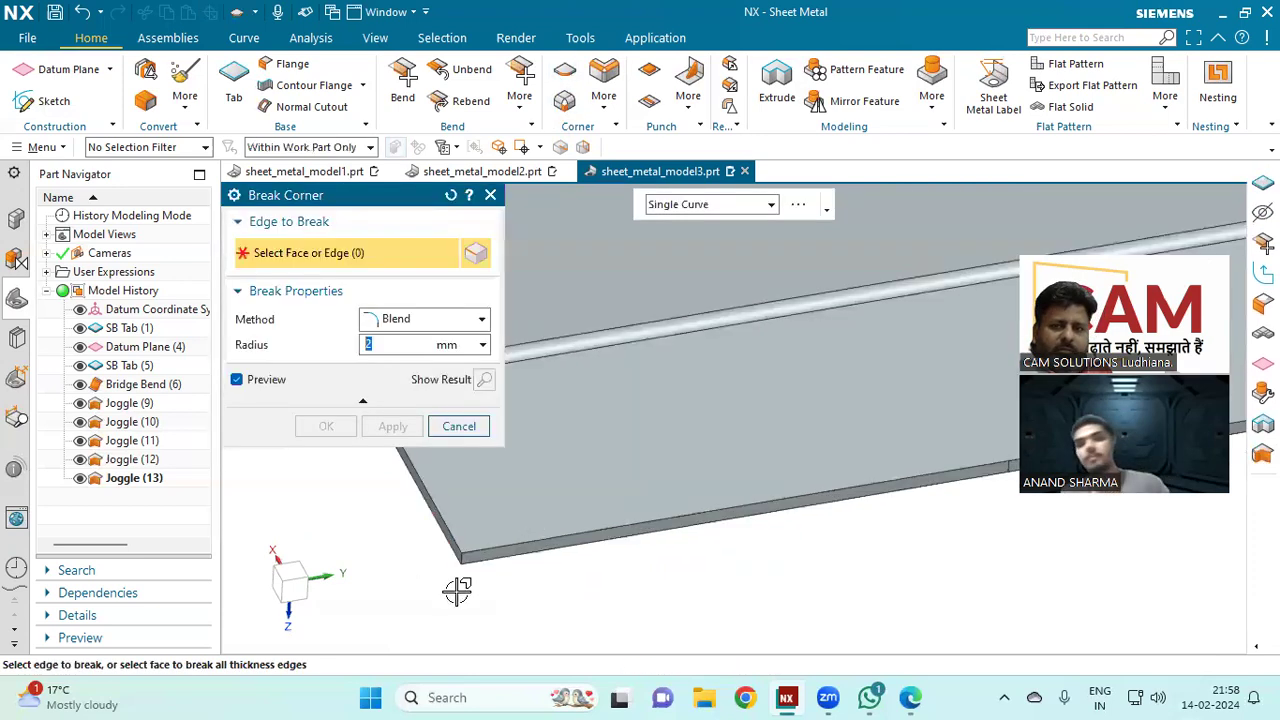
{"action": "scroll", "coordinate": [457, 590], "scroll_direction": "up", "scroll_amount": 2}
{"action": "left_click", "coordinate": [449, 510]}
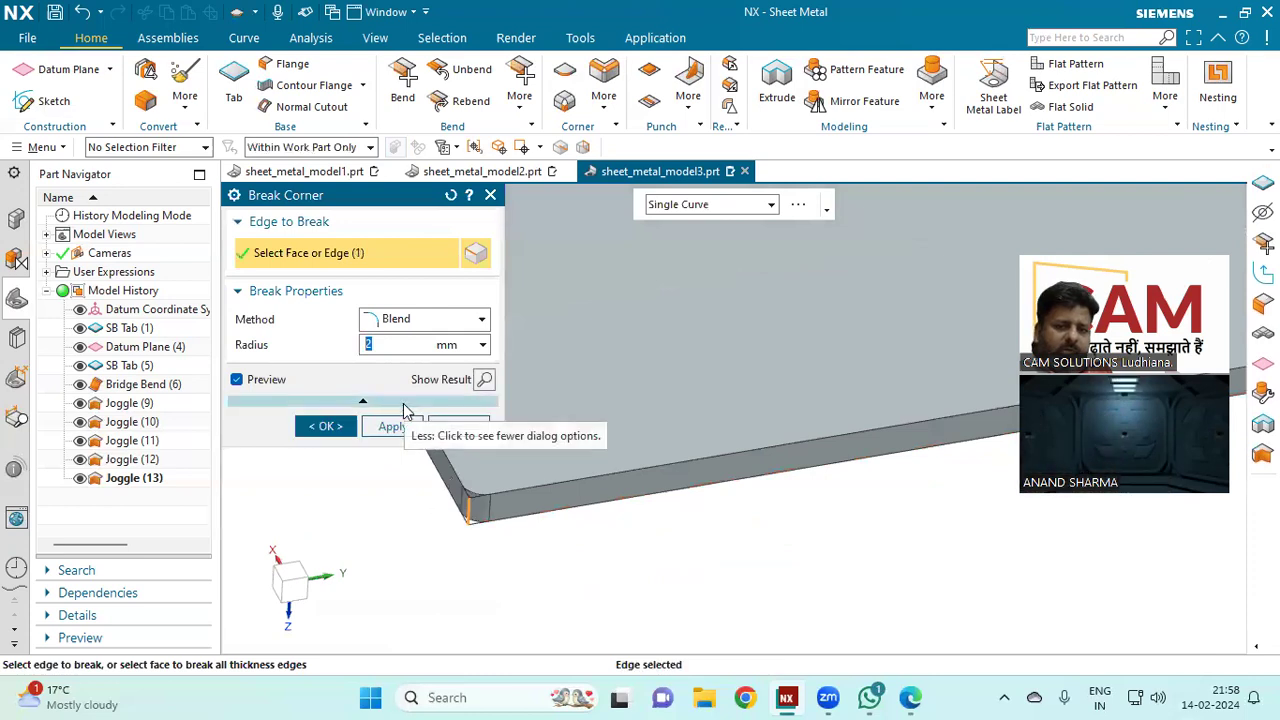
{"action": "key", "text": "Return"}
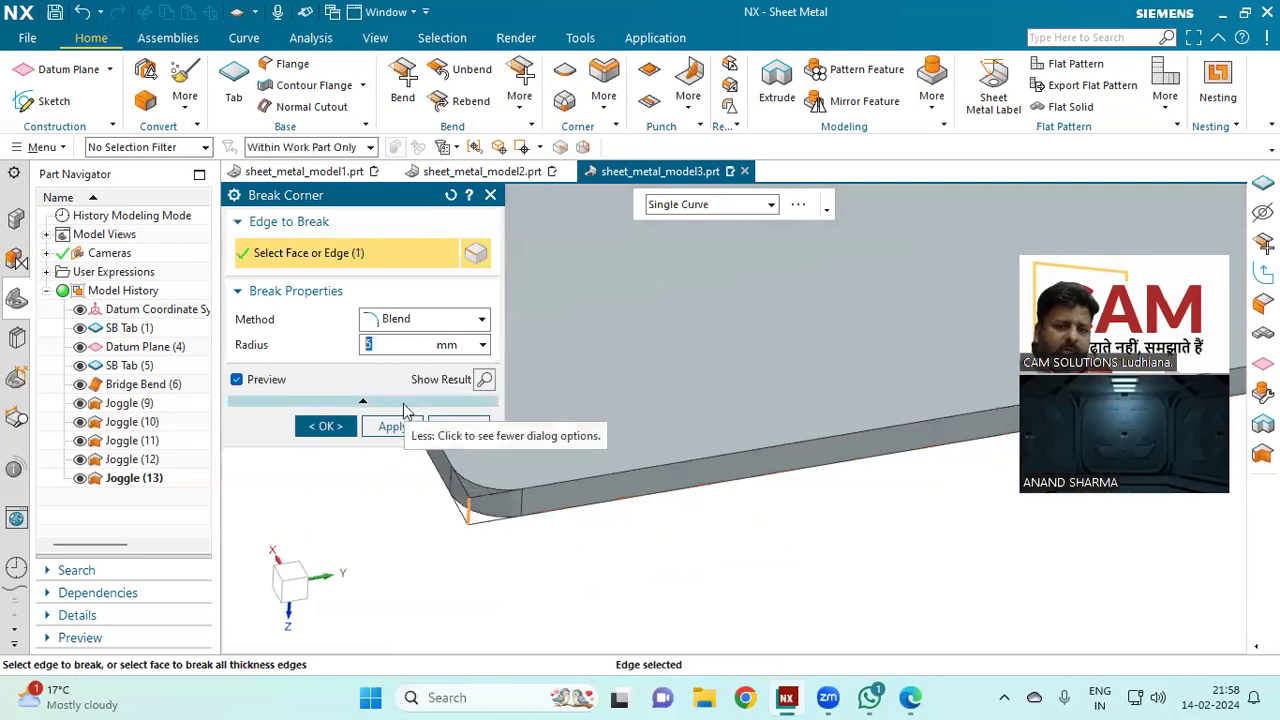
{"action": "left_click", "coordinate": [316, 425]}
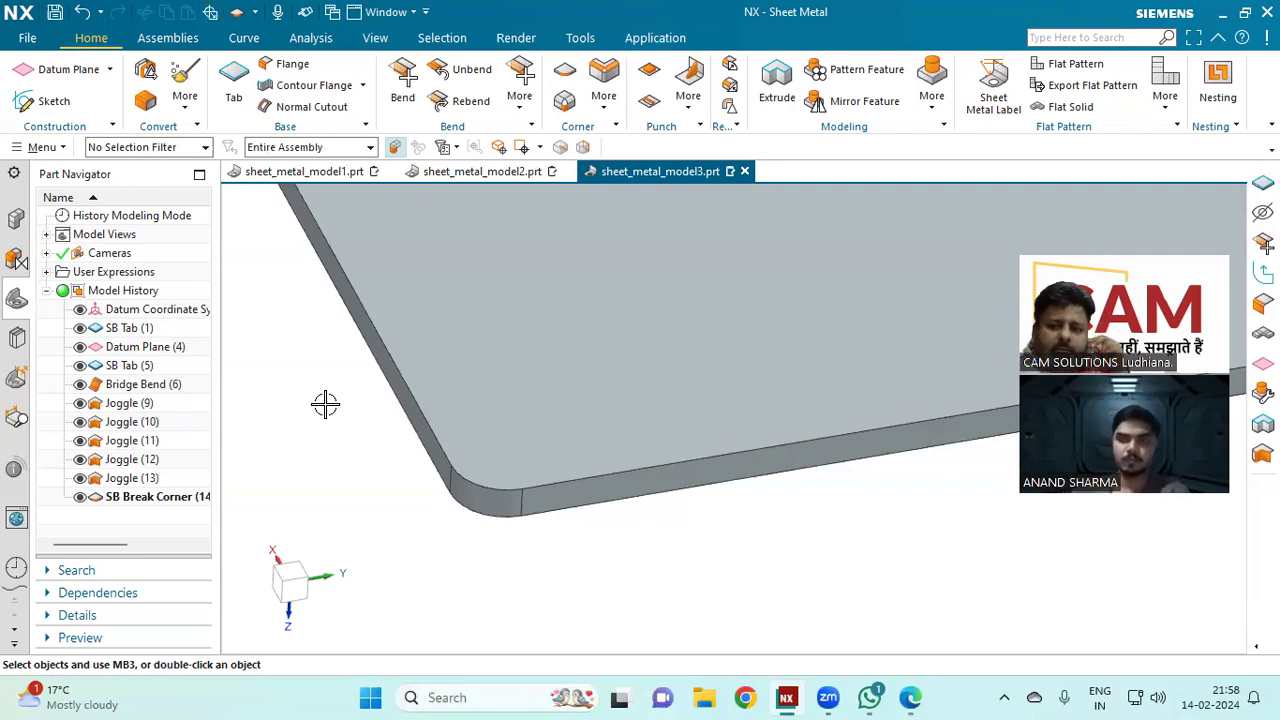
{"action": "scroll", "coordinate": [466, 540], "scroll_direction": "down", "scroll_amount": 2}
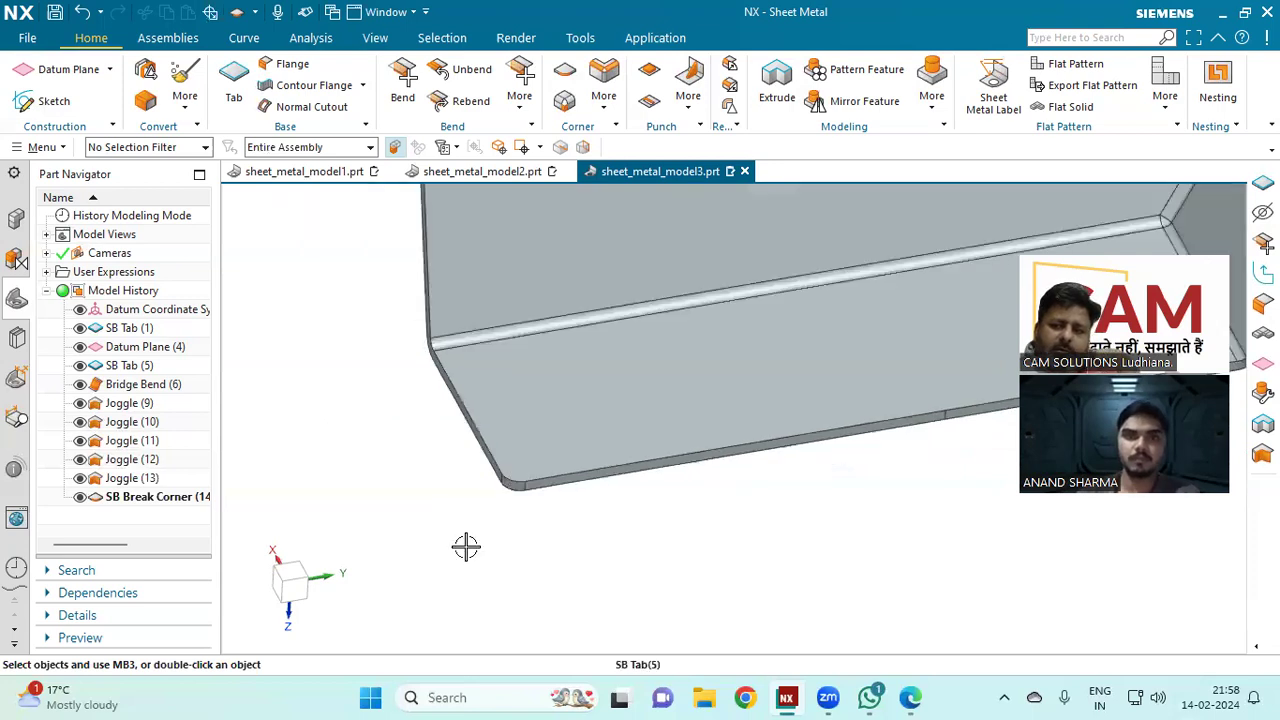
{"action": "scroll", "coordinate": [466, 515], "scroll_direction": "down", "scroll_amount": 4}
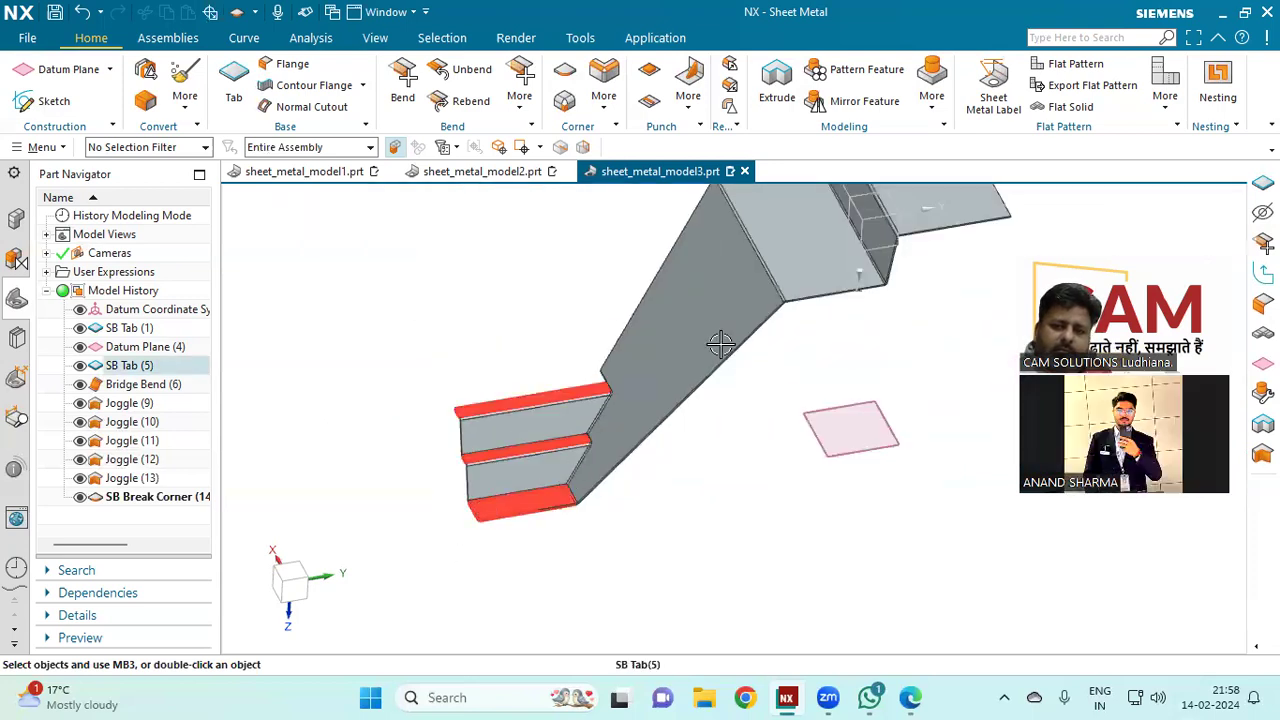
{"action": "scroll", "coordinate": [610, 272], "scroll_direction": "up", "scroll_amount": 3}
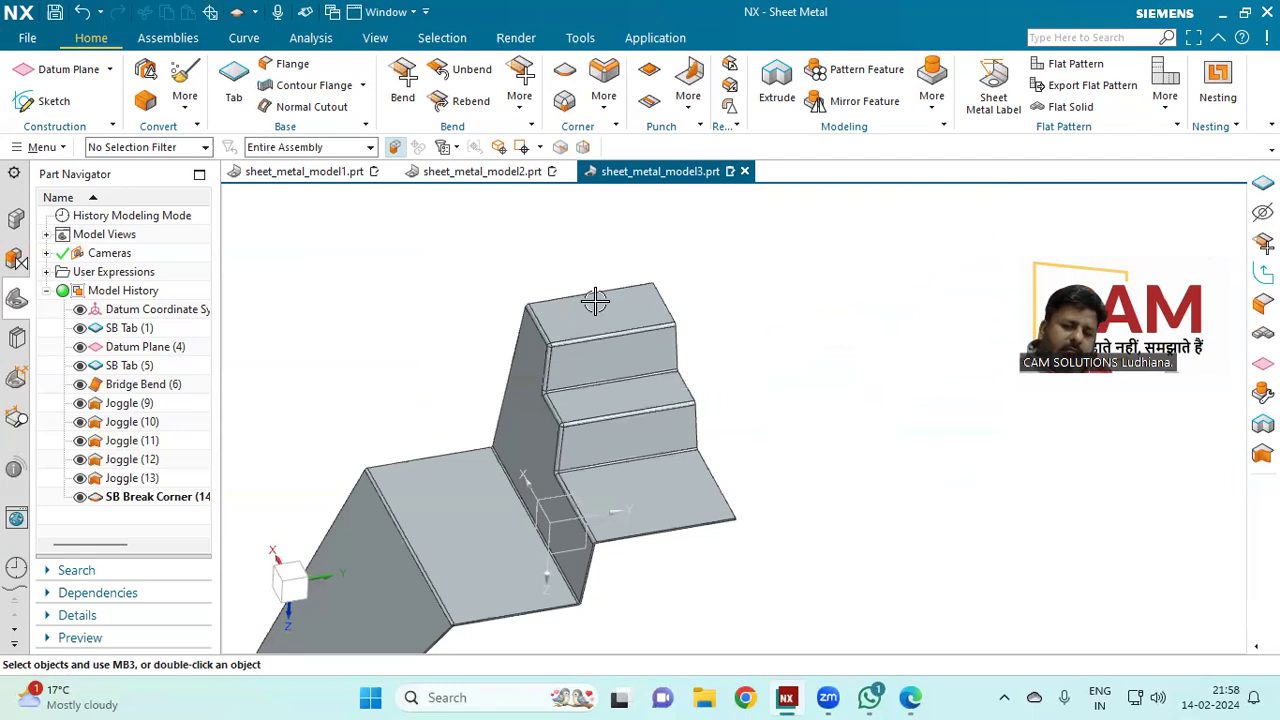
{"action": "middle_click_drag", "start_coordinate": [590, 260], "coordinate": [520, 240]}
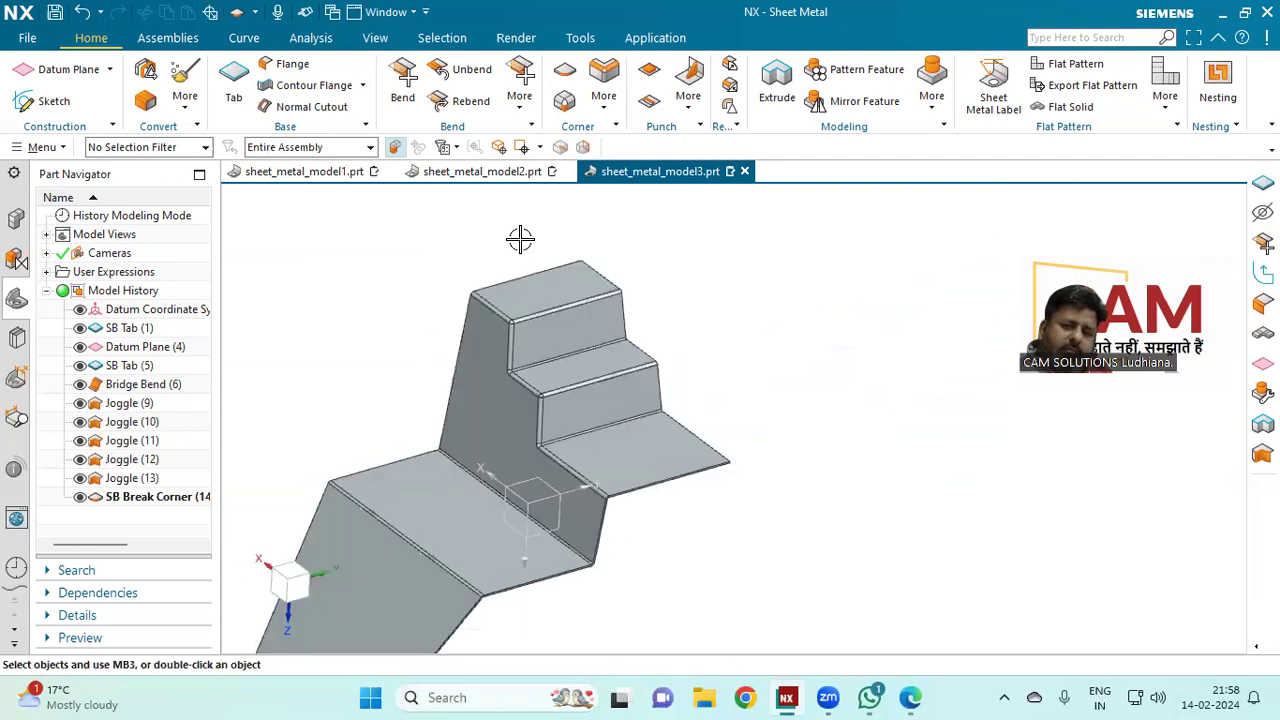
{"action": "scroll", "coordinate": [524, 254], "scroll_direction": "up", "scroll_amount": 3}
{"action": "scroll", "coordinate": [524, 254], "scroll_direction": "up", "scroll_amount": 2}
{"action": "left_click", "coordinate": [291, 64]}
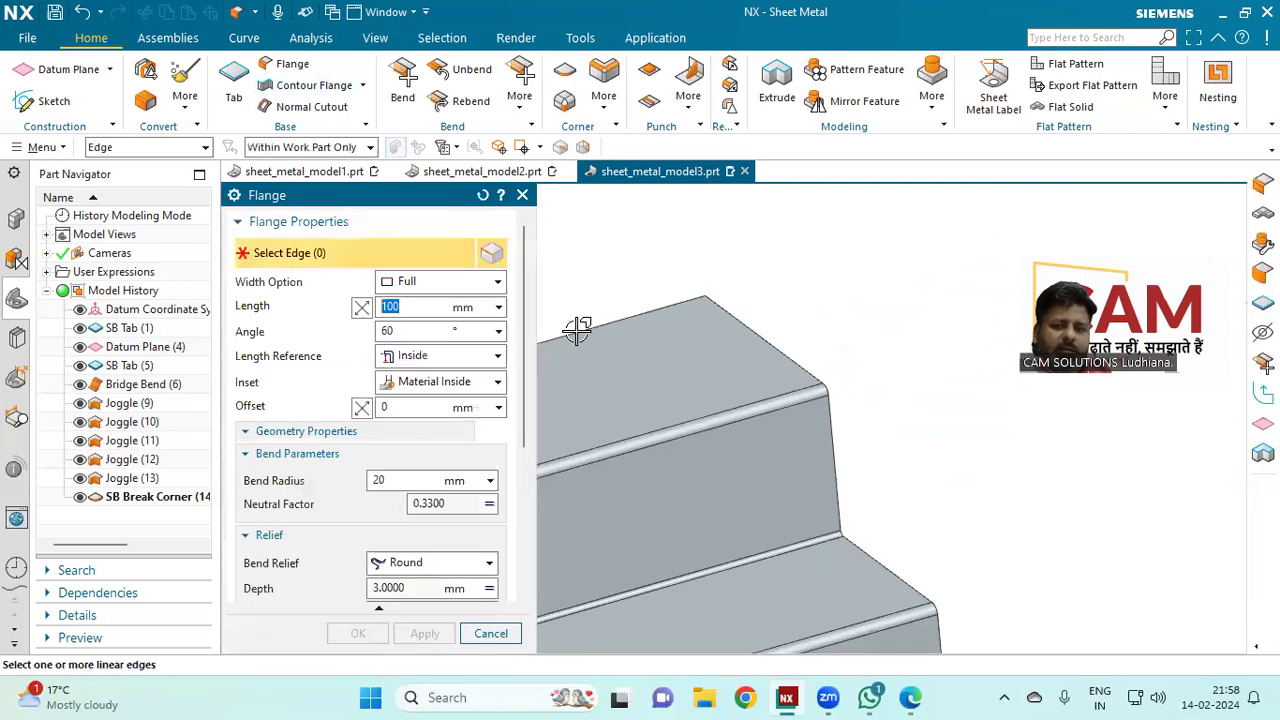
{"action": "left_click", "coordinate": [577, 330]}
{"action": "scroll", "coordinate": [825, 385], "scroll_direction": "down", "scroll_amount": 3}
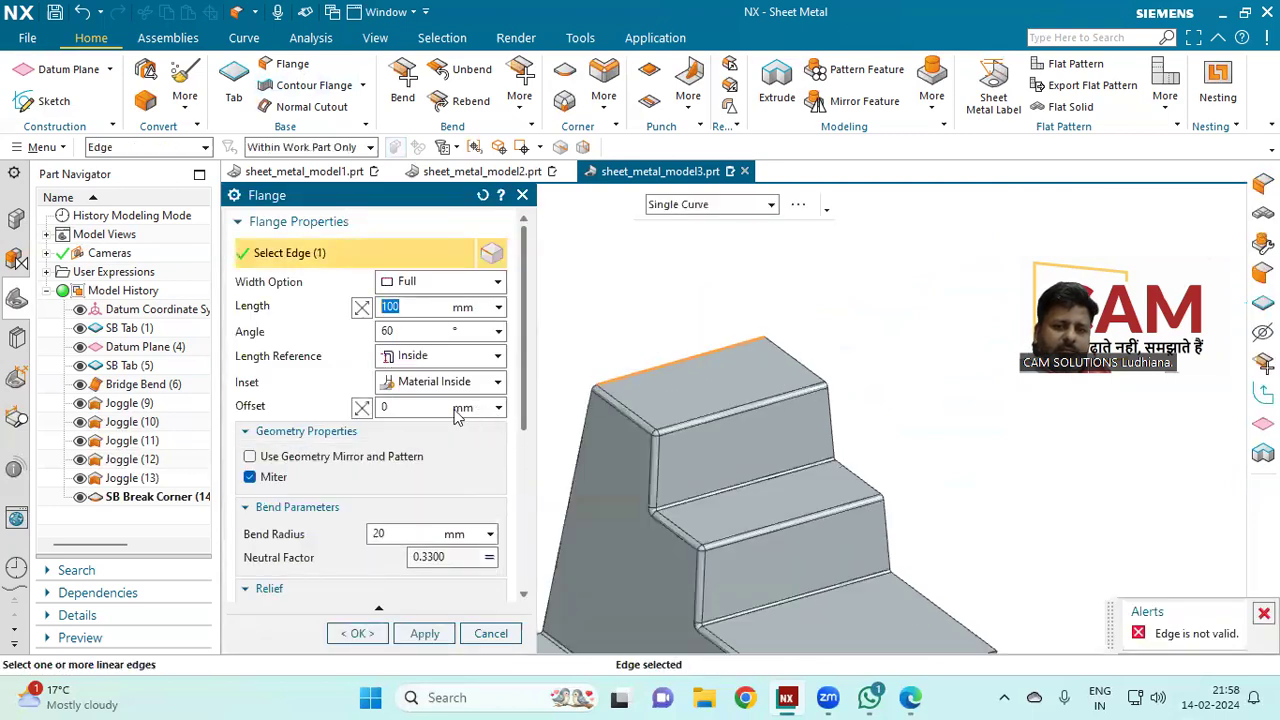
{"action": "left_click", "coordinate": [438, 284]}
{"action": "left_click", "coordinate": [419, 323]}
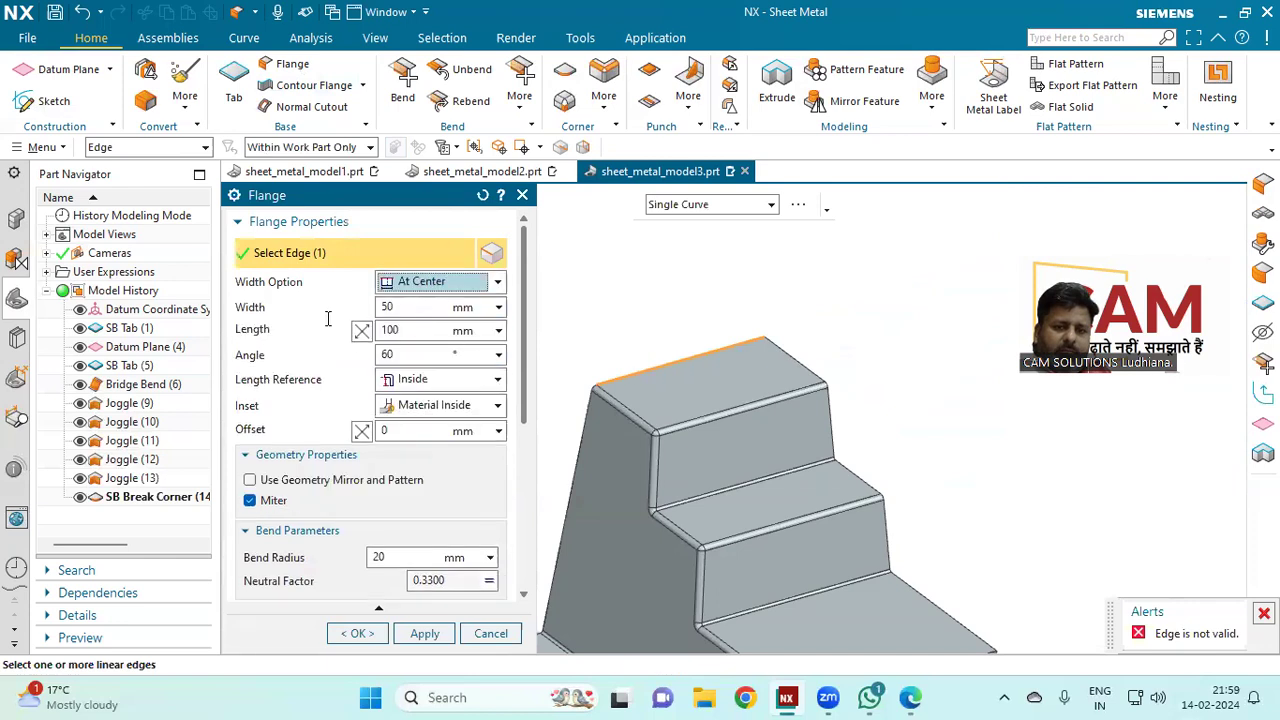
{"action": "key", "text": "Tab"}
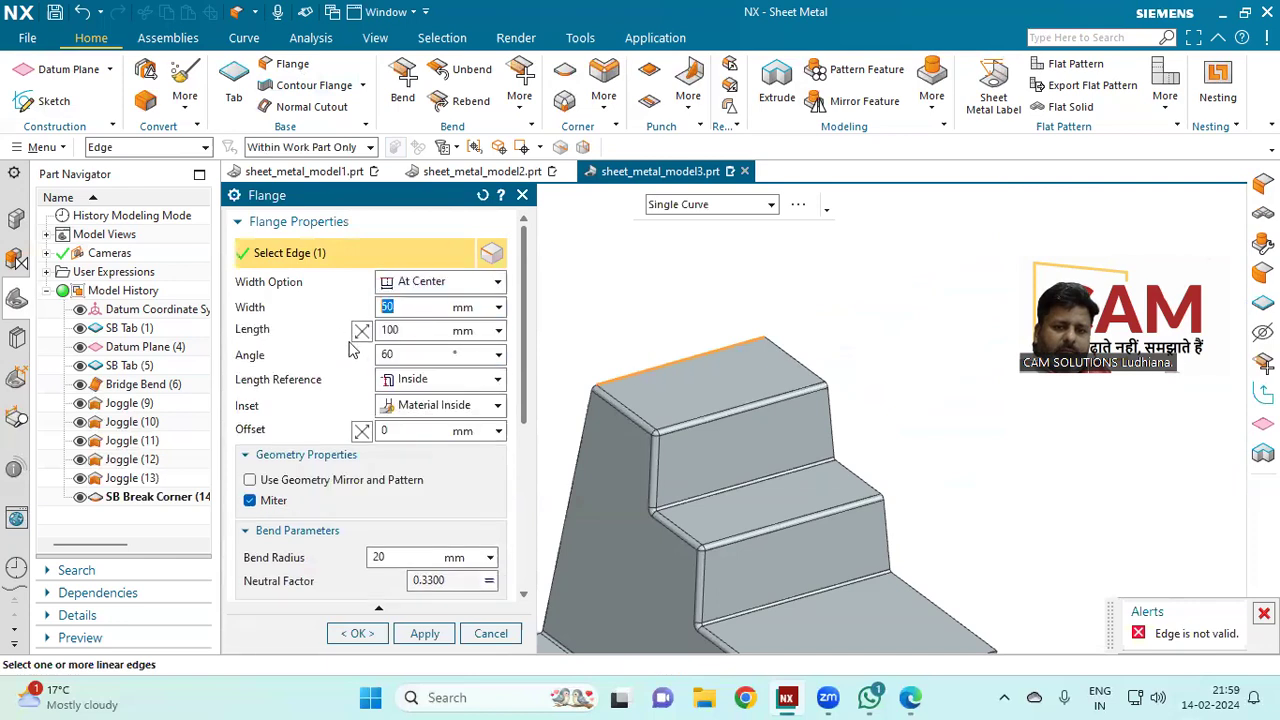
{"action": "left_click", "coordinate": [472, 634]}
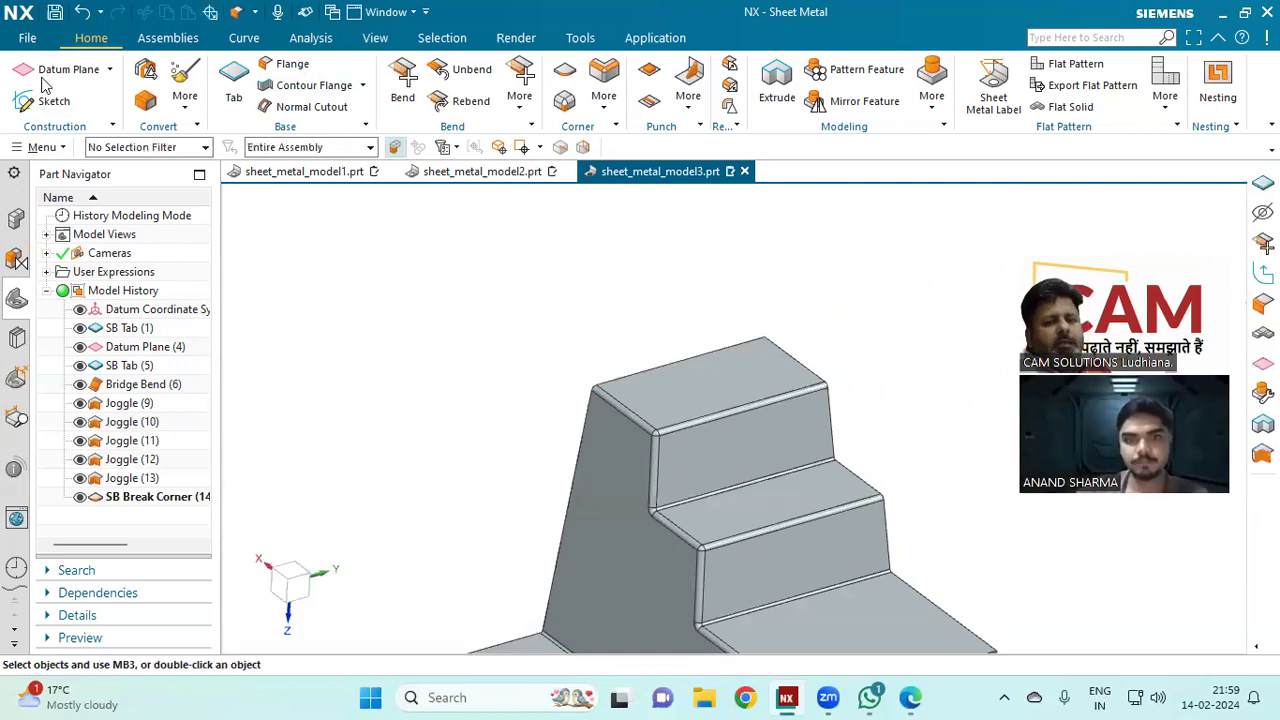
{"action": "left_click", "coordinate": [338, 173]}
{"action": "left_click", "coordinate": [417, 174]}
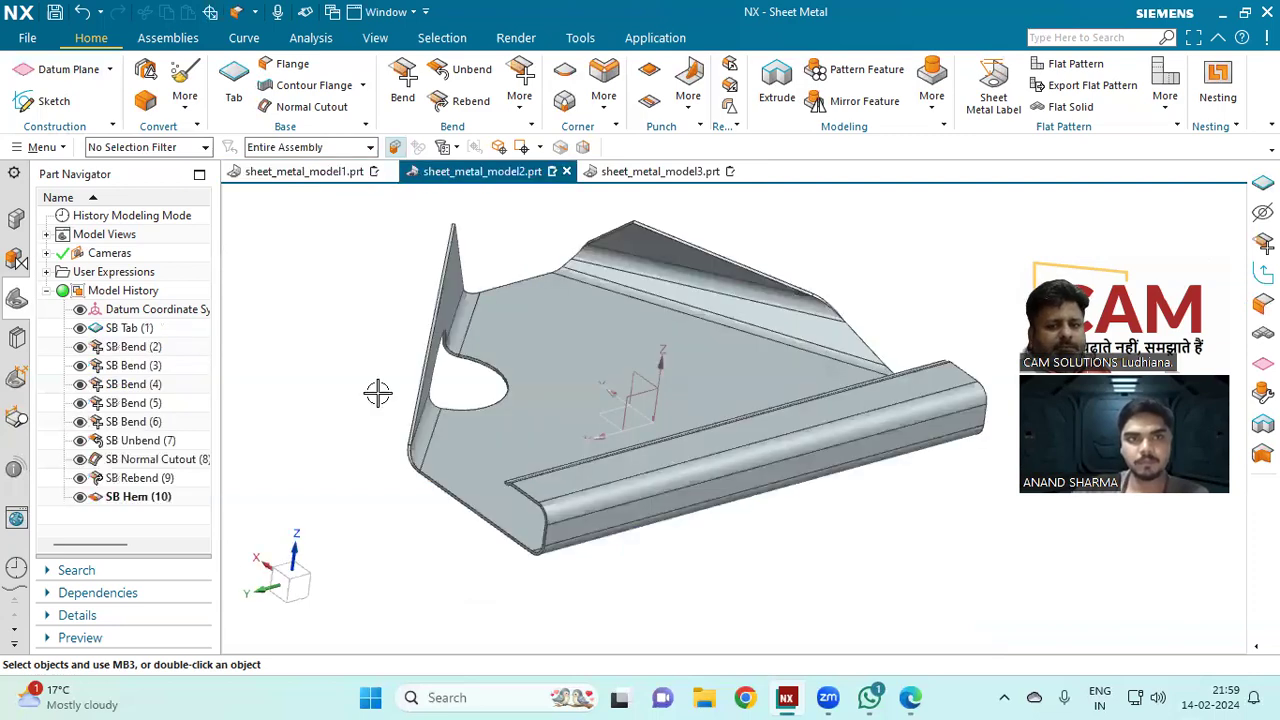
{"action": "left_click", "coordinate": [82, 498]}
{"action": "left_click", "coordinate": [82, 498]}
{"action": "left_click", "coordinate": [328, 390]}
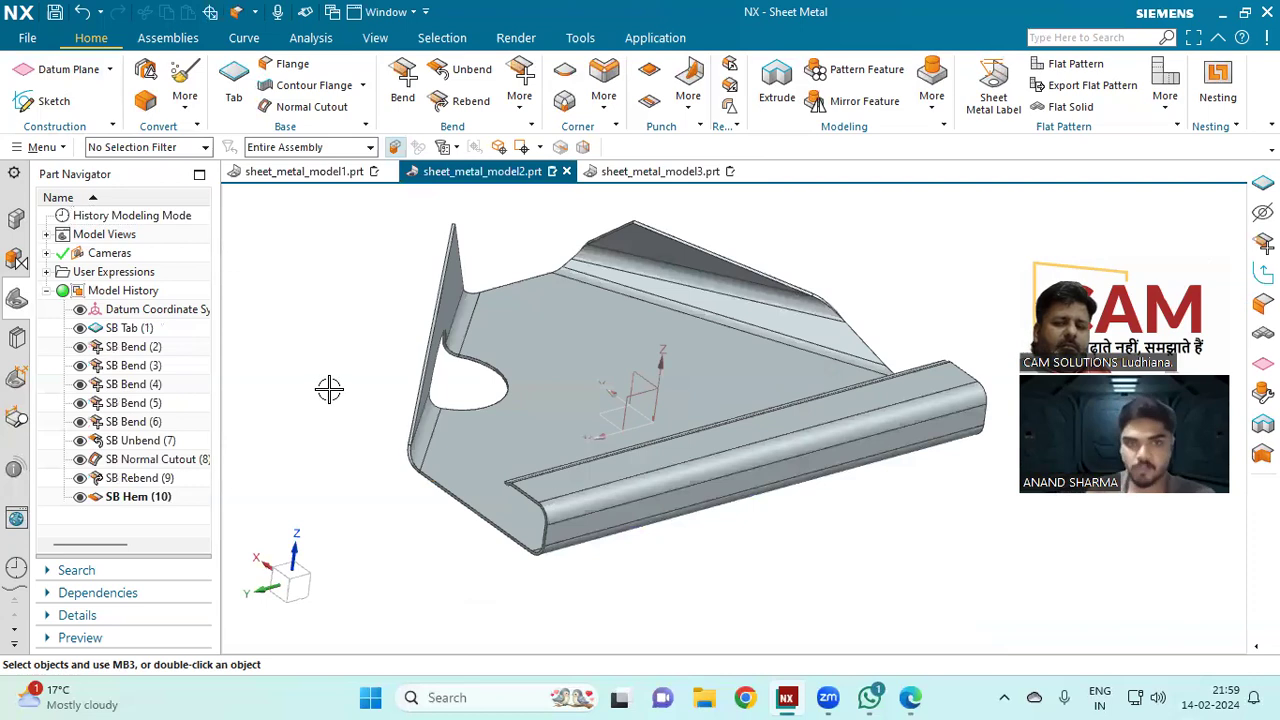
Step: Create the Sheet Metal part sheet_metal_model4.prt and build a 3 mm thick base Tab from a rectangle sketched on XY at the origin
{"action": "left_click", "coordinate": [27, 38]}
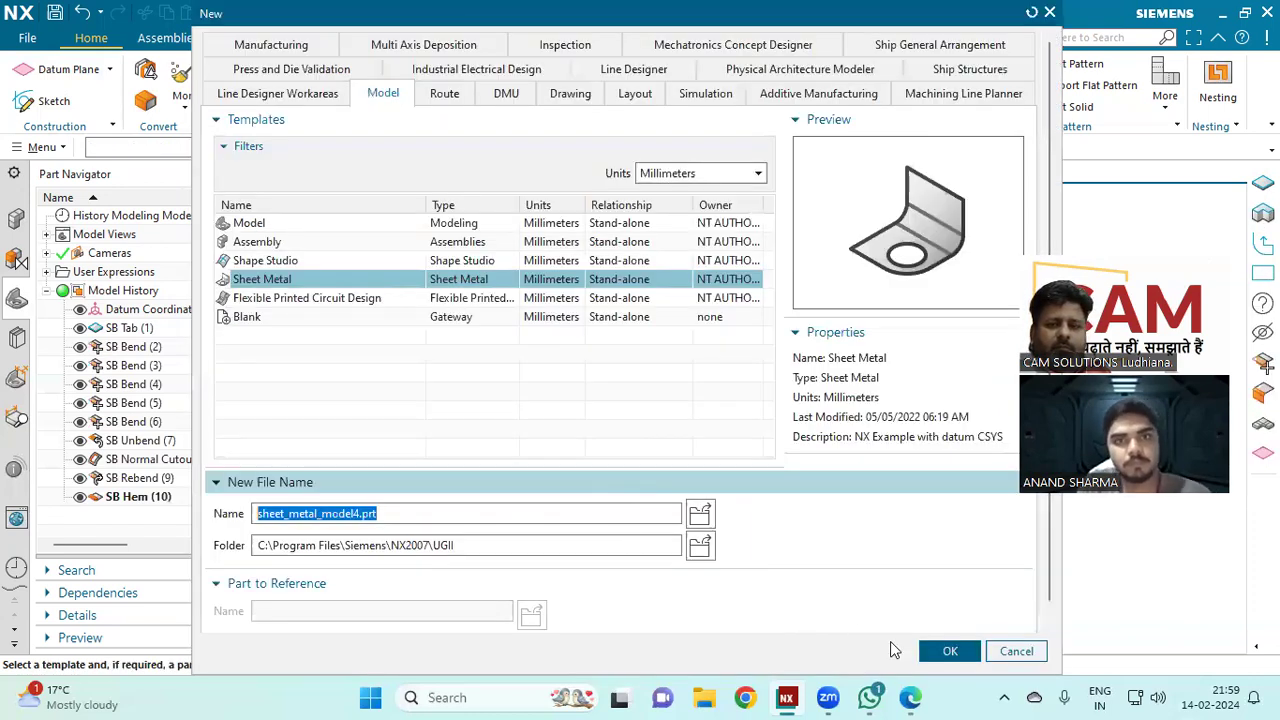
{"action": "left_click", "coordinate": [945, 651]}
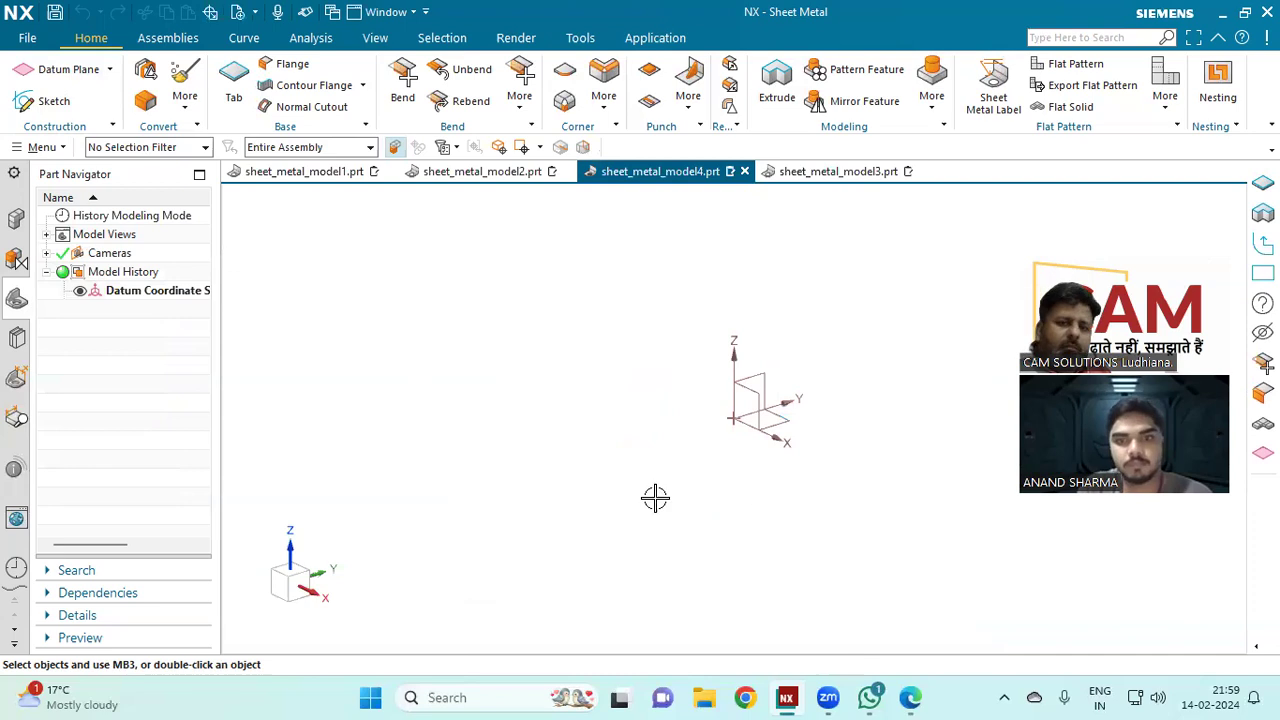
{"action": "left_click", "coordinate": [234, 88]}
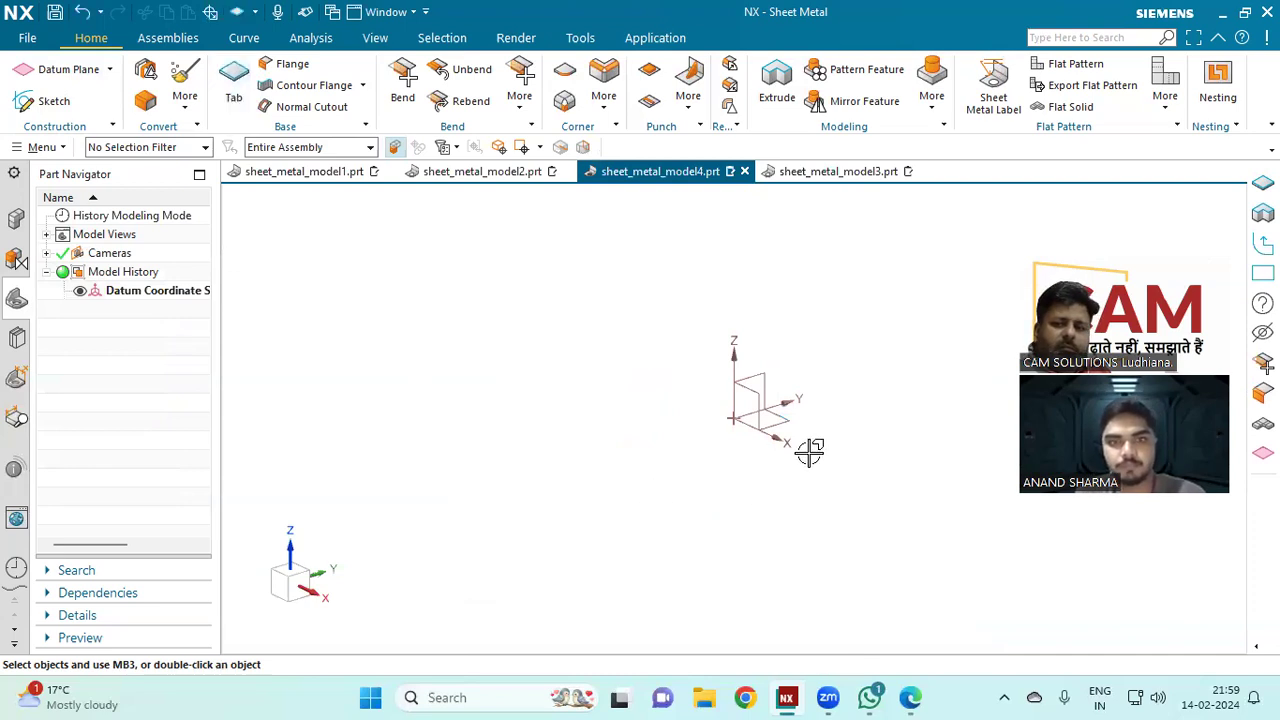
{"action": "left_click", "coordinate": [738, 426]}
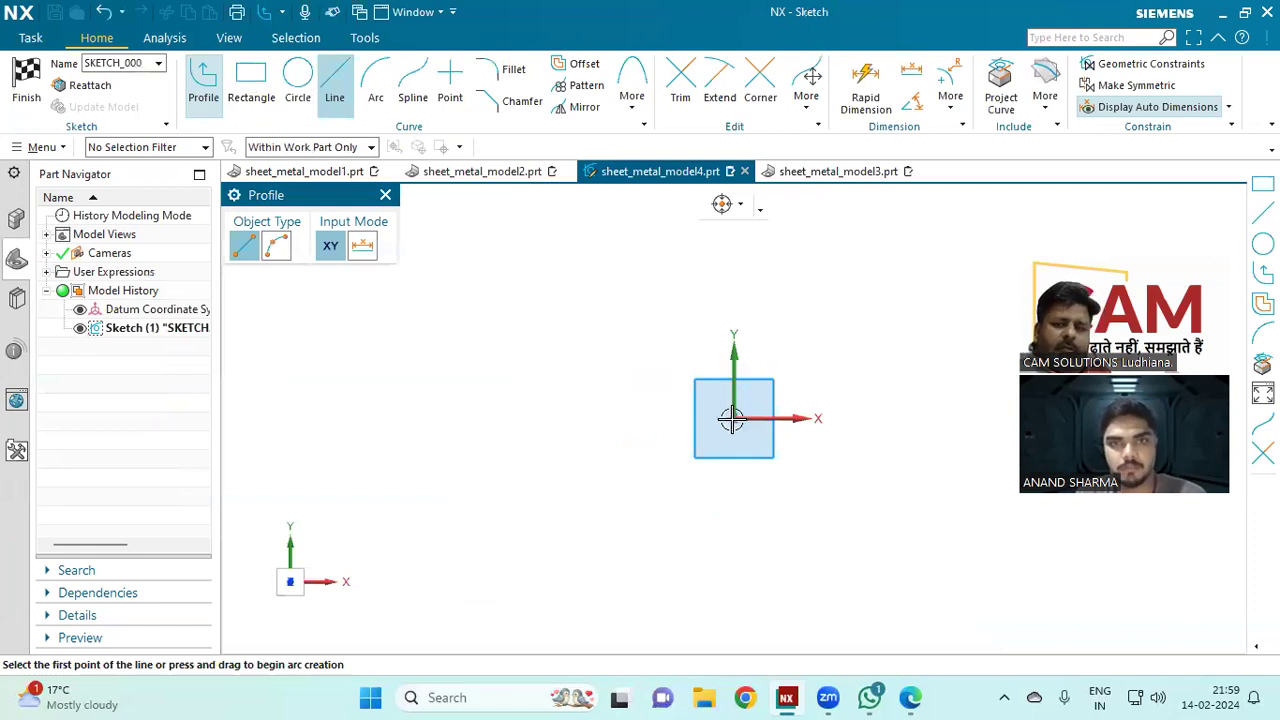
{"action": "key", "text": "r"}
{"action": "key", "text": "Return"}
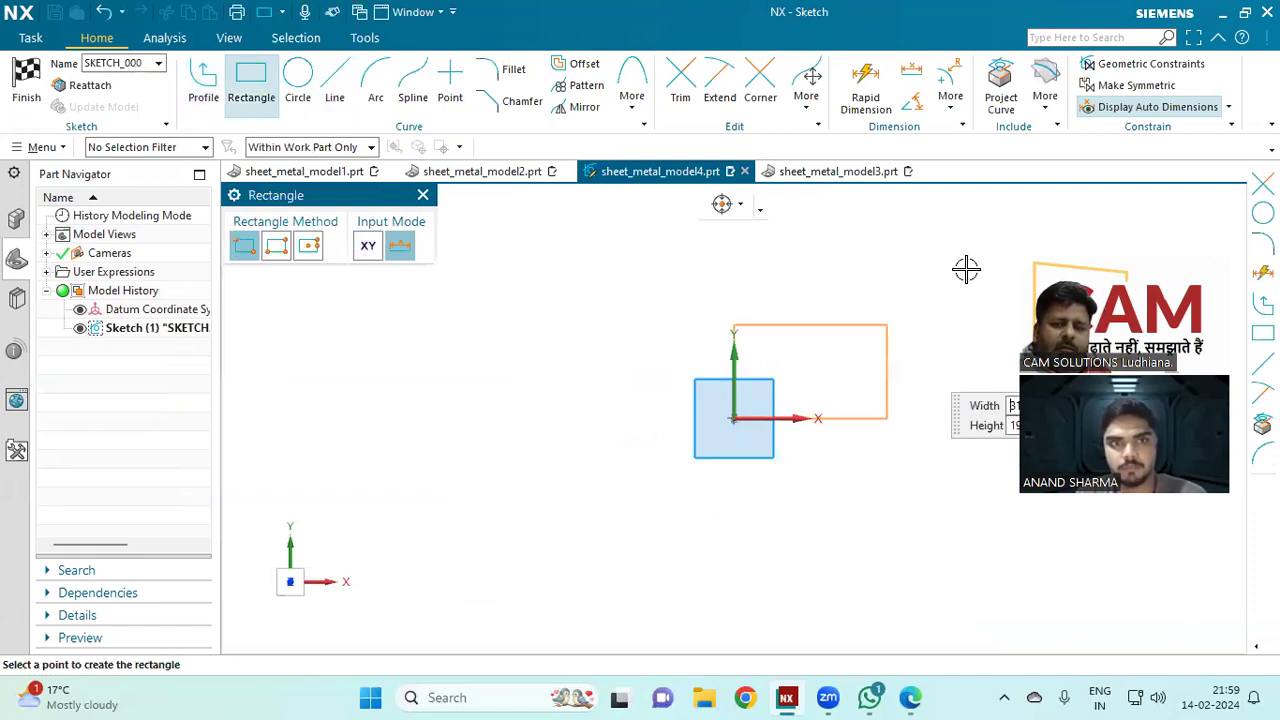
{"action": "left_click", "coordinate": [28, 80]}
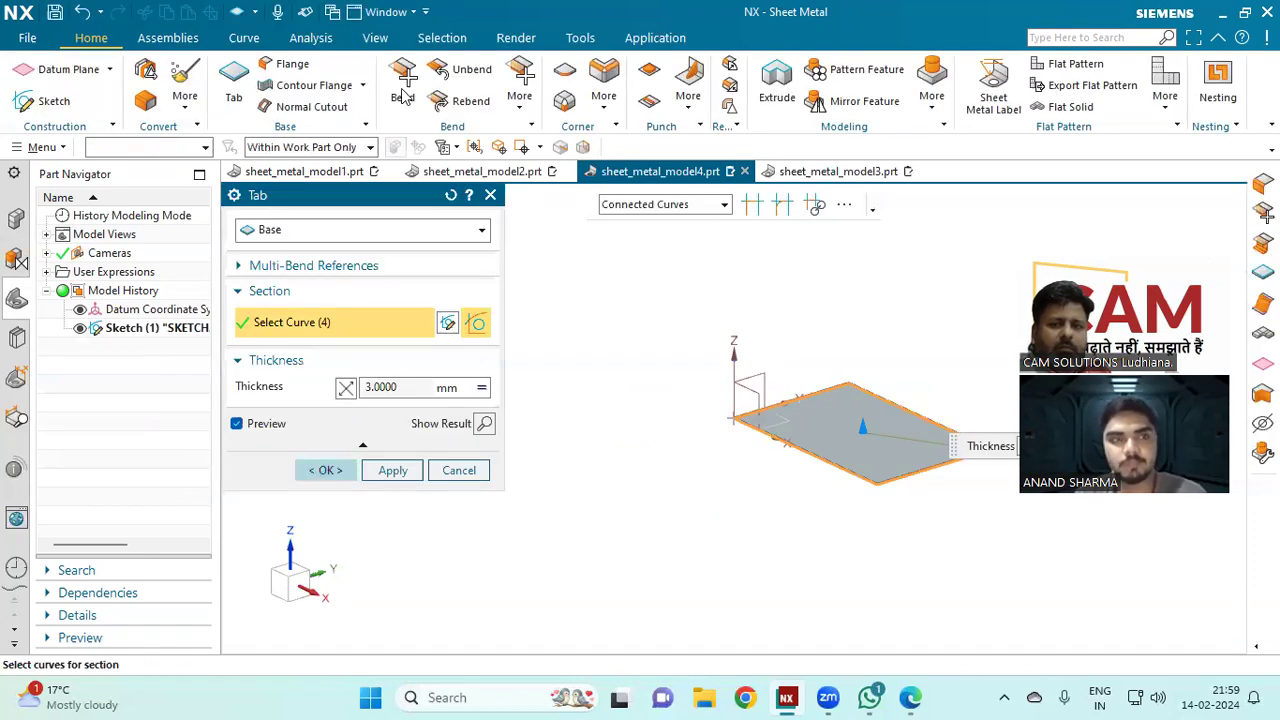
{"action": "key", "text": "Return"}
Step: Add a full-width Flange 100 mm long at 90° along the tab's long edge on the X axis
{"action": "left_click", "coordinate": [294, 65]}
{"action": "left_click", "coordinate": [816, 452]}
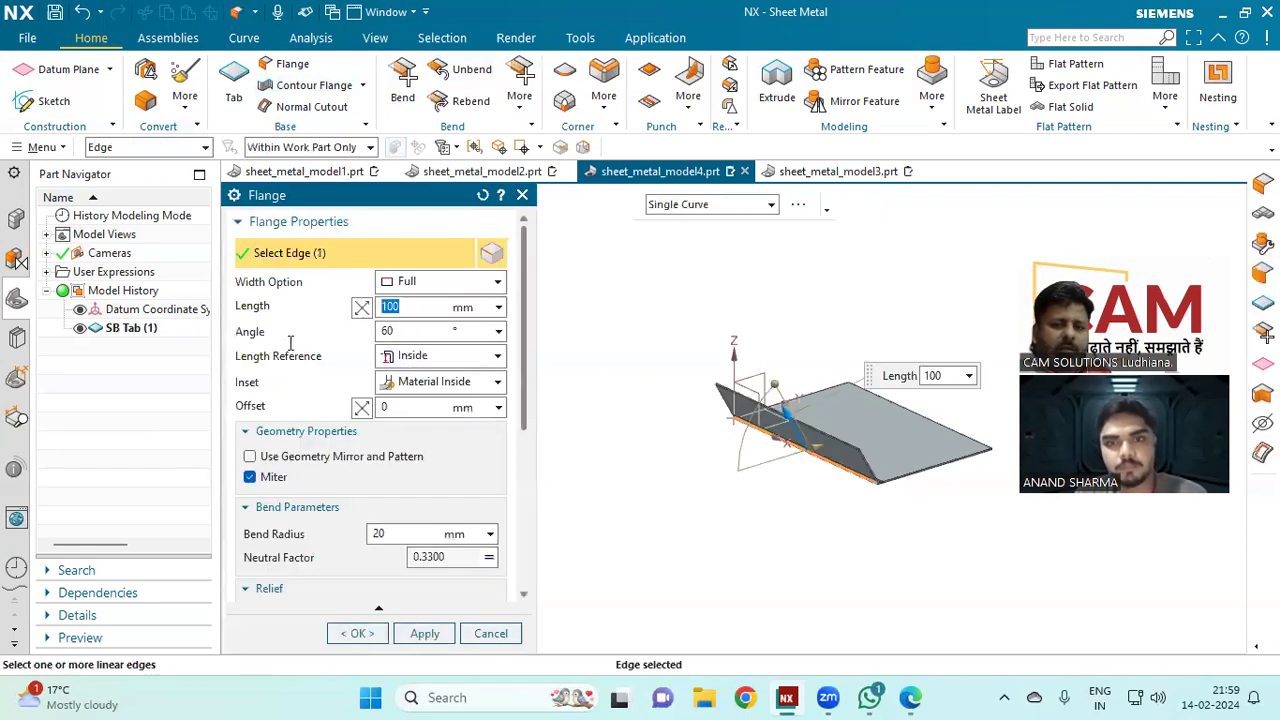
{"action": "key", "text": "Tab"}
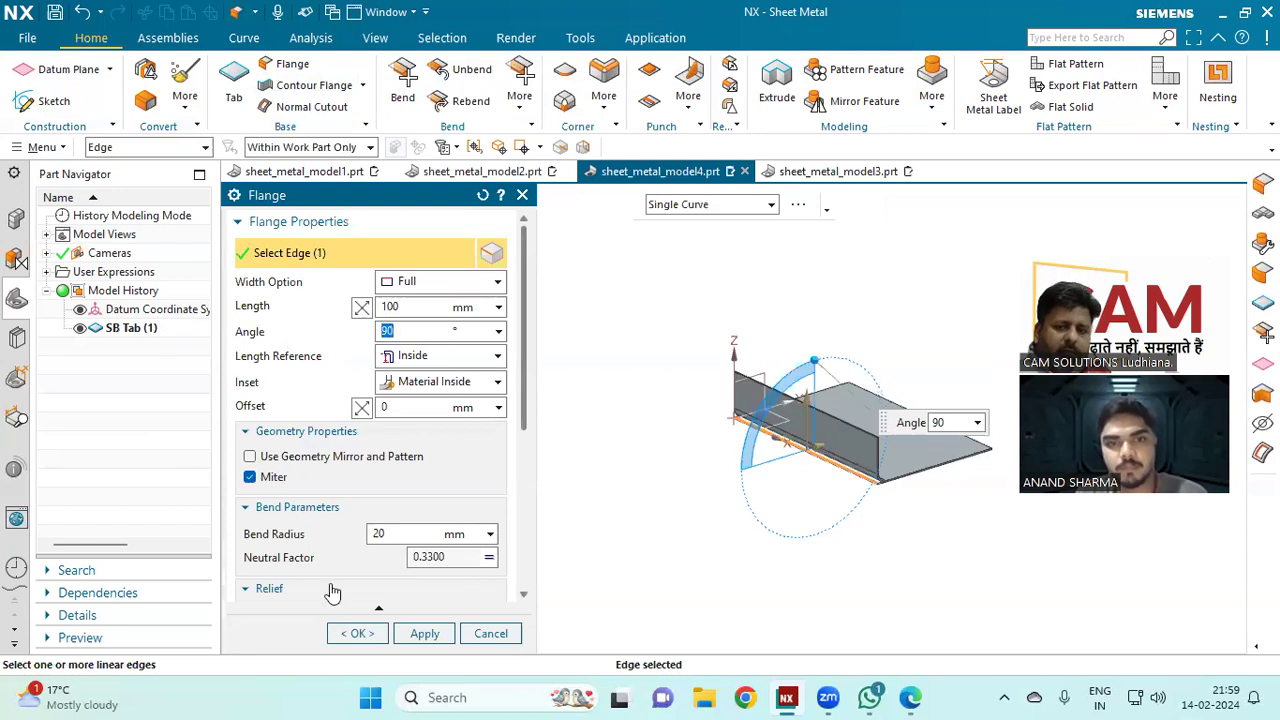
{"action": "left_click", "coordinate": [357, 633]}
Step: Add a second full-width Flange, 100 mm long at 90°, on the tab's adjacent short edge
{"action": "scroll", "coordinate": [966, 463], "scroll_direction": "up", "scroll_amount": 3}
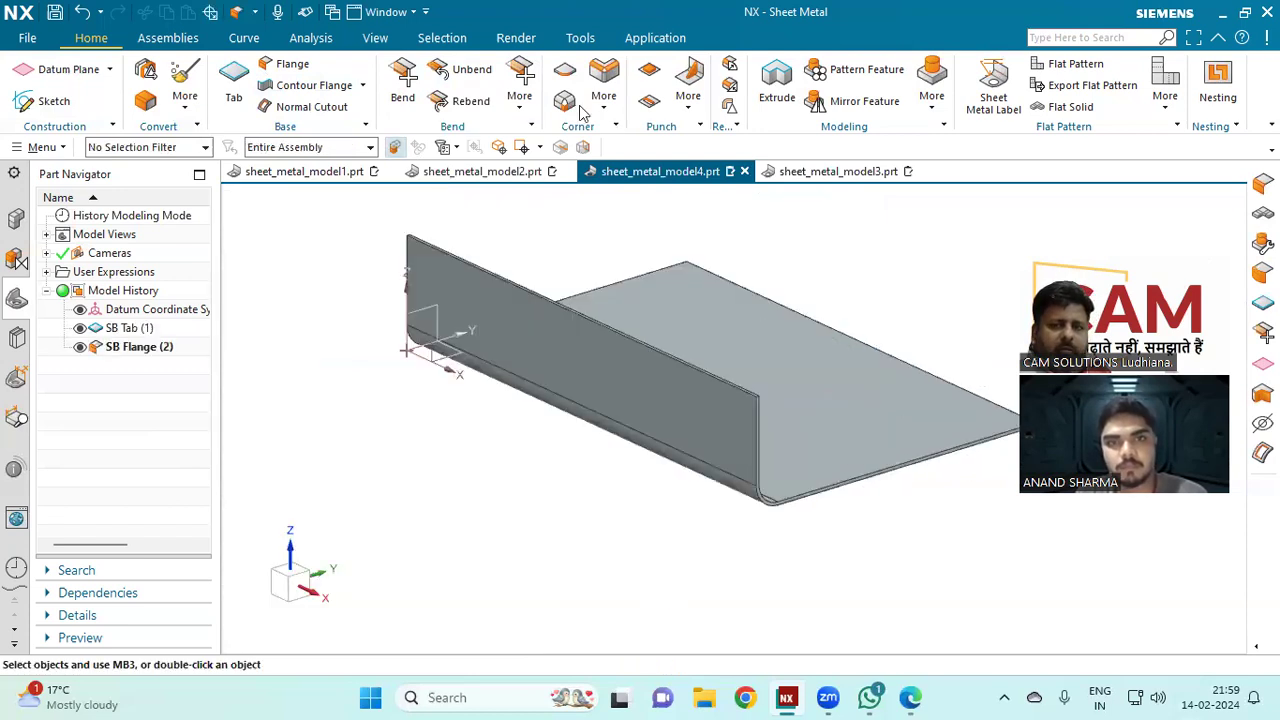
{"action": "left_click", "coordinate": [290, 66]}
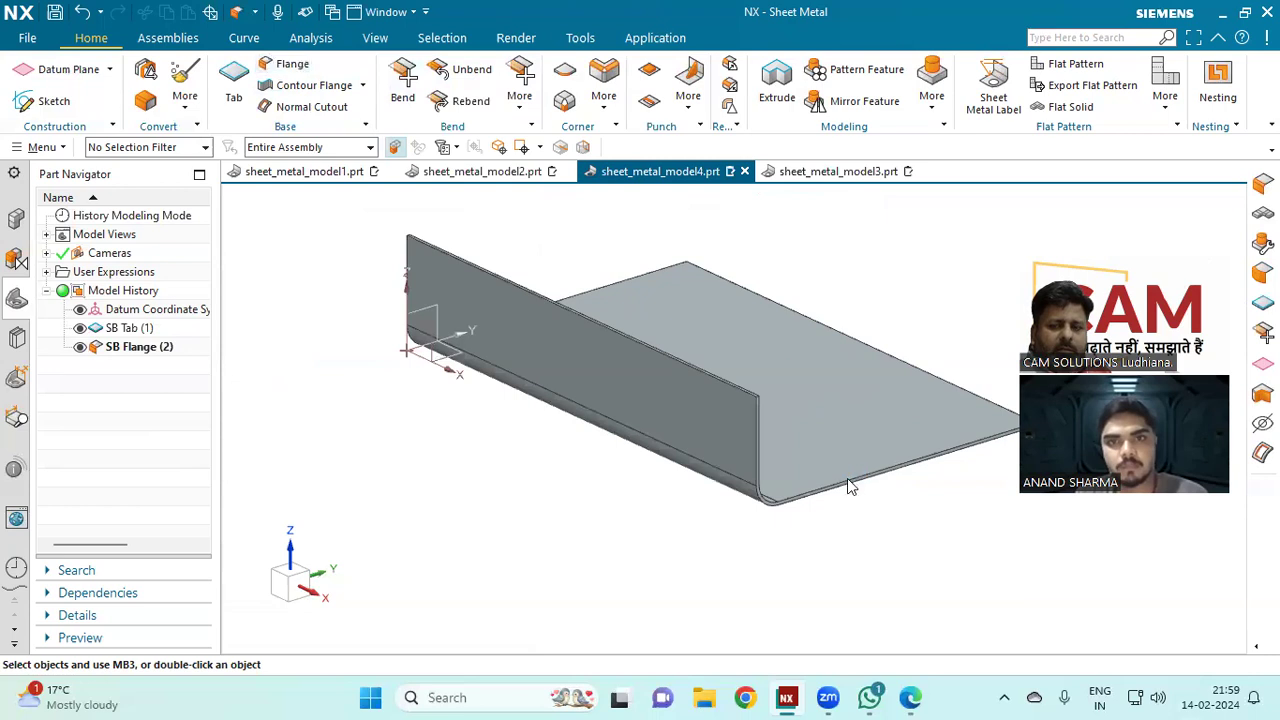
{"action": "left_click", "coordinate": [838, 482]}
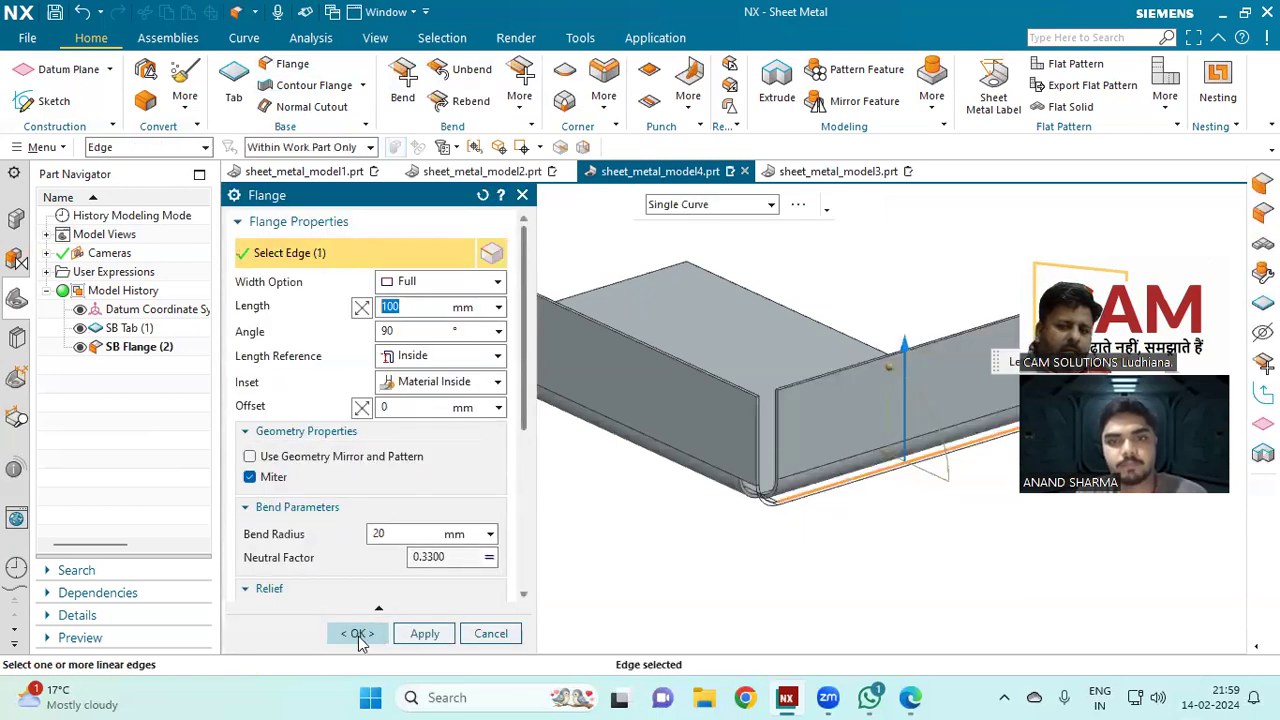
{"action": "left_click", "coordinate": [360, 634]}
Step: Start a Close and Relief Closed Corner with Open treatment and 0 mm gap between the bend faces of the two flanges
{"action": "middle_click_drag", "start_coordinate": [583, 523], "coordinate": [674, 309]}
{"action": "scroll", "coordinate": [736, 283], "scroll_direction": "up", "scroll_amount": 3}
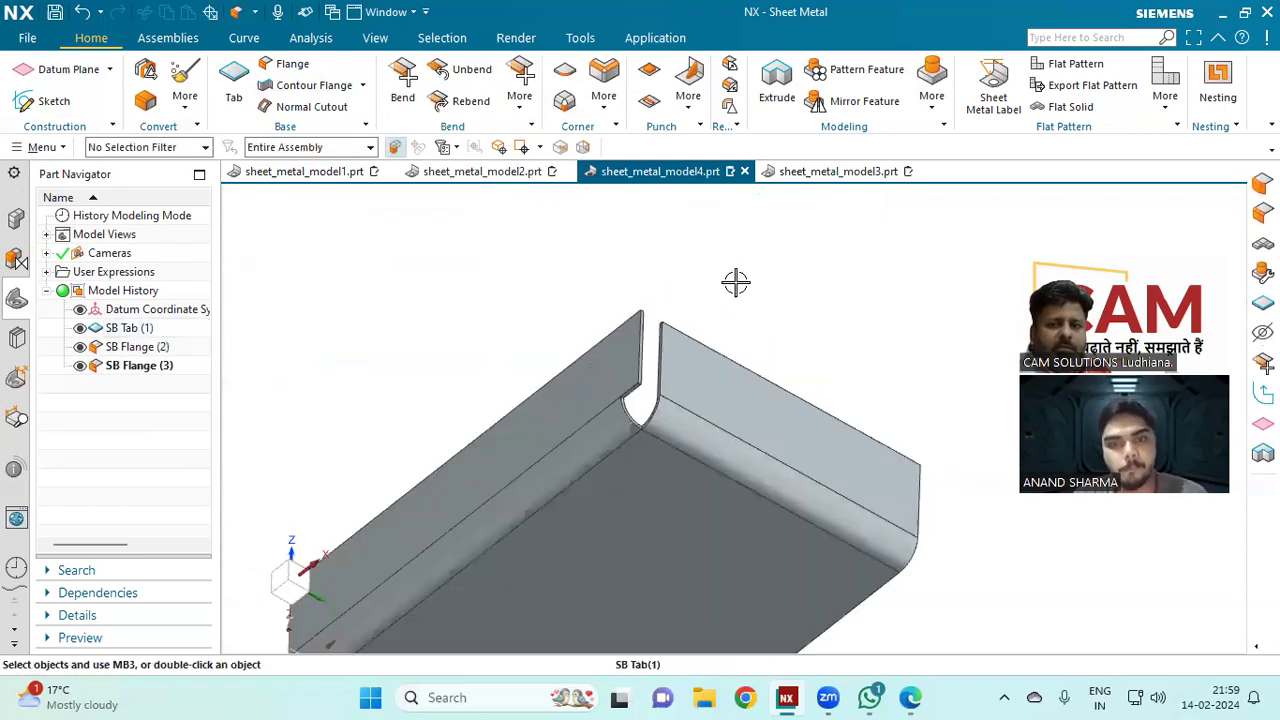
{"action": "scroll", "coordinate": [736, 283], "scroll_direction": "up", "scroll_amount": 1}
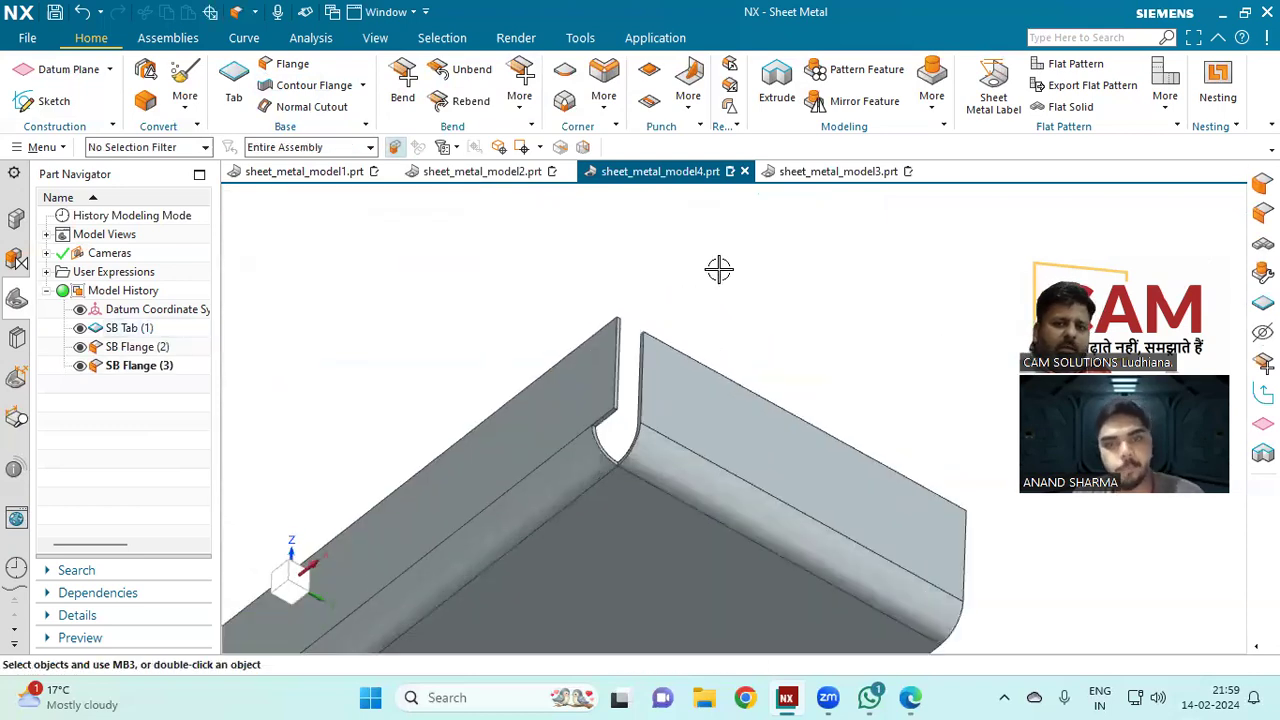
{"action": "left_click", "coordinate": [563, 103]}
{"action": "scroll", "coordinate": [609, 290], "scroll_direction": "down", "scroll_amount": 1}
{"action": "scroll", "coordinate": [610, 293], "scroll_direction": "up", "scroll_amount": 2}
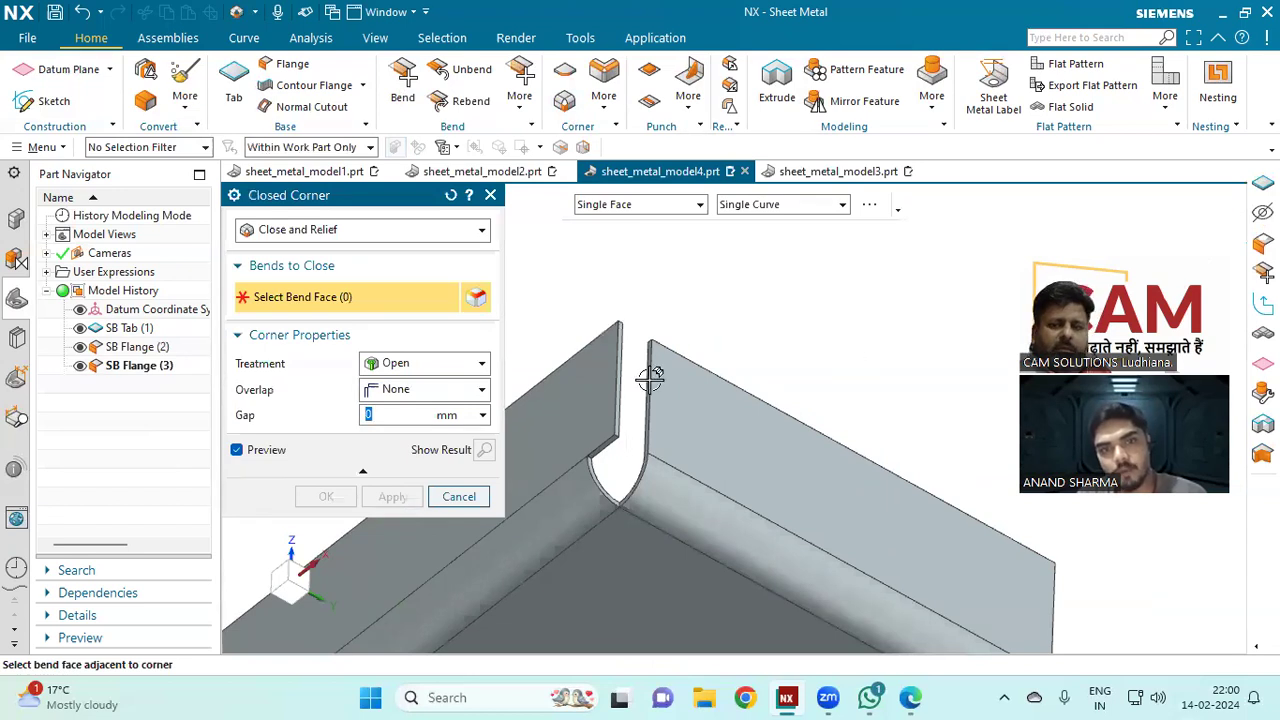
{"action": "scroll", "coordinate": [704, 305], "scroll_direction": "up", "scroll_amount": 2}
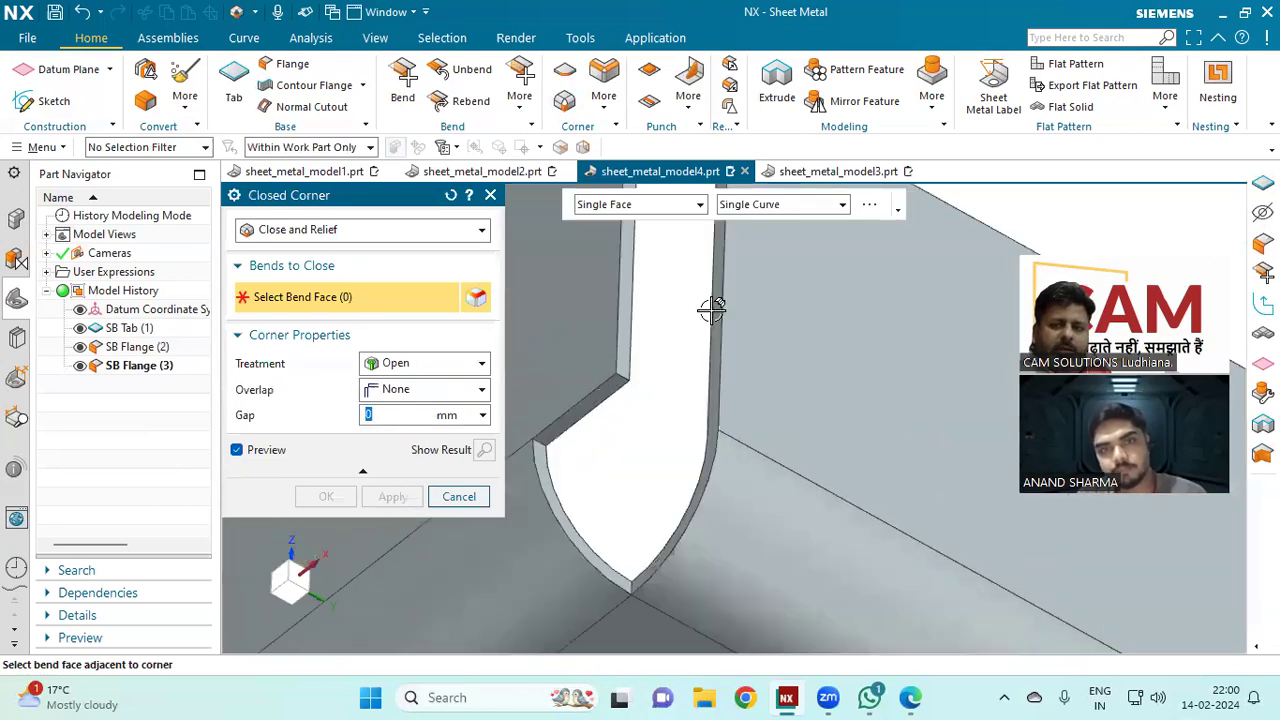
{"action": "scroll", "coordinate": [779, 359], "scroll_direction": "down", "scroll_amount": 5}
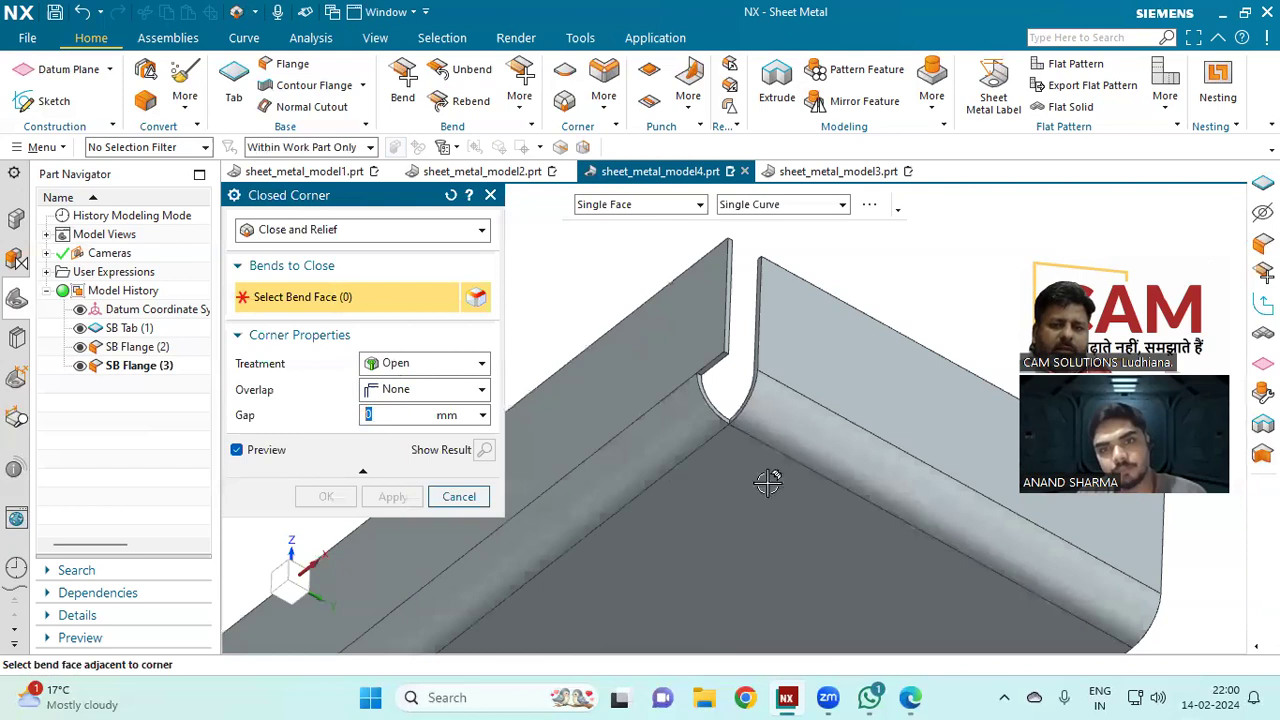
{"action": "left_click", "coordinate": [738, 442]}
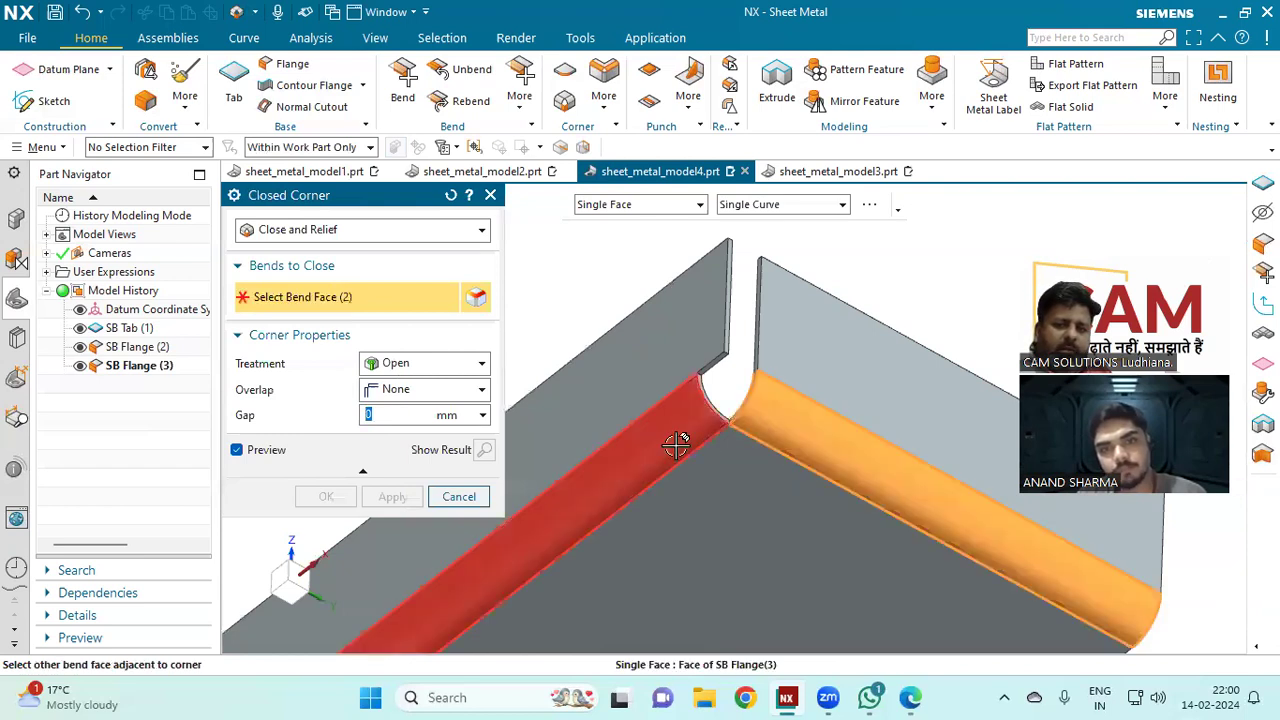
{"action": "left_click", "coordinate": [677, 446]}
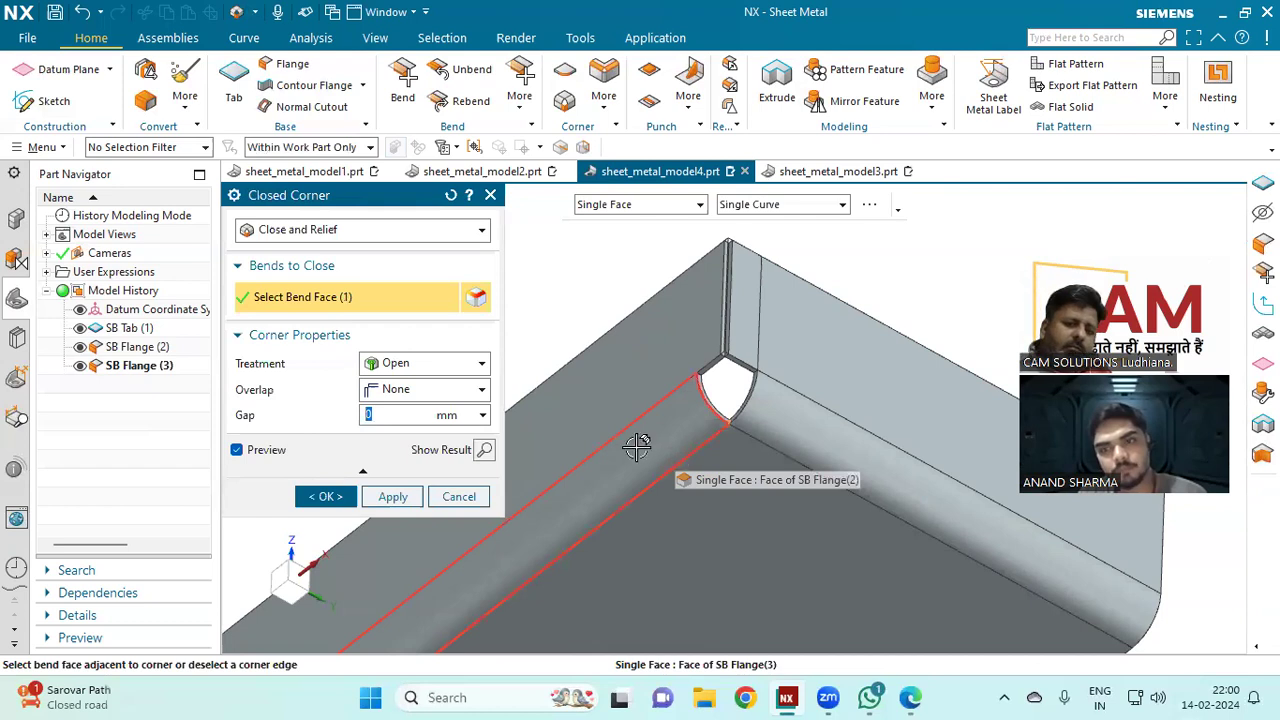
Step: Try the Side 1 overlap on the closed corner between the two flanges
{"action": "left_click", "coordinate": [440, 392]}
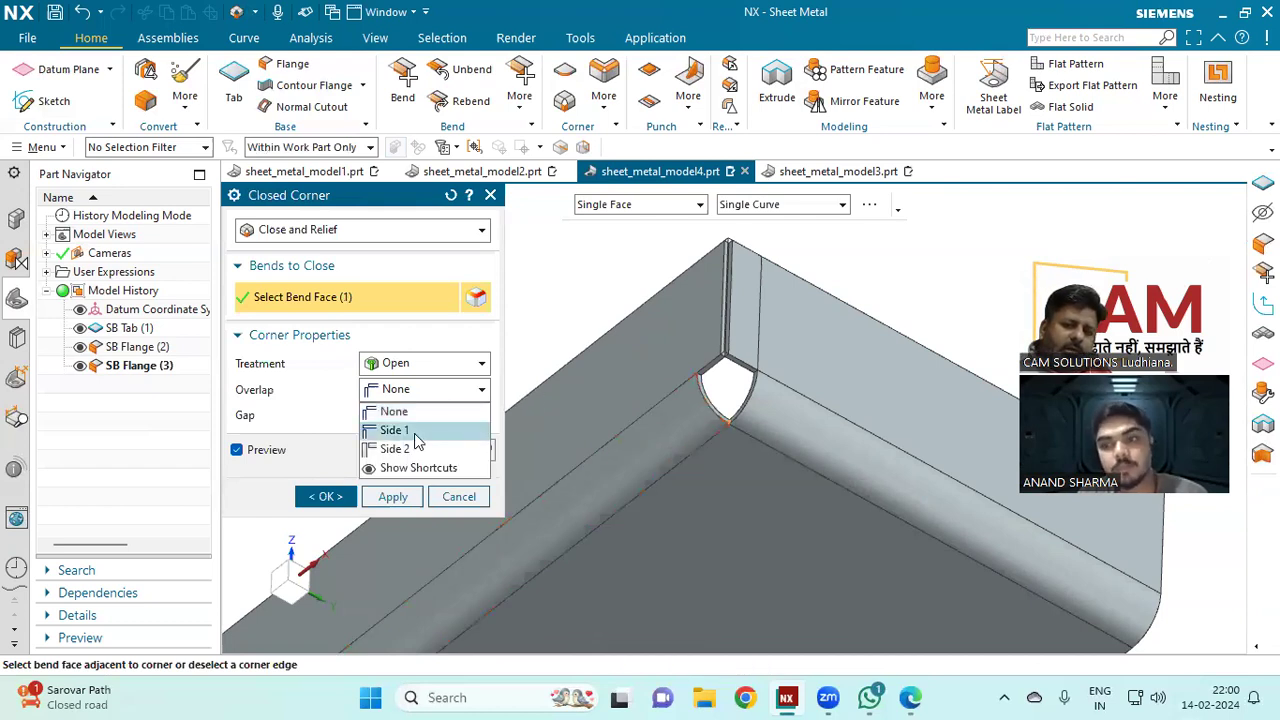
{"action": "left_click", "coordinate": [416, 432]}
{"action": "scroll", "coordinate": [764, 368], "scroll_direction": "up", "scroll_amount": 3}
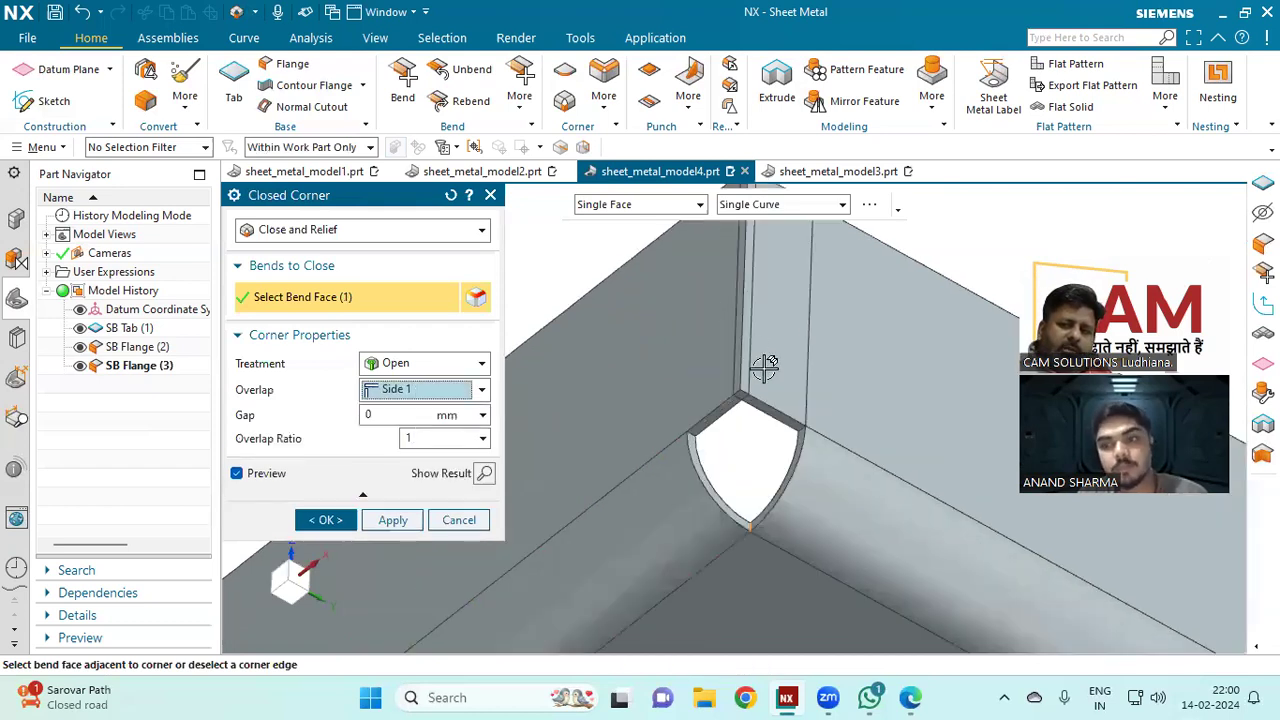
{"action": "scroll", "coordinate": [533, 451], "scroll_direction": "up", "scroll_amount": 2}
Step: Set the closed corner's overlap to Side 2 and its gap to 5 mm
{"action": "left_click", "coordinate": [405, 403]}
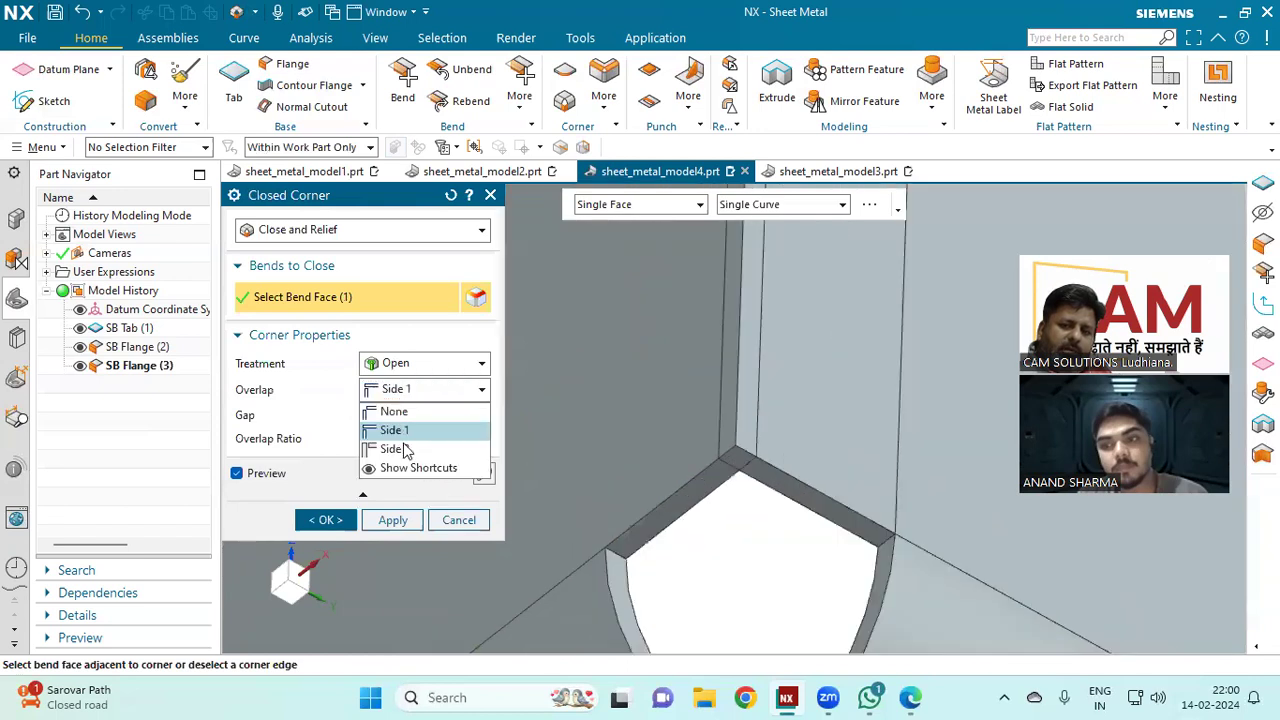
{"action": "left_click", "coordinate": [405, 445]}
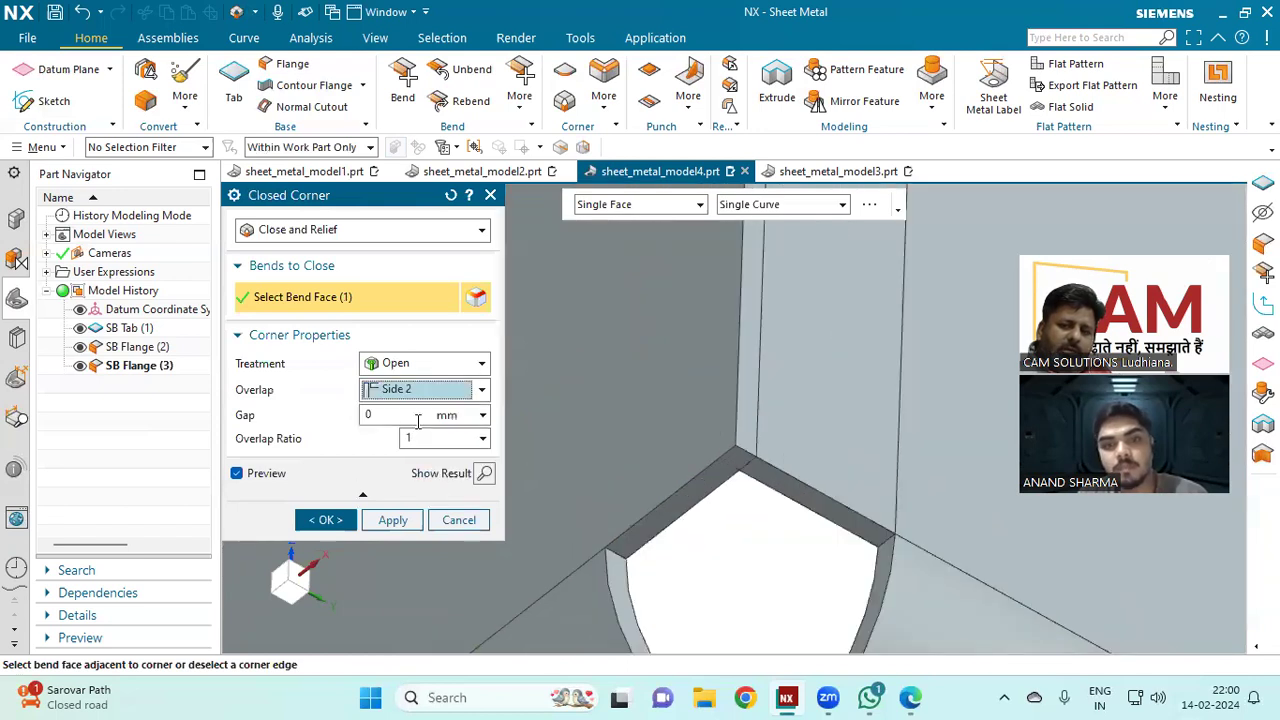
{"action": "double_click", "coordinate": [403, 416]}
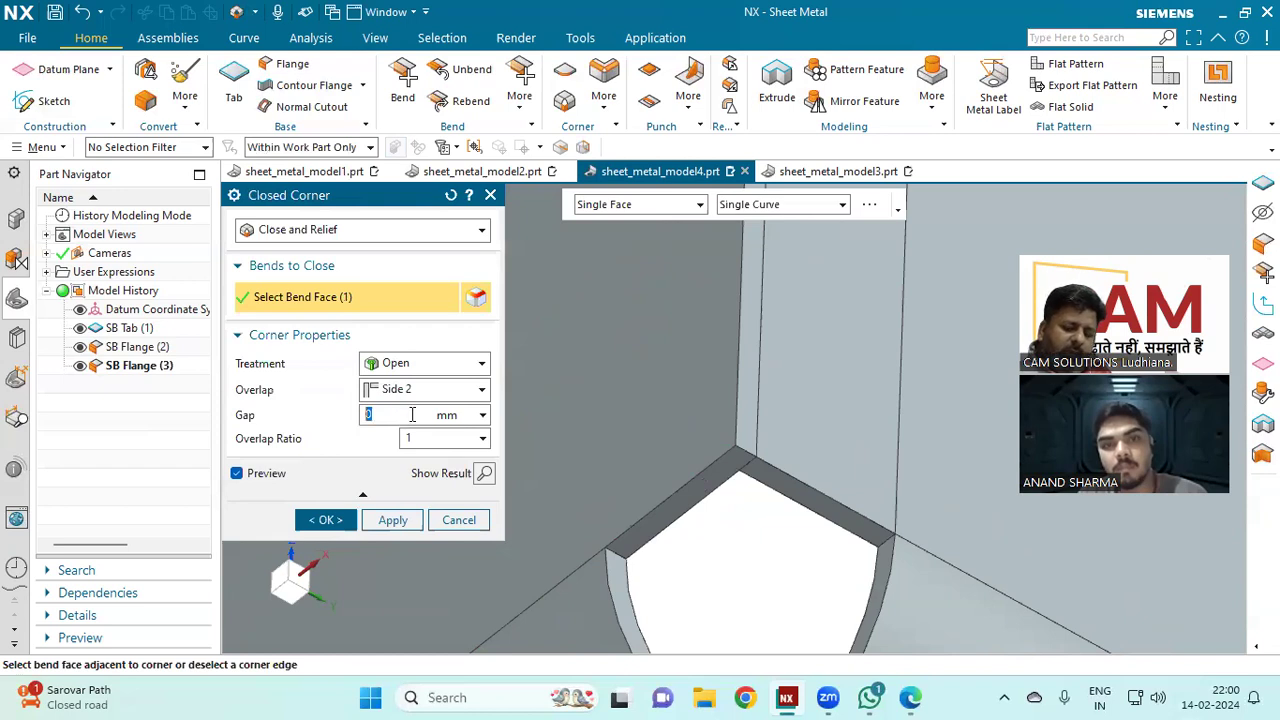
{"action": "type", "text": "5"}
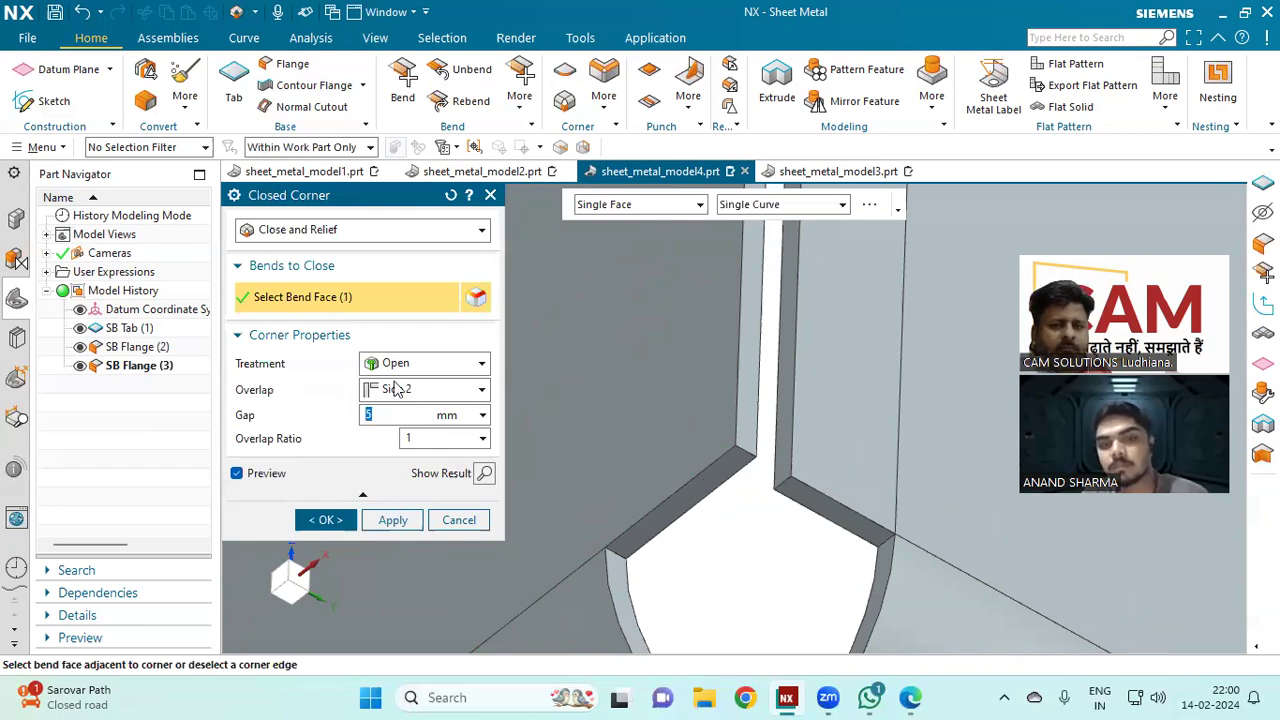
Step: Preview the Closed treatment on the corner from both sides and switch the treatment back to Open
{"action": "left_click", "coordinate": [397, 370]}
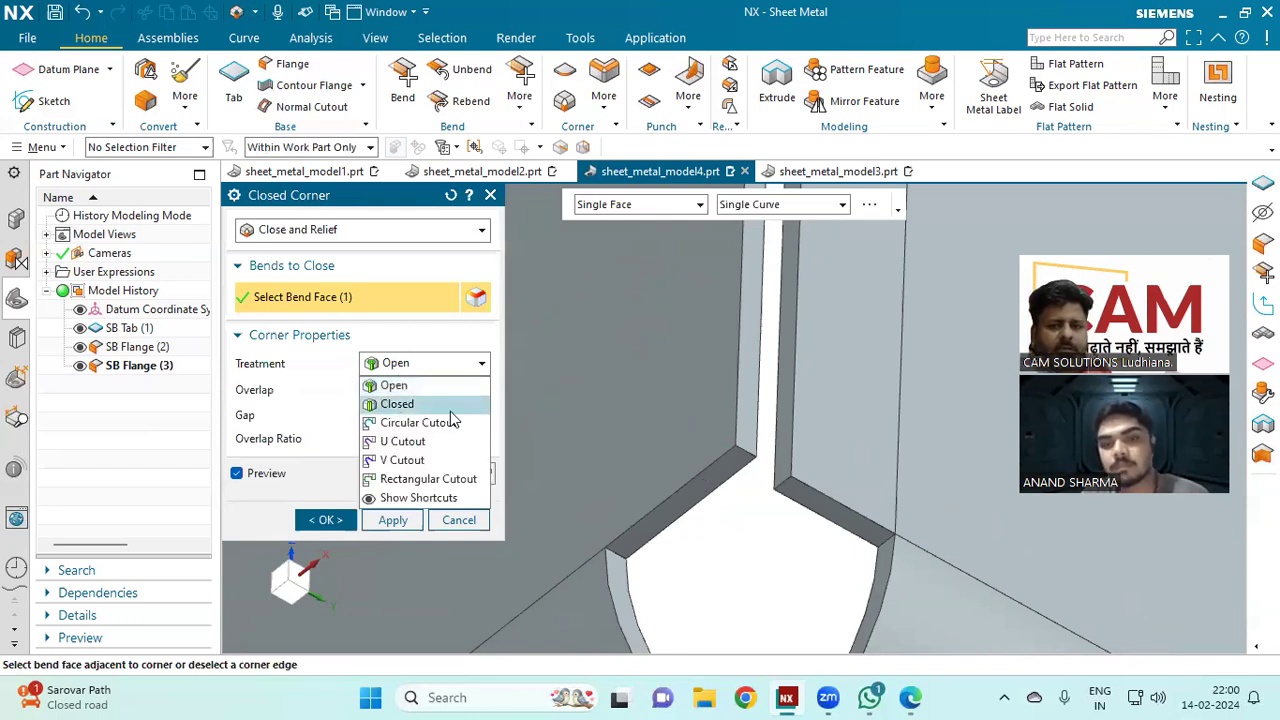
{"action": "left_click", "coordinate": [449, 408]}
{"action": "scroll", "coordinate": [785, 374], "scroll_direction": "up", "scroll_amount": 3}
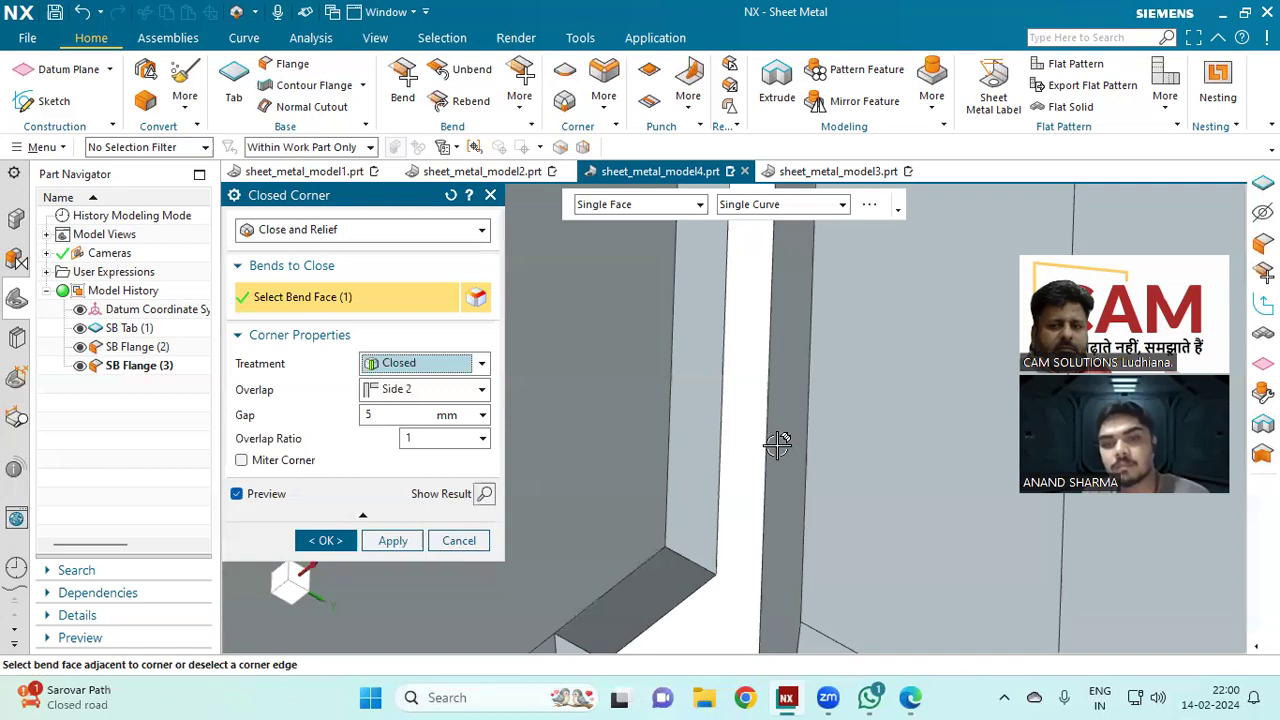
{"action": "scroll", "coordinate": [778, 444], "scroll_direction": "down", "scroll_amount": 3}
{"action": "middle_click_drag", "start_coordinate": [751, 543], "coordinate": [640, 520]}
{"action": "left_click", "coordinate": [403, 364]}
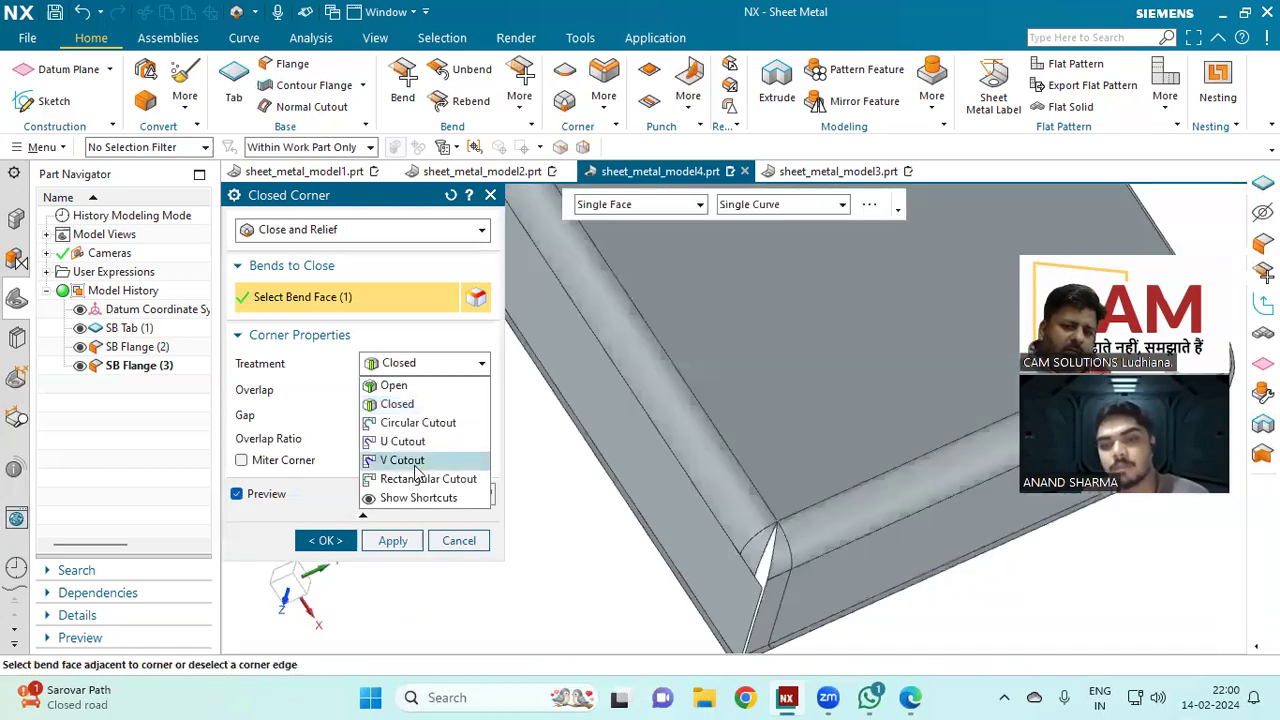
{"action": "left_click", "coordinate": [440, 385]}
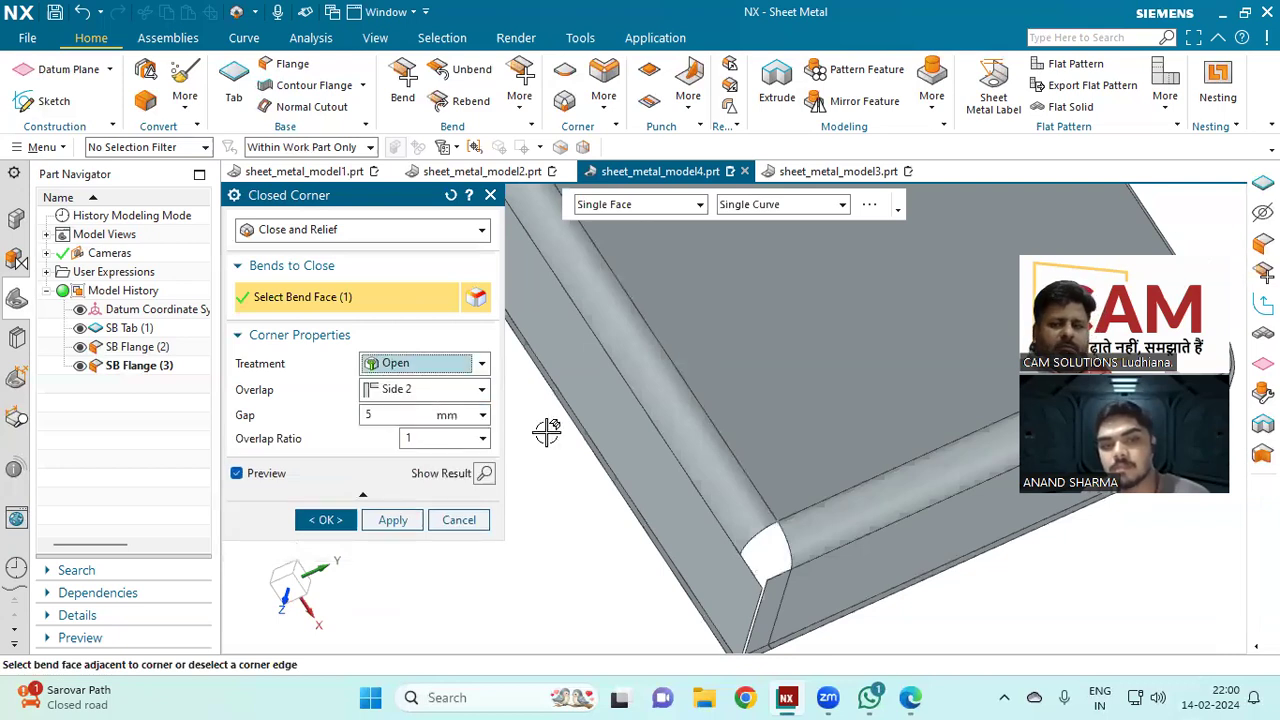